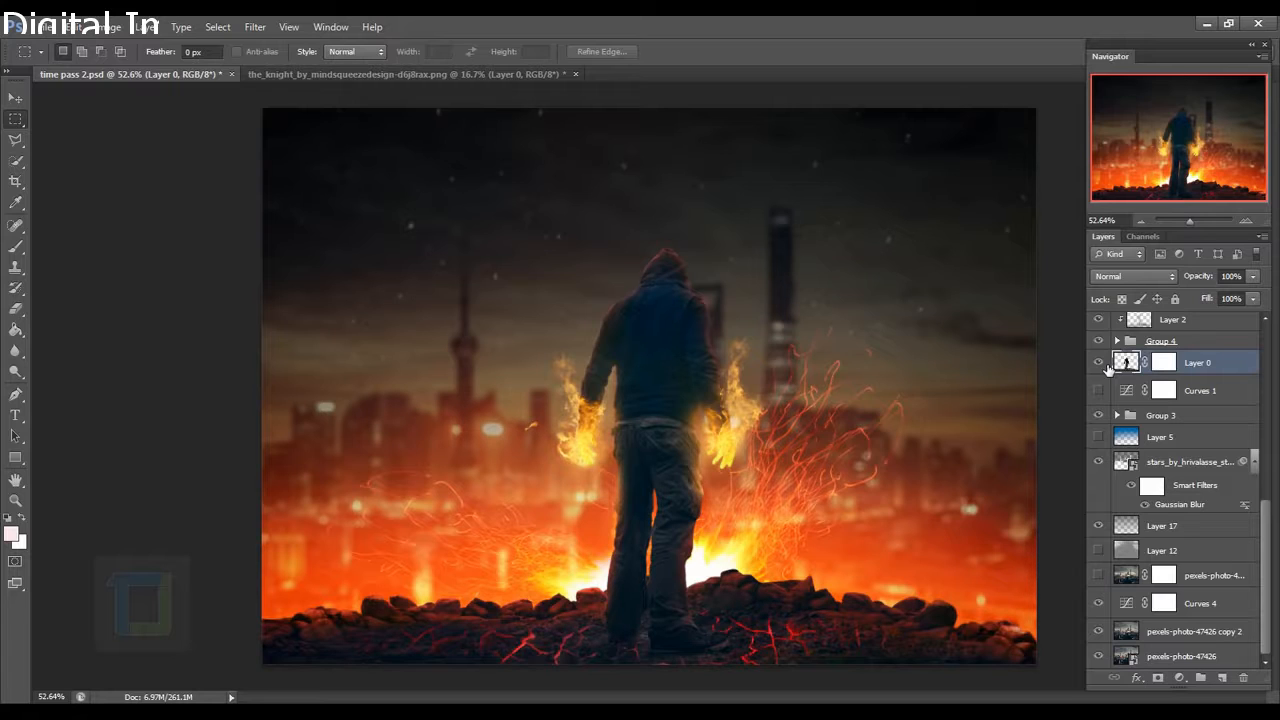
Switch to the the_knight_by_mindsqueezedesign PNG document with the cut-out hooded man.
{"action": "left_click", "coordinate": [398, 71]}
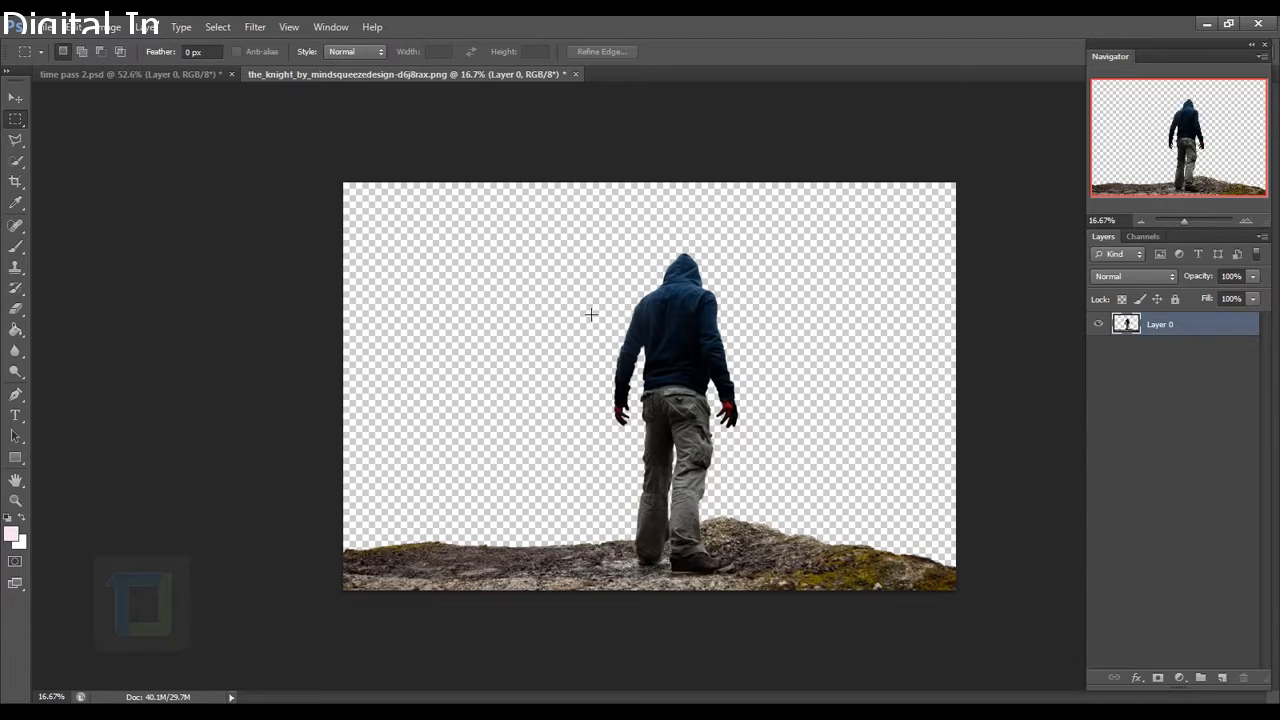
Place the pexels-photo-47426.jpeg city photo into the knight document.
{"action": "left_click", "coordinate": [46, 28]}
{"action": "left_click", "coordinate": [70, 288]}
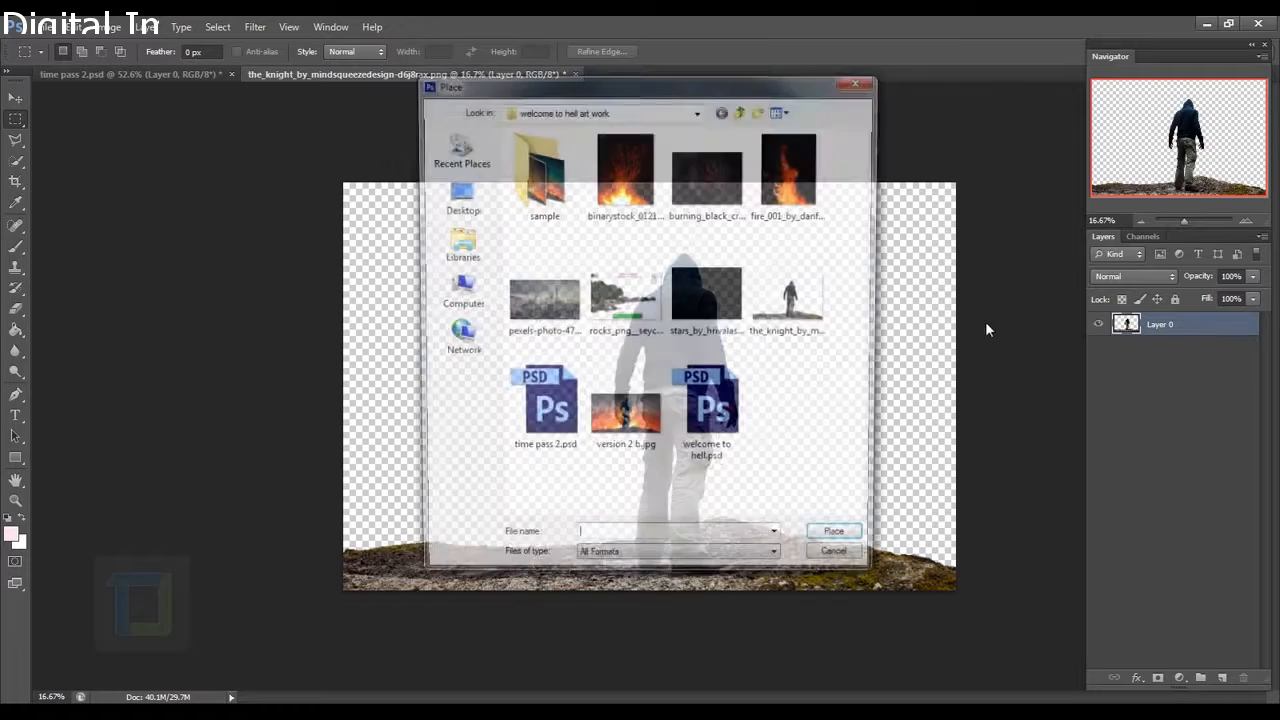
{"action": "left_click", "coordinate": [540, 300]}
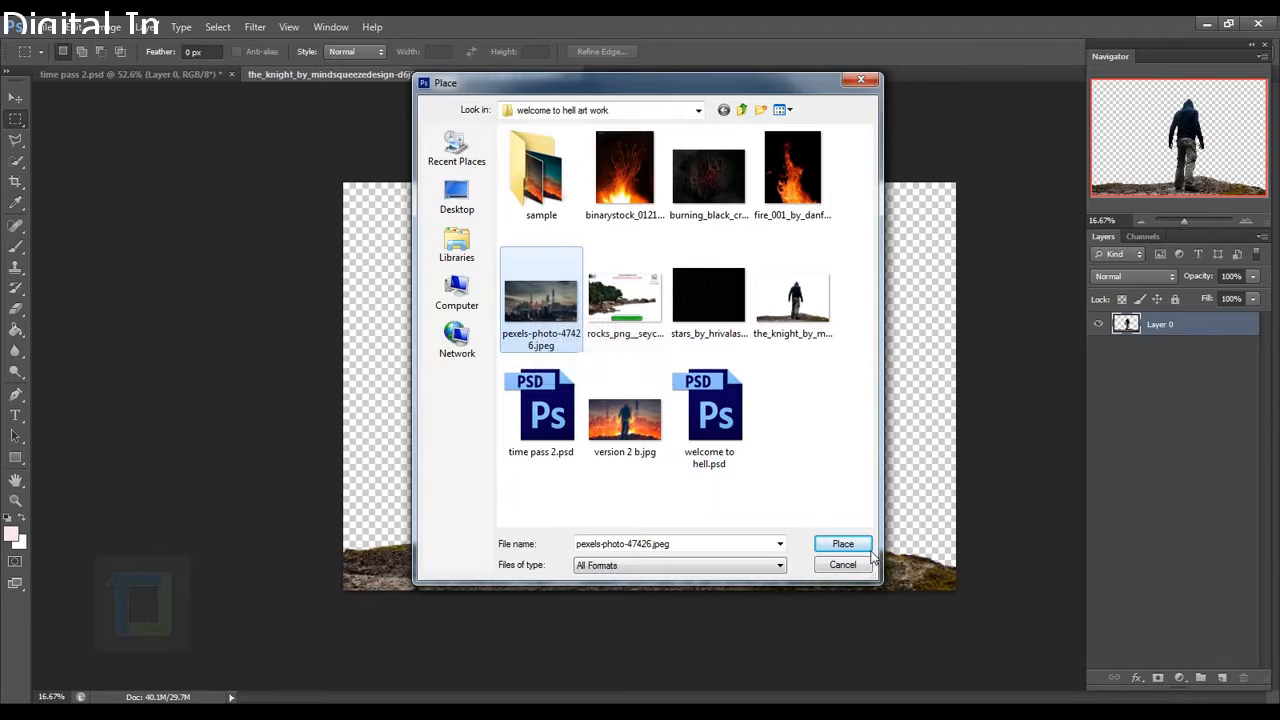
{"action": "left_click", "coordinate": [840, 544]}
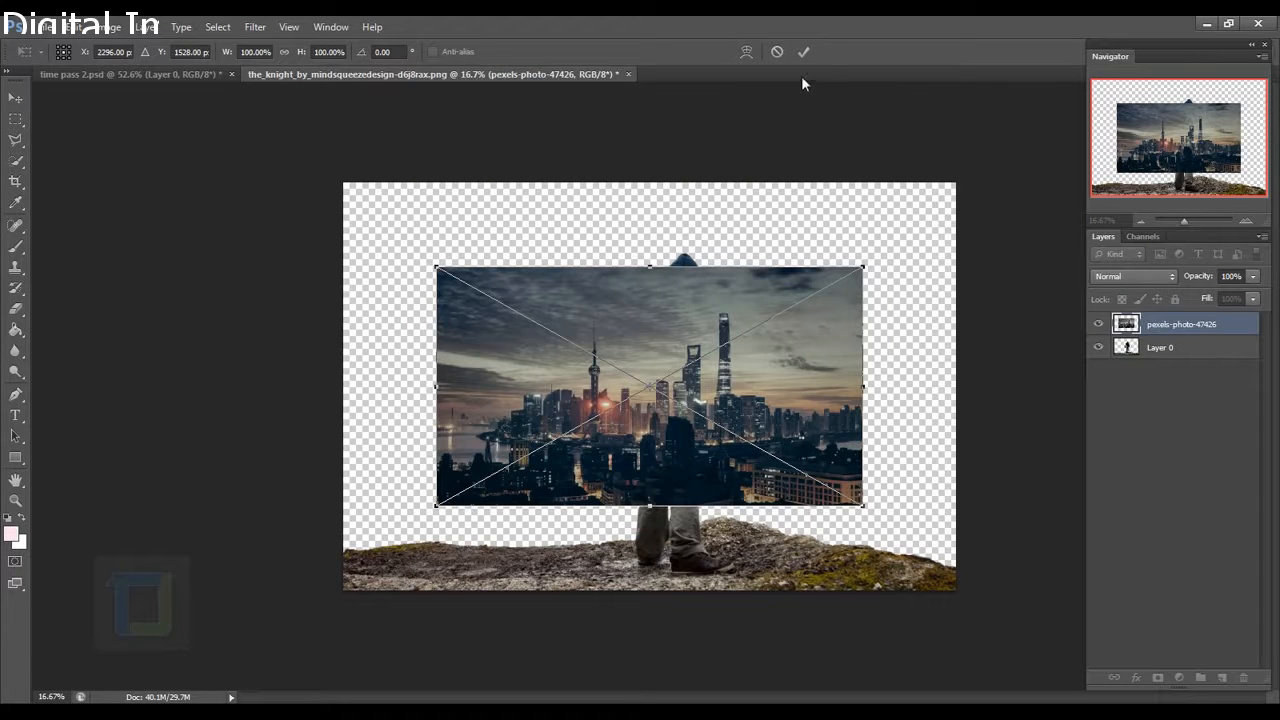
{"action": "left_click", "coordinate": [805, 53]}
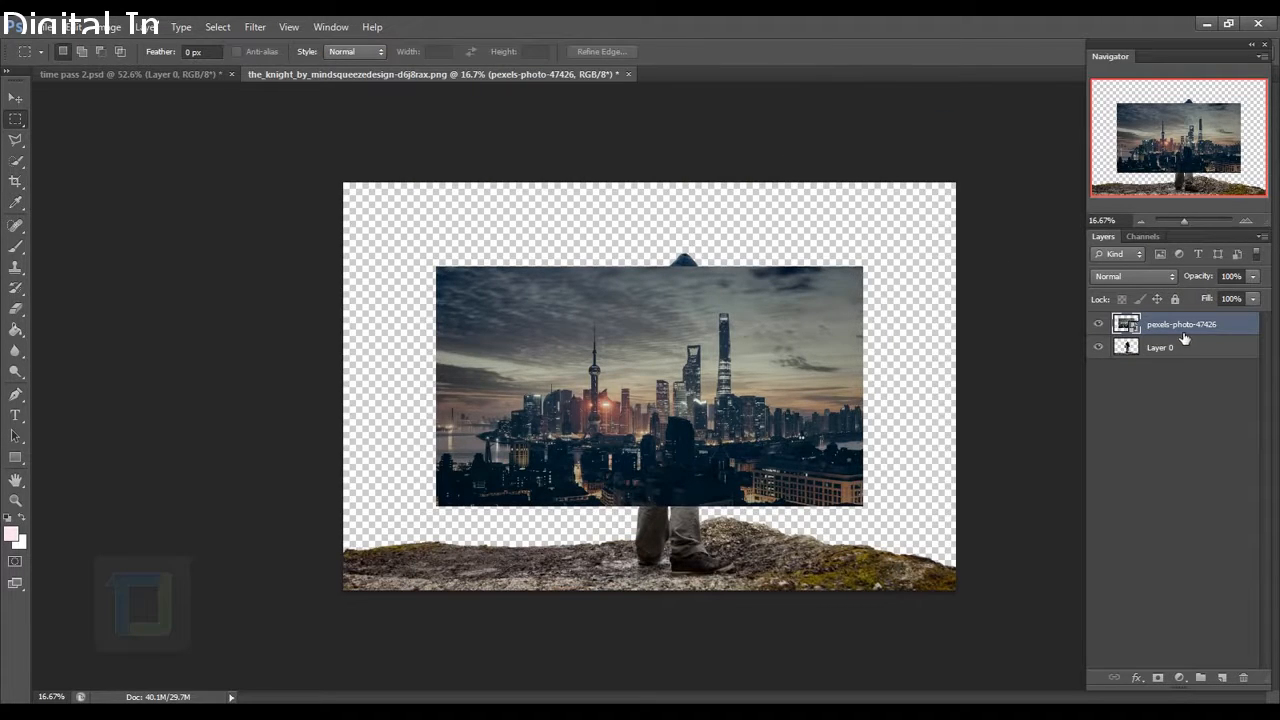
Move the city layer below Layer 0 and scale it to about 190% to fill the canvas.
{"action": "left_click_drag", "start_coordinate": [1183, 336], "coordinate": [1160, 375]}
{"action": "key", "text": "ctrl+t"}
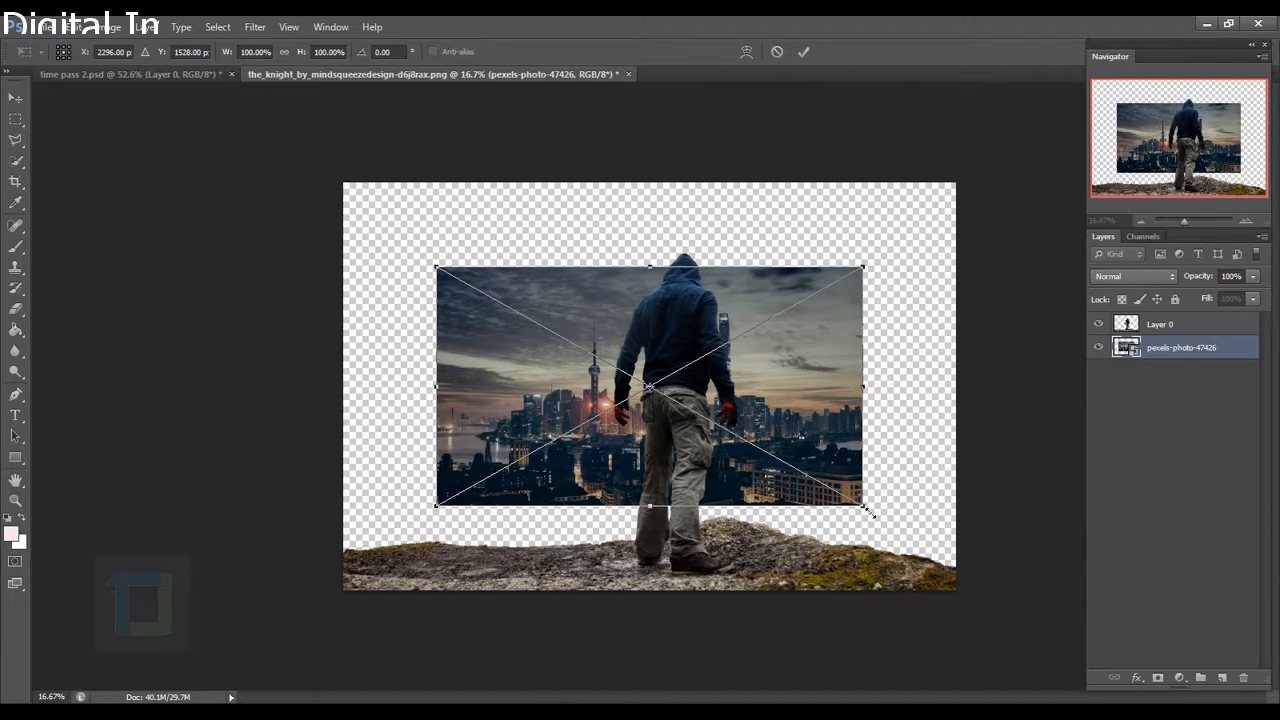
{"action": "key", "text": "alt+shift"}
{"action": "left_click_drag", "start_coordinate": [868, 510], "coordinate": [1032, 614]}
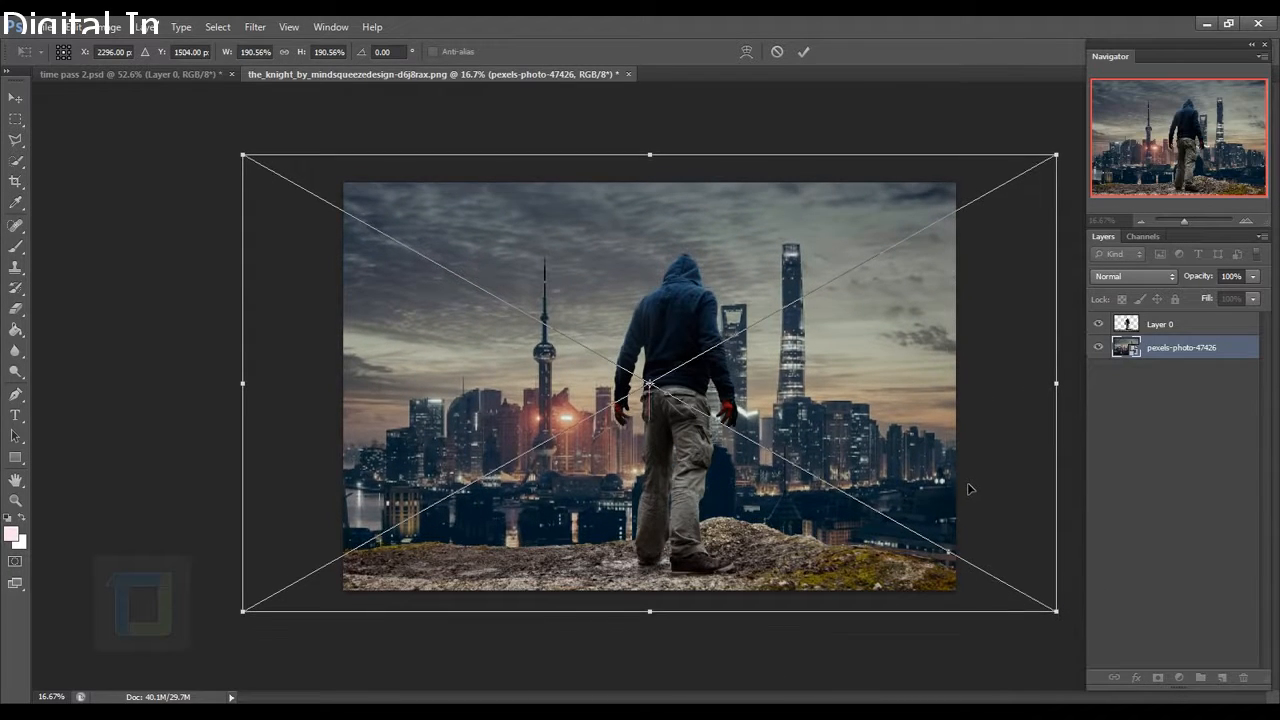
{"action": "left_click_drag", "start_coordinate": [966, 486], "coordinate": [968, 483]}
{"action": "left_click", "coordinate": [802, 54]}
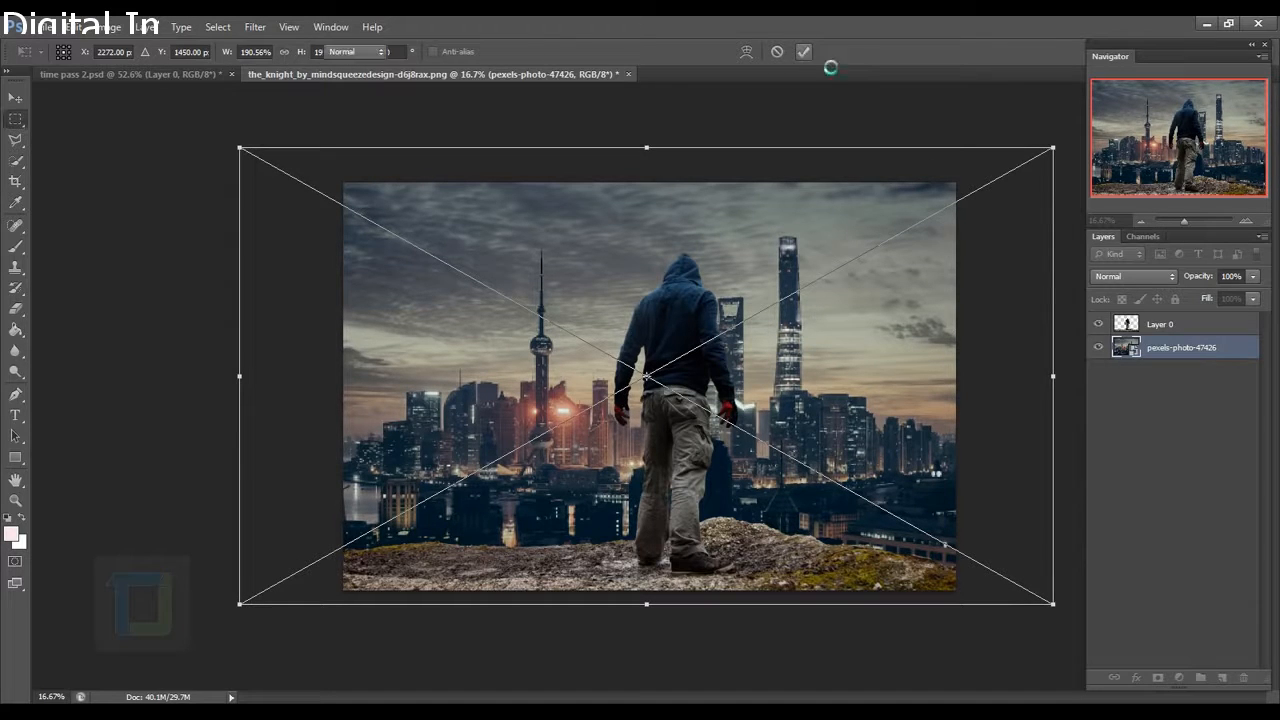
{"action": "left_click", "coordinate": [1176, 325]}
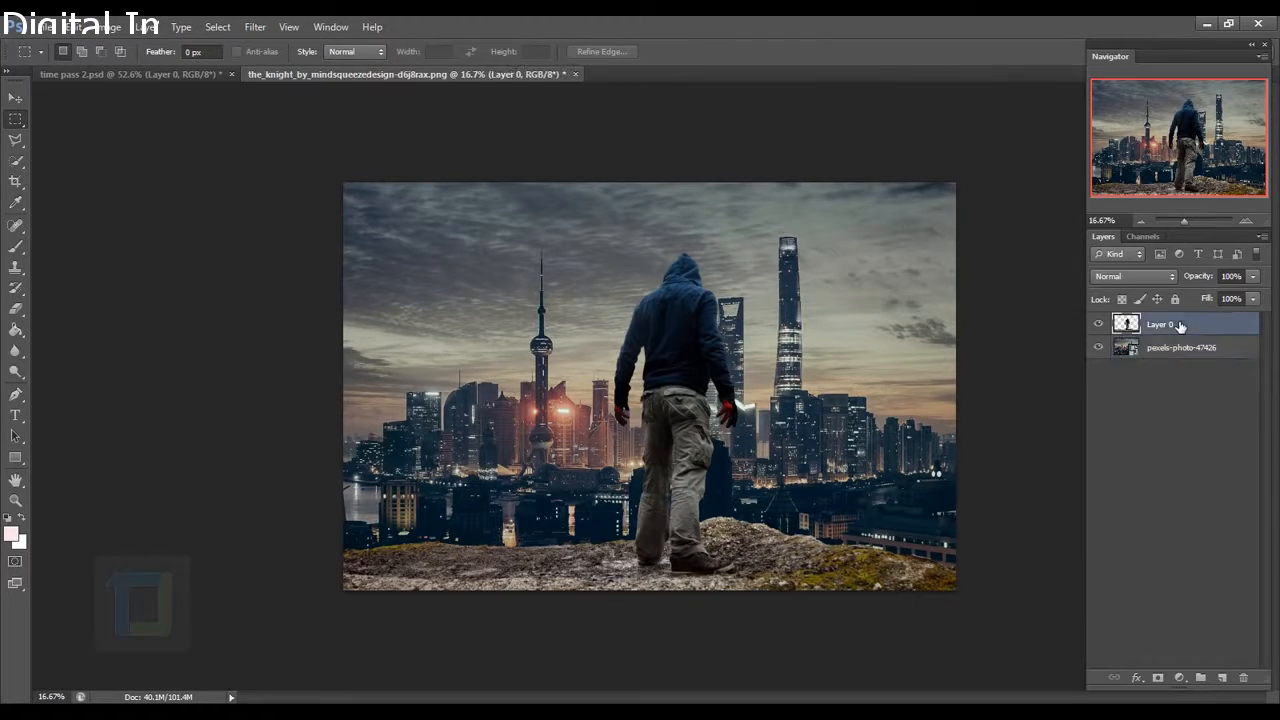
Move the man and rock slightly left and scale Layer 0 down to 96%.
{"action": "left_click", "coordinate": [15, 97]}
{"action": "left_click_drag", "start_coordinate": [733, 400], "coordinate": [692, 405]}
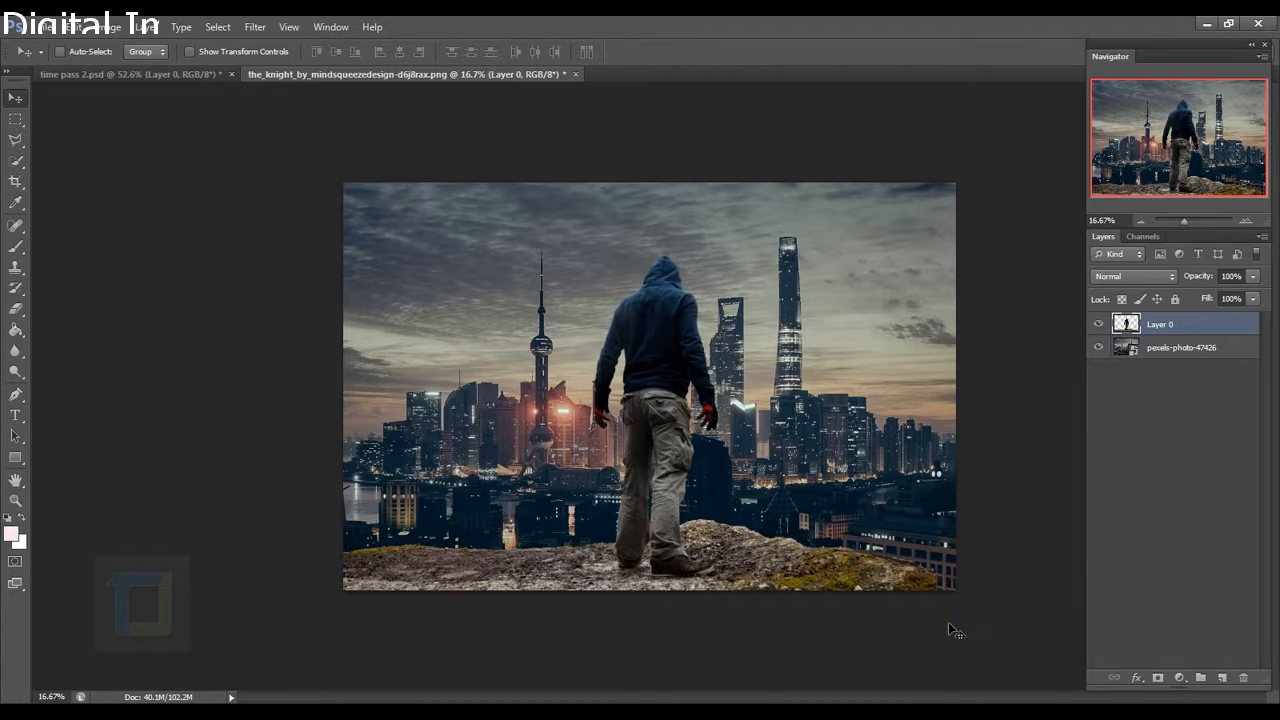
{"action": "scroll", "coordinate": [948, 622], "scroll_direction": "up", "scroll_amount": 5}
{"action": "left_click_drag", "start_coordinate": [1069, 682], "coordinate": [847, 433]}
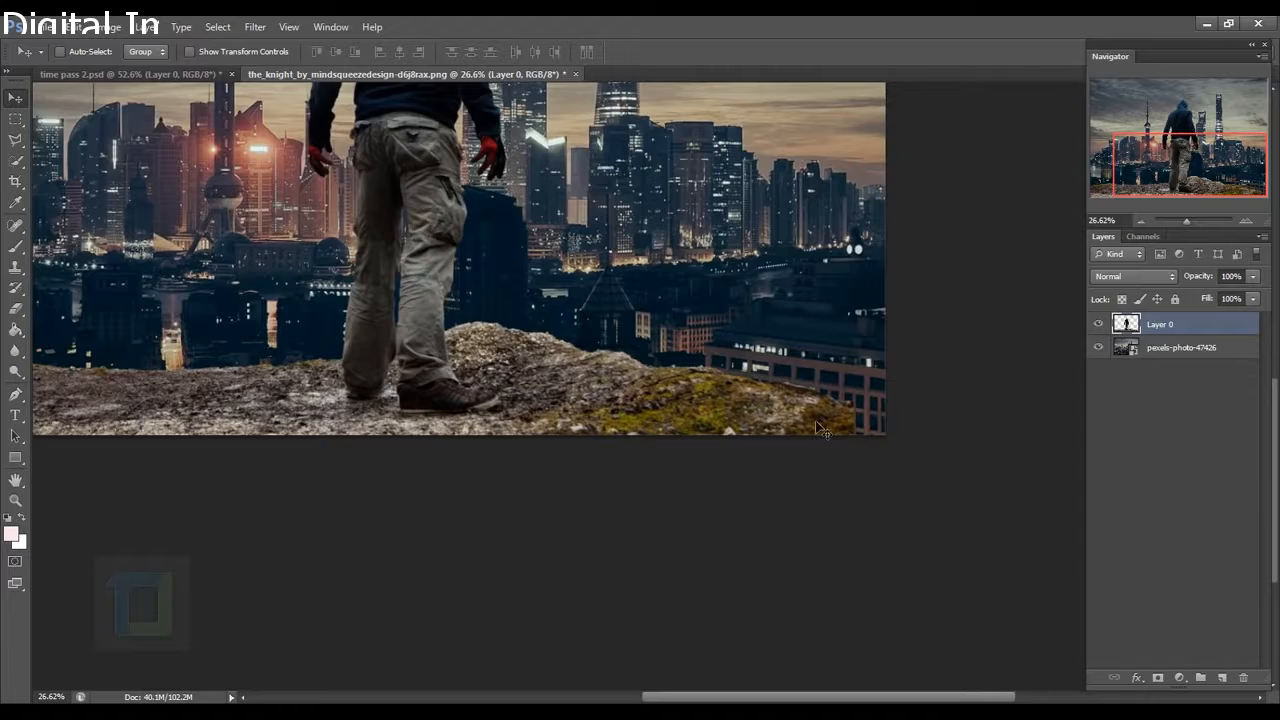
{"action": "scroll", "coordinate": [818, 428], "scroll_direction": "down", "scroll_amount": 3}
{"action": "scroll", "coordinate": [712, 417], "scroll_direction": "up", "scroll_amount": 1}
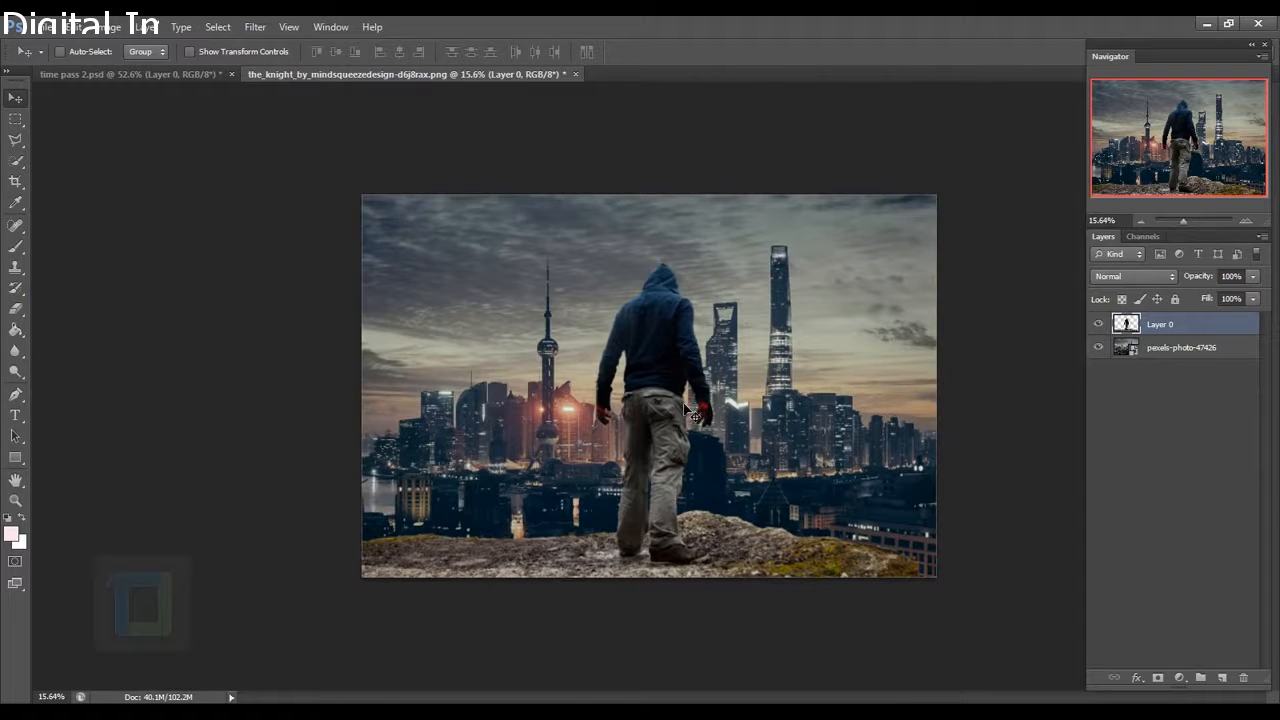
{"action": "key", "text": "ctrl+t"}
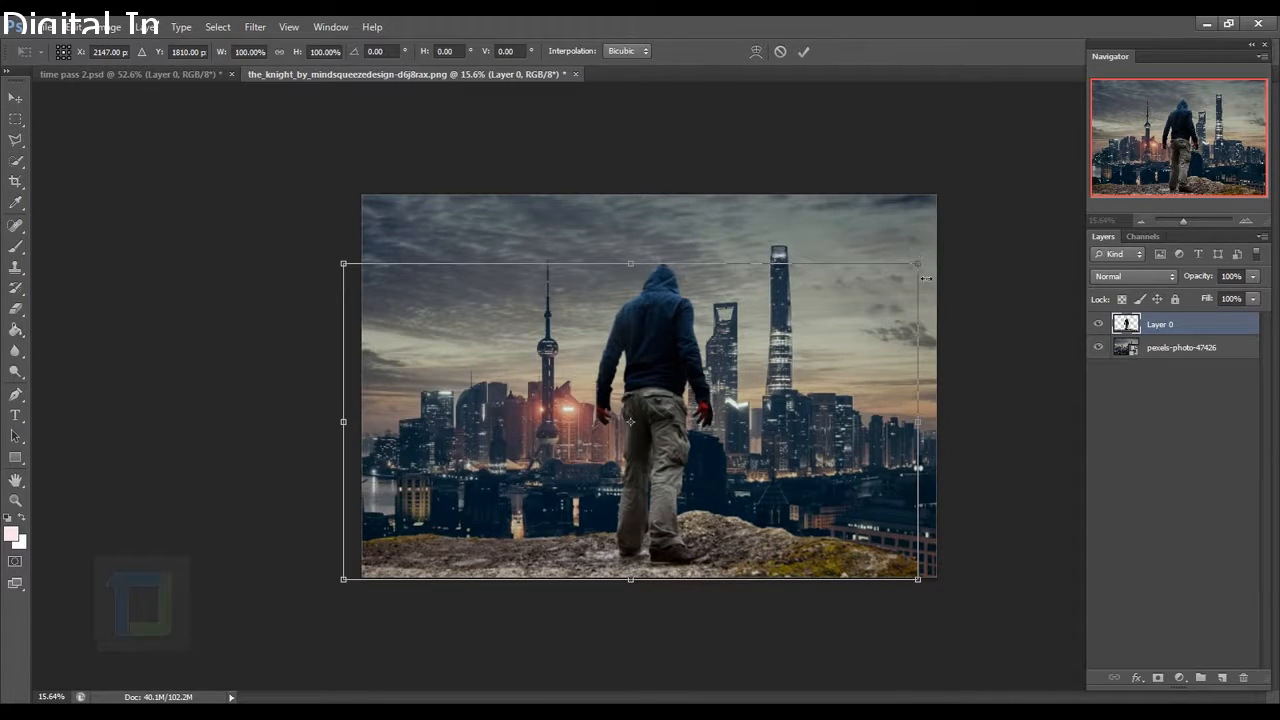
{"action": "left_click_drag", "start_coordinate": [922, 262], "coordinate": [905, 278]}
{"action": "left_click_drag", "start_coordinate": [817, 396], "coordinate": [834, 398]}
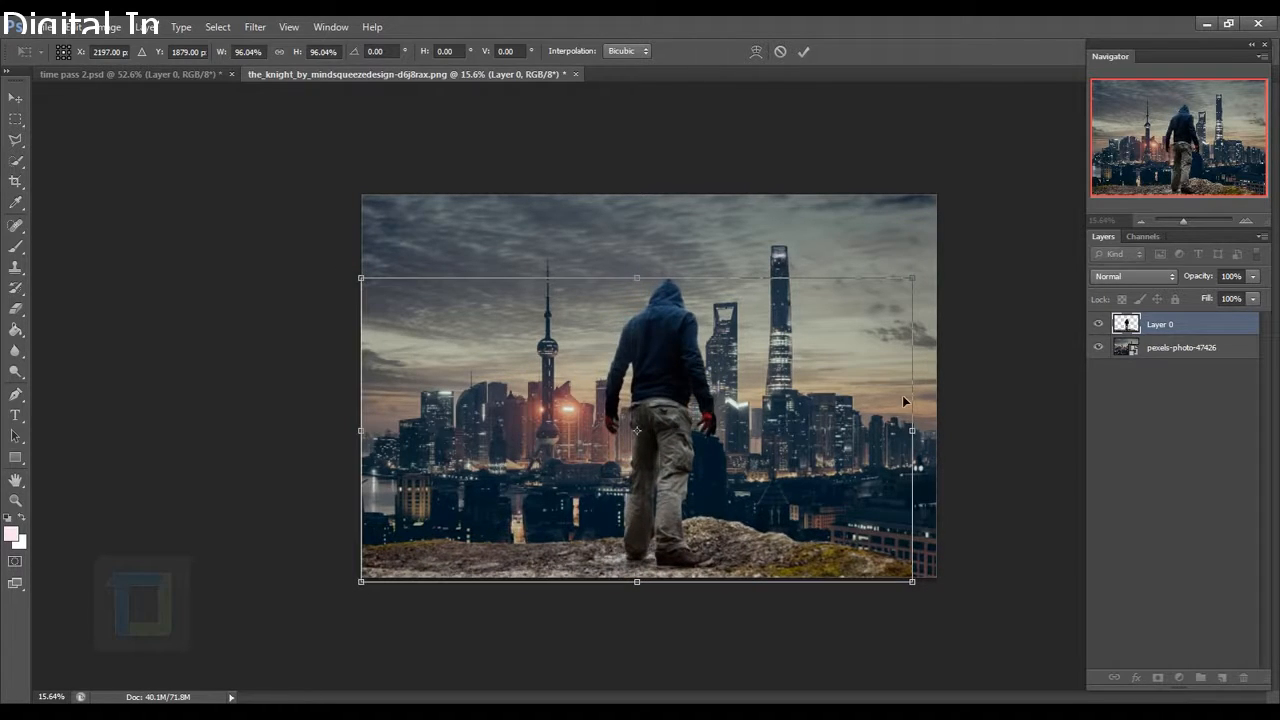
{"action": "left_click", "coordinate": [804, 51]}
Shrink the city skyline layer and nudge it slightly left to realign.
{"action": "left_click", "coordinate": [1175, 356]}
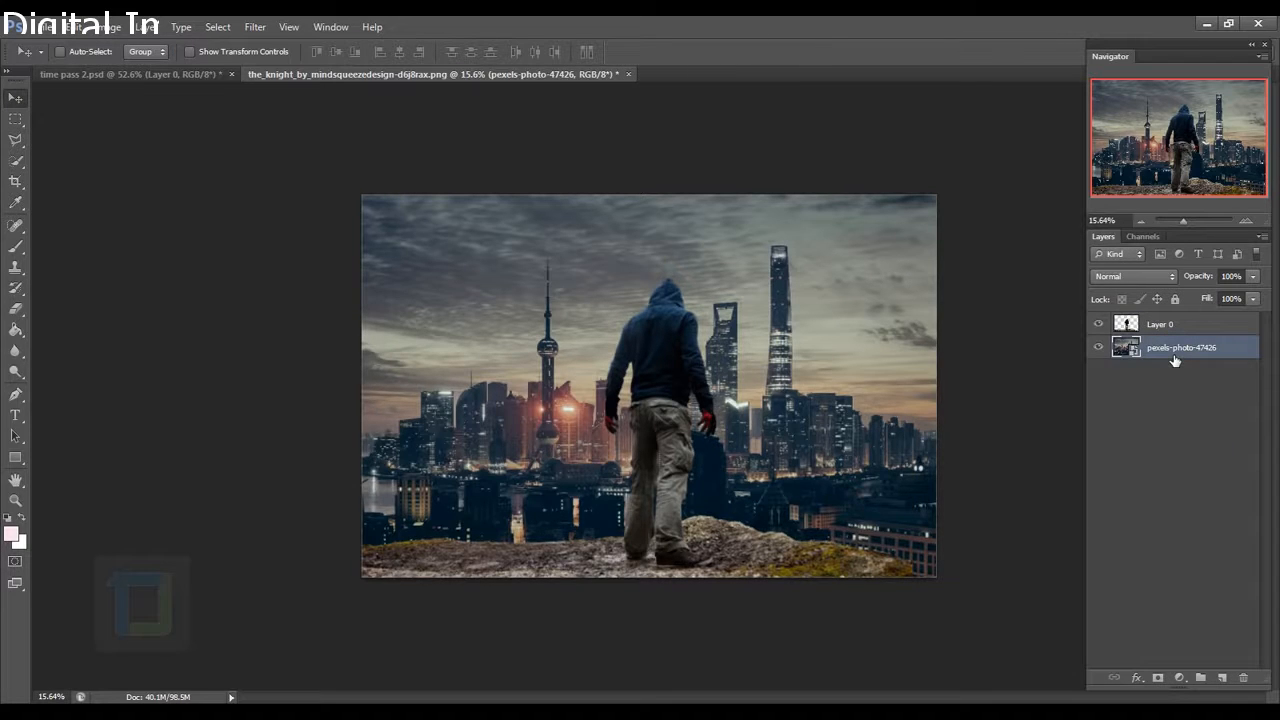
{"action": "key", "text": "ctrl+t"}
{"action": "left_click_drag", "start_coordinate": [1030, 165], "coordinate": [1001, 181]}
{"action": "left_click_drag", "start_coordinate": [923, 286], "coordinate": [919, 287]}
{"action": "key", "text": "Return"}
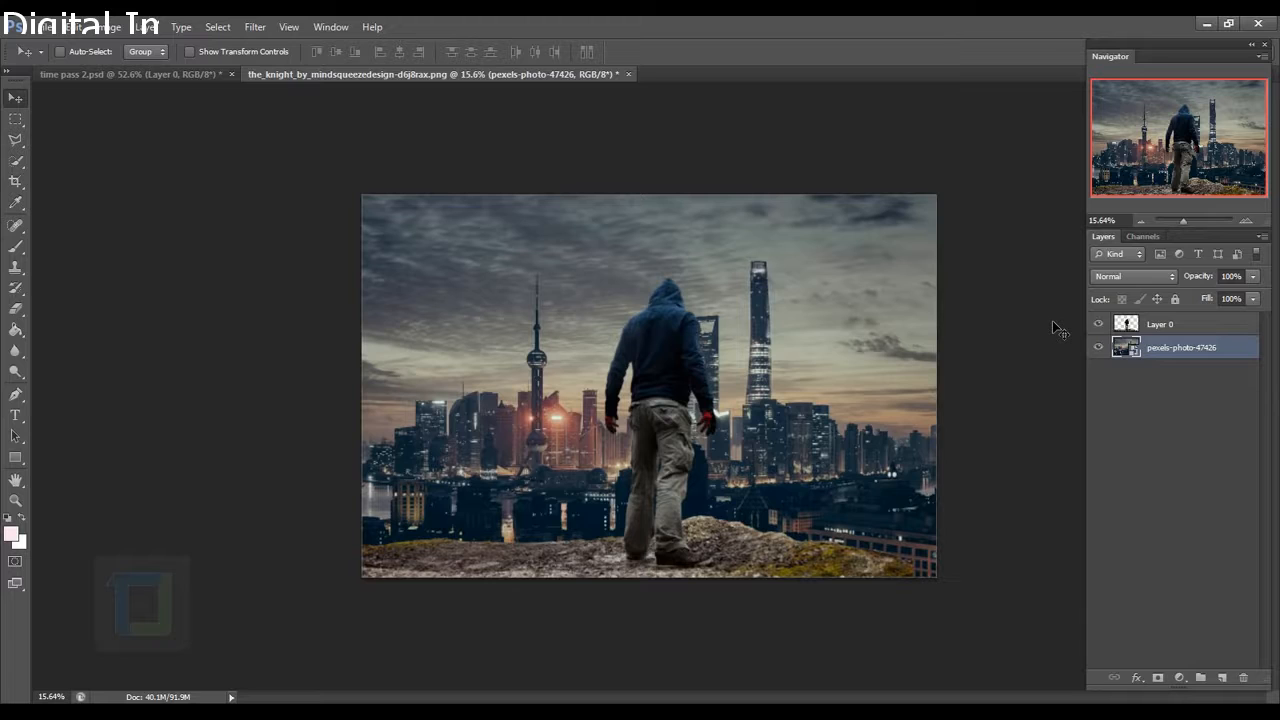
{"action": "left_click", "coordinate": [1170, 330]}
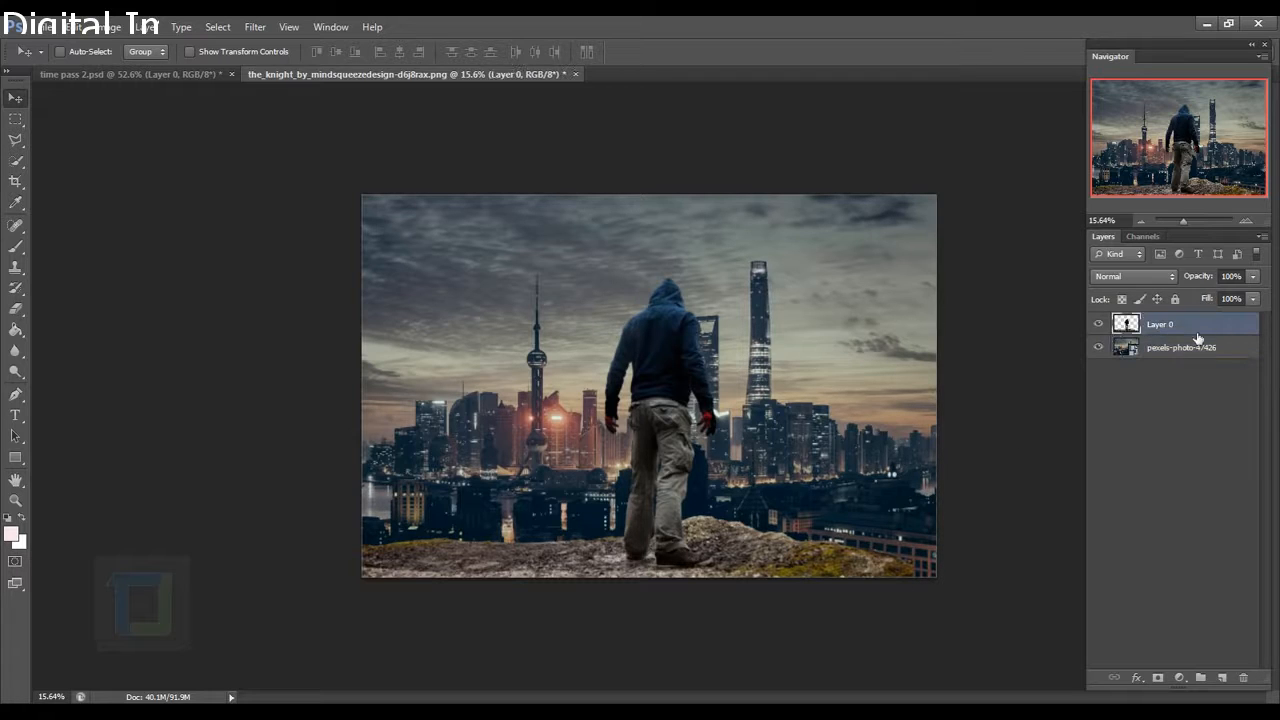
Outline the empty gap beyond the rock's lower right edge with the Polygonal Lasso.
{"action": "left_click", "coordinate": [15, 140]}
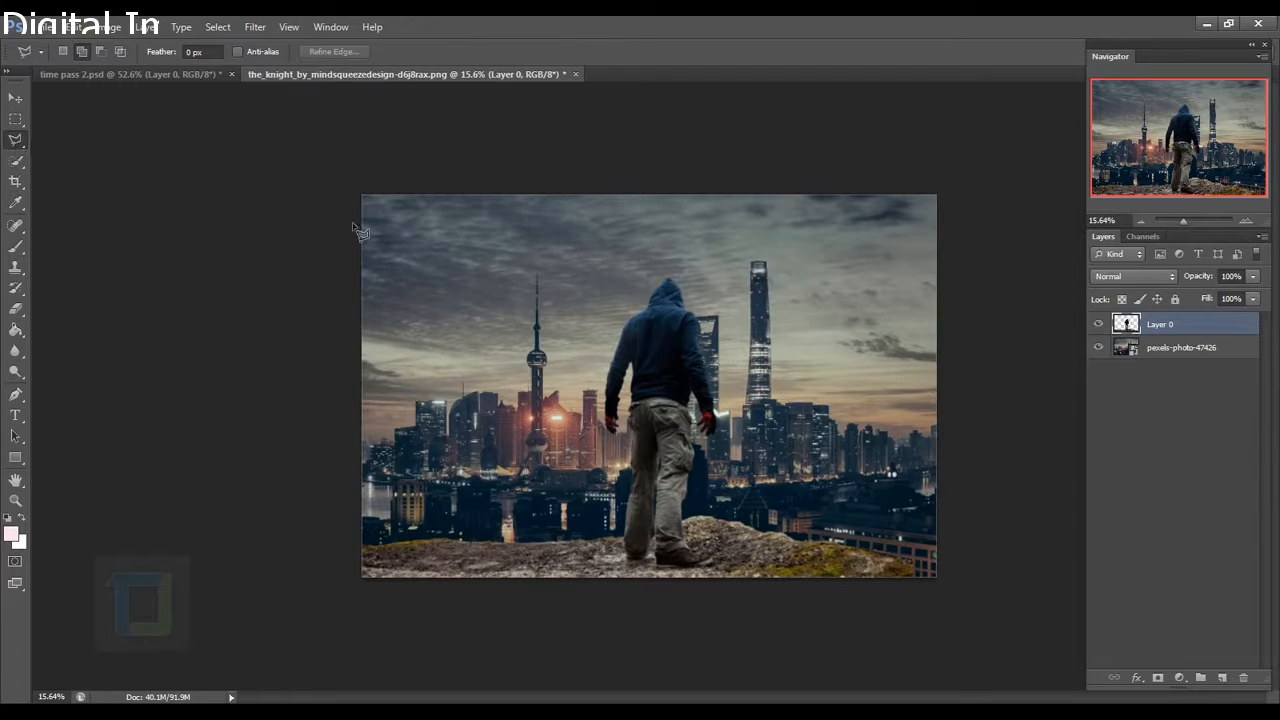
{"action": "scroll", "coordinate": [903, 543], "scroll_direction": "up", "scroll_amount": 5}
{"action": "left_click_drag", "start_coordinate": [945, 640], "coordinate": [545, 322]}
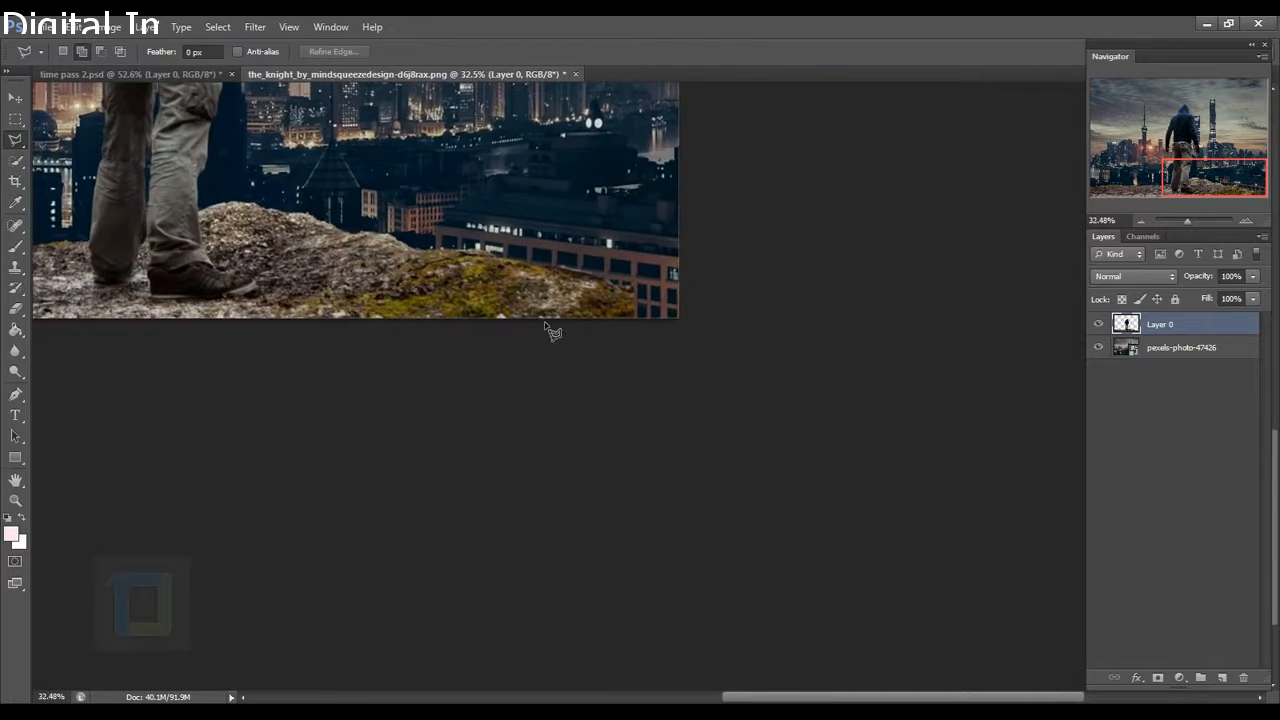
{"action": "scroll", "coordinate": [550, 330], "scroll_direction": "up", "scroll_amount": 2}
{"action": "left_click", "coordinate": [701, 452]}
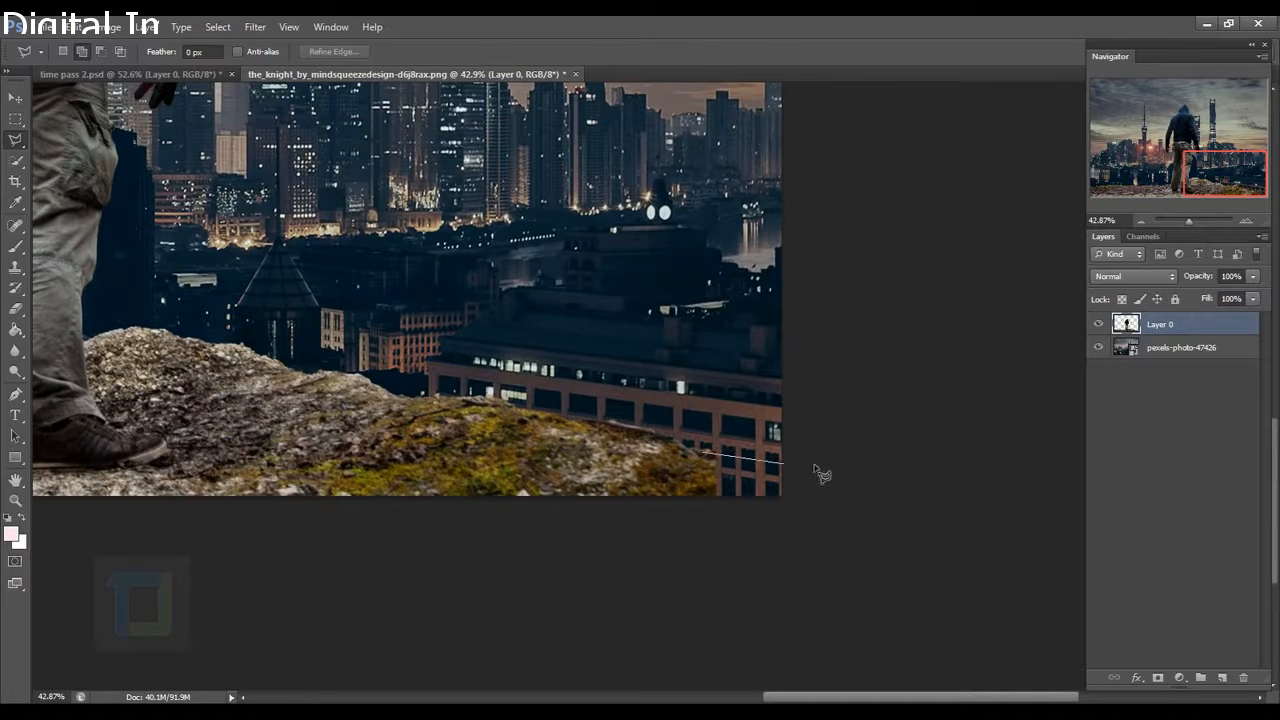
{"action": "left_click", "coordinate": [867, 463]}
{"action": "left_click", "coordinate": [851, 567]}
{"action": "left_click", "coordinate": [609, 551]}
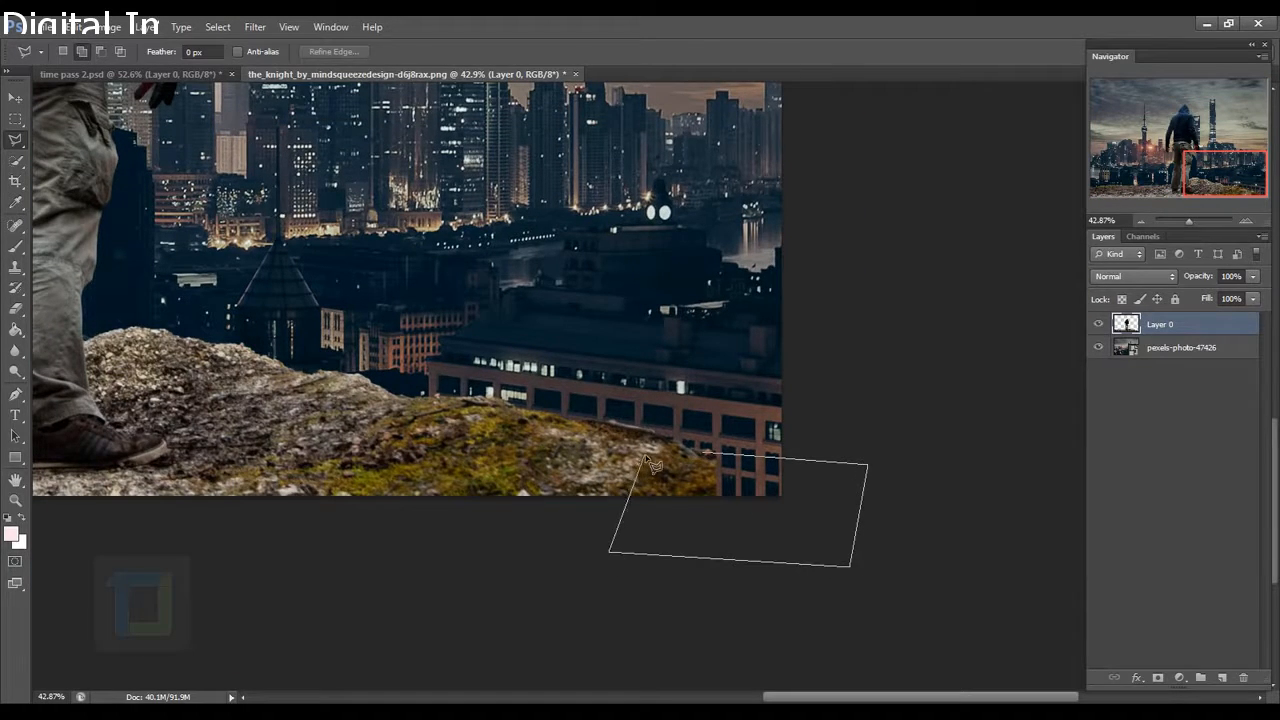
{"action": "left_click", "coordinate": [645, 456]}
{"action": "left_click", "coordinate": [702, 452]}
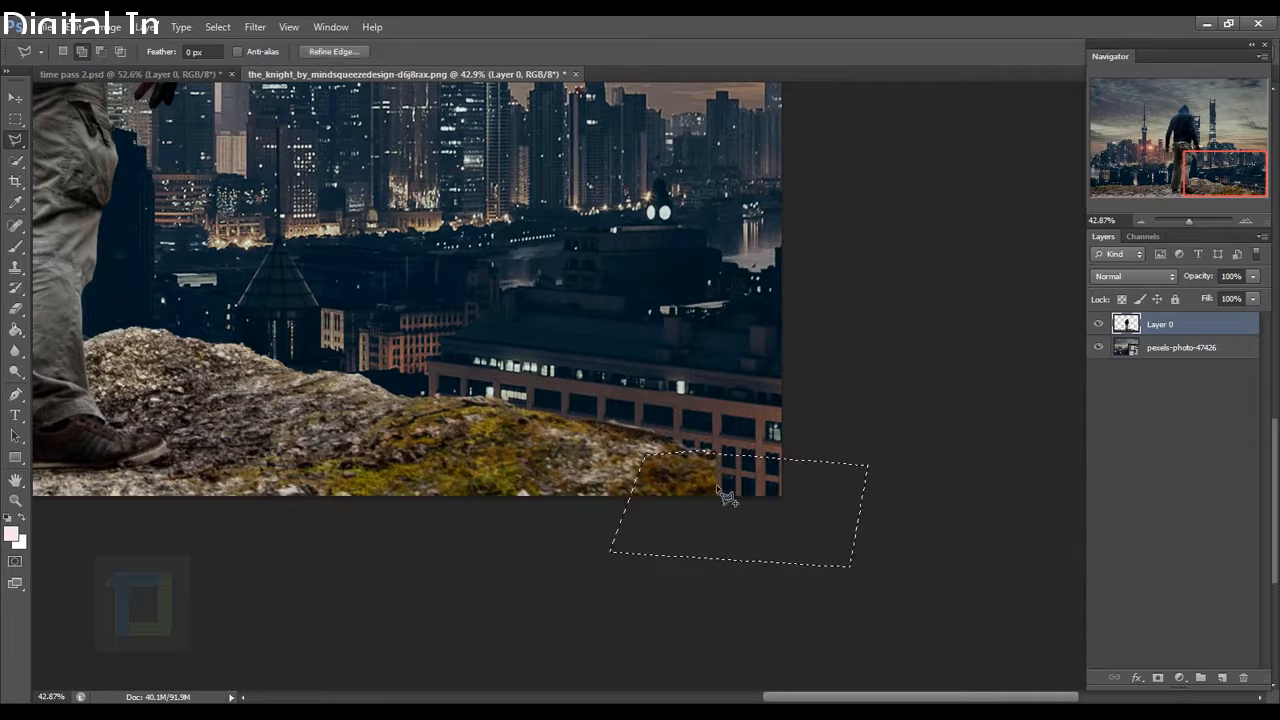
Content-Aware fill the selected gap with rock texture and deselect.
{"action": "scroll", "coordinate": [857, 480], "scroll_direction": "down", "scroll_amount": 3}
{"action": "key", "text": "shift+BackSpace"}
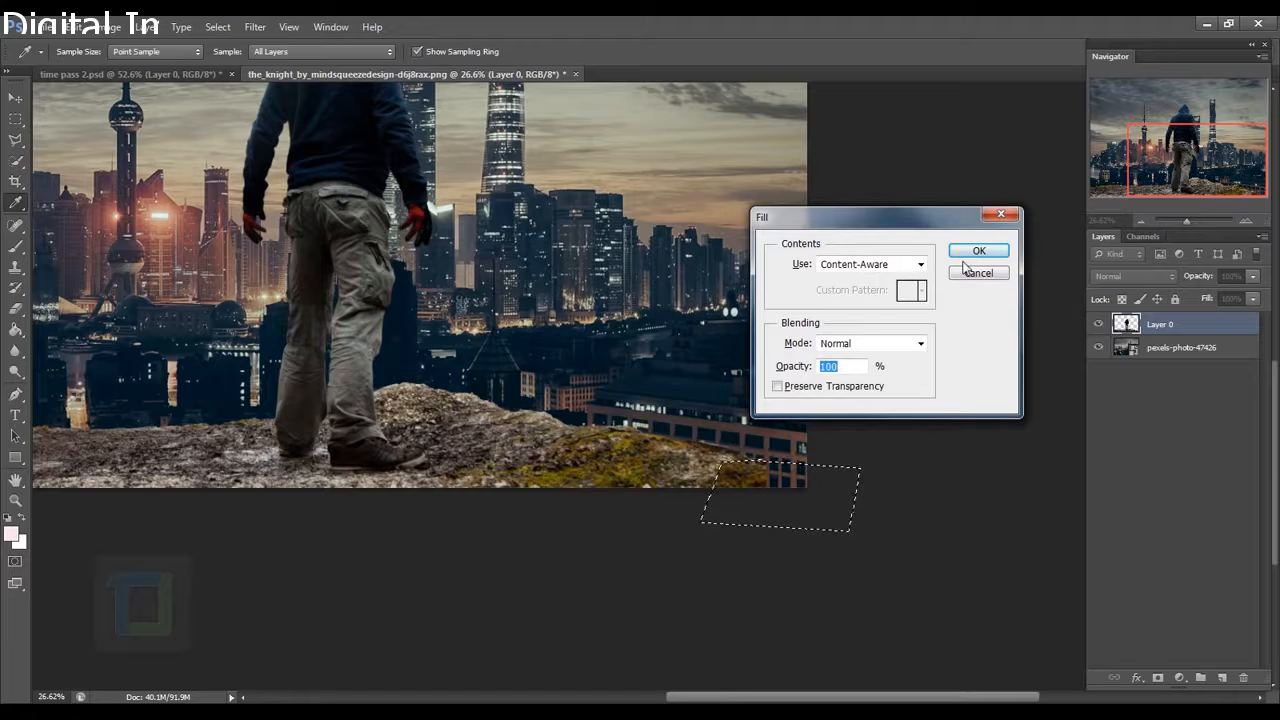
{"action": "key", "text": "Return"}
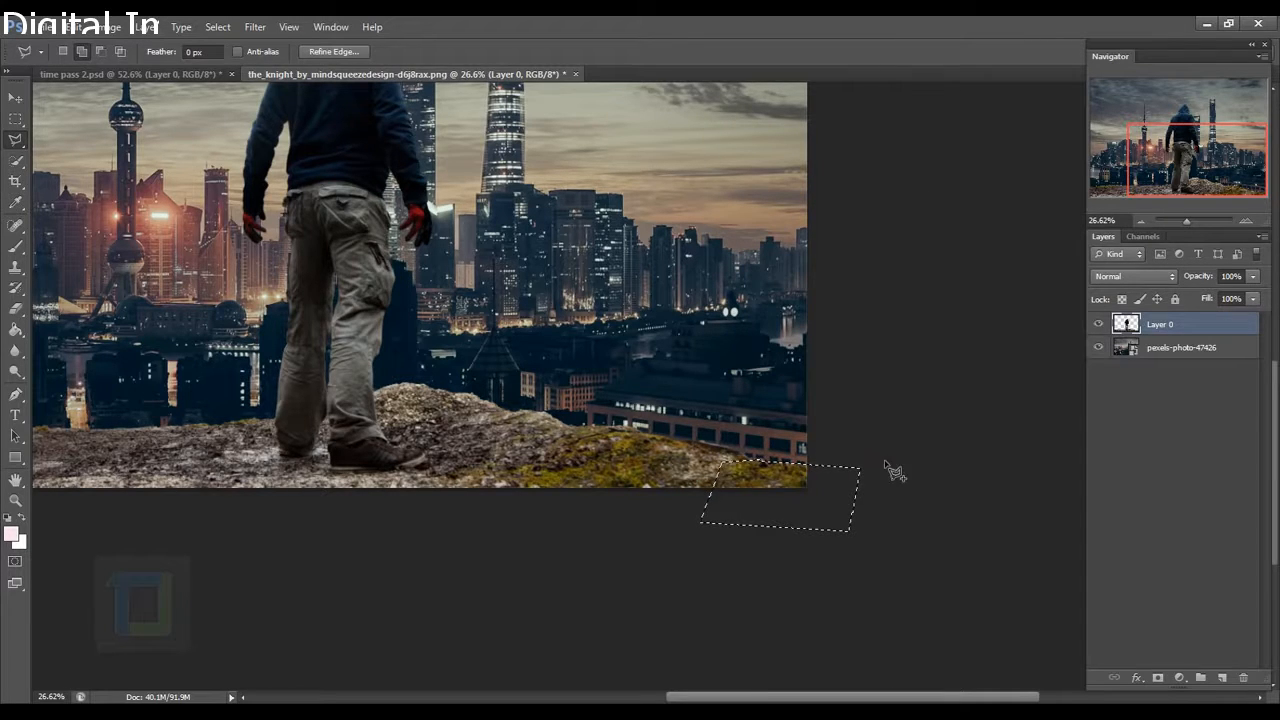
{"action": "key", "text": "ctrl+d"}
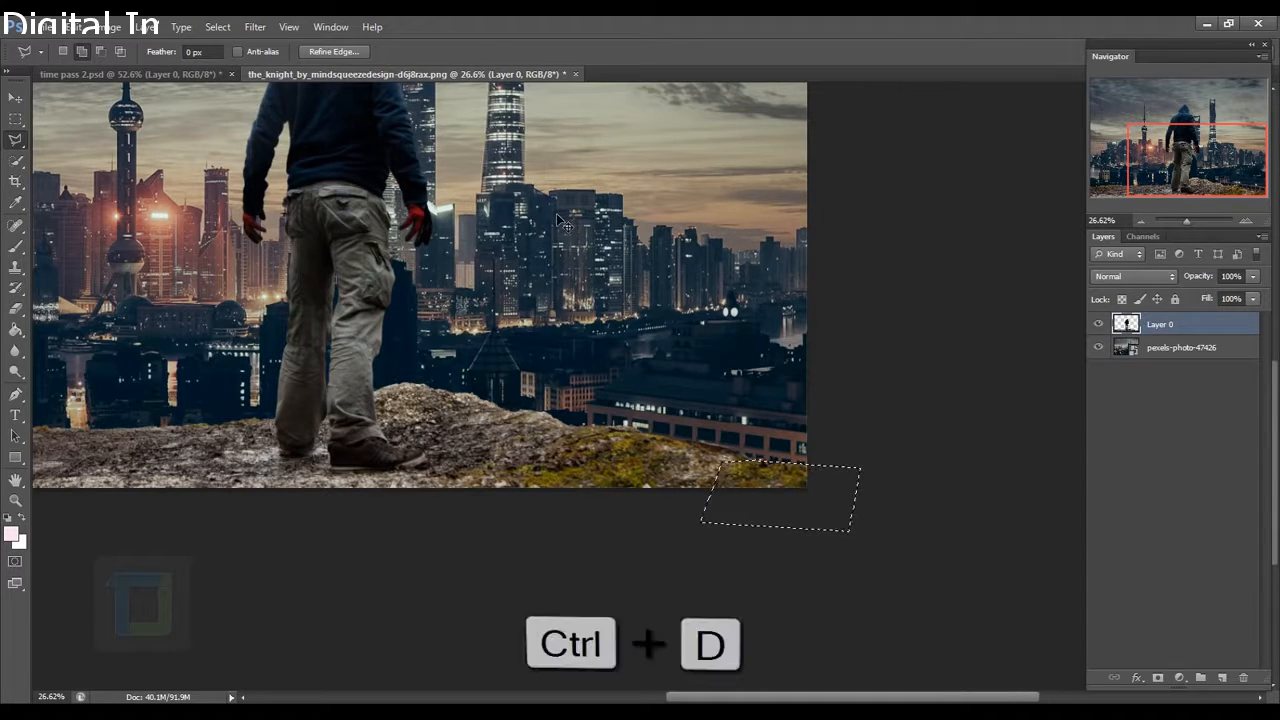
{"action": "key", "text": "ctrl+d"}
{"action": "scroll", "coordinate": [664, 289], "scroll_direction": "down", "scroll_amount": 8}
{"action": "scroll", "coordinate": [678, 313], "scroll_direction": "up", "scroll_amount": 4}
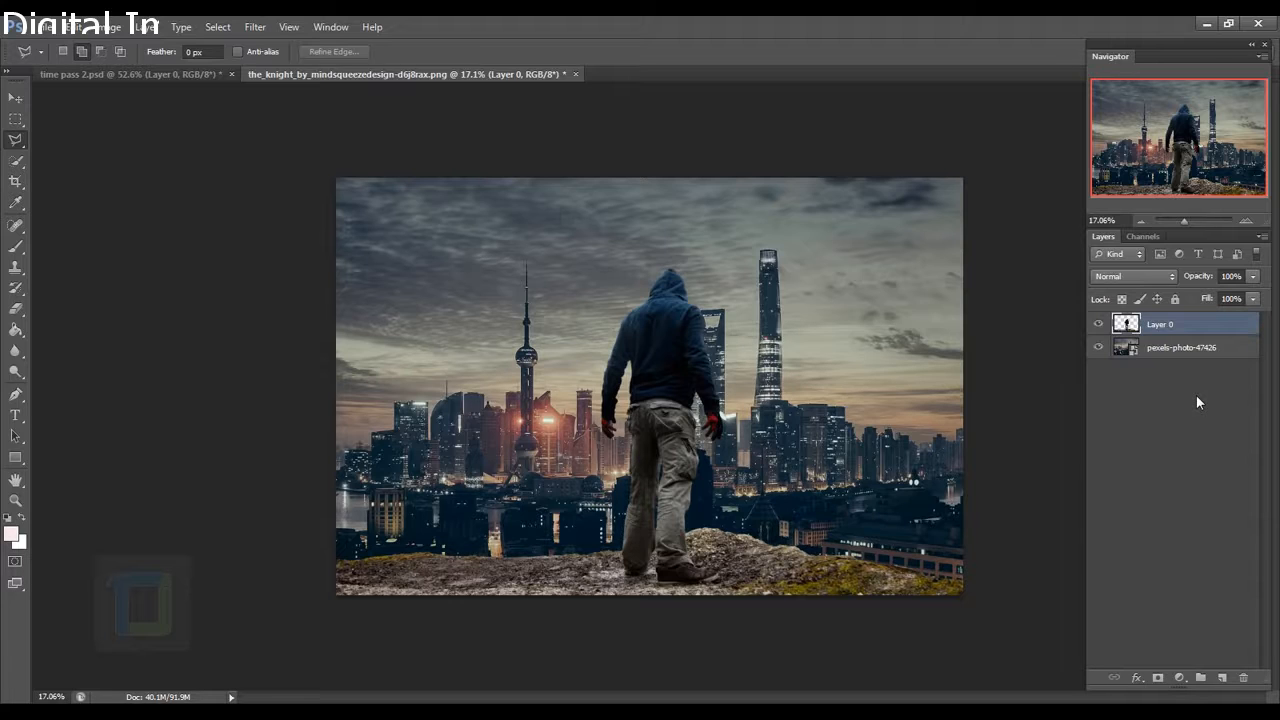
{"action": "left_click", "coordinate": [1185, 352]}
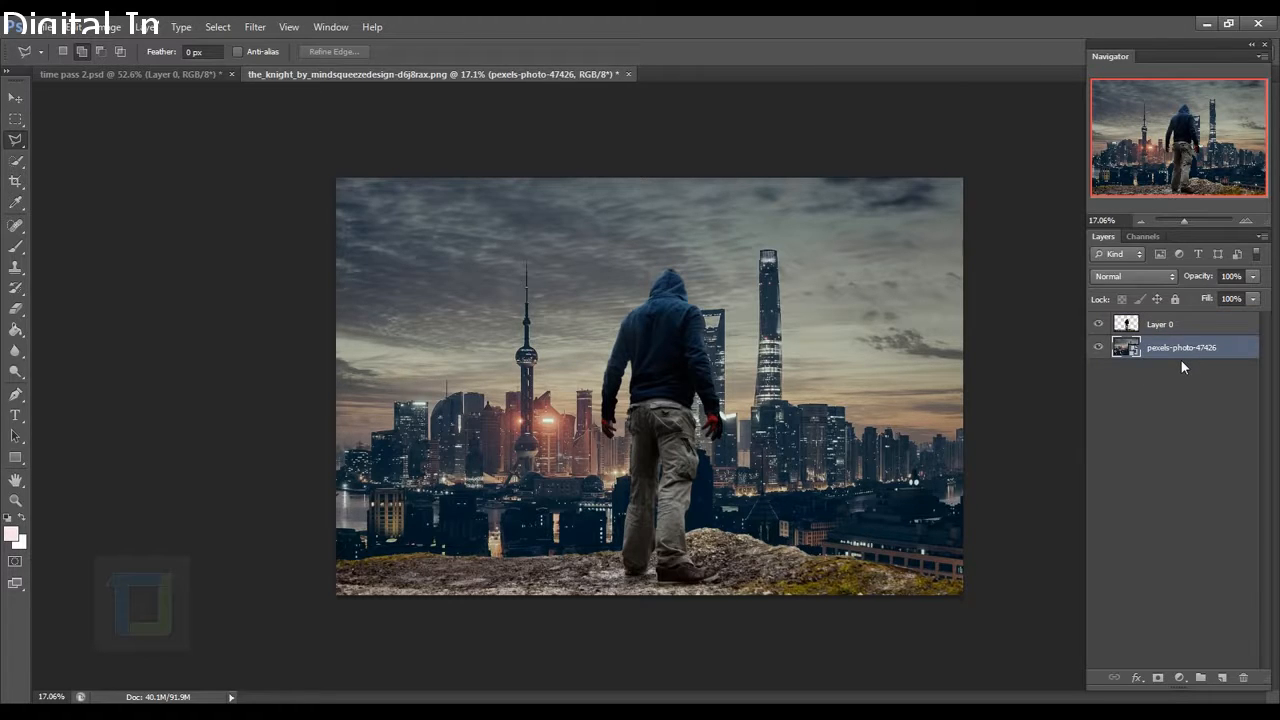
Duplicate the city layer, rasterize the copy, and start a Field Blur on it.
{"action": "key", "text": "ctrl+j"}
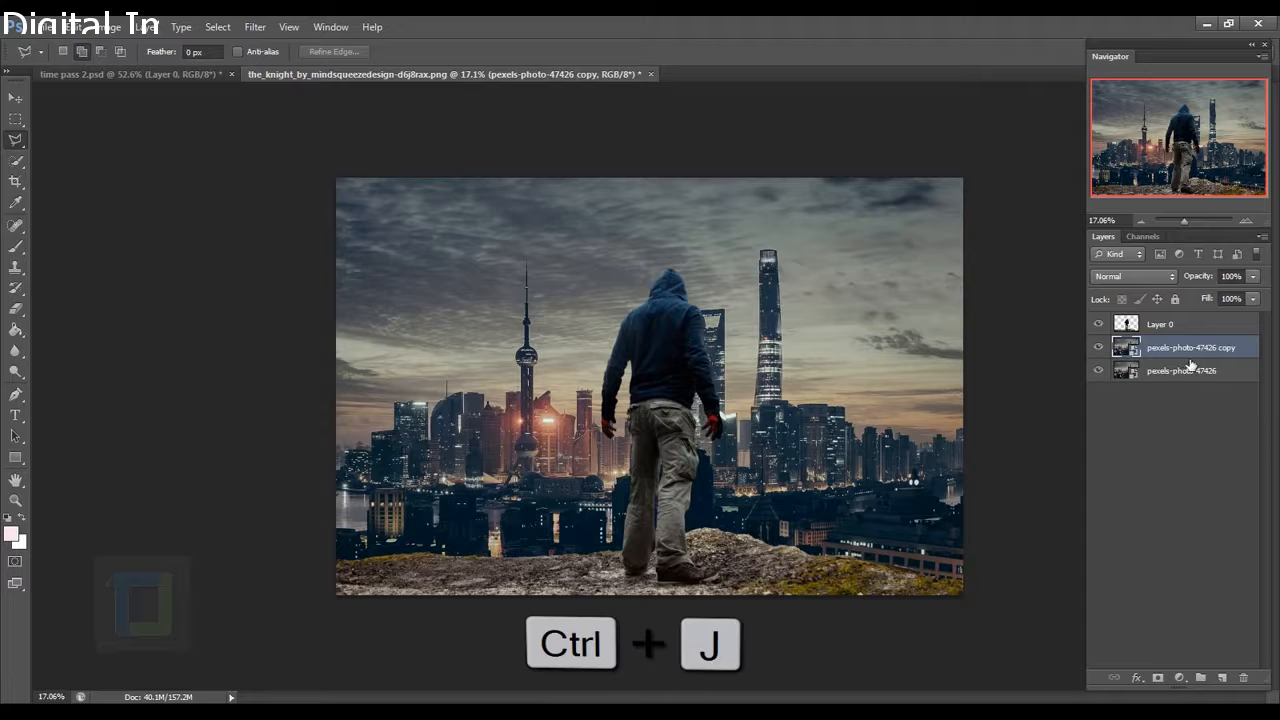
{"action": "right_click", "coordinate": [1199, 352]}
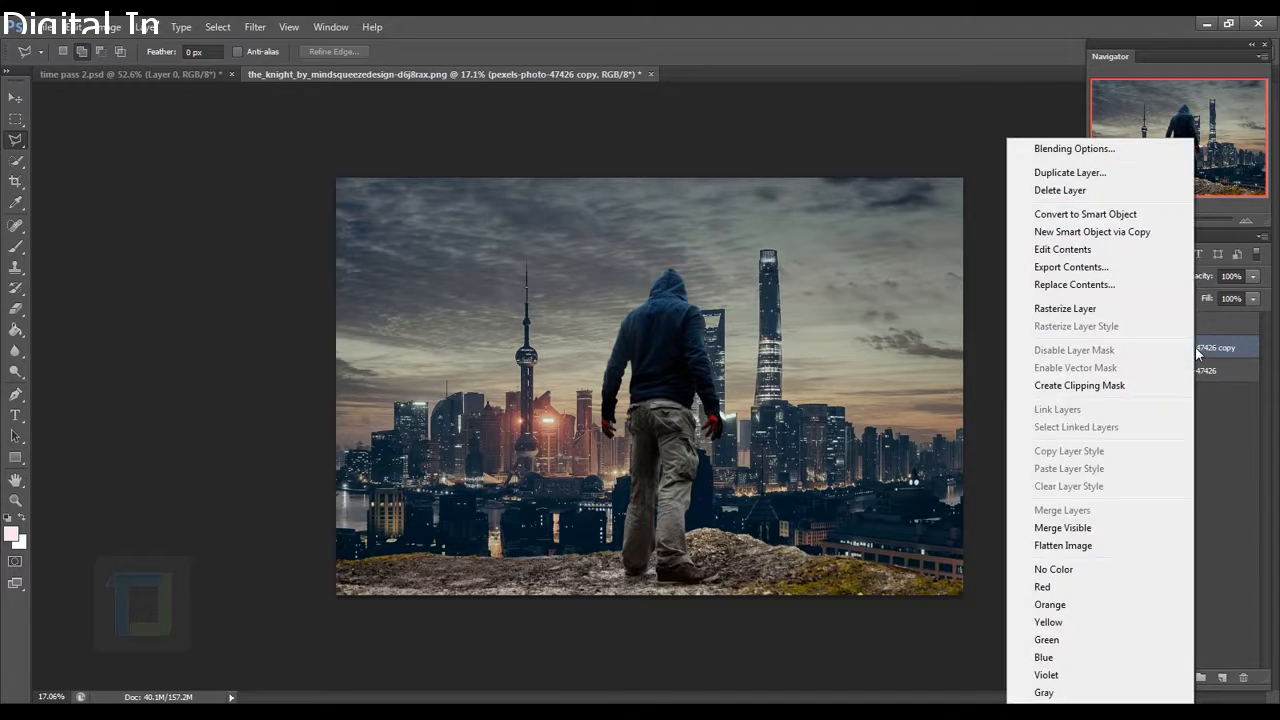
{"action": "left_click", "coordinate": [1070, 312]}
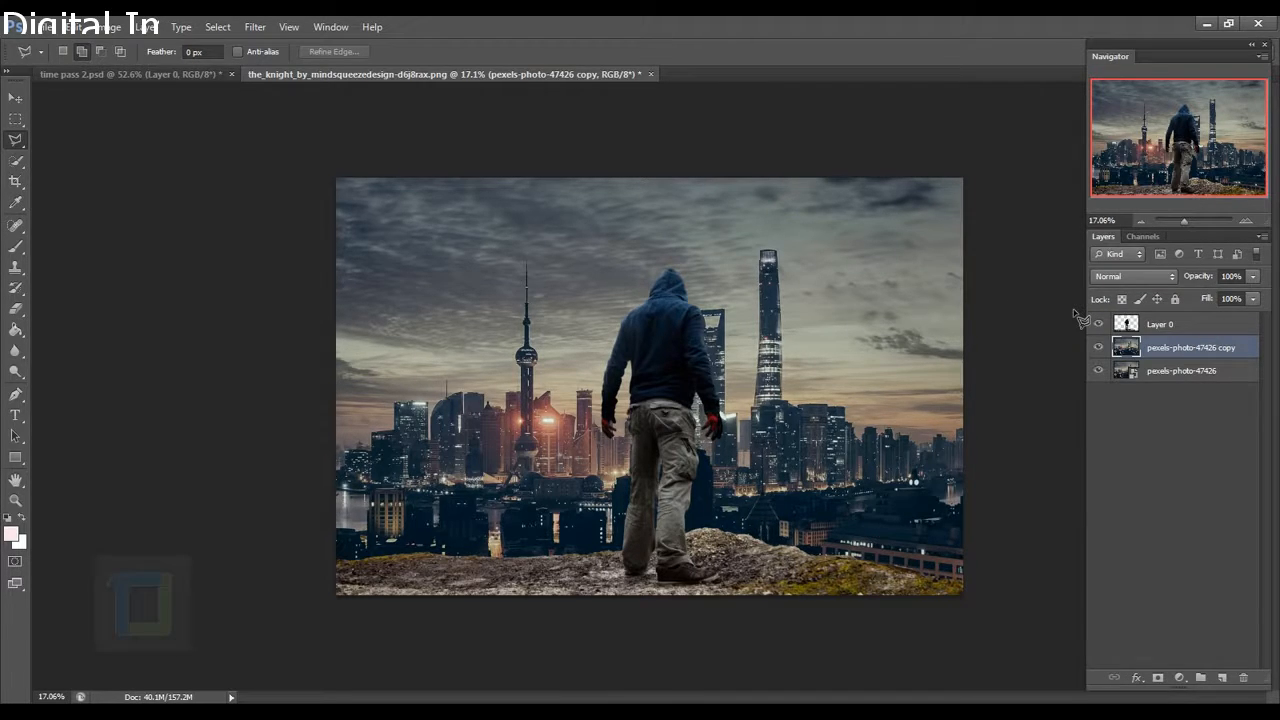
{"action": "left_click", "coordinate": [255, 26]}
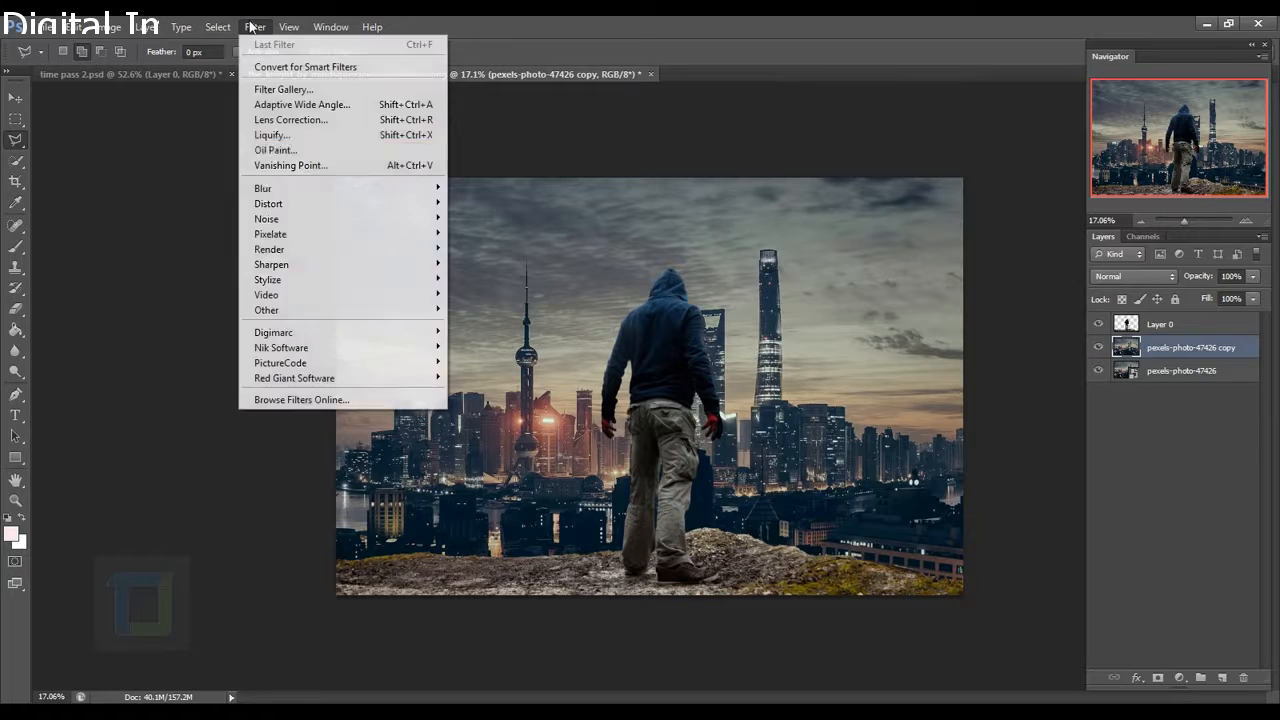
{"action": "left_click", "coordinate": [490, 188]}
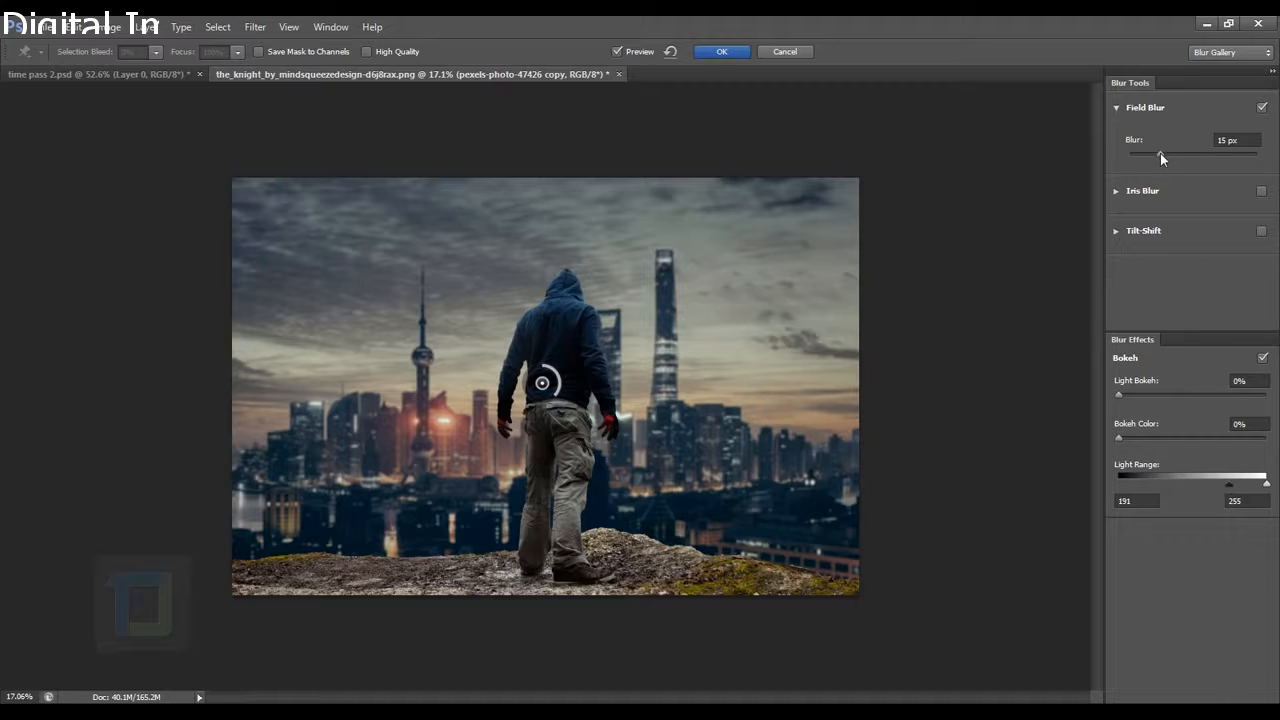
Apply a 23 px Field Blur with 46% light bokeh, 24% bokeh color and 181–255 light range.
{"action": "key", "text": "Up"}
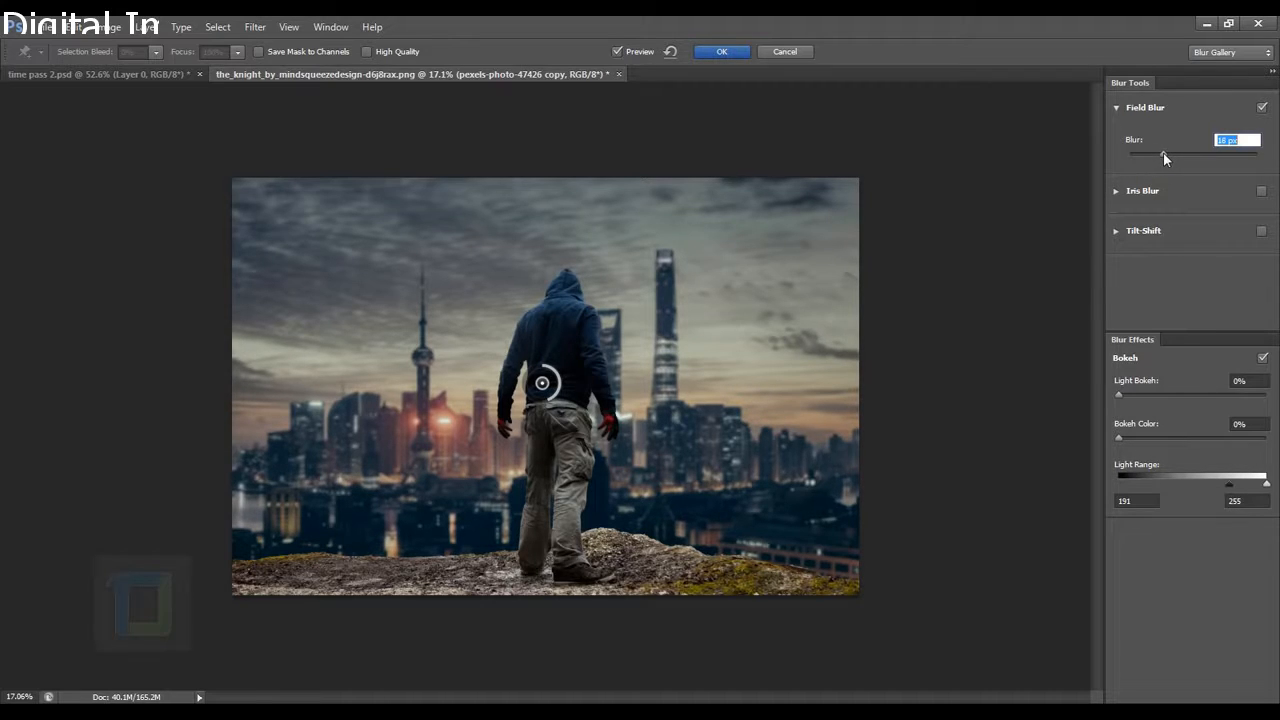
{"action": "left_click", "coordinate": [1192, 175]}
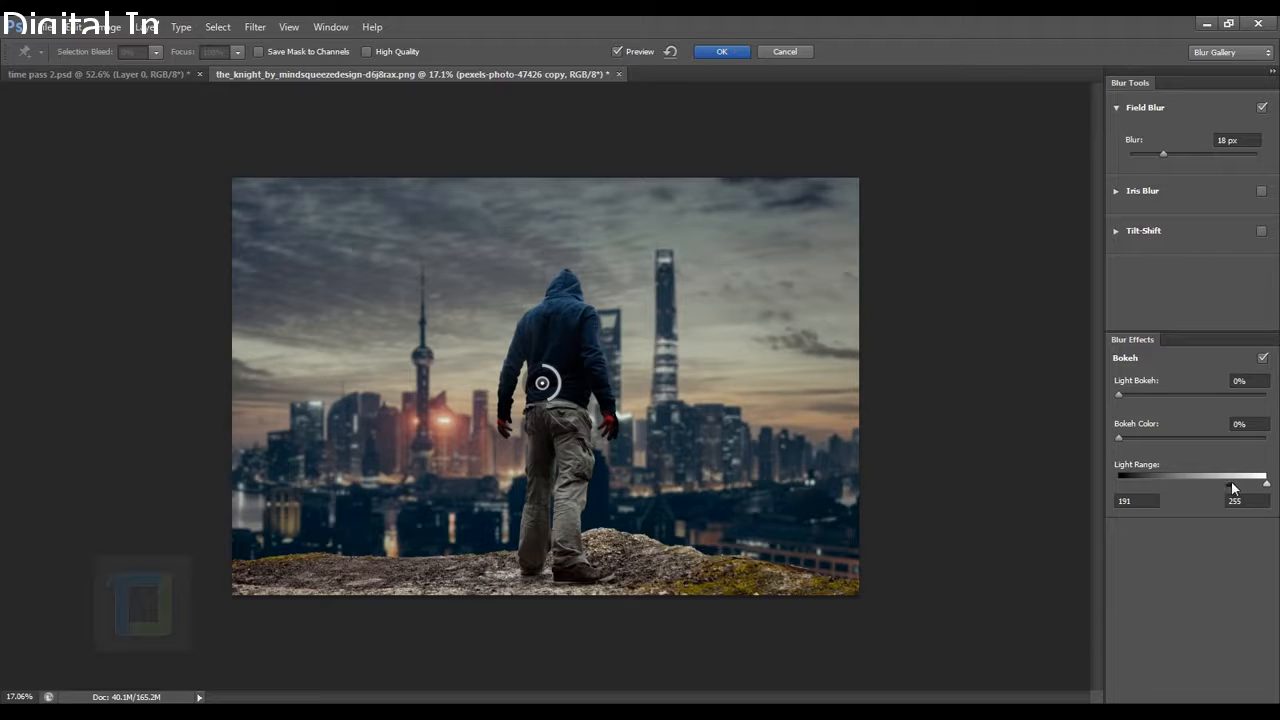
{"action": "left_click_drag", "start_coordinate": [1121, 393], "coordinate": [1145, 396]}
{"action": "left_click_drag", "start_coordinate": [1118, 440], "coordinate": [1154, 441]}
{"action": "left_click_drag", "start_coordinate": [1146, 394], "coordinate": [1153, 394]}
{"action": "left_click_drag", "start_coordinate": [1229, 485], "coordinate": [1217, 487]}
{"action": "left_click_drag", "start_coordinate": [1163, 154], "coordinate": [1166, 161]}
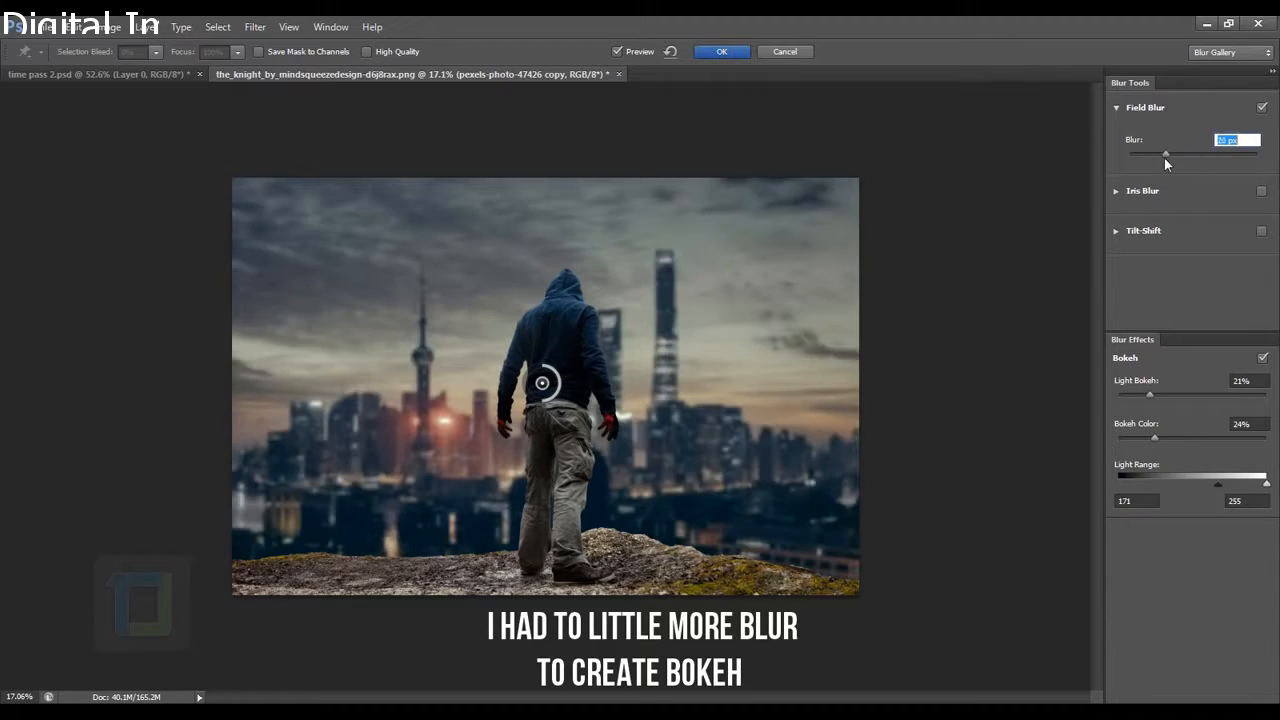
{"action": "left_click_drag", "start_coordinate": [1160, 395], "coordinate": [1187, 392]}
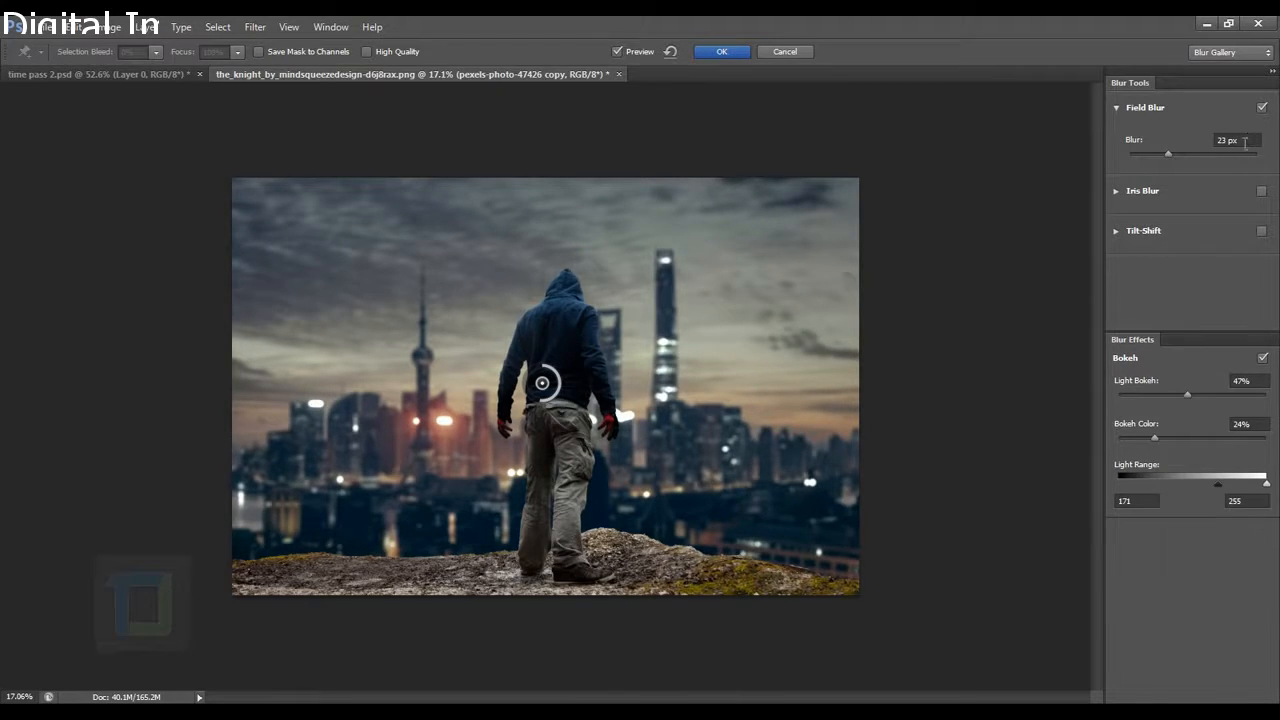
{"action": "left_click_drag", "start_coordinate": [1189, 394], "coordinate": [1186, 391]}
{"action": "left_click_drag", "start_coordinate": [1220, 485], "coordinate": [1225, 488]}
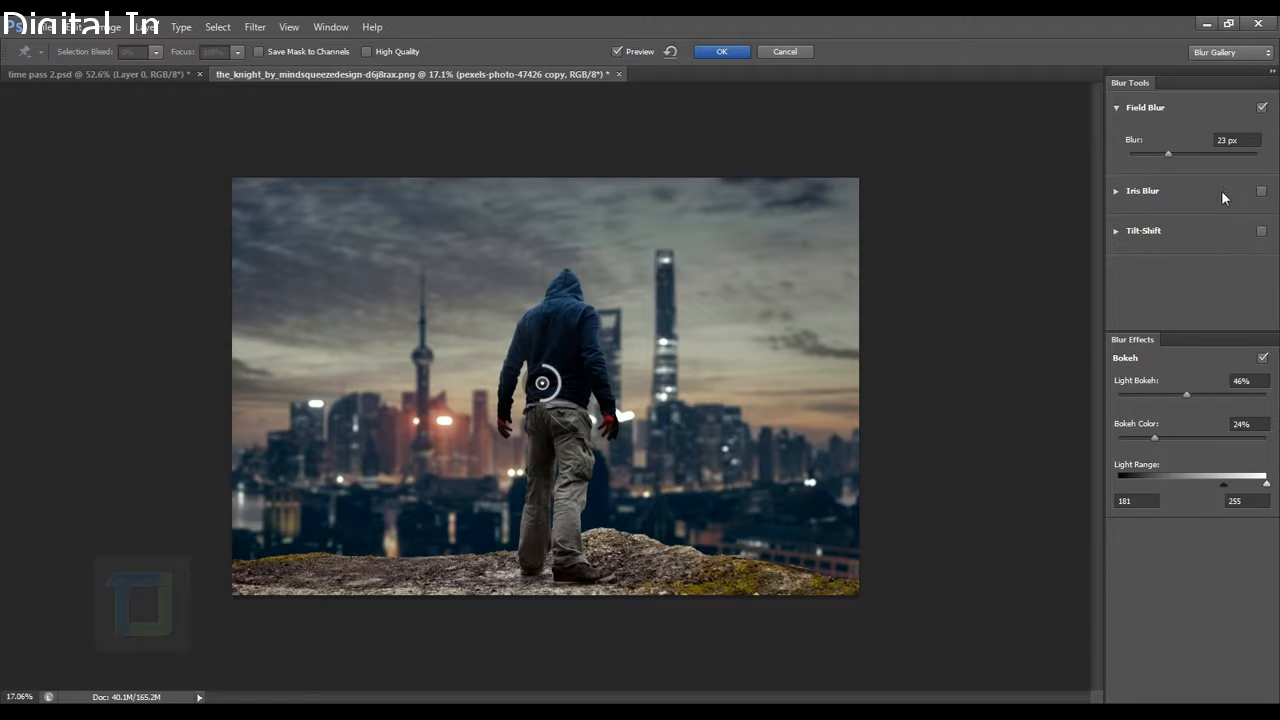
{"action": "left_click", "coordinate": [727, 52]}
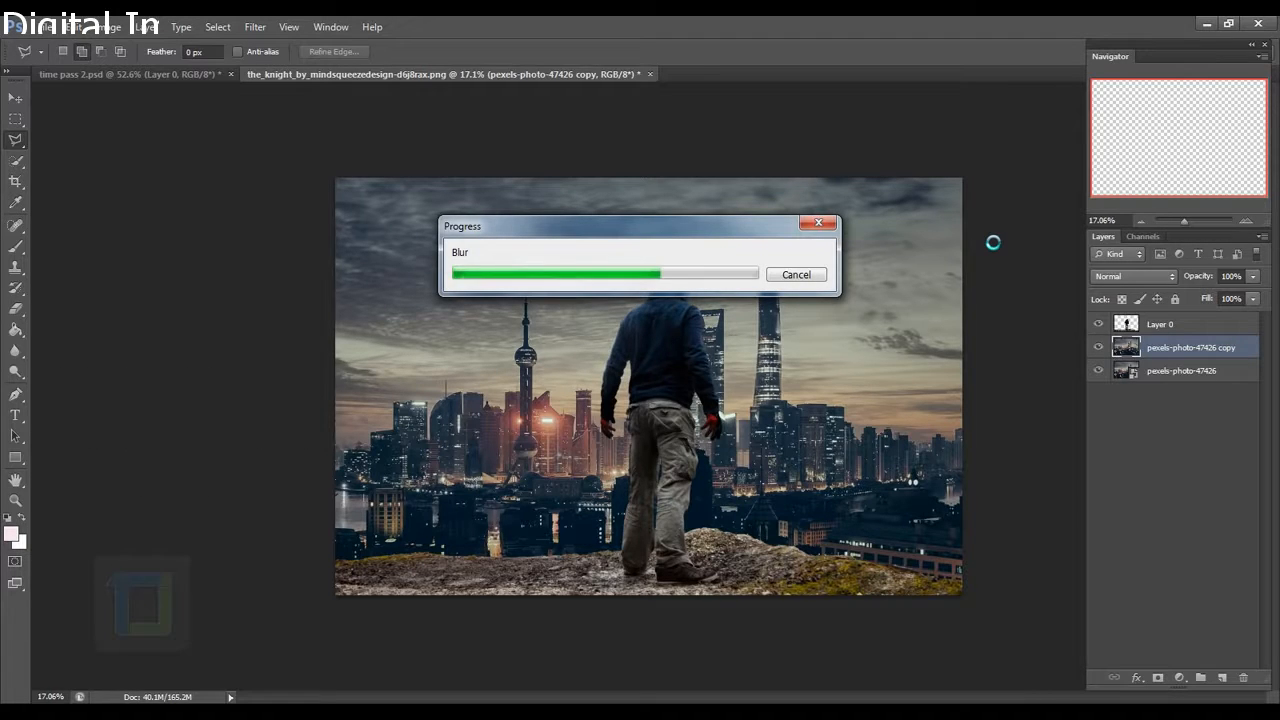
Compare the blurred copy on and off, then crop the canvas by adjusting its top edge.
{"action": "left_click", "coordinate": [1100, 348]}
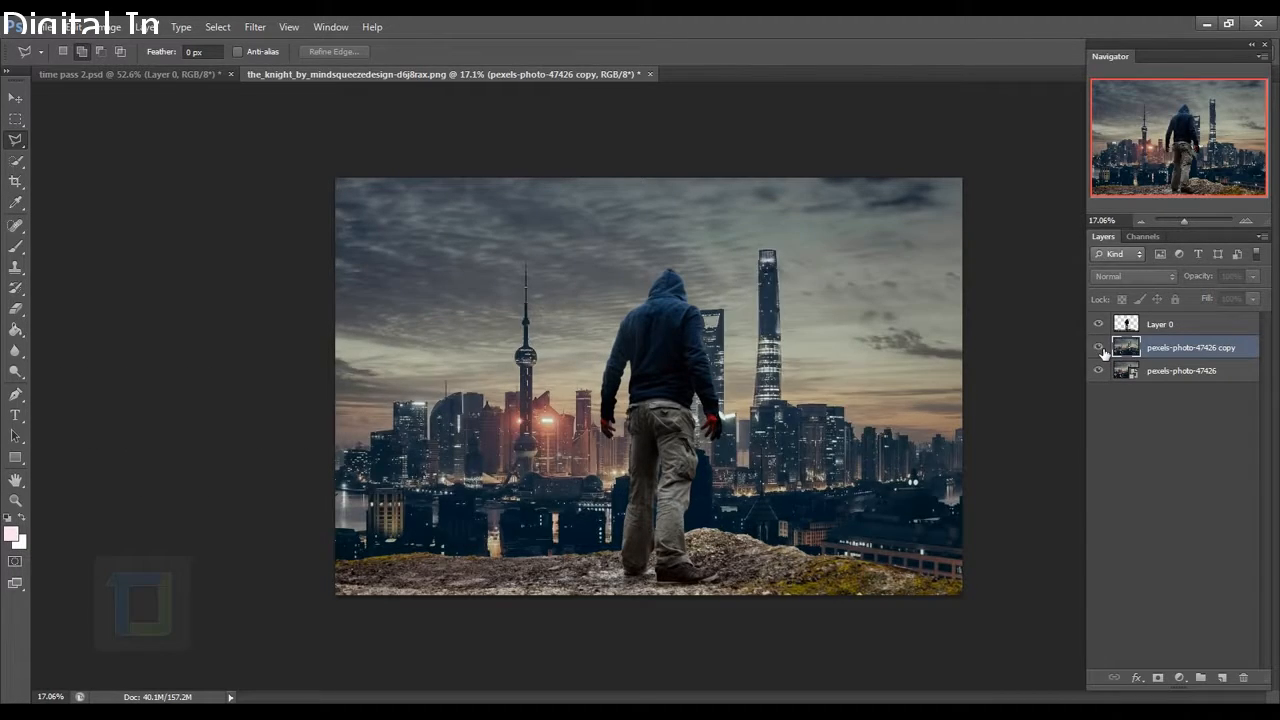
{"action": "left_click", "coordinate": [1100, 348]}
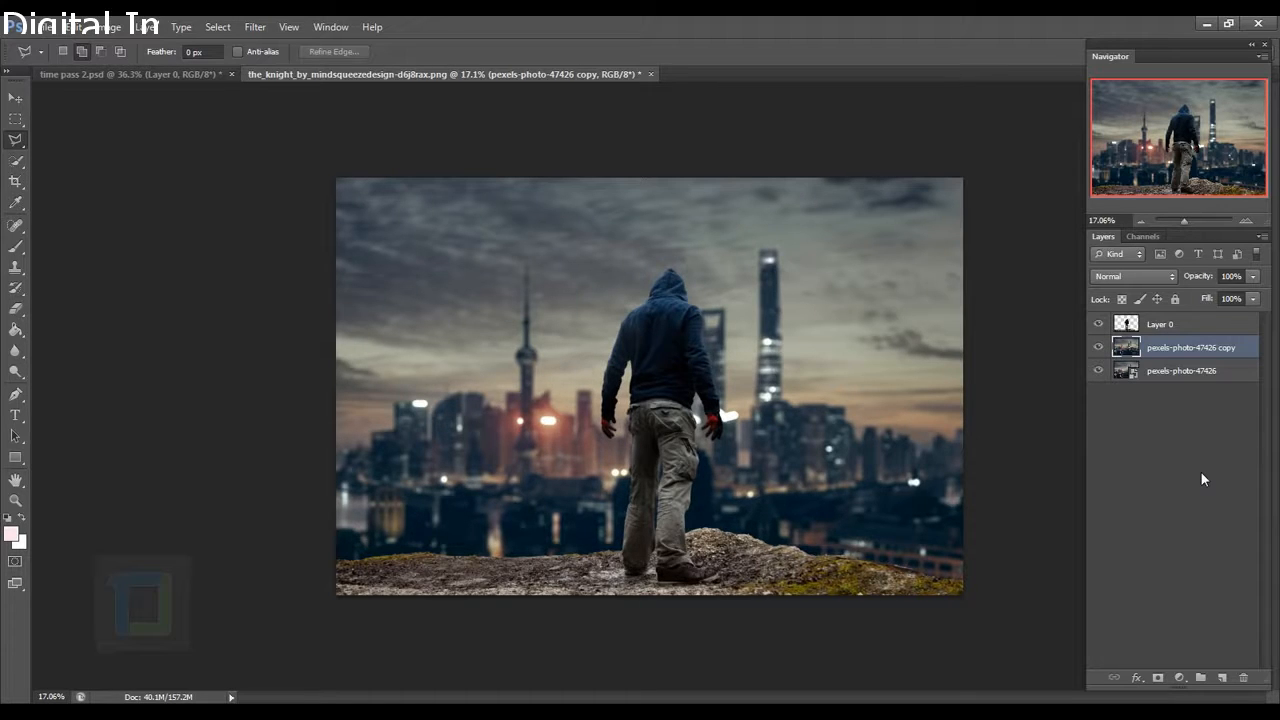
{"action": "left_click", "coordinate": [15, 181]}
{"action": "left_click_drag", "start_coordinate": [657, 182], "coordinate": [650, 173]}
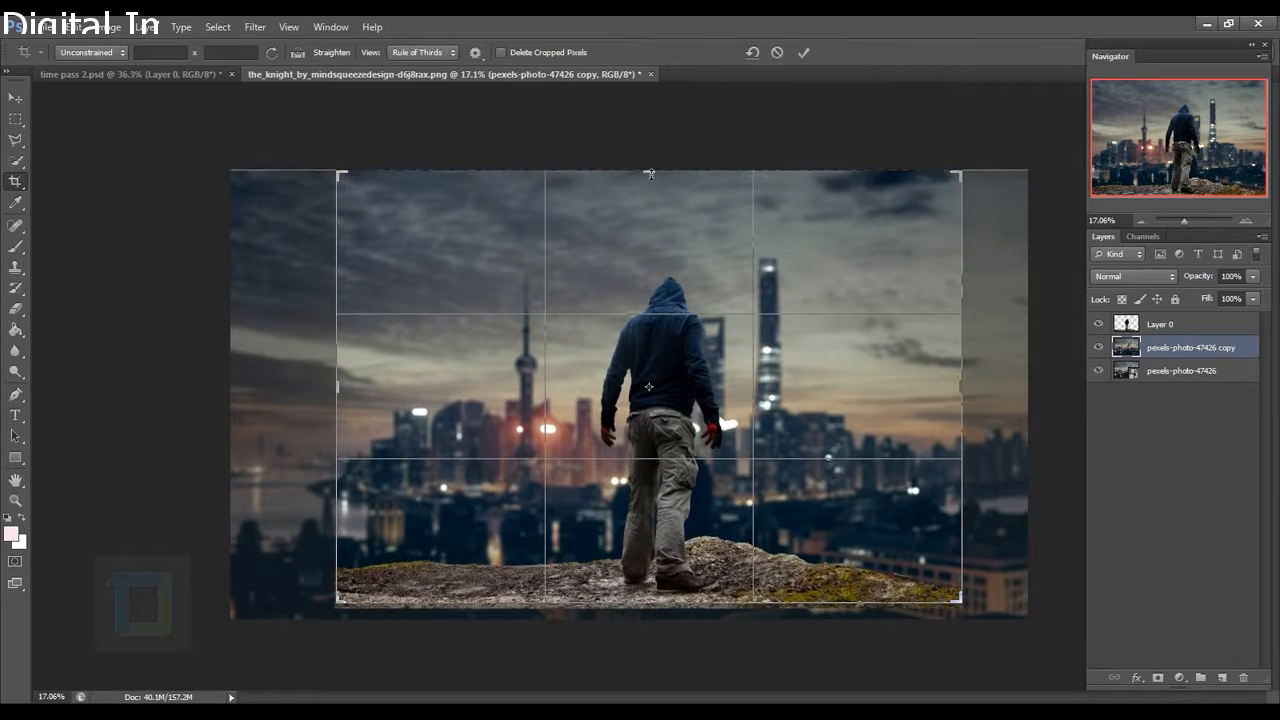
{"action": "left_click", "coordinate": [804, 54]}
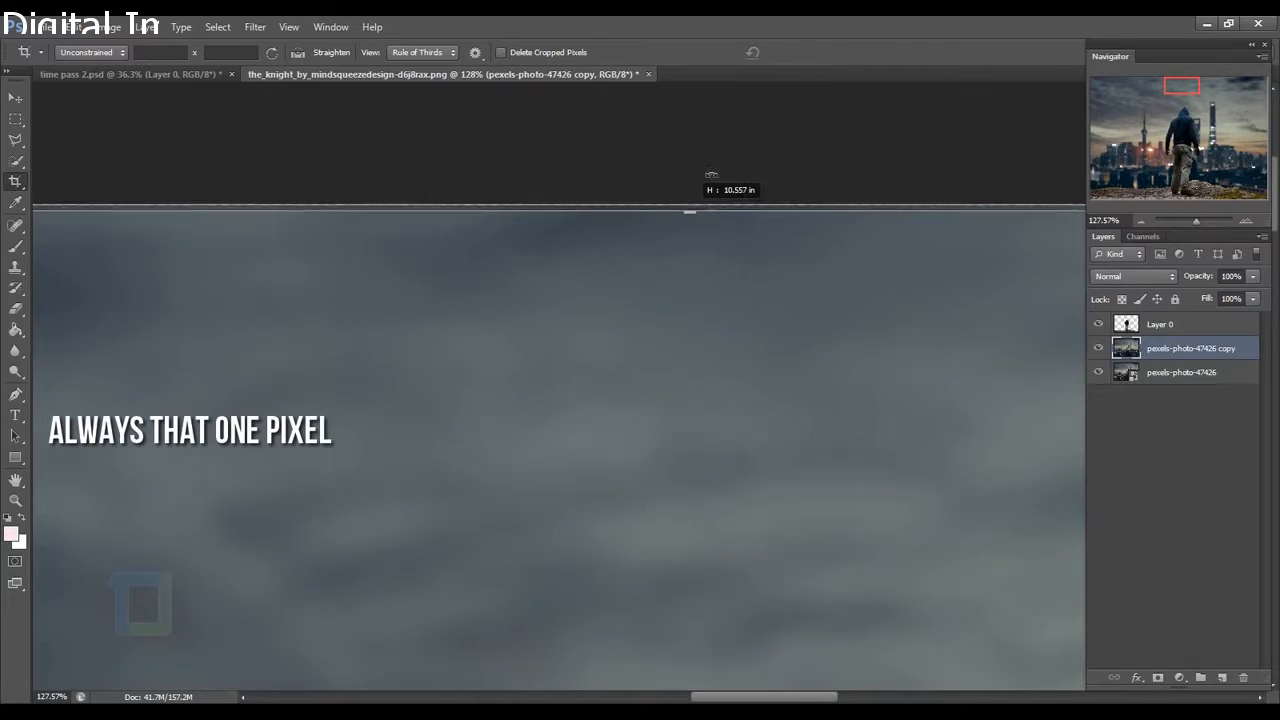
{"action": "left_click_drag", "start_coordinate": [711, 175], "coordinate": [711, 176]}
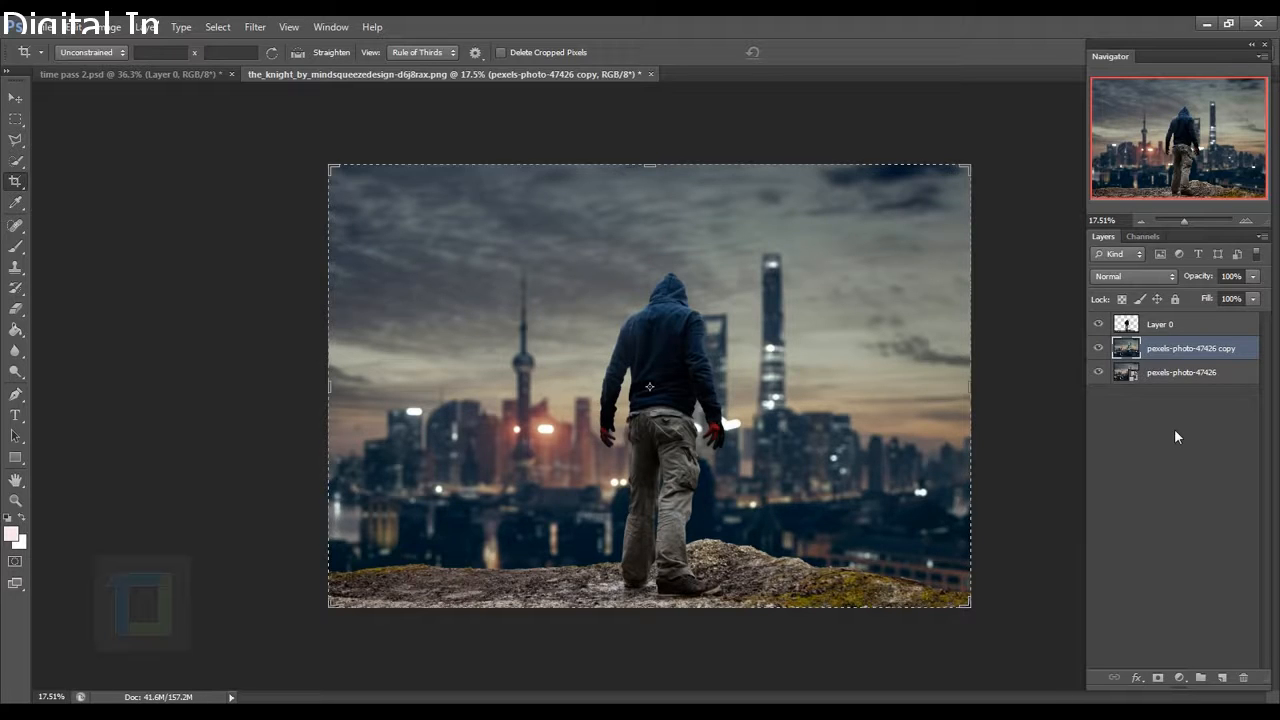
{"action": "left_click", "coordinate": [17, 103]}
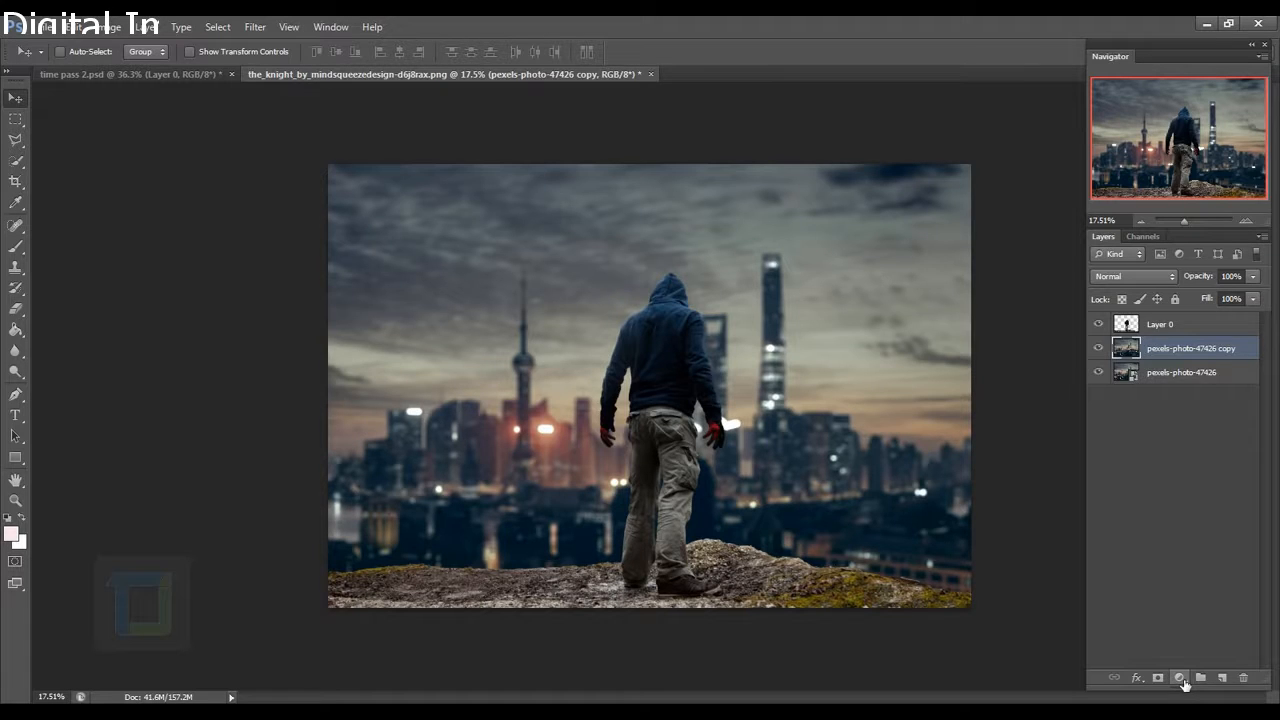
Add a Curves adjustment layer with slightly lifted midtones, toggling it to compare.
{"action": "left_click", "coordinate": [1180, 678]}
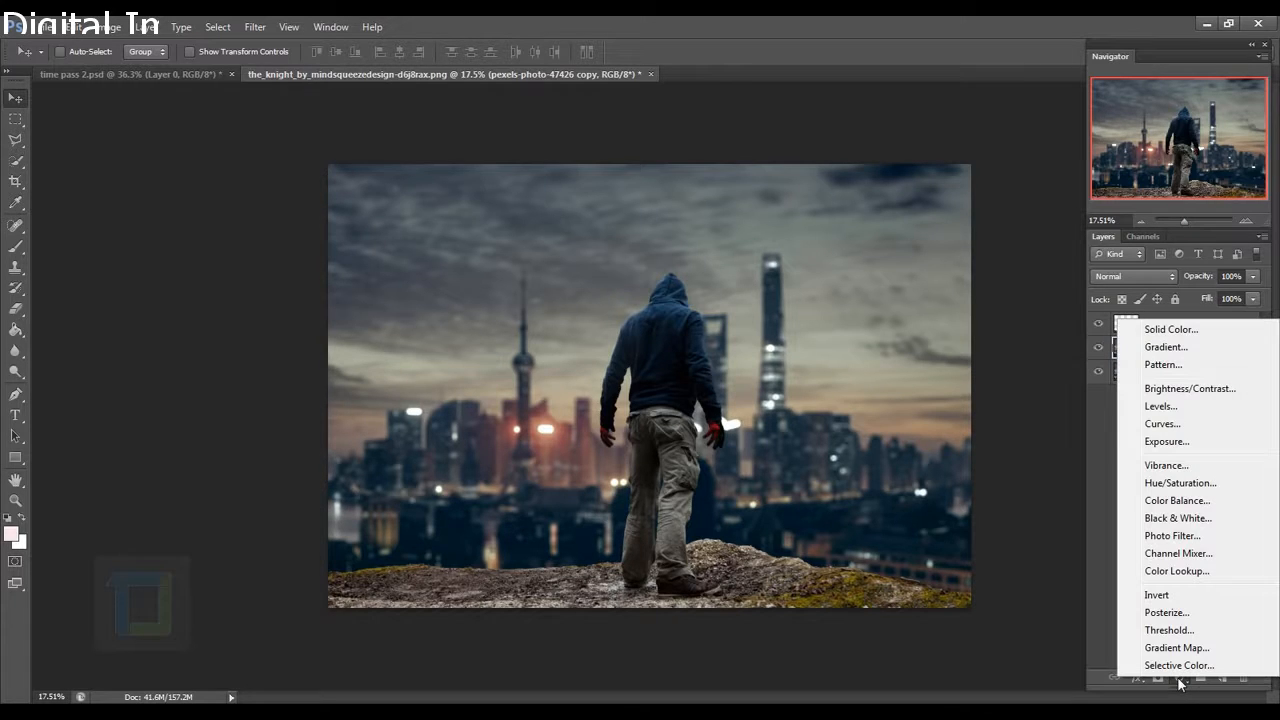
{"action": "left_click", "coordinate": [1182, 424]}
{"action": "left_click_drag", "start_coordinate": [890, 421], "coordinate": [888, 420]}
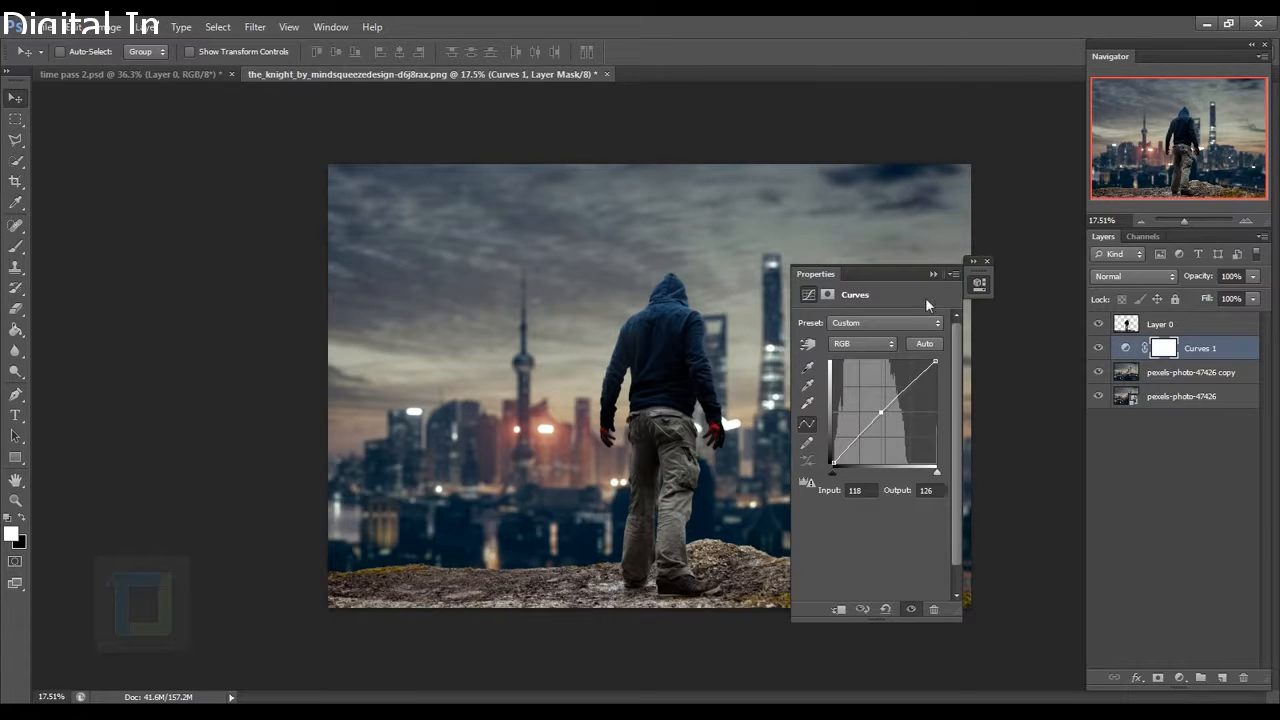
{"action": "left_click", "coordinate": [987, 262]}
{"action": "left_click", "coordinate": [1099, 348]}
{"action": "left_click", "coordinate": [1099, 348]}
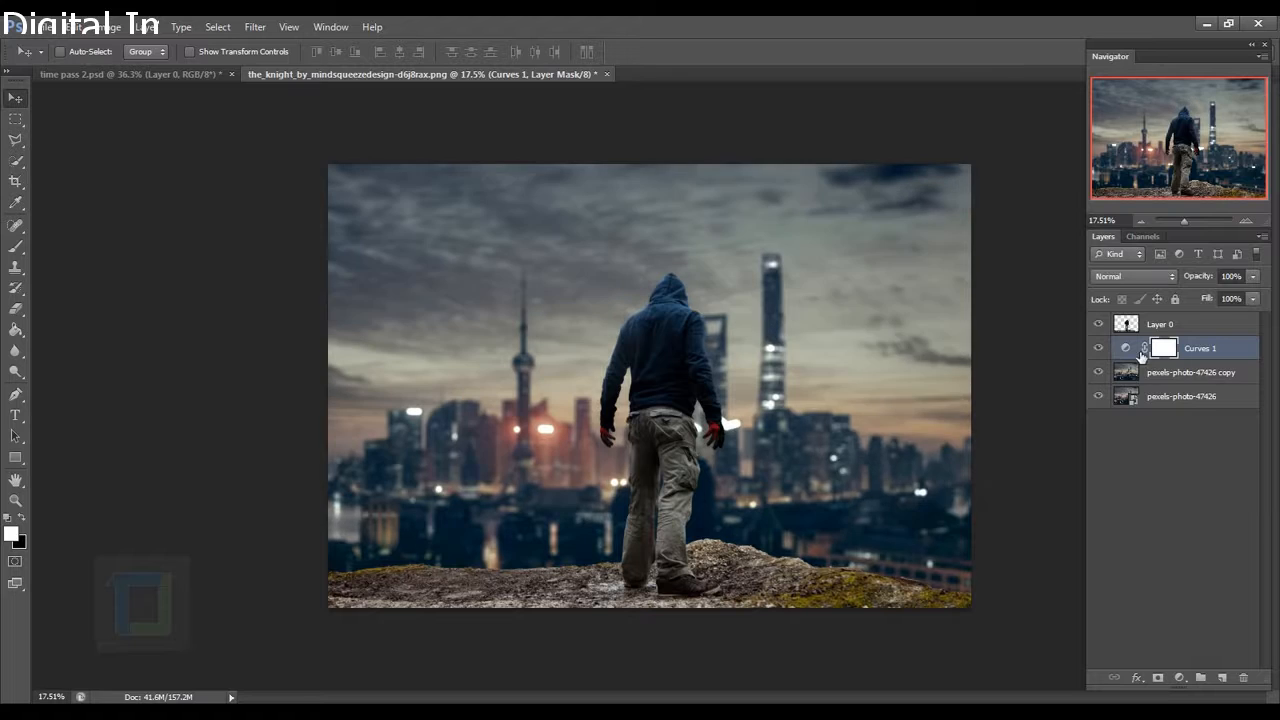
{"action": "double_click", "coordinate": [1126, 348]}
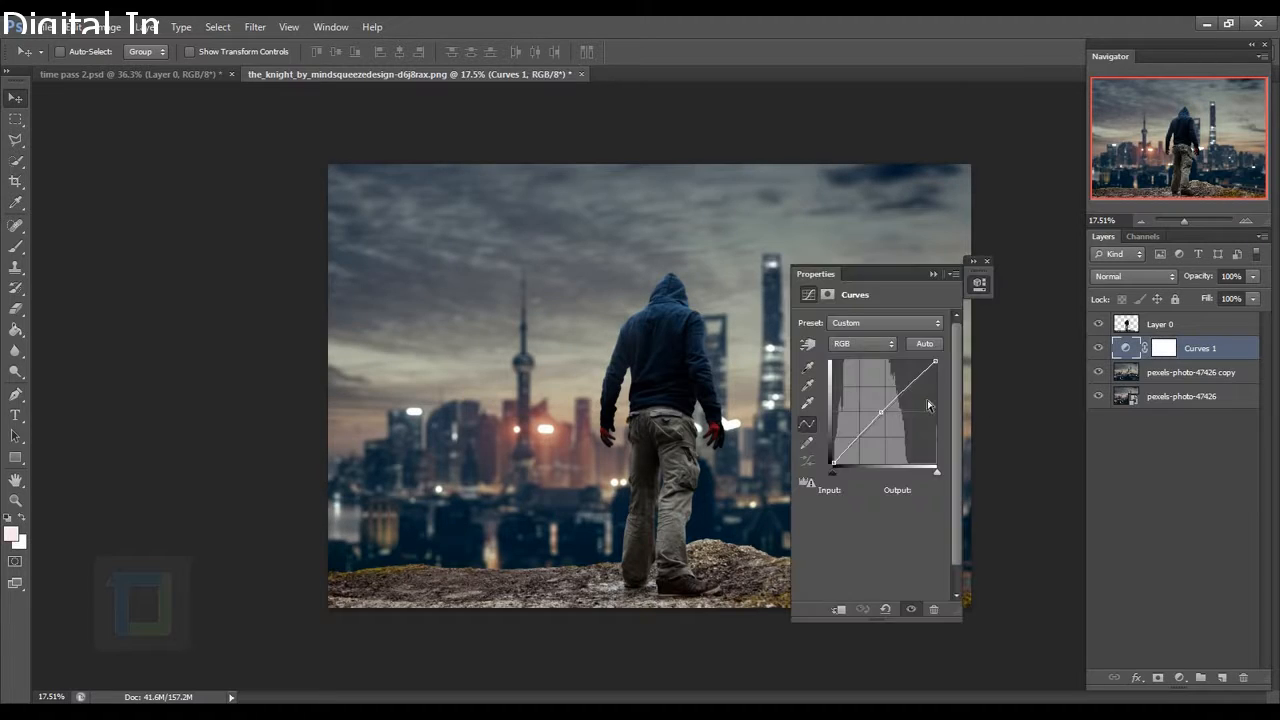
{"action": "left_click", "coordinate": [987, 262]}
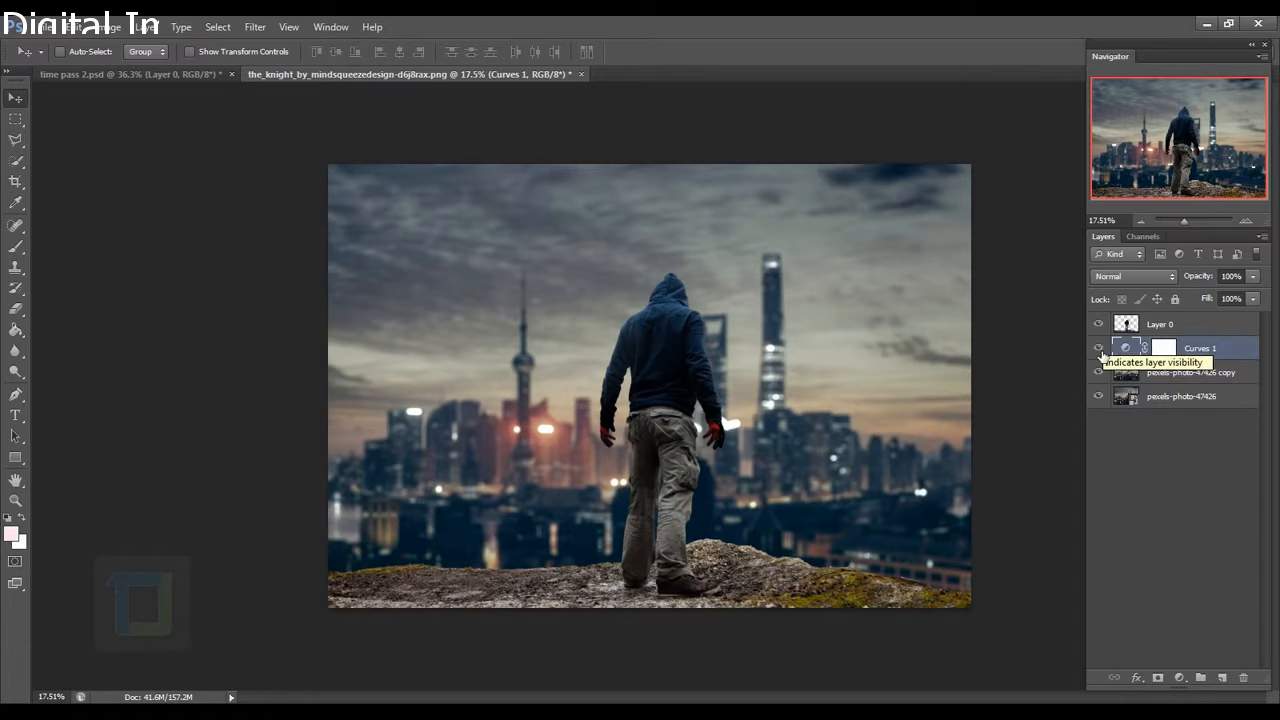
{"action": "left_click", "coordinate": [1098, 348]}
{"action": "left_click", "coordinate": [1099, 350]}
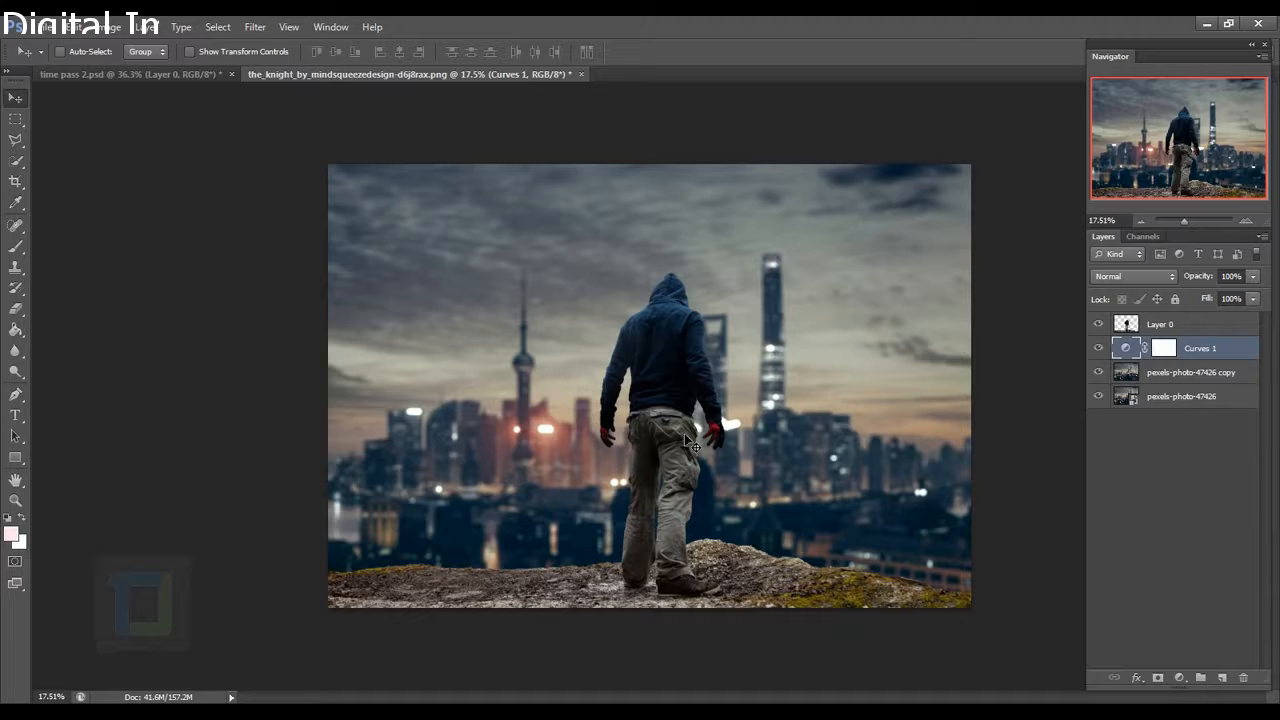
On a new layer, drag a black Foreground to Transparent gradient straight down from the top.
{"action": "left_click", "coordinate": [1222, 678]}
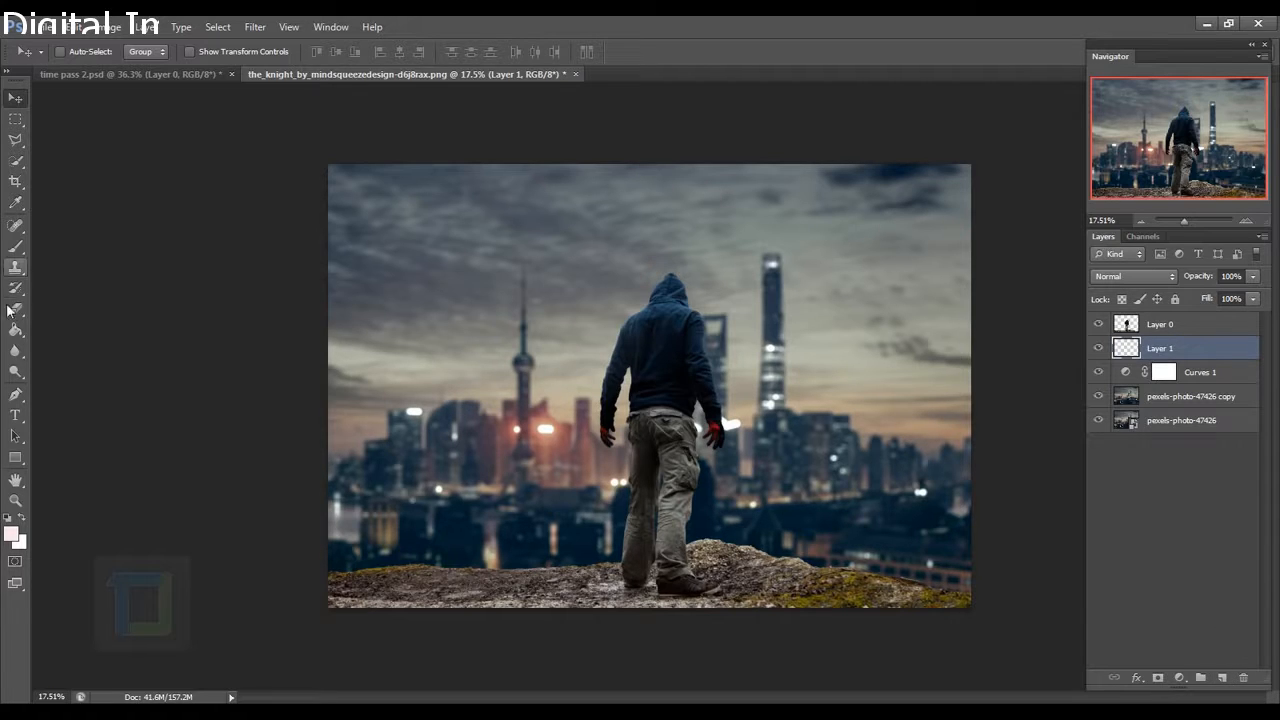
{"action": "left_click_drag", "start_coordinate": [16, 331], "coordinate": [66, 327]}
{"action": "left_click", "coordinate": [86, 51]}
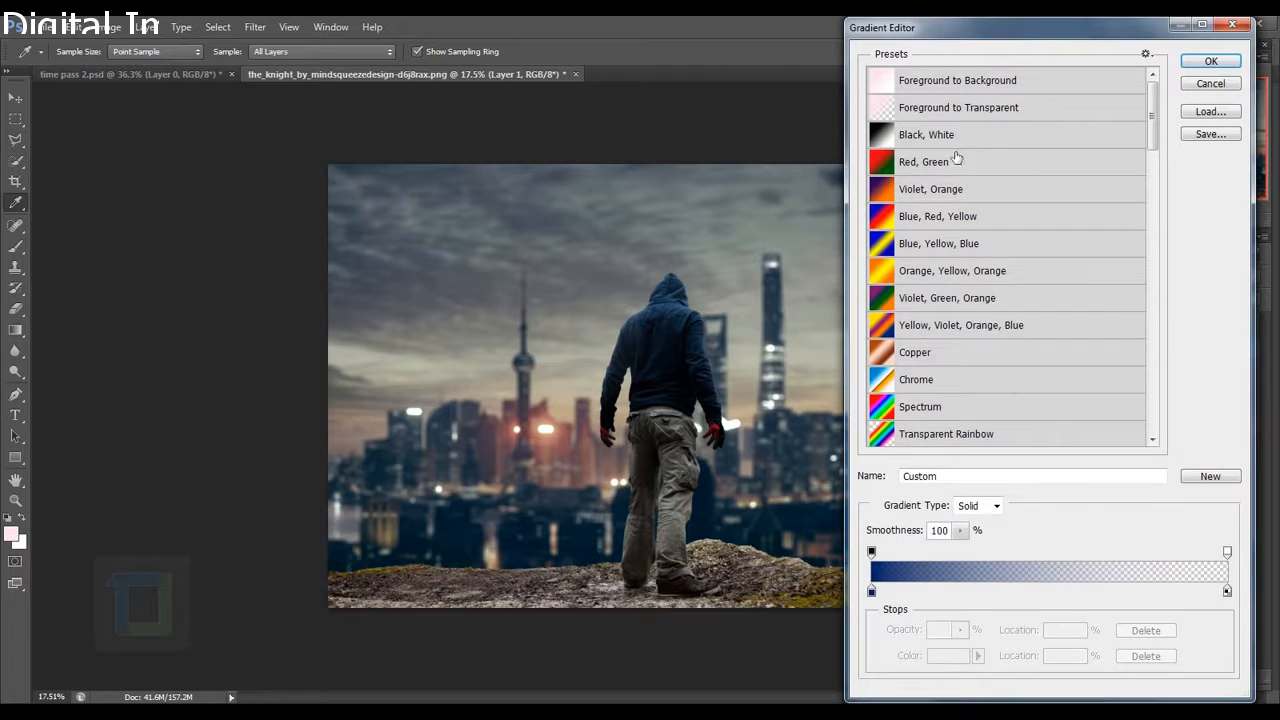
{"action": "left_click", "coordinate": [960, 112]}
{"action": "left_click", "coordinate": [1224, 64]}
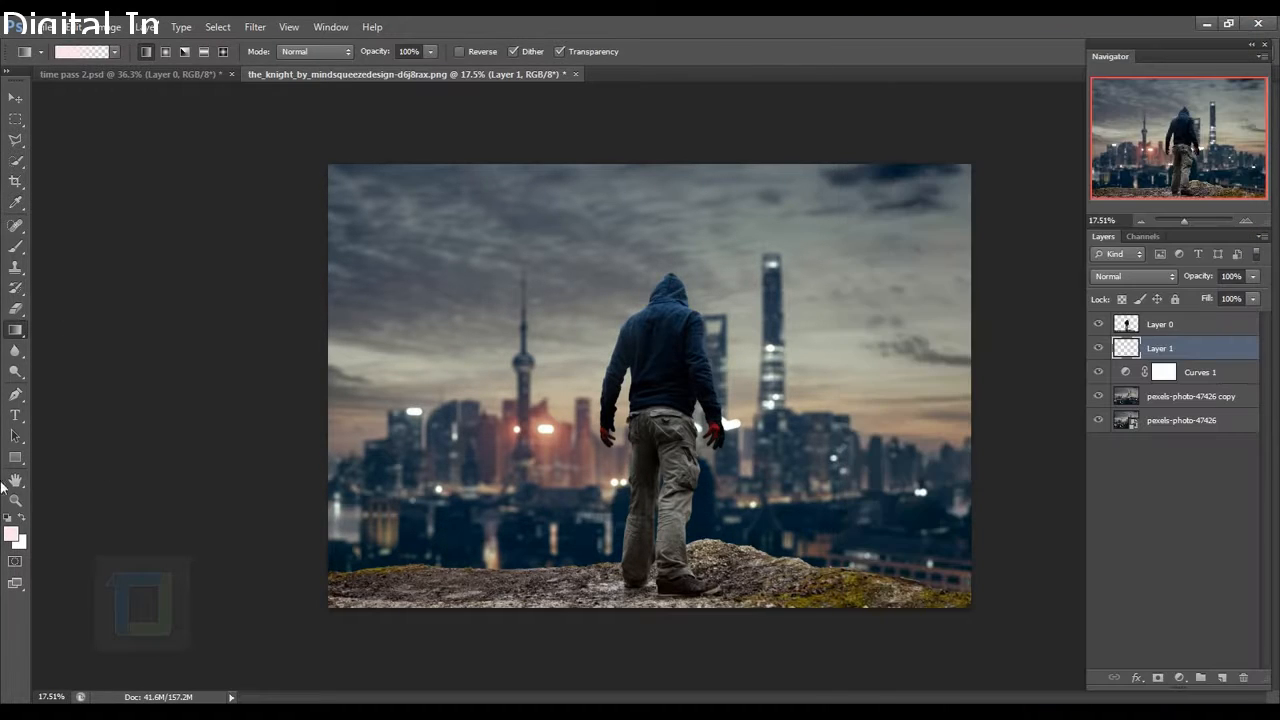
{"action": "left_click", "coordinate": [9, 518]}
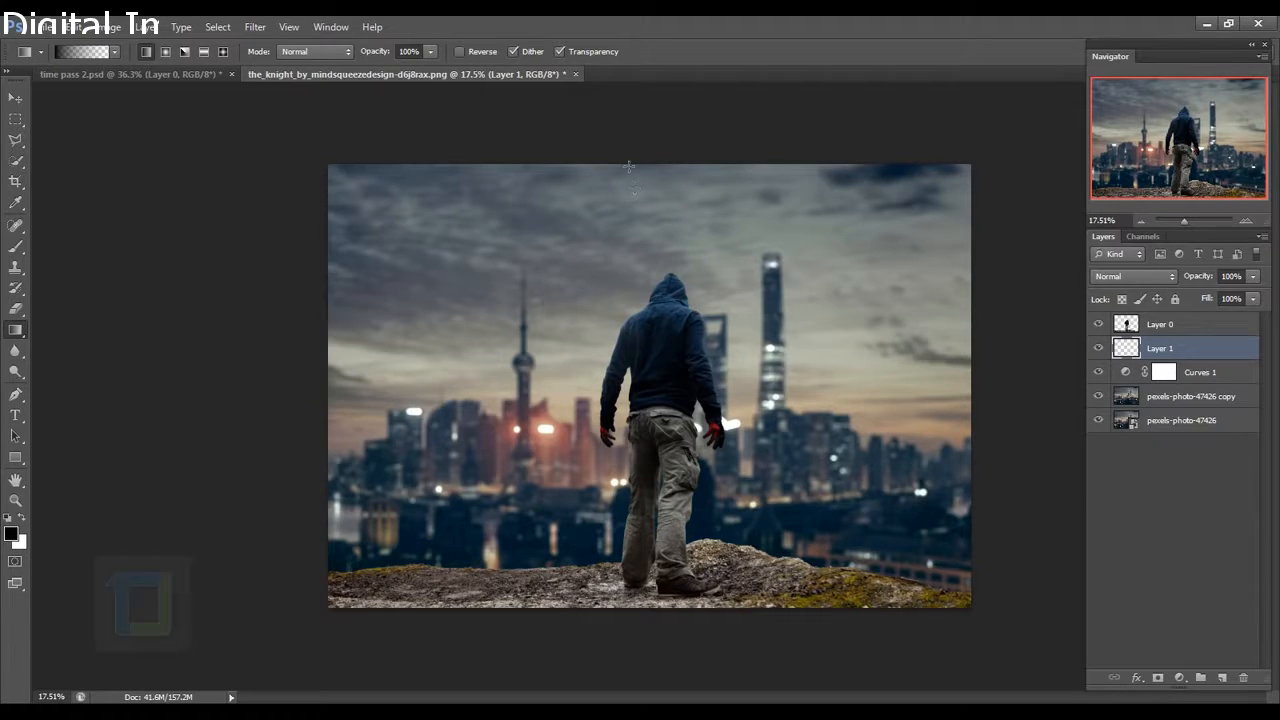
{"action": "key", "text": "shift"}
{"action": "left_click_drag", "start_coordinate": [654, 118], "coordinate": [648, 428]}
{"action": "scroll", "coordinate": [972, 294], "scroll_direction": "down", "scroll_amount": 2}
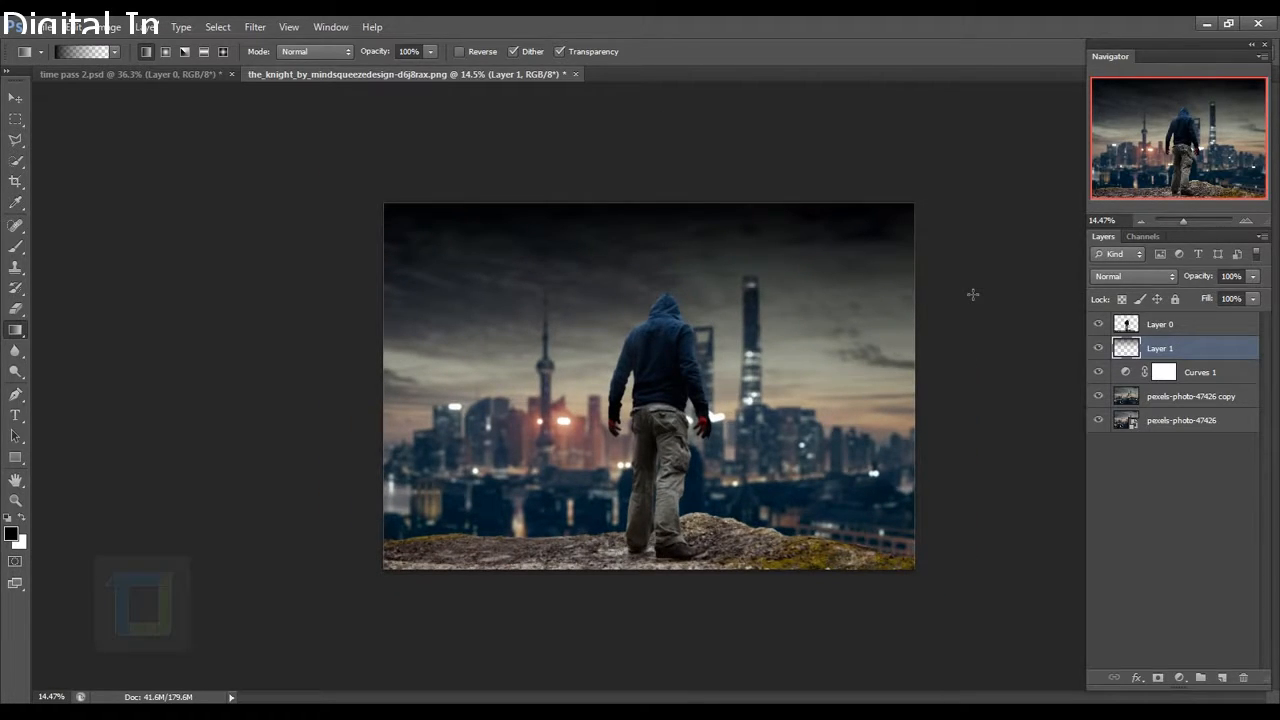
Stretch the dark gradient layer taller and move it lower over the city.
{"action": "key", "text": "ctrl+t"}
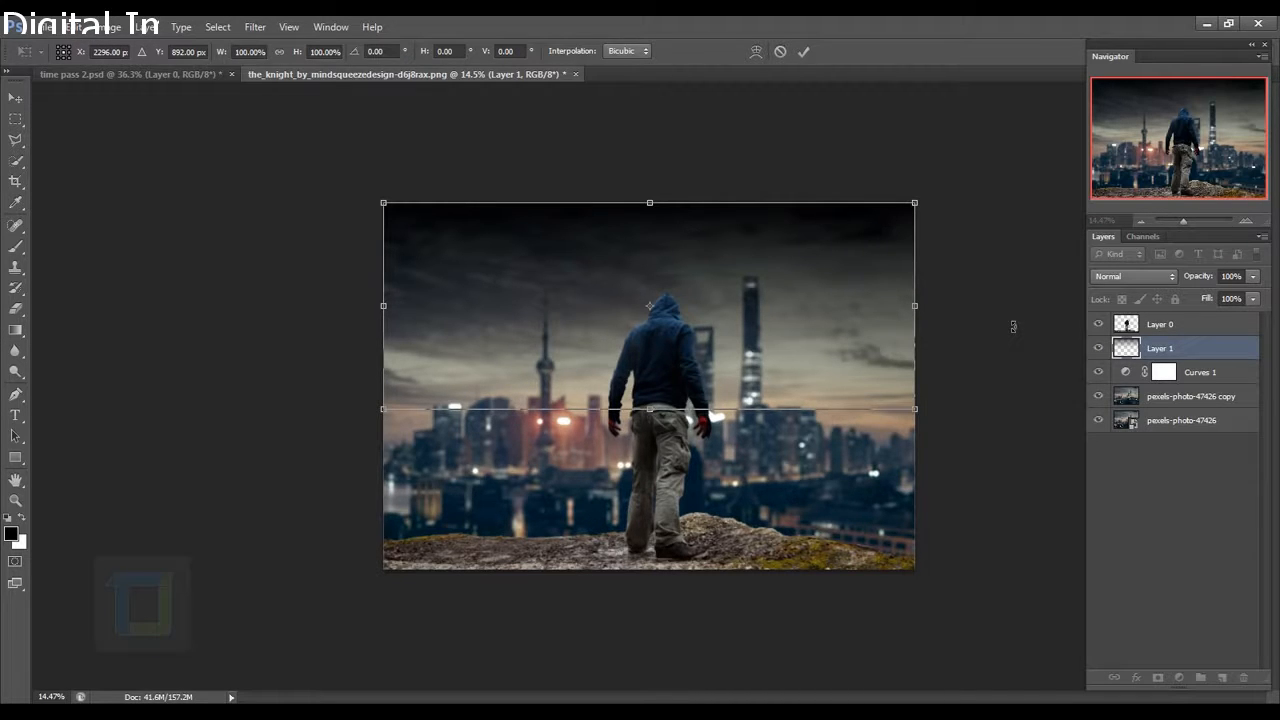
{"action": "left_click_drag", "start_coordinate": [661, 412], "coordinate": [663, 517]}
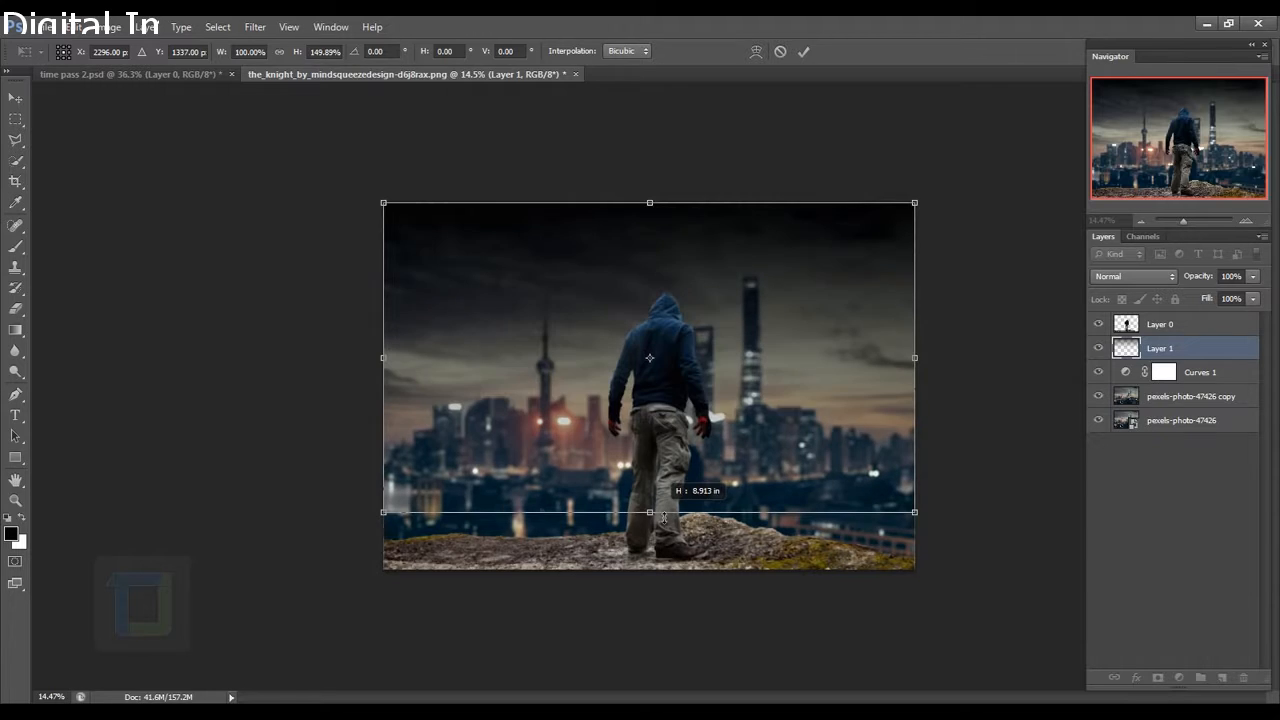
{"action": "key", "text": "ctrl+z"}
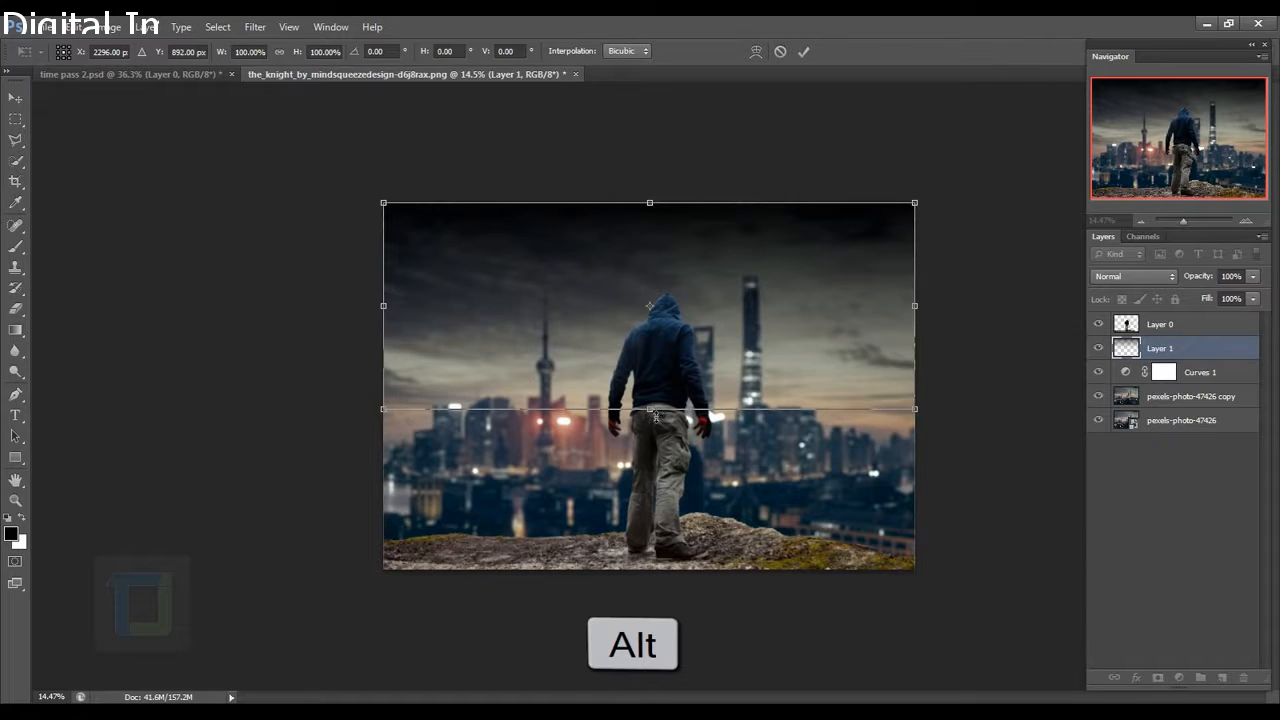
{"action": "left_click_drag", "start_coordinate": [656, 418], "coordinate": [660, 511]}
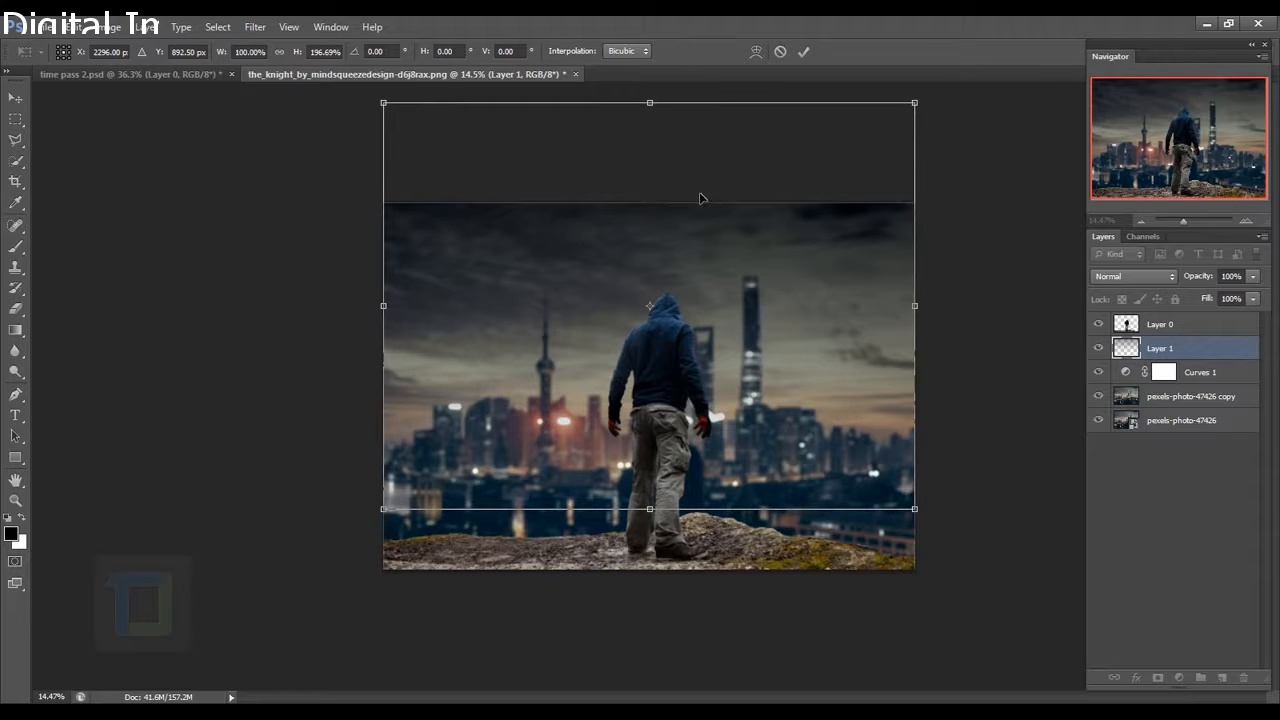
{"action": "left_click_drag", "start_coordinate": [700, 197], "coordinate": [697, 264]}
{"action": "left_click_drag", "start_coordinate": [656, 584], "coordinate": [656, 613]}
{"action": "left_click_drag", "start_coordinate": [702, 335], "coordinate": [700, 345]}
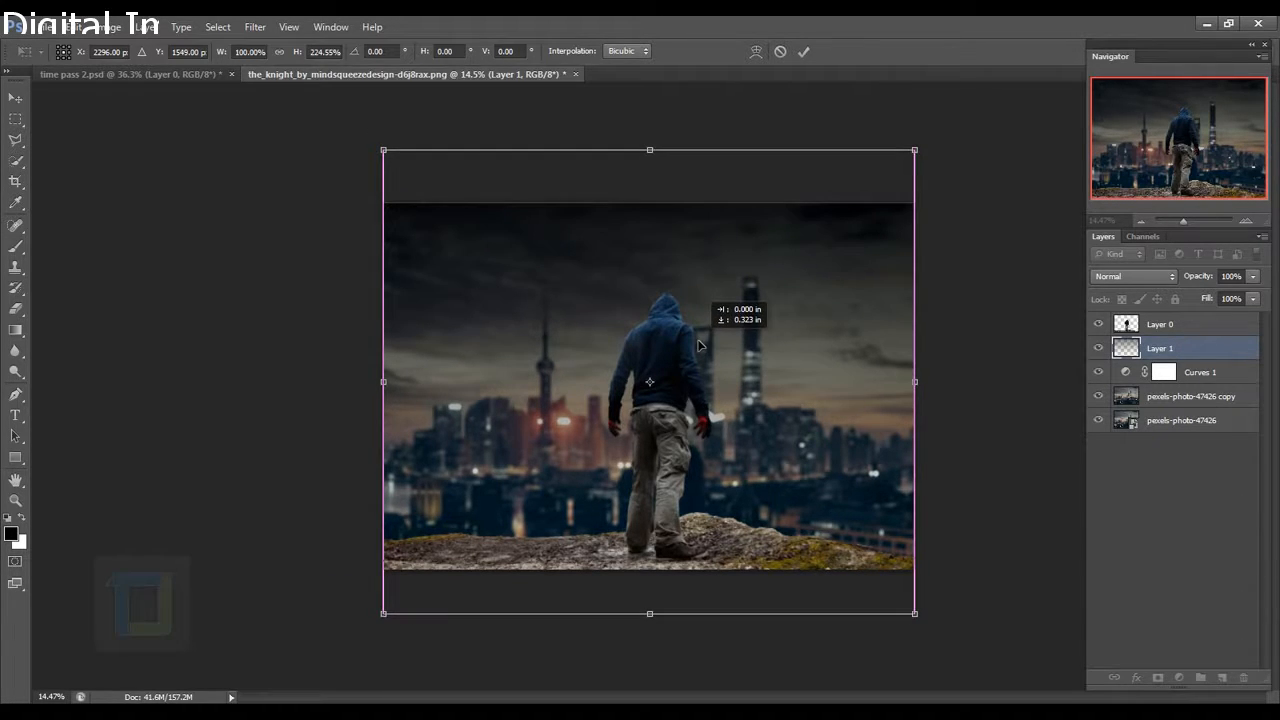
{"action": "left_click", "coordinate": [799, 54]}
{"action": "key", "text": "g"}
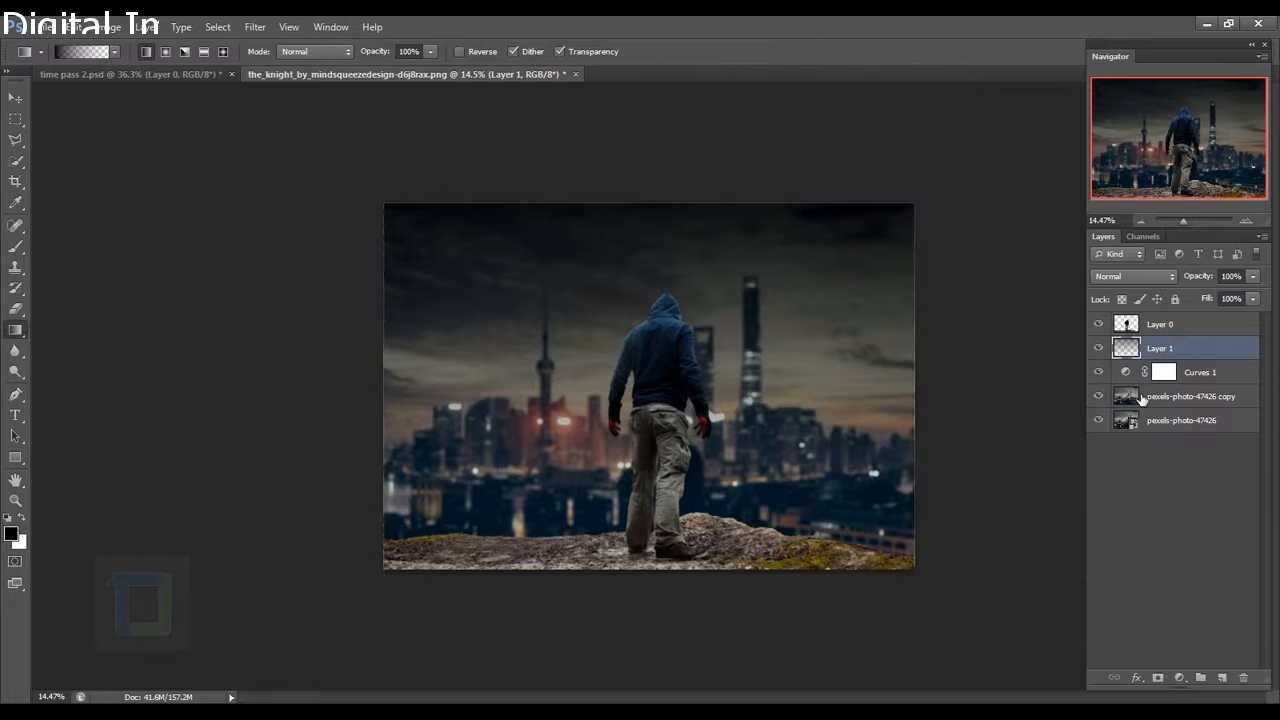
Compare the gradient on and off, then stretch it slightly further down.
{"action": "left_click", "coordinate": [1104, 351]}
{"action": "left_click", "coordinate": [1104, 351]}
{"action": "key", "text": "ctrl+t"}
{"action": "left_click_drag", "start_coordinate": [648, 614], "coordinate": [643, 625]}
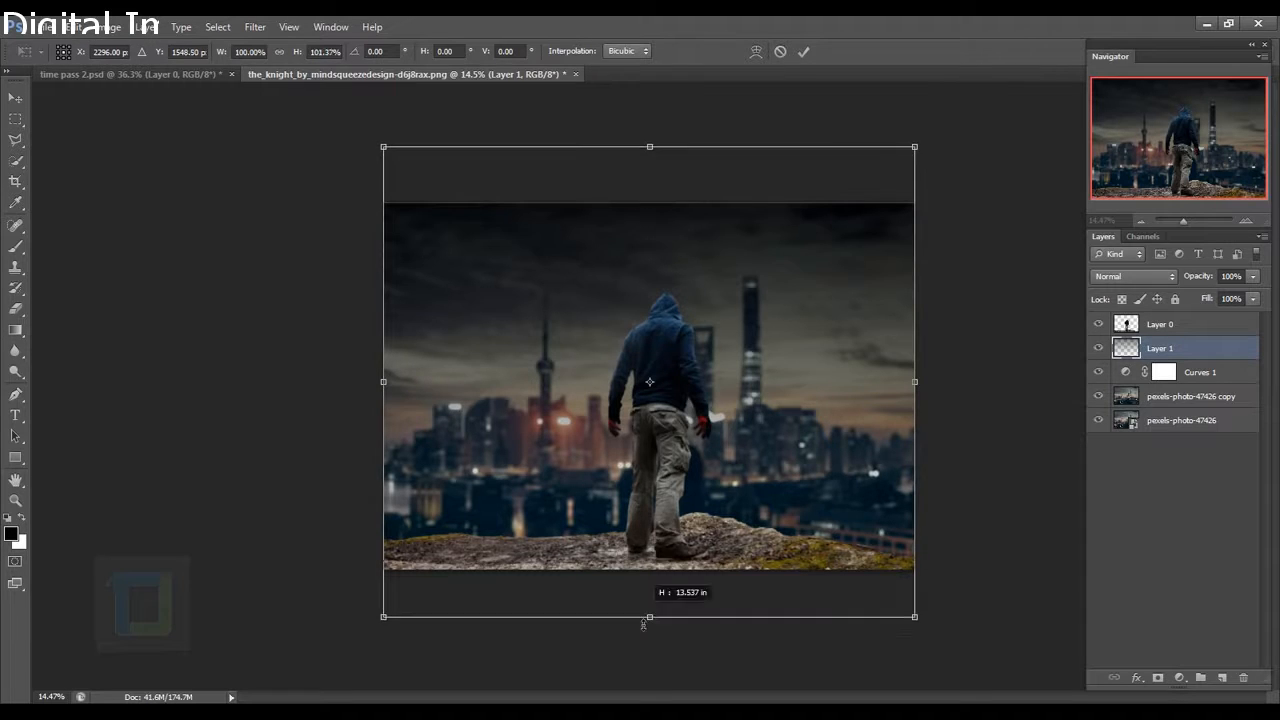
{"action": "left_click", "coordinate": [802, 52]}
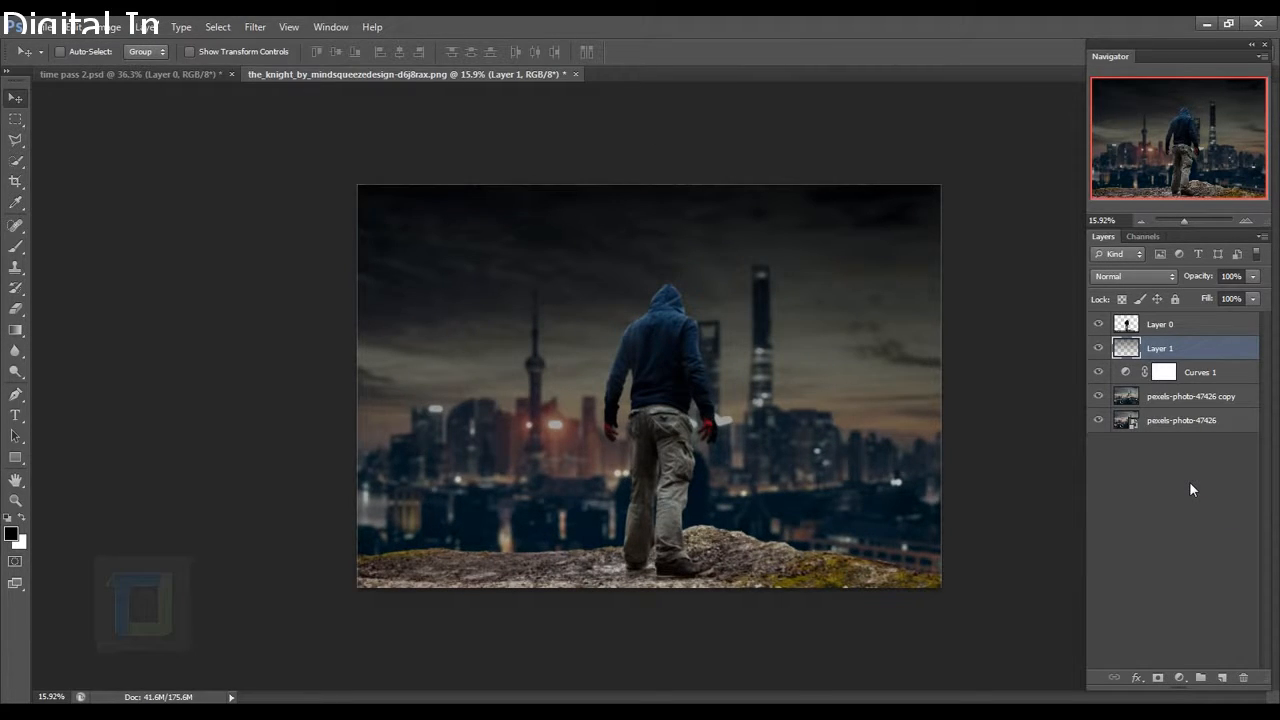
Place the stars photo over the sky and set its blend mode to Screen.
{"action": "left_click", "coordinate": [46, 27]}
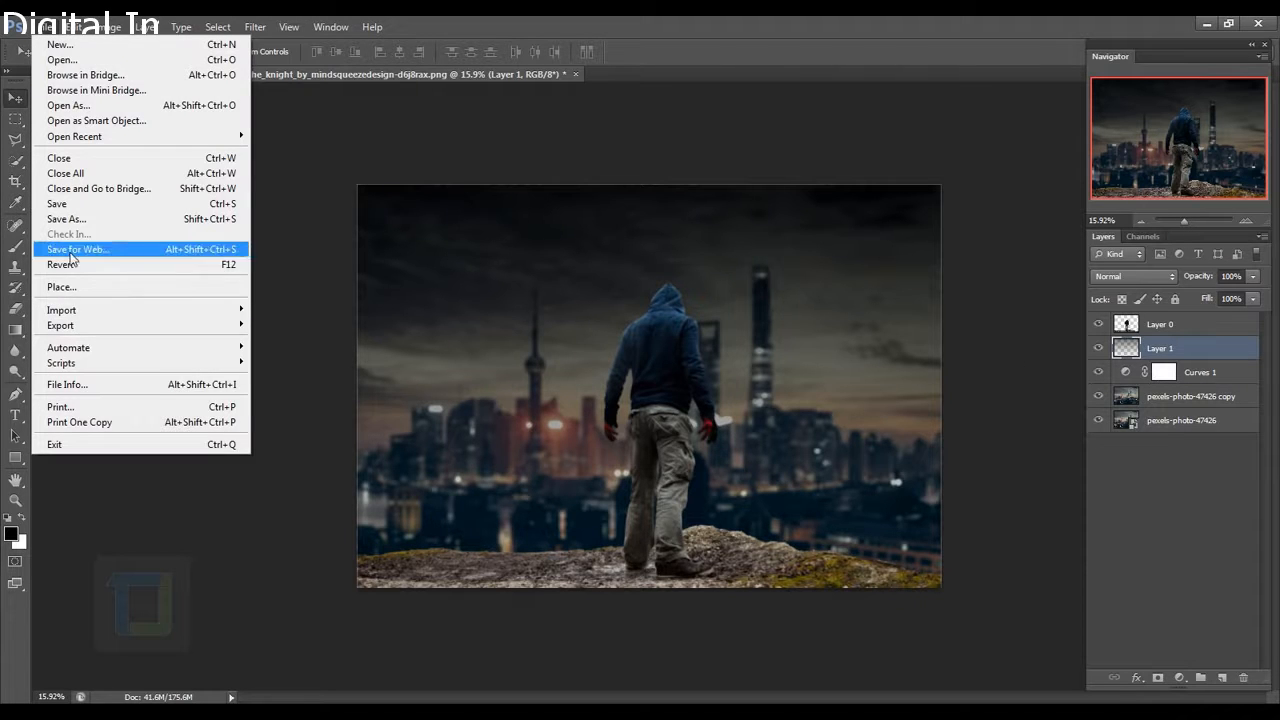
{"action": "left_click", "coordinate": [67, 290]}
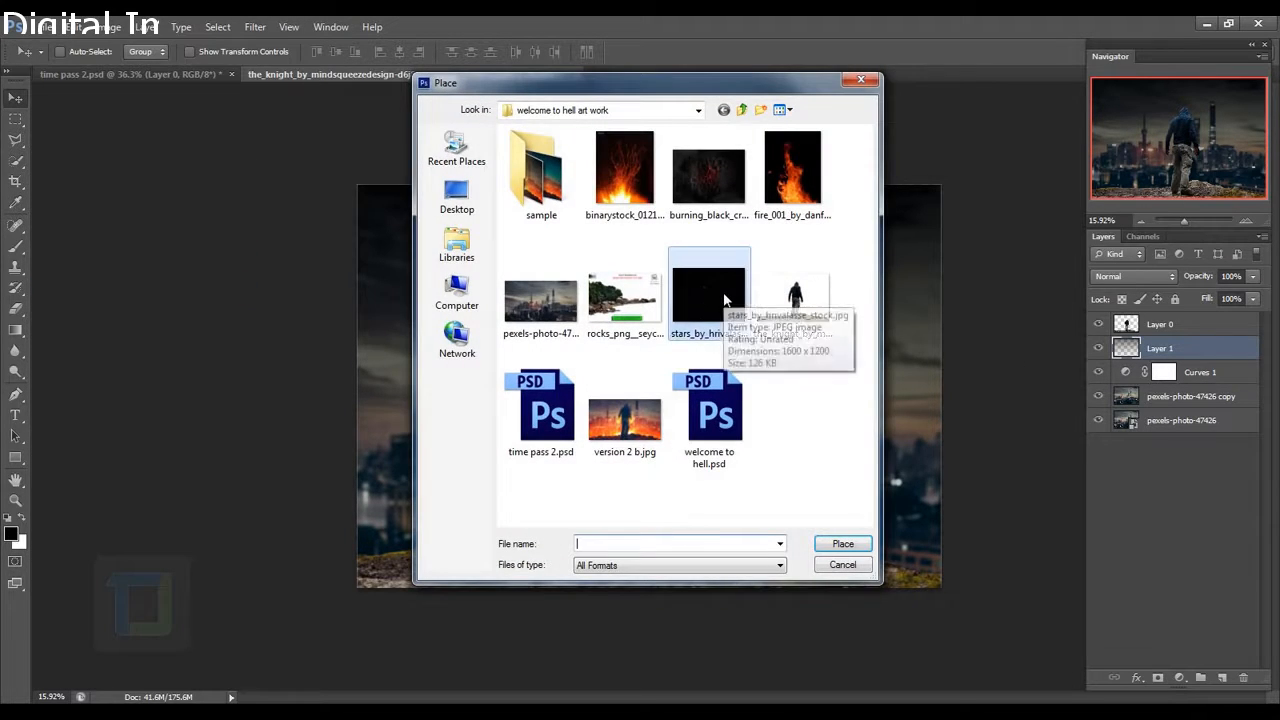
{"action": "left_click", "coordinate": [716, 323]}
{"action": "left_click", "coordinate": [842, 544]}
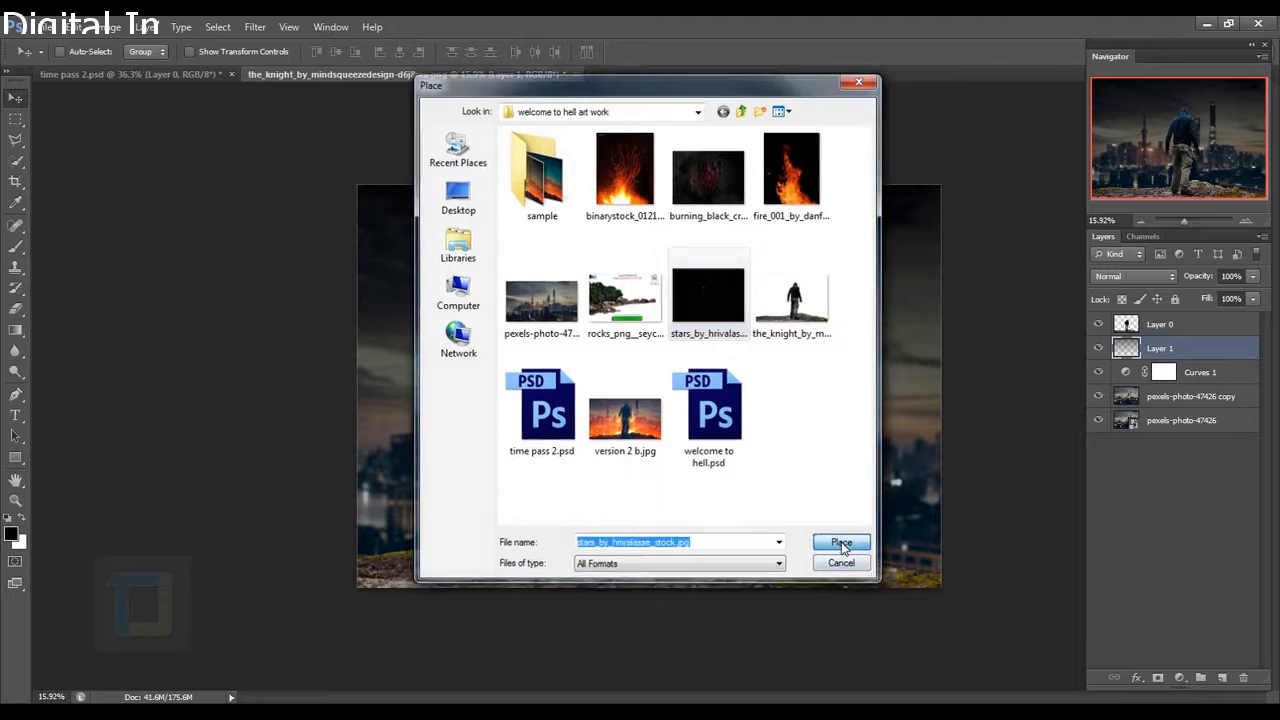
{"action": "left_click_drag", "start_coordinate": [751, 402], "coordinate": [622, 320]}
{"action": "left_click", "coordinate": [805, 50]}
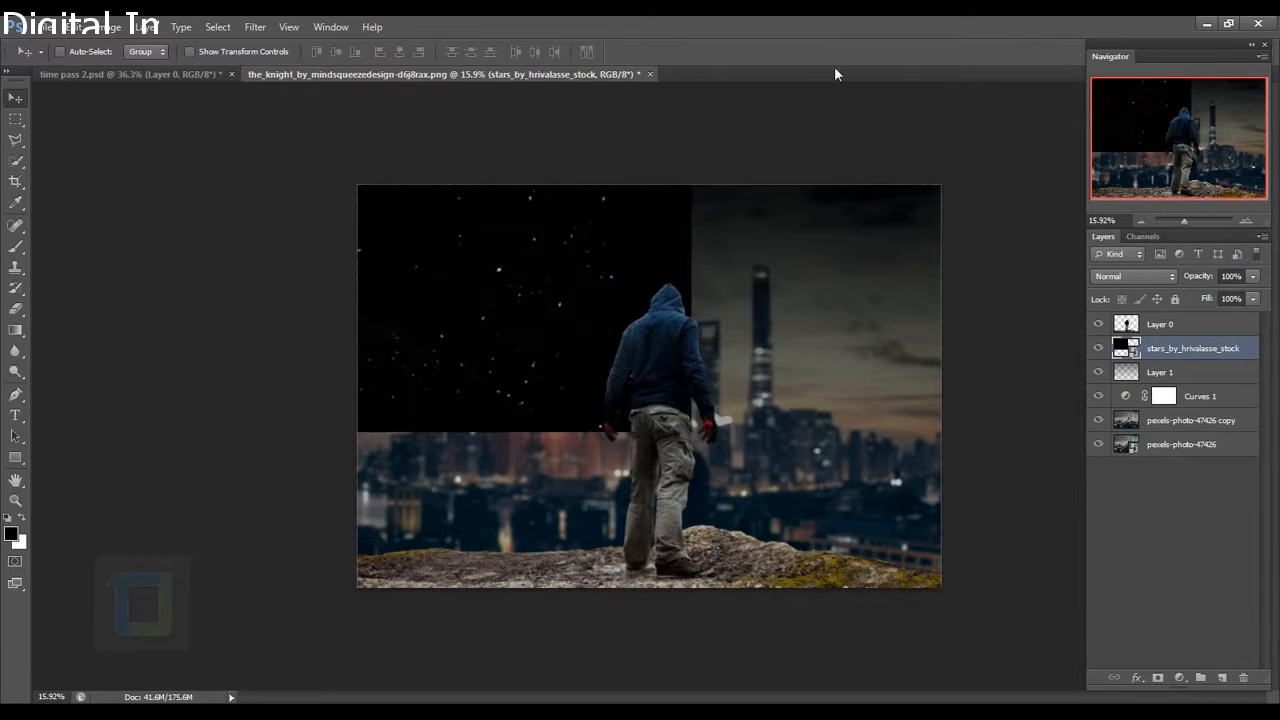
{"action": "left_click", "coordinate": [1122, 277]}
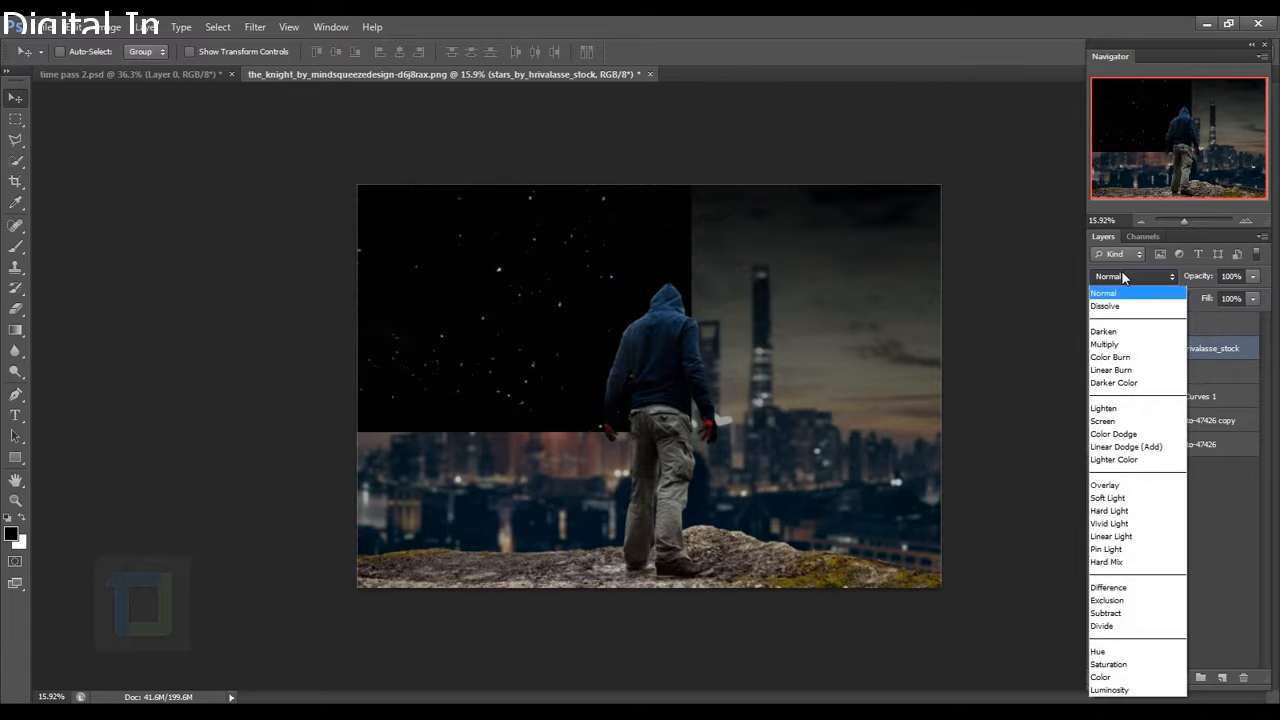
{"action": "left_click", "coordinate": [1122, 424]}
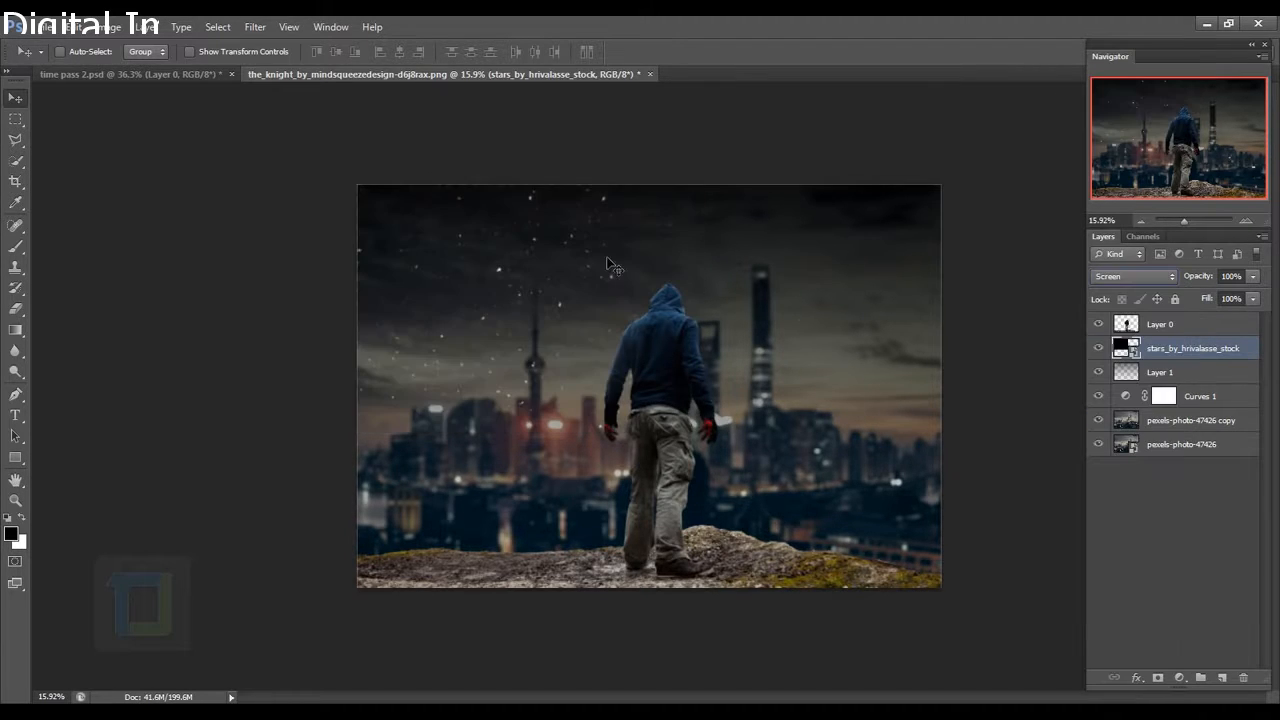
{"action": "left_click_drag", "start_coordinate": [533, 346], "coordinate": [584, 335]}
Duplicate the stars layer, shift the copy right and flip it horizontally and vertically.
{"action": "key", "text": "ctrl+j"}
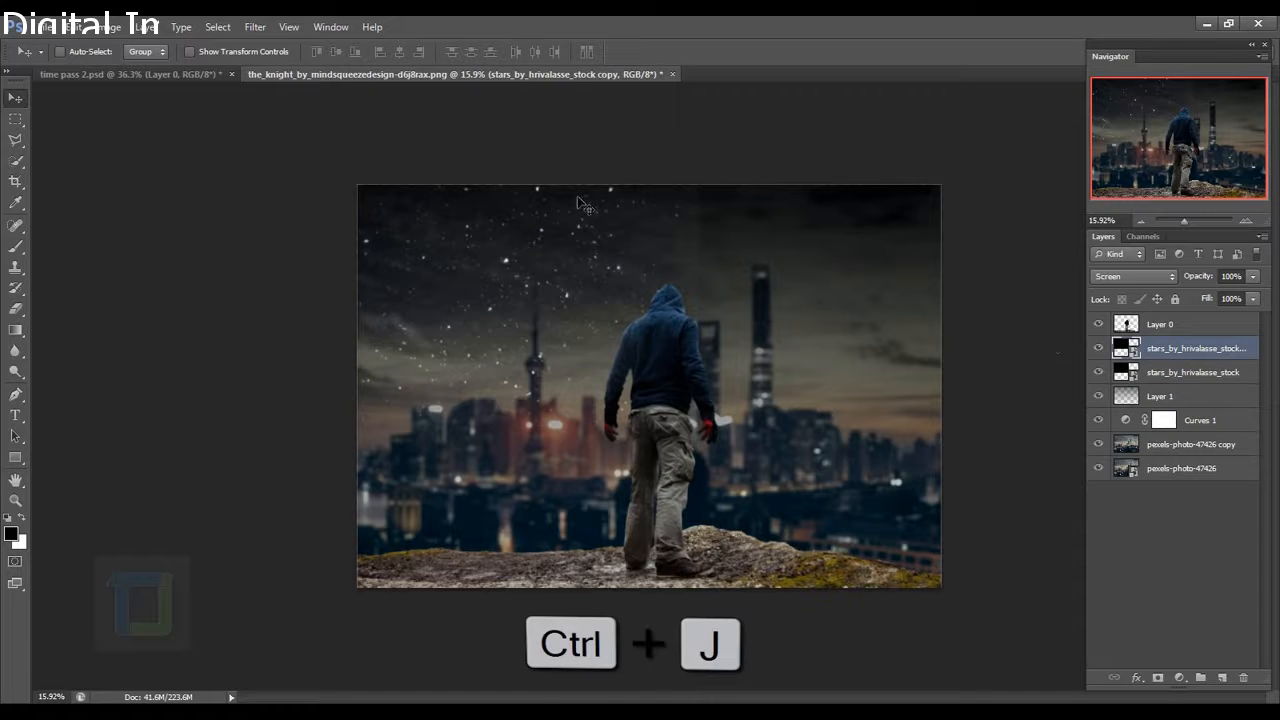
{"action": "left_click_drag", "start_coordinate": [546, 322], "coordinate": [877, 312]}
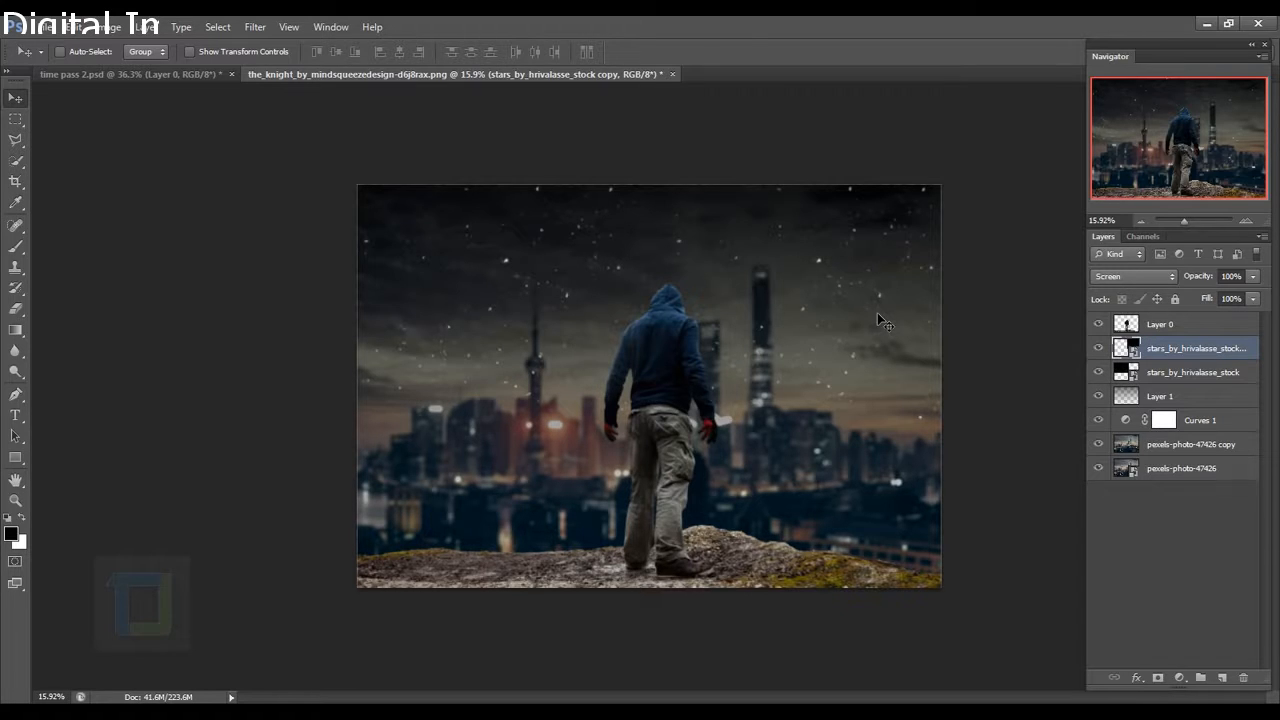
{"action": "key", "text": "ctrl+t"}
{"action": "right_click", "coordinate": [773, 290]}
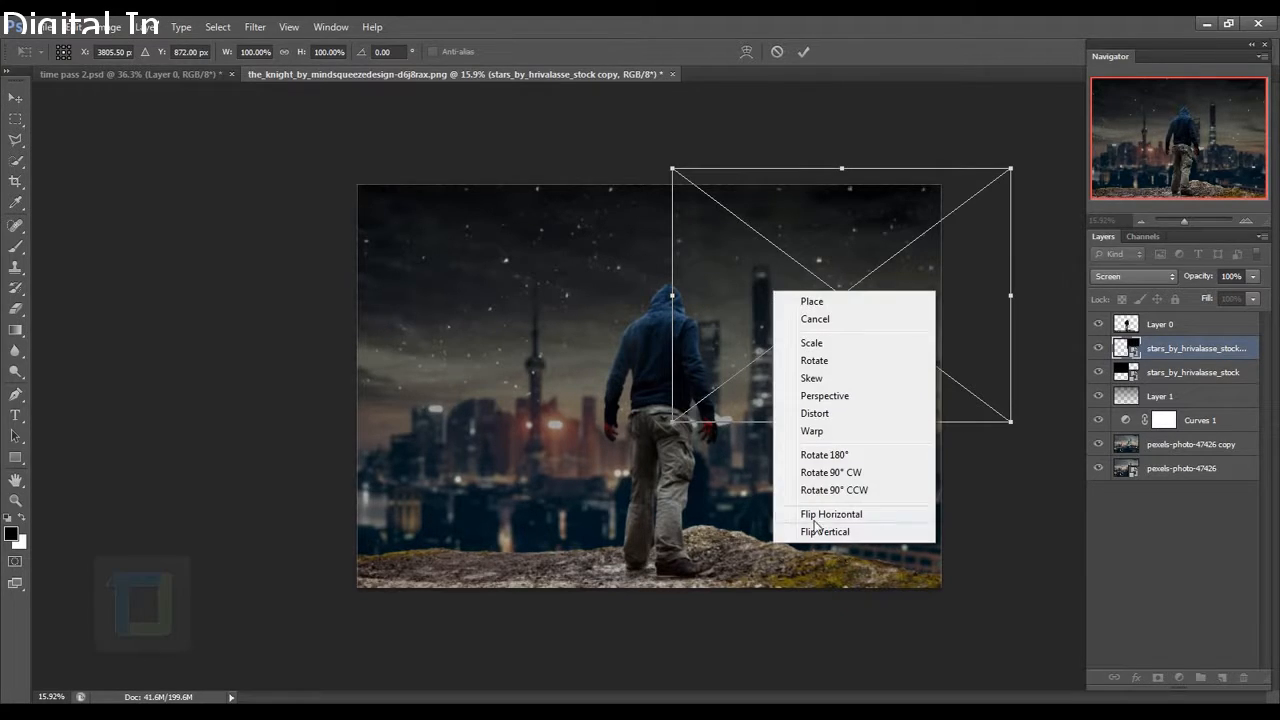
{"action": "left_click", "coordinate": [857, 516]}
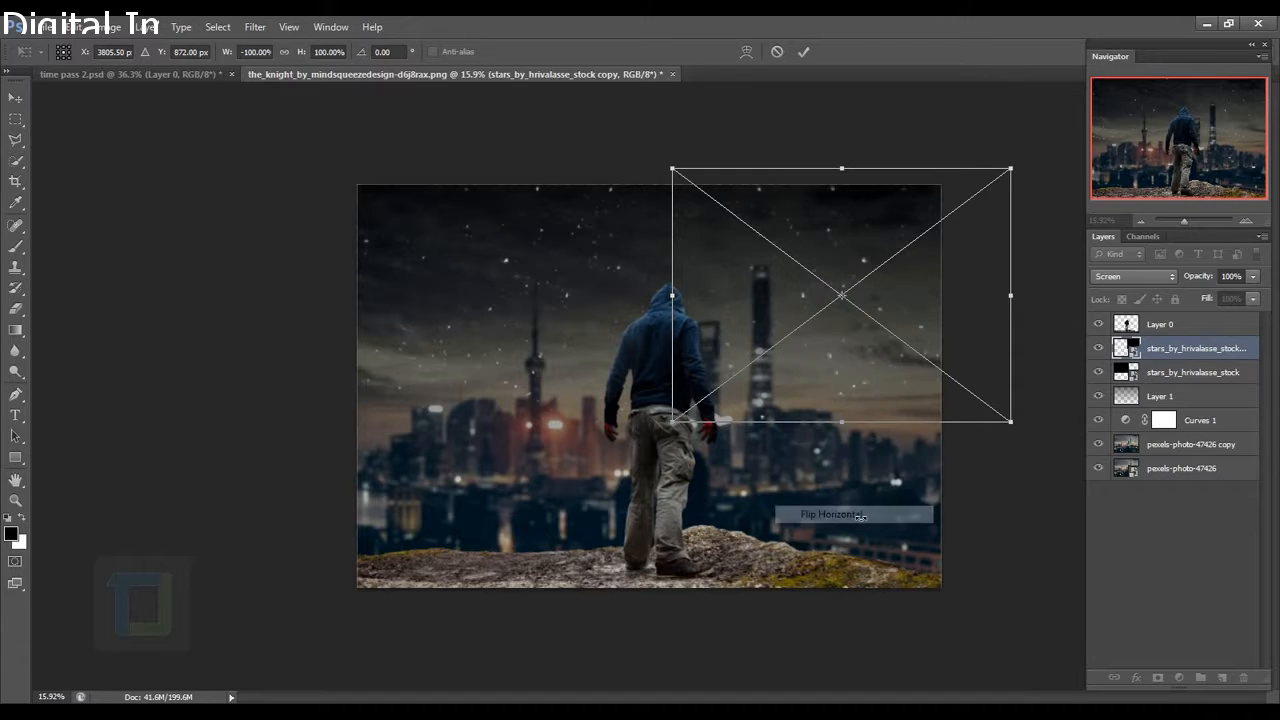
{"action": "right_click", "coordinate": [860, 357]}
{"action": "left_click", "coordinate": [895, 598]}
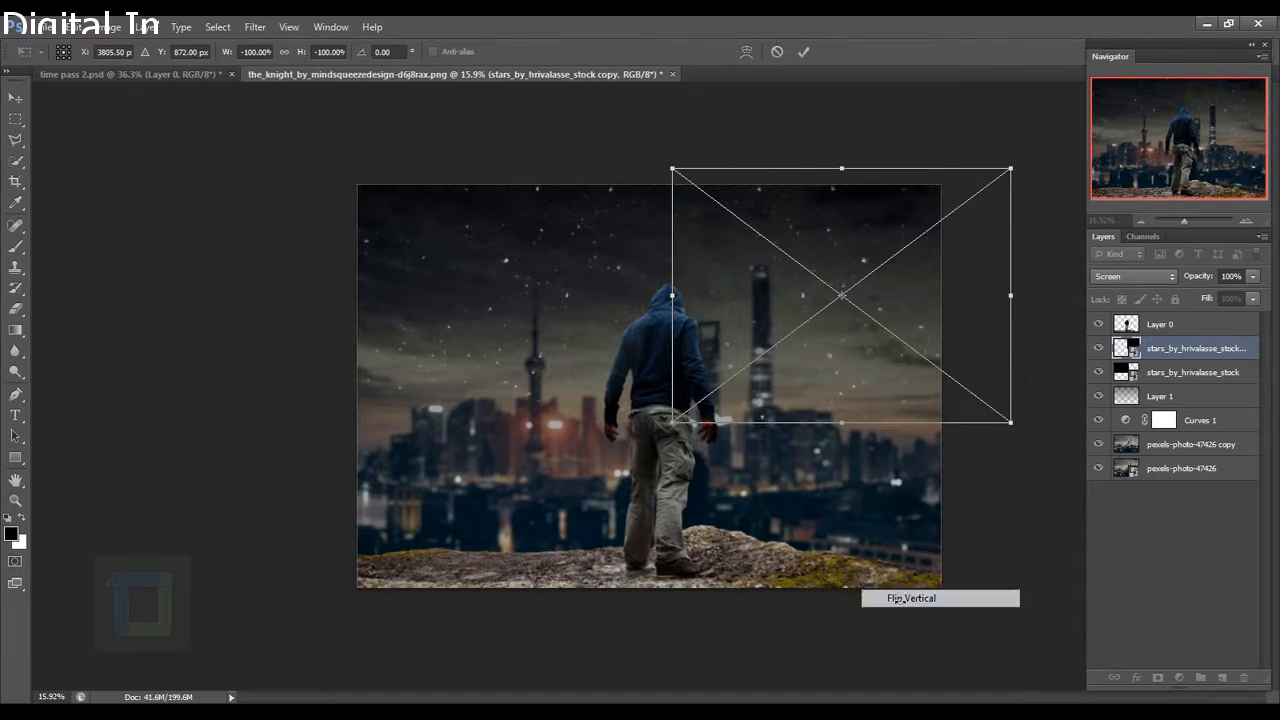
{"action": "left_click_drag", "start_coordinate": [912, 301], "coordinate": [901, 275]}
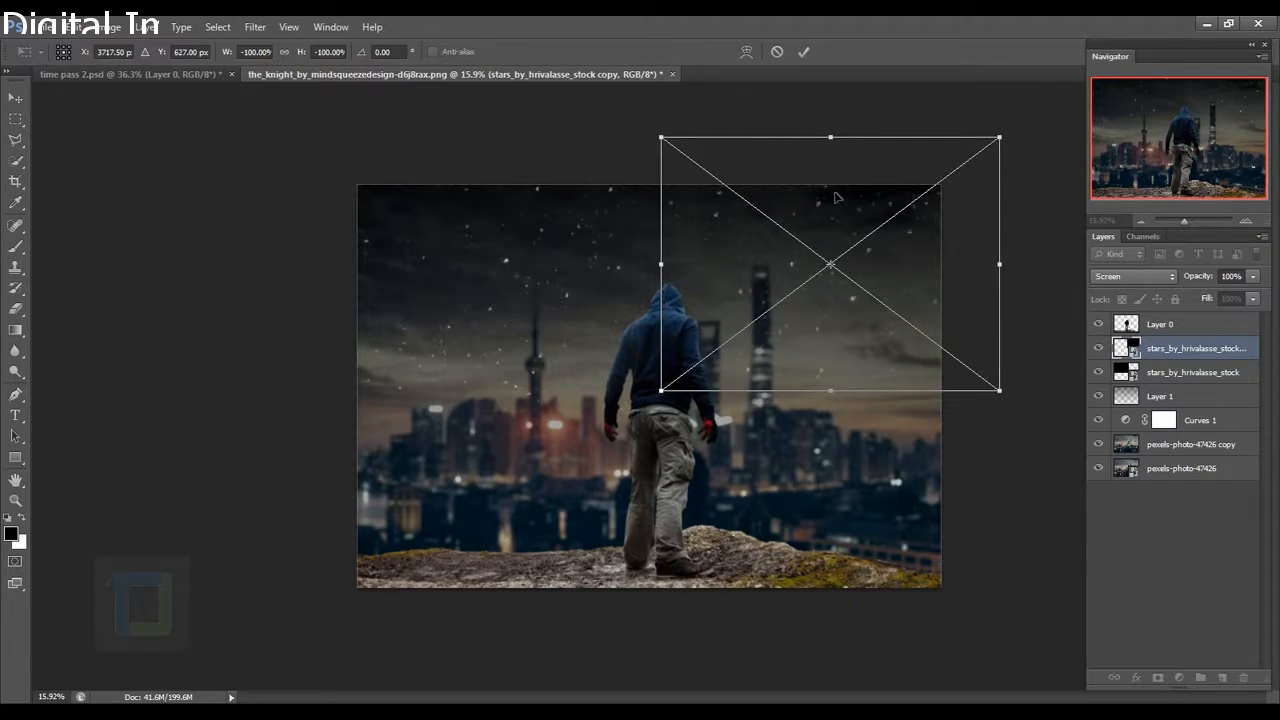
{"action": "left_click_drag", "start_coordinate": [720, 266], "coordinate": [743, 259]}
{"action": "left_click", "coordinate": [804, 52]}
Rotate and reposition the flipped star copy so stars cover the whole sky.
{"action": "scroll", "coordinate": [845, 283], "scroll_direction": "down", "scroll_amount": 1}
{"action": "left_click_drag", "start_coordinate": [845, 283], "coordinate": [836, 328]}
{"action": "scroll", "coordinate": [836, 328], "scroll_direction": "up", "scroll_amount": 1}
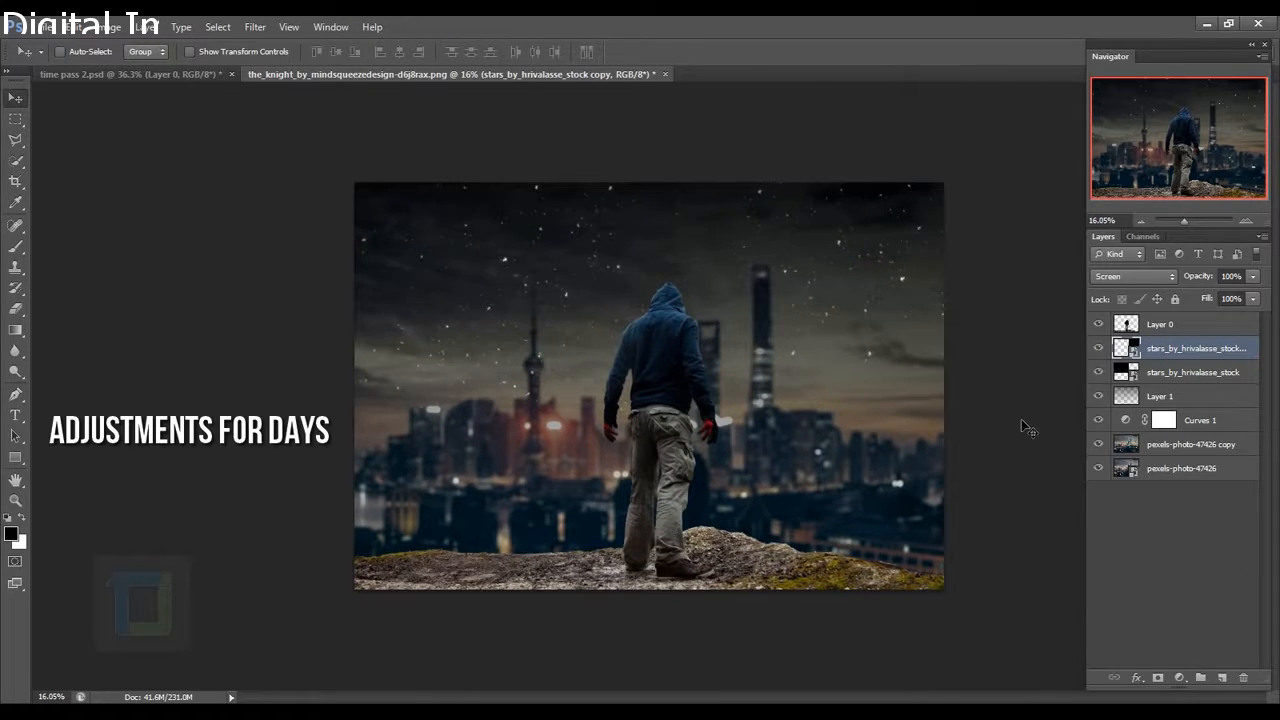
{"action": "key", "text": "ctrl+t"}
{"action": "left_click_drag", "start_coordinate": [1021, 419], "coordinate": [1076, 305]}
{"action": "left_click_drag", "start_coordinate": [785, 288], "coordinate": [763, 270]}
{"action": "left_click_drag", "start_coordinate": [980, 400], "coordinate": [1001, 380]}
{"action": "left_click", "coordinate": [804, 51]}
{"action": "left_click_drag", "start_coordinate": [857, 298], "coordinate": [855, 291]}
{"action": "left_click", "coordinate": [1184, 376]}
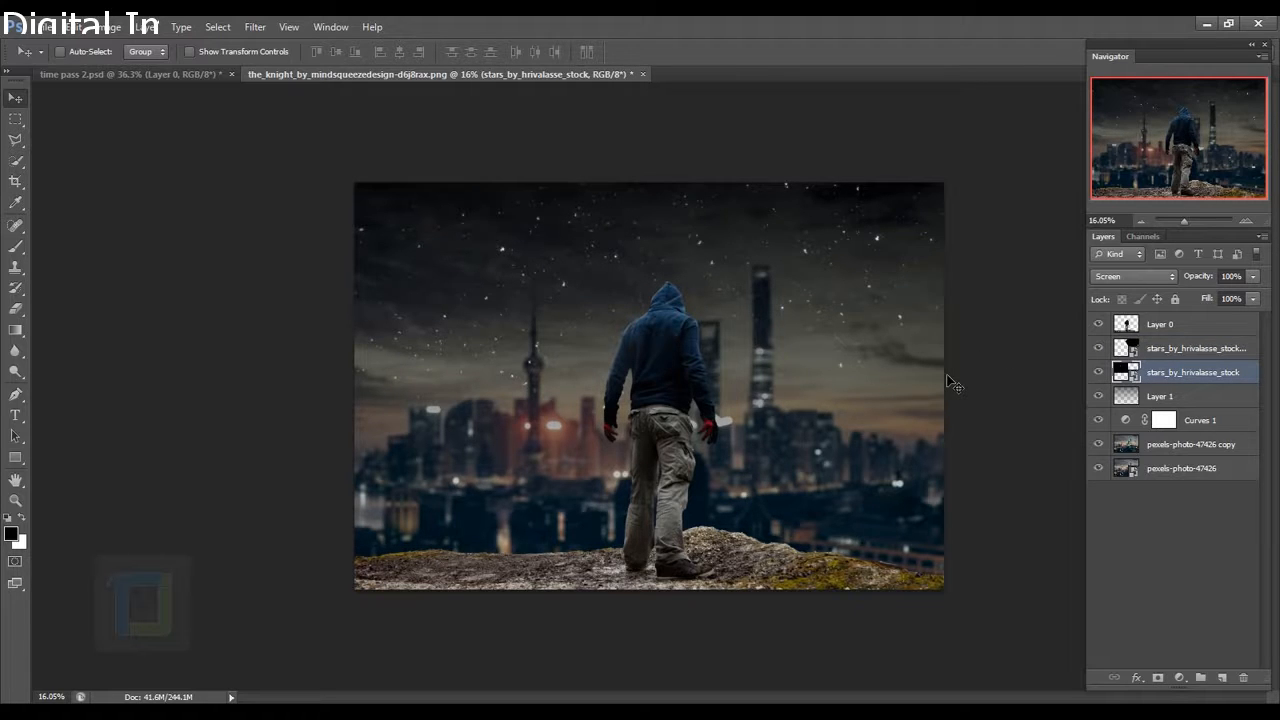
Merge the two star layers, rename the result 'stars', and set its blend mode to Screen.
{"action": "left_click", "coordinate": [1196, 350], "text": "ctrl"}
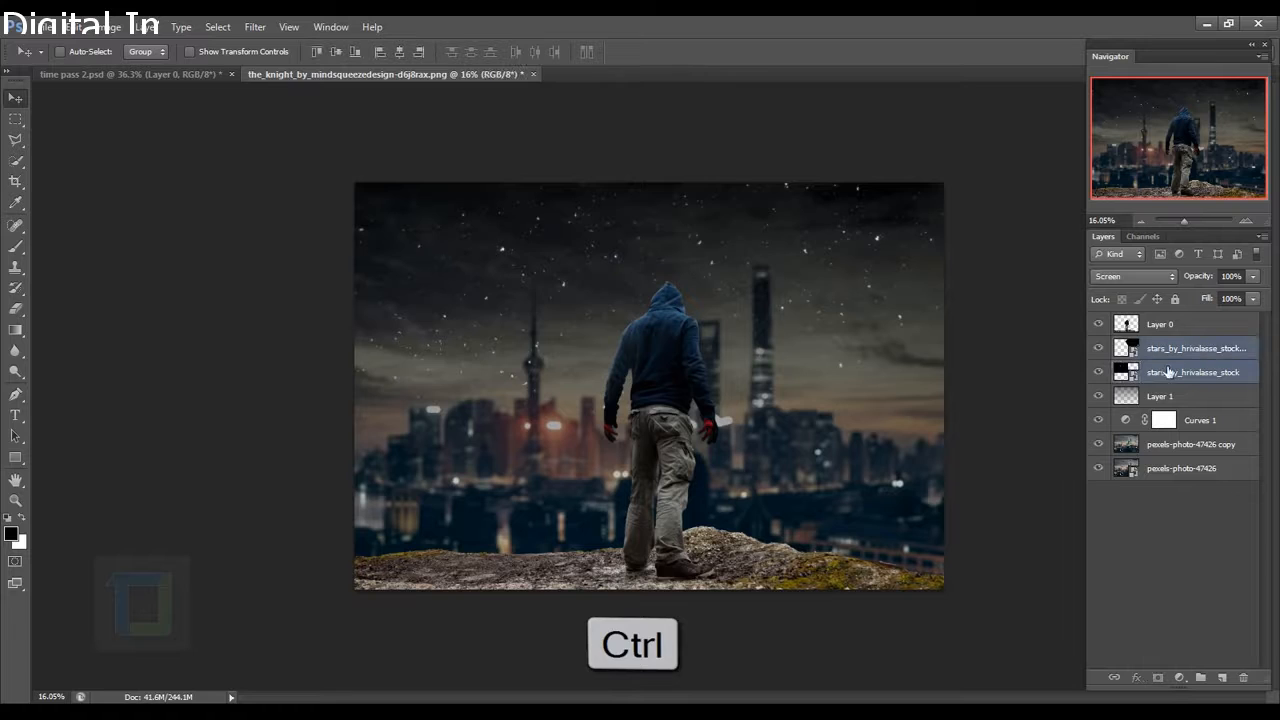
{"action": "key", "text": "ctrl+e"}
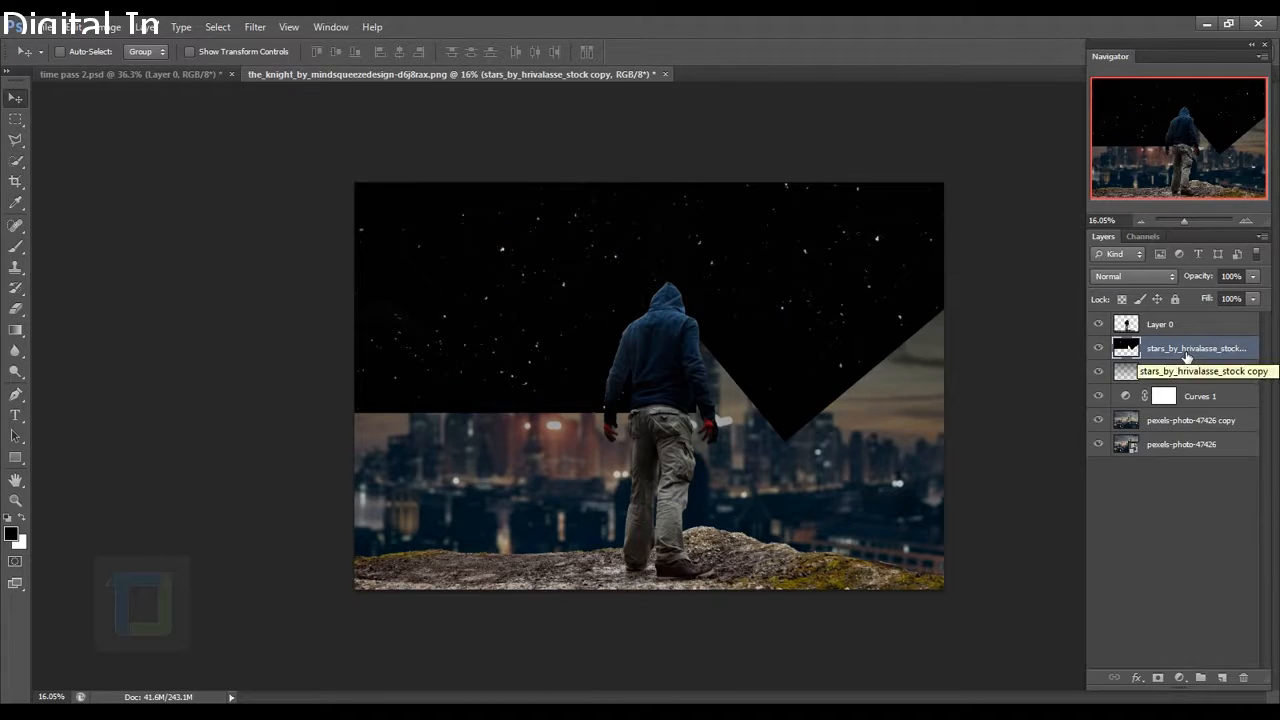
{"action": "double_click", "coordinate": [1187, 350]}
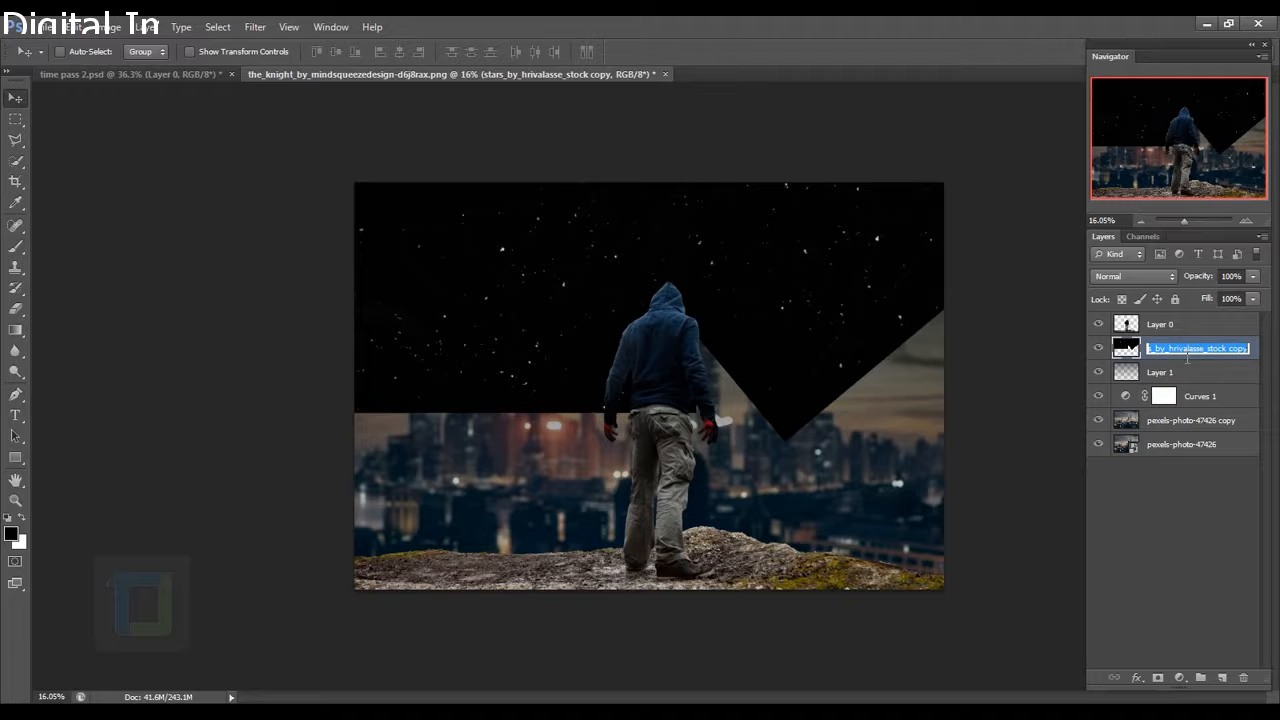
{"action": "type", "text": "star"}
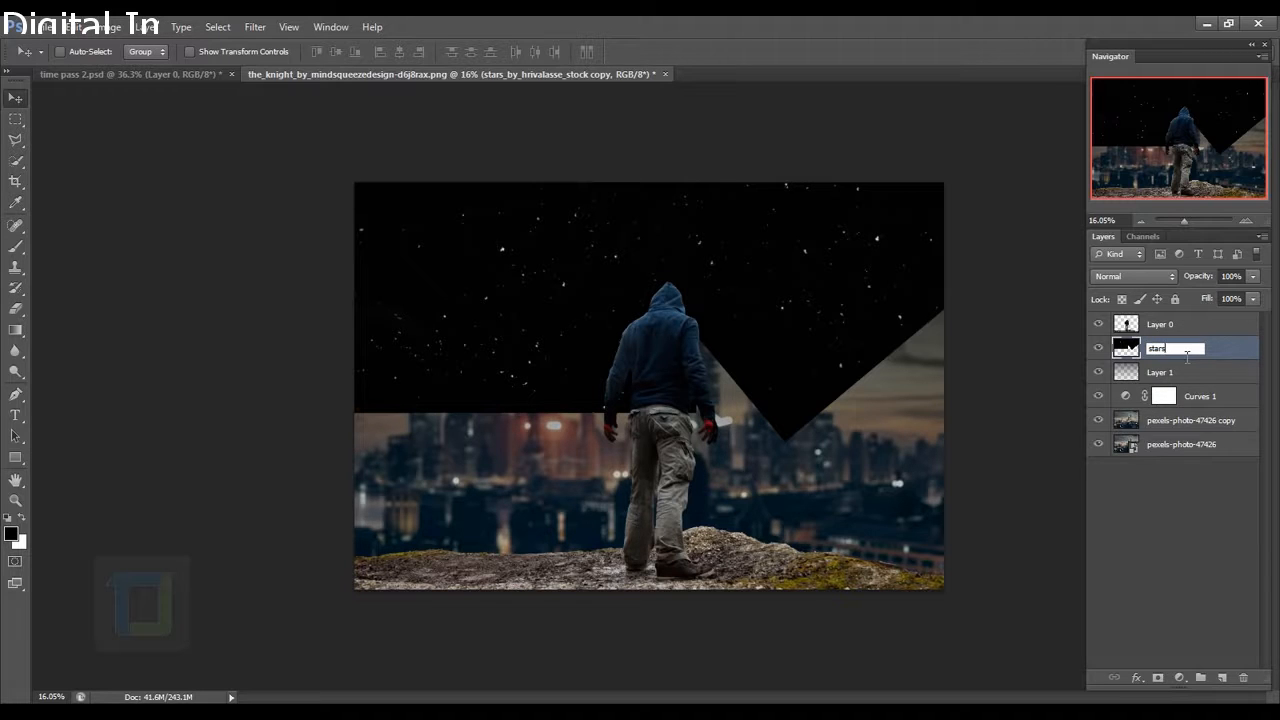
{"action": "type", "text": "s"}
{"action": "key", "text": "Return"}
{"action": "left_click", "coordinate": [1147, 277]}
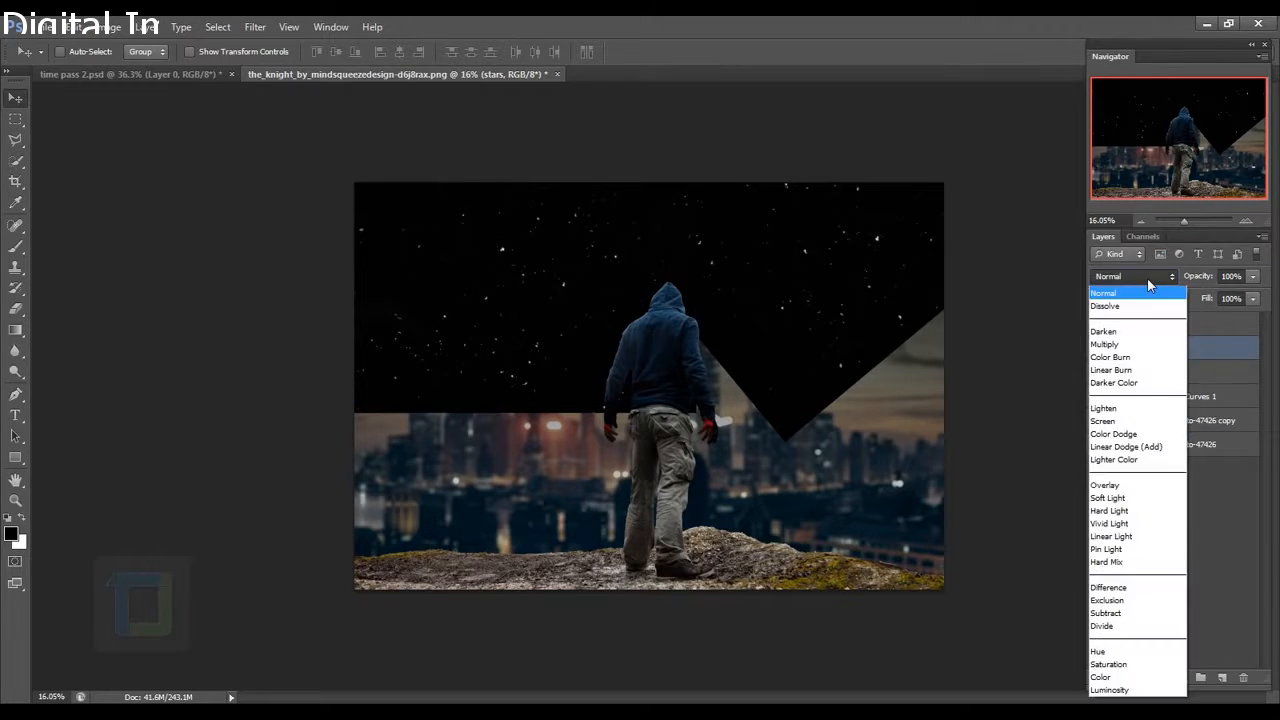
{"action": "left_click", "coordinate": [1127, 421]}
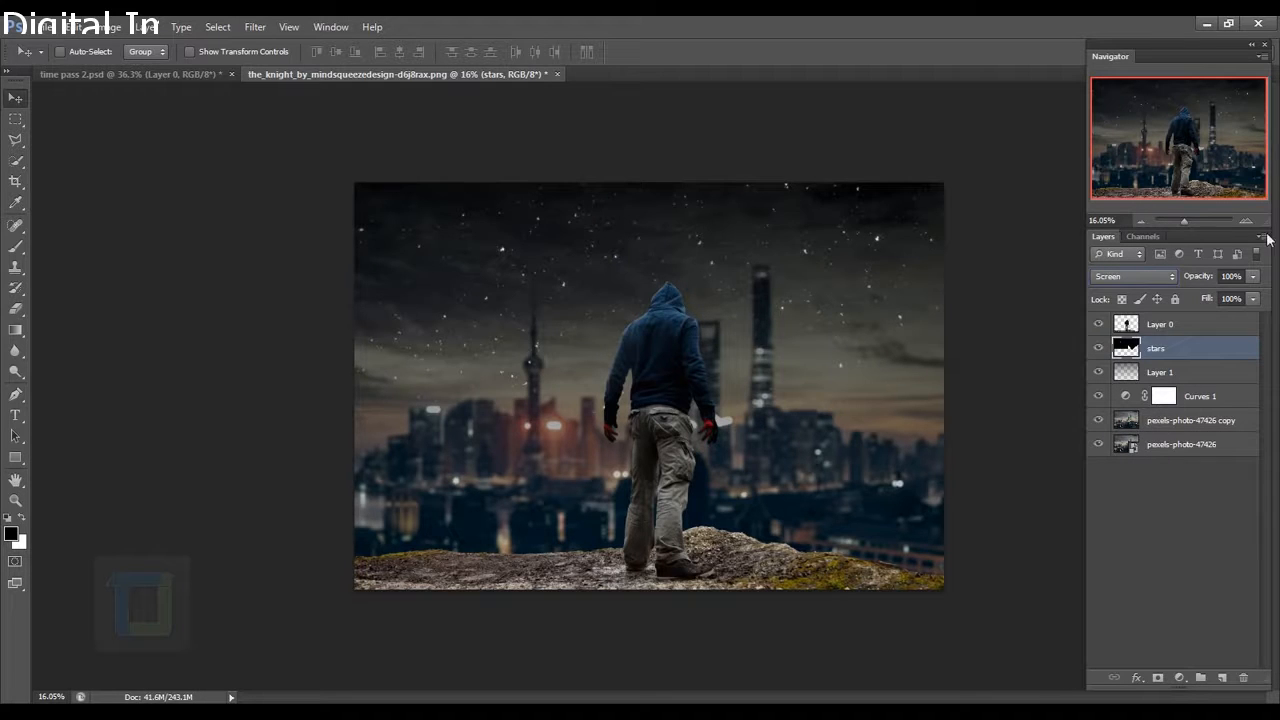
Darken the stars with Levels midtones at 0.72 and convert the layer to a smart object.
{"action": "left_click", "coordinate": [113, 26]}
{"action": "mouse_move", "coordinate": [115, 68]}
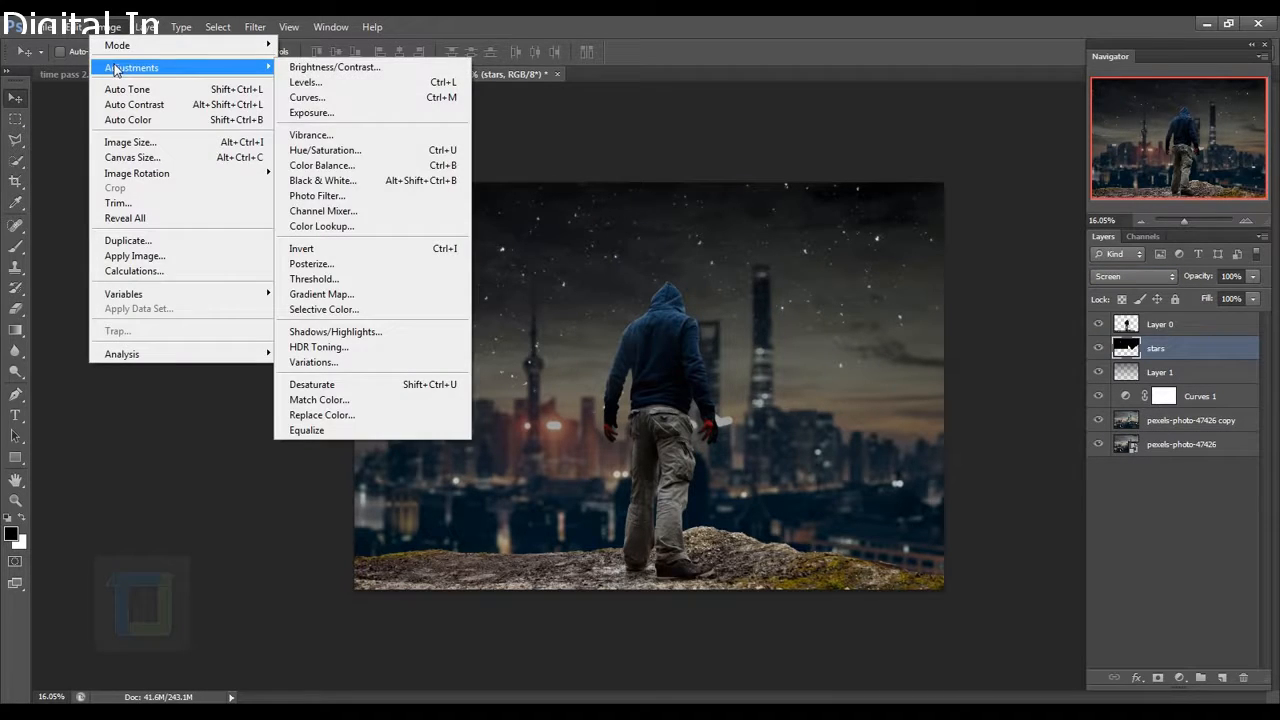
{"action": "left_click", "coordinate": [330, 84]}
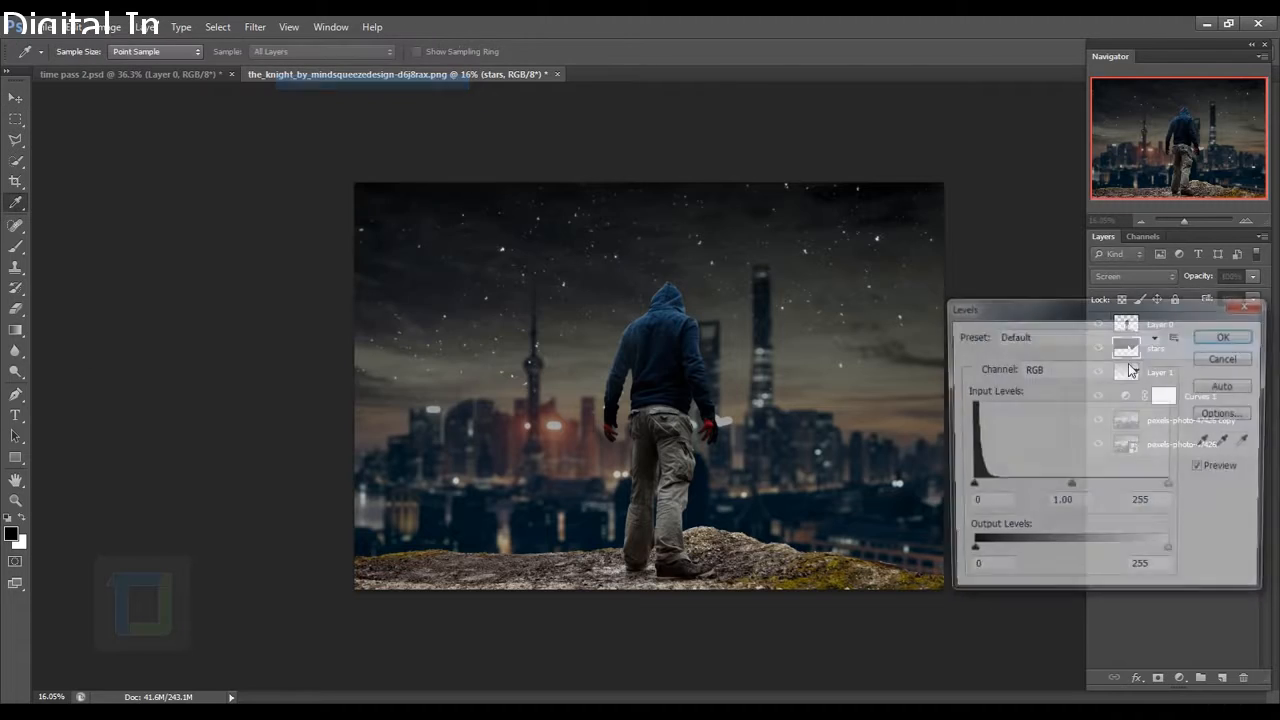
{"action": "mouse_move", "coordinate": [1070, 490]}
{"action": "left_mouse_down"}
{"action": "mouse_move", "coordinate": [1104, 494]}
{"action": "mouse_move", "coordinate": [1093, 496]}
{"action": "left_mouse_up"}
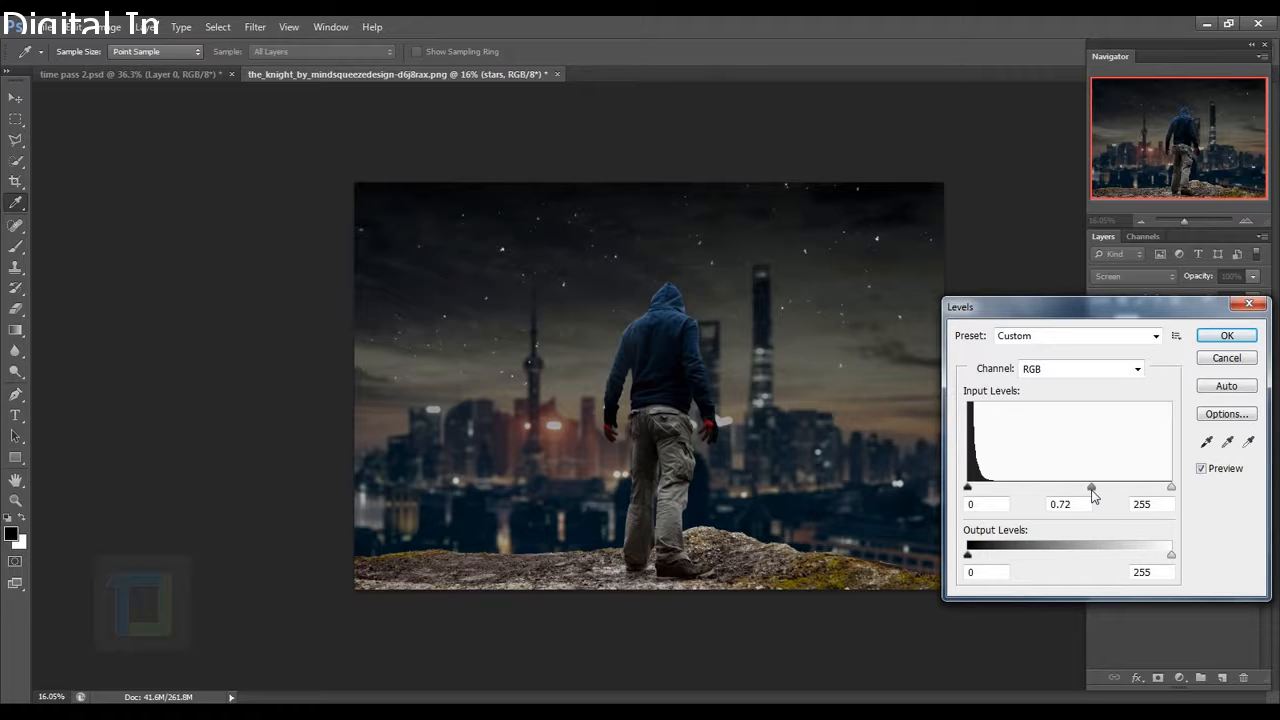
{"action": "left_click", "coordinate": [1227, 335]}
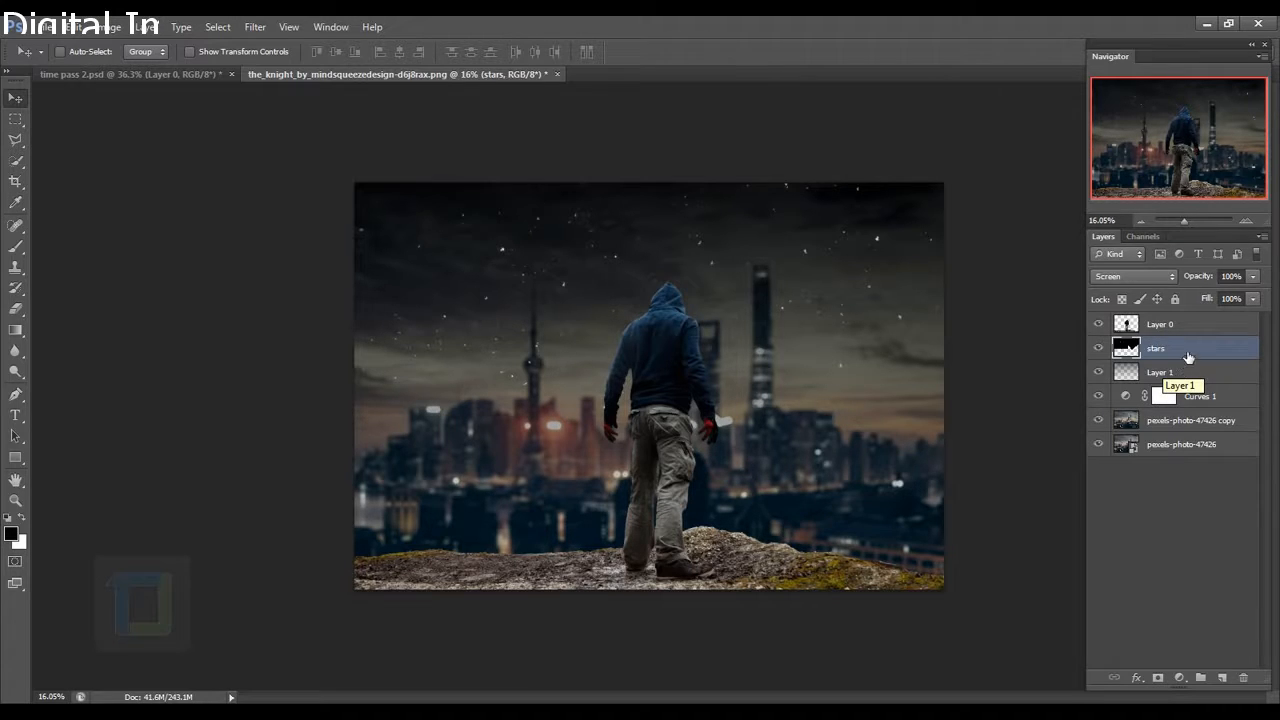
{"action": "right_click", "coordinate": [1181, 348]}
{"action": "left_click", "coordinate": [1045, 250]}
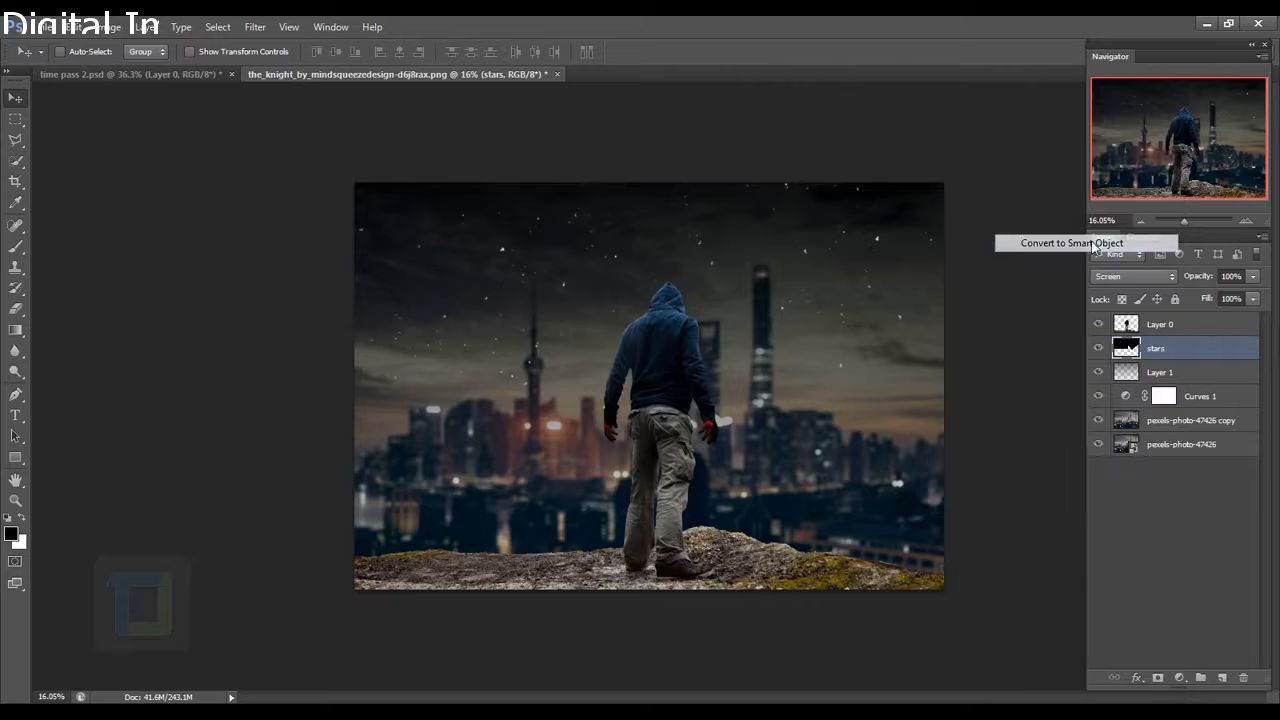
{"action": "left_click", "coordinate": [257, 28]}
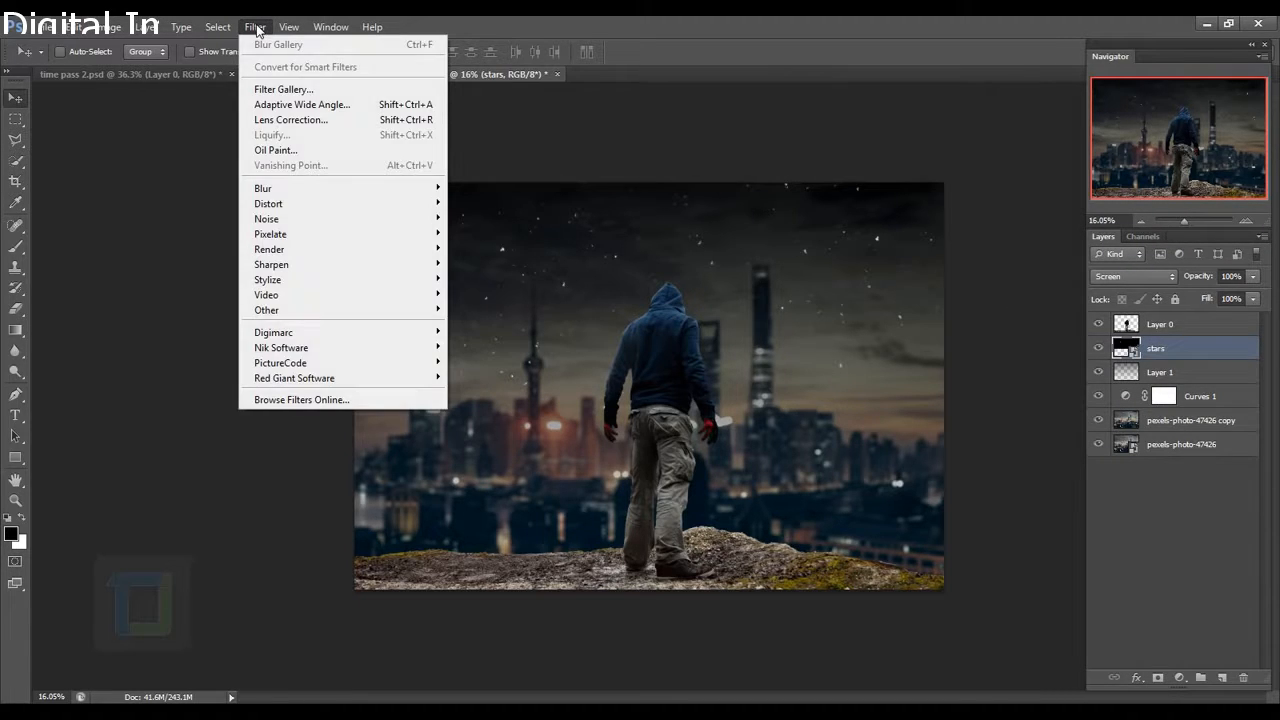
{"action": "mouse_move", "coordinate": [389, 192]}
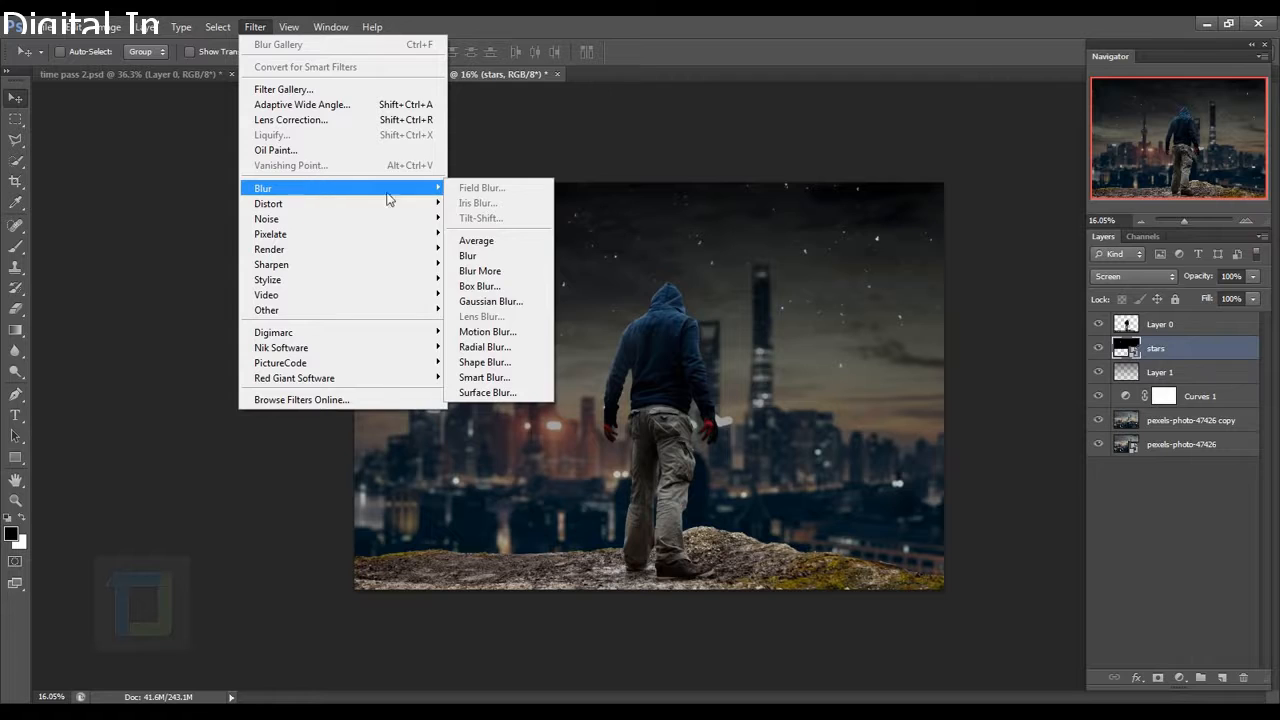
{"action": "left_click", "coordinate": [485, 301]}
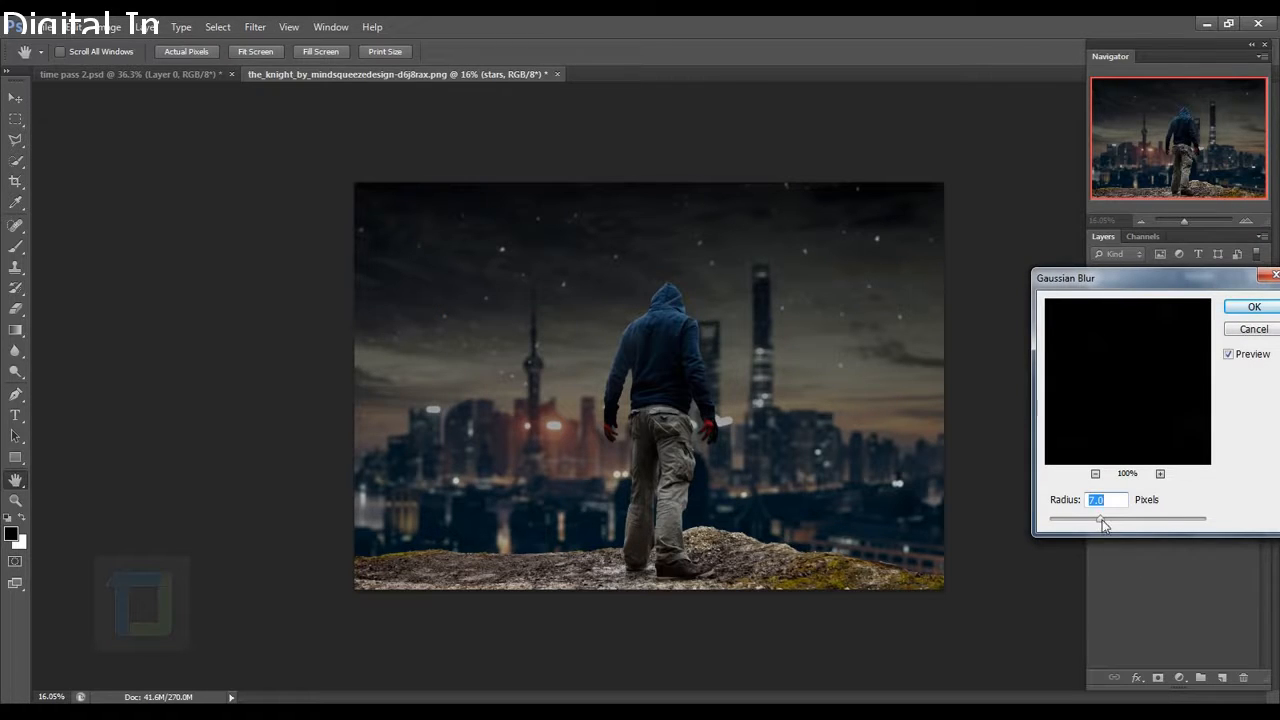
{"action": "mouse_move", "coordinate": [1103, 525]}
{"action": "left_mouse_down"}
{"action": "mouse_move", "coordinate": [1087, 520]}
{"action": "mouse_move", "coordinate": [1105, 523]}
{"action": "left_mouse_up"}
{"action": "left_click", "coordinate": [1252, 307]}
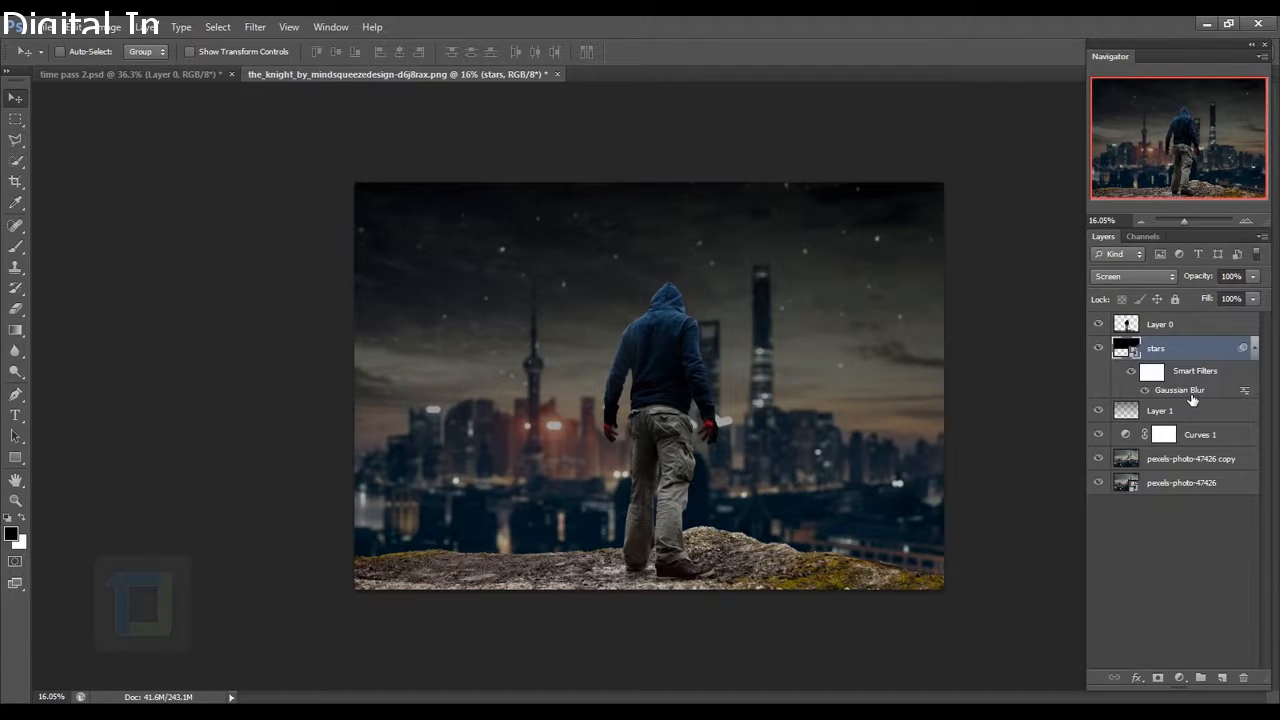
{"action": "double_click", "coordinate": [1186, 391]}
{"action": "left_click", "coordinate": [1249, 329]}
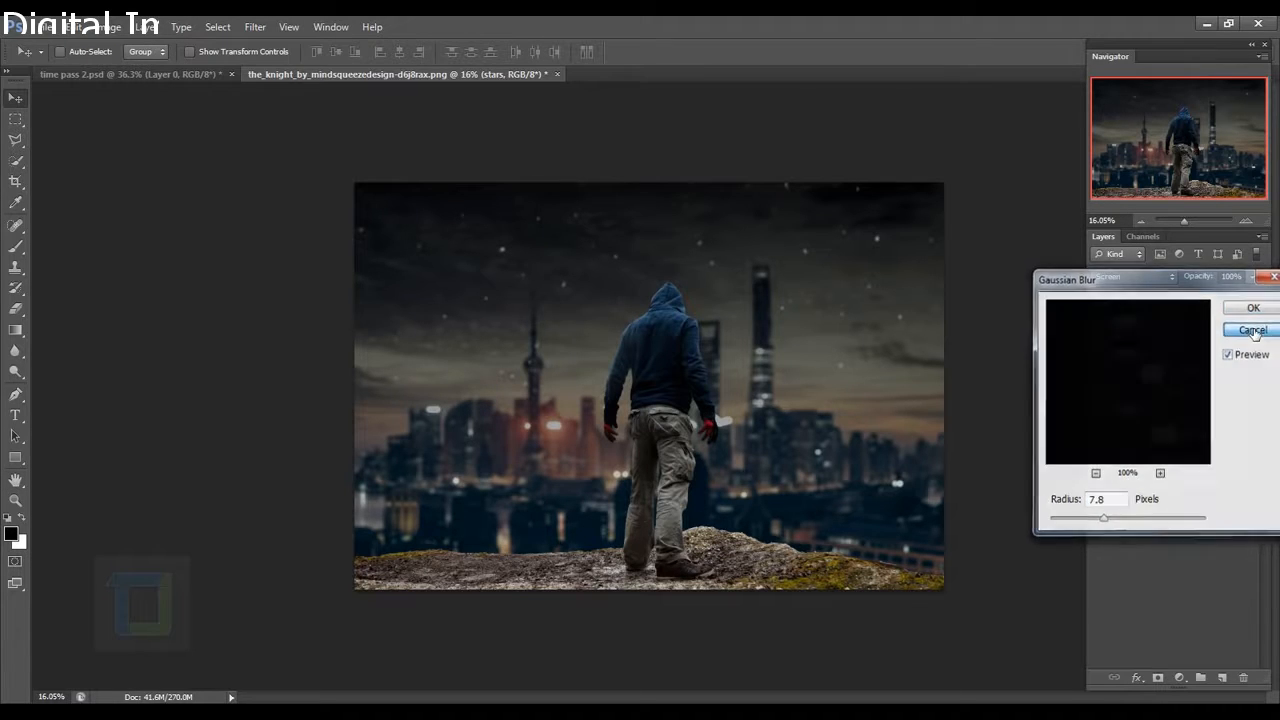
{"action": "left_click", "coordinate": [1252, 298]}
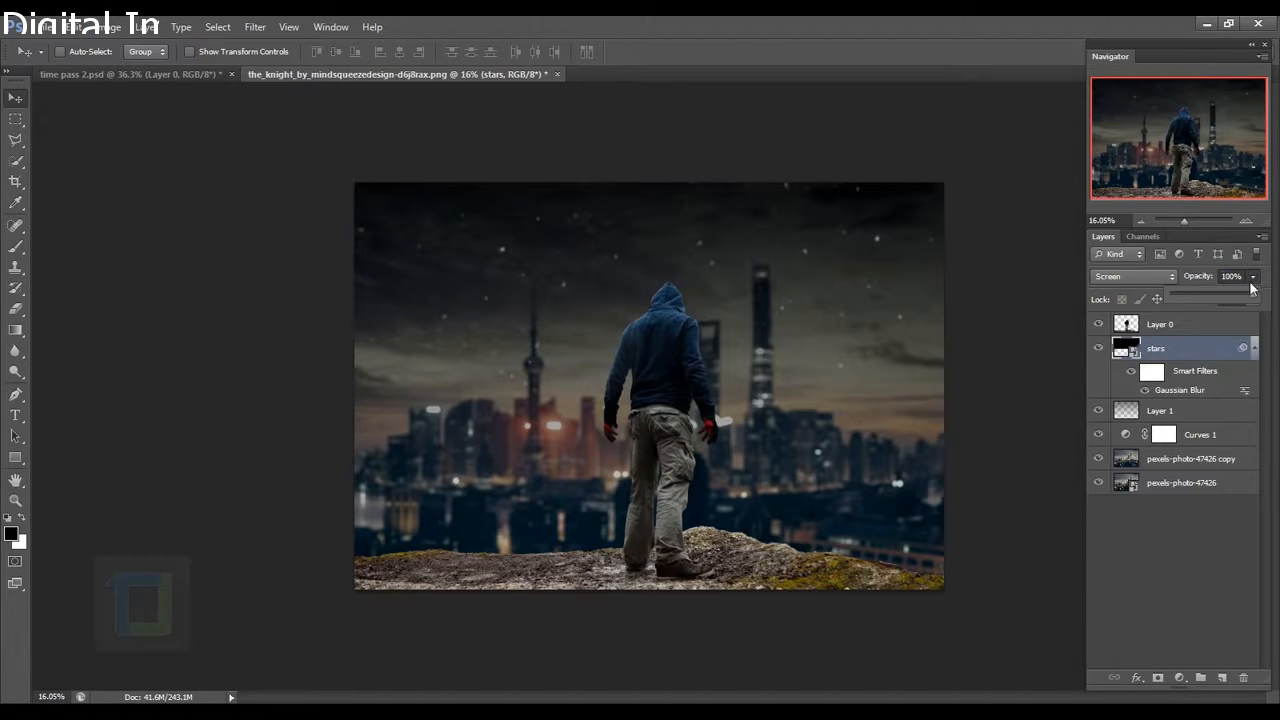
{"action": "left_click_drag", "start_coordinate": [1252, 300], "coordinate": [1249, 300]}
{"action": "left_click_drag", "start_coordinate": [1245, 304], "coordinate": [1257, 304]}
{"action": "left_click", "coordinate": [1257, 283]}
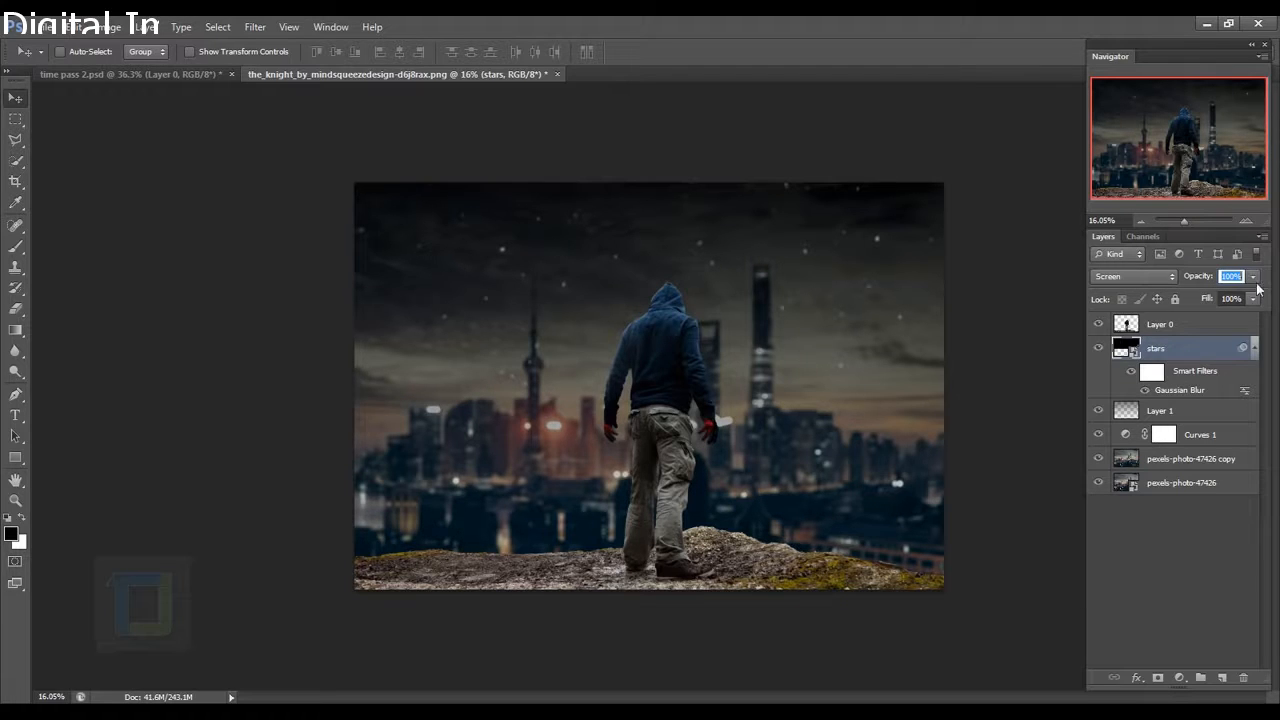
{"action": "key", "text": "Return"}
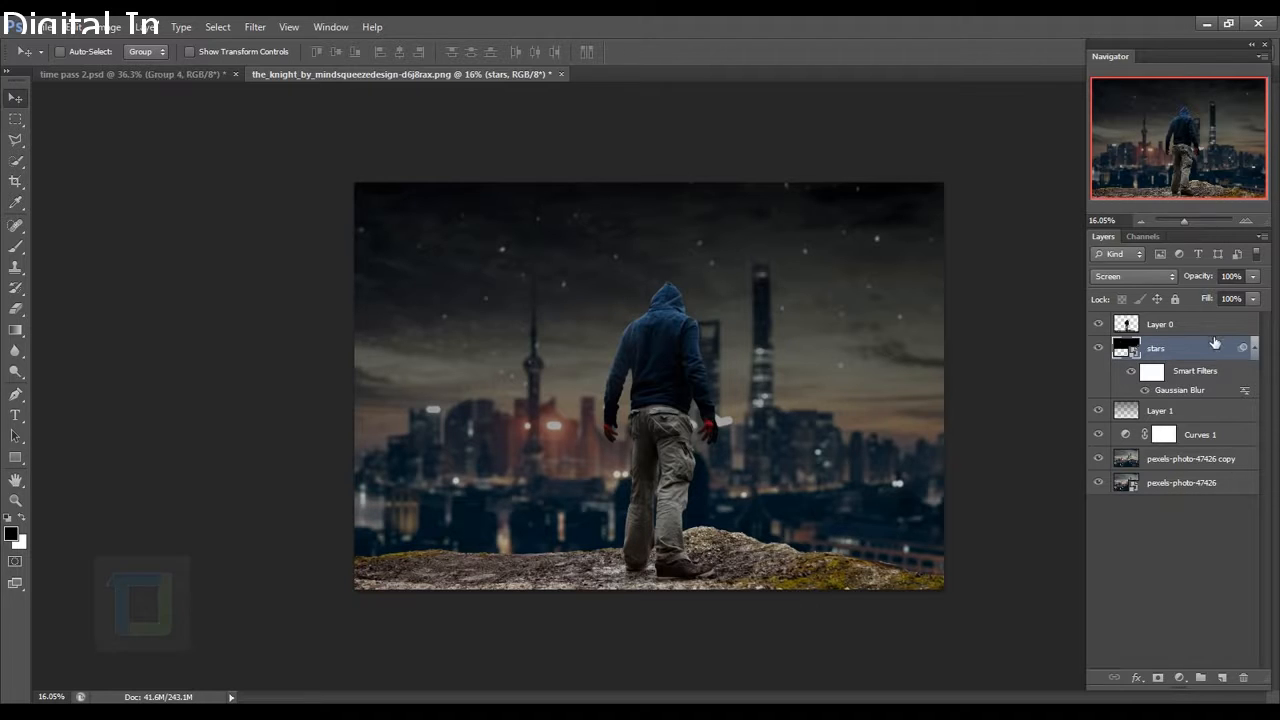
{"action": "left_click", "coordinate": [1184, 324]}
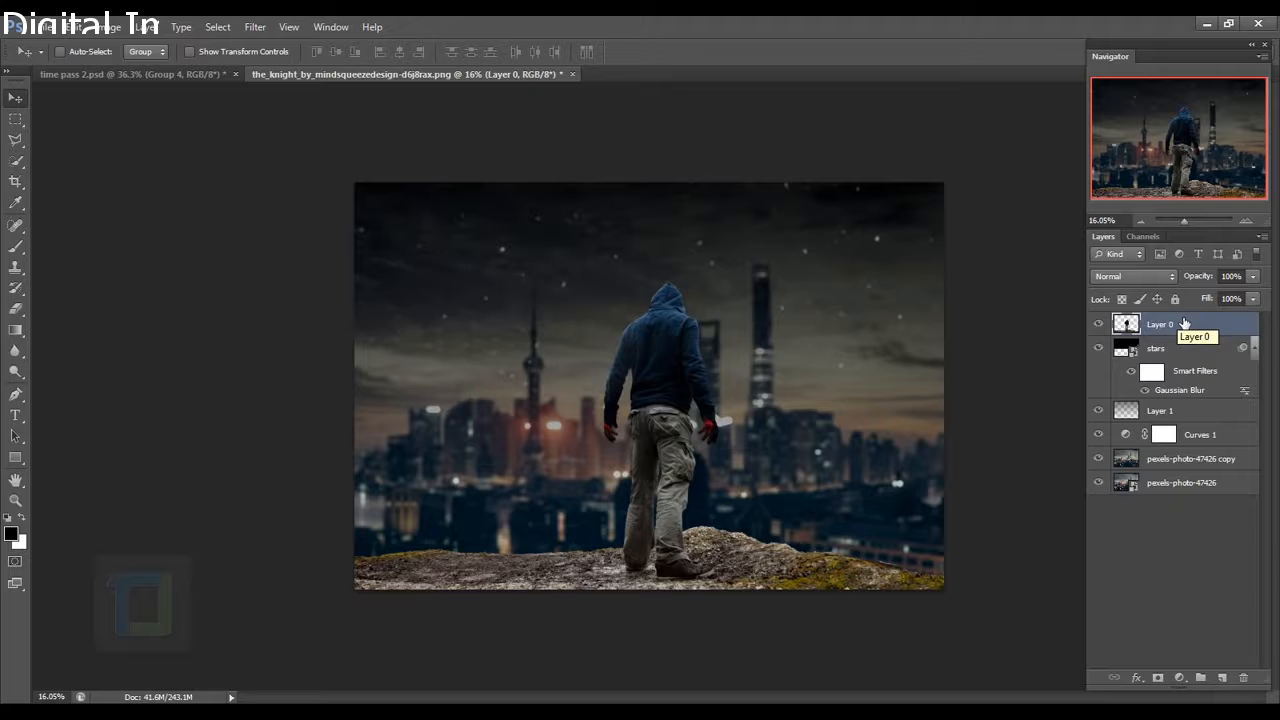
{"action": "scroll", "coordinate": [532, 617], "scroll_direction": "up", "scroll_amount": 3}
{"action": "left_click_drag", "start_coordinate": [532, 619], "coordinate": [597, 473]}
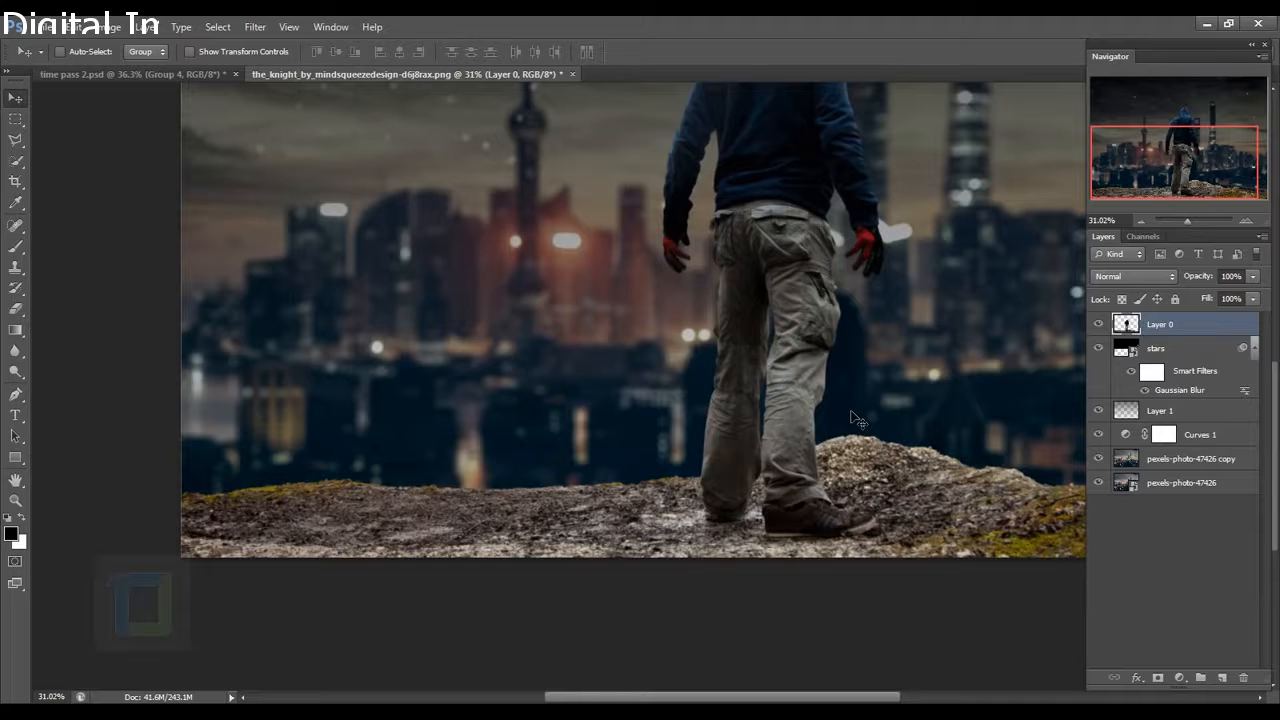
{"action": "scroll", "coordinate": [851, 411], "scroll_direction": "down", "scroll_amount": 2}
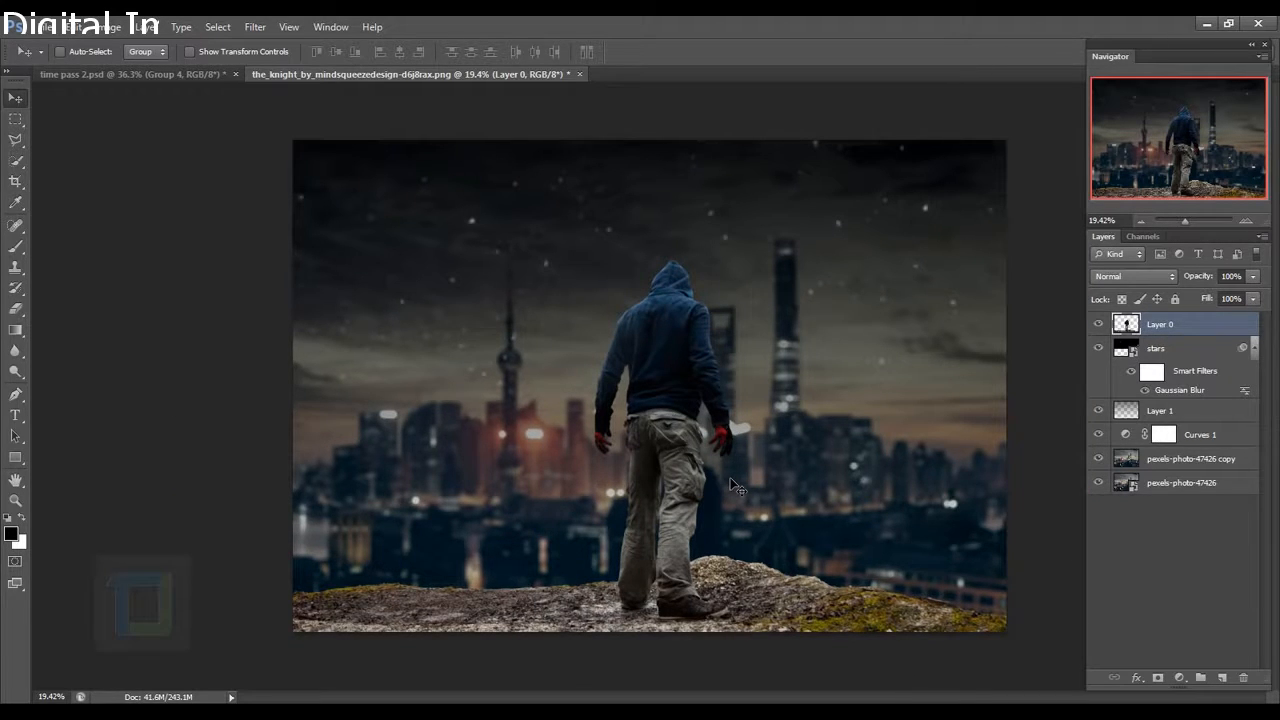
Place the Seychelles rocks photo into the document, commit it and rasterize the layer.
{"action": "left_click", "coordinate": [46, 27]}
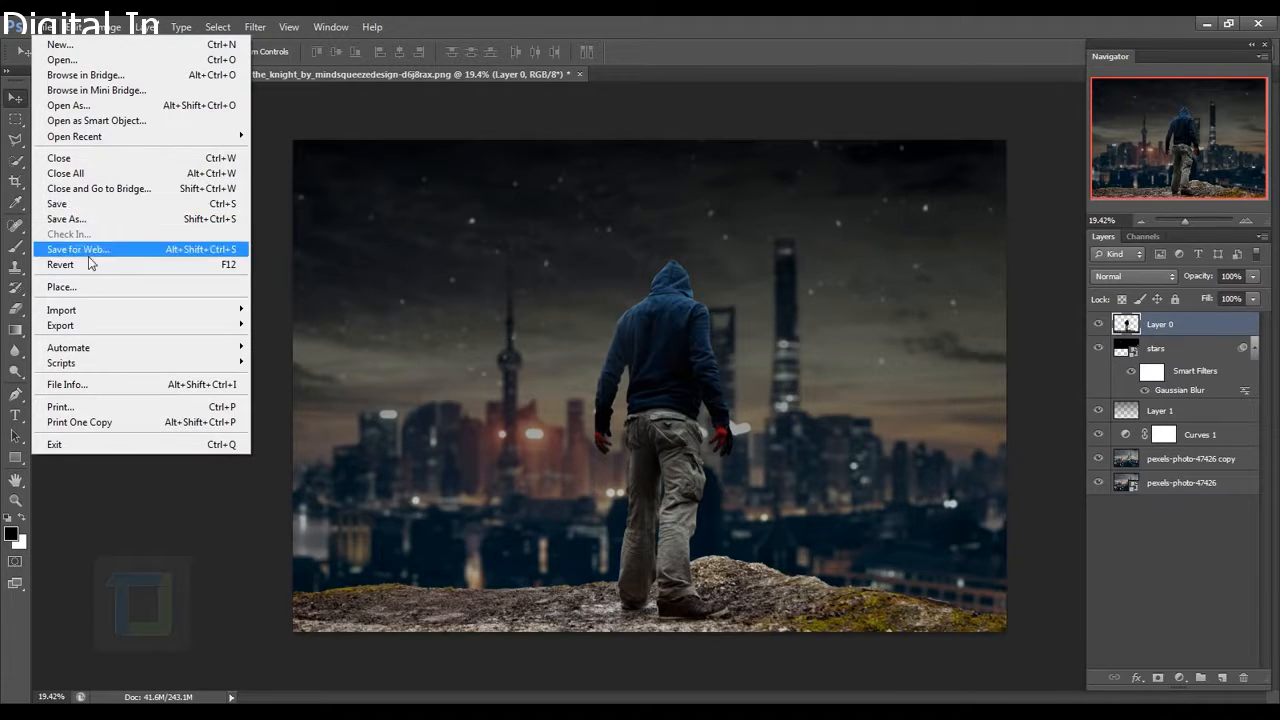
{"action": "left_click", "coordinate": [90, 290]}
{"action": "left_click", "coordinate": [604, 305]}
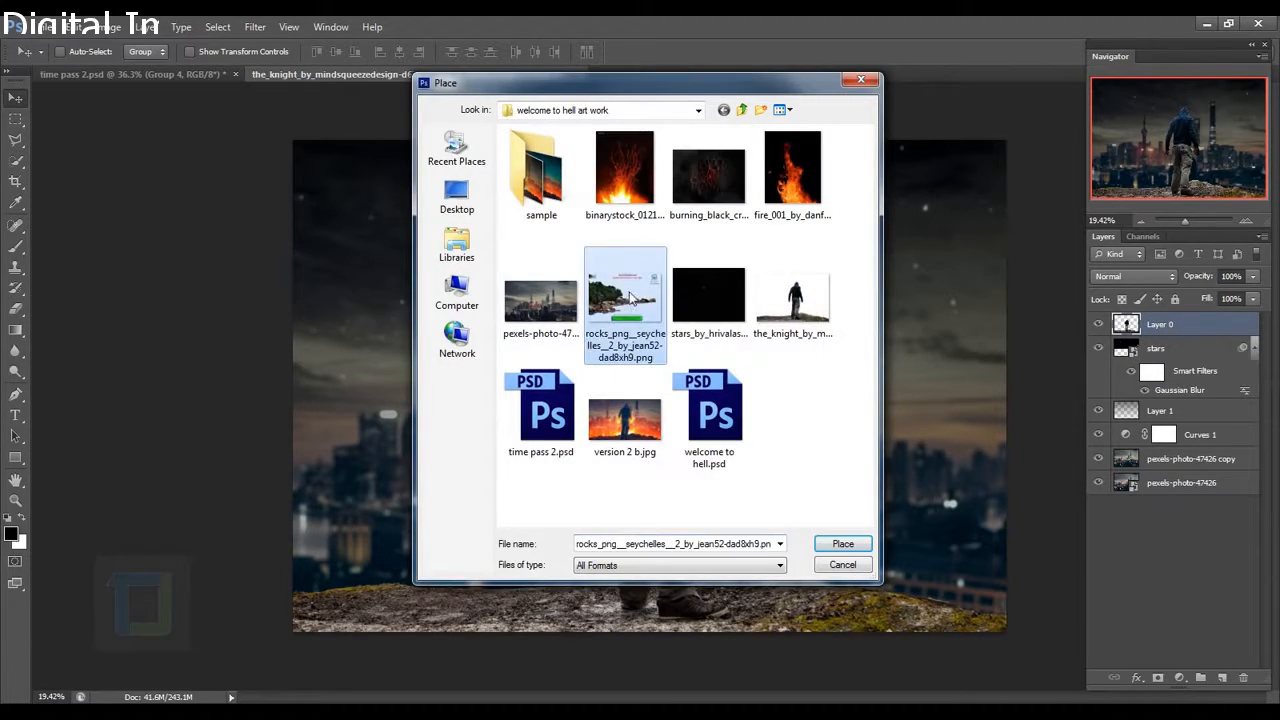
{"action": "left_click", "coordinate": [838, 545]}
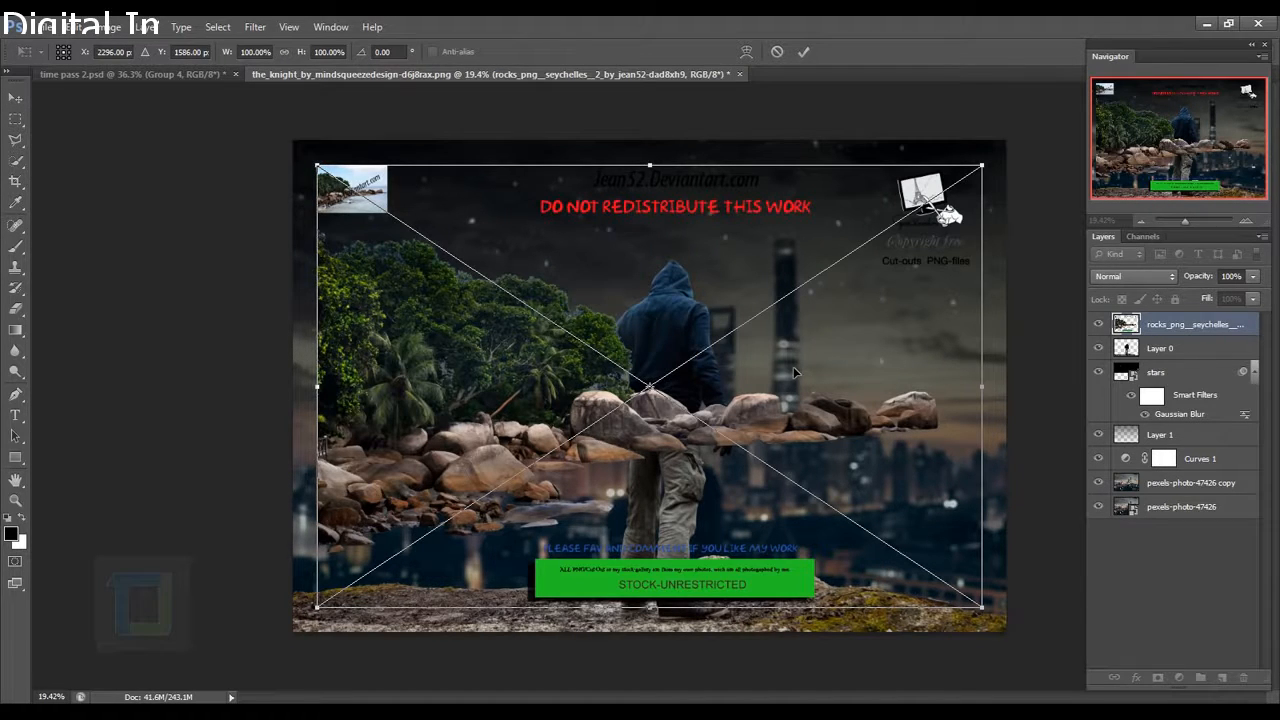
{"action": "left_click", "coordinate": [801, 53]}
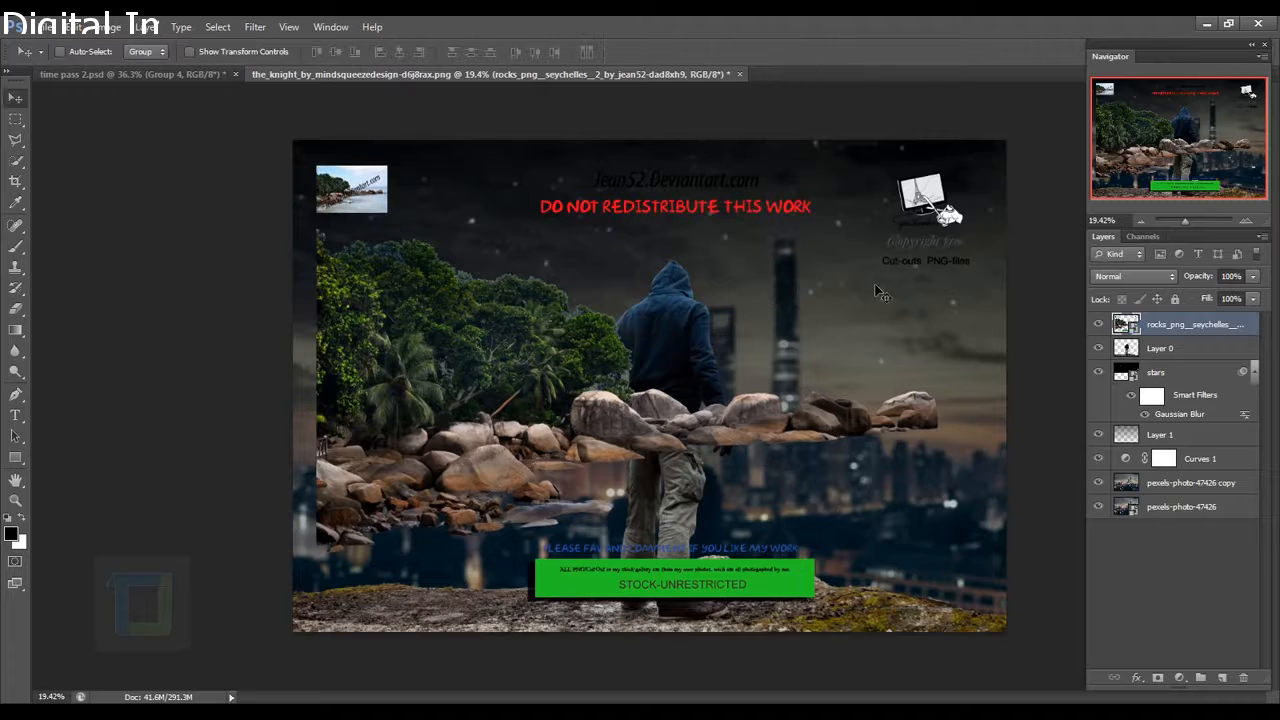
{"action": "right_click", "coordinate": [1222, 328]}
{"action": "left_click", "coordinate": [1092, 318]}
Erase the watermark icon, copyright and warning text, corner thumbnail and green banner.
{"action": "left_click", "coordinate": [16, 309]}
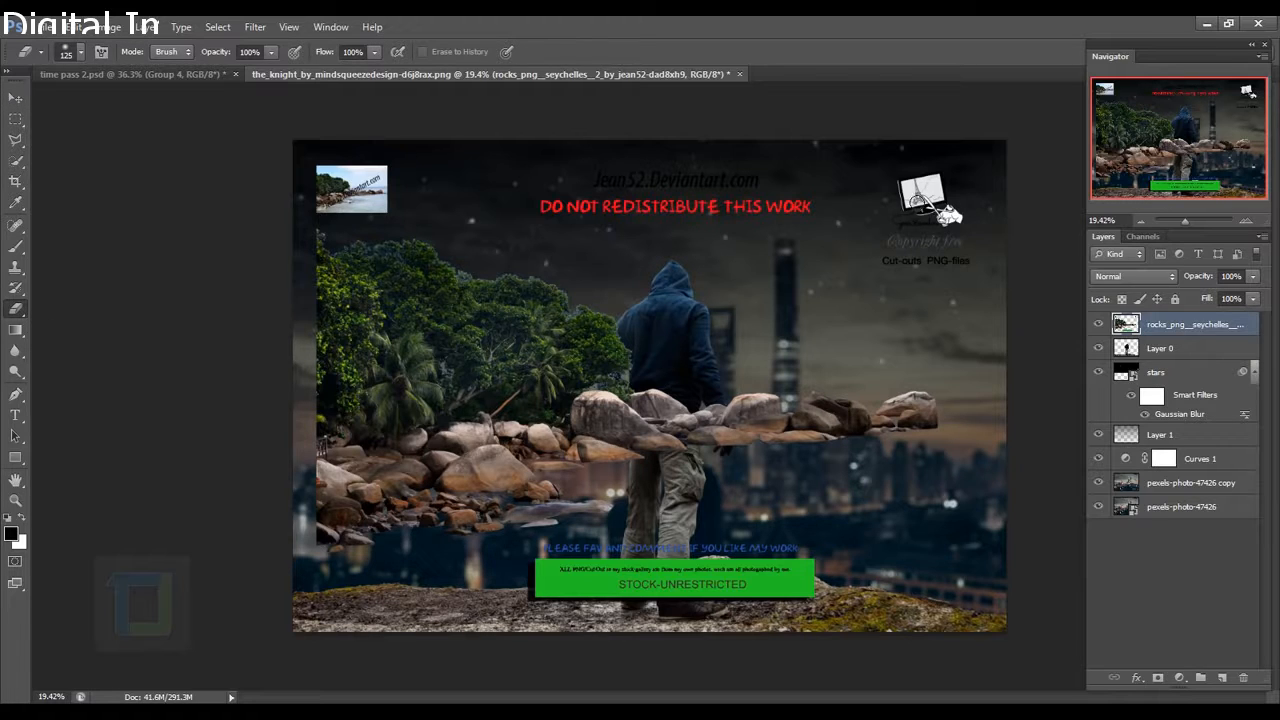
{"action": "left_click_drag", "start_coordinate": [925, 195], "coordinate": [908, 260]}
{"action": "key", "text": "bracketright"}
{"action": "key", "text": "bracketright"}
{"action": "key", "text": "bracketright"}
{"action": "key", "text": "bracketright"}
{"action": "key", "text": "bracketright"}
{"action": "key", "text": "bracketright"}
{"action": "key", "text": "bracketright"}
{"action": "mouse_move", "coordinate": [930, 210]}
{"action": "left_mouse_down"}
{"action": "mouse_move", "coordinate": [746, 234]}
{"action": "mouse_move", "coordinate": [350, 222]}
{"action": "left_mouse_up"}
{"action": "key", "text": "bracketleft"}
{"action": "key", "text": "bracketleft"}
{"action": "key", "text": "bracketleft"}
{"action": "mouse_move", "coordinate": [608, 591]}
{"action": "left_mouse_down"}
{"action": "mouse_move", "coordinate": [690, 603]}
{"action": "mouse_move", "coordinate": [871, 583]}
{"action": "mouse_move", "coordinate": [691, 622]}
{"action": "mouse_move", "coordinate": [924, 631]}
{"action": "left_mouse_up"}
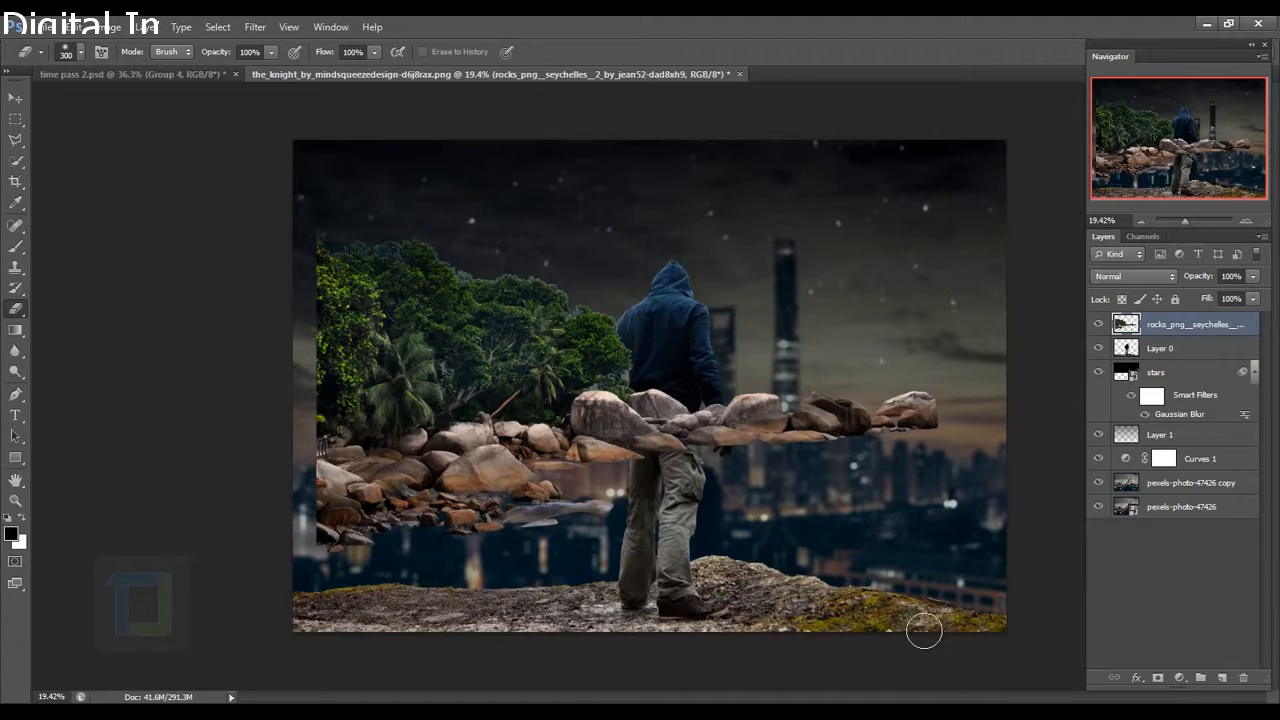
Trace a curved pen path along the rock tops, starting from the rocks' left edge.
{"action": "left_click", "coordinate": [18, 391]}
{"action": "left_click", "coordinate": [96, 388]}
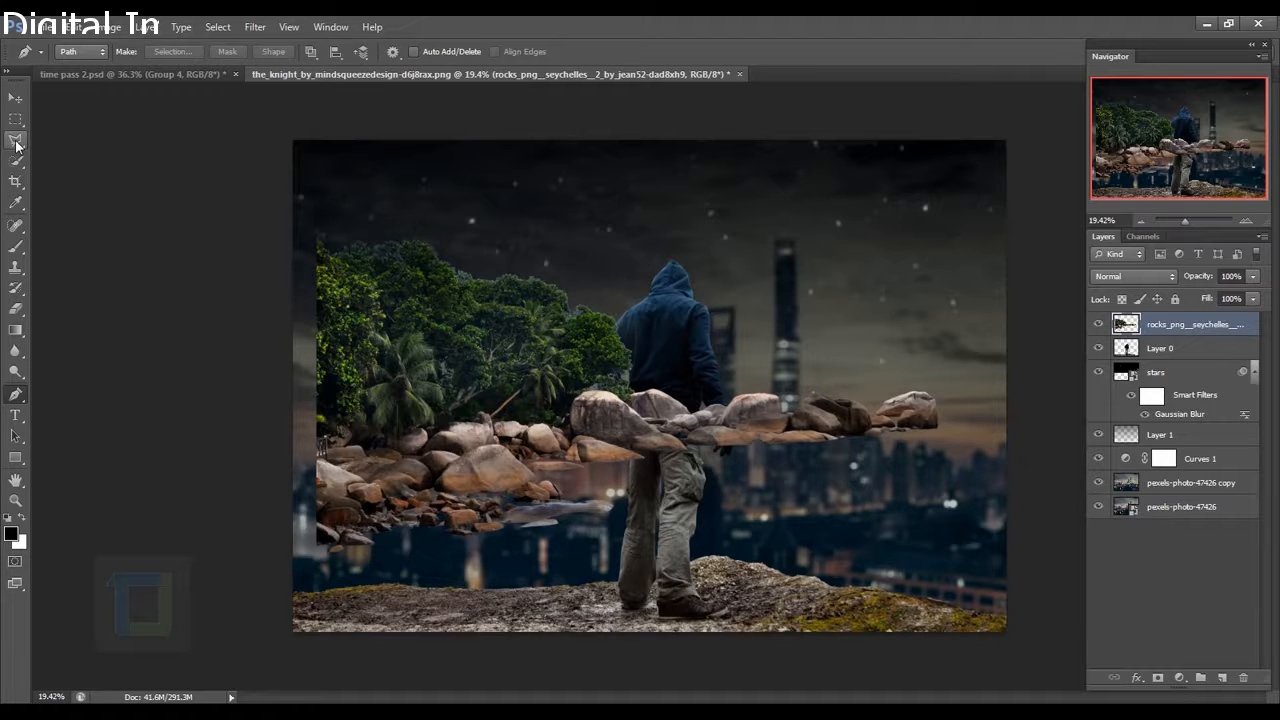
{"action": "scroll", "coordinate": [428, 453], "scroll_direction": "up", "scroll_amount": 4}
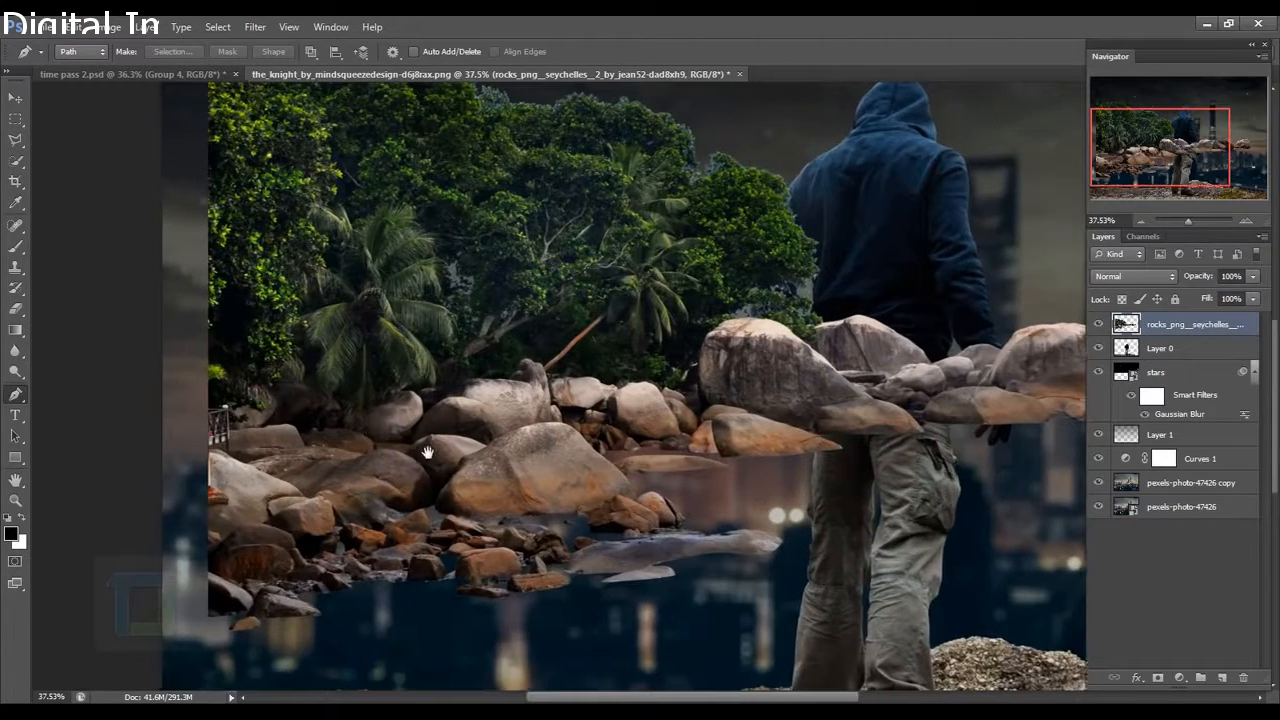
{"action": "scroll", "coordinate": [428, 453], "scroll_direction": "up", "scroll_amount": 4}
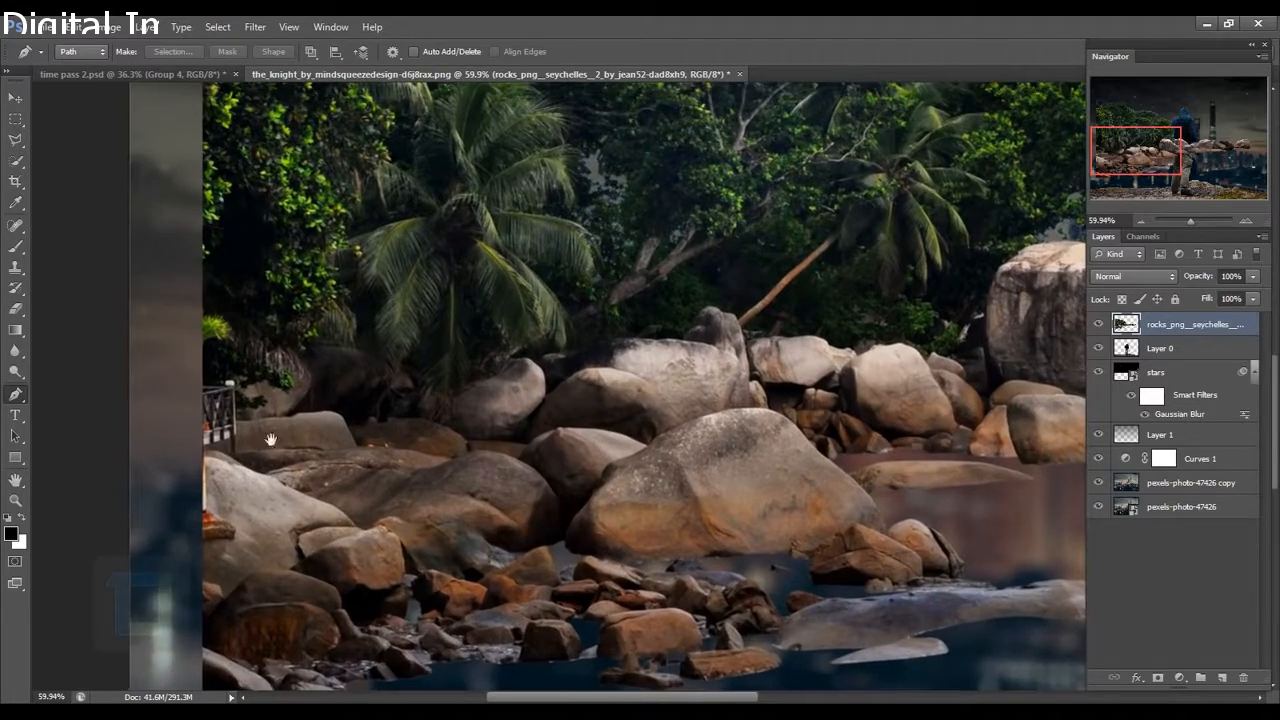
{"action": "left_click_drag", "start_coordinate": [270, 440], "coordinate": [238, 480]}
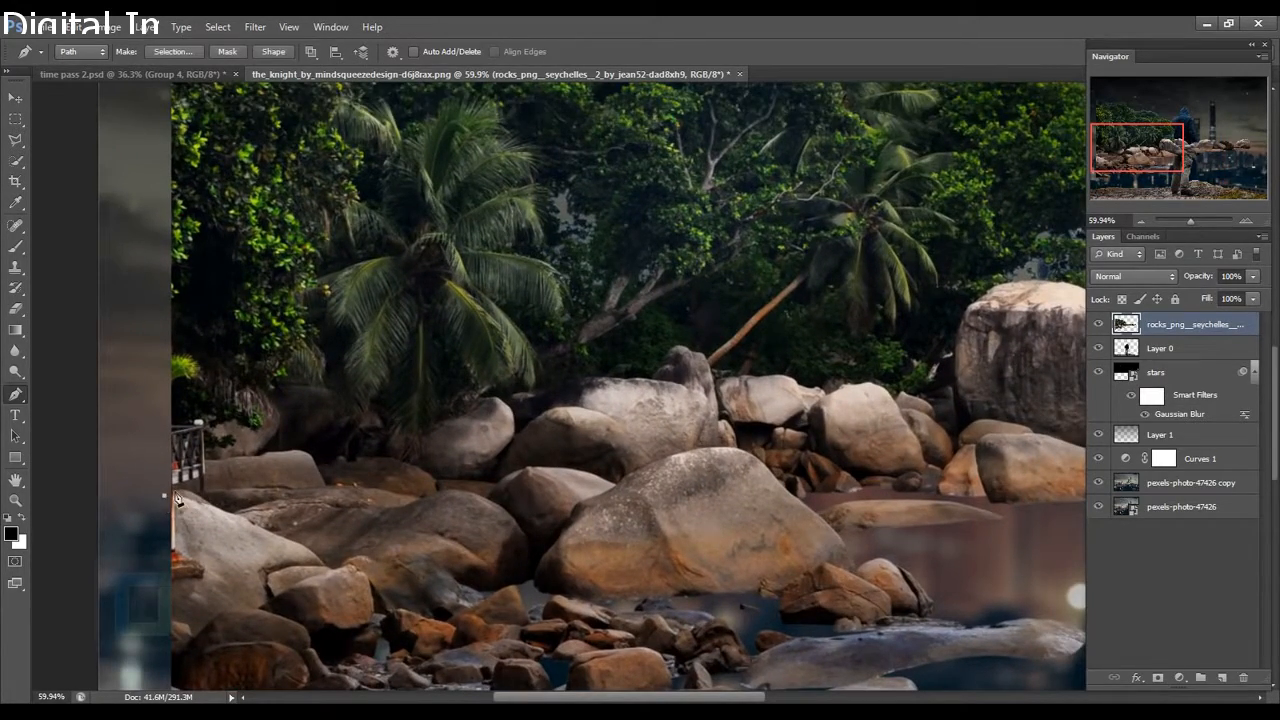
{"action": "scroll", "coordinate": [176, 500], "scroll_direction": "up", "scroll_amount": 3}
{"action": "left_click_drag", "start_coordinate": [247, 511], "coordinate": [262, 505]}
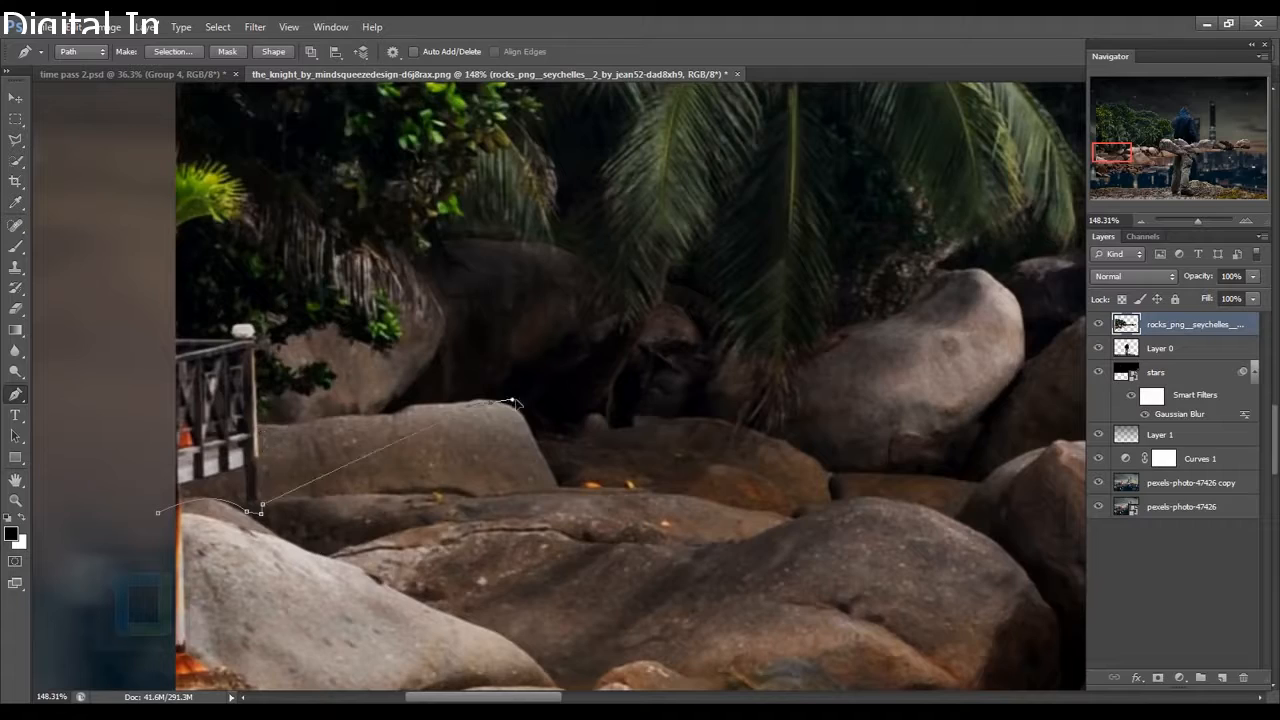
{"action": "scroll", "coordinate": [513, 400], "scroll_direction": "up", "scroll_amount": 1}
{"action": "left_click_drag", "start_coordinate": [528, 422], "coordinate": [538, 446]}
{"action": "left_click_drag", "start_coordinate": [642, 422], "coordinate": [254, 476]}
{"action": "left_click_drag", "start_coordinate": [341, 484], "coordinate": [394, 480]}
{"action": "left_click_drag", "start_coordinate": [494, 508], "coordinate": [245, 498]}
{"action": "left_click_drag", "start_coordinate": [506, 556], "coordinate": [553, 556]}
{"action": "left_click_drag", "start_coordinate": [591, 461], "coordinate": [437, 672]}
{"action": "left_click_drag", "start_coordinate": [520, 552], "coordinate": [563, 530]}
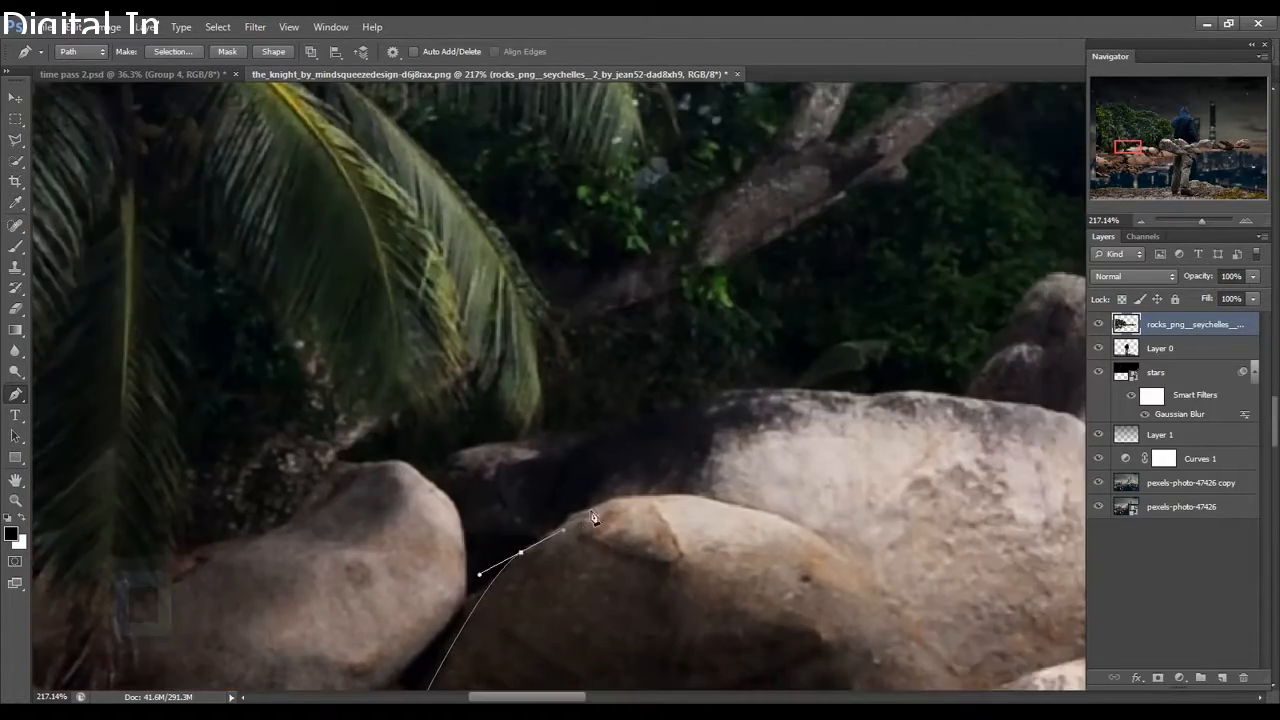
{"action": "left_click", "coordinate": [589, 442]}
{"action": "left_click_drag", "start_coordinate": [700, 400], "coordinate": [297, 454]}
{"action": "left_click_drag", "start_coordinate": [566, 450], "coordinate": [542, 536]}
{"action": "left_click_drag", "start_coordinate": [564, 457], "coordinate": [588, 434]}
{"action": "left_click_drag", "start_coordinate": [650, 438], "coordinate": [517, 432]}
{"action": "left_click_drag", "start_coordinate": [549, 480], "coordinate": [494, 422]}
{"action": "left_click", "coordinate": [505, 460]}
{"action": "left_click_drag", "start_coordinate": [588, 431], "coordinate": [411, 440]}
{"action": "left_click_drag", "start_coordinate": [497, 432], "coordinate": [623, 449]}
Continue the path over the large boulder, around below the rocks, and close it.
{"action": "left_click", "coordinate": [625, 471]}
{"action": "left_click", "coordinate": [733, 501]}
{"action": "left_click_drag", "start_coordinate": [788, 507], "coordinate": [422, 529]}
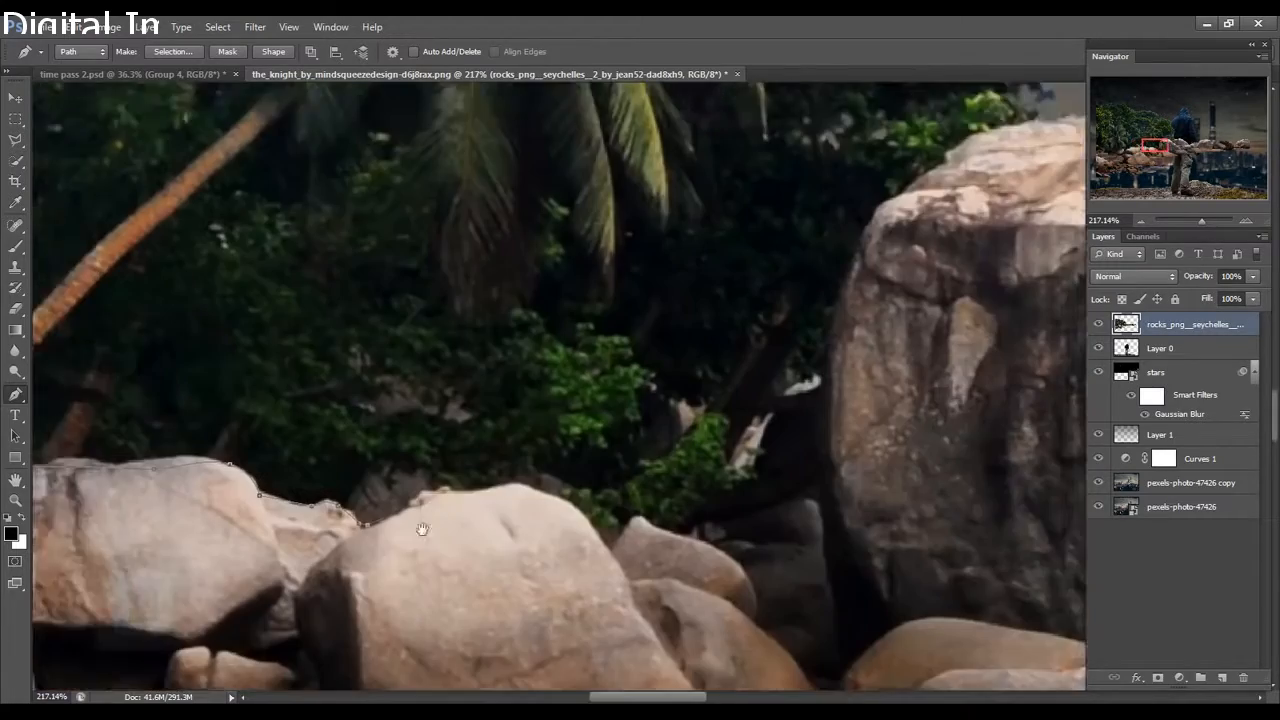
{"action": "left_click", "coordinate": [464, 491]}
{"action": "left_click_drag", "start_coordinate": [537, 488], "coordinate": [560, 494]}
{"action": "left_click_drag", "start_coordinate": [590, 510], "coordinate": [512, 481]}
{"action": "left_click", "coordinate": [532, 524]}
{"action": "left_click", "coordinate": [550, 497]}
{"action": "left_click_drag", "start_coordinate": [663, 523], "coordinate": [432, 431]}
{"action": "scroll", "coordinate": [432, 431], "scroll_direction": "down", "scroll_amount": 1}
{"action": "left_click_drag", "start_coordinate": [490, 310], "coordinate": [536, 244]}
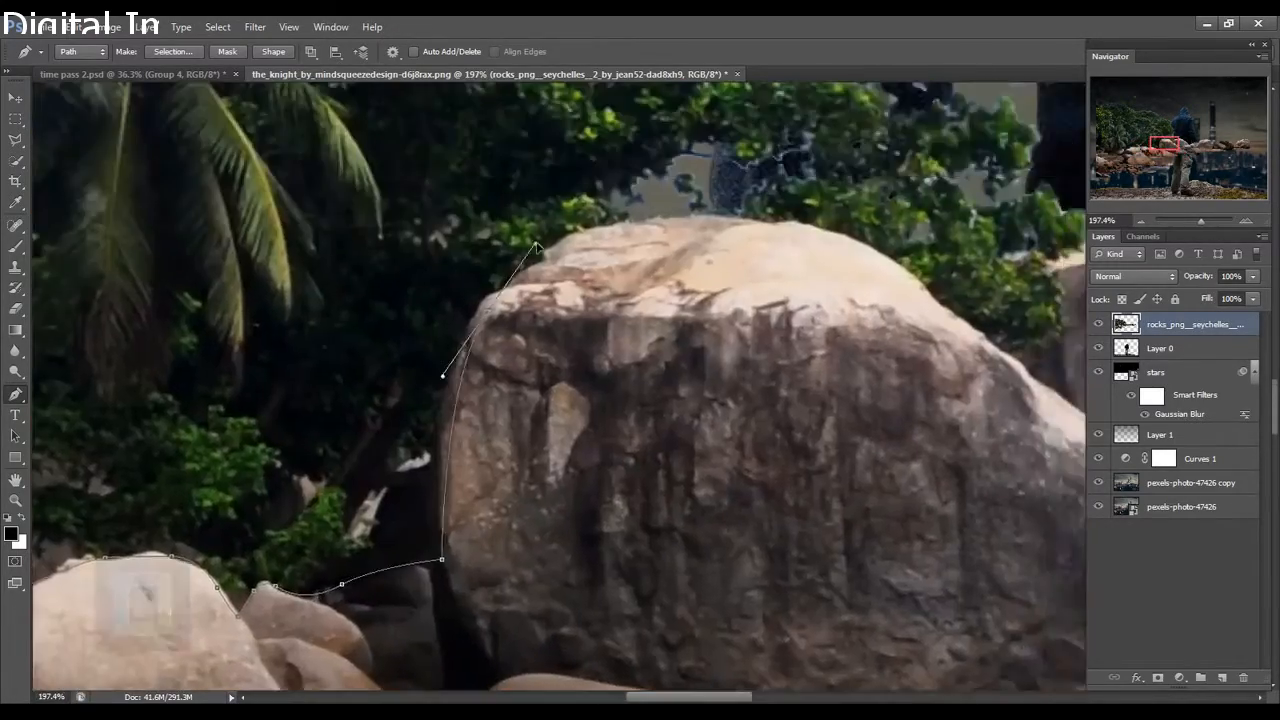
{"action": "left_click_drag", "start_coordinate": [744, 220], "coordinate": [840, 222]}
{"action": "left_click_drag", "start_coordinate": [950, 320], "coordinate": [518, 407]}
{"action": "left_click_drag", "start_coordinate": [522, 388], "coordinate": [563, 437]}
{"action": "left_click_drag", "start_coordinate": [840, 560], "coordinate": [426, 437]}
{"action": "left_click_drag", "start_coordinate": [443, 464], "coordinate": [471, 471]}
{"action": "left_click_drag", "start_coordinate": [713, 485], "coordinate": [657, 491]}
{"action": "left_click", "coordinate": [790, 372]}
{"action": "scroll", "coordinate": [640, 450], "scroll_direction": "down", "scroll_amount": 20}
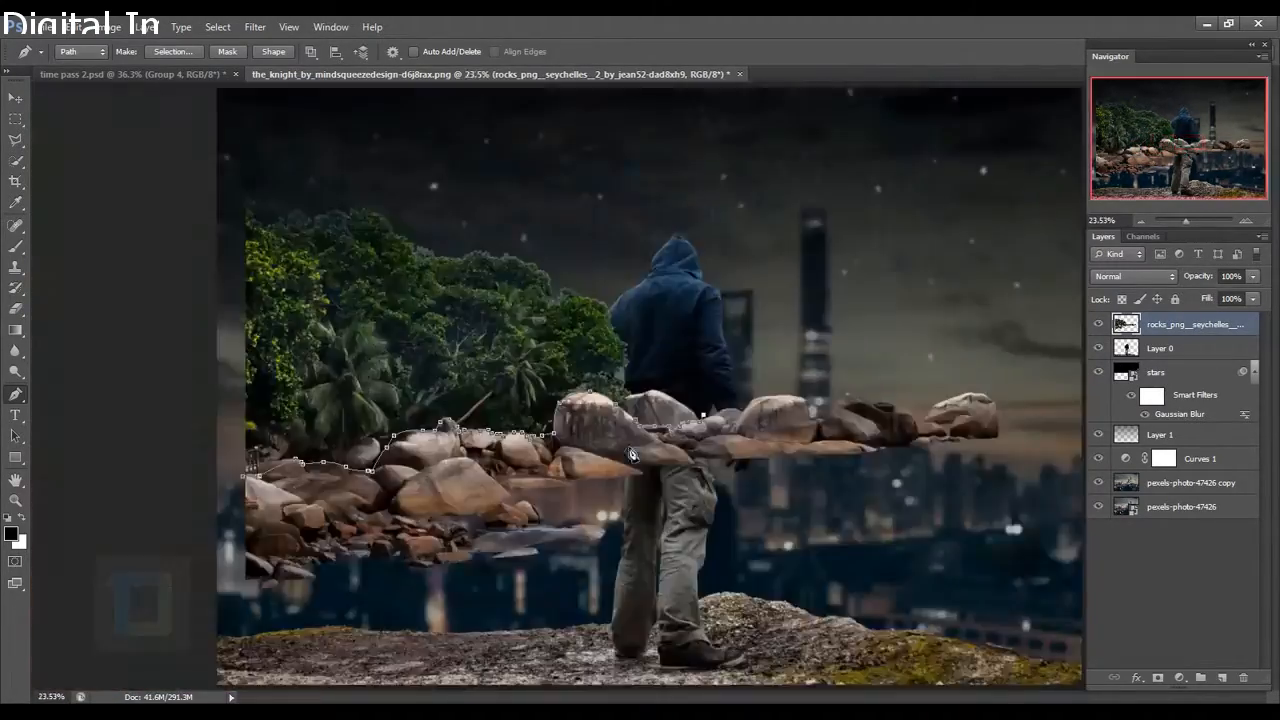
{"action": "left_click", "coordinate": [871, 346]}
{"action": "left_click", "coordinate": [1015, 325]}
{"action": "left_click", "coordinate": [1039, 489]}
{"action": "left_click", "coordinate": [990, 622]}
{"action": "left_click", "coordinate": [396, 332]}
{"action": "scroll", "coordinate": [404, 315], "scroll_direction": "up", "scroll_amount": 12}
{"action": "left_click", "coordinate": [502, 332]}
{"action": "scroll", "coordinate": [508, 336], "scroll_direction": "down", "scroll_amount": 18}
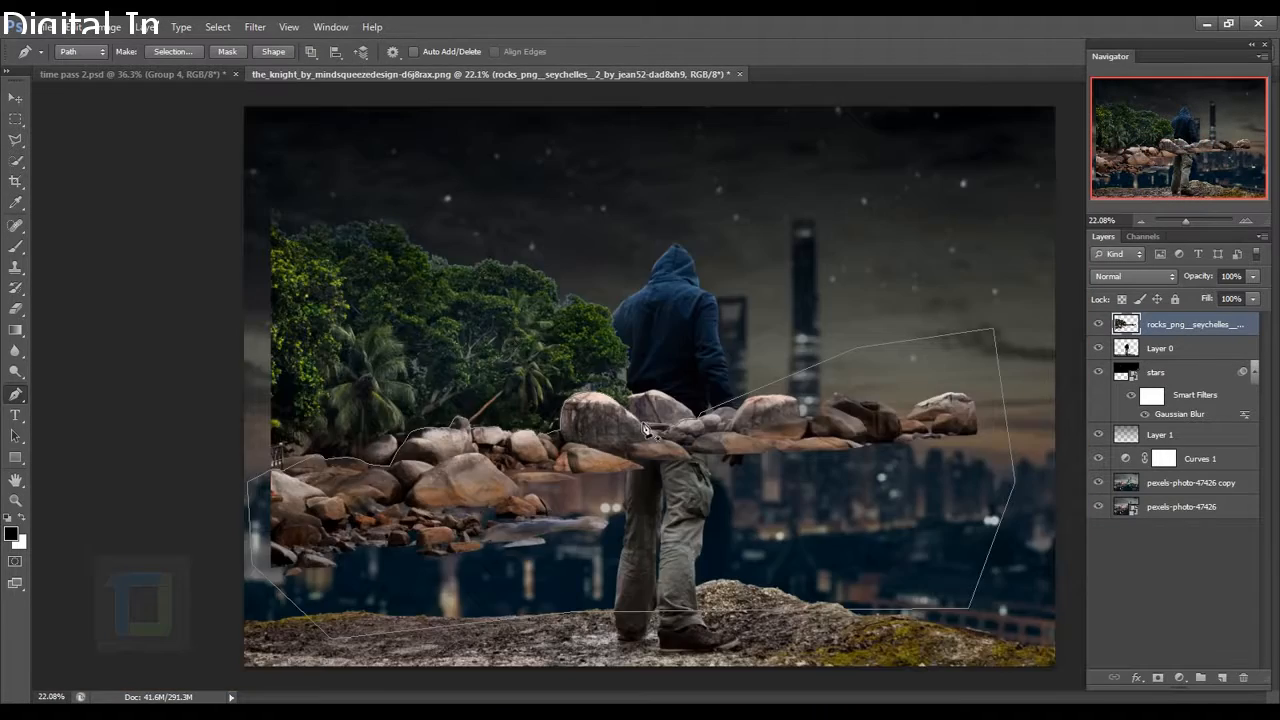
{"action": "scroll", "coordinate": [645, 430], "scroll_direction": "down", "scroll_amount": 5}
{"action": "scroll", "coordinate": [647, 431], "scroll_direction": "up", "scroll_amount": 3}
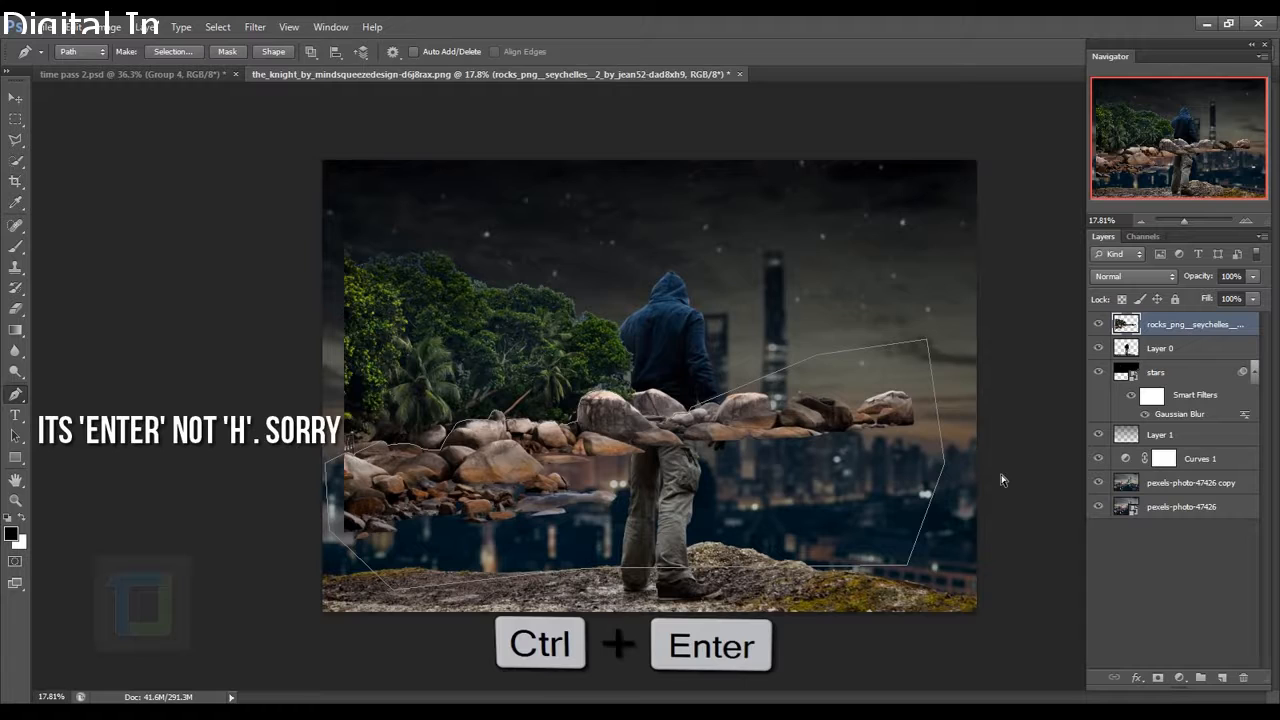
Turn the path into a selection, invert it, delete the trees, and deselect.
{"action": "key", "text": "ctrl+Return"}
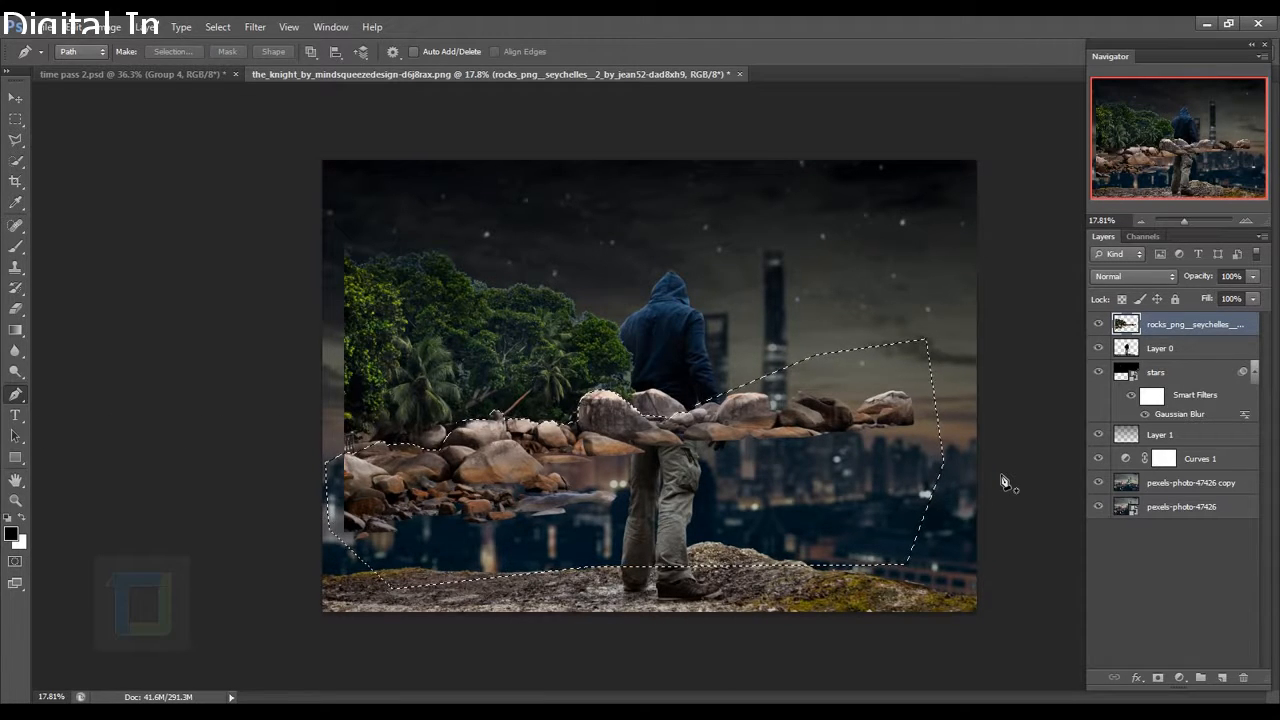
{"action": "left_click", "coordinate": [217, 27]}
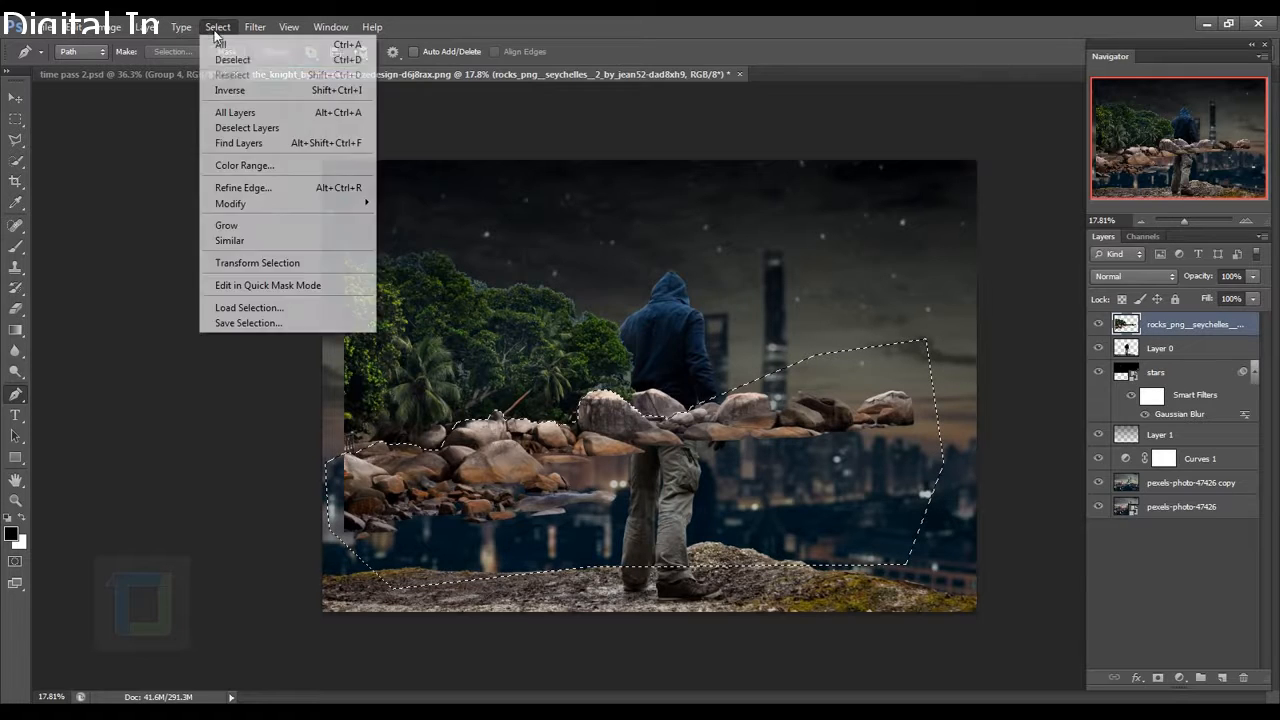
{"action": "left_click", "coordinate": [230, 90]}
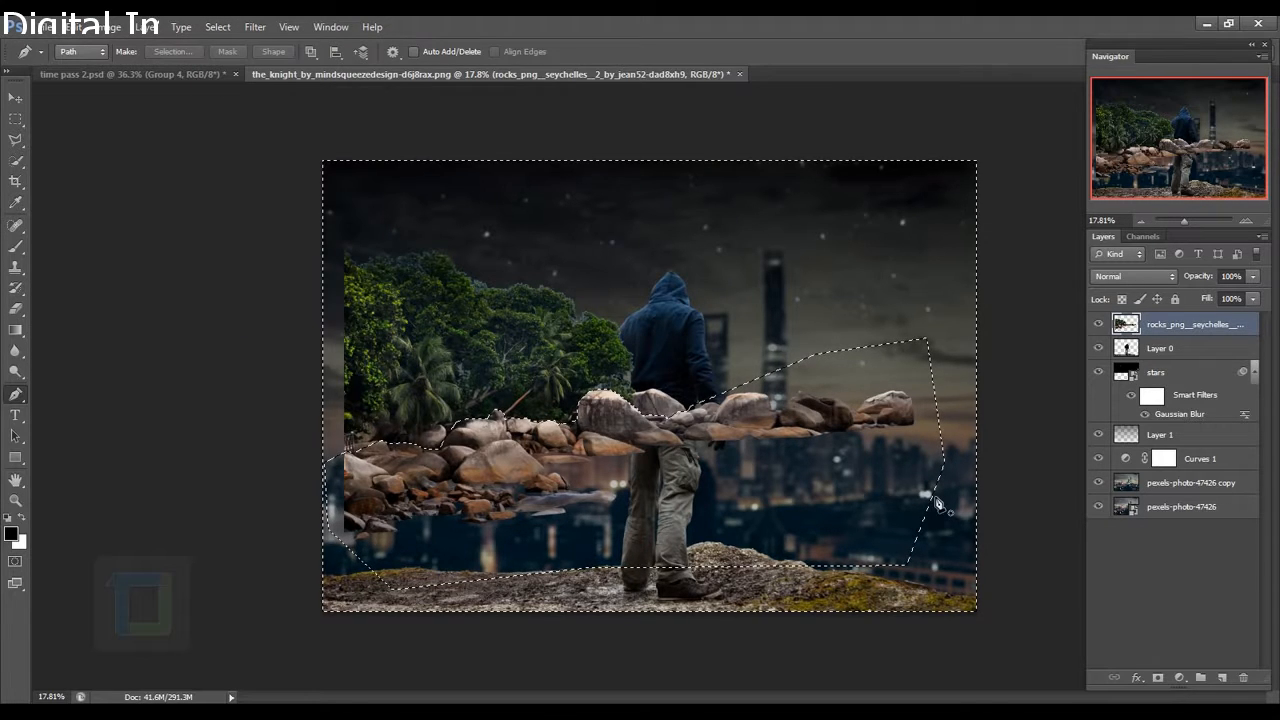
{"action": "key", "text": "Delete"}
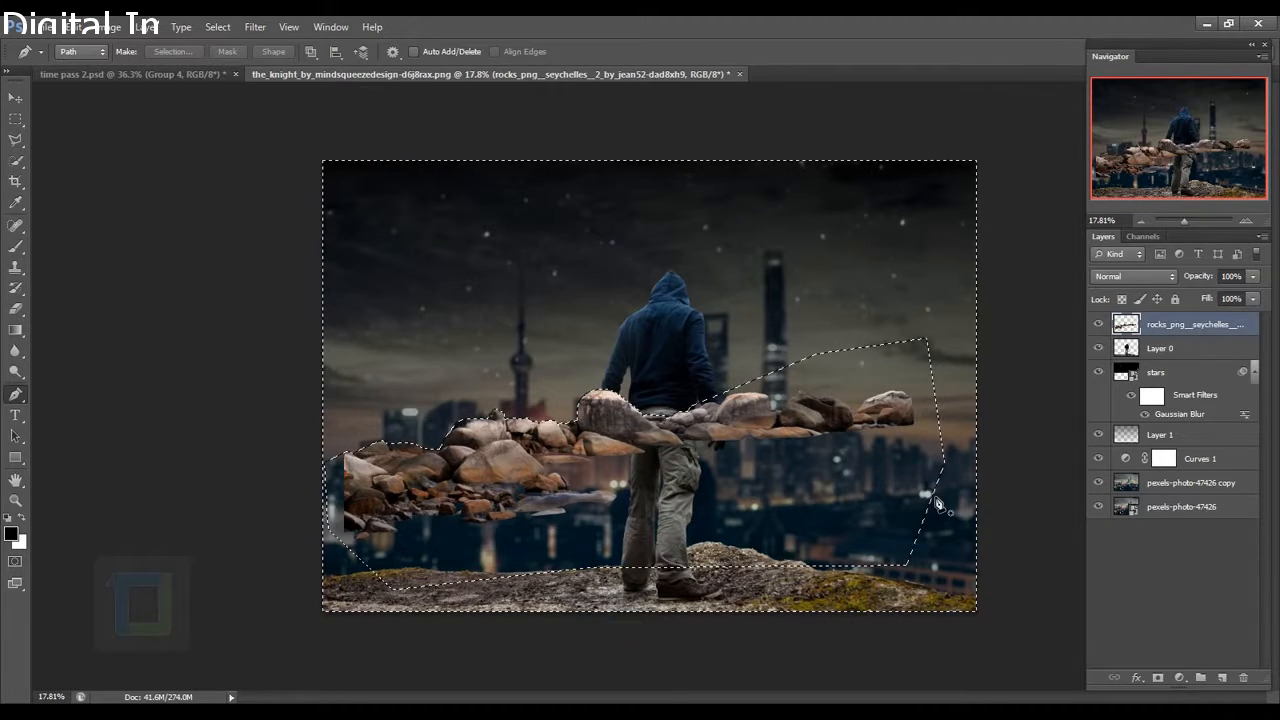
{"action": "key", "text": "ctrl+d"}
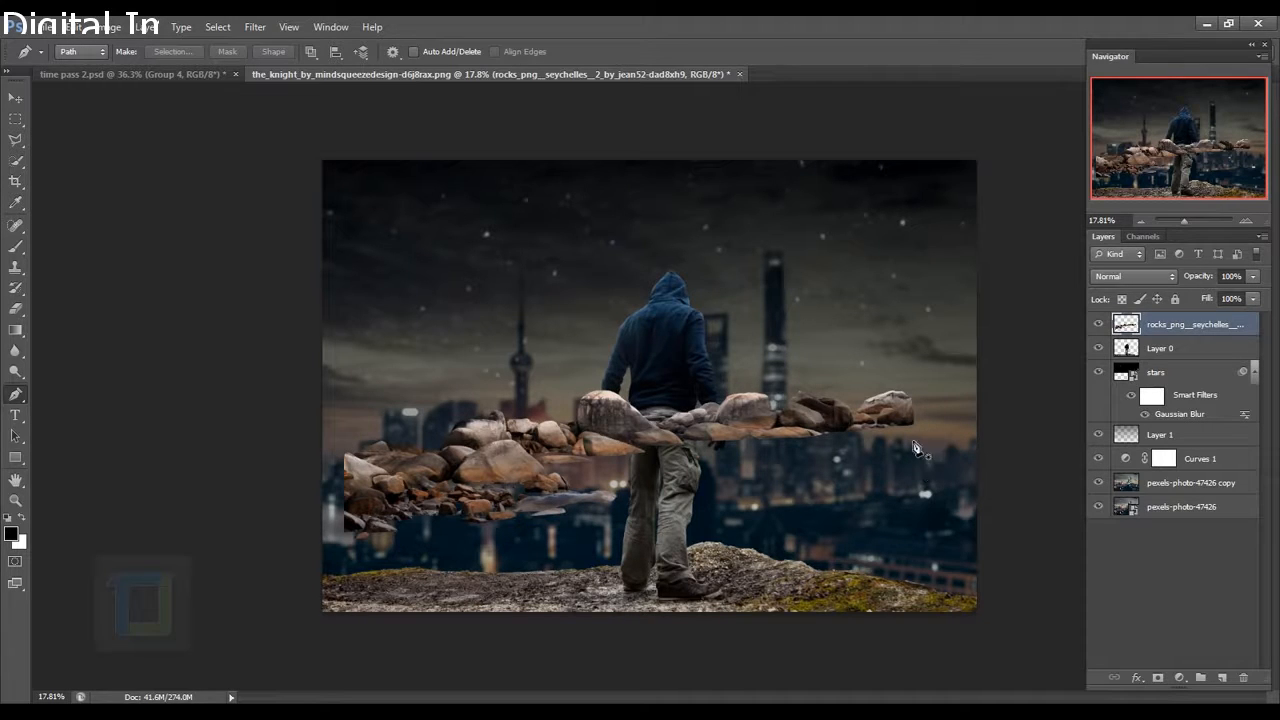
Move the rocks down onto the ledge and scale them to about 61%.
{"action": "left_click", "coordinate": [15, 97]}
{"action": "left_click_drag", "start_coordinate": [720, 462], "coordinate": [623, 548]}
{"action": "key", "text": "ctrl+t"}
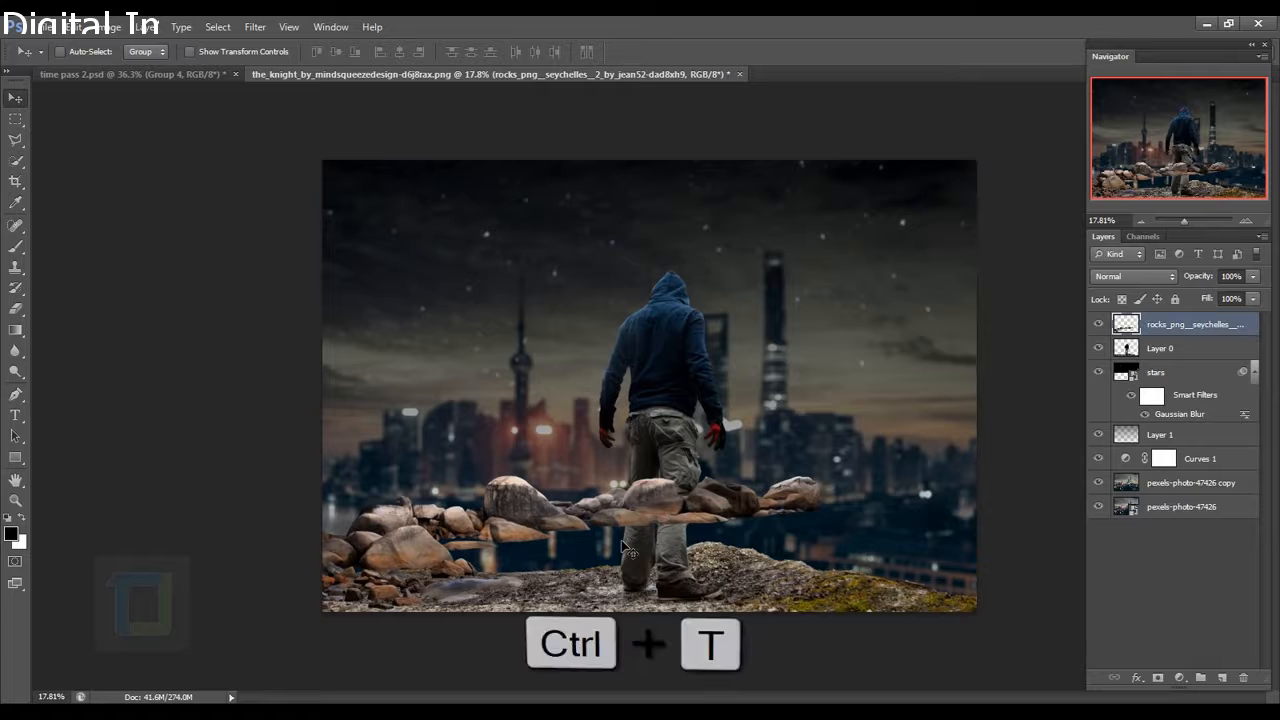
{"action": "left_click_drag", "start_coordinate": [824, 485], "coordinate": [647, 542]}
{"action": "scroll", "coordinate": [482, 648], "scroll_direction": "up", "scroll_amount": 3}
{"action": "left_click_drag", "start_coordinate": [500, 620], "coordinate": [582, 482]}
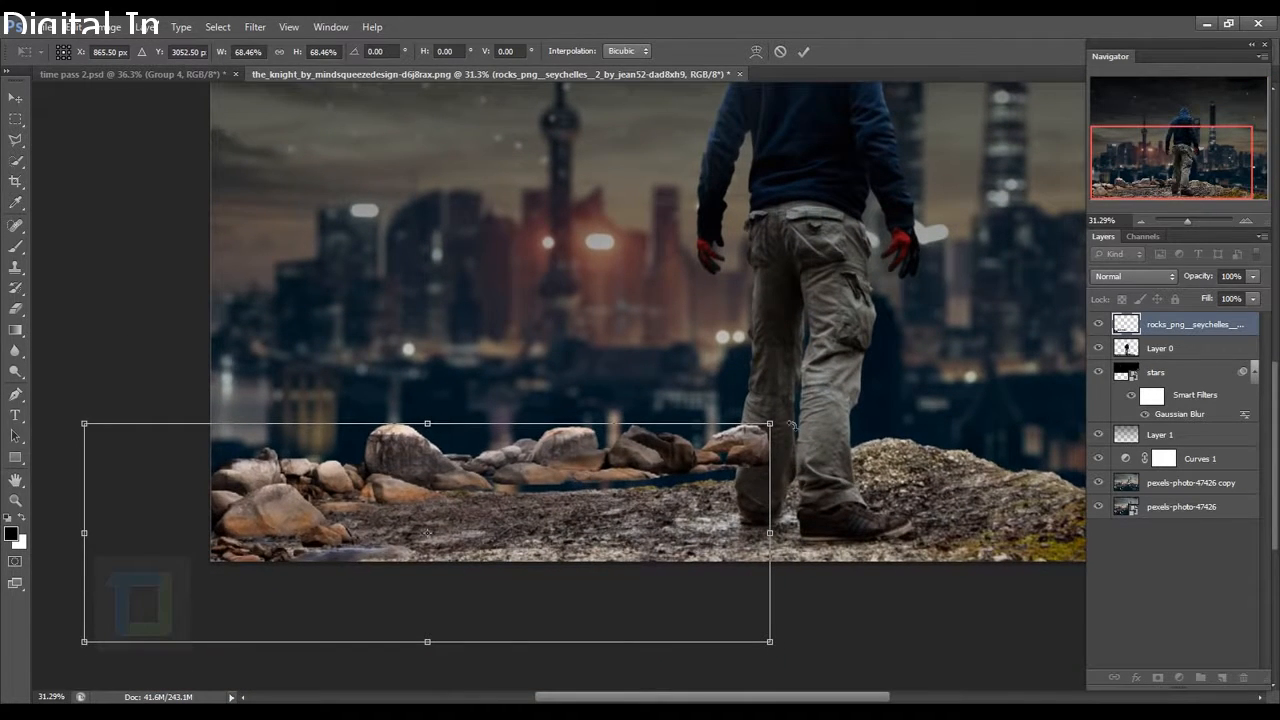
{"action": "left_click_drag", "start_coordinate": [775, 427], "coordinate": [698, 449]}
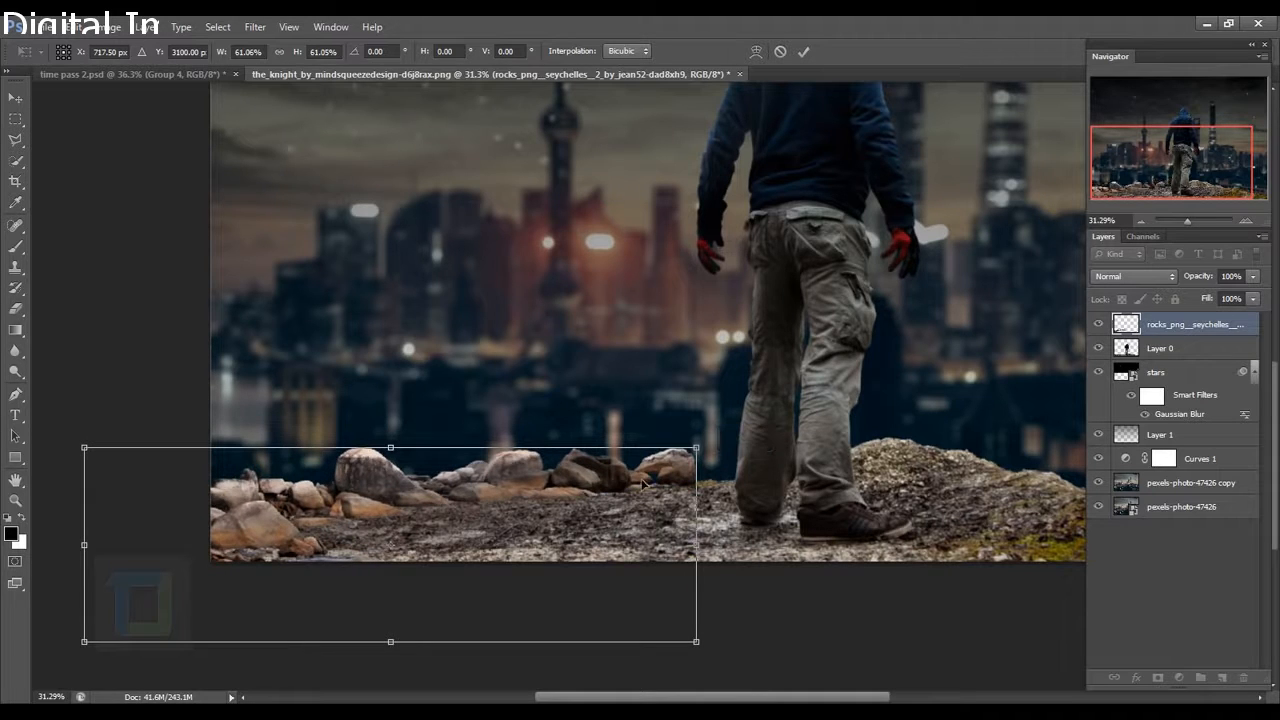
Slide the rocks to the ledge's lower-left edge, tilt them slightly, and commit.
{"action": "left_click_drag", "start_coordinate": [530, 519], "coordinate": [470, 527]}
{"action": "left_click_drag", "start_coordinate": [550, 488], "coordinate": [557, 489]}
{"action": "left_click_drag", "start_coordinate": [674, 405], "coordinate": [676, 408]}
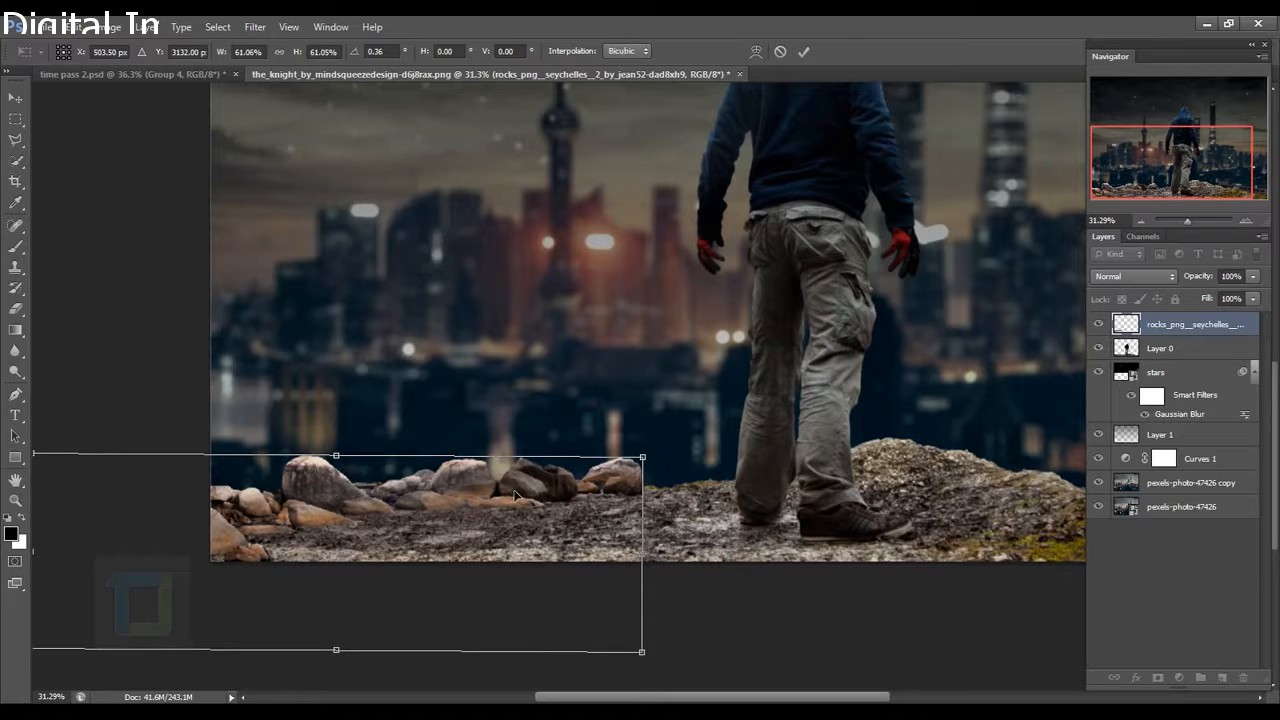
{"action": "left_click_drag", "start_coordinate": [514, 490], "coordinate": [507, 490]}
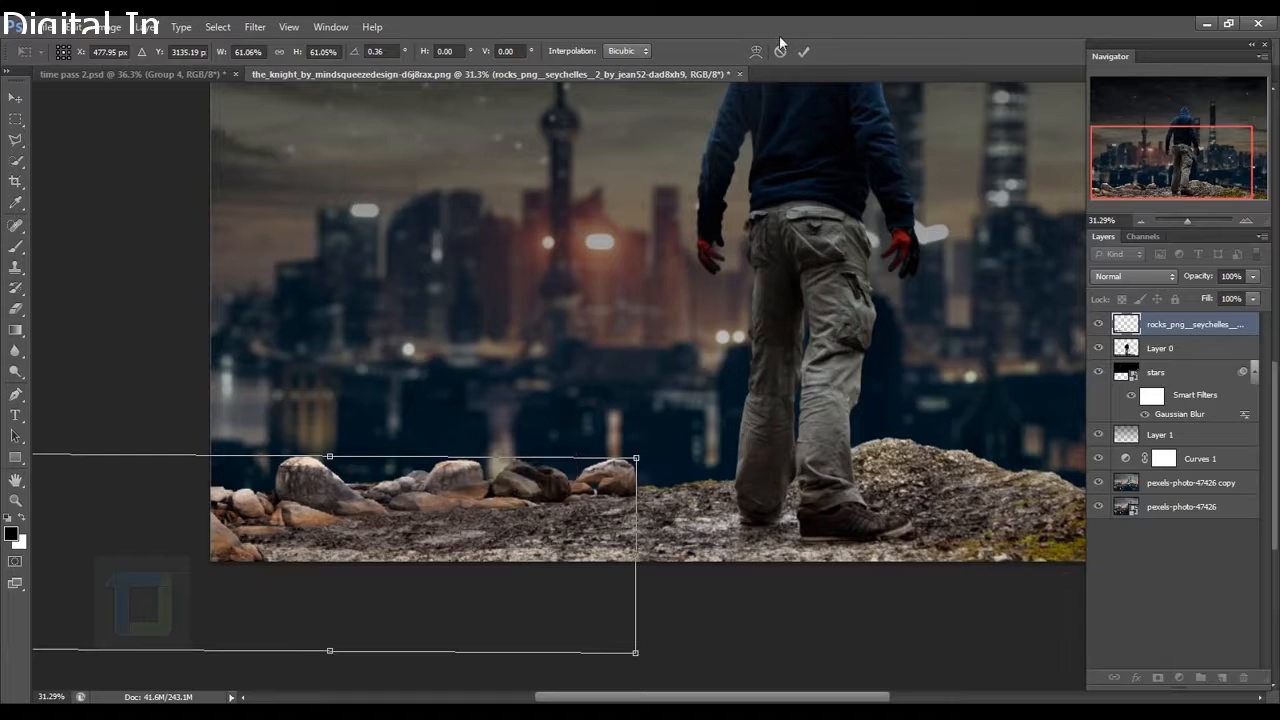
{"action": "left_click", "coordinate": [805, 51]}
{"action": "scroll", "coordinate": [1025, 645], "scroll_direction": "down", "scroll_amount": 2}
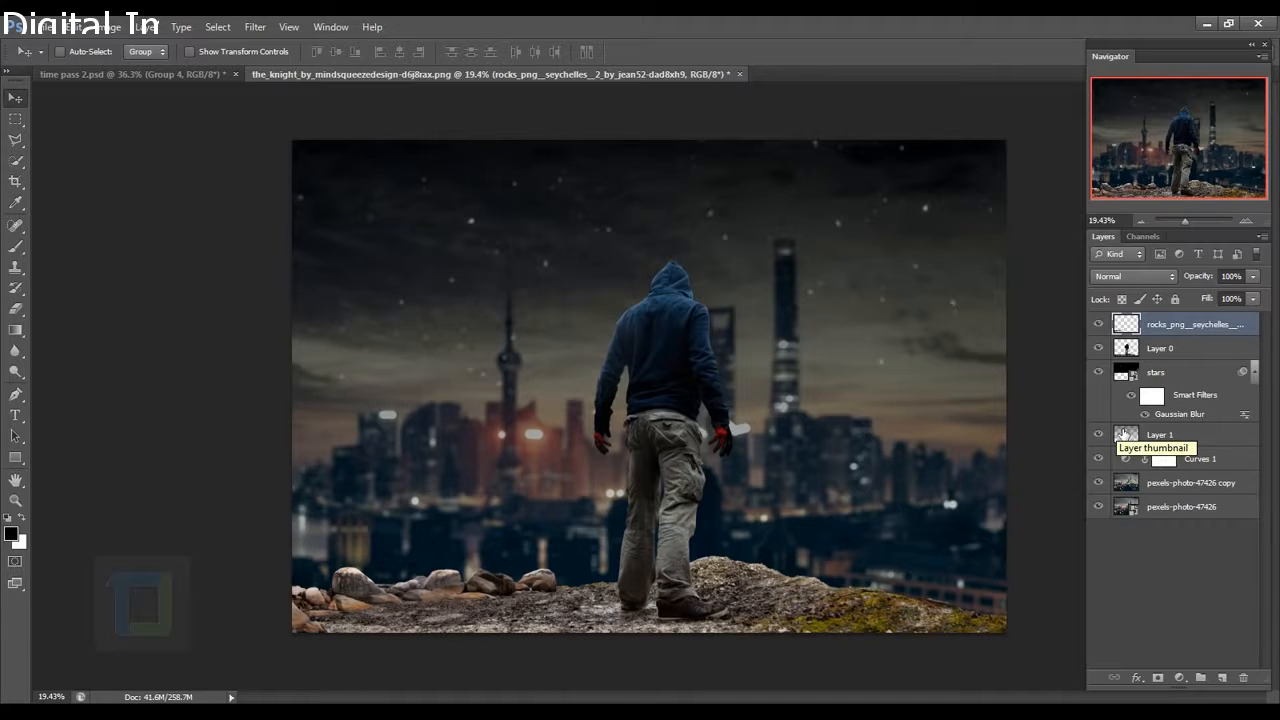
Rename the rocks layer to 'rock 1'.
{"action": "double_click", "coordinate": [1193, 330]}
{"action": "type", "text": "r"}
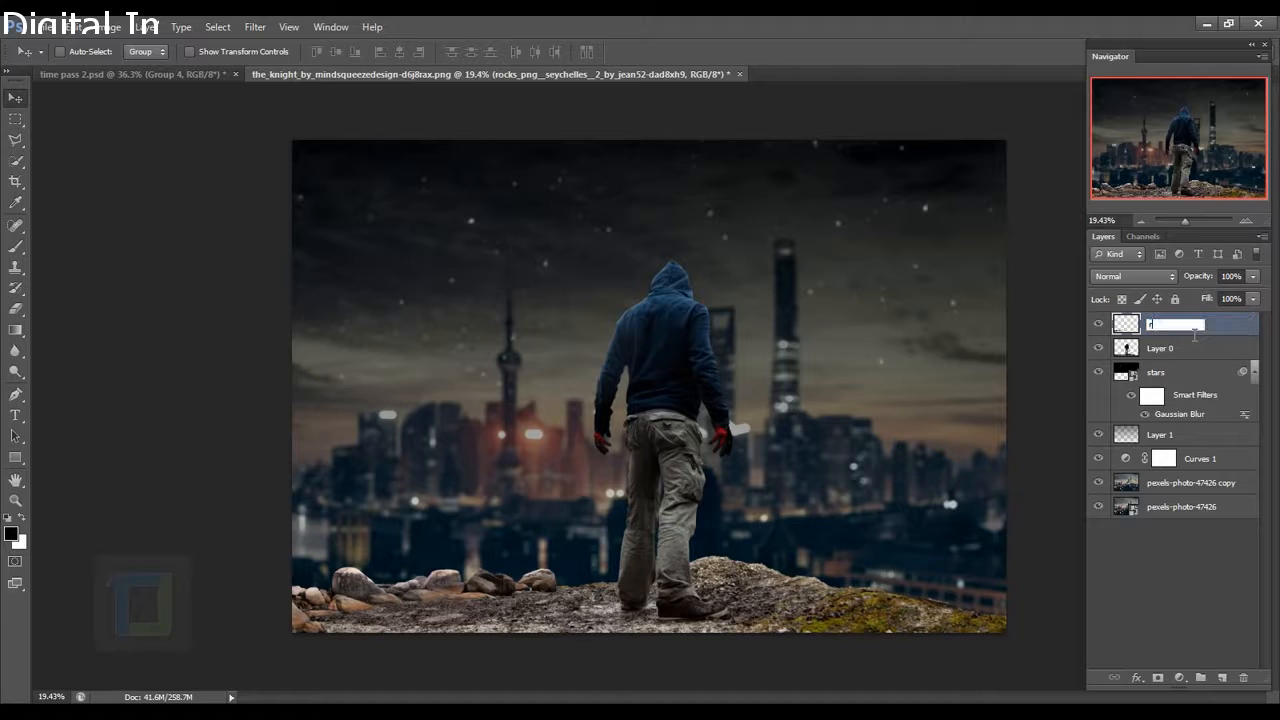
{"action": "type", "text": "ock 1"}
{"action": "key", "text": "Return"}
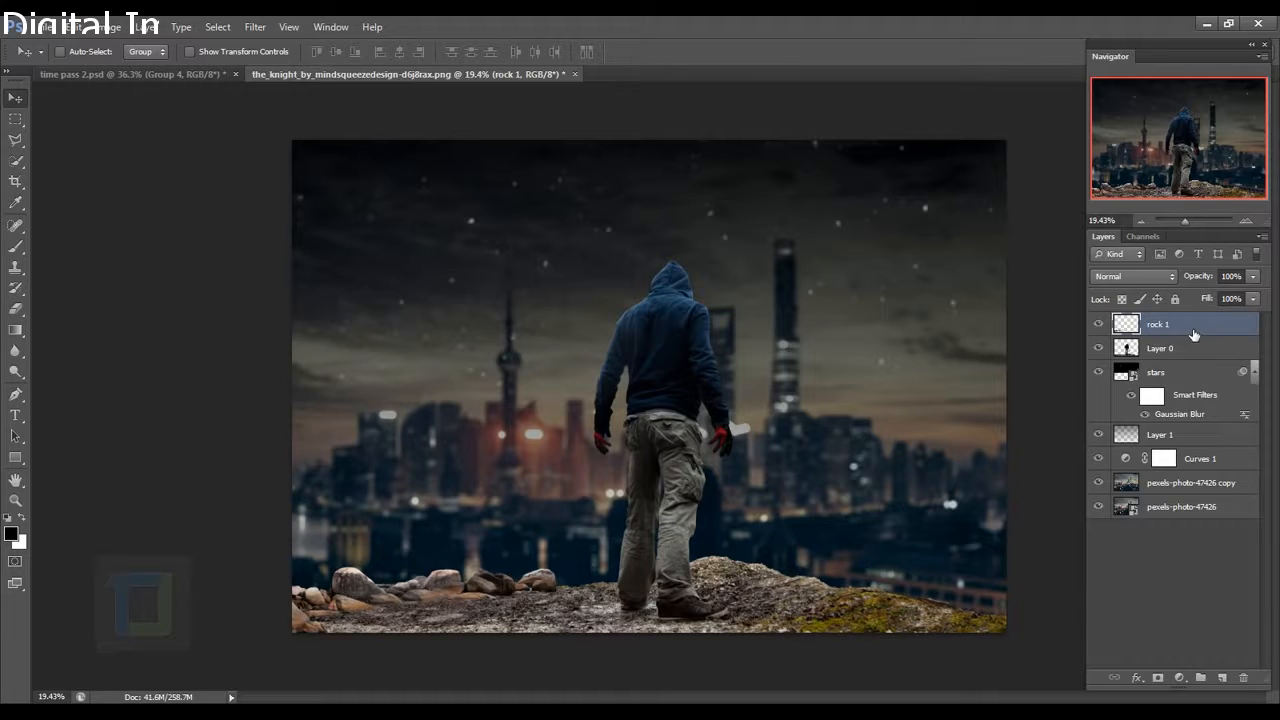
Duplicate rock 1 and place a horizontally flipped, slightly tilted copy right of the man's feet.
{"action": "key", "text": "ctrl+j"}
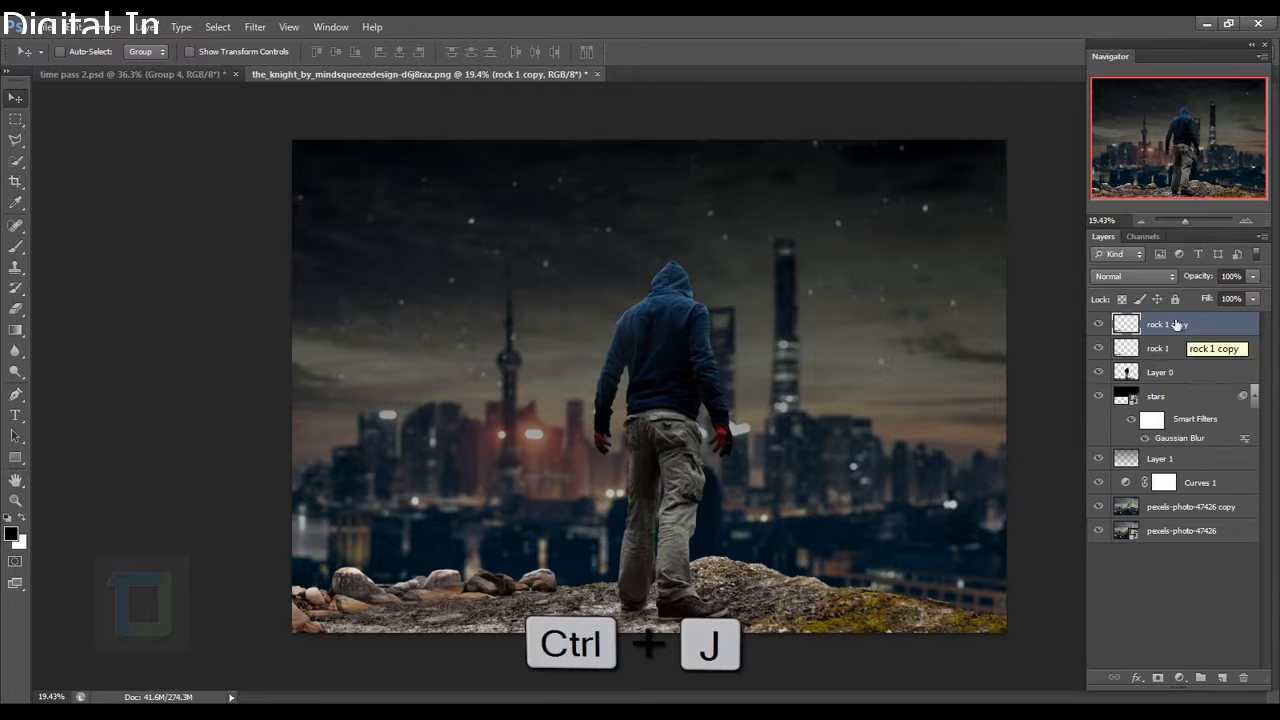
{"action": "left_click_drag", "start_coordinate": [494, 527], "coordinate": [714, 570]}
{"action": "key", "text": "ctrl+t"}
{"action": "right_click", "coordinate": [714, 588]}
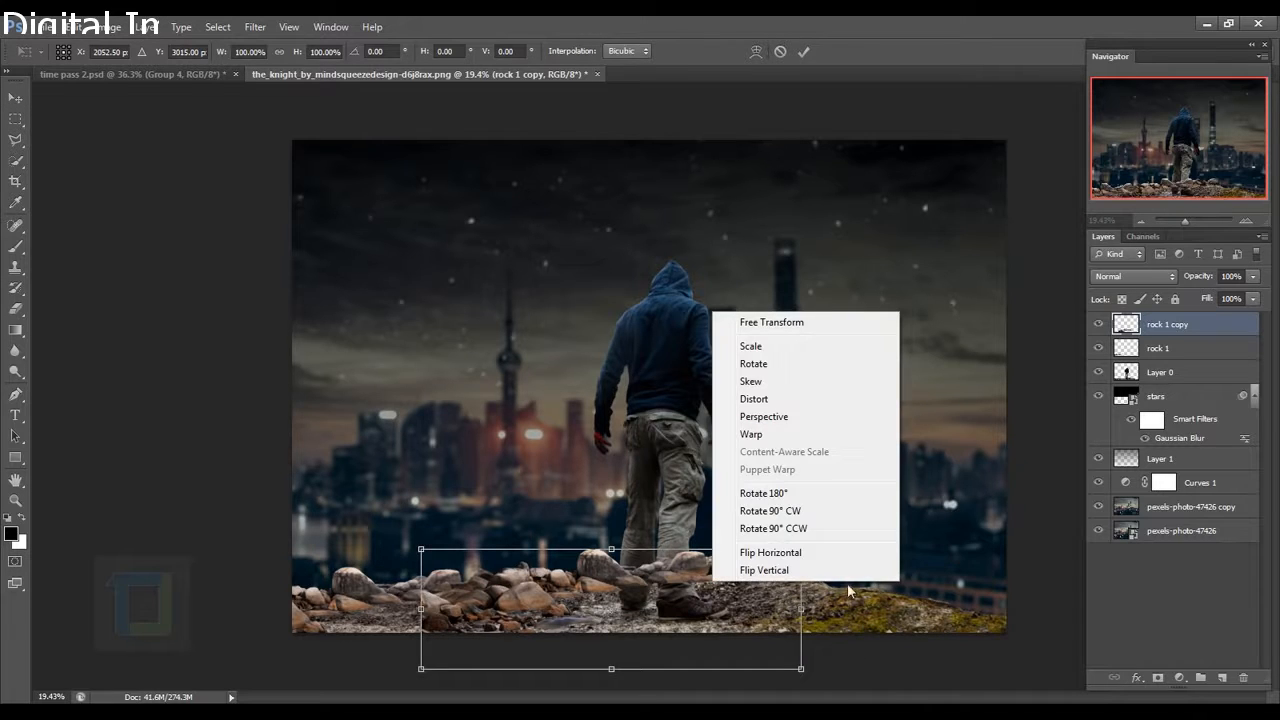
{"action": "left_click", "coordinate": [797, 553]}
{"action": "left_click_drag", "start_coordinate": [643, 589], "coordinate": [741, 603]}
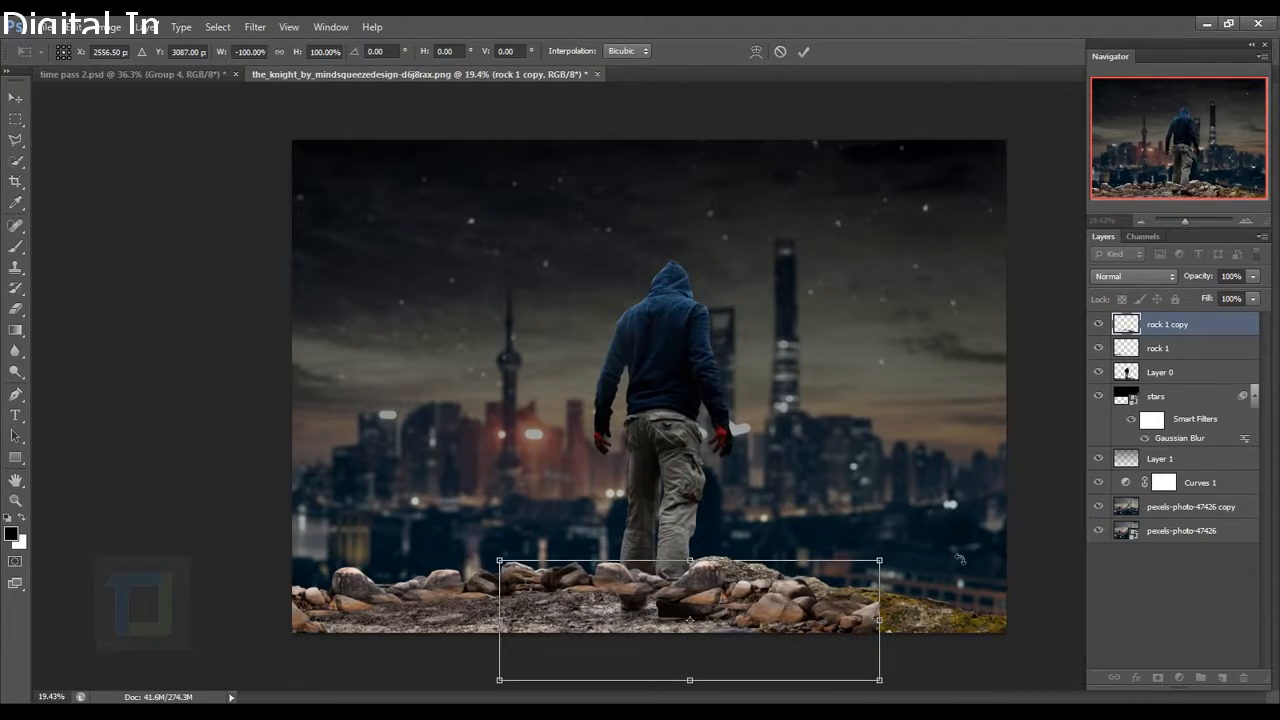
{"action": "left_click_drag", "start_coordinate": [930, 509], "coordinate": [935, 452]}
{"action": "left_click_drag", "start_coordinate": [782, 594], "coordinate": [801, 572]}
{"action": "left_click", "coordinate": [803, 51]}
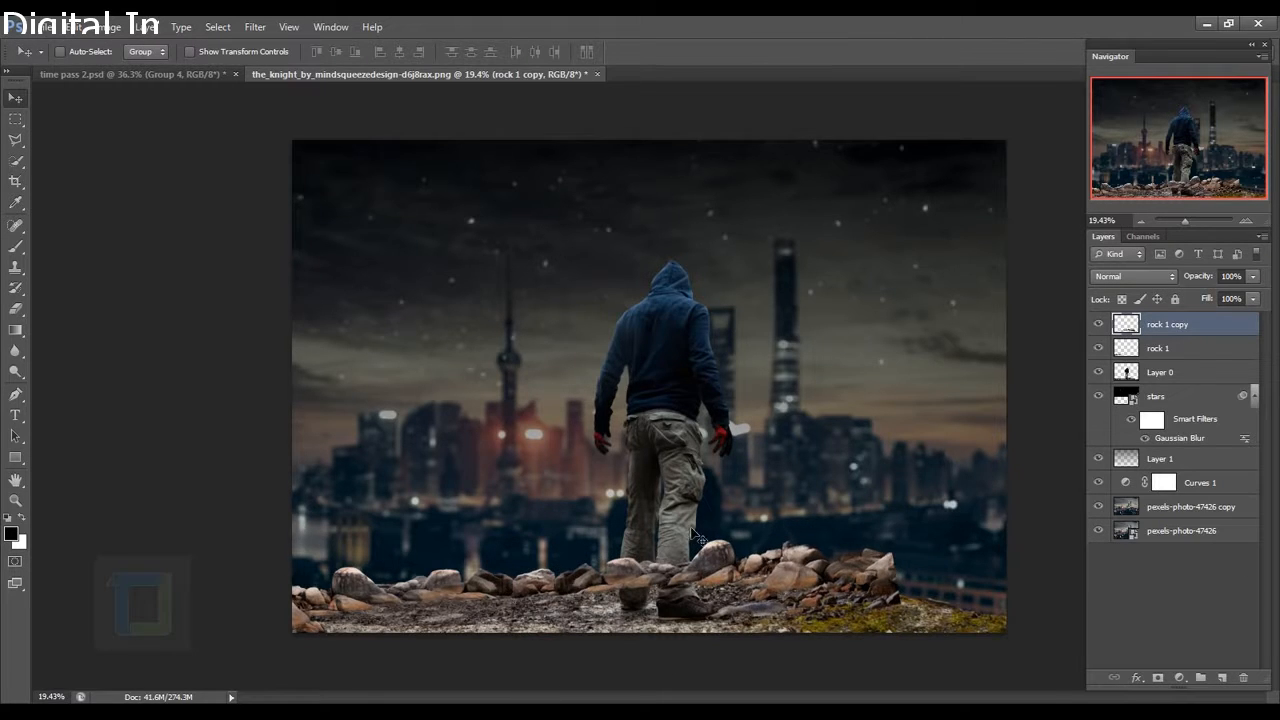
{"action": "scroll", "coordinate": [692, 525], "scroll_direction": "up", "scroll_amount": 4}
{"action": "left_click_drag", "start_coordinate": [704, 517], "coordinate": [611, 401]}
Make another rock copy, move it to the ledge's right edge and mirror it horizontally.
{"action": "scroll", "coordinate": [611, 401], "scroll_direction": "down", "scroll_amount": 3}
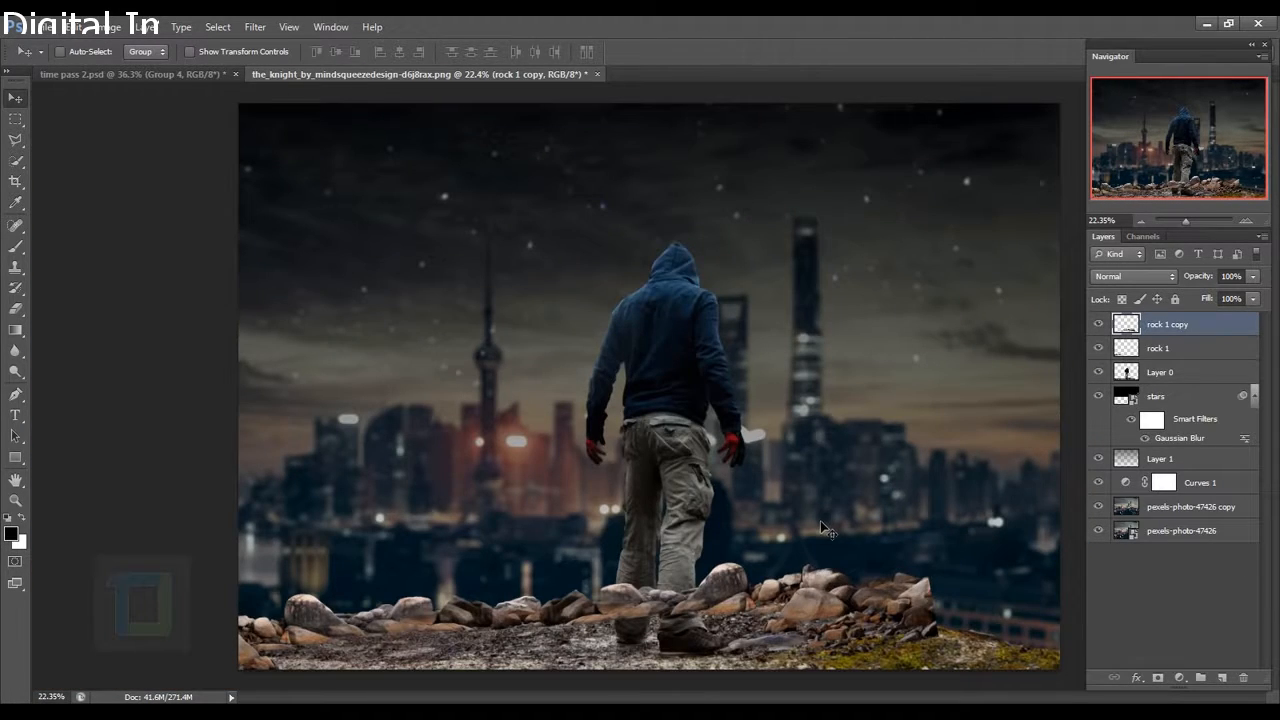
{"action": "scroll", "coordinate": [820, 528], "scroll_direction": "down", "scroll_amount": 2}
{"action": "scroll", "coordinate": [826, 530], "scroll_direction": "up", "scroll_amount": 1}
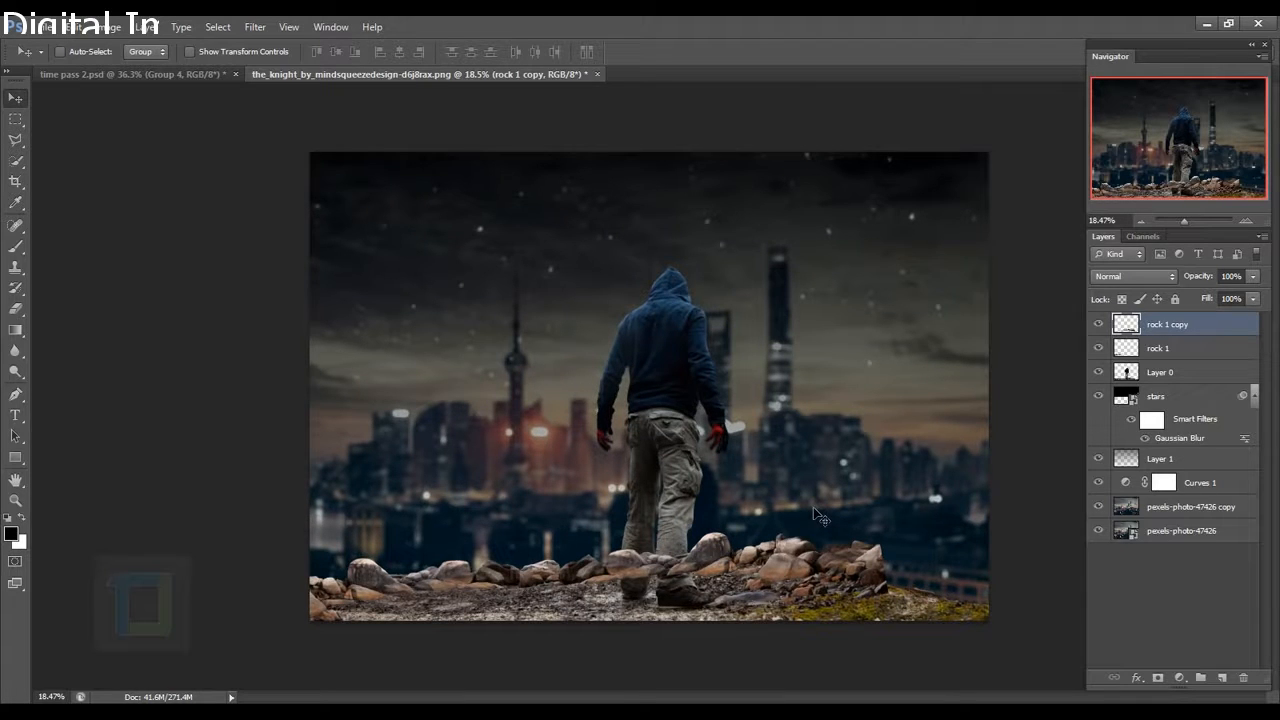
{"action": "left_click", "coordinate": [826, 530], "text": "alt"}
{"action": "left_click_drag", "start_coordinate": [782, 578], "coordinate": [940, 584]}
{"action": "key", "text": "ctrl+t"}
{"action": "right_click", "coordinate": [899, 596]}
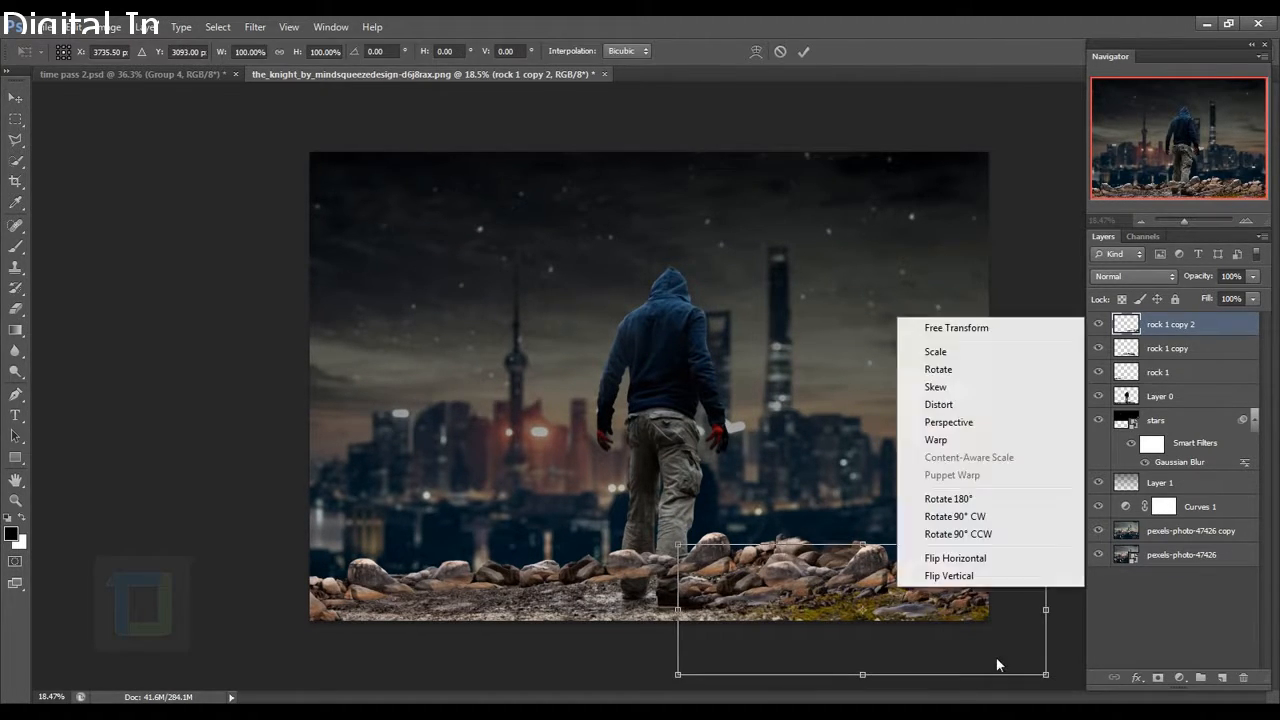
{"action": "left_click", "coordinate": [986, 560]}
Tilt the new copy slightly, flip it back, fine-tune its right-edge position and commit.
{"action": "left_click_drag", "start_coordinate": [930, 515], "coordinate": [992, 421]}
{"action": "left_click_drag", "start_coordinate": [869, 573], "coordinate": [975, 568]}
{"action": "right_click", "coordinate": [881, 579]}
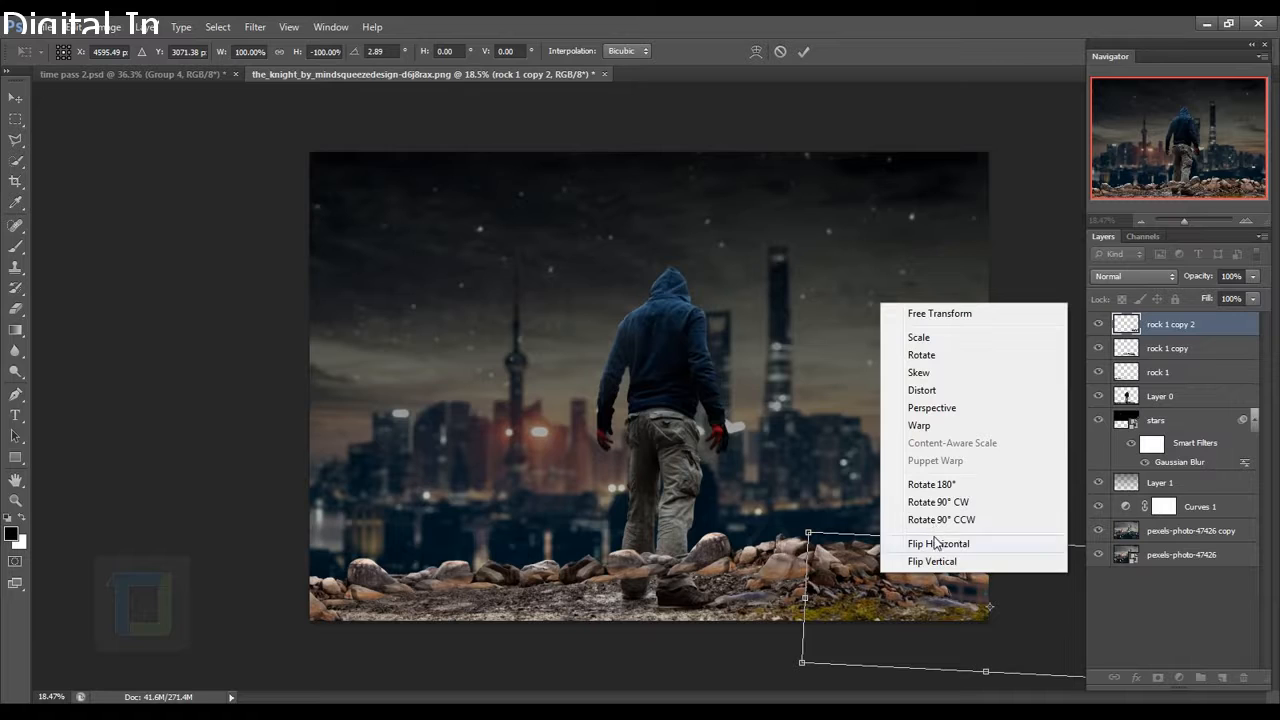
{"action": "left_click", "coordinate": [934, 537]}
{"action": "left_click_drag", "start_coordinate": [887, 582], "coordinate": [880, 573]}
{"action": "left_click_drag", "start_coordinate": [924, 463], "coordinate": [958, 457]}
{"action": "left_click_drag", "start_coordinate": [866, 579], "coordinate": [879, 602]}
{"action": "scroll", "coordinate": [879, 602], "scroll_direction": "up", "scroll_amount": 4}
{"action": "left_click_drag", "start_coordinate": [744, 460], "coordinate": [729, 469]}
{"action": "left_click", "coordinate": [803, 51]}
{"action": "scroll", "coordinate": [757, 533], "scroll_direction": "down", "scroll_amount": 3}
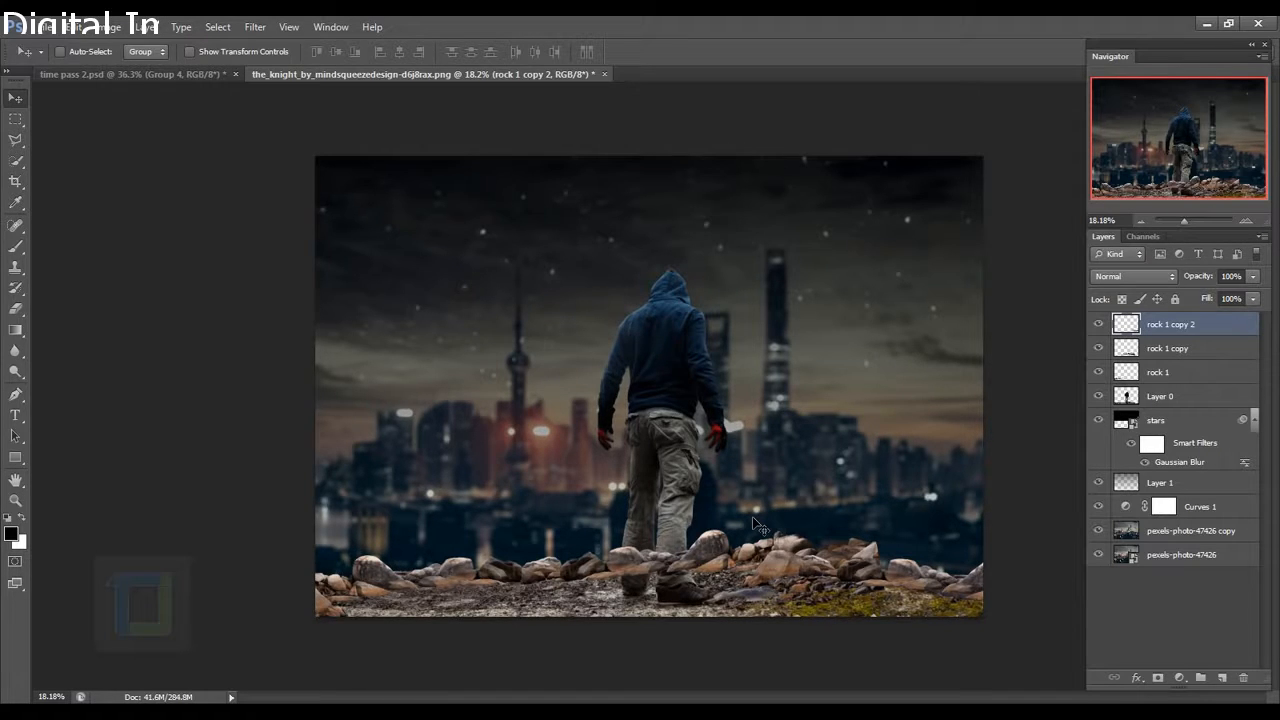
Show rock 1 and rock 1 copy, select rock 1 copy, and add a layer mask to it.
{"action": "left_click", "coordinate": [1157, 373]}
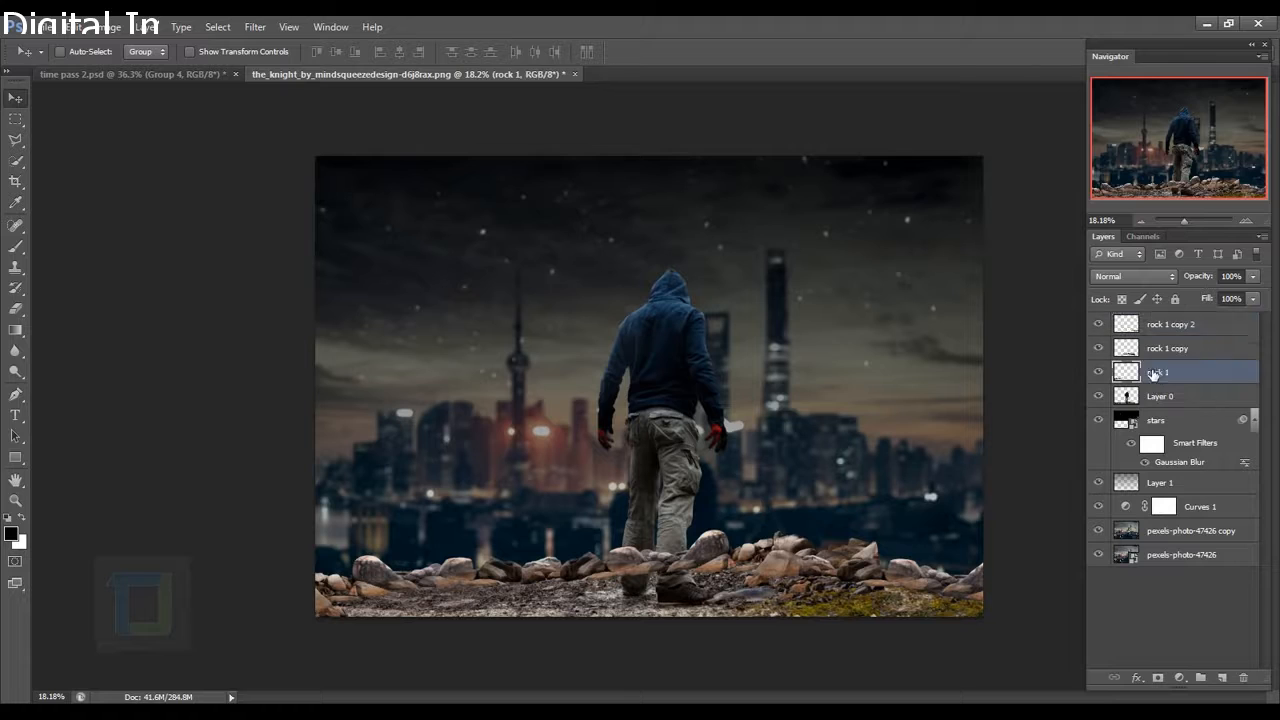
{"action": "left_click_drag", "start_coordinate": [1099, 325], "coordinate": [1099, 373]}
{"action": "left_click", "coordinate": [1099, 373]}
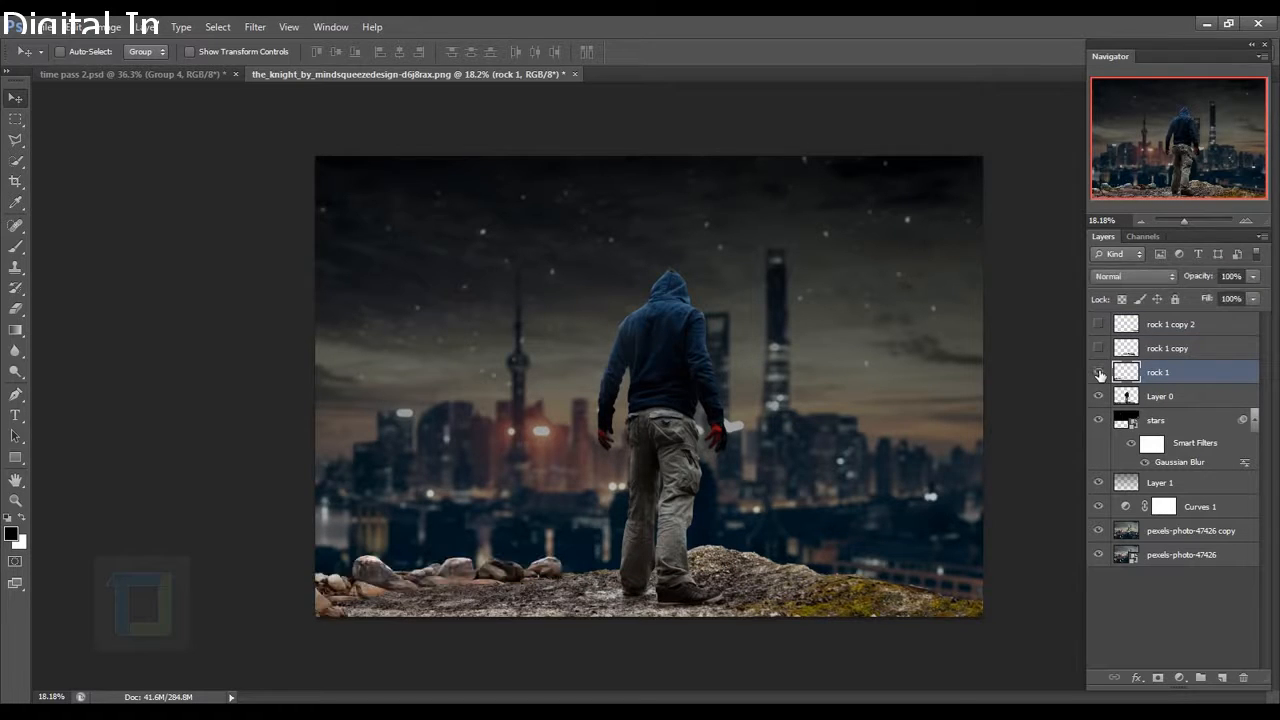
{"action": "left_click", "coordinate": [1099, 348]}
{"action": "left_click", "coordinate": [1152, 350]}
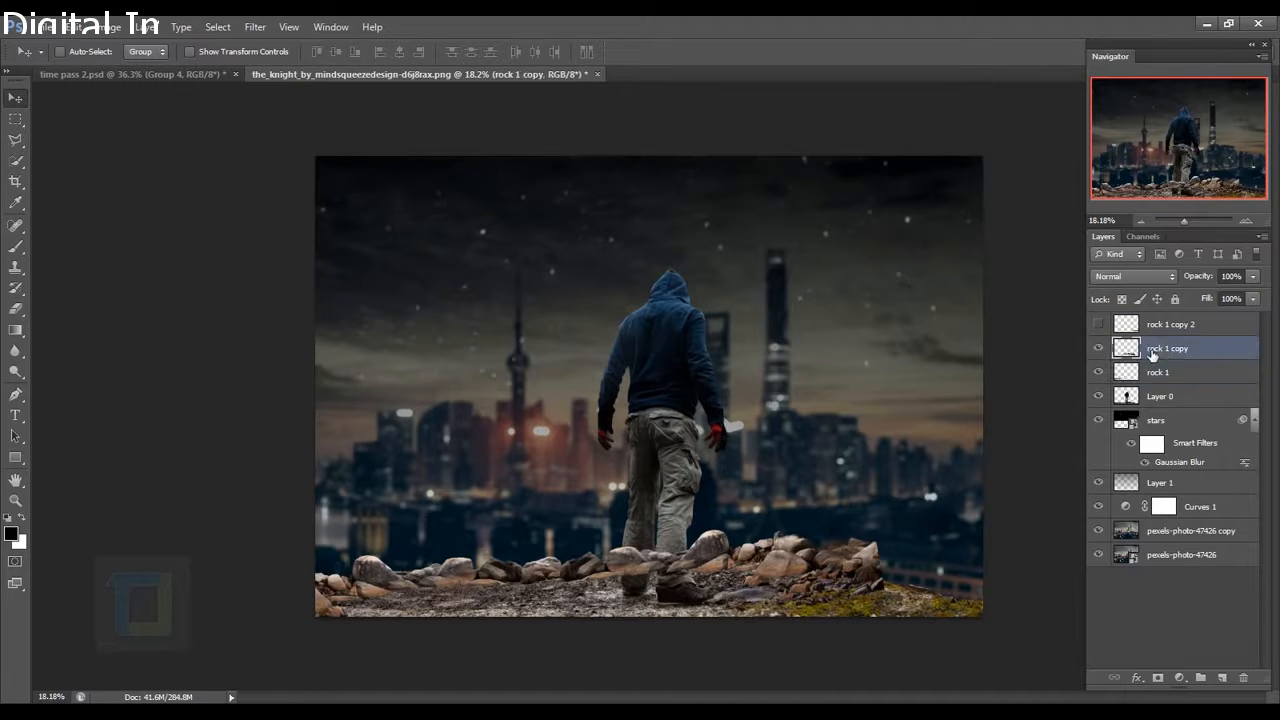
{"action": "left_click", "coordinate": [1099, 349]}
{"action": "left_click", "coordinate": [1099, 349]}
{"action": "scroll", "coordinate": [641, 533], "scroll_direction": "up", "scroll_amount": 8}
{"action": "left_click_drag", "start_coordinate": [704, 593], "coordinate": [679, 467]}
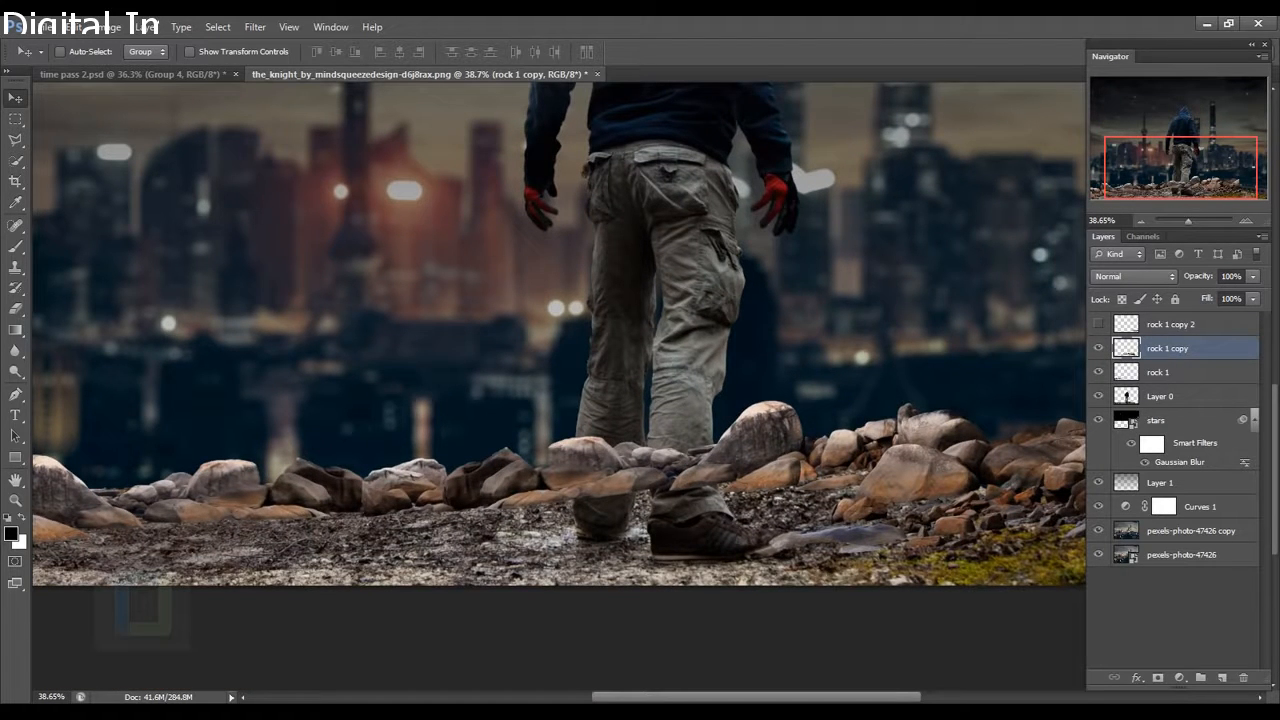
{"action": "left_click", "coordinate": [1158, 678]}
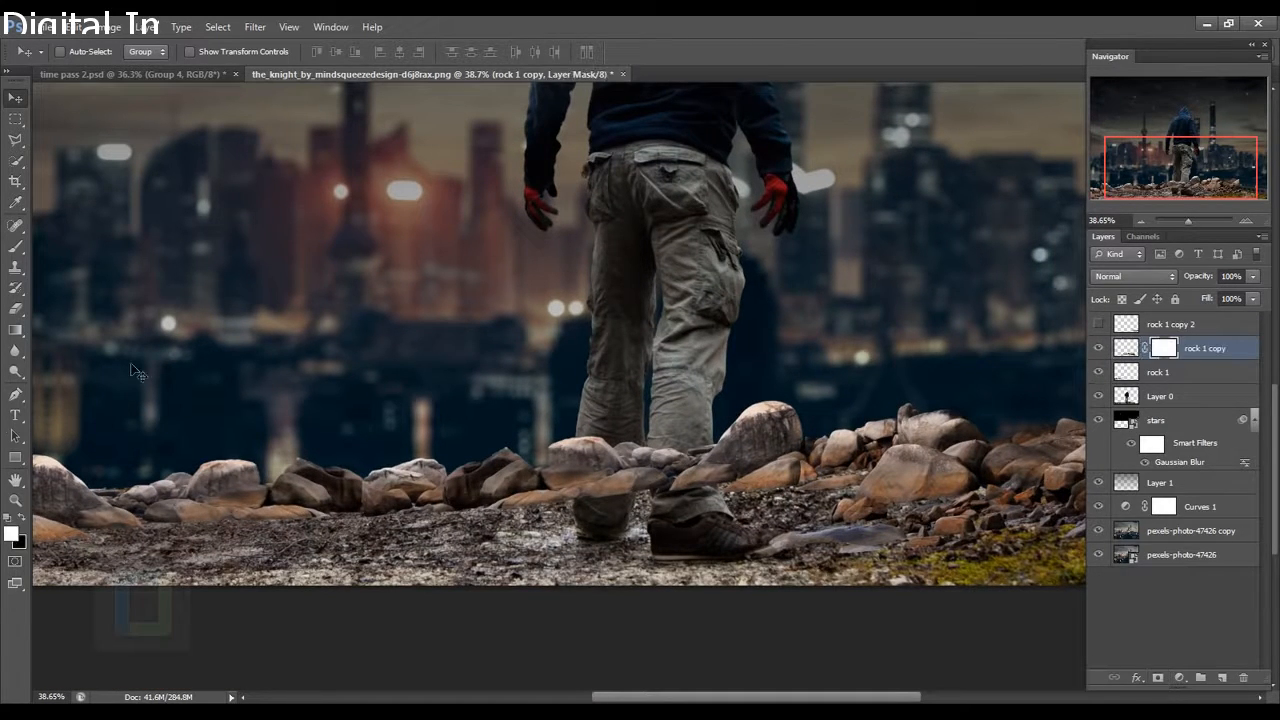
Set up a soft round black brush at about 150 px.
{"action": "left_click", "coordinate": [15, 246]}
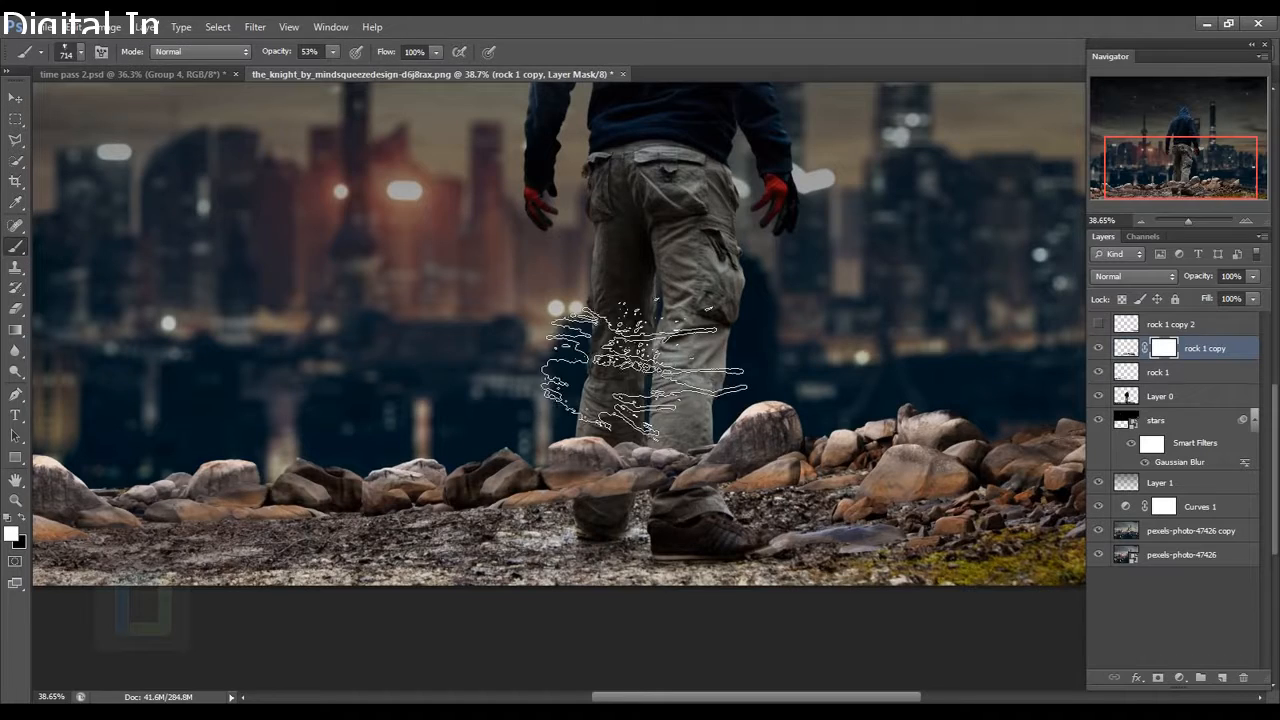
{"action": "left_click", "coordinate": [80, 52]}
{"action": "left_click", "coordinate": [49, 197]}
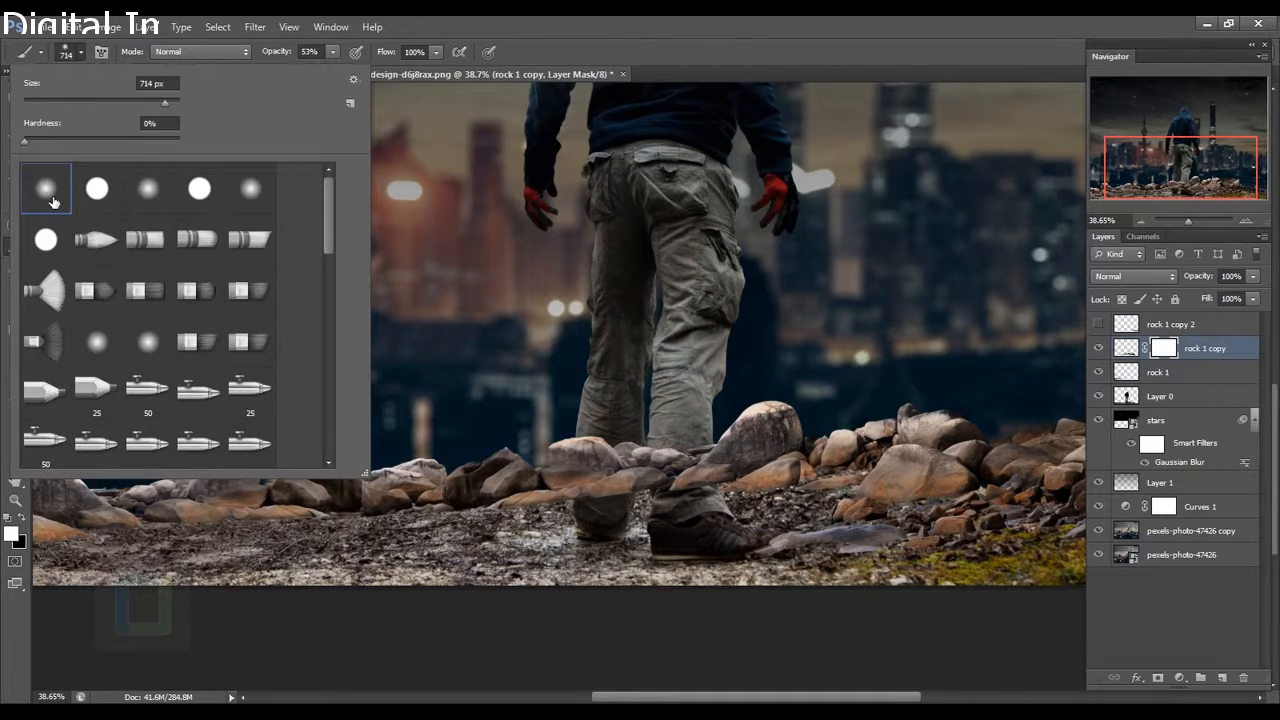
{"action": "left_click", "coordinate": [803, 19]}
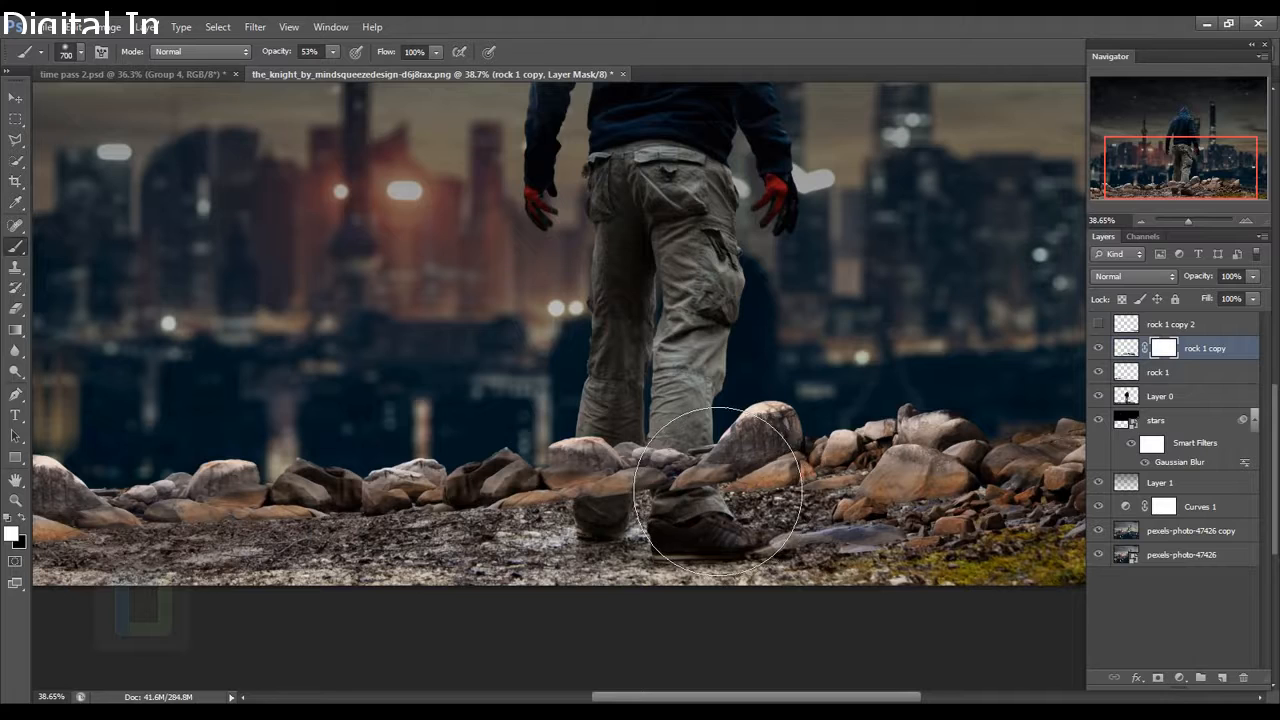
{"action": "key", "text": "bracketleft"}
{"action": "key", "text": "bracketleft"}
{"action": "key", "text": "bracketleft"}
{"action": "key", "text": "bracketleft"}
{"action": "key", "text": "bracketleft"}
{"action": "key", "text": "bracketleft"}
{"action": "key", "text": "bracketleft"}
{"action": "key", "text": "bracketleft"}
{"action": "key", "text": "bracketleft"}
{"action": "key", "text": "bracketleft"}
{"action": "key", "text": "bracketleft"}
{"action": "scroll", "coordinate": [634, 460], "scroll_direction": "up", "scroll_amount": 4}
{"action": "key", "text": "bracketright"}
{"action": "key", "text": "bracketright"}
{"action": "key", "text": "bracketright"}
{"action": "key", "text": "bracketright"}
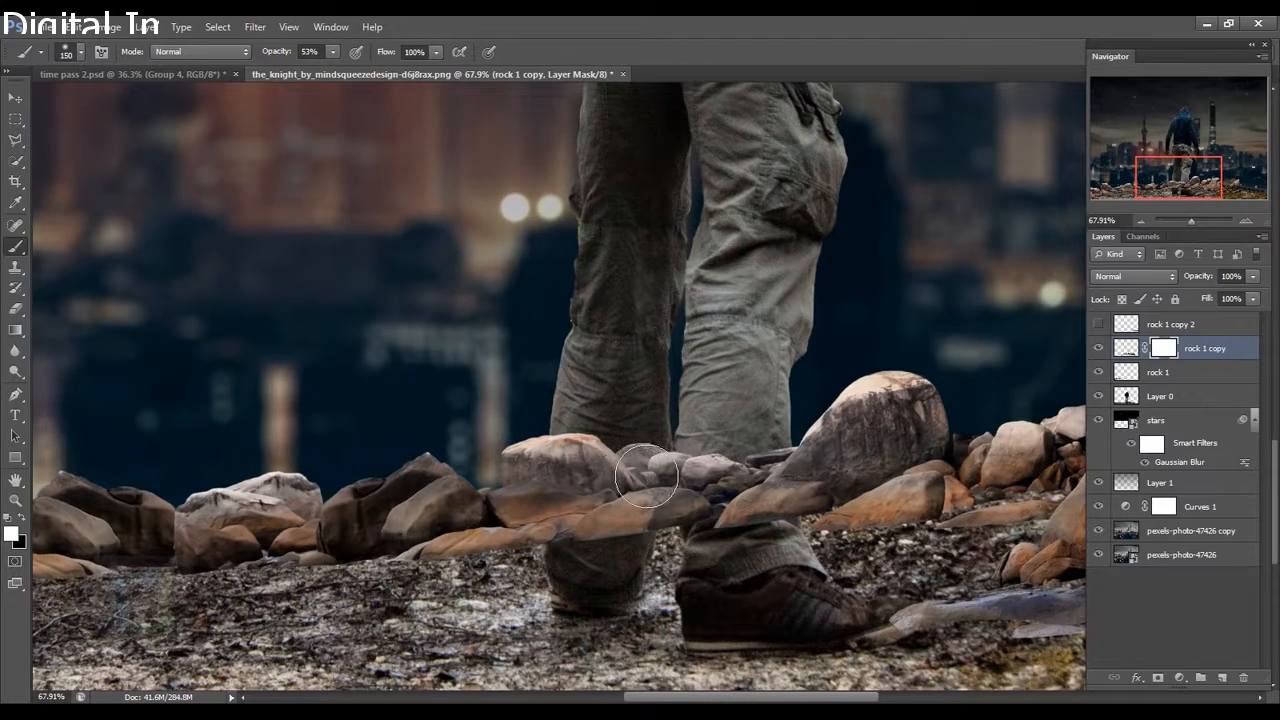
{"action": "left_click", "coordinate": [22, 518]}
{"action": "key", "text": "bracketleft"}
{"action": "key", "text": "bracketleft"}
Mask out the rocks overlapping the left leg, softening the brush hardness.
{"action": "left_click_drag", "start_coordinate": [646, 473], "coordinate": [636, 506]}
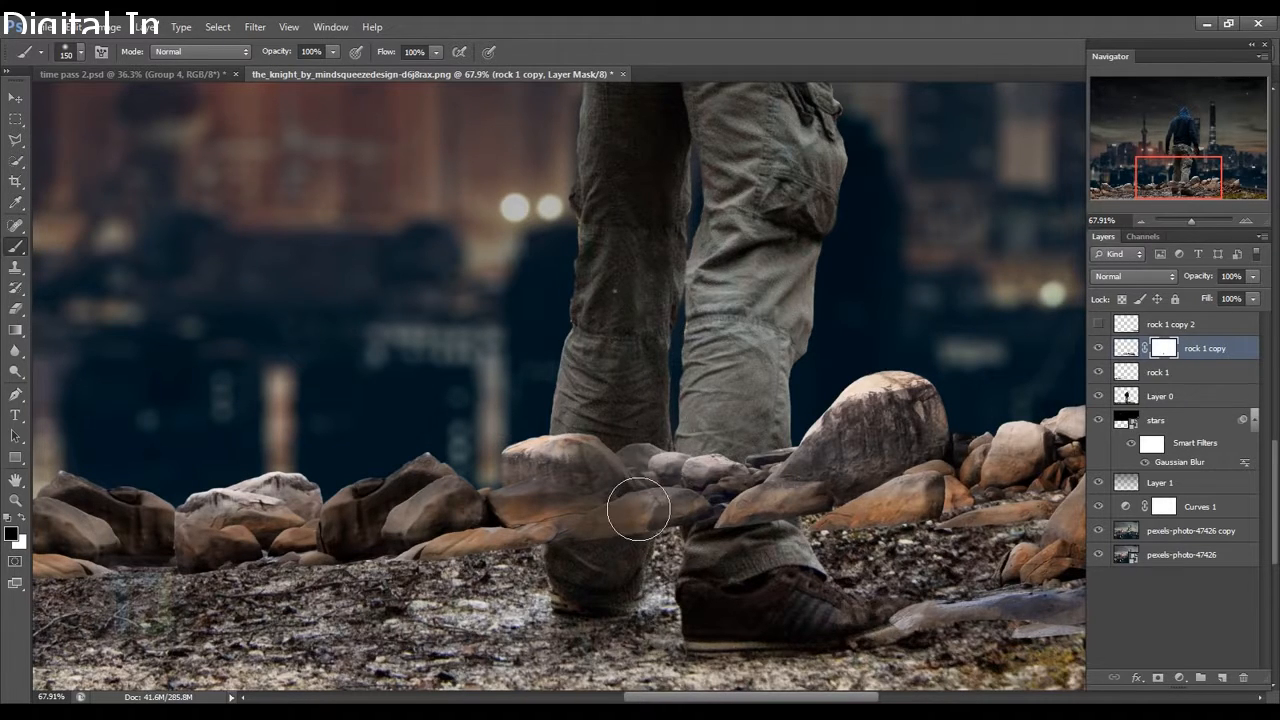
{"action": "right_click", "coordinate": [638, 508]}
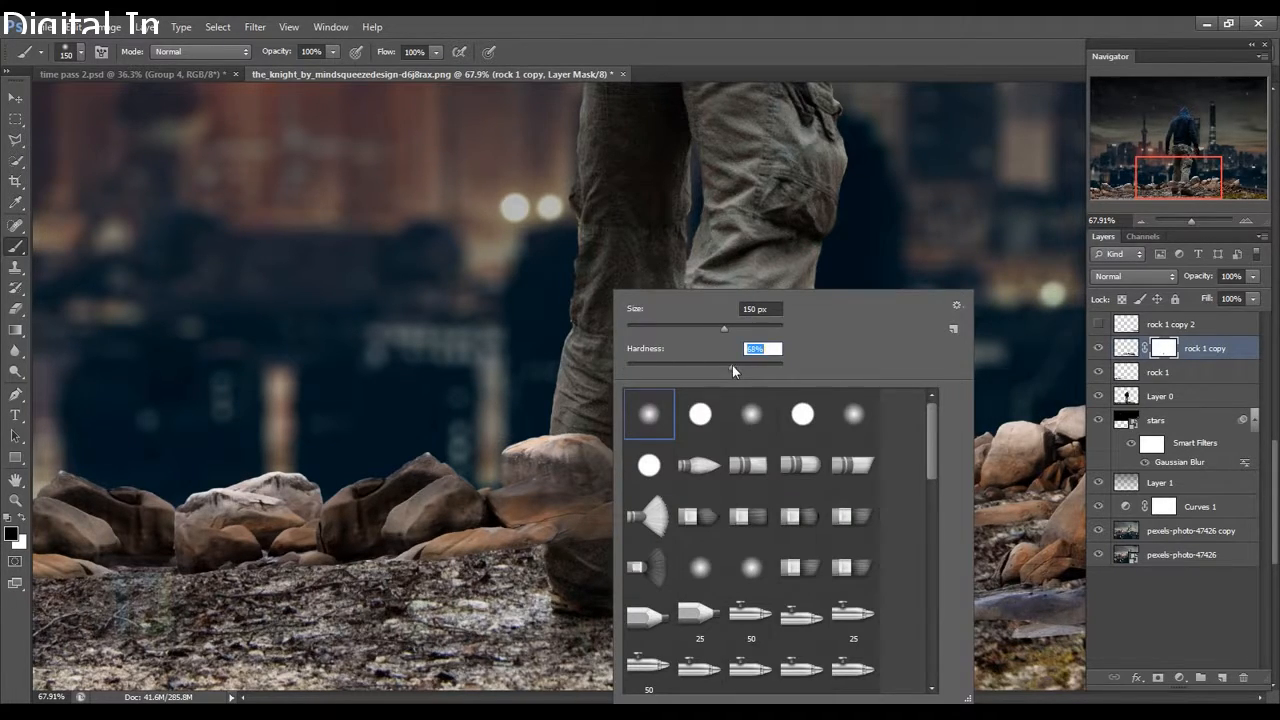
{"action": "key", "text": "Return"}
{"action": "key", "text": "Return"}
{"action": "mouse_move", "coordinate": [576, 414]}
{"action": "left_mouse_down"}
{"action": "mouse_move", "coordinate": [640, 509]}
{"action": "mouse_move", "coordinate": [654, 474]}
{"action": "mouse_move", "coordinate": [644, 540]}
{"action": "mouse_move", "coordinate": [666, 491]}
{"action": "mouse_move", "coordinate": [677, 551]}
{"action": "mouse_move", "coordinate": [738, 470]}
{"action": "mouse_move", "coordinate": [764, 566]}
{"action": "mouse_move", "coordinate": [777, 500]}
{"action": "mouse_move", "coordinate": [786, 509]}
{"action": "mouse_move", "coordinate": [791, 529]}
{"action": "mouse_move", "coordinate": [618, 582]}
{"action": "left_mouse_up"}
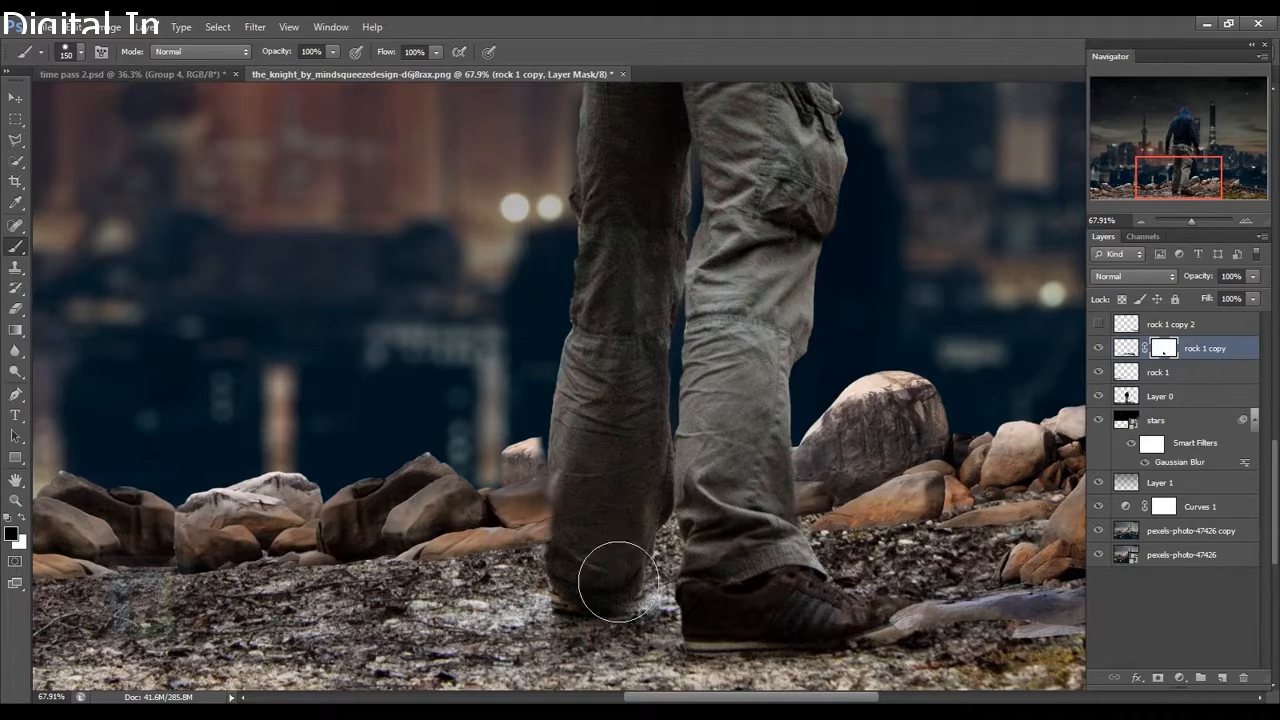
{"action": "scroll", "coordinate": [671, 617], "scroll_direction": "down", "scroll_amount": 3}
{"action": "scroll", "coordinate": [671, 570], "scroll_direction": "up", "scroll_amount": 5}
Restore rock detail beside the left leg in white, then hide stray rock in black.
{"action": "key", "text": "x"}
{"action": "left_click_drag", "start_coordinate": [611, 506], "coordinate": [611, 480]}
{"action": "scroll", "coordinate": [640, 520], "scroll_direction": "down", "scroll_amount": 8}
{"action": "scroll", "coordinate": [659, 629], "scroll_direction": "up", "scroll_amount": 3}
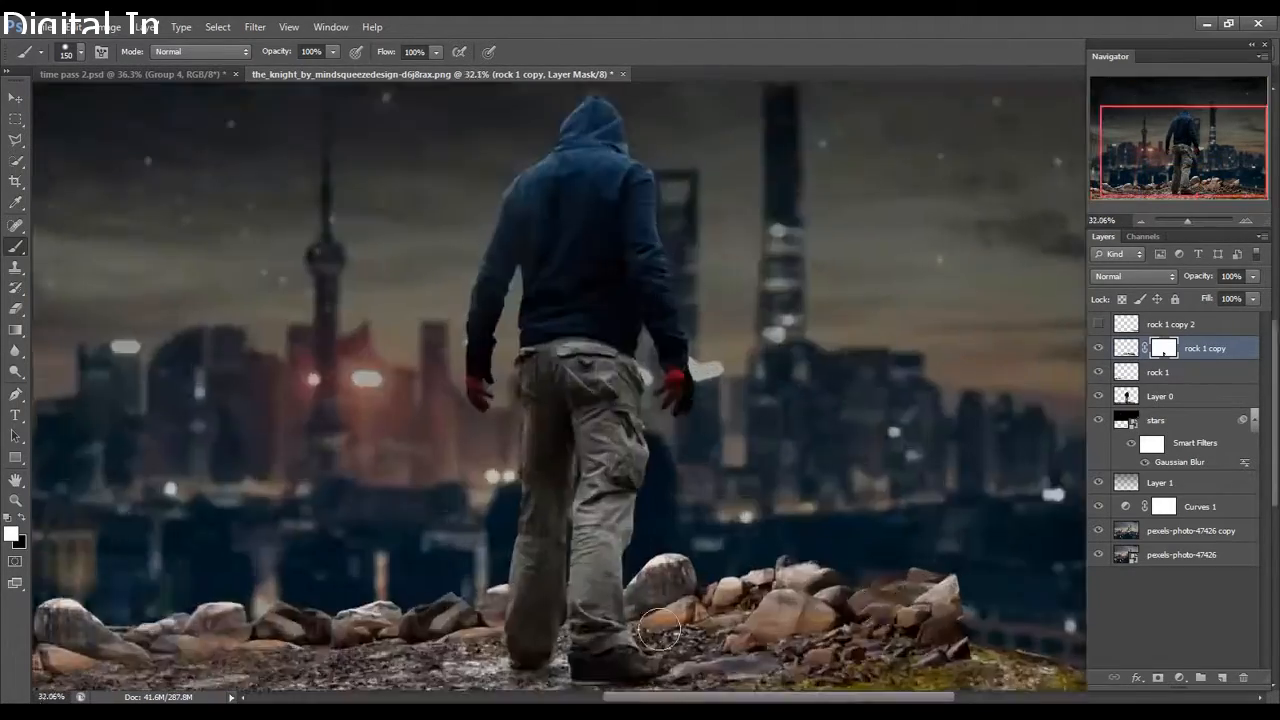
{"action": "scroll", "coordinate": [395, 600], "scroll_direction": "up", "scroll_amount": 5}
{"action": "key", "text": "x"}
{"action": "mouse_move", "coordinate": [618, 415]}
{"action": "left_mouse_down"}
{"action": "mouse_move", "coordinate": [634, 484]}
{"action": "mouse_move", "coordinate": [674, 436]}
{"action": "left_mouse_up"}
{"action": "scroll", "coordinate": [674, 501], "scroll_direction": "down", "scroll_amount": 4}
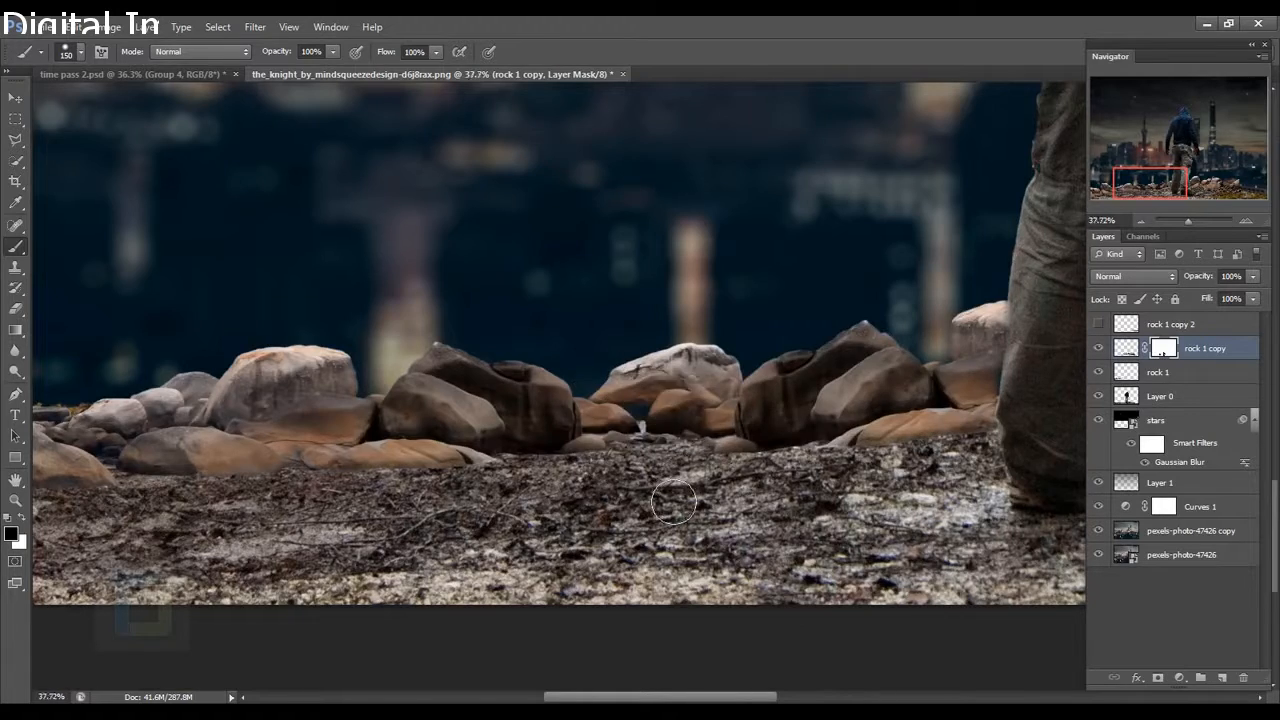
{"action": "scroll", "coordinate": [673, 501], "scroll_direction": "down", "scroll_amount": 3}
{"action": "scroll", "coordinate": [828, 514], "scroll_direction": "up", "scroll_amount": 3}
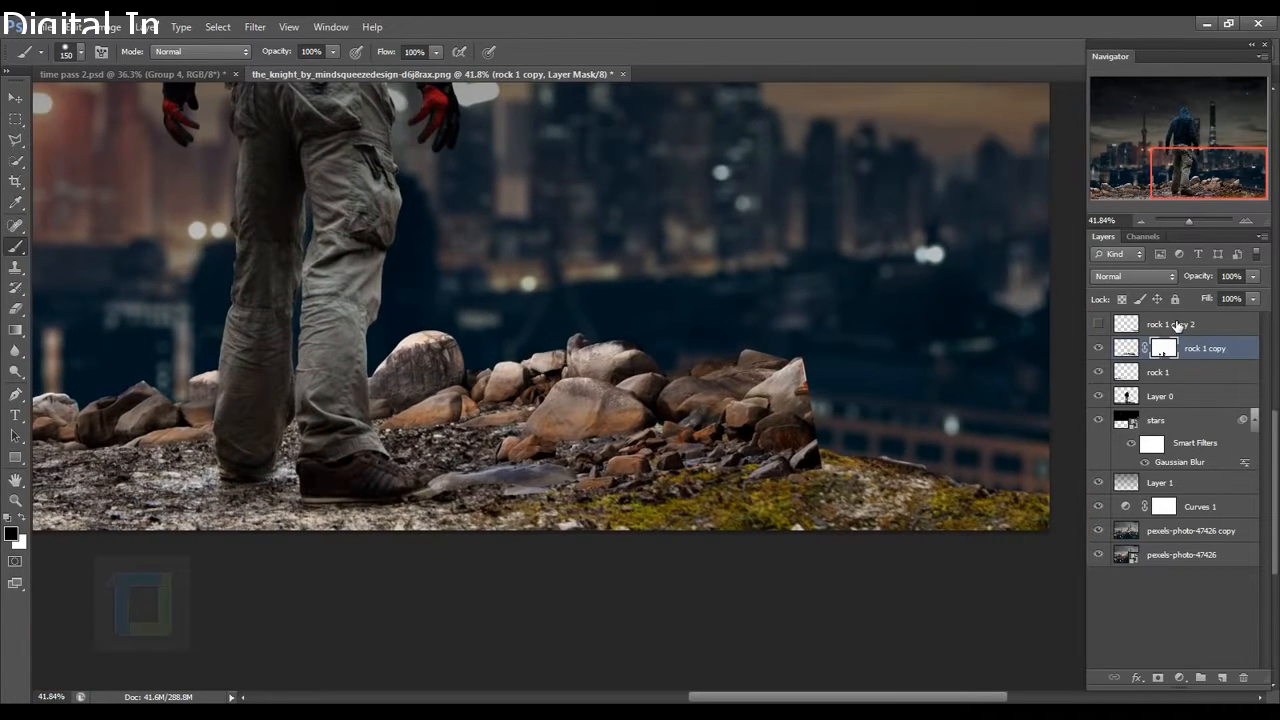
Select and show rock 1 copy 2, undoing an accidental black stroke.
{"action": "left_click", "coordinate": [1176, 326]}
{"action": "left_click", "coordinate": [1100, 325]}
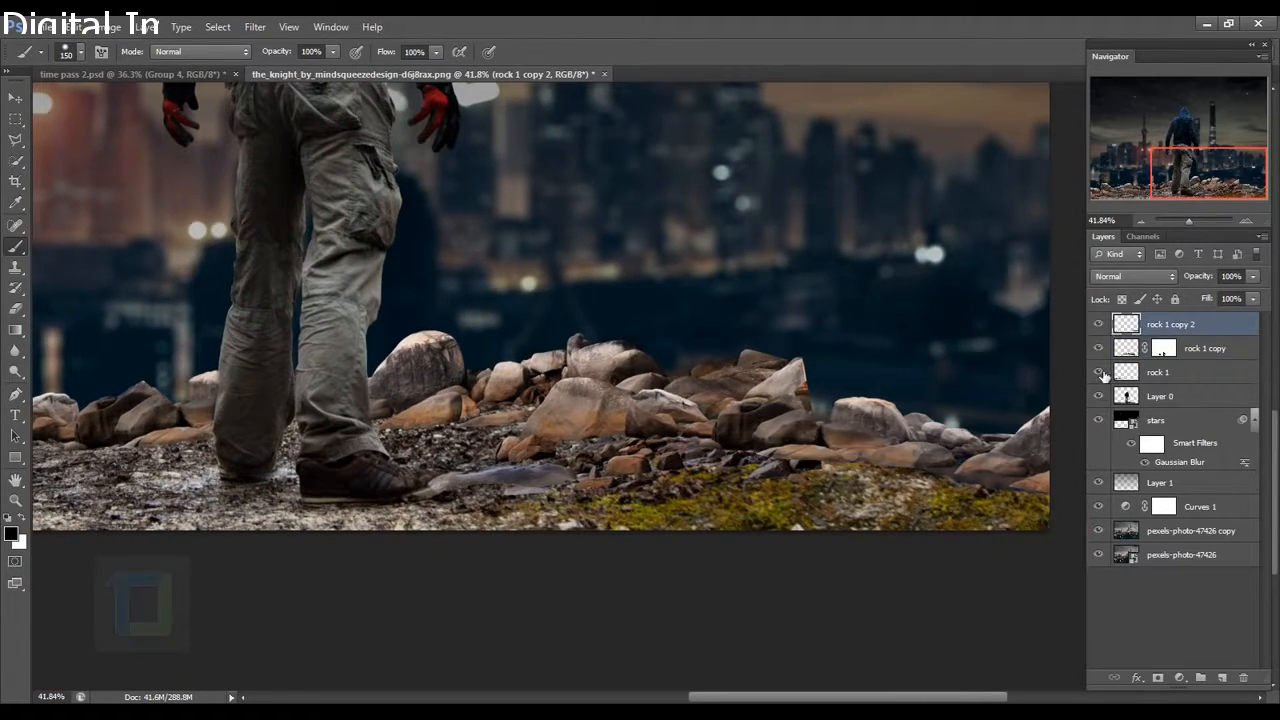
{"action": "left_click", "coordinate": [1099, 325]}
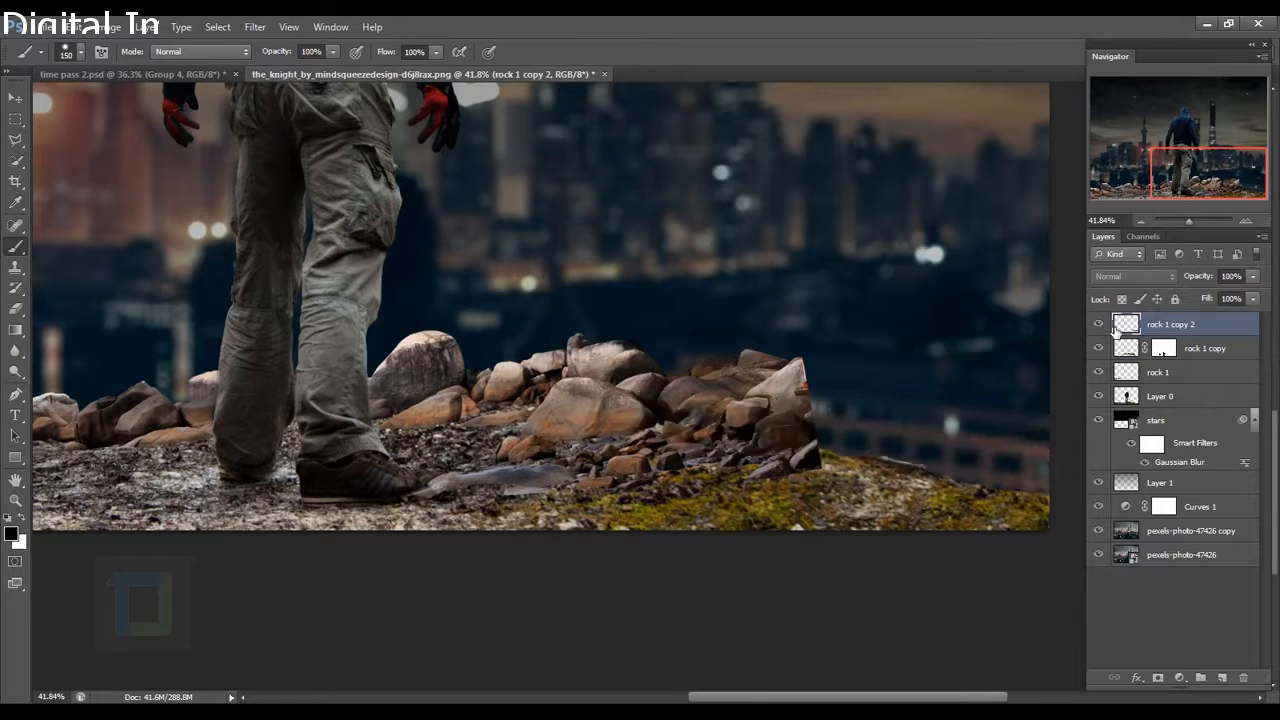
{"action": "left_click", "coordinate": [1099, 325]}
{"action": "left_click_drag", "start_coordinate": [662, 388], "coordinate": [654, 477]}
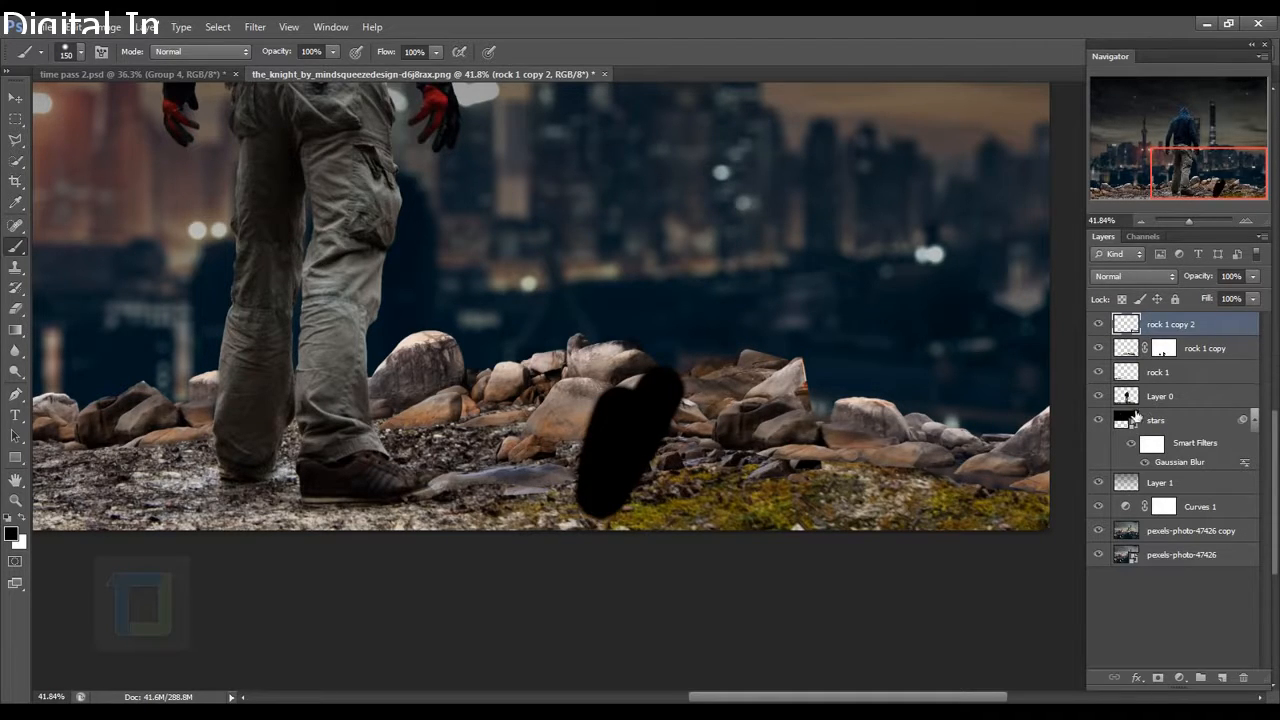
{"action": "key", "text": "ctrl+z"}
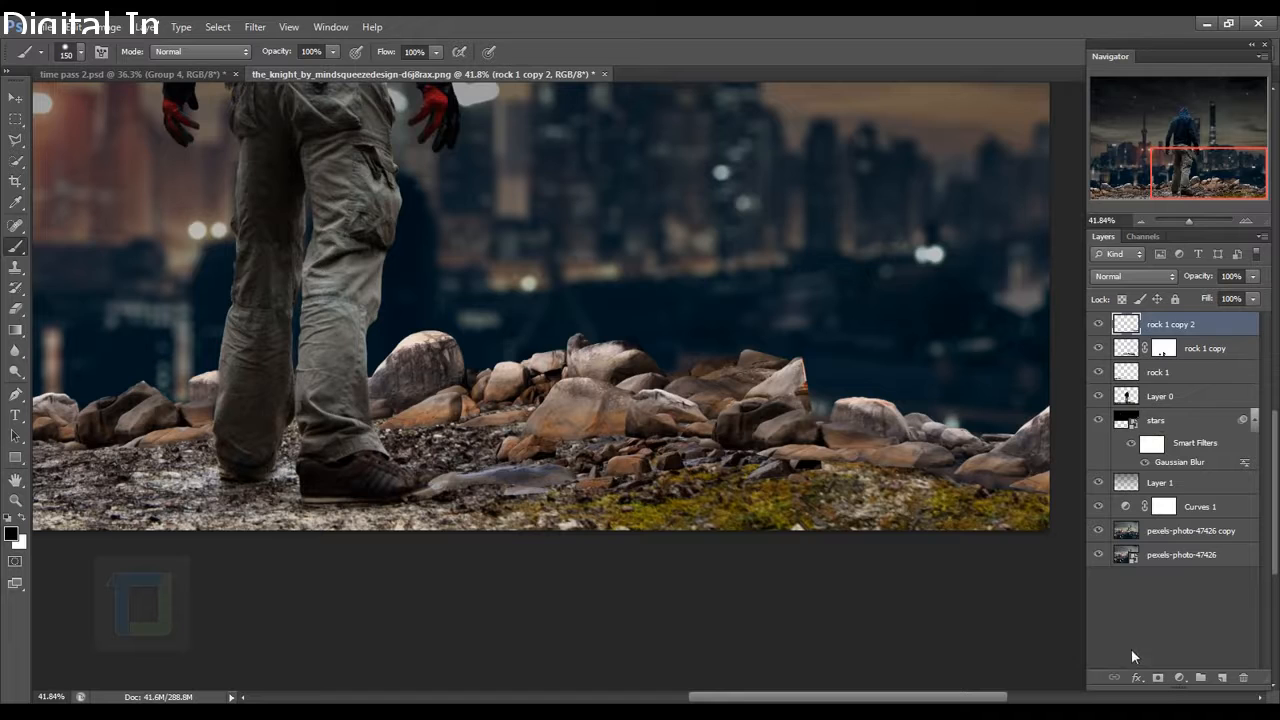
Mask rock 1 copy 2 and paint black to blend its edges into the ledge.
{"action": "left_click", "coordinate": [1159, 677]}
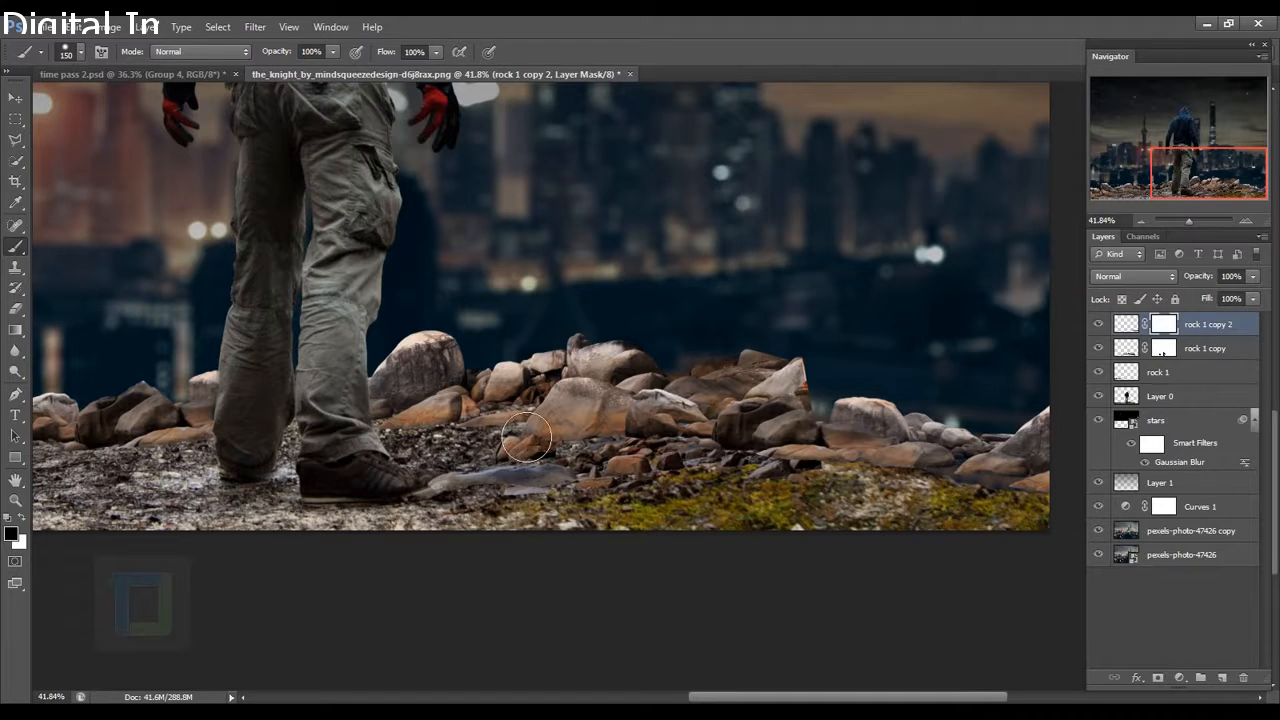
{"action": "left_click_drag", "start_coordinate": [741, 394], "coordinate": [666, 458]}
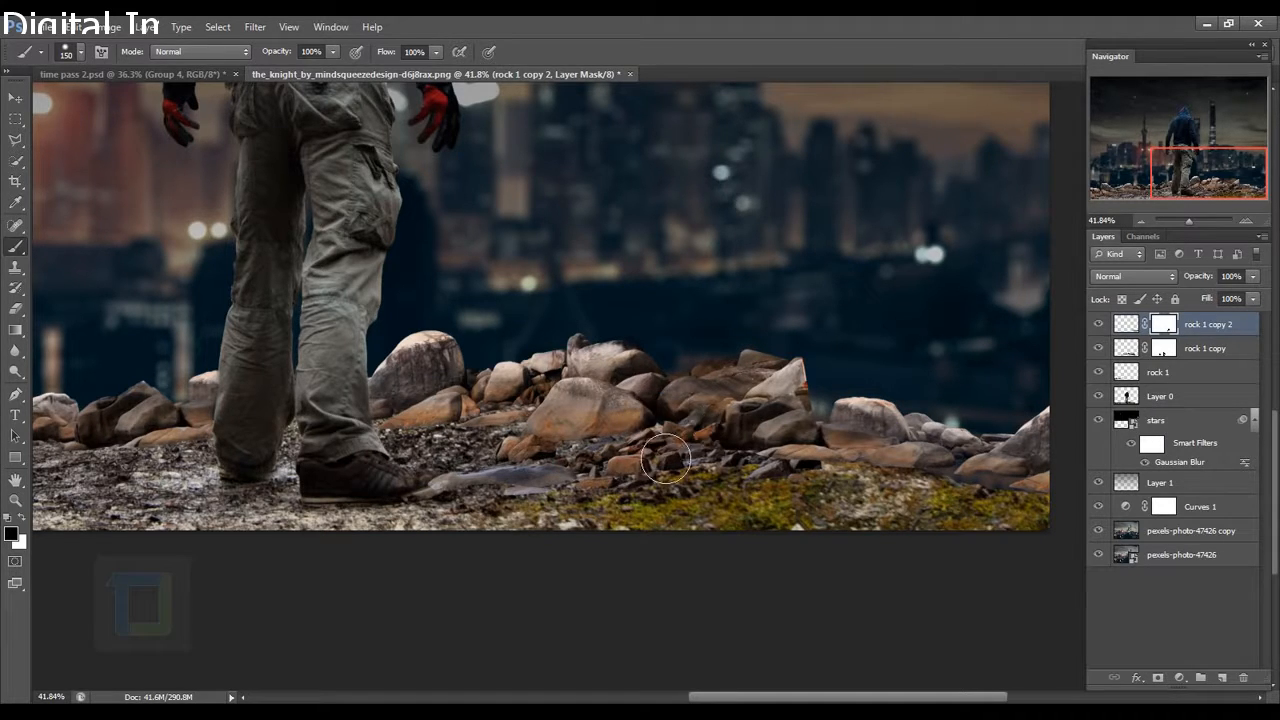
{"action": "scroll", "coordinate": [795, 450], "scroll_direction": "up", "scroll_amount": 5}
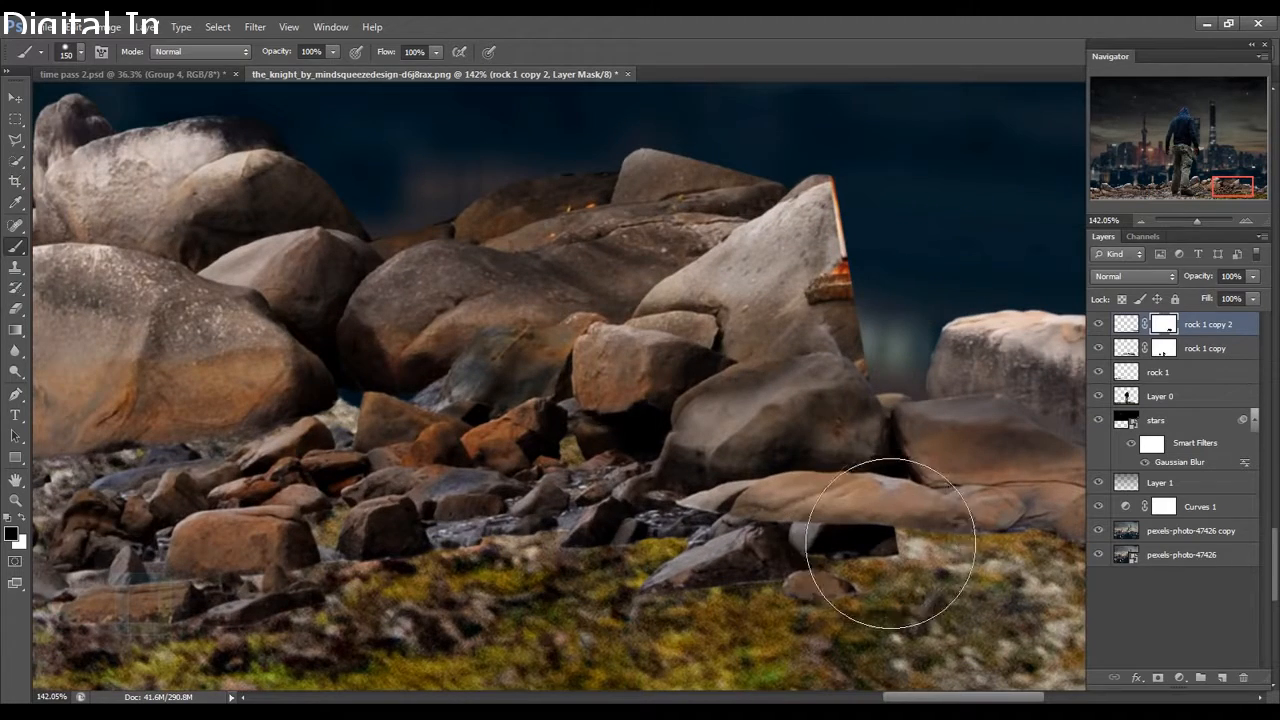
{"action": "scroll", "coordinate": [1009, 440], "scroll_direction": "down", "scroll_amount": 6}
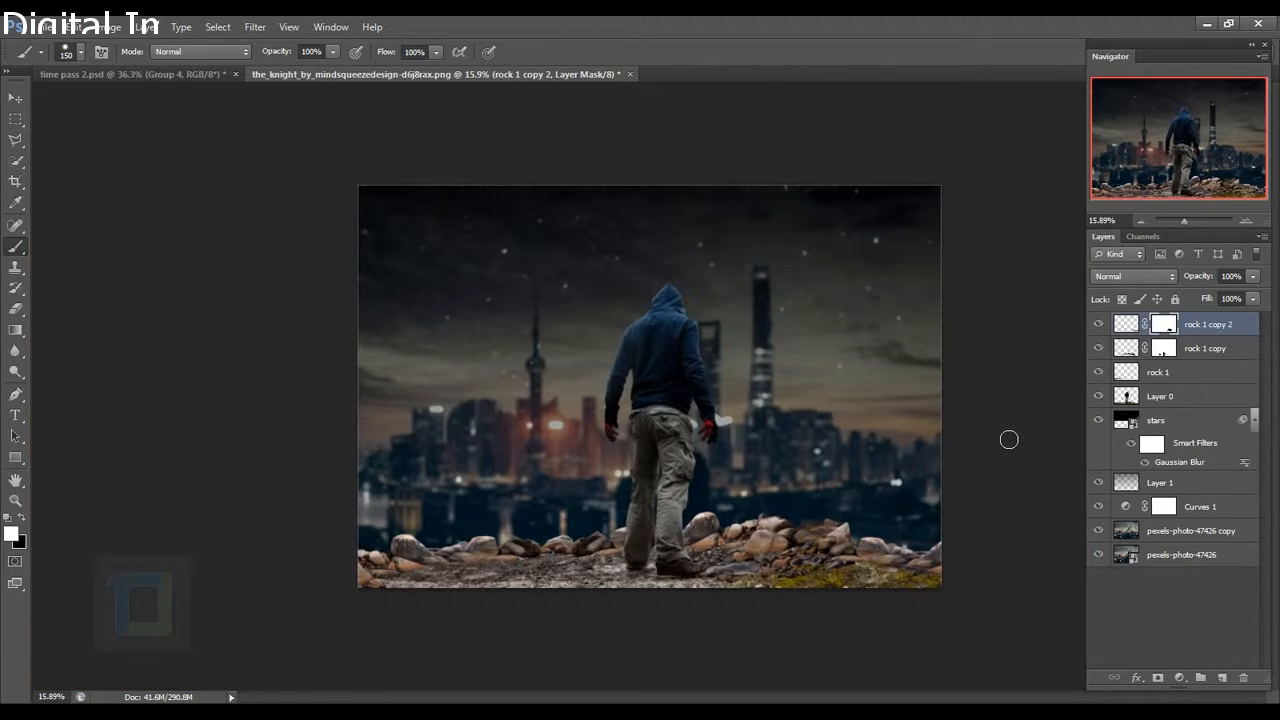
Group the three rock layers into a group named 'rocks'.
{"action": "left_click", "coordinate": [1214, 350], "text": "ctrl"}
{"action": "left_click", "coordinate": [1215, 373], "text": "ctrl"}
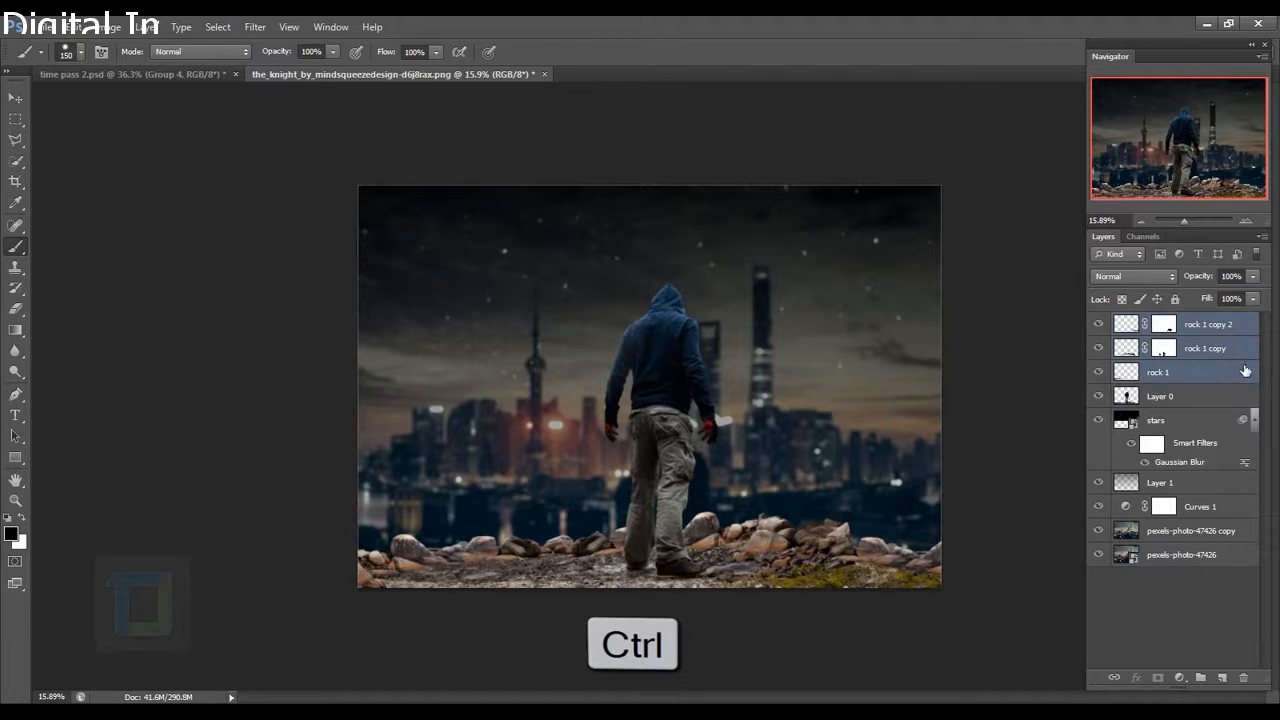
{"action": "key", "text": "ctrl+g"}
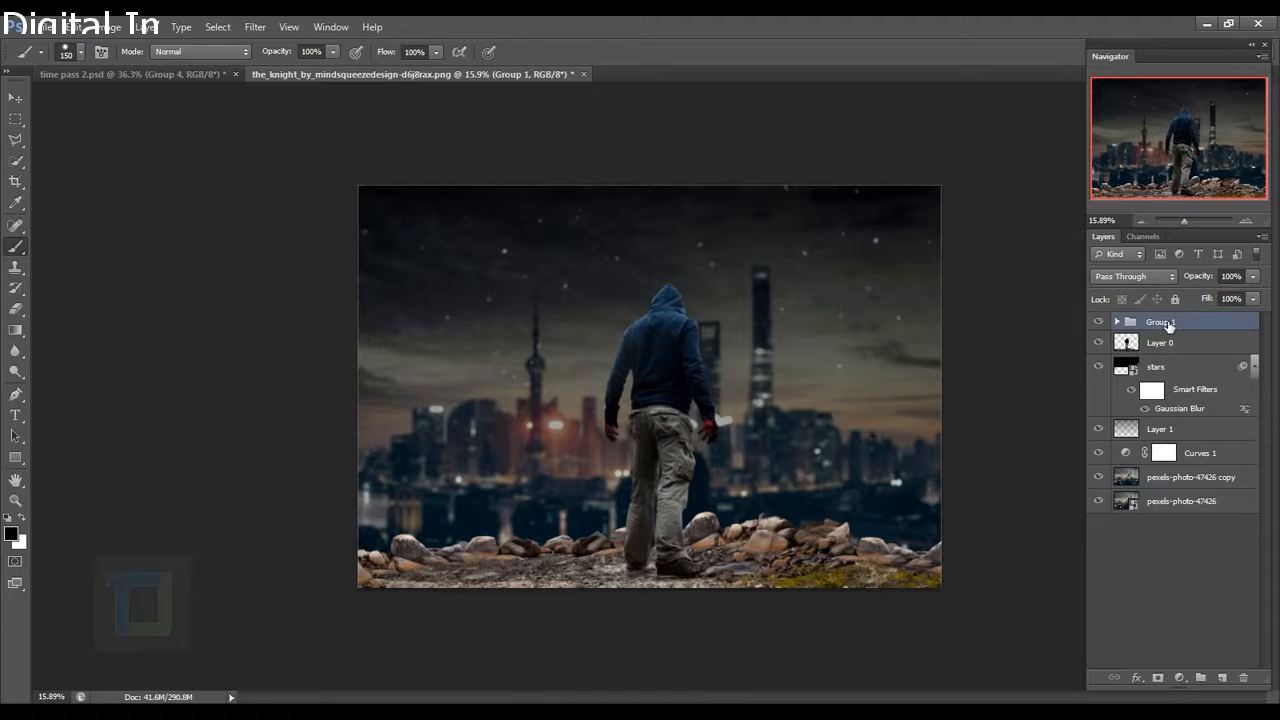
{"action": "double_click", "coordinate": [1160, 322]}
{"action": "type", "text": "rocks"}
{"action": "key", "text": "Return"}
Group Layer 0 with rocks as 'model and rocks' and toggle its visibility to compare.
{"action": "left_click", "coordinate": [1183, 345], "text": "ctrl"}
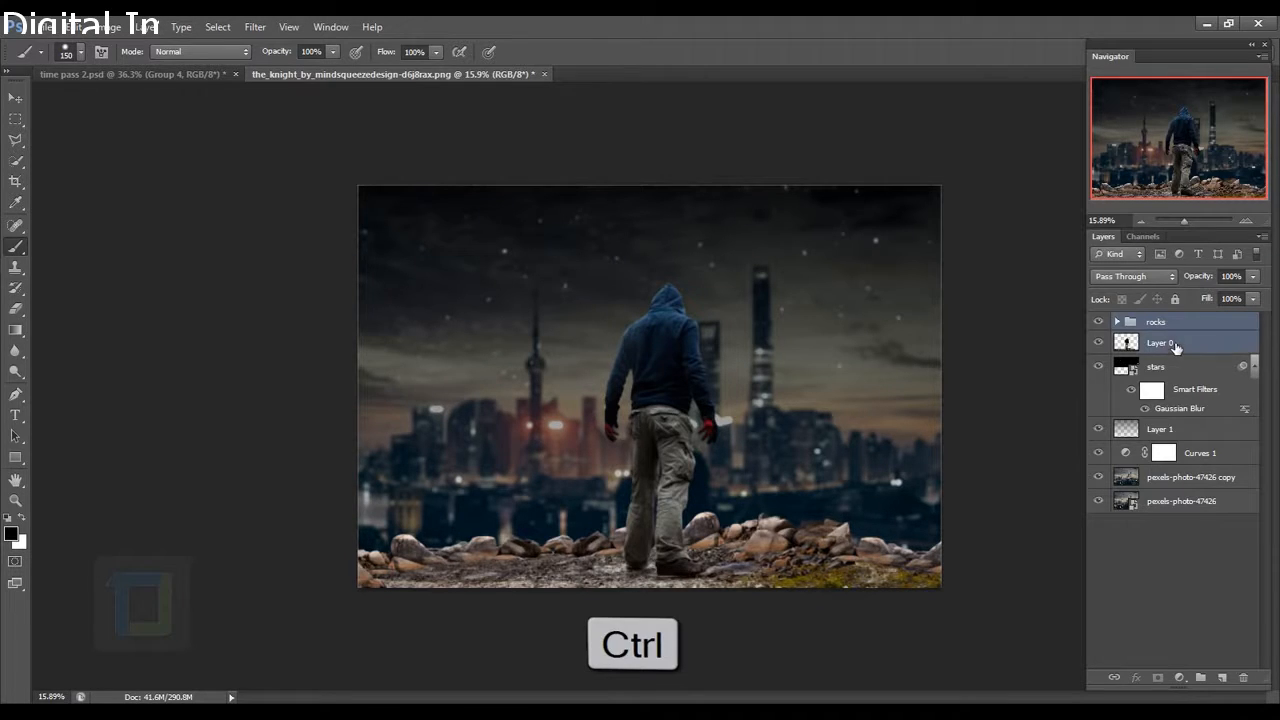
{"action": "key", "text": "ctrl+g"}
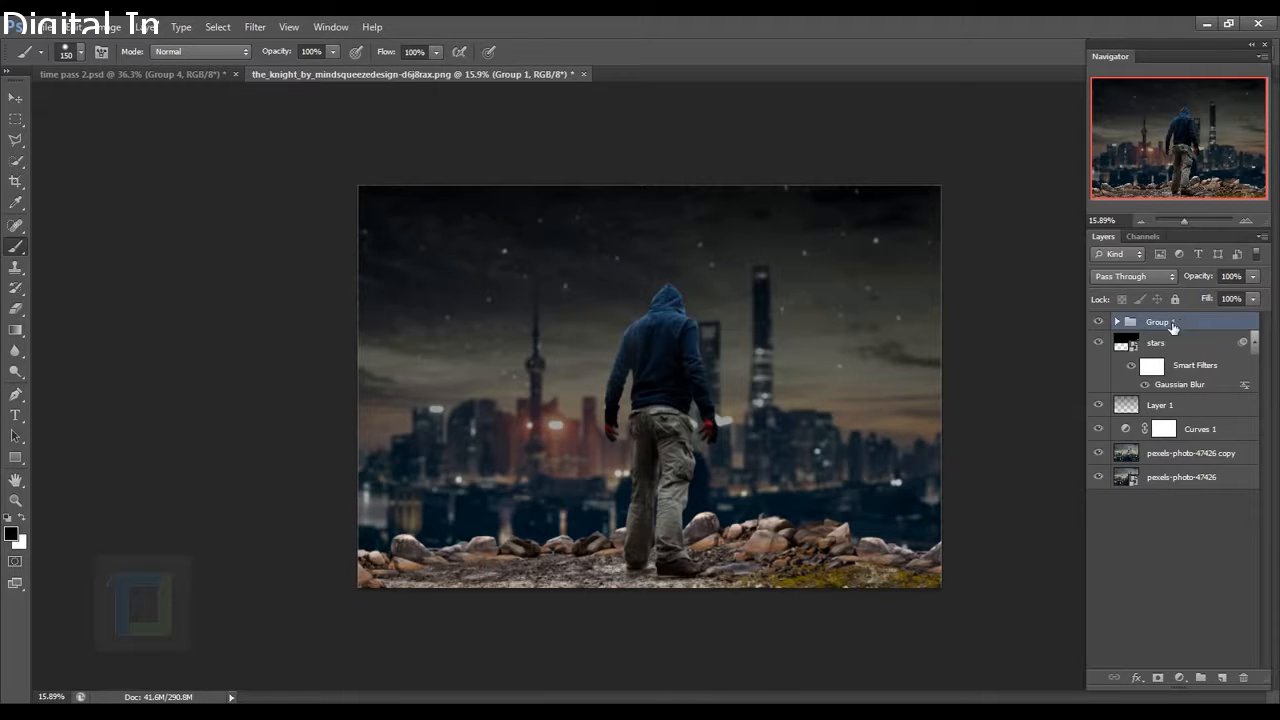
{"action": "double_click", "coordinate": [1172, 323]}
{"action": "type", "text": "model and rocks"}
{"action": "key", "text": "Return"}
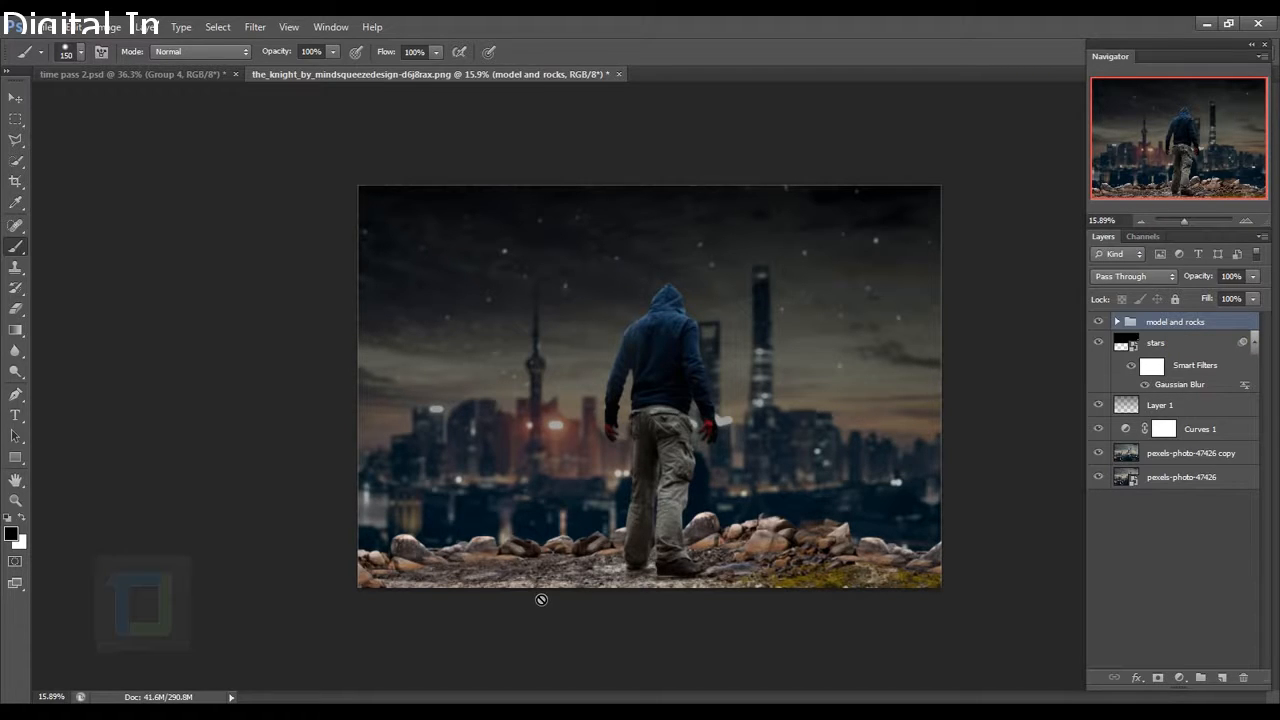
{"action": "left_click", "coordinate": [1099, 321]}
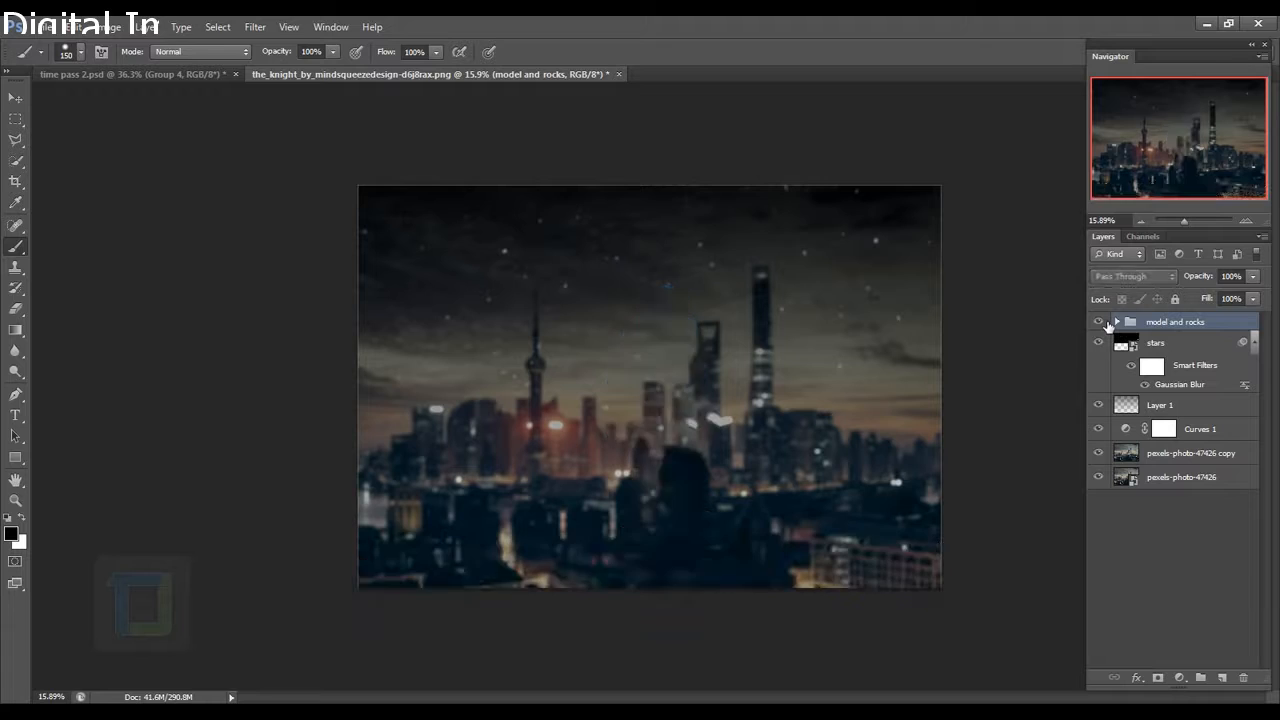
{"action": "left_click", "coordinate": [1099, 321]}
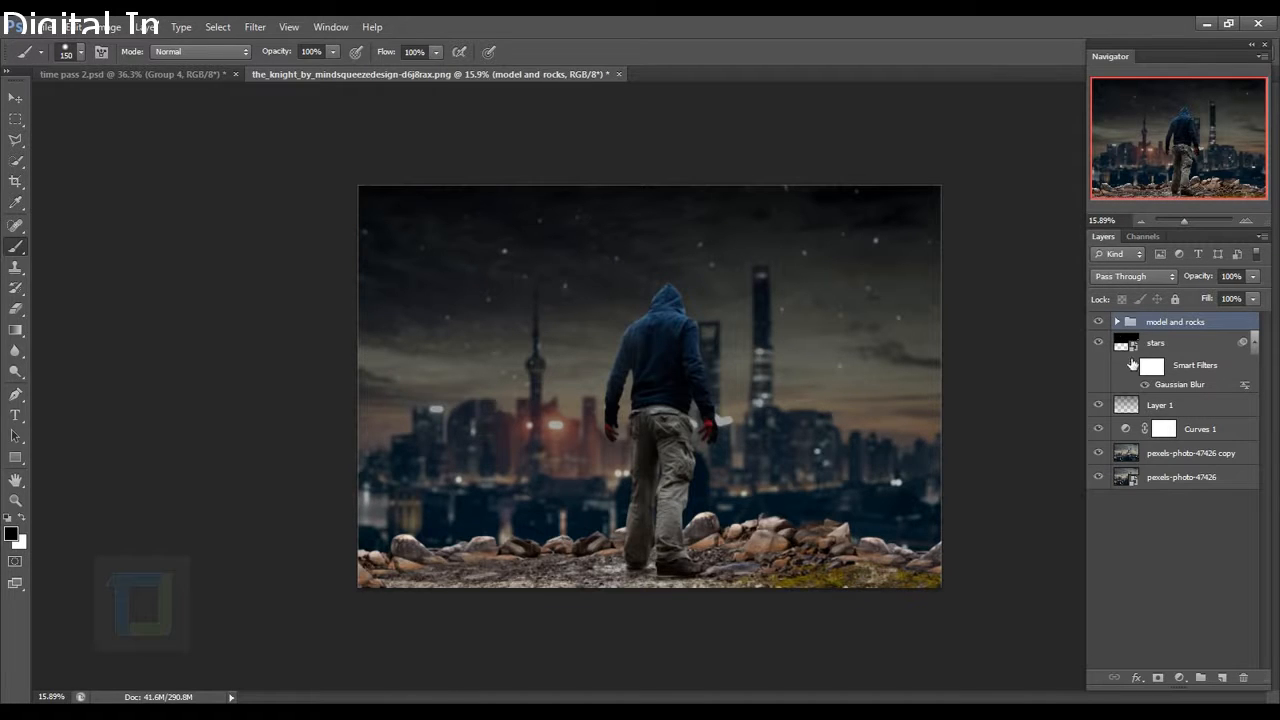
{"action": "left_click", "coordinate": [1099, 321]}
{"action": "left_click", "coordinate": [1099, 321]}
Create a new layer named 'painted shadows'.
{"action": "left_click", "coordinate": [1222, 678]}
{"action": "double_click", "coordinate": [1163, 326]}
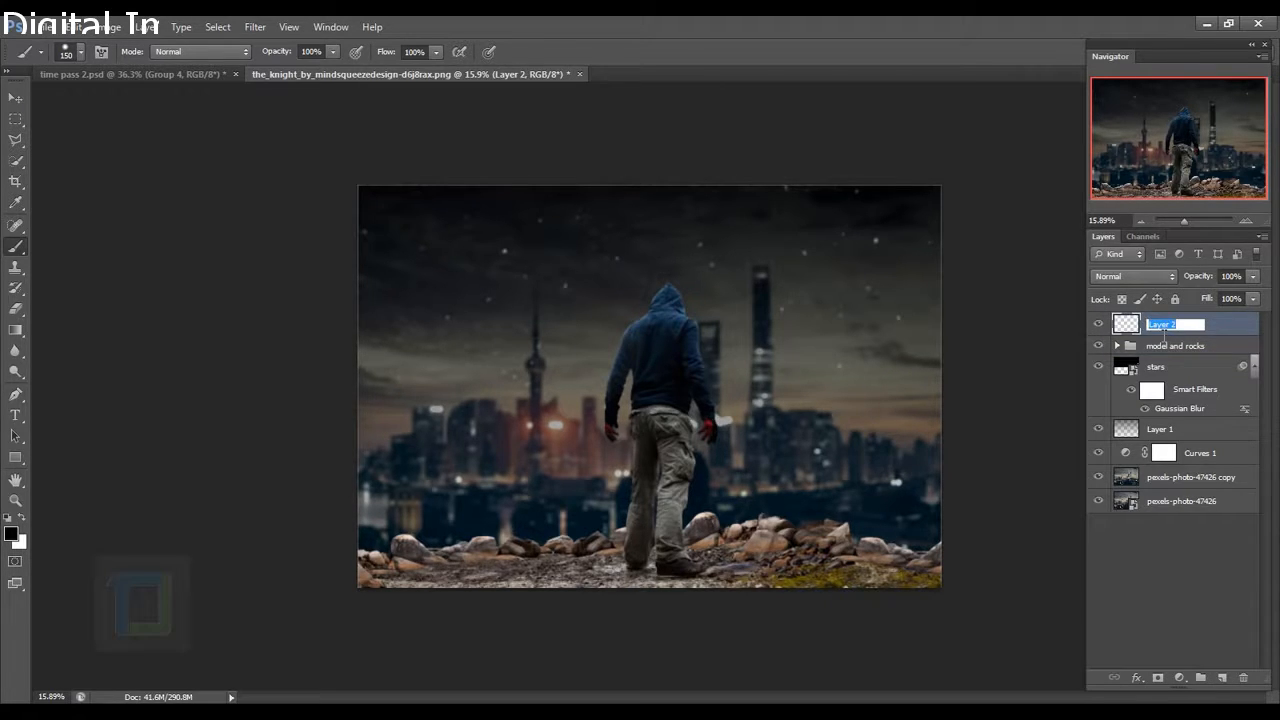
{"action": "type", "text": "d"}
{"action": "type", "text": "ainted shadows"}
{"action": "key", "text": "Return"}
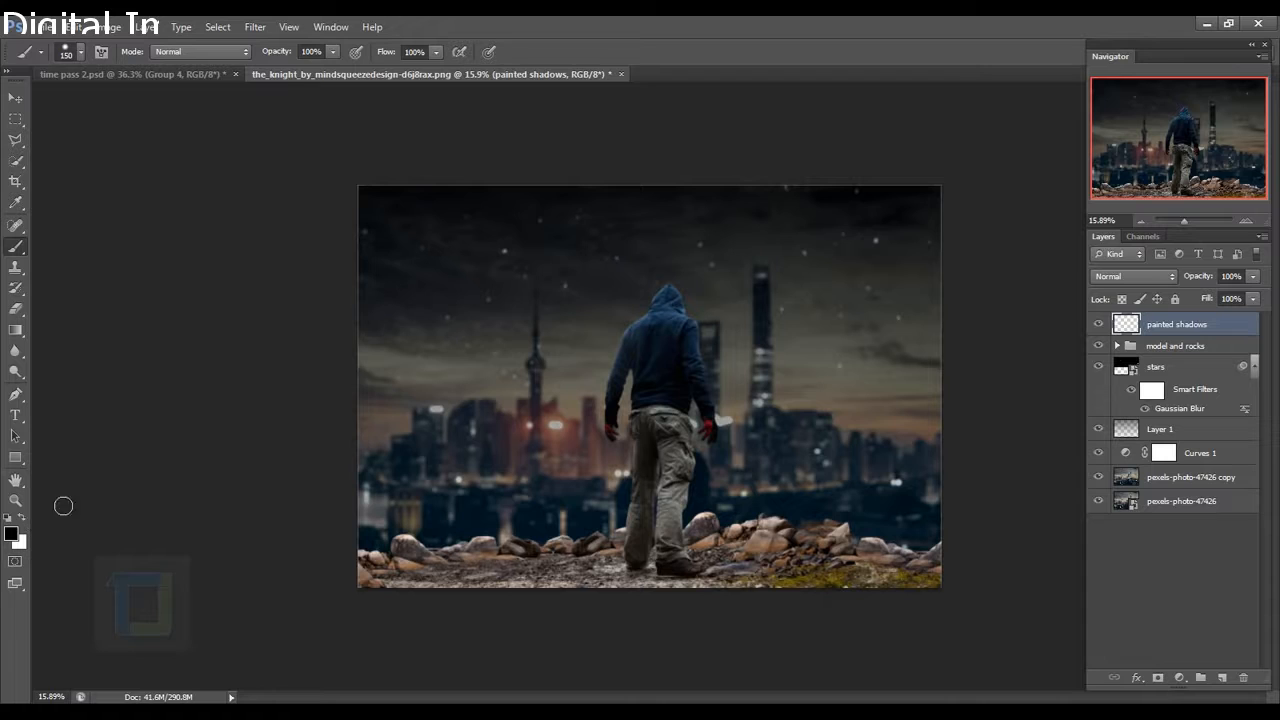
Set a 19% opacity, 900 px brush and clip painted shadows to the group below.
{"action": "left_click", "coordinate": [334, 52]}
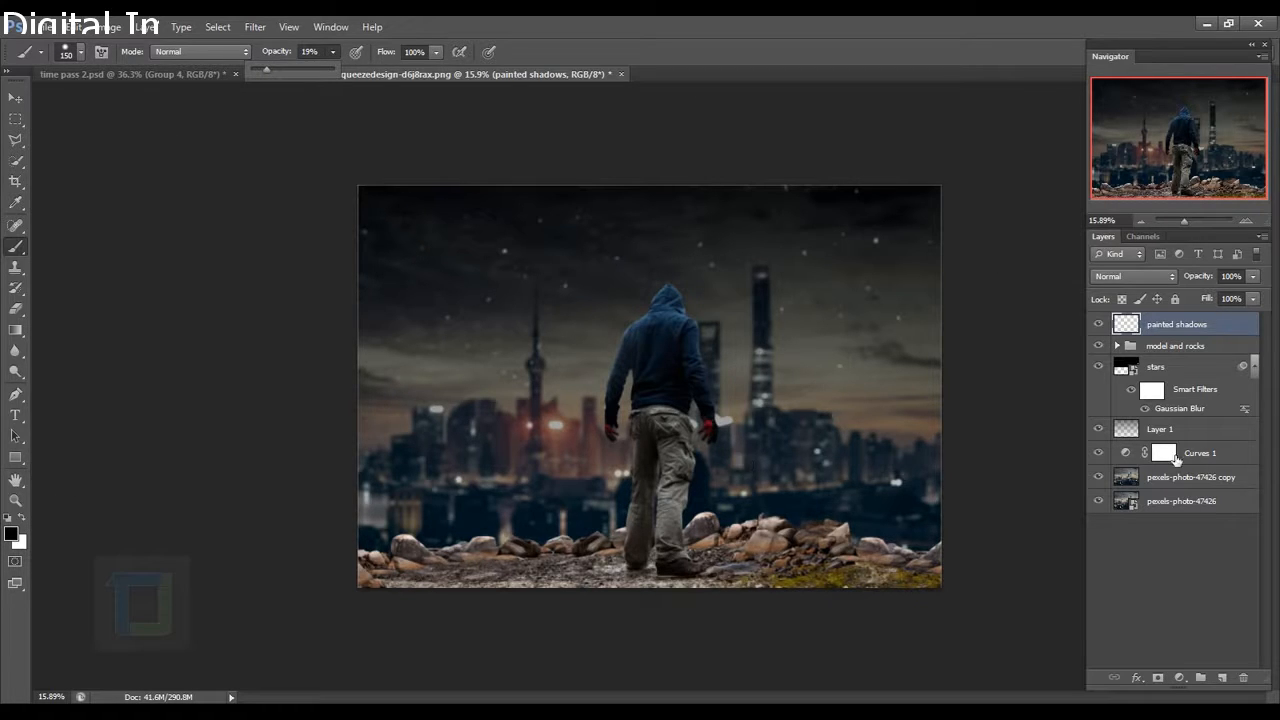
{"action": "left_click", "coordinate": [1172, 326]}
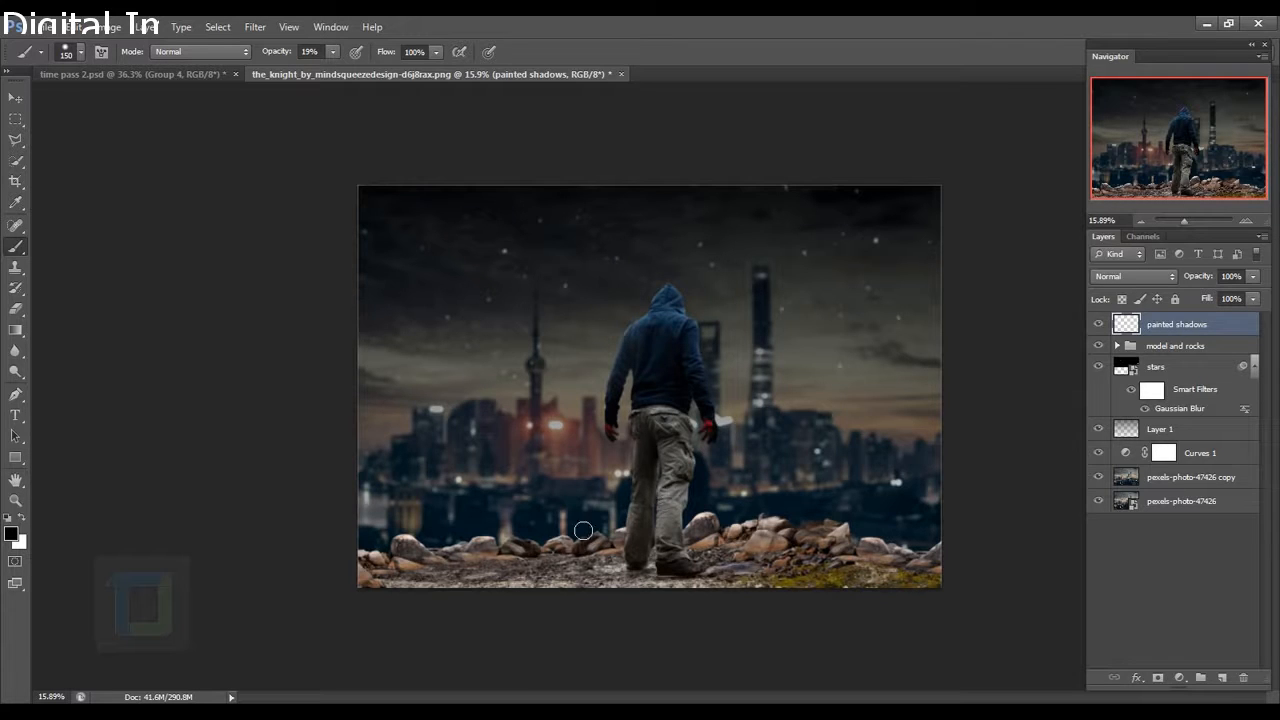
{"action": "key", "text": "bracketright"}
{"action": "key", "text": "bracketright"}
{"action": "key", "text": "bracketright"}
{"action": "key", "text": "bracketright"}
{"action": "key", "text": "bracketright"}
{"action": "key", "text": "bracketright"}
{"action": "key", "text": "bracketright"}
{"action": "key", "text": "bracketright"}
{"action": "key", "text": "bracketright"}
{"action": "key", "text": "bracketright"}
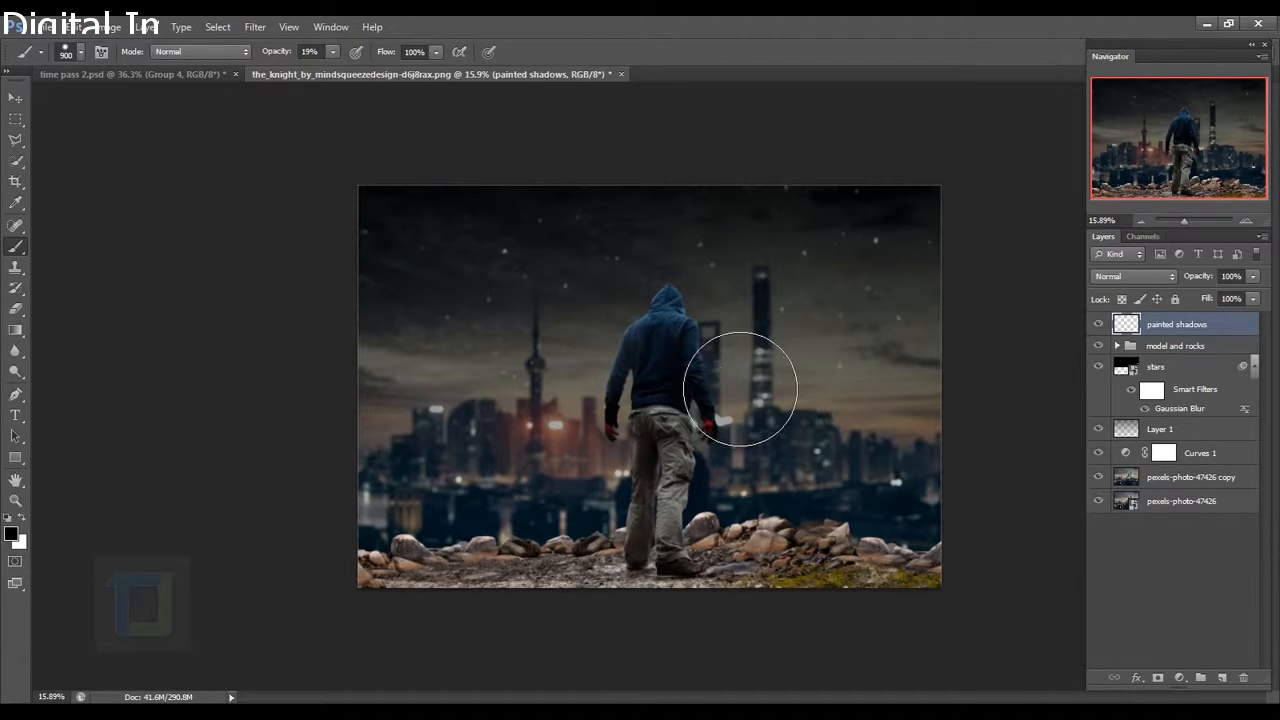
{"action": "right_click", "coordinate": [1212, 325]}
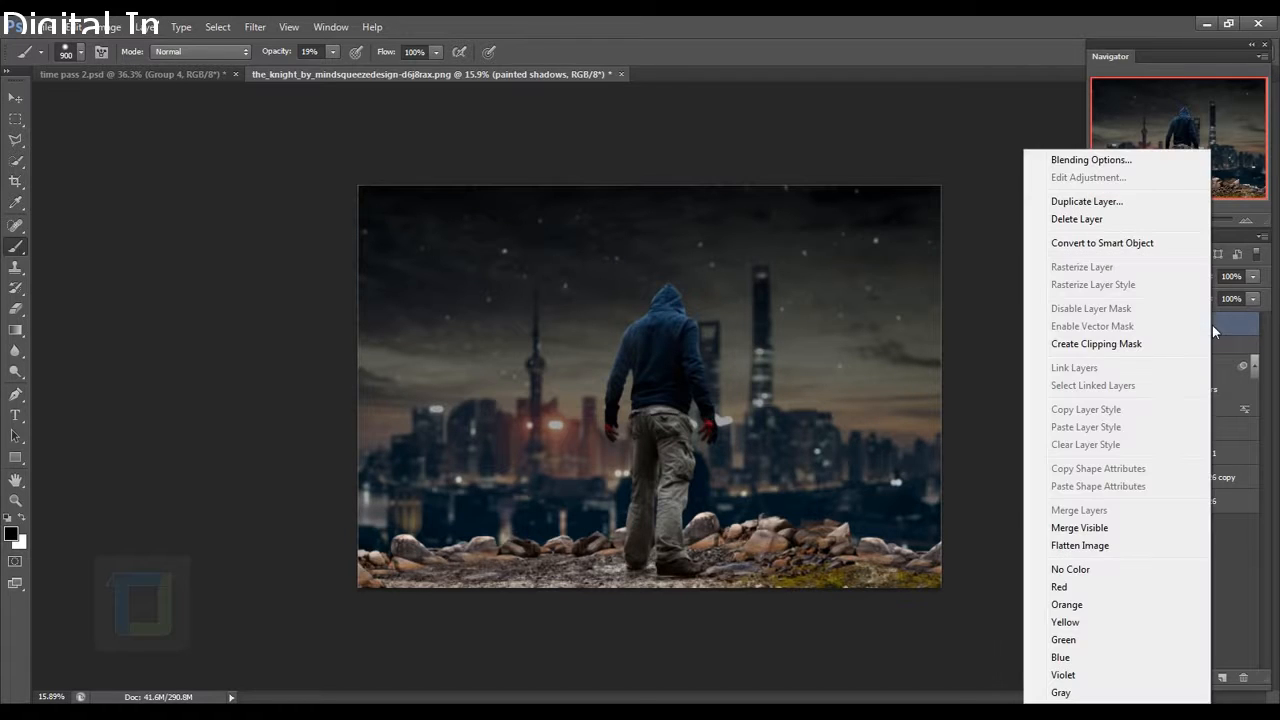
{"action": "left_click", "coordinate": [1088, 344]}
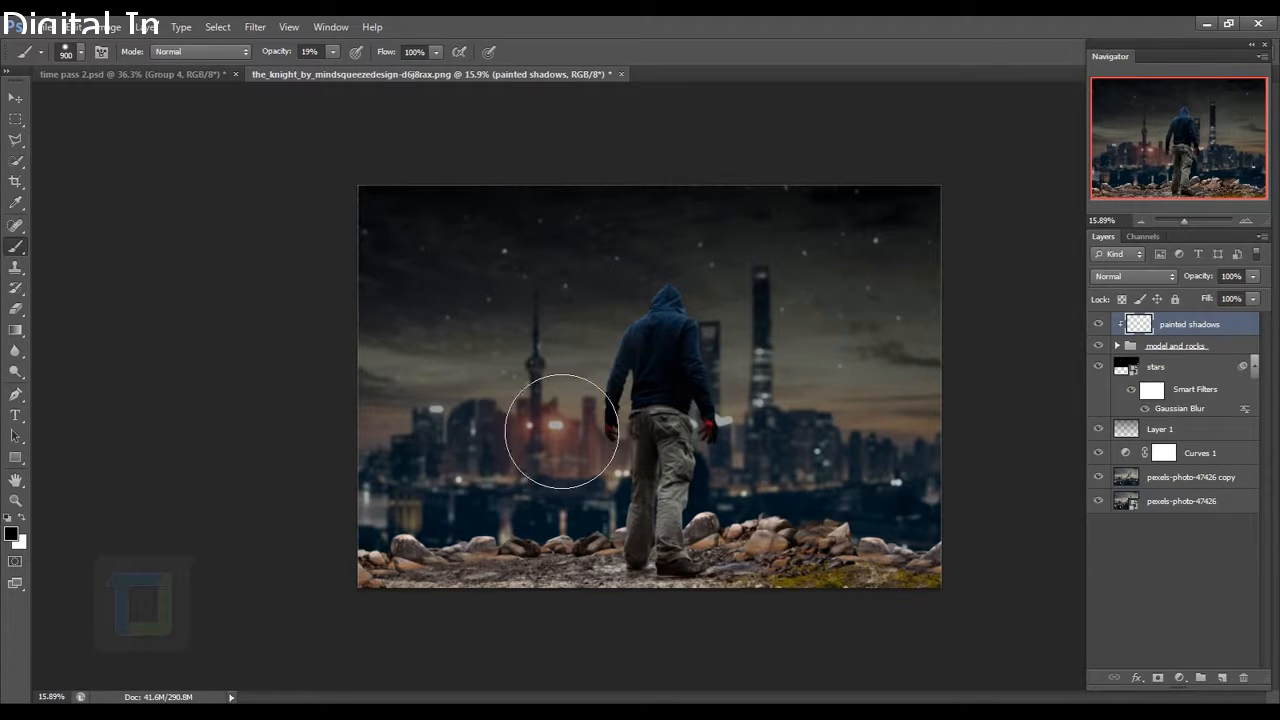
Darken the bottom rocks and ground, then shade inside the left arm with a 100 px brush.
{"action": "key", "text": "ctrl+z"}
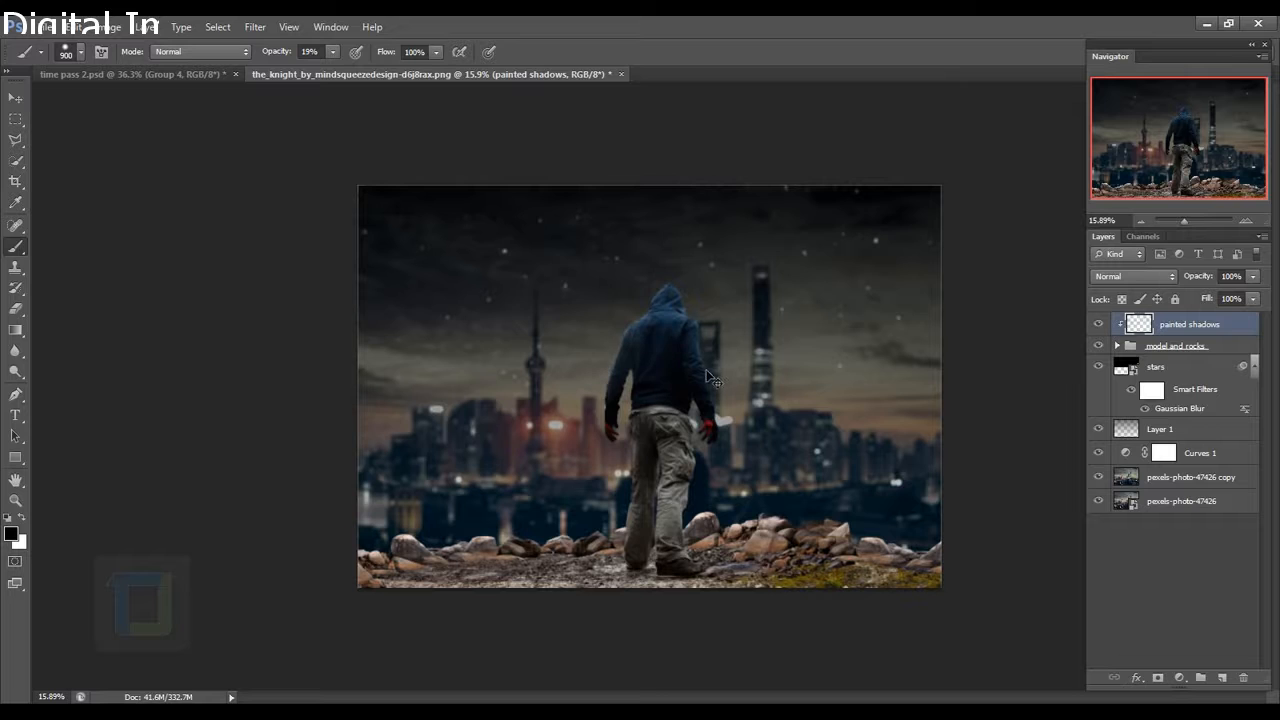
{"action": "mouse_move", "coordinate": [428, 631]}
{"action": "left_mouse_down"}
{"action": "mouse_move", "coordinate": [714, 626]}
{"action": "mouse_move", "coordinate": [842, 646]}
{"action": "mouse_move", "coordinate": [967, 625]}
{"action": "left_mouse_up"}
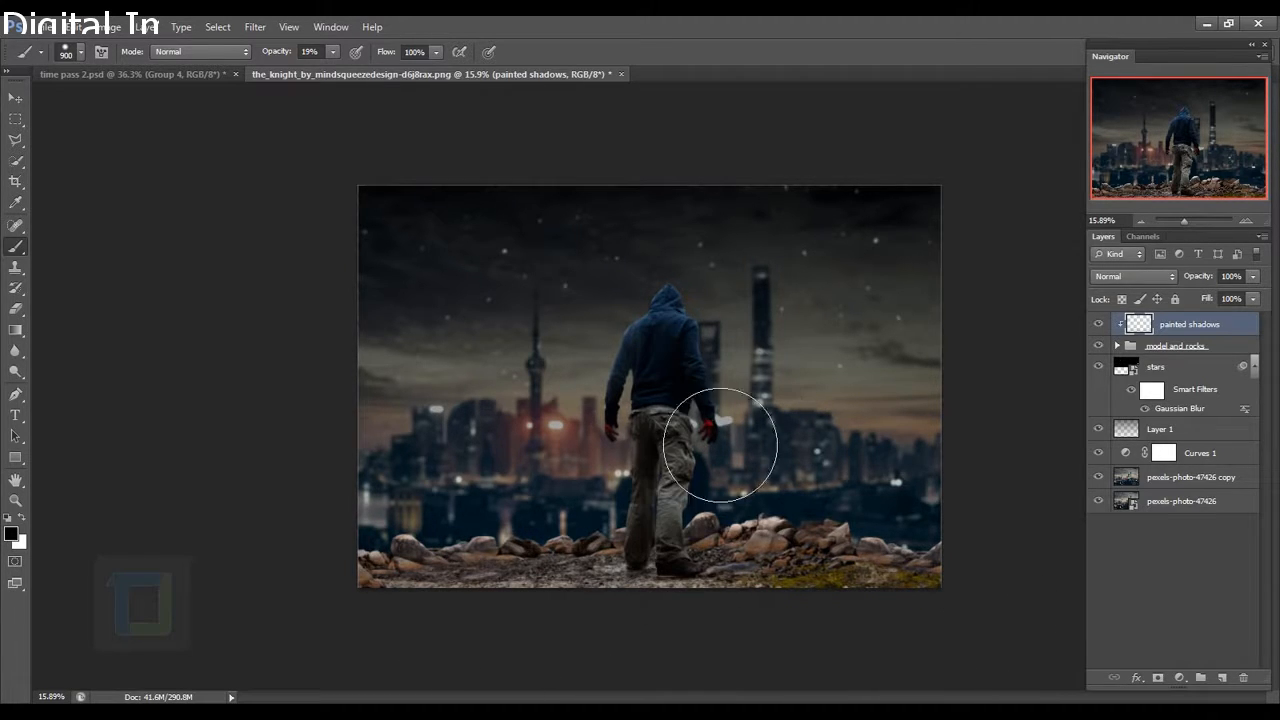
{"action": "scroll", "coordinate": [794, 480], "scroll_direction": "up", "scroll_amount": 5}
{"action": "key", "text": "bracketleft"}
{"action": "key", "text": "bracketleft"}
{"action": "key", "text": "bracketleft"}
{"action": "key", "text": "bracketleft"}
{"action": "key", "text": "bracketleft"}
{"action": "key", "text": "bracketleft"}
{"action": "key", "text": "bracketleft"}
{"action": "key", "text": "bracketleft"}
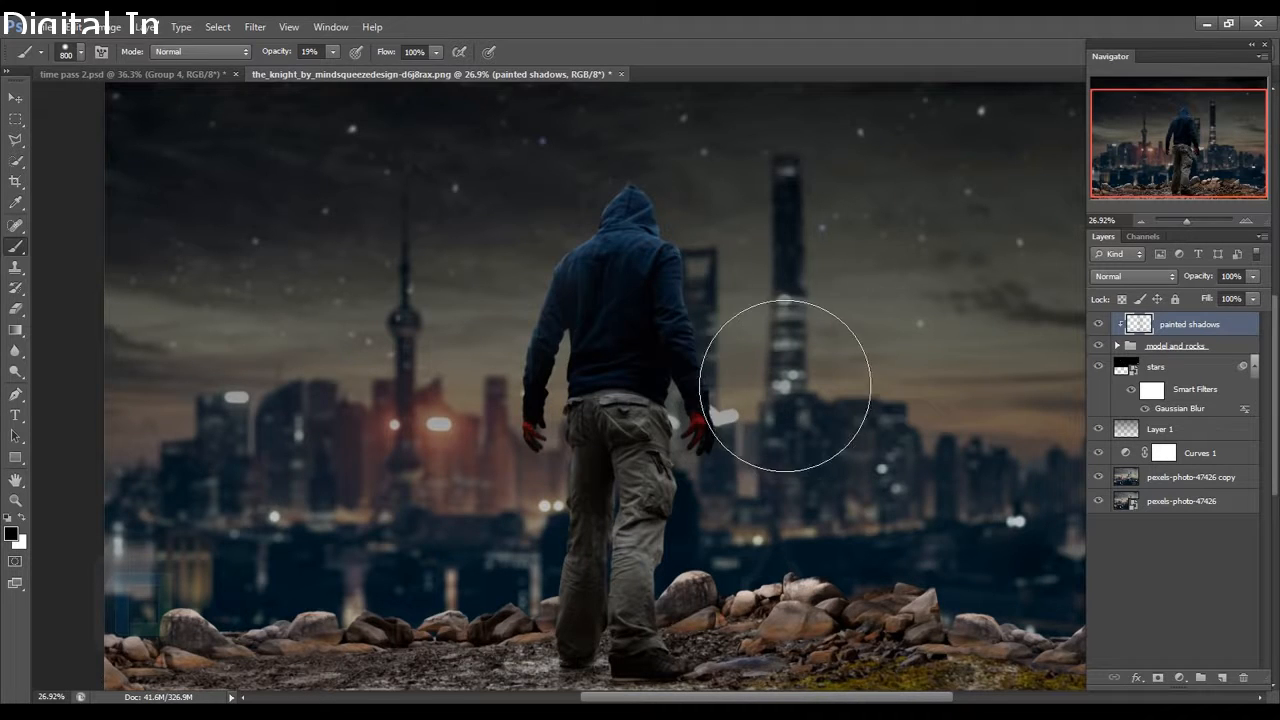
{"action": "scroll", "coordinate": [671, 349], "scroll_direction": "up", "scroll_amount": 4}
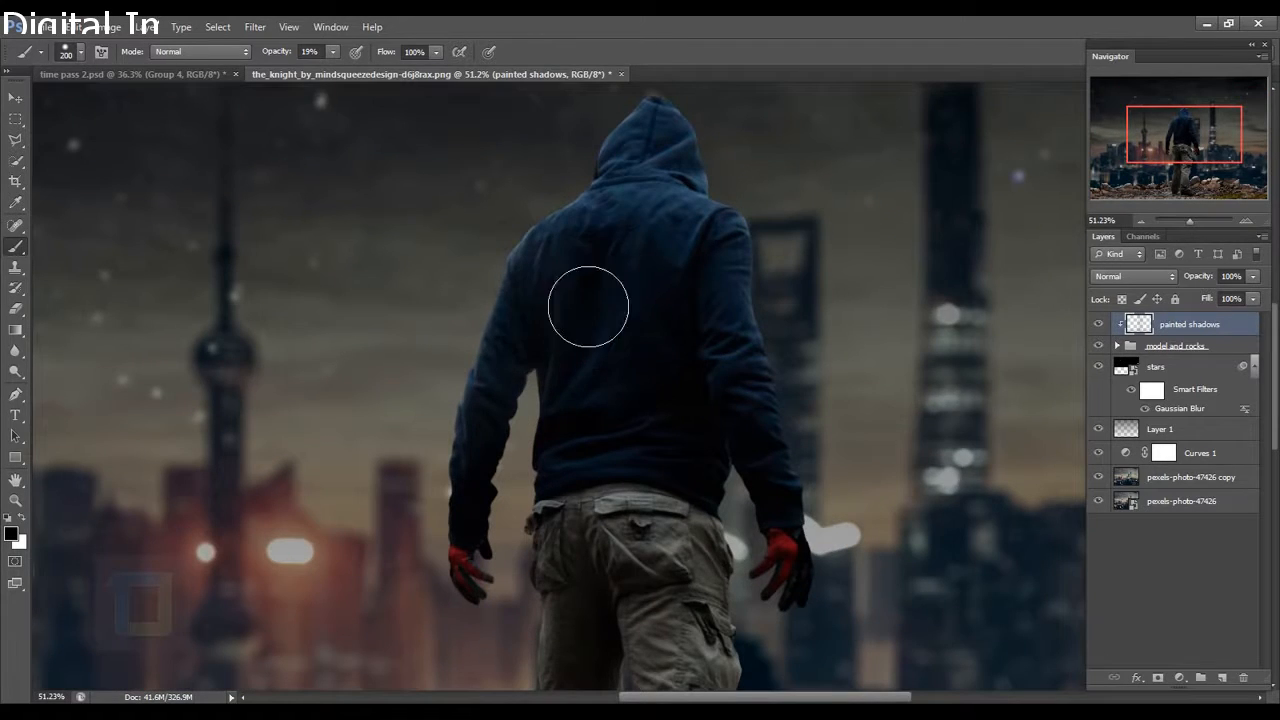
{"action": "key", "text": "bracketleft"}
{"action": "key", "text": "bracketleft"}
{"action": "key", "text": "bracketleft"}
{"action": "key", "text": "bracketleft"}
{"action": "left_click_drag", "start_coordinate": [549, 363], "coordinate": [524, 382]}
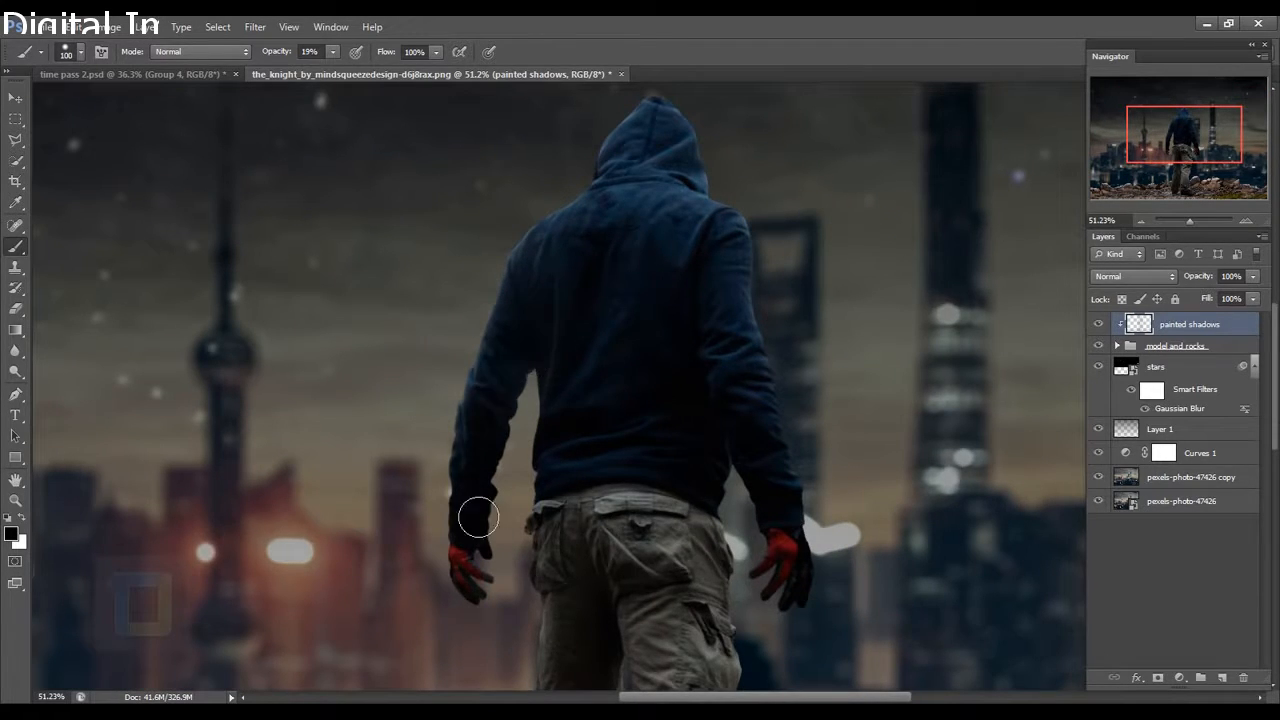
With a 175 px brush, darken the ground around the feet and the left rocks.
{"action": "left_click_drag", "start_coordinate": [681, 193], "coordinate": [655, 397]}
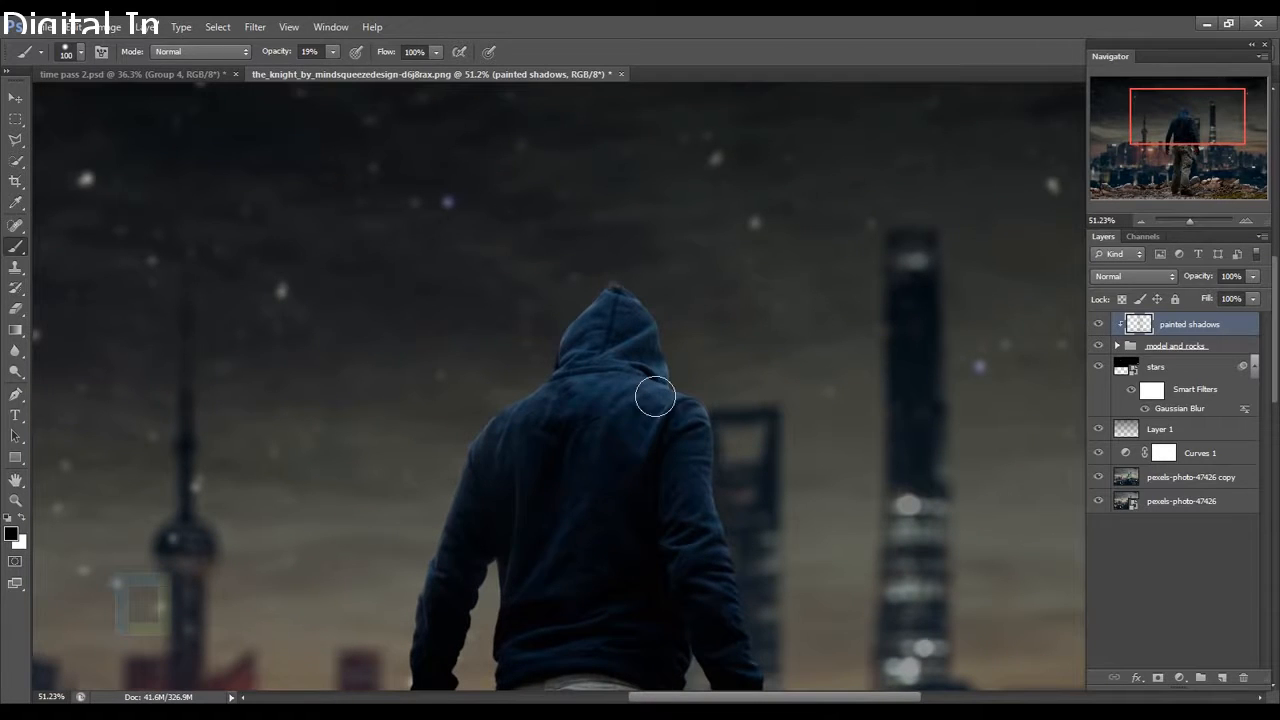
{"action": "key", "text": "bracketright"}
{"action": "key", "text": "bracketright"}
{"action": "key", "text": "bracketright"}
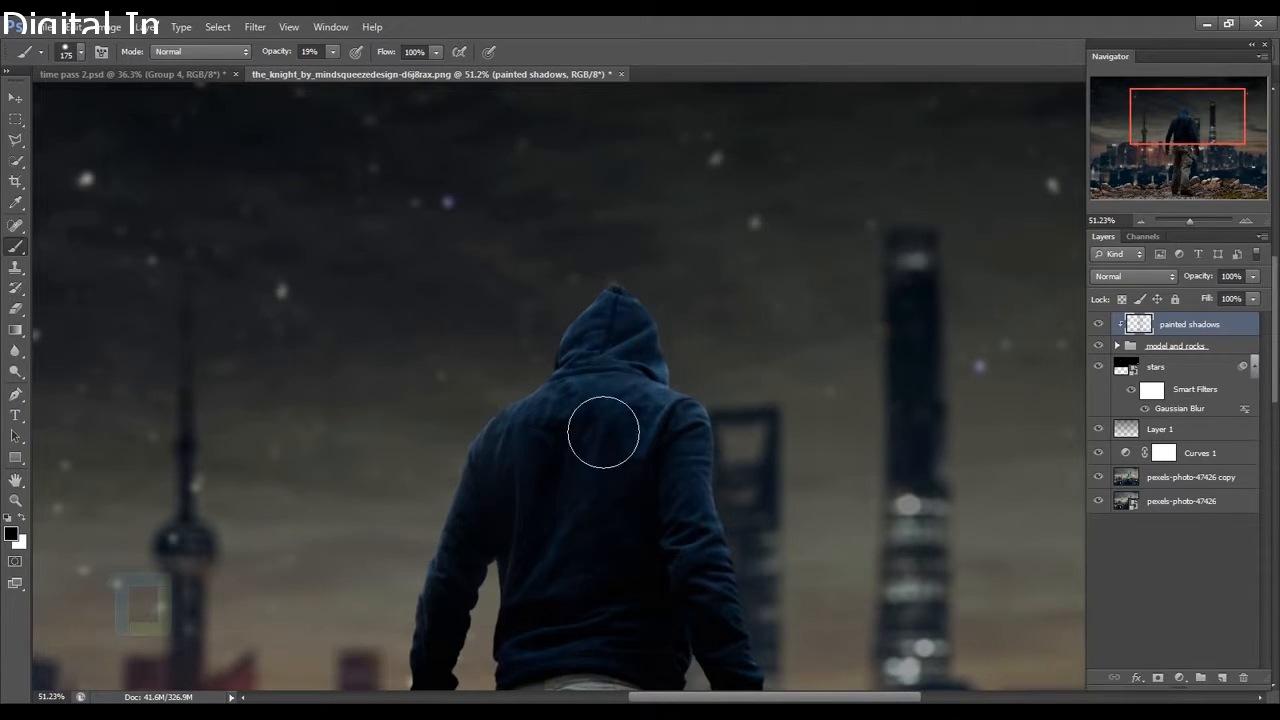
{"action": "left_click_drag", "start_coordinate": [698, 483], "coordinate": [651, 343]}
{"action": "scroll", "coordinate": [749, 377], "scroll_direction": "down", "scroll_amount": 5}
{"action": "scroll", "coordinate": [709, 423], "scroll_direction": "down", "scroll_amount": 3}
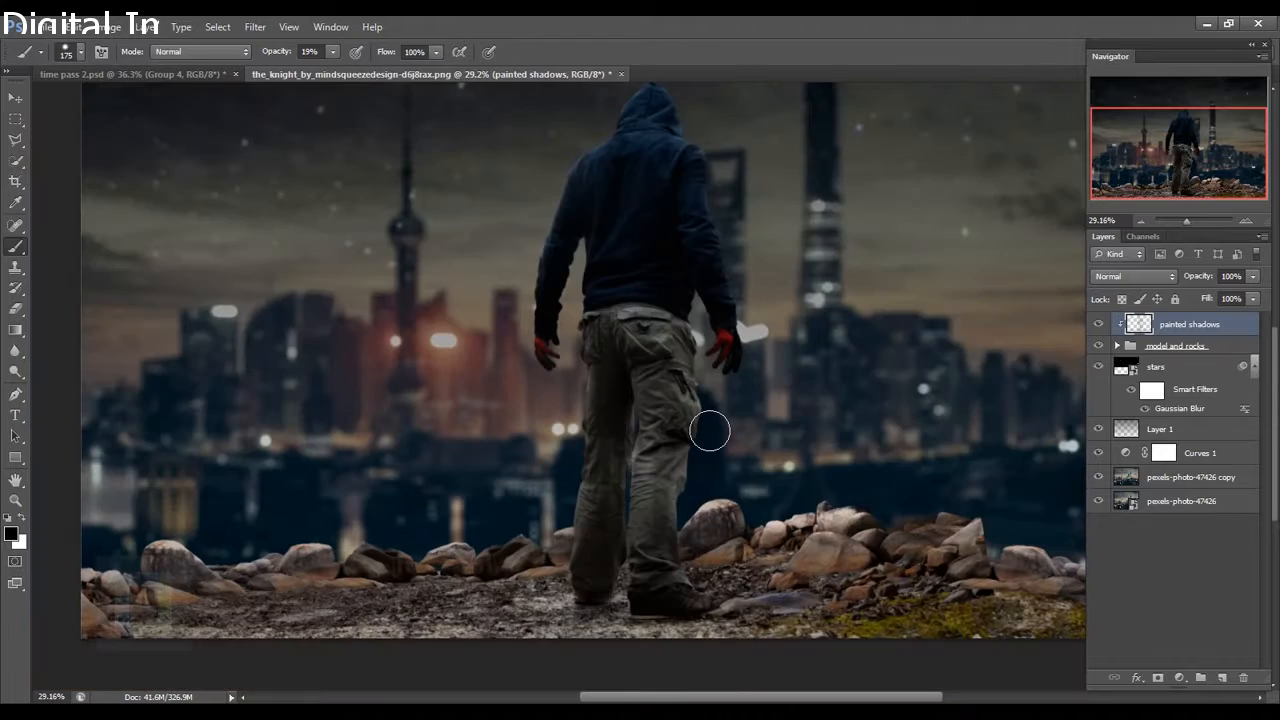
{"action": "right_click", "coordinate": [711, 403]}
{"action": "key", "text": "Escape"}
{"action": "right_click", "coordinate": [757, 329]}
{"action": "key", "text": "Escape"}
{"action": "scroll", "coordinate": [770, 414], "scroll_direction": "up", "scroll_amount": 3}
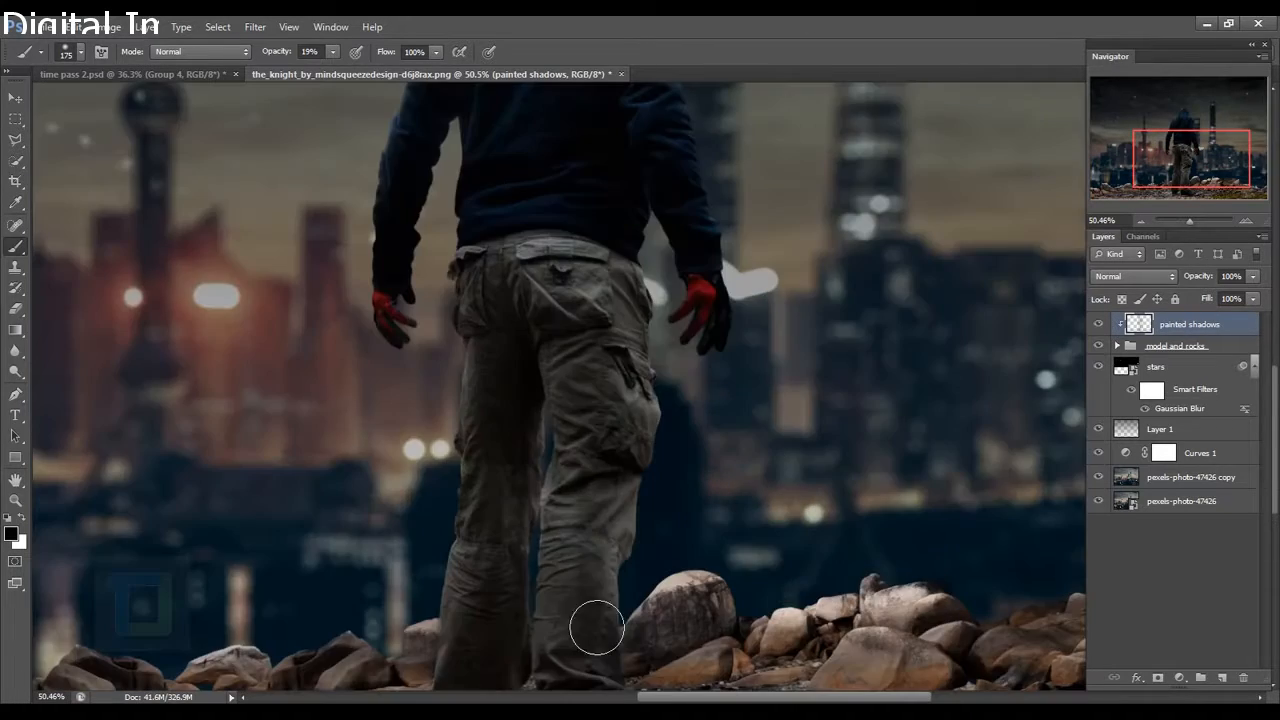
{"action": "left_click_drag", "start_coordinate": [595, 626], "coordinate": [676, 467]}
{"action": "left_click_drag", "start_coordinate": [762, 142], "coordinate": [745, 686]}
{"action": "left_click_drag", "start_coordinate": [863, 418], "coordinate": [820, 226]}
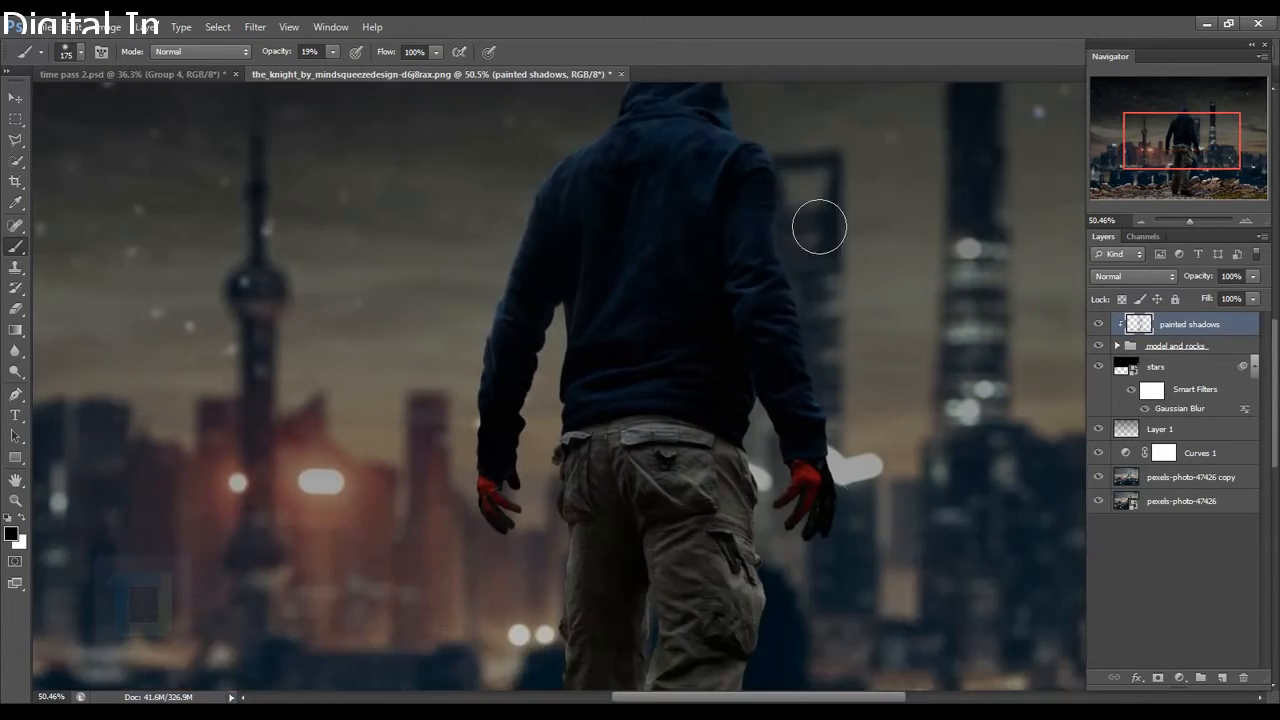
{"action": "mouse_move", "coordinate": [560, 675]}
{"action": "left_mouse_down"}
{"action": "mouse_move", "coordinate": [633, 343]}
{"action": "mouse_move", "coordinate": [873, 224]}
{"action": "left_mouse_up"}
{"action": "mouse_move", "coordinate": [273, 449]}
{"action": "left_mouse_down"}
{"action": "mouse_move", "coordinate": [474, 446]}
{"action": "mouse_move", "coordinate": [506, 460]}
{"action": "left_mouse_up"}
{"action": "left_click_drag", "start_coordinate": [270, 460], "coordinate": [312, 520]}
{"action": "left_click_drag", "start_coordinate": [506, 429], "coordinate": [116, 496]}
{"action": "left_click_drag", "start_coordinate": [295, 530], "coordinate": [680, 490]}
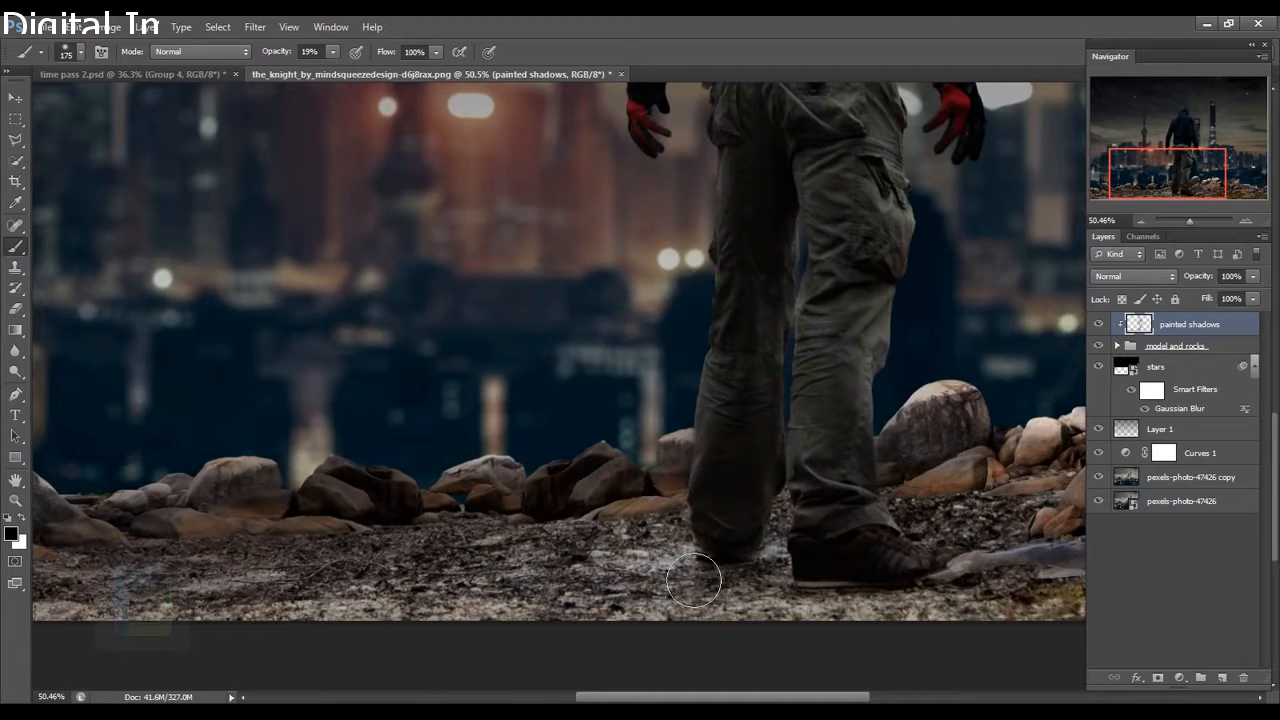
With a 300 px brush, deepen shadows on the ground and rocks along the bottom.
{"action": "left_click_drag", "start_coordinate": [714, 574], "coordinate": [1042, 485]}
{"action": "left_click_drag", "start_coordinate": [870, 520], "coordinate": [290, 525]}
{"action": "scroll", "coordinate": [427, 600], "scroll_direction": "down", "scroll_amount": 6}
{"action": "key", "text": "bracketright"}
{"action": "key", "text": "bracketright"}
{"action": "key", "text": "bracketright"}
{"action": "left_click_drag", "start_coordinate": [722, 535], "coordinate": [940, 578]}
{"action": "left_click_drag", "start_coordinate": [935, 595], "coordinate": [370, 592]}
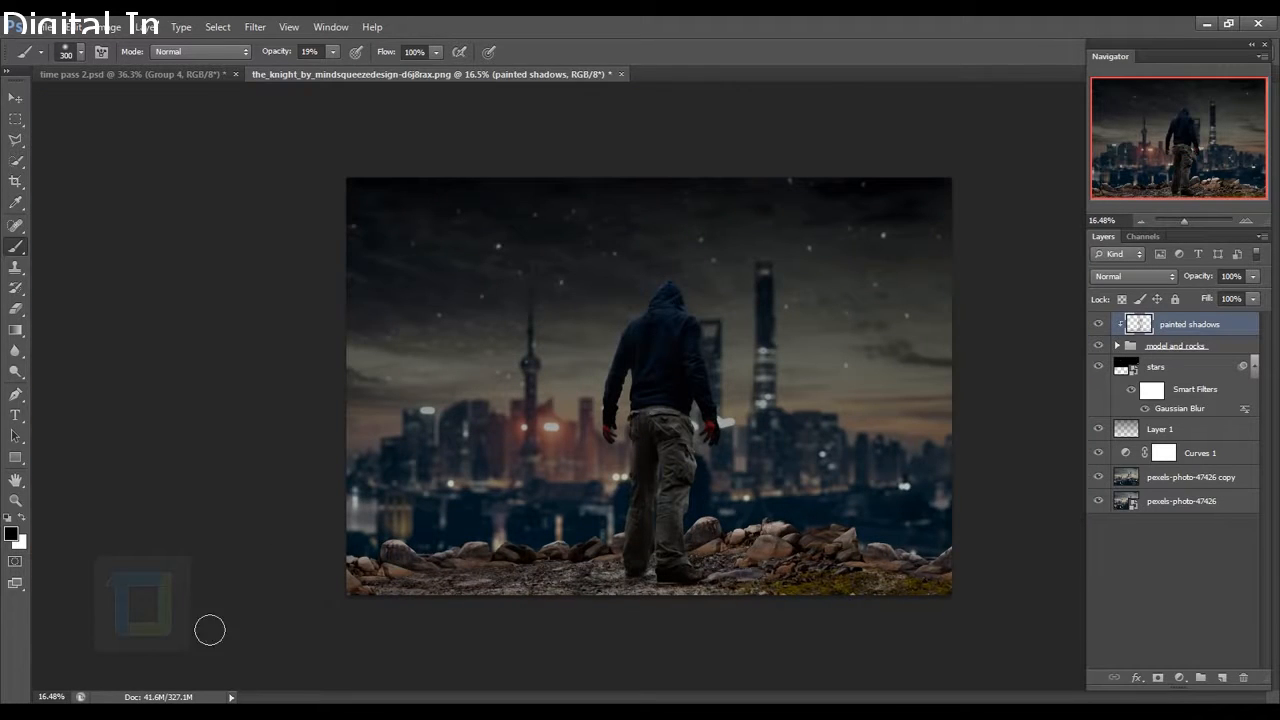
{"action": "left_click_drag", "start_coordinate": [664, 419], "coordinate": [682, 458]}
{"action": "left_click_drag", "start_coordinate": [735, 535], "coordinate": [945, 568]}
{"action": "left_click_drag", "start_coordinate": [482, 552], "coordinate": [385, 560]}
{"action": "left_click_drag", "start_coordinate": [735, 530], "coordinate": [855, 545]}
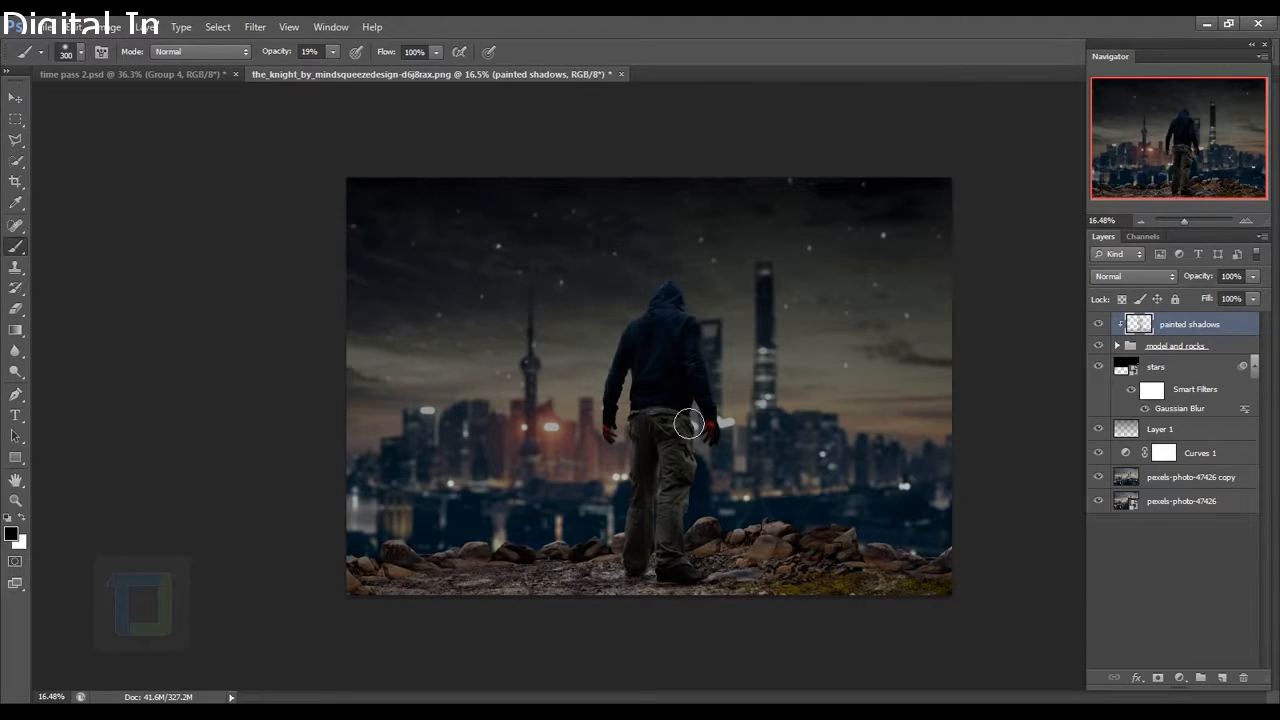
Toggle painted shadows off and on to compare, leave it visible, and open the adjustment-layer menu.
{"action": "left_click", "coordinate": [1104, 325]}
{"action": "left_click", "coordinate": [1106, 327]}
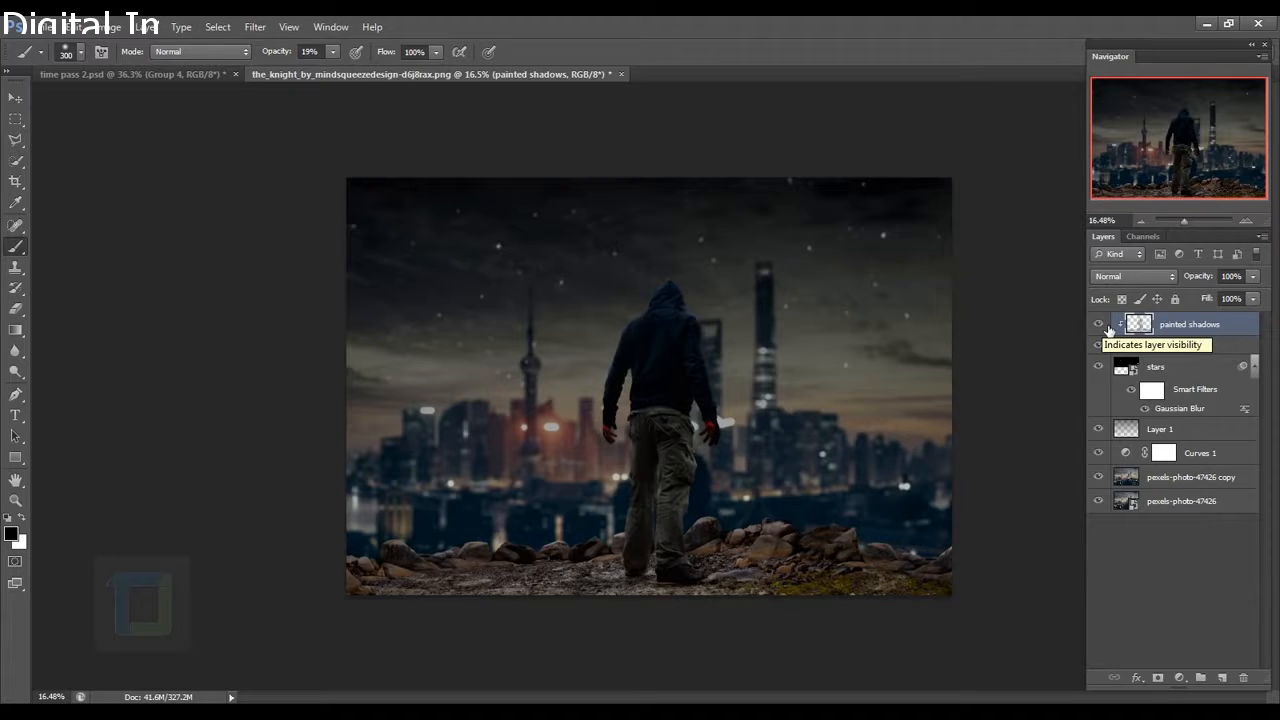
{"action": "left_click", "coordinate": [1106, 327]}
{"action": "left_click", "coordinate": [1106, 327]}
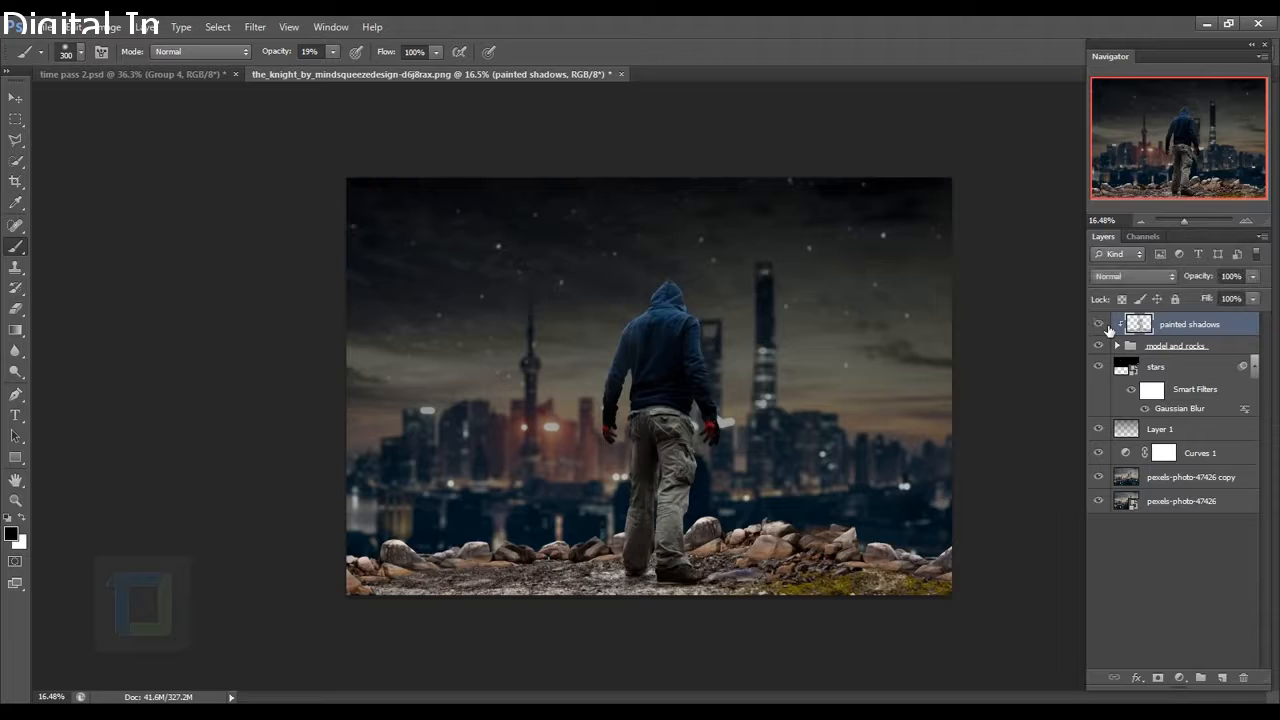
{"action": "left_click", "coordinate": [1106, 327]}
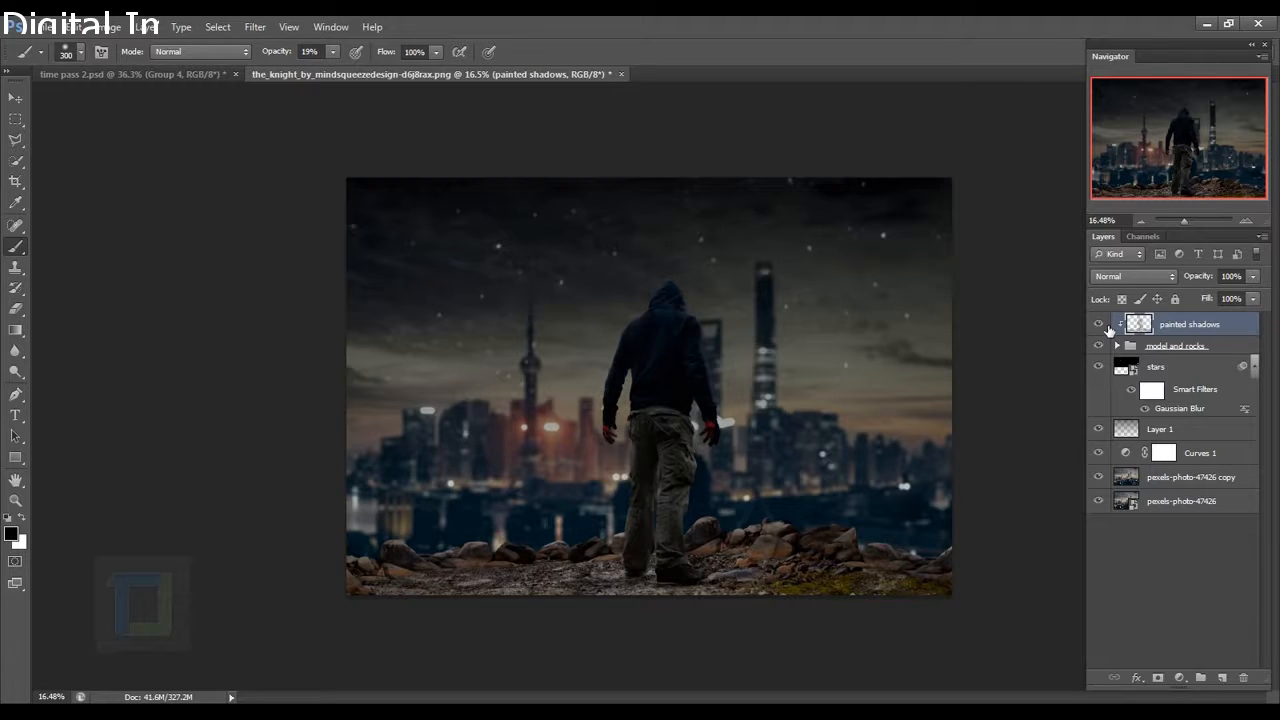
{"action": "left_click", "coordinate": [1180, 679]}
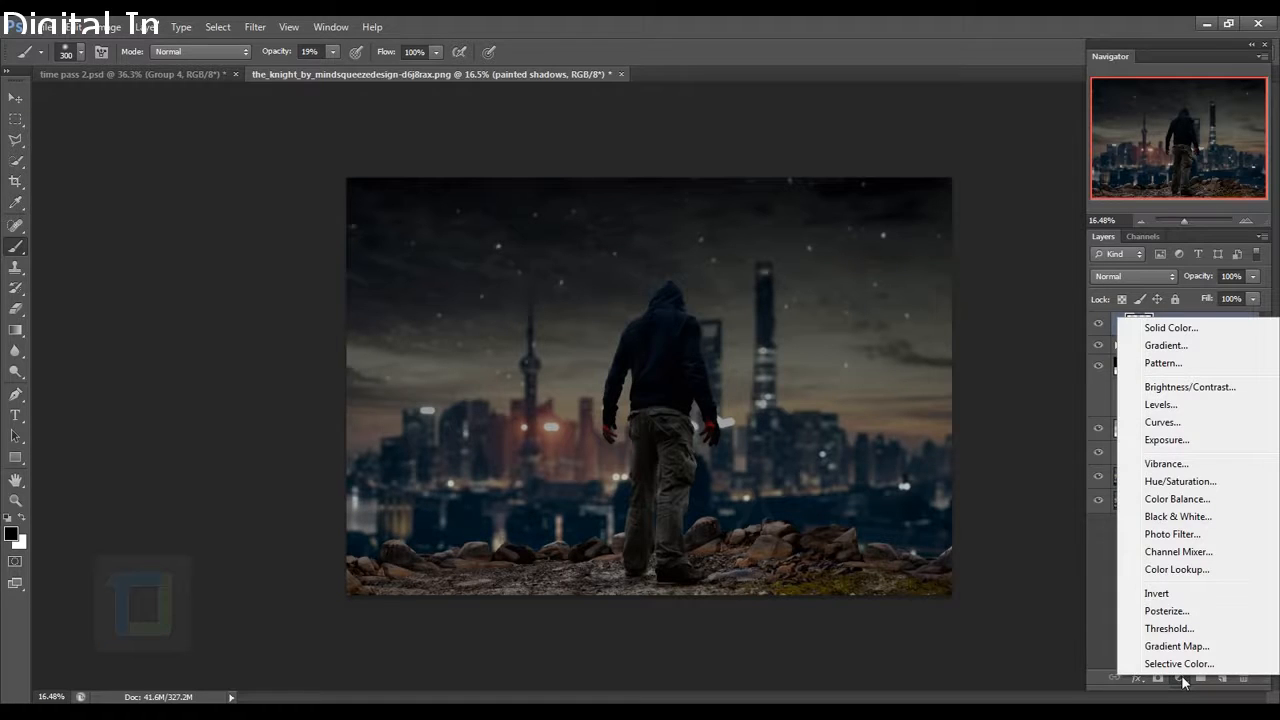
Add Curves 2 clipped to painted shadows, pulling the curve down to input 161, output 139.
{"action": "left_click", "coordinate": [1162, 422]}
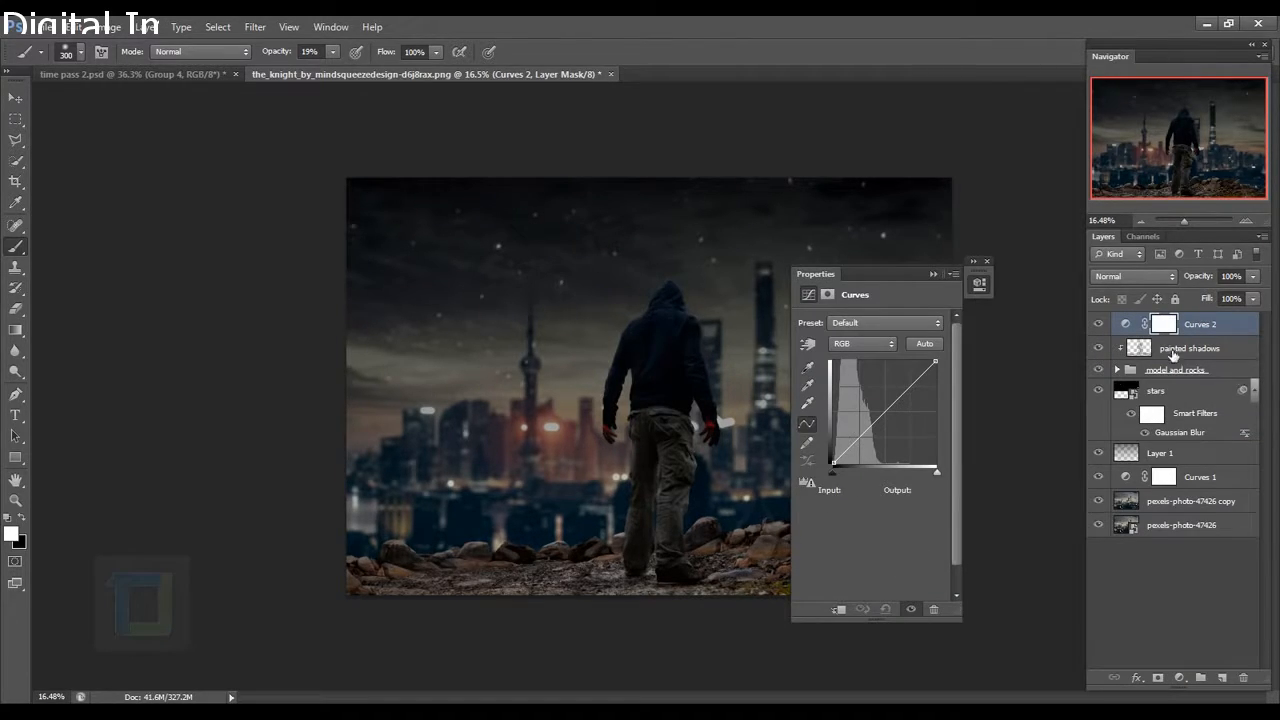
{"action": "left_click", "coordinate": [839, 609]}
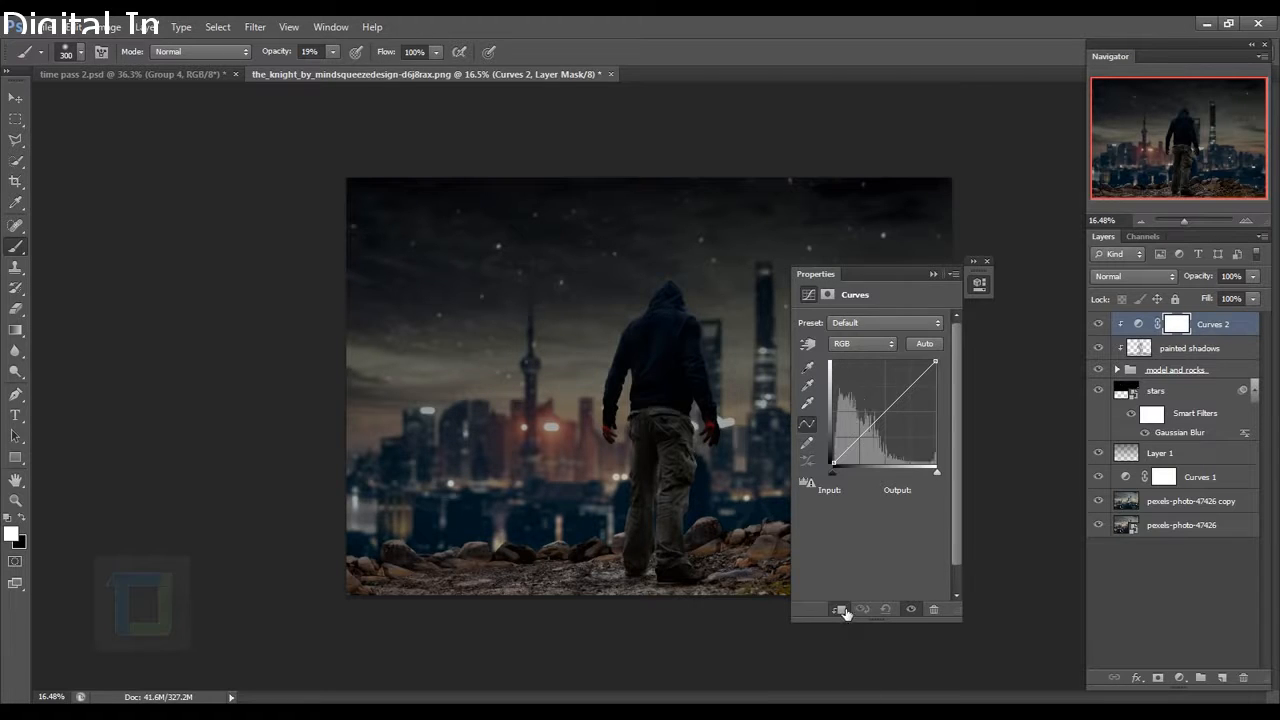
{"action": "mouse_move", "coordinate": [905, 392]}
{"action": "left_mouse_down"}
{"action": "mouse_move", "coordinate": [912, 450]}
{"action": "mouse_move", "coordinate": [904, 413]}
{"action": "left_mouse_up"}
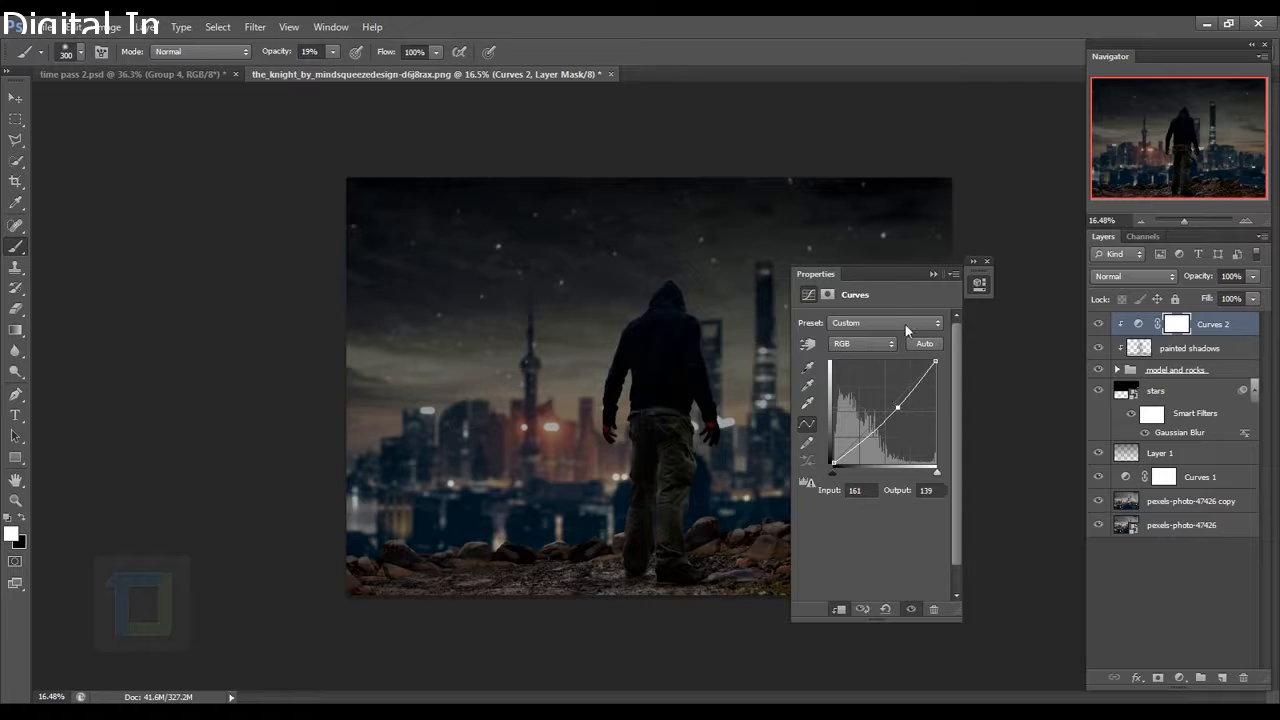
{"action": "left_click", "coordinate": [986, 262]}
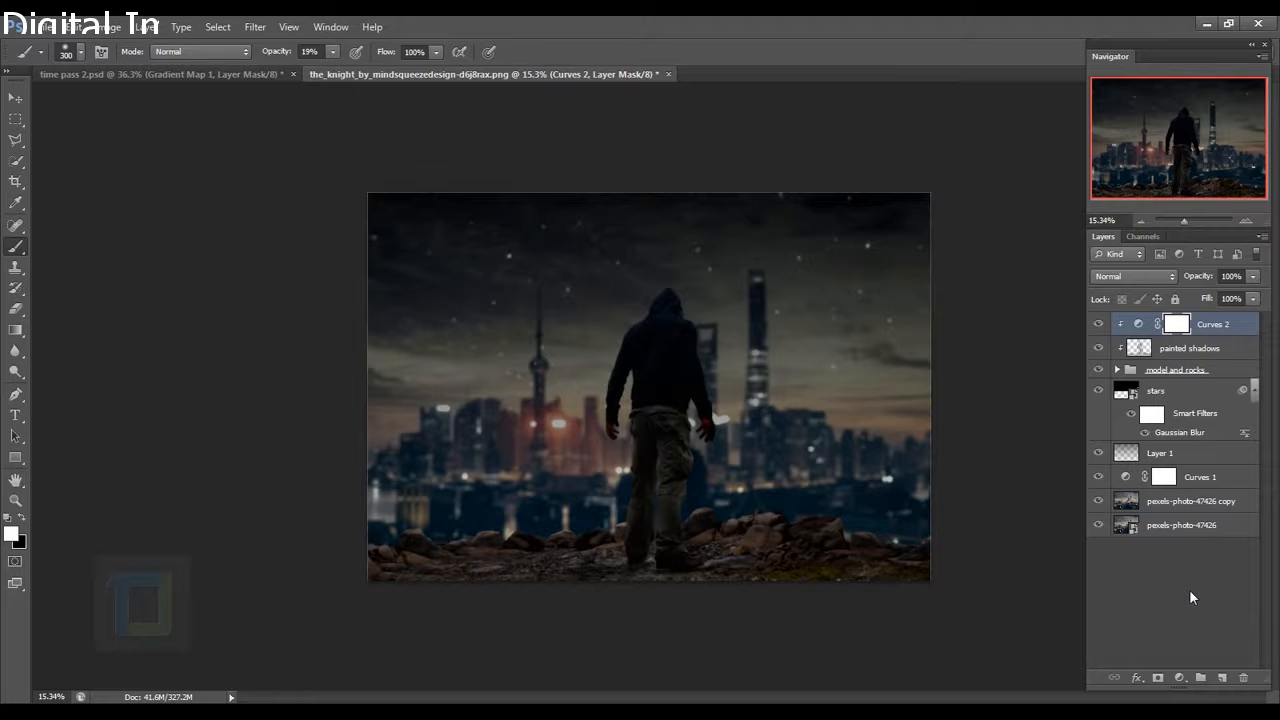
{"action": "left_click", "coordinate": [1180, 677]}
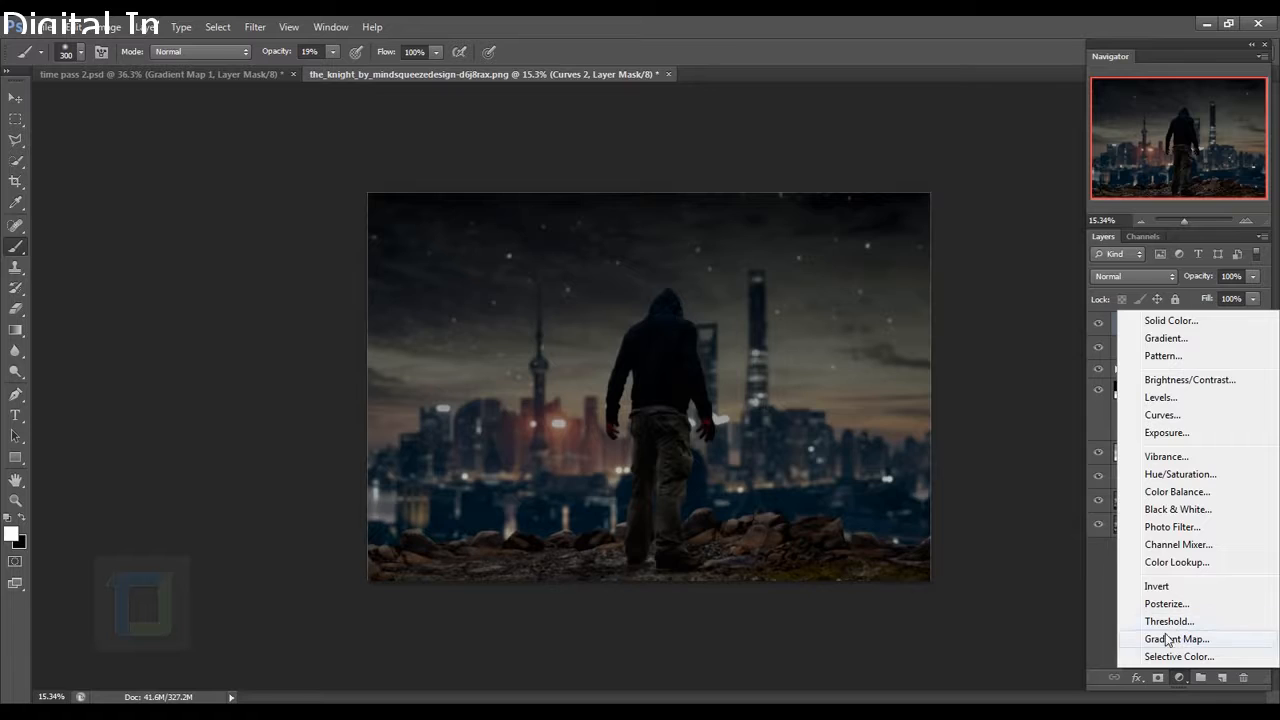
Add a Gradient Map and set its shadow stop to a blue-teal colour.
{"action": "left_click", "coordinate": [1174, 639]}
{"action": "left_click_drag", "start_coordinate": [881, 273], "coordinate": [995, 281]}
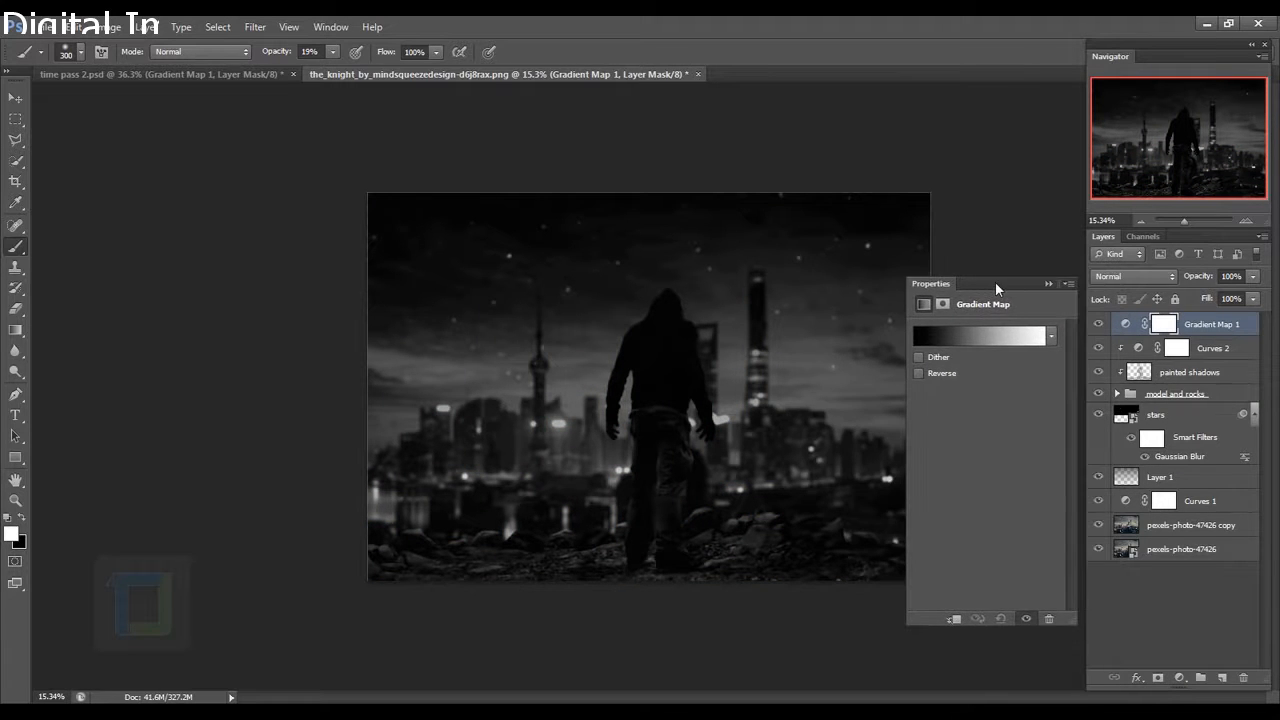
{"action": "left_click", "coordinate": [977, 336]}
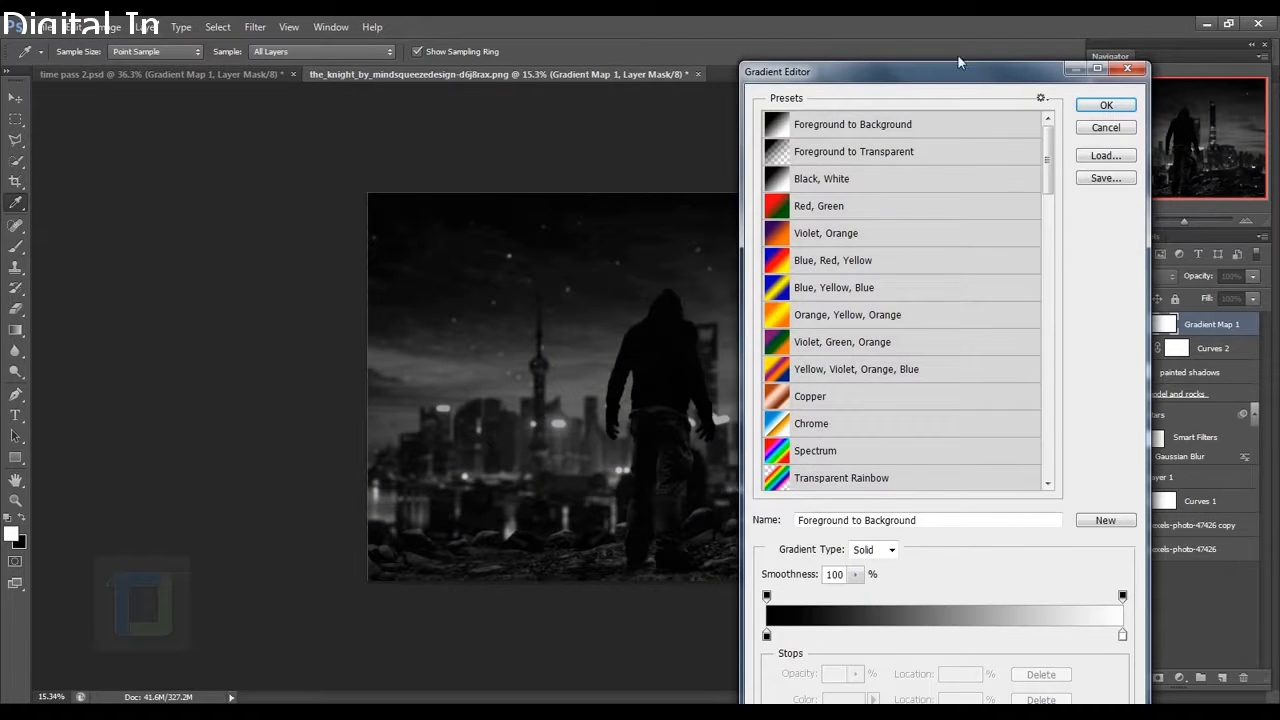
{"action": "left_click_drag", "start_coordinate": [954, 79], "coordinate": [985, 37]}
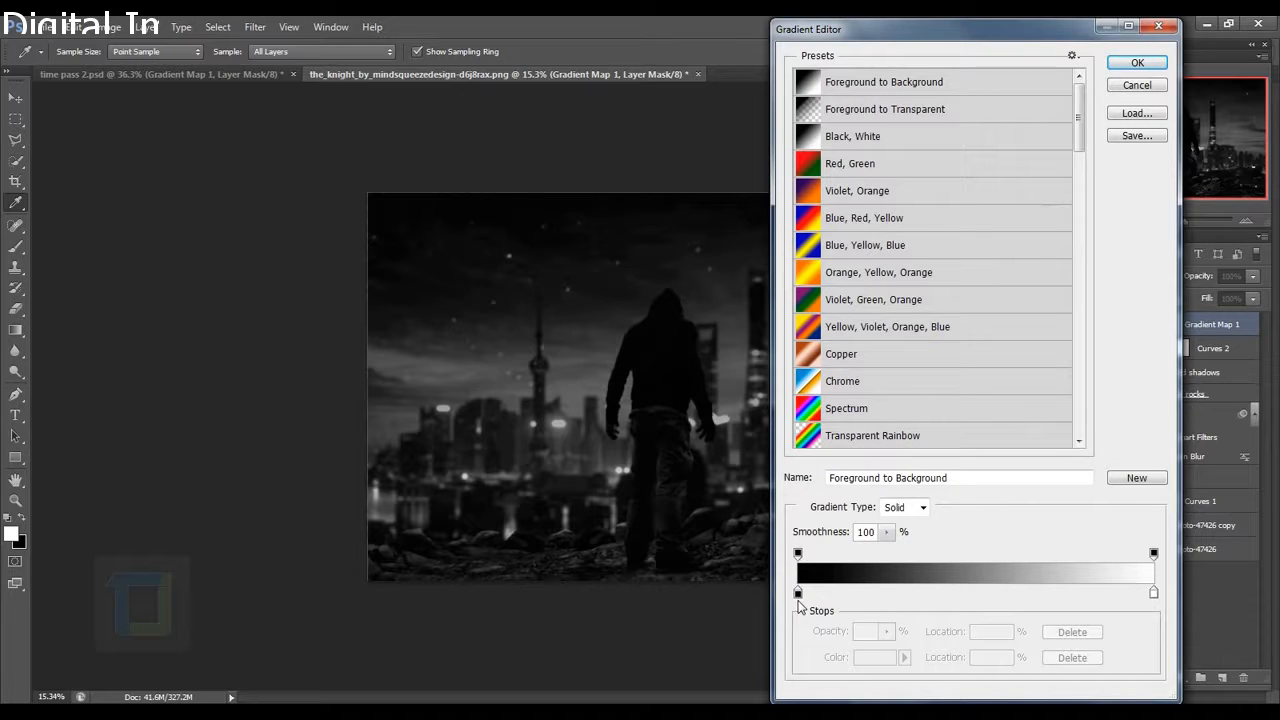
{"action": "left_click", "coordinate": [798, 594]}
{"action": "left_click", "coordinate": [876, 660]}
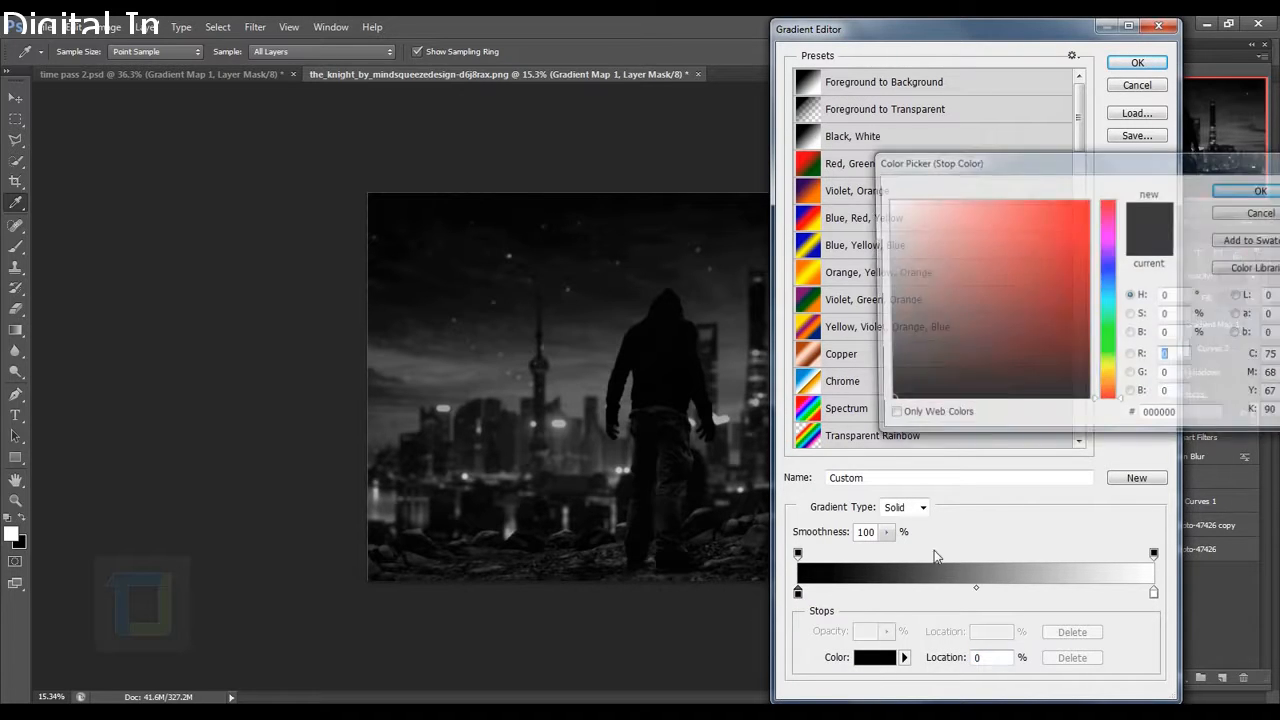
{"action": "left_click_drag", "start_coordinate": [1112, 299], "coordinate": [1110, 315]}
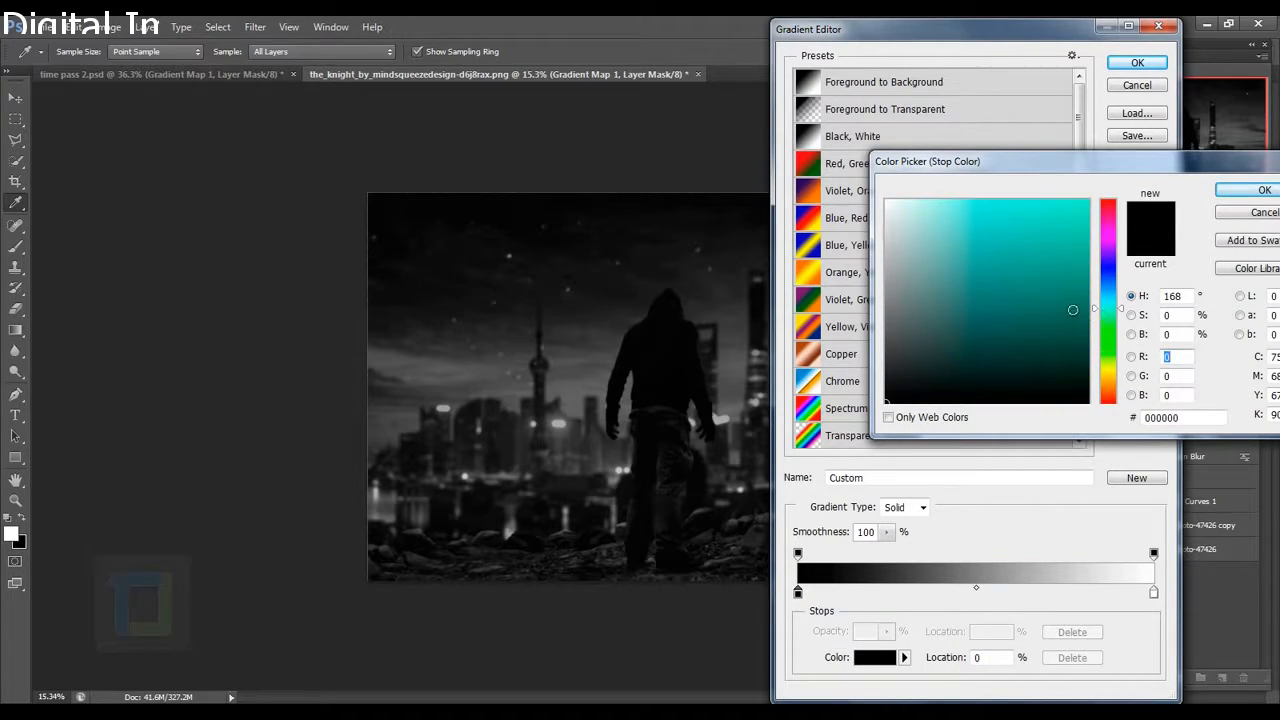
{"action": "left_click", "coordinate": [1077, 289]}
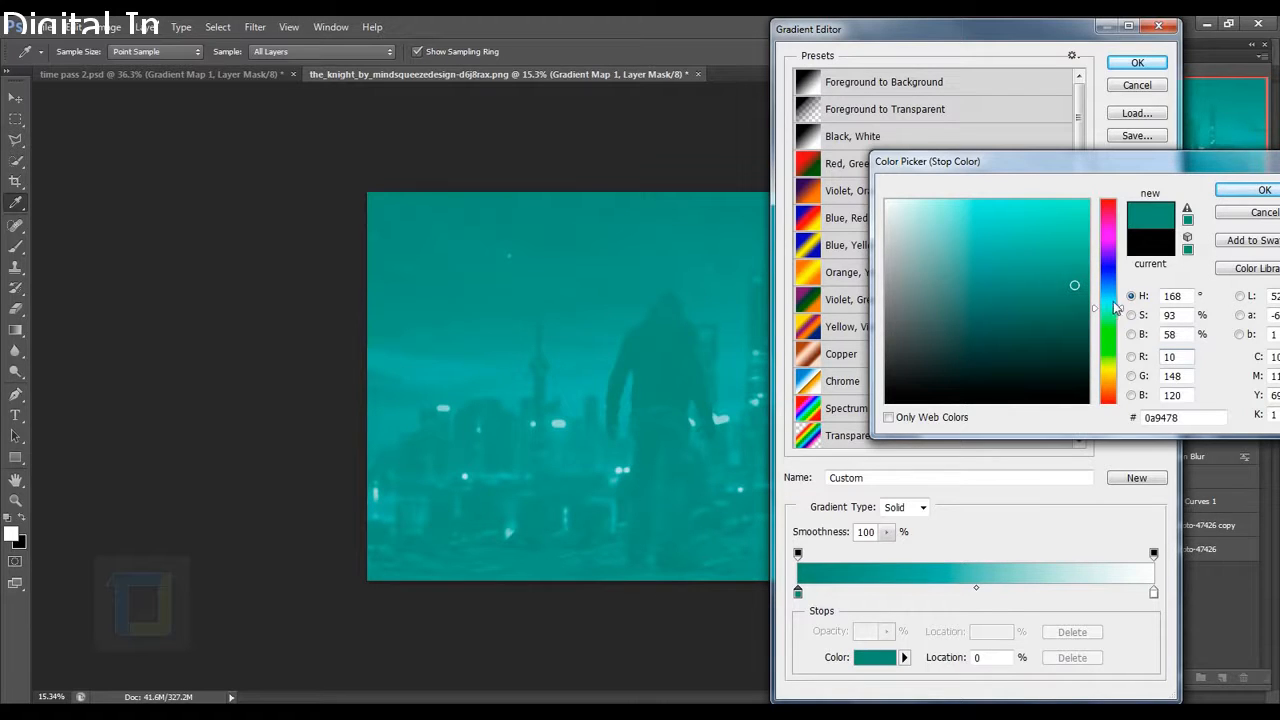
{"action": "mouse_move", "coordinate": [1124, 318]}
{"action": "left_mouse_down"}
{"action": "mouse_move", "coordinate": [1089, 291]}
{"action": "mouse_move", "coordinate": [1081, 311]}
{"action": "left_mouse_up"}
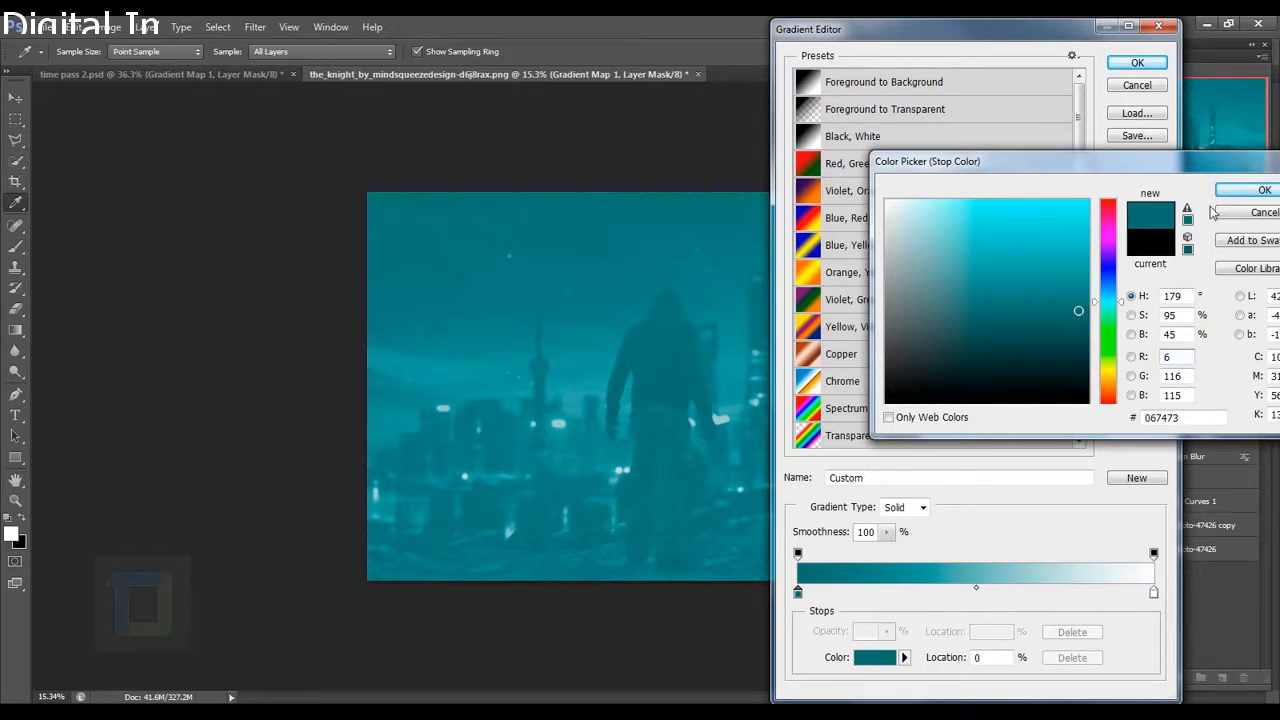
{"action": "left_click", "coordinate": [1262, 190]}
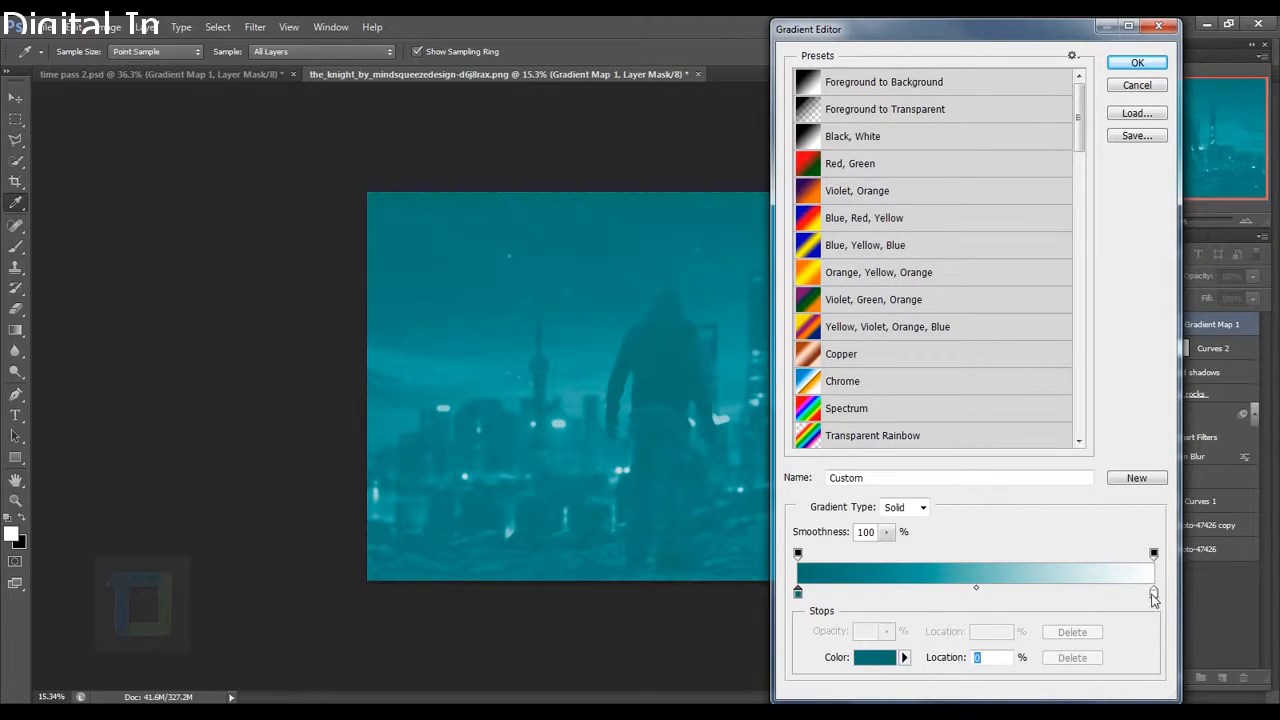
Set the highlight stop to dark red-orange #a32807 and apply the gradient.
{"action": "left_click", "coordinate": [1154, 594]}
{"action": "left_click", "coordinate": [873, 657]}
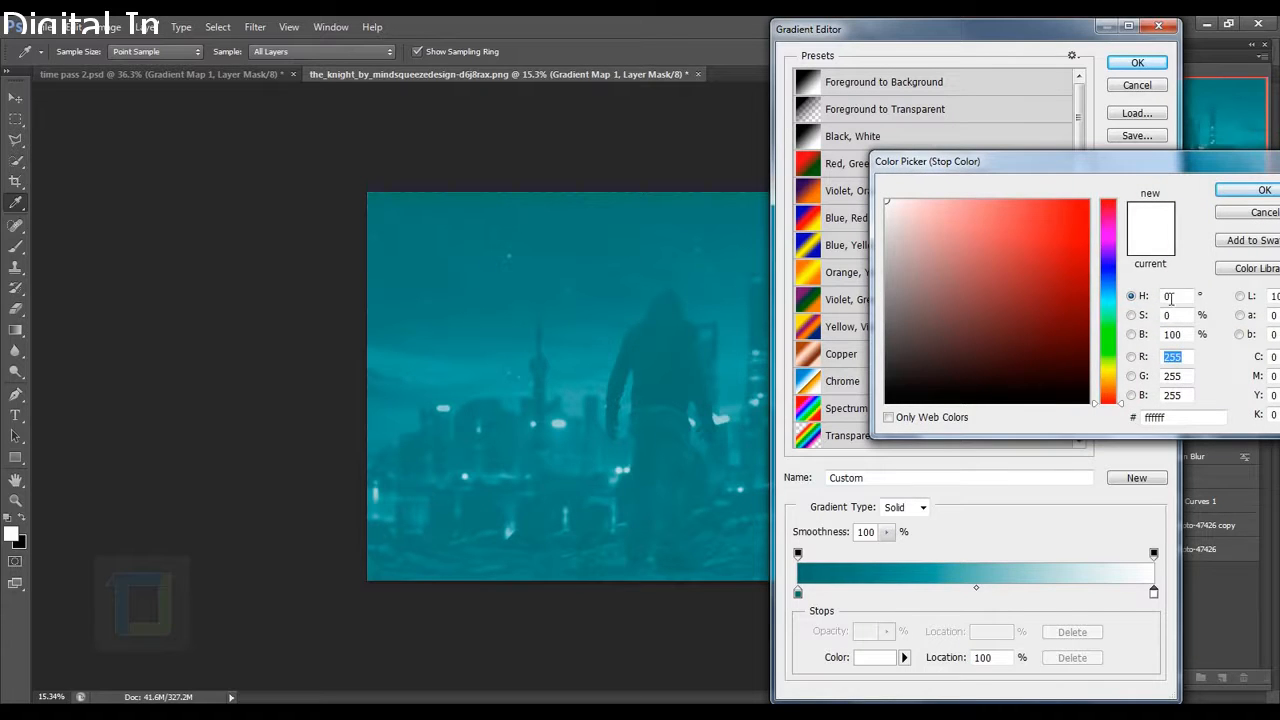
{"action": "left_click_drag", "start_coordinate": [1109, 388], "coordinate": [1109, 400]}
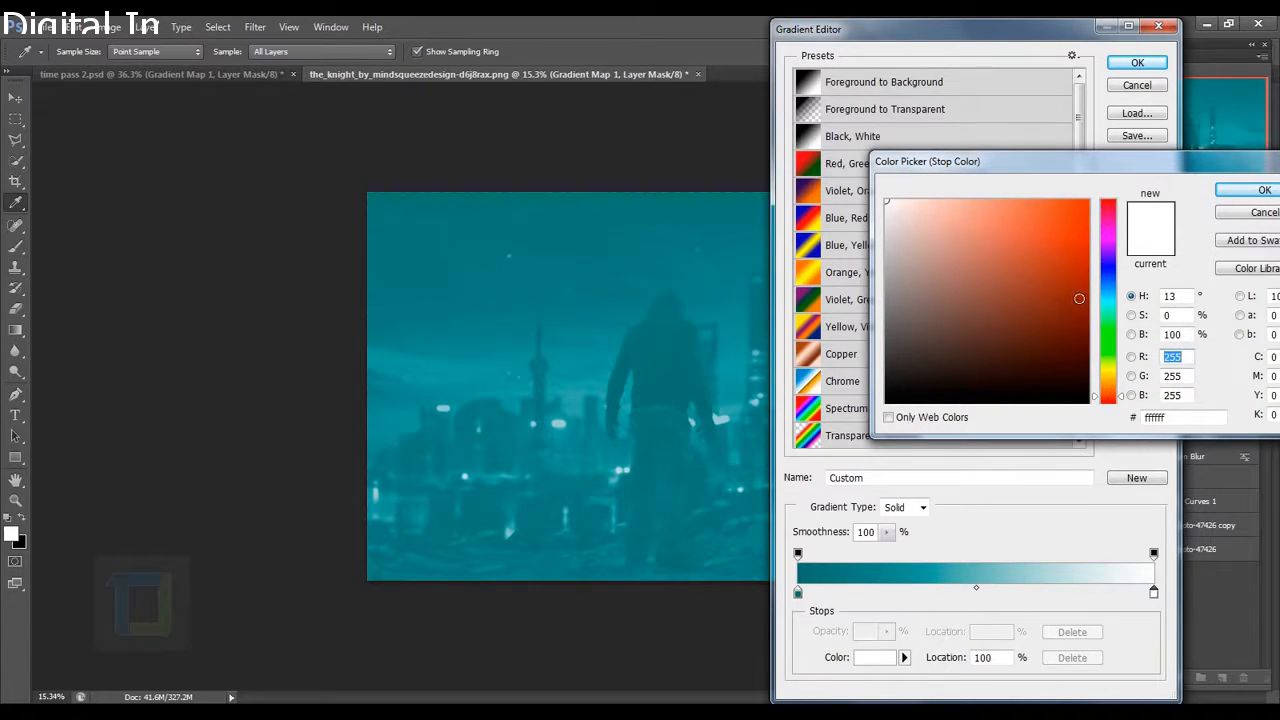
{"action": "left_click_drag", "start_coordinate": [1080, 297], "coordinate": [1084, 277]}
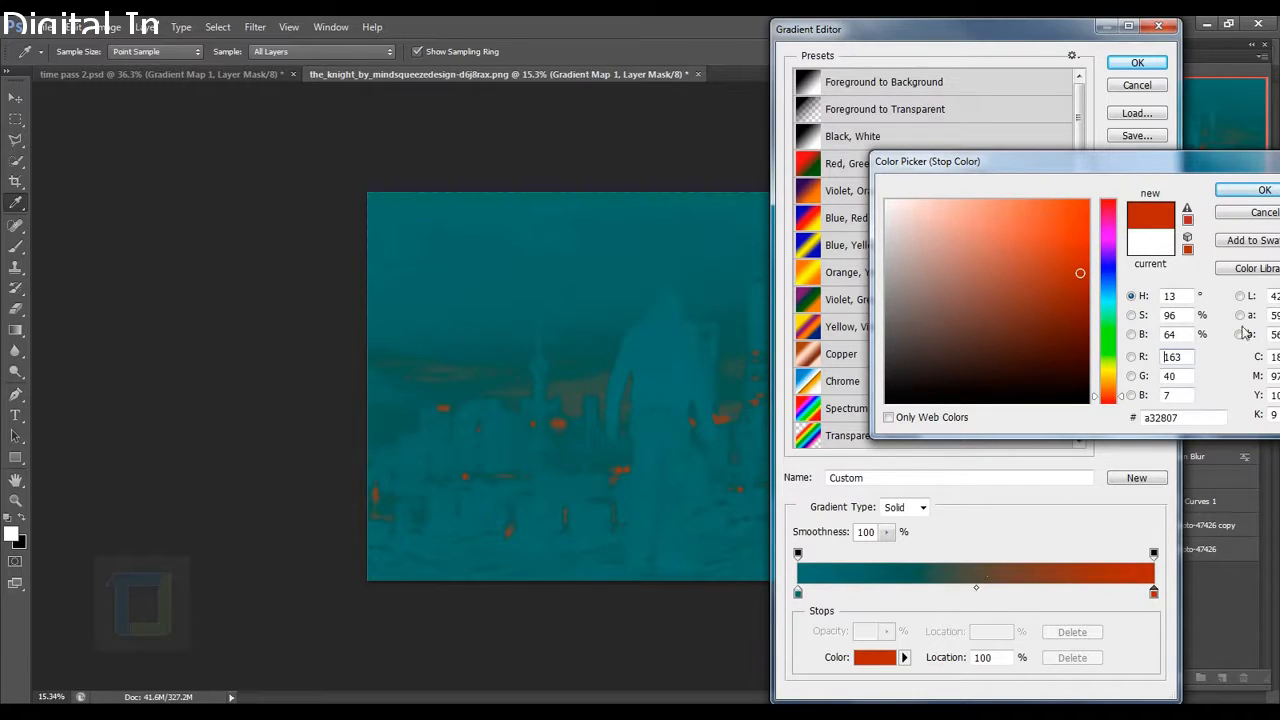
{"action": "left_click", "coordinate": [1244, 191]}
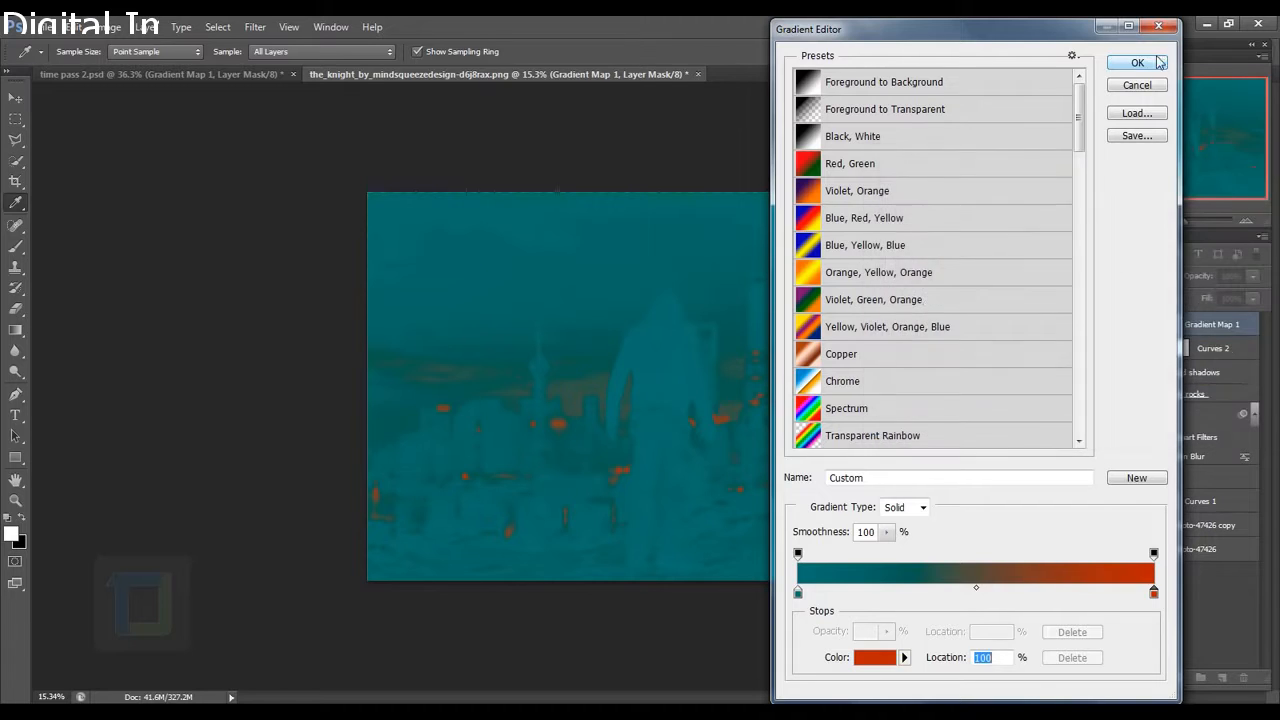
{"action": "left_click", "coordinate": [1137, 63]}
{"action": "right_click", "coordinate": [1208, 328]}
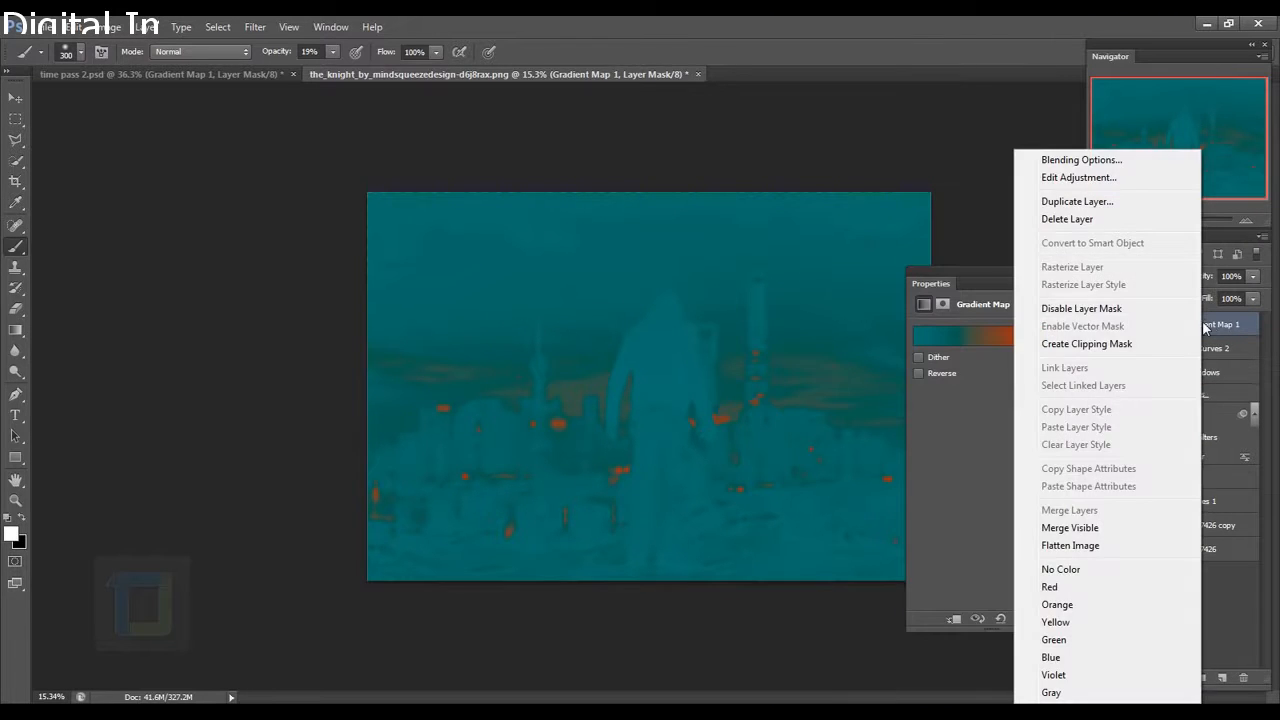
Clip the gradient map to the group, then move the rust stop and set a 20% midpoint.
{"action": "left_click", "coordinate": [1103, 346]}
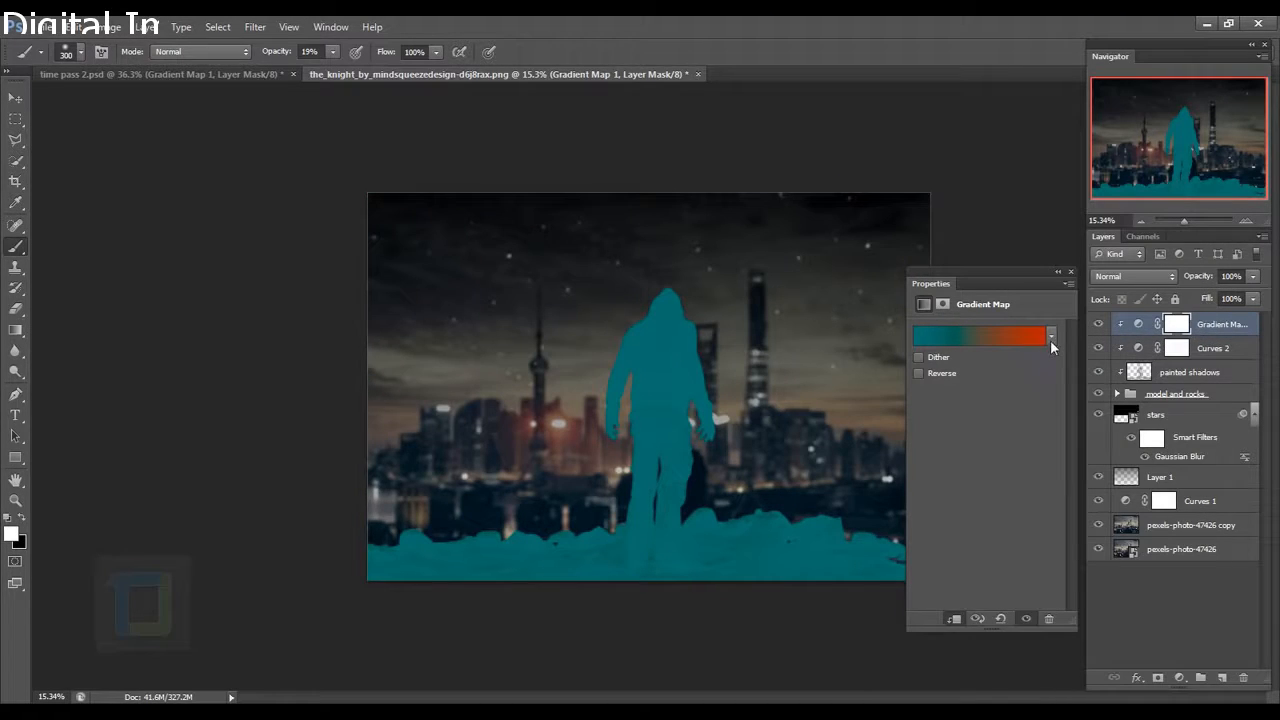
{"action": "left_click", "coordinate": [987, 333]}
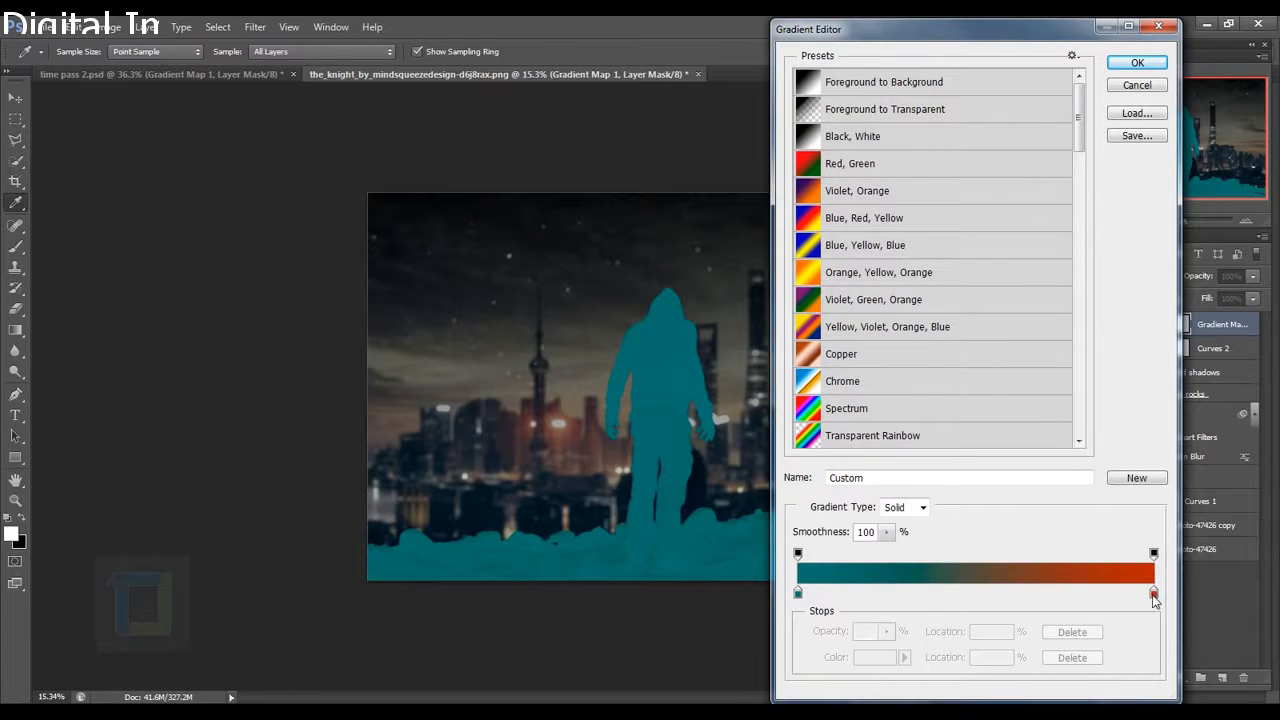
{"action": "left_click_drag", "start_coordinate": [1154, 597], "coordinate": [1092, 600]}
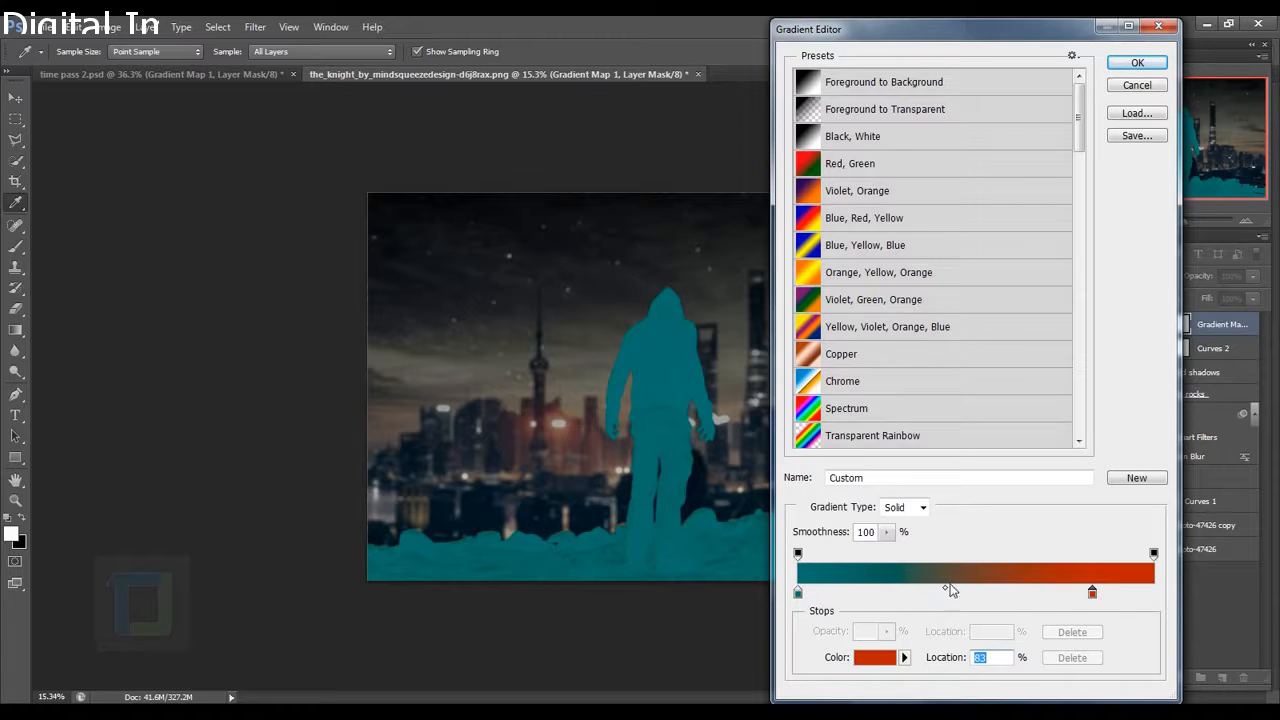
{"action": "left_click_drag", "start_coordinate": [950, 590], "coordinate": [857, 590]}
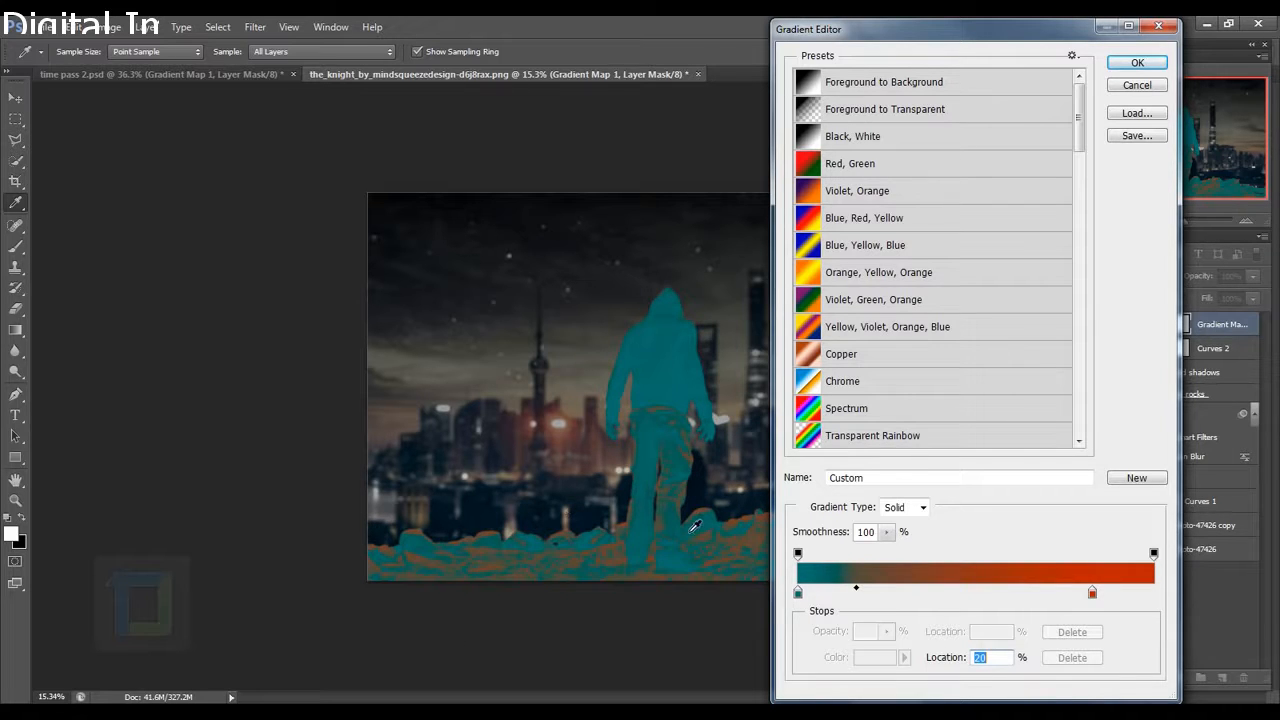
{"action": "left_click", "coordinate": [1137, 63]}
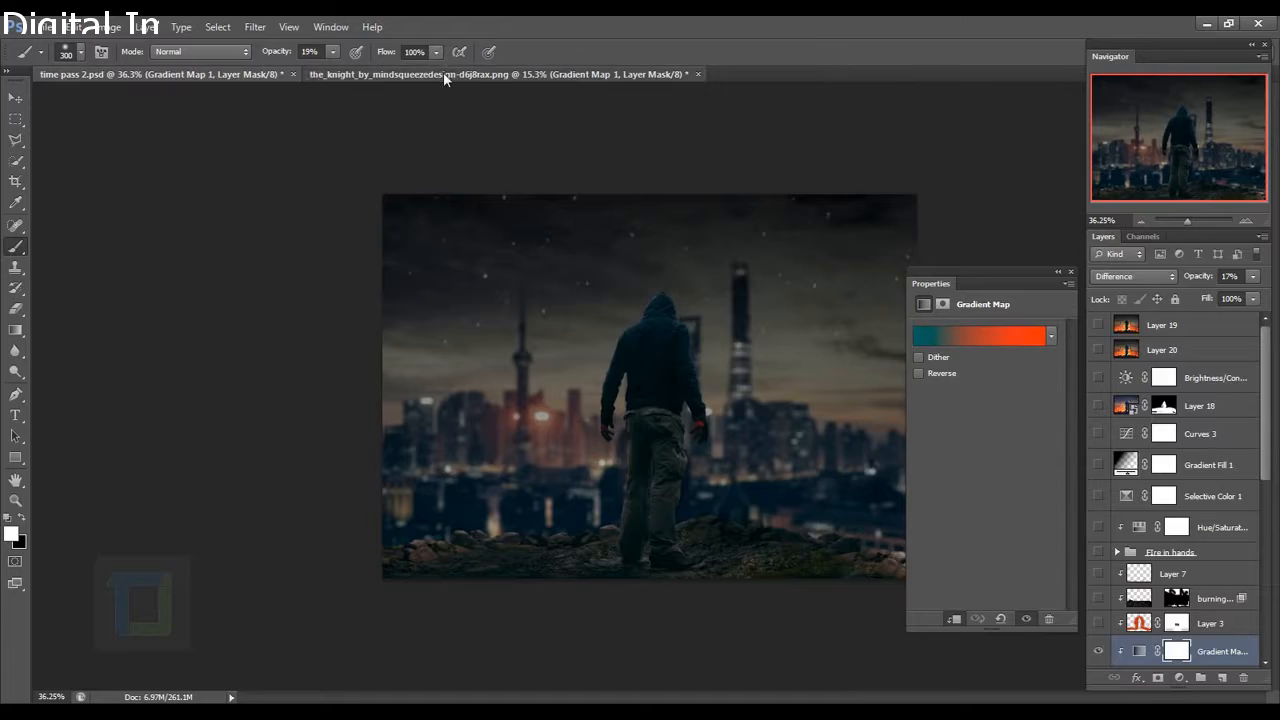
{"action": "left_click", "coordinate": [443, 74]}
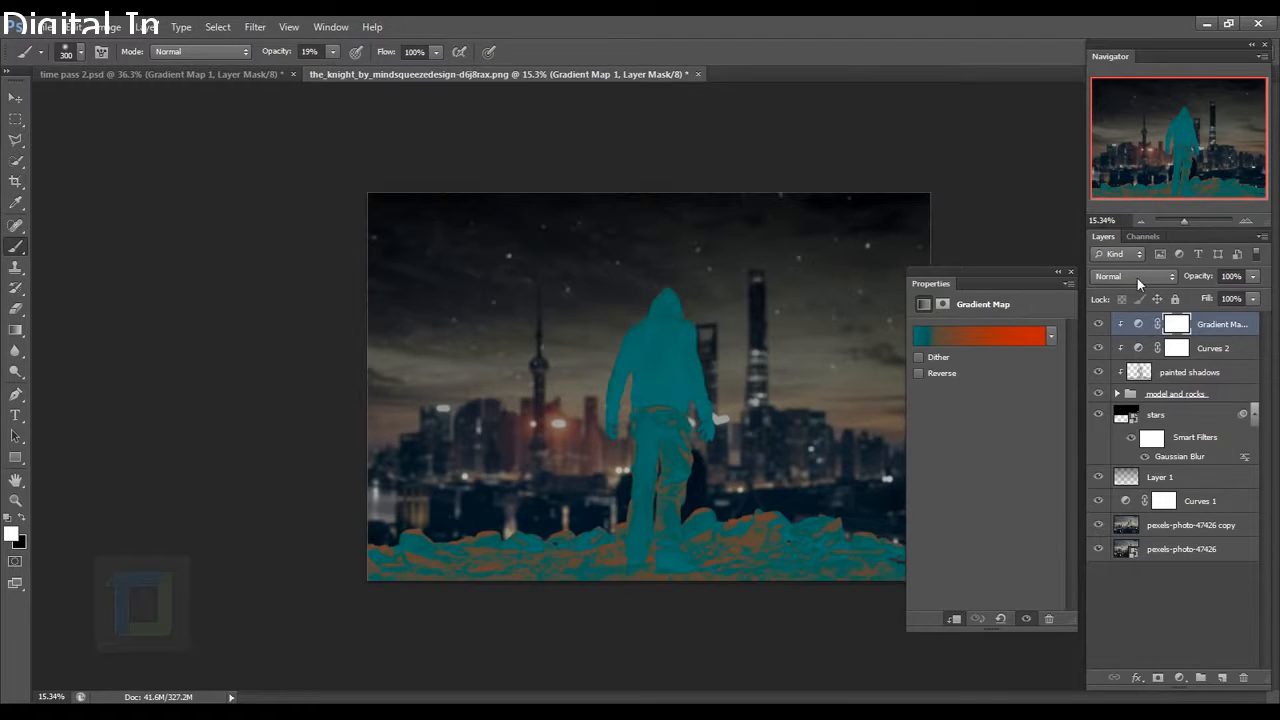
Set the Gradient Map layer to Difference blend mode at 16% opacity.
{"action": "left_click", "coordinate": [1137, 278]}
{"action": "left_click", "coordinate": [1121, 587]}
{"action": "left_click", "coordinate": [1253, 277]}
{"action": "left_click", "coordinate": [1186, 293]}
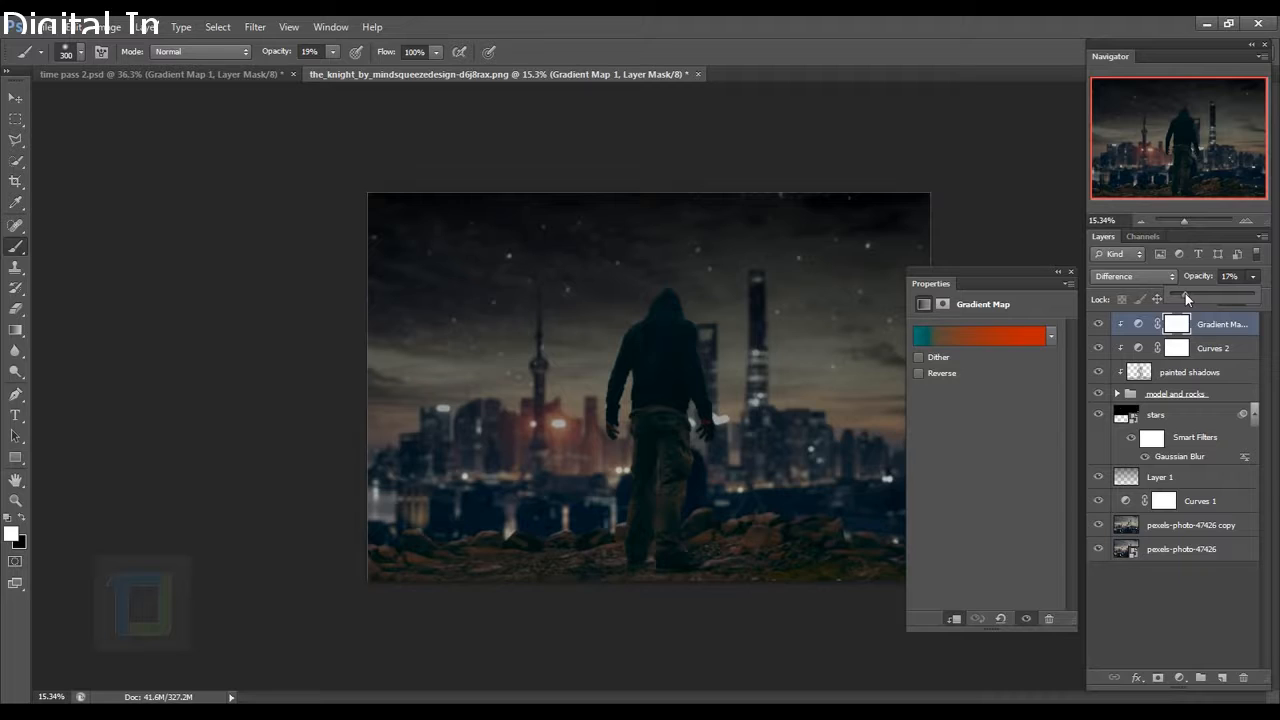
{"action": "left_click_drag", "start_coordinate": [1185, 293], "coordinate": [1184, 293]}
Toggle the gradient map's visibility off and on to compare, then close its settings.
{"action": "left_click", "coordinate": [1101, 325]}
{"action": "left_click", "coordinate": [1101, 325]}
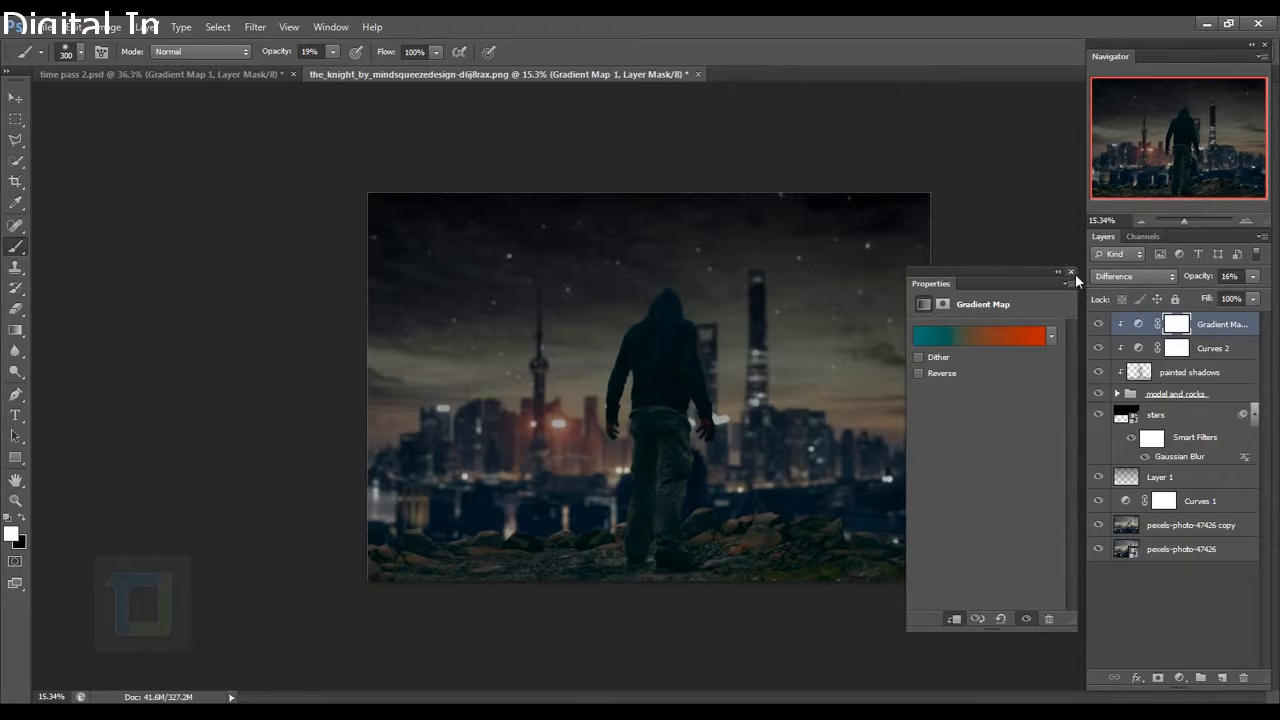
{"action": "left_click", "coordinate": [1071, 271]}
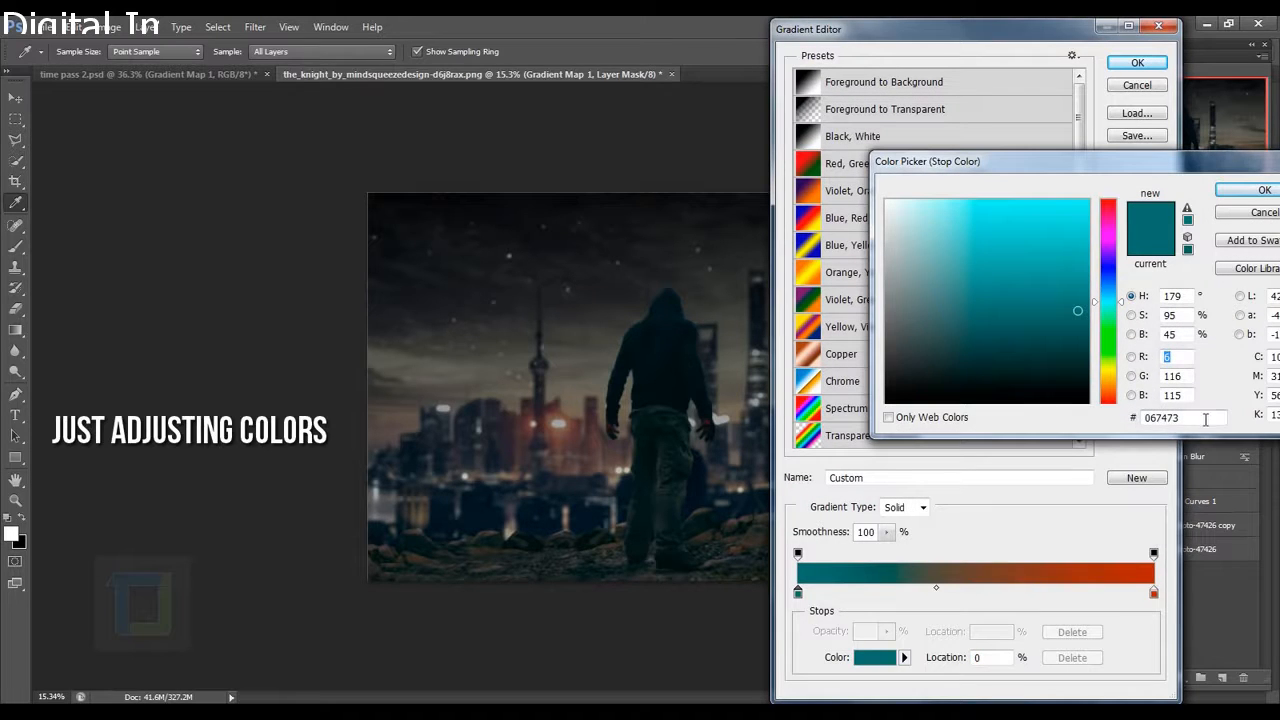
Paste 067473 as the gradient map's teal shadow colour, confirm the gradient, and close the Properties panel.
{"action": "right_click", "coordinate": [1205, 419]}
{"action": "left_click", "coordinate": [1103, 480]}
{"action": "left_click", "coordinate": [1264, 190]}
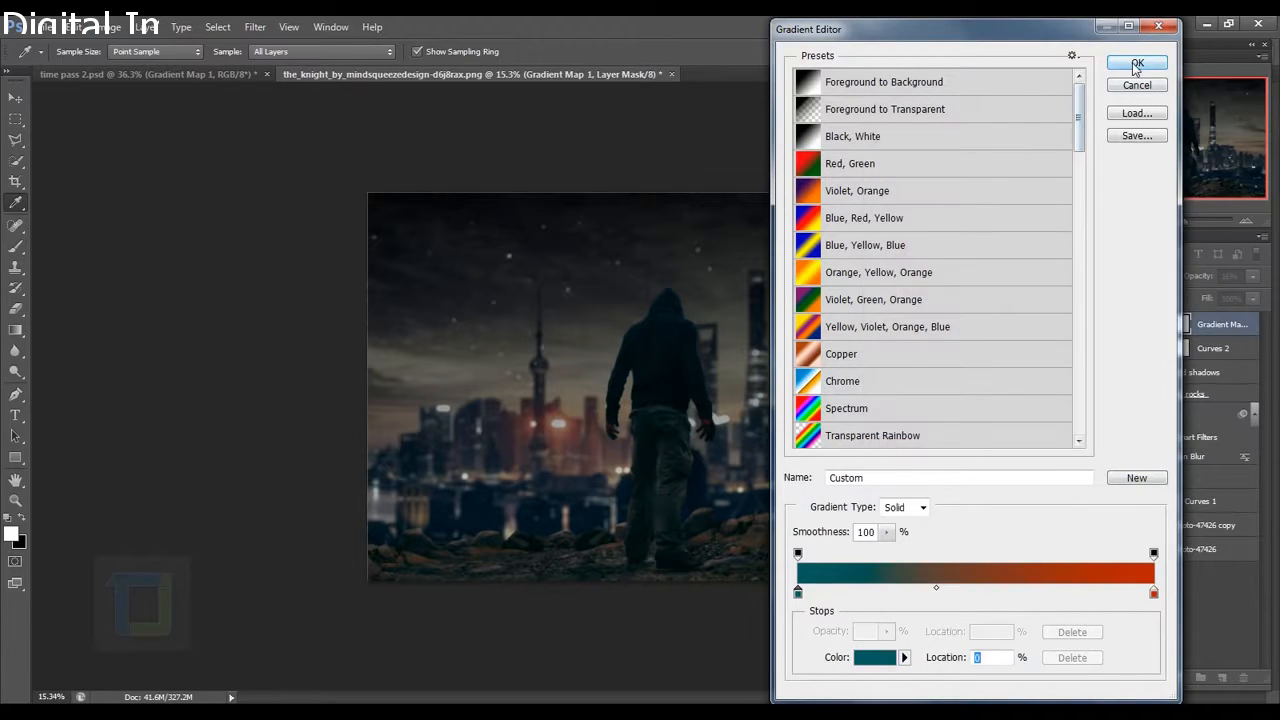
{"action": "left_click", "coordinate": [1135, 66]}
{"action": "left_click", "coordinate": [1071, 271]}
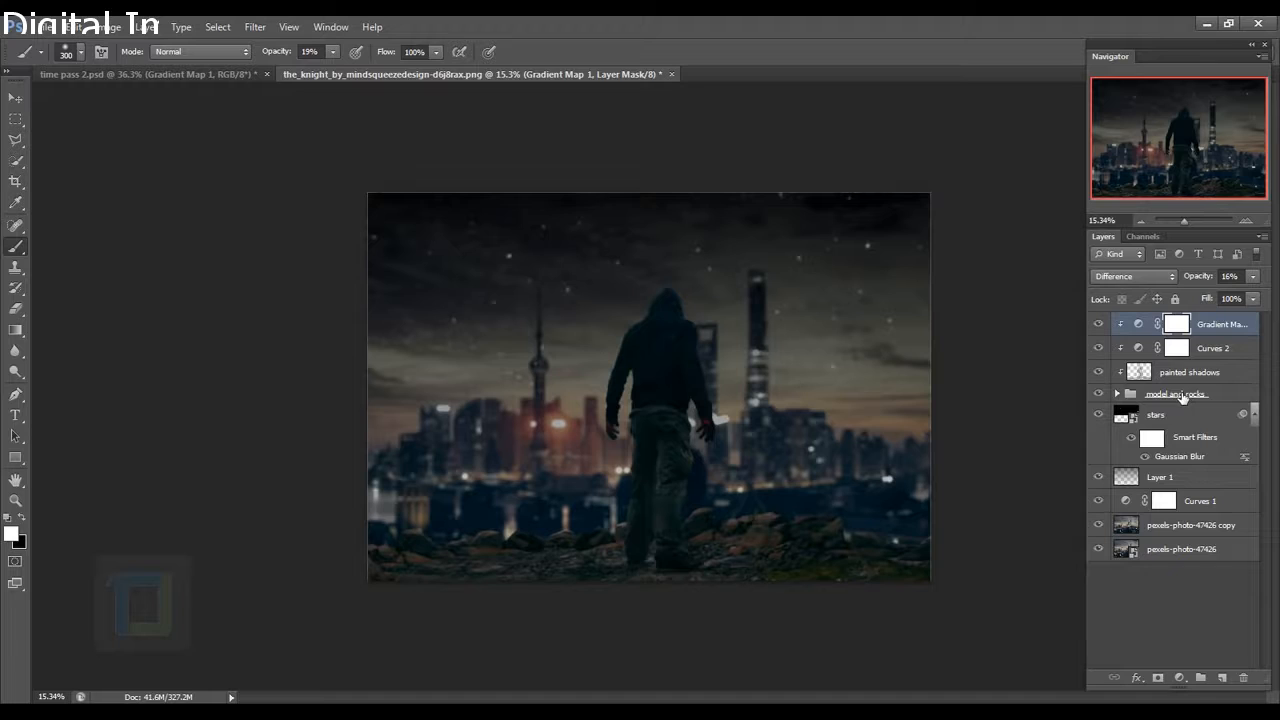
Add a new empty layer named 'glow' beneath the model and rocks group.
{"action": "left_click", "coordinate": [1182, 396]}
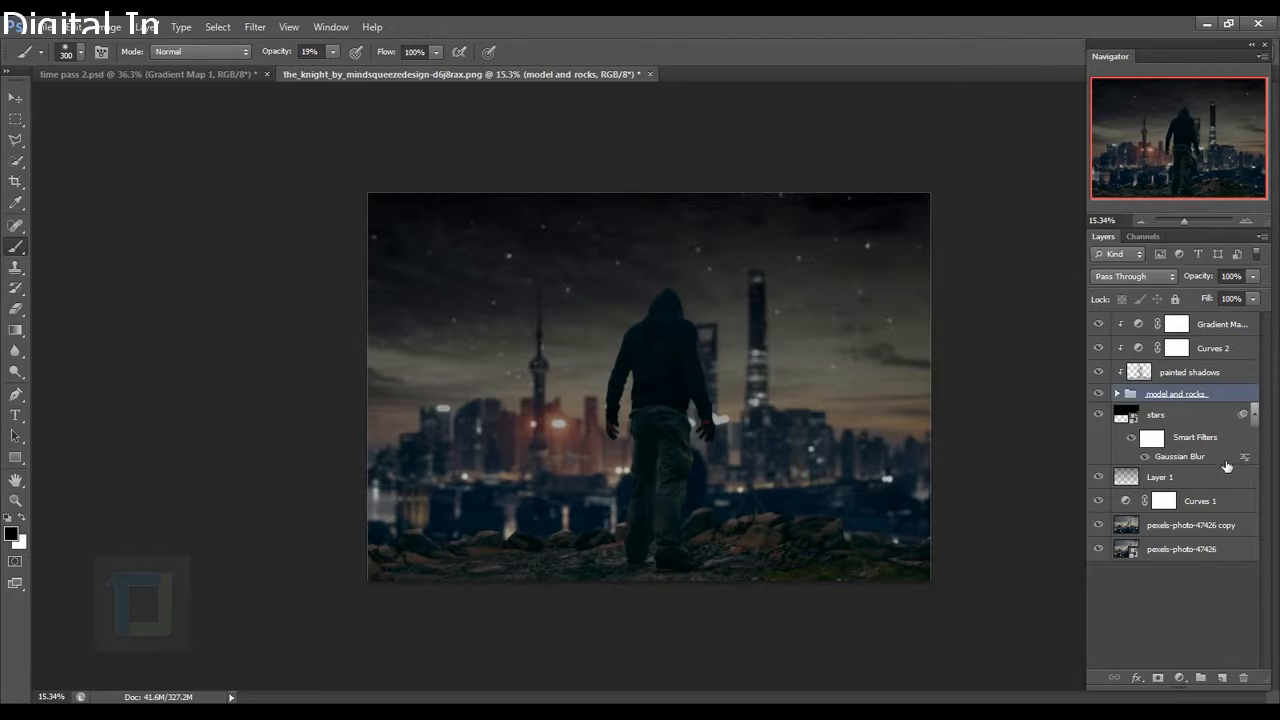
{"action": "key", "text": "ctrl"}
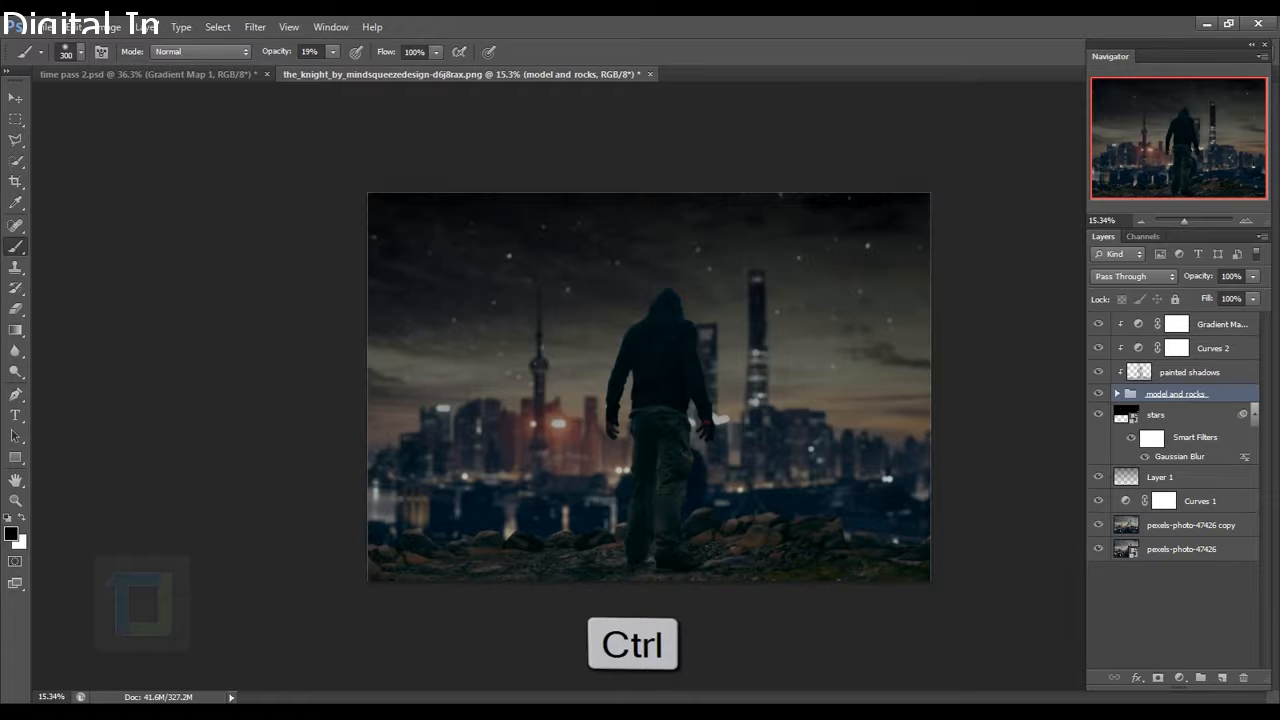
{"action": "left_click", "coordinate": [1222, 678], "text": "ctrl"}
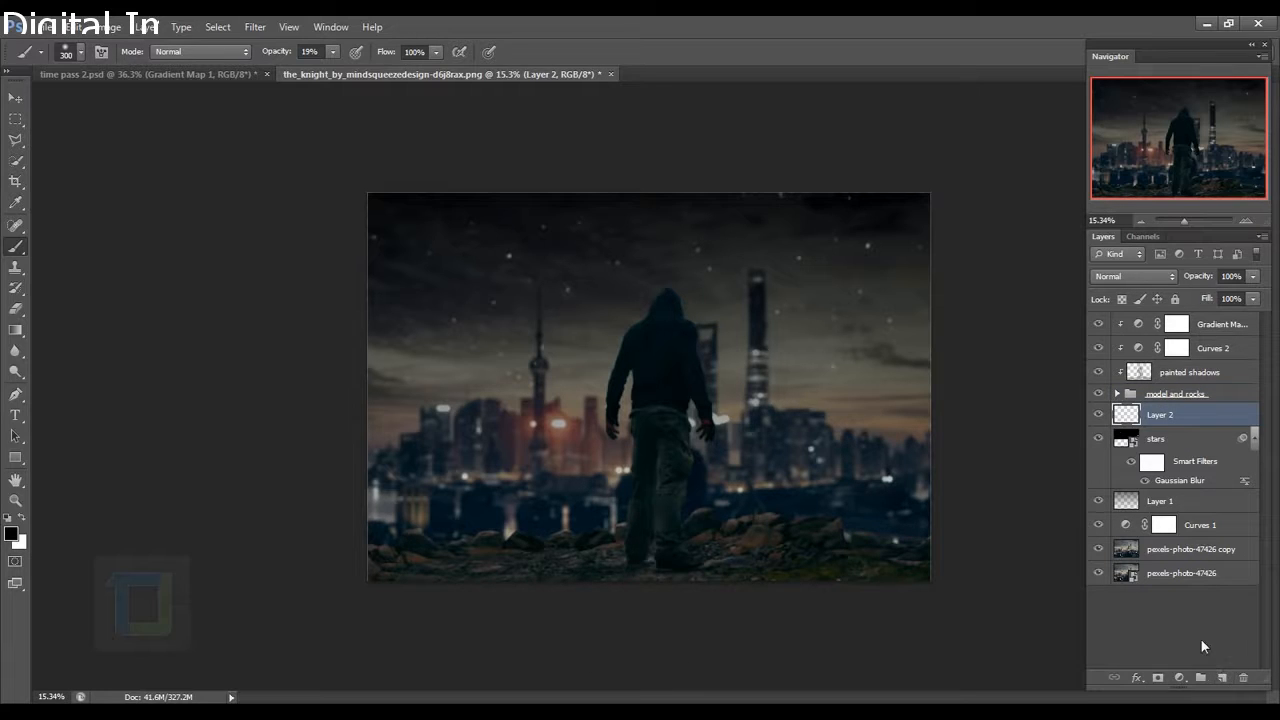
{"action": "double_click", "coordinate": [1170, 420]}
{"action": "type", "text": "d"}
{"action": "type", "text": "low"}
{"action": "key", "text": "Return"}
Choose a strong orange as the foreground painting colour.
{"action": "left_click", "coordinate": [14, 535]}
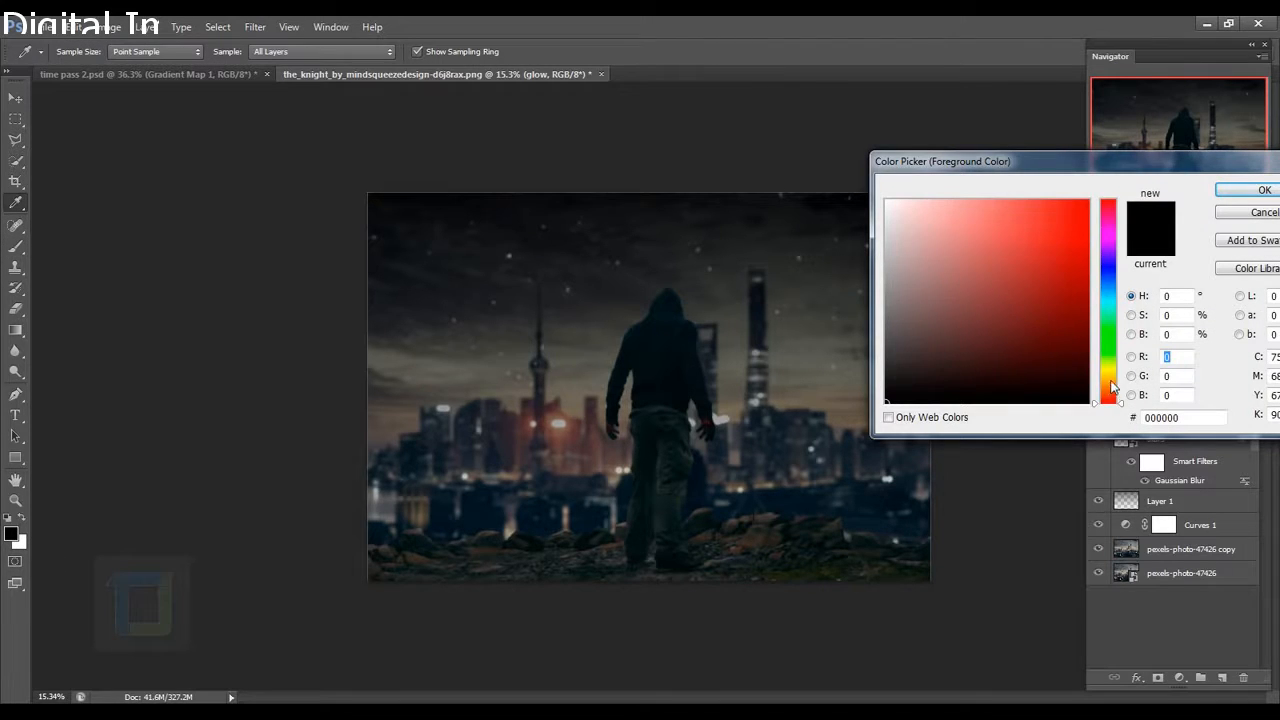
{"action": "left_click_drag", "start_coordinate": [1112, 388], "coordinate": [1108, 397]}
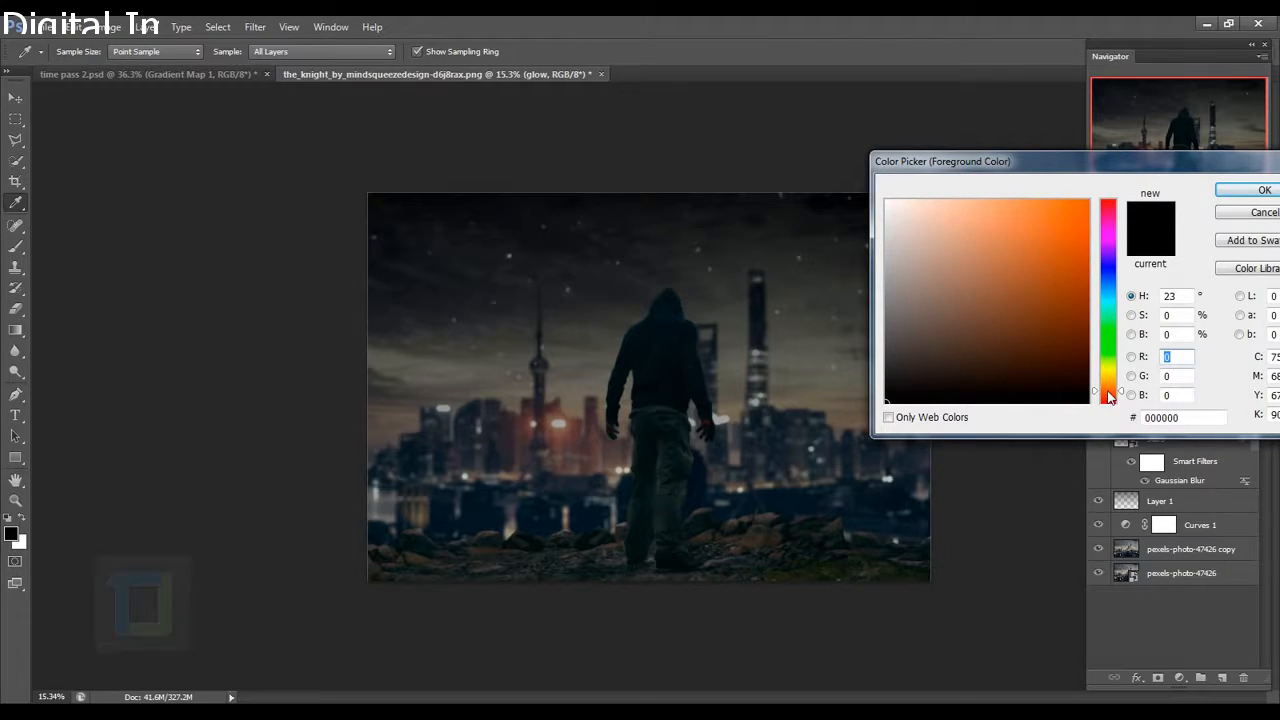
{"action": "left_click_drag", "start_coordinate": [1078, 245], "coordinate": [1071, 270]}
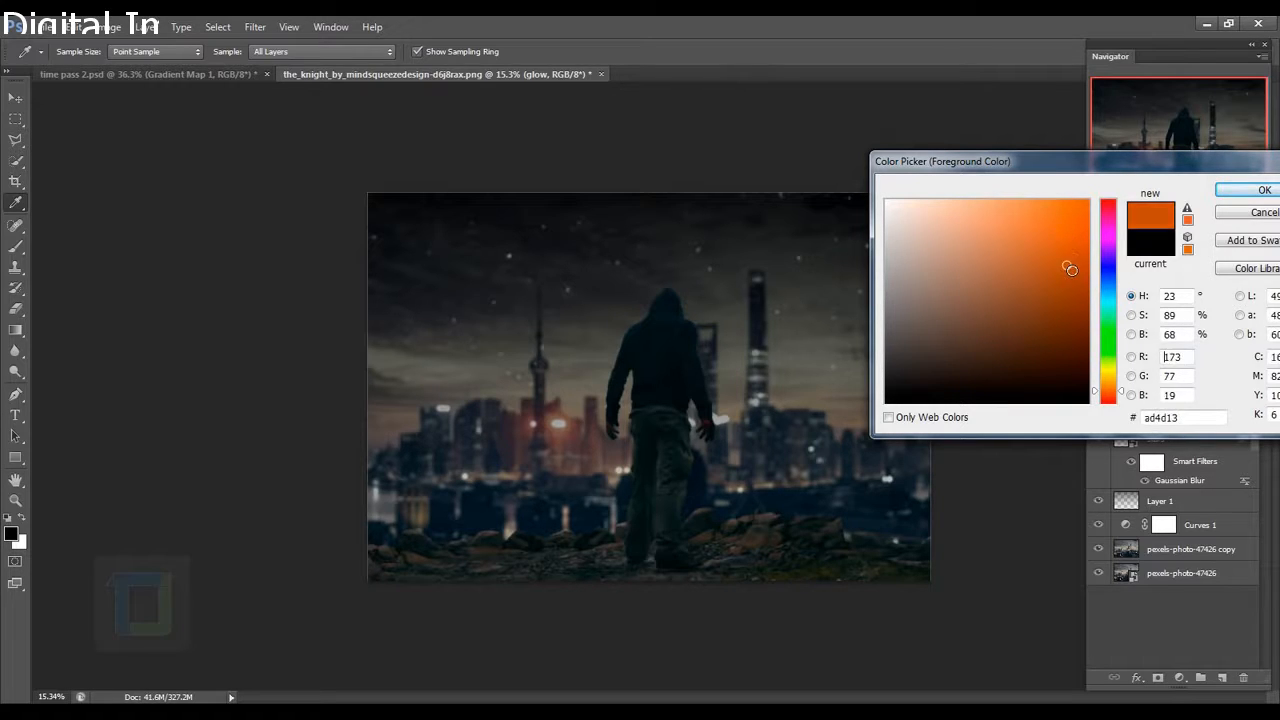
{"action": "key", "text": "Return"}
Make the brush much larger, set its hardness, and raise opacity to 100%.
{"action": "key", "text": "bracketright"}
{"action": "key", "text": "bracketright"}
{"action": "key", "text": "bracketright"}
{"action": "key", "text": "bracketright"}
{"action": "key", "text": "bracketright"}
{"action": "key", "text": "bracketright"}
{"action": "key", "text": "bracketright"}
{"action": "key", "text": "bracketright"}
{"action": "key", "text": "bracketright"}
{"action": "key", "text": "bracketright"}
{"action": "key", "text": "bracketright"}
{"action": "key", "text": "bracketright"}
{"action": "key", "text": "bracketright"}
{"action": "key", "text": "bracketright"}
{"action": "key", "text": "bracketright"}
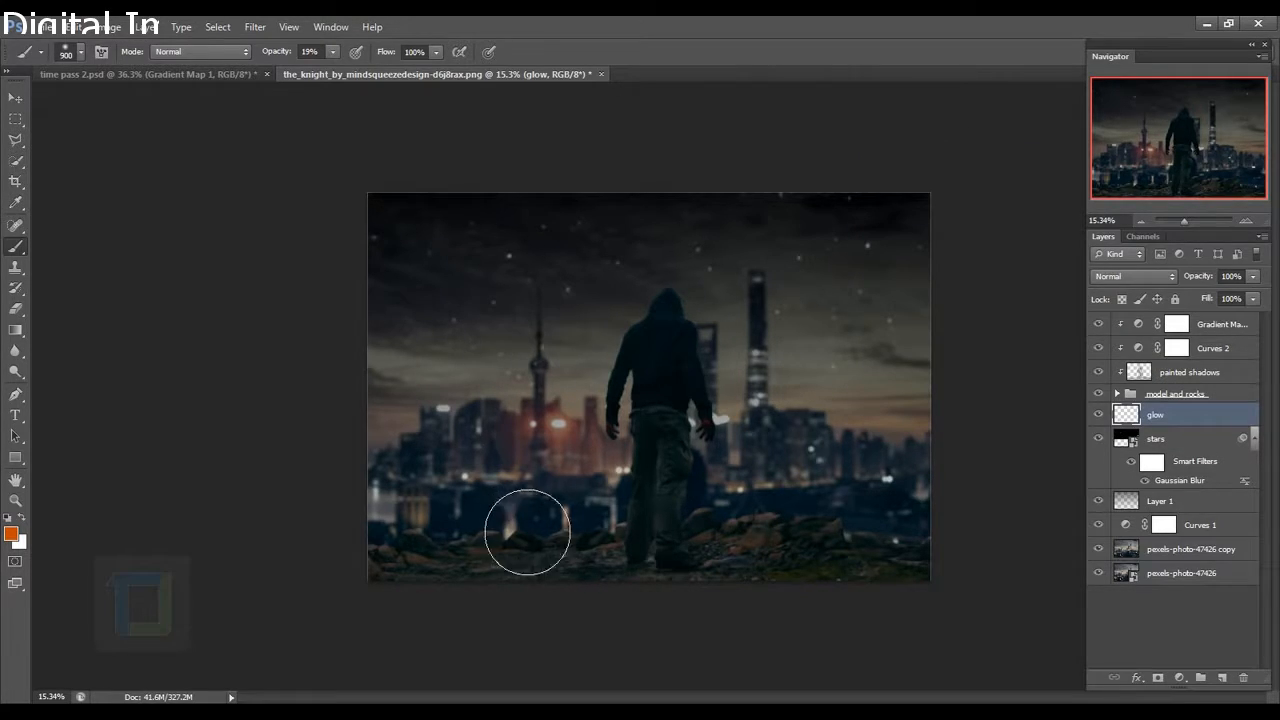
{"action": "scroll", "coordinate": [528, 534], "scroll_direction": "down", "scroll_amount": 7}
{"action": "scroll", "coordinate": [595, 535], "scroll_direction": "up", "scroll_amount": 5}
{"action": "key", "text": "bracketright"}
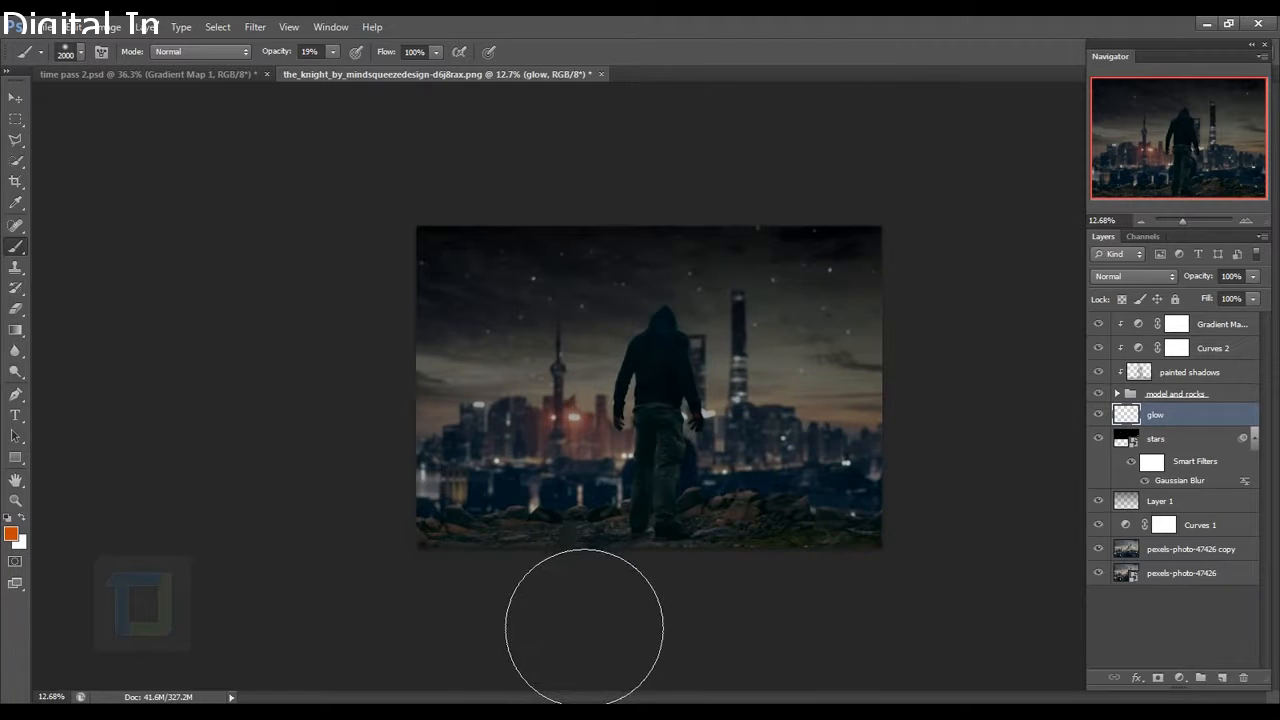
{"action": "right_click", "coordinate": [580, 614]}
{"action": "left_click", "coordinate": [666, 356]}
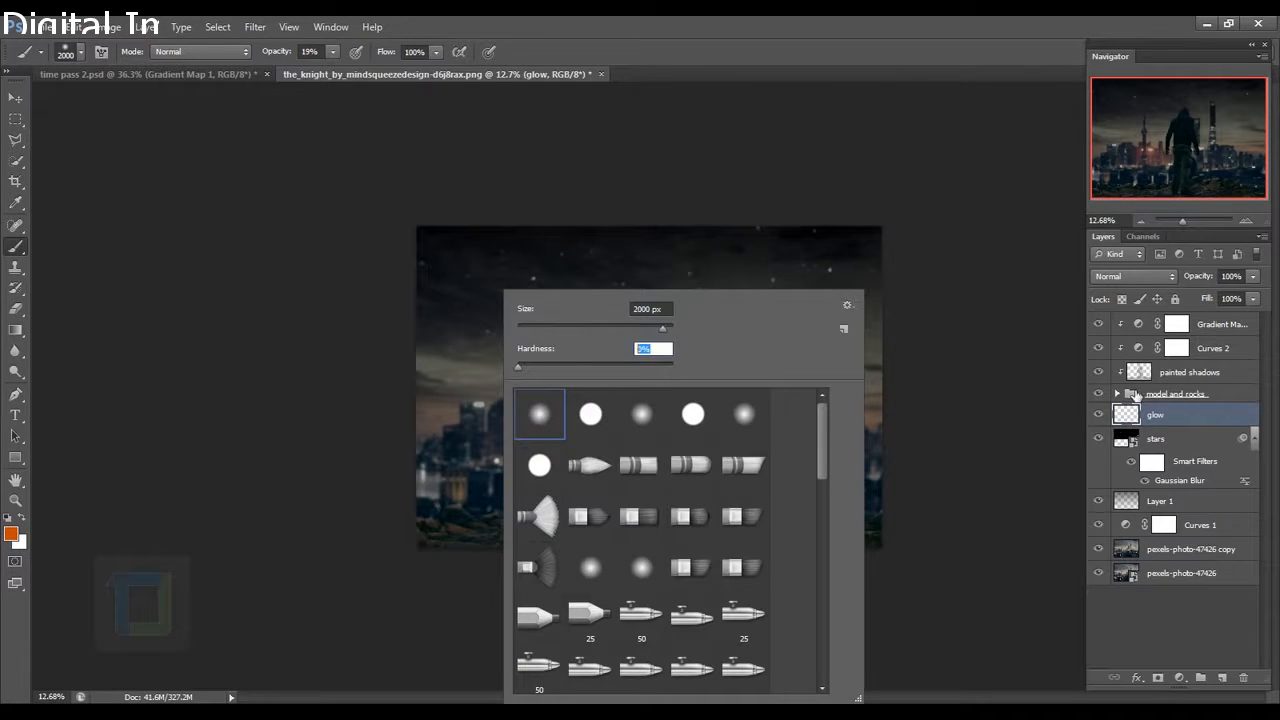
{"action": "left_click", "coordinate": [1201, 424]}
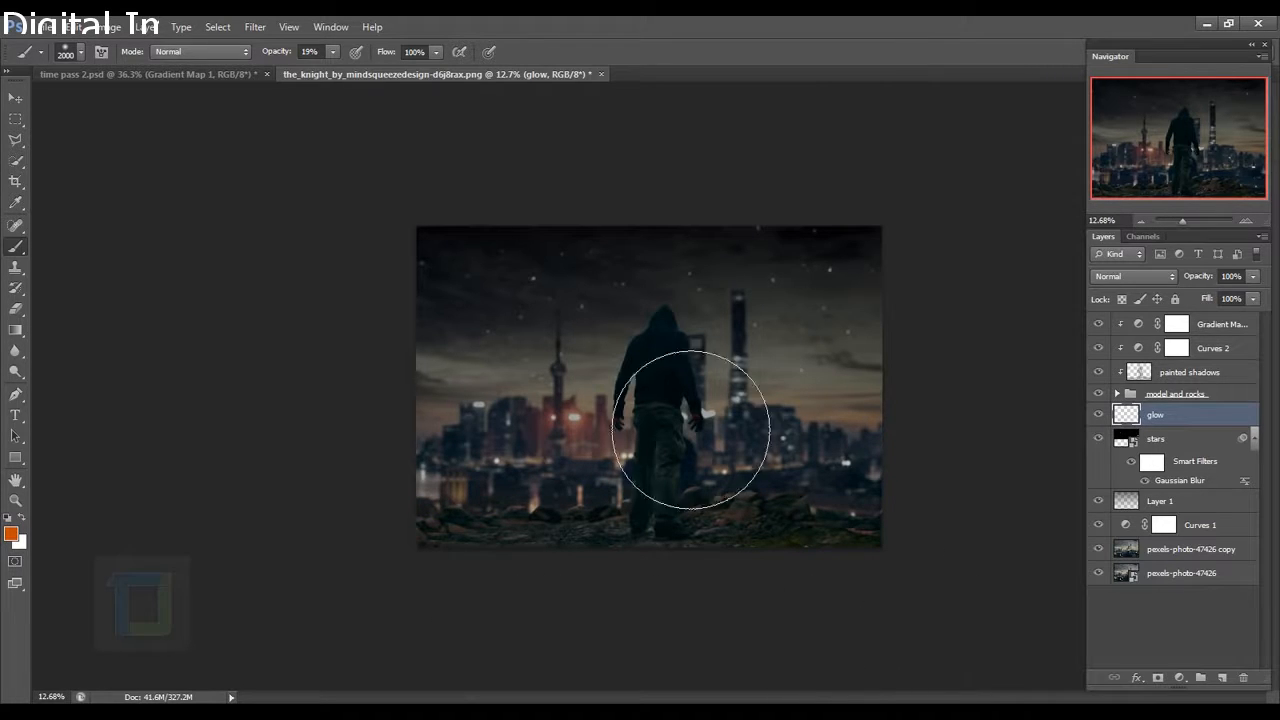
{"action": "left_click_drag", "start_coordinate": [277, 52], "coordinate": [511, 75]}
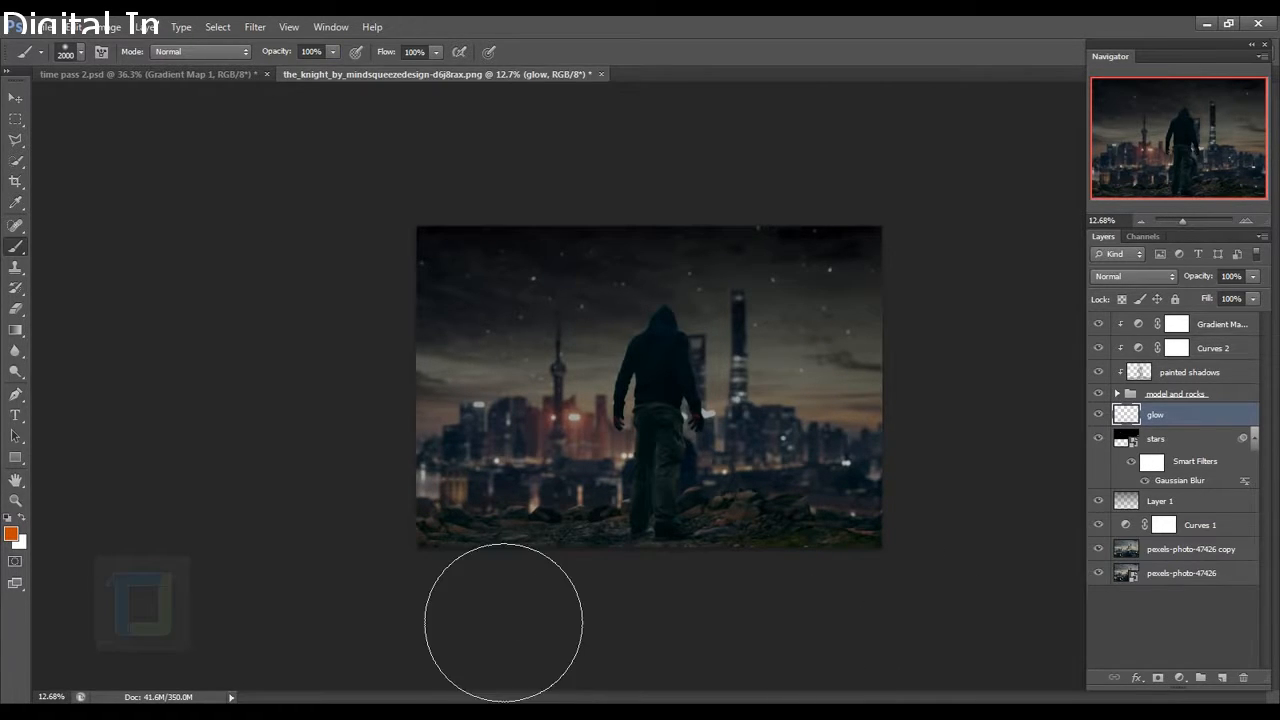
Paint orange glow along the bottom horizon and blend the glow layer as Color Dodge.
{"action": "mouse_move", "coordinate": [514, 648]}
{"action": "left_mouse_down"}
{"action": "mouse_move", "coordinate": [850, 644]}
{"action": "mouse_move", "coordinate": [966, 657]}
{"action": "left_mouse_up"}
{"action": "mouse_move", "coordinate": [456, 672]}
{"action": "left_mouse_down"}
{"action": "mouse_move", "coordinate": [959, 679]}
{"action": "mouse_move", "coordinate": [1039, 702]}
{"action": "left_mouse_up"}
{"action": "scroll", "coordinate": [1039, 700], "scroll_direction": "up", "scroll_amount": 5}
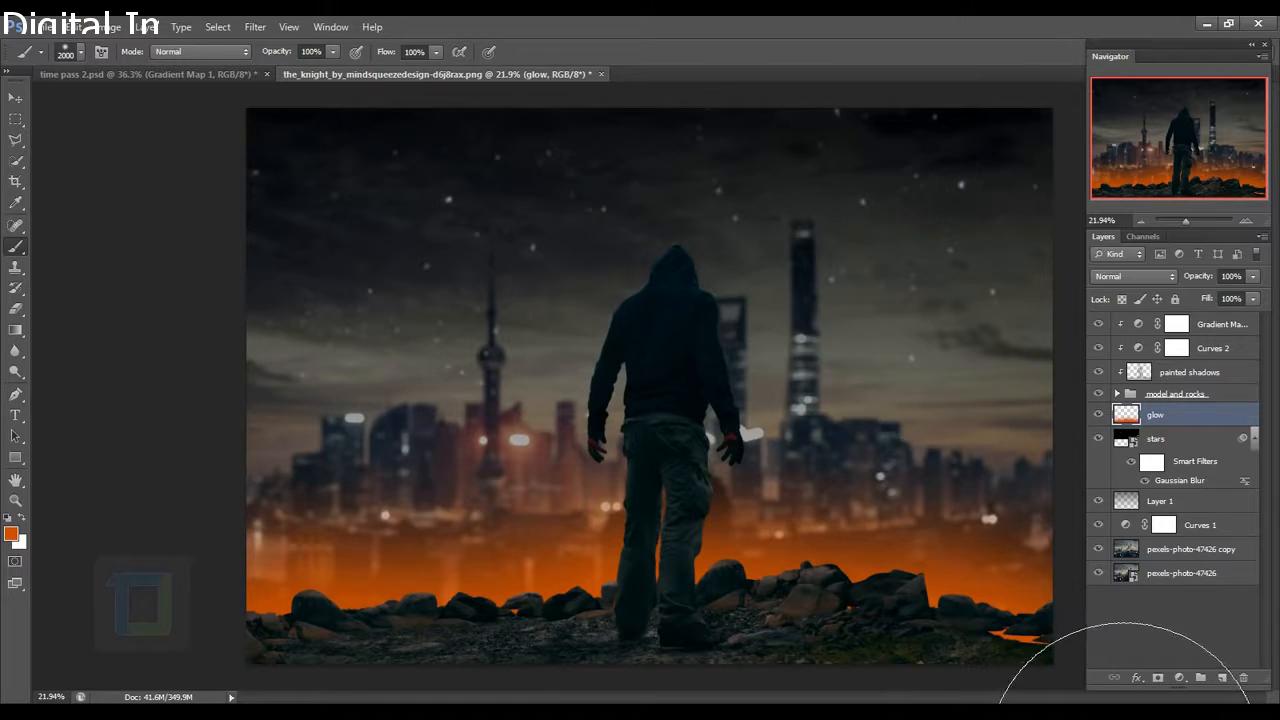
{"action": "scroll", "coordinate": [1060, 670], "scroll_direction": "down", "scroll_amount": 5}
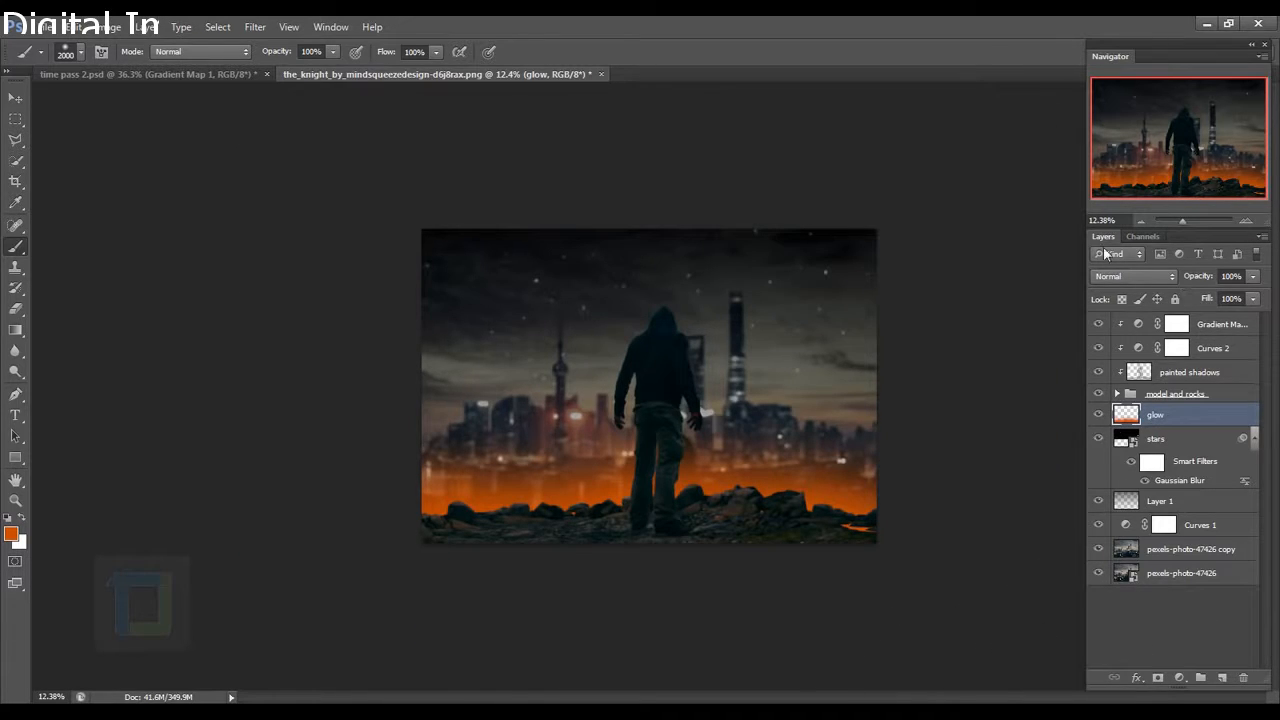
{"action": "left_click", "coordinate": [1120, 279]}
{"action": "left_click", "coordinate": [1120, 419]}
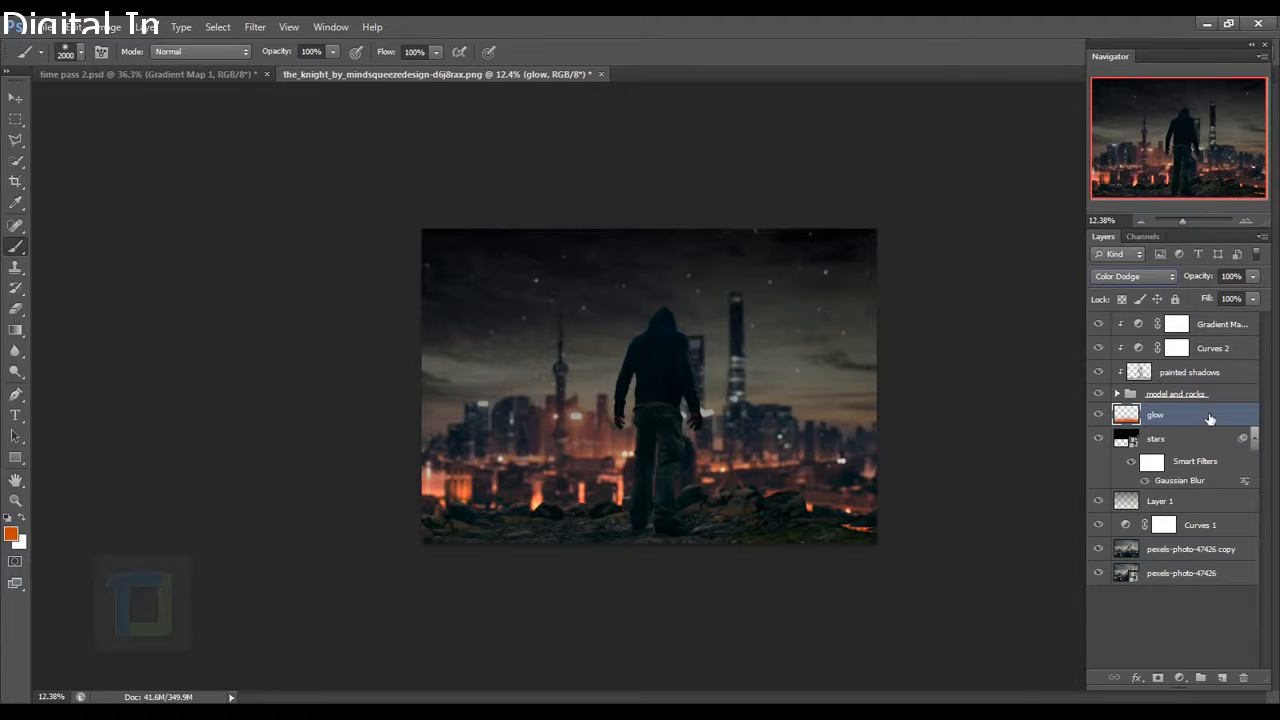
Duplicate the glow layer and set the copy's blend mode to Screen.
{"action": "key", "text": "ctrl+j"}
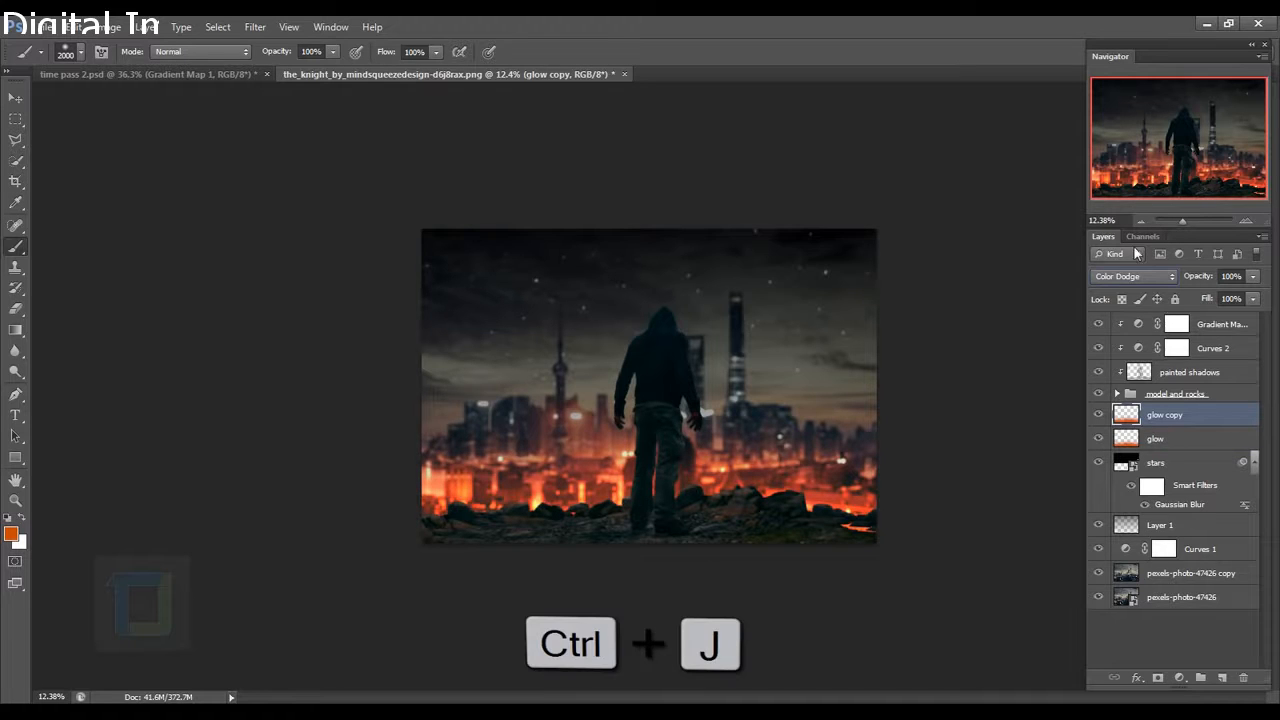
{"action": "left_click", "coordinate": [1132, 276]}
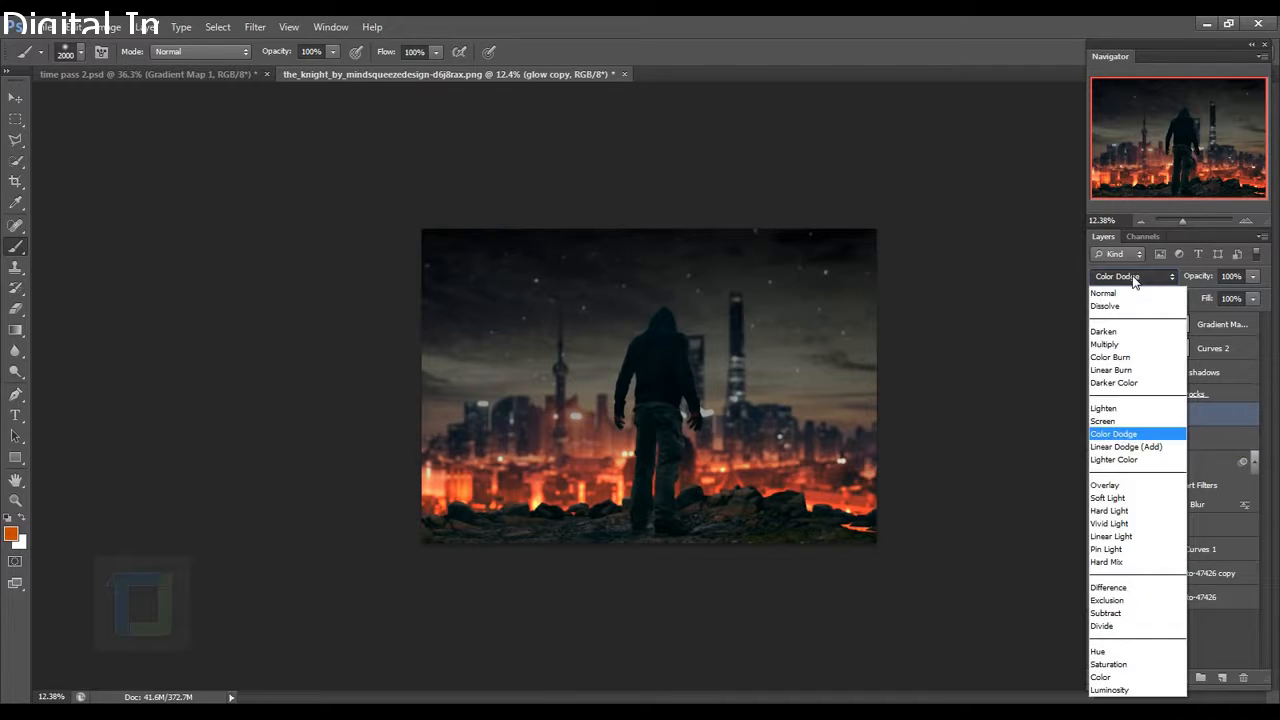
{"action": "left_click", "coordinate": [1122, 422]}
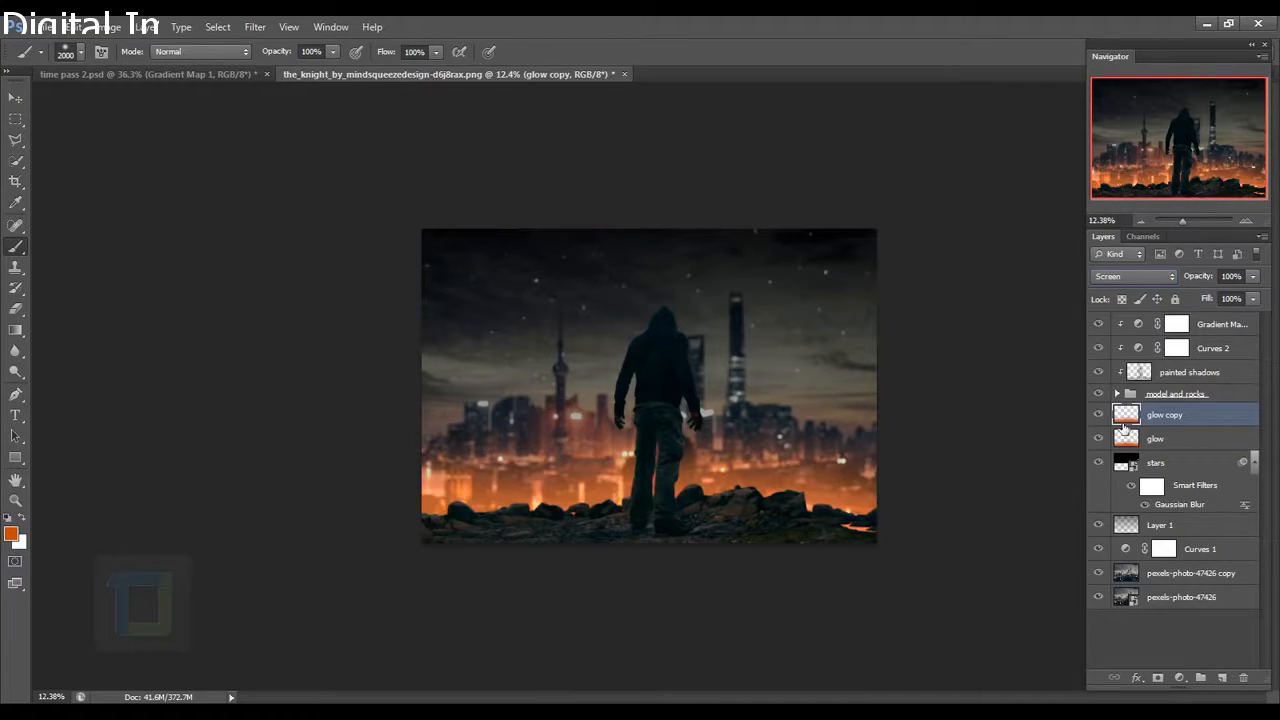
{"action": "scroll", "coordinate": [795, 560], "scroll_direction": "up", "scroll_amount": 3}
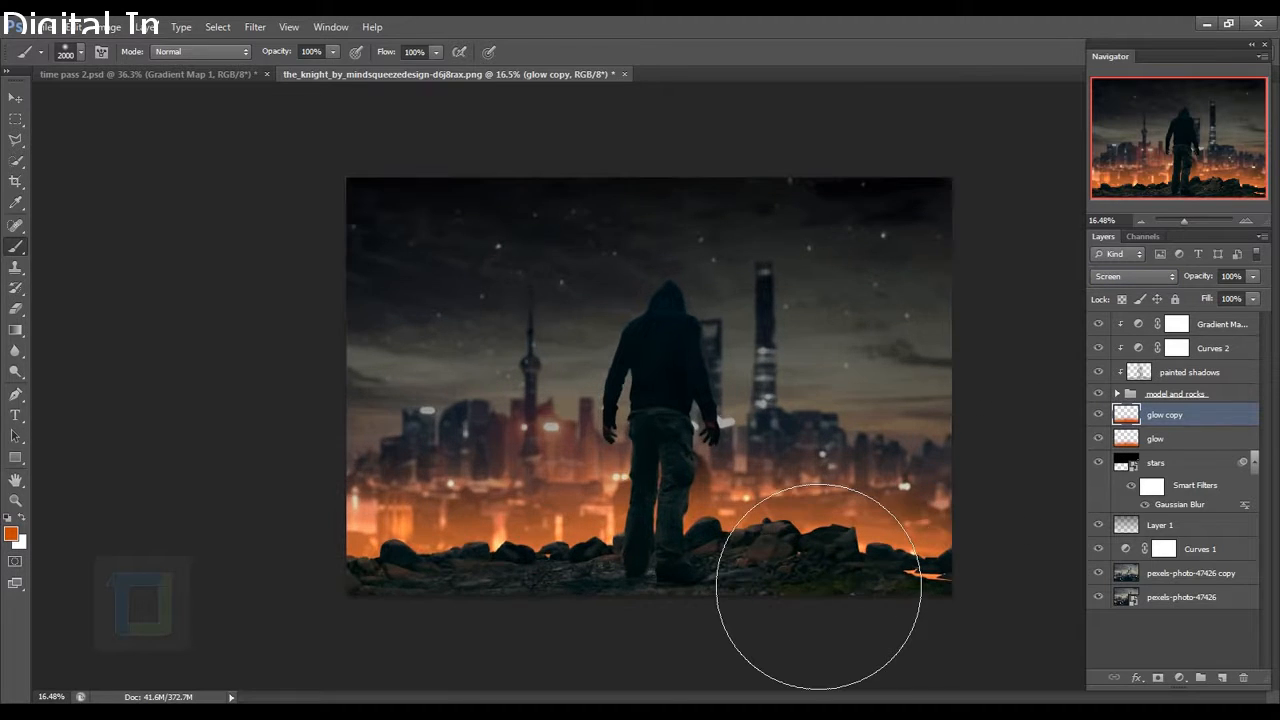
Nudge the glow copy and the original glow layer into slightly different positions.
{"action": "key", "text": "v"}
{"action": "mouse_move", "coordinate": [709, 534]}
{"action": "left_mouse_down"}
{"action": "mouse_move", "coordinate": [709, 509]}
{"action": "mouse_move", "coordinate": [709, 520]}
{"action": "left_mouse_up"}
{"action": "left_click", "coordinate": [1199, 441]}
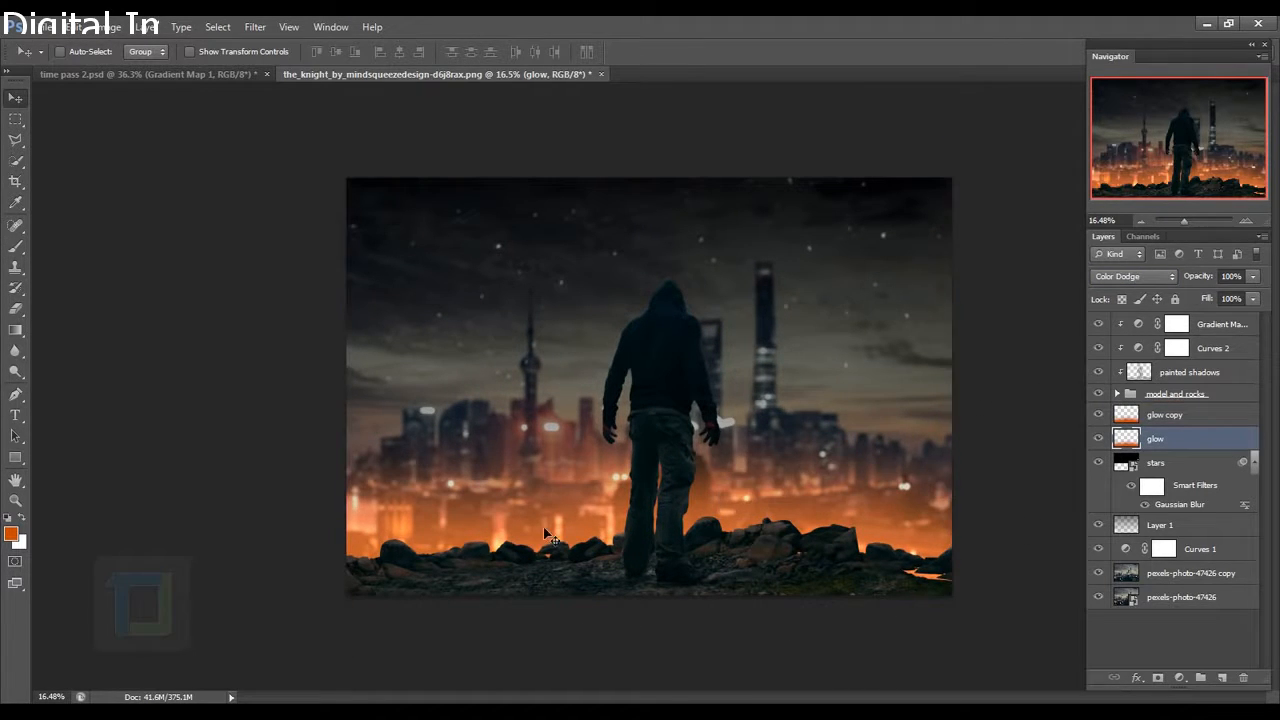
{"action": "mouse_move", "coordinate": [549, 531]}
{"action": "left_mouse_down"}
{"action": "mouse_move", "coordinate": [552, 521]}
{"action": "mouse_move", "coordinate": [557, 541]}
{"action": "left_mouse_up"}
{"action": "left_click", "coordinate": [110, 27]}
{"action": "mouse_move", "coordinate": [122, 76]}
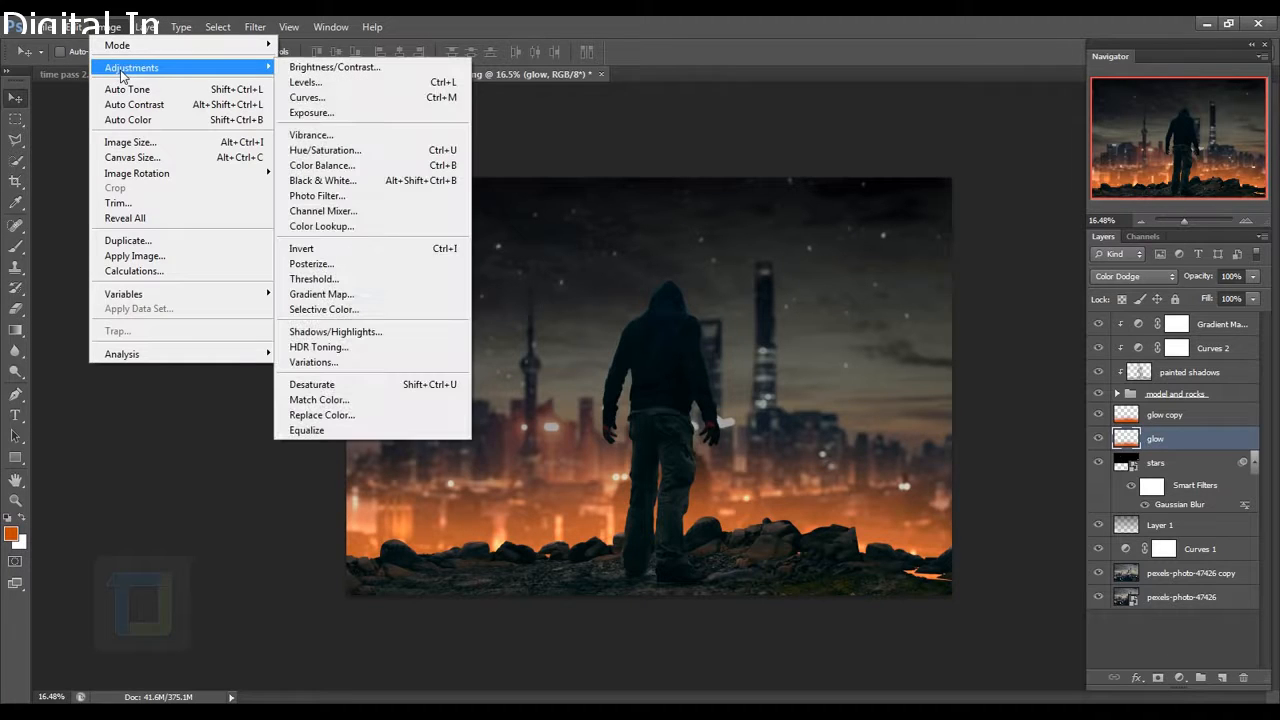
Apply Hue/Saturation to the glow layer with Hue +11, Saturation +47, Lightness +6.
{"action": "left_click", "coordinate": [364, 150]}
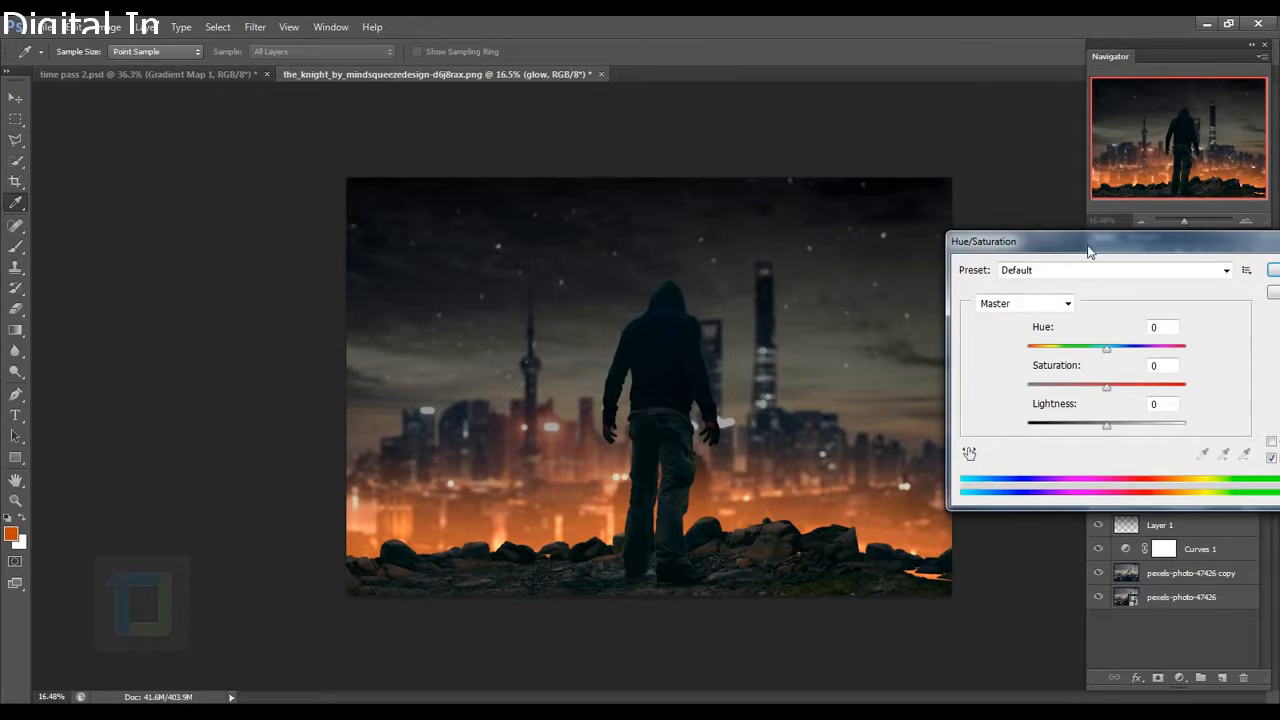
{"action": "left_click_drag", "start_coordinate": [1088, 249], "coordinate": [706, 280]}
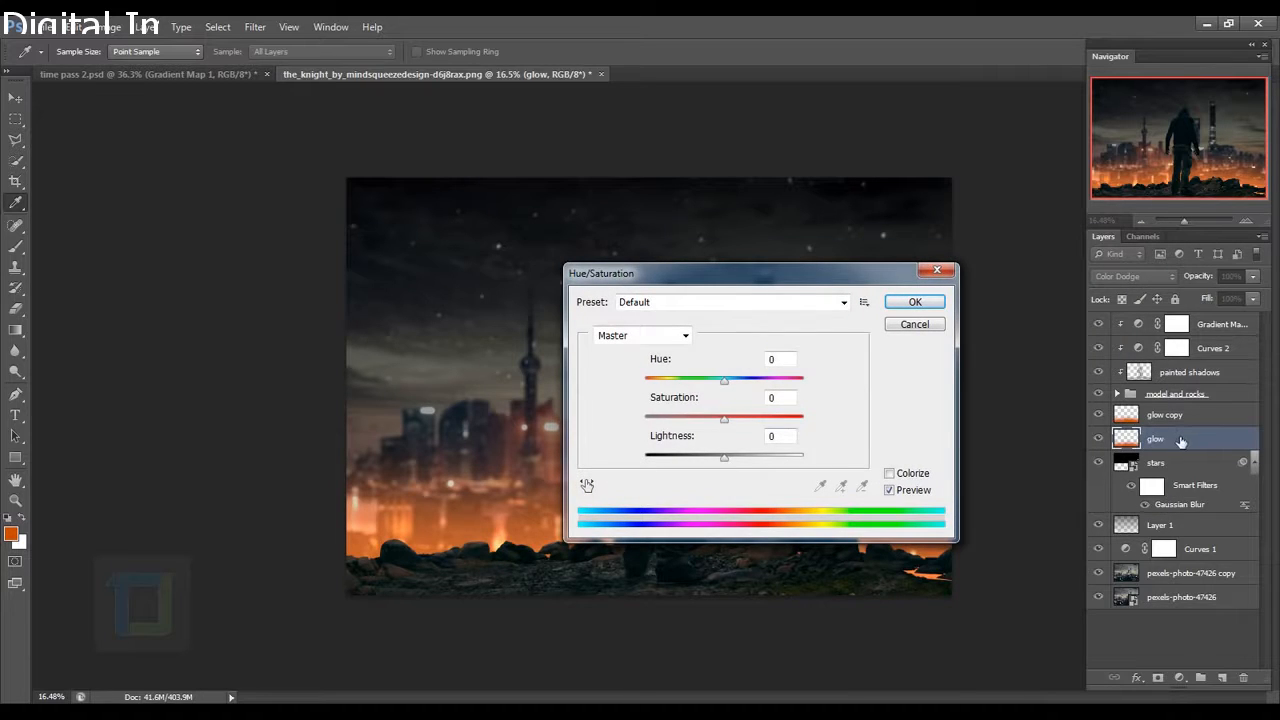
{"action": "left_click_drag", "start_coordinate": [647, 283], "coordinate": [946, 268]}
{"action": "left_click_drag", "start_coordinate": [1018, 410], "coordinate": [1024, 378]}
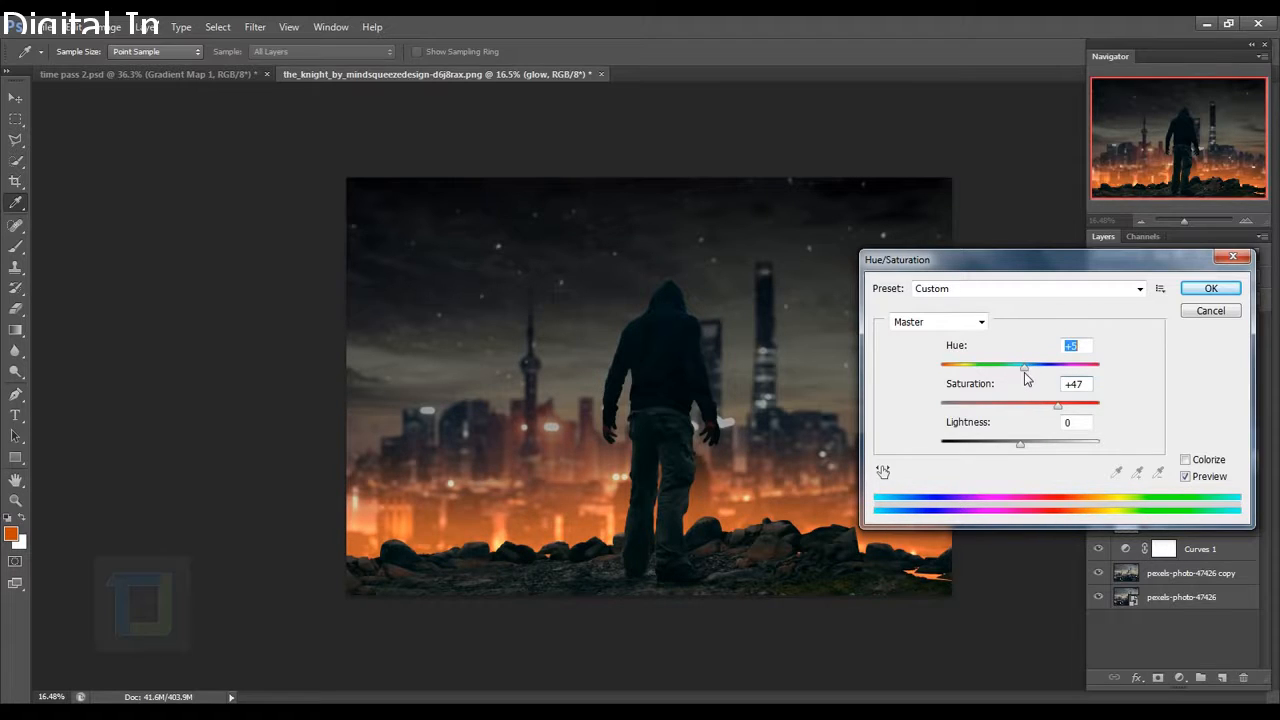
{"action": "mouse_move", "coordinate": [1025, 452]}
{"action": "left_mouse_down"}
{"action": "mouse_move", "coordinate": [994, 443]}
{"action": "mouse_move", "coordinate": [1038, 444]}
{"action": "mouse_move", "coordinate": [1027, 445]}
{"action": "left_mouse_up"}
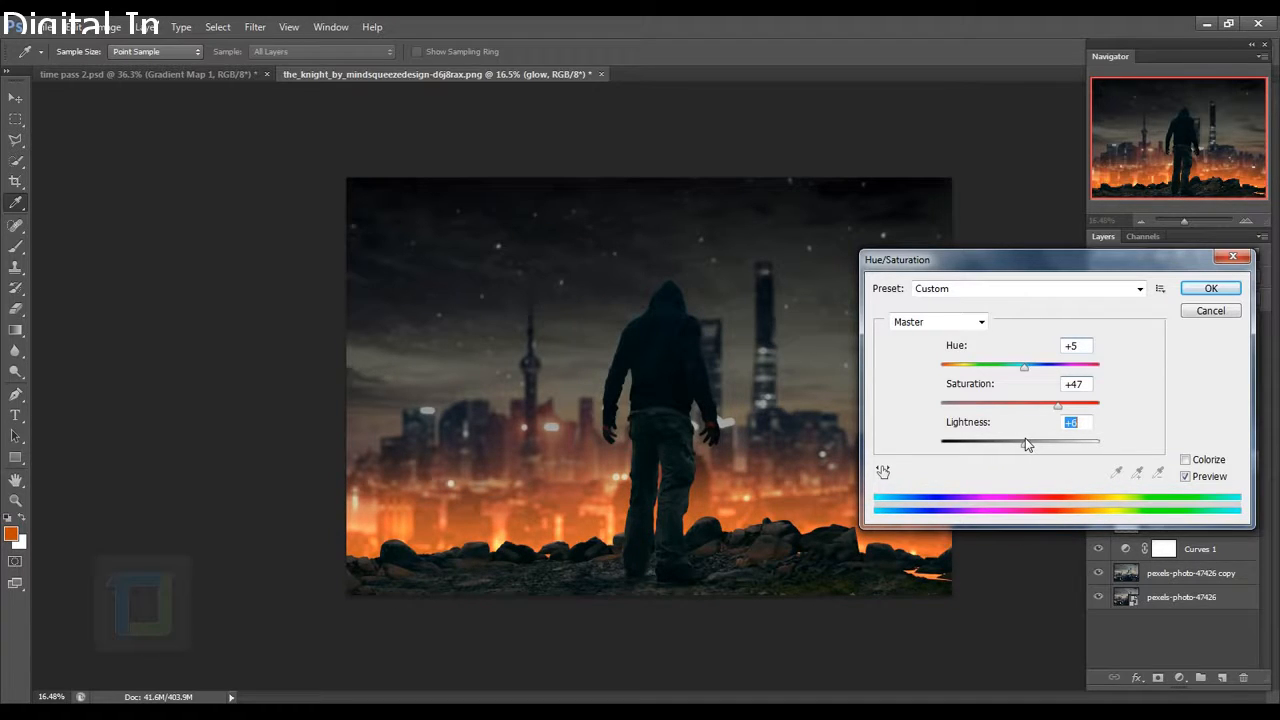
{"action": "left_click", "coordinate": [1185, 476]}
{"action": "left_click", "coordinate": [1185, 476]}
{"action": "left_click_drag", "start_coordinate": [1025, 367], "coordinate": [1030, 367]}
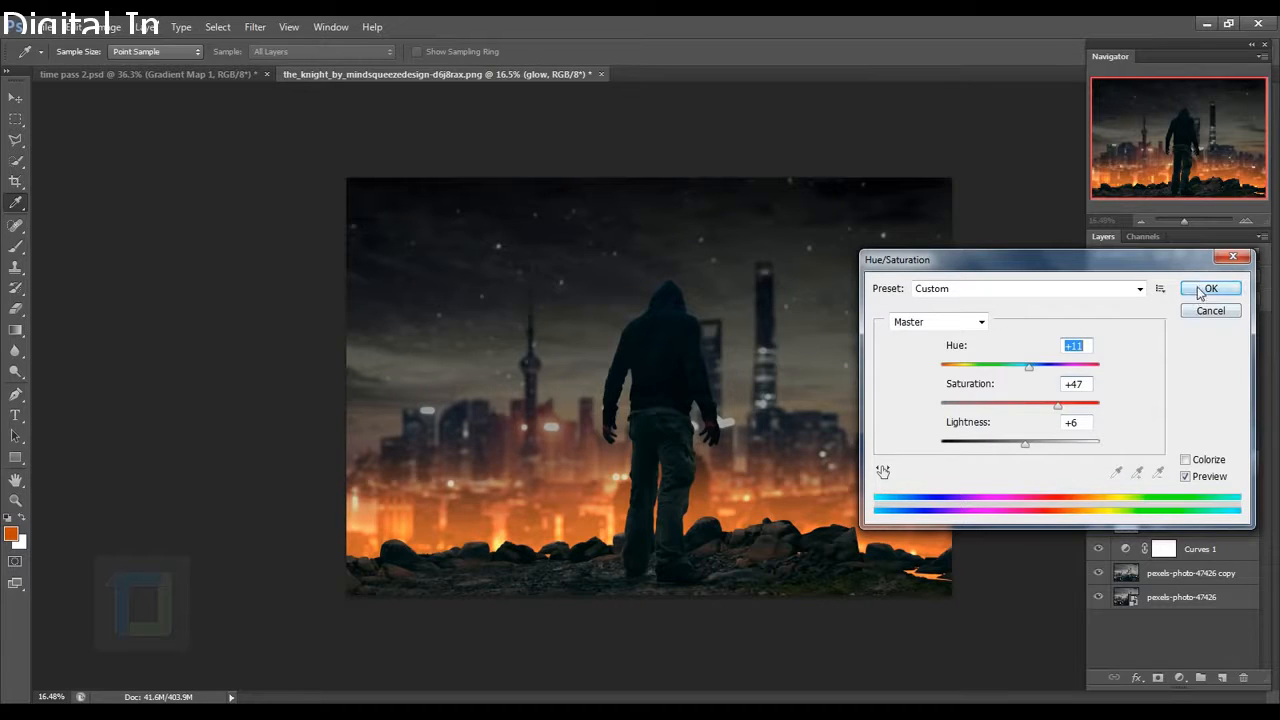
{"action": "left_click", "coordinate": [1201, 291]}
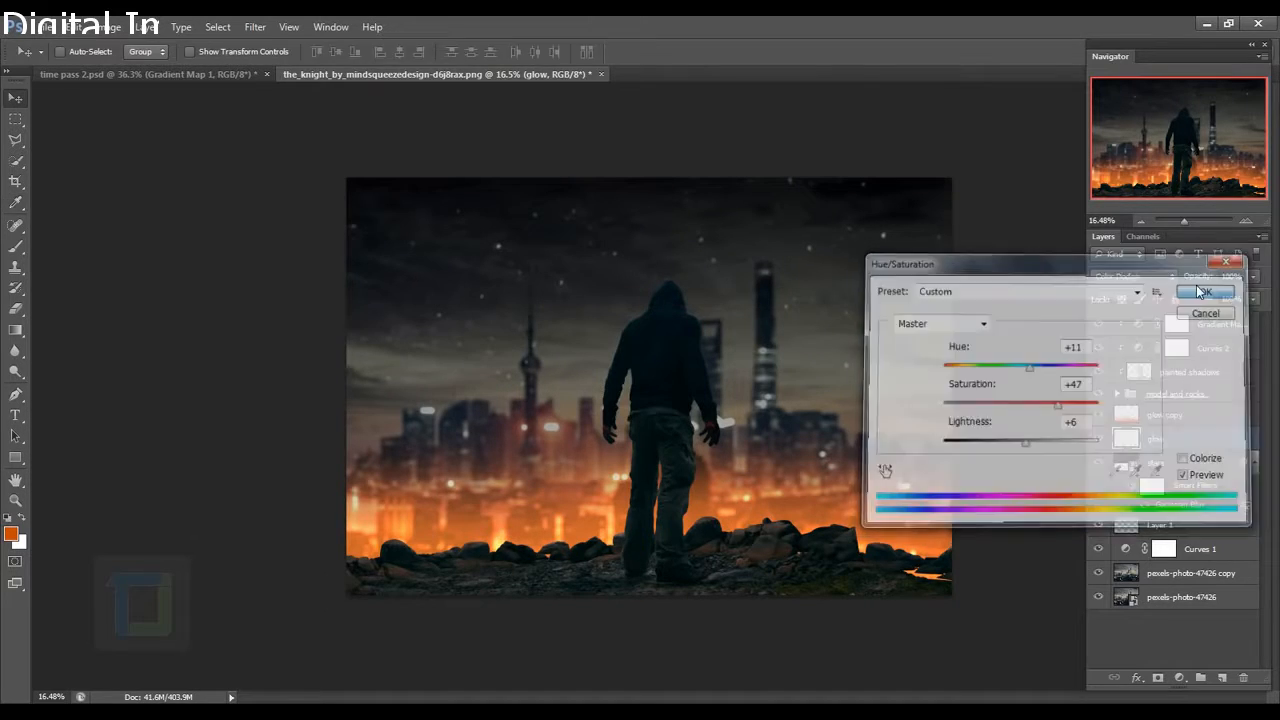
{"action": "left_click", "coordinate": [1158, 414]}
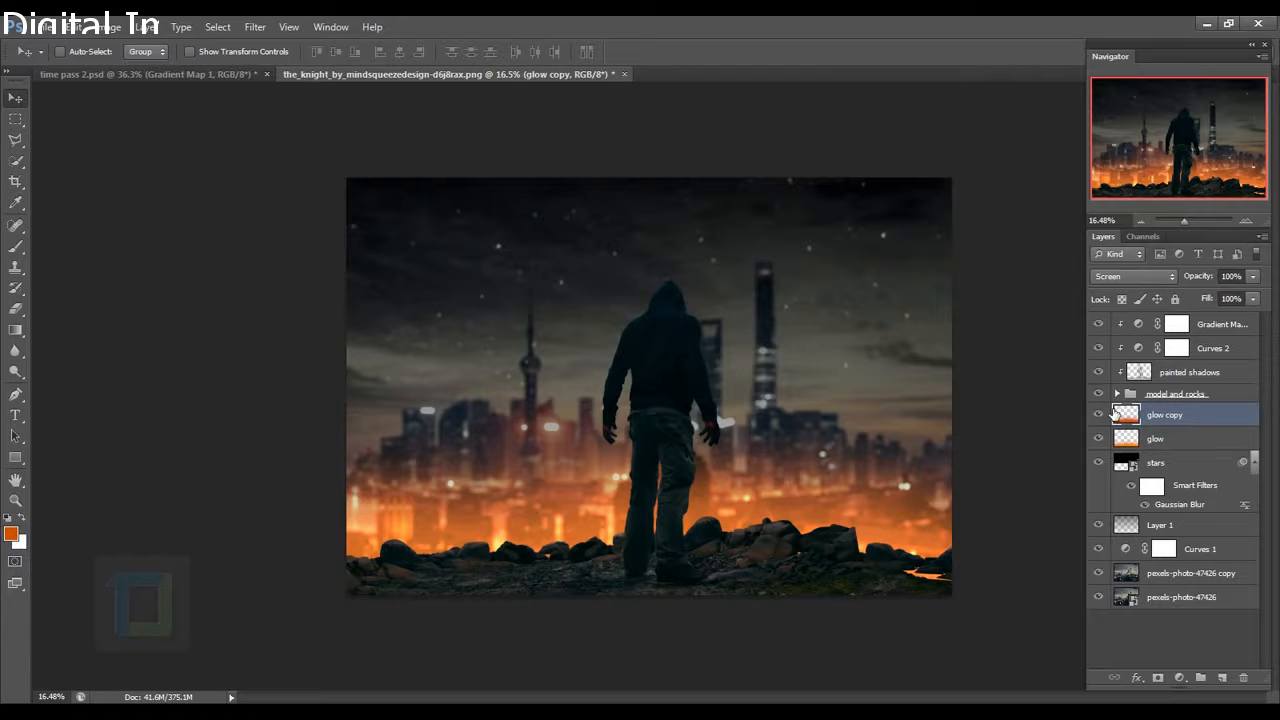
Stretch the glow copy upward to 116.74% height and reposition it over the city.
{"action": "left_click", "coordinate": [1099, 414]}
{"action": "left_click", "coordinate": [1099, 414]}
{"action": "key", "text": "ctrl+t"}
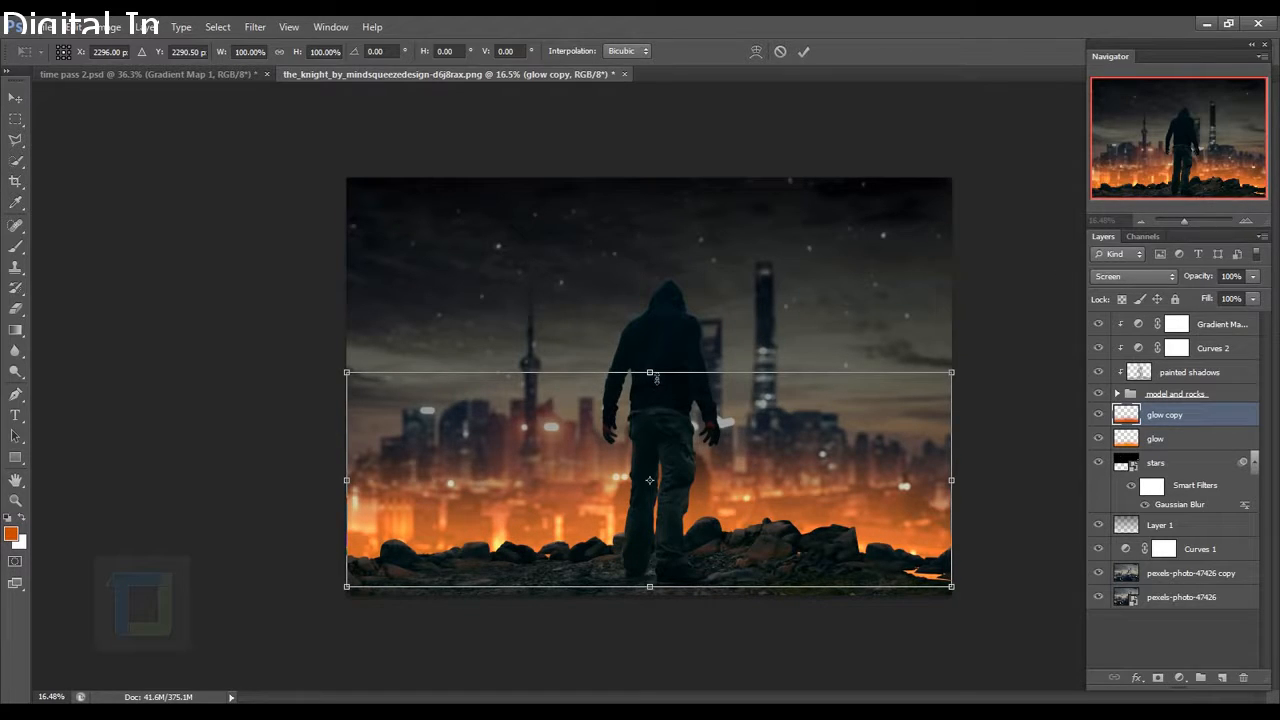
{"action": "left_click_drag", "start_coordinate": [656, 377], "coordinate": [664, 342]}
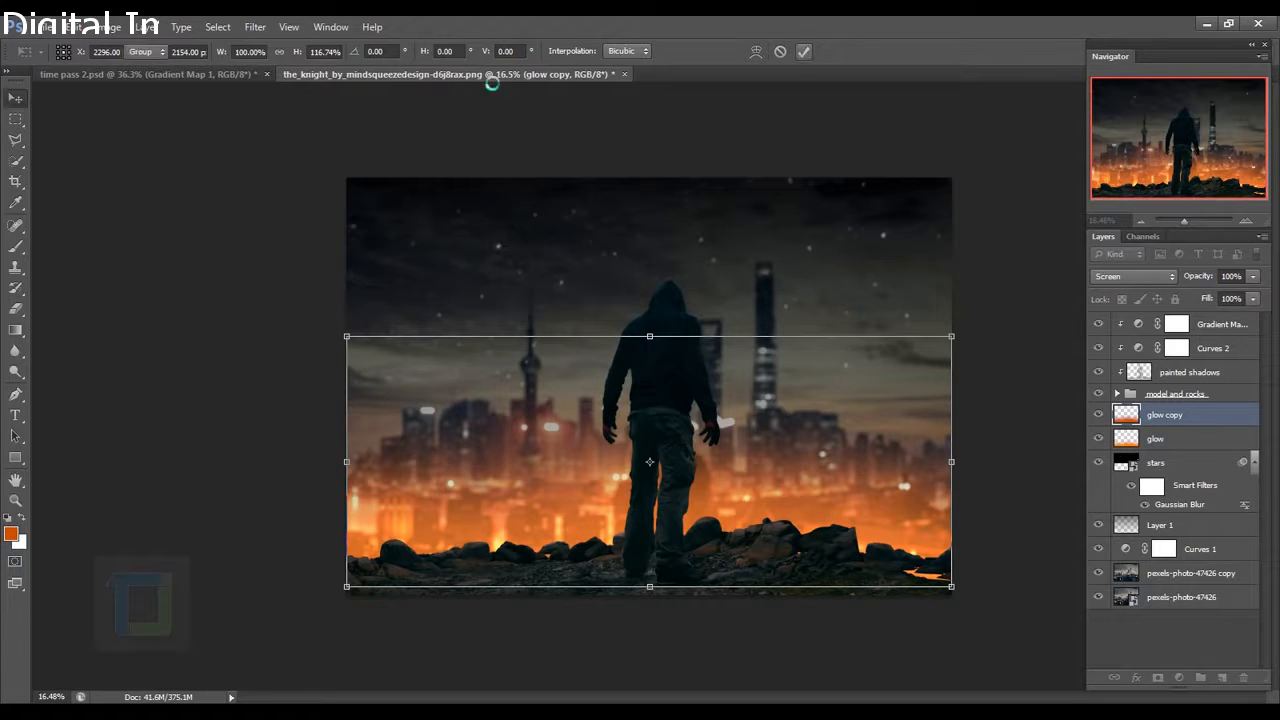
{"action": "key", "text": "Return"}
{"action": "left_click_drag", "start_coordinate": [507, 473], "coordinate": [507, 477]}
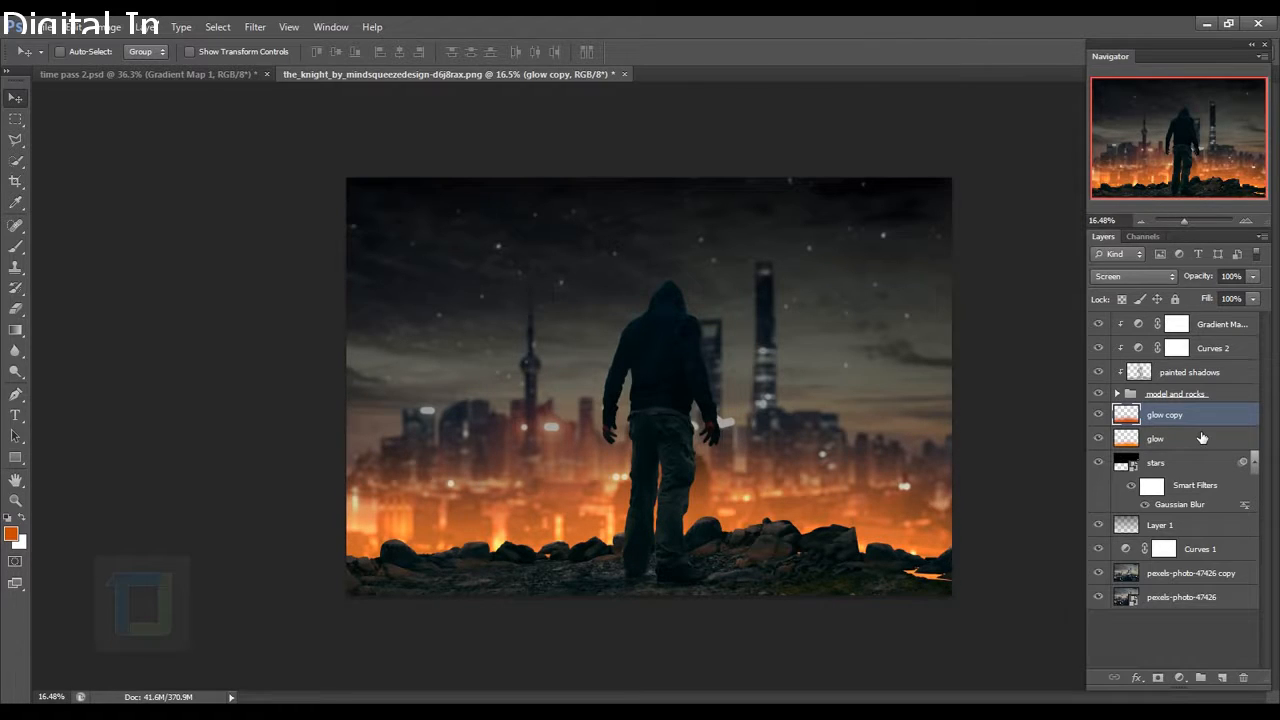
Place the binarystock sparks image into the composition as a new layer.
{"action": "left_click", "coordinate": [42, 28]}
{"action": "left_click", "coordinate": [100, 289]}
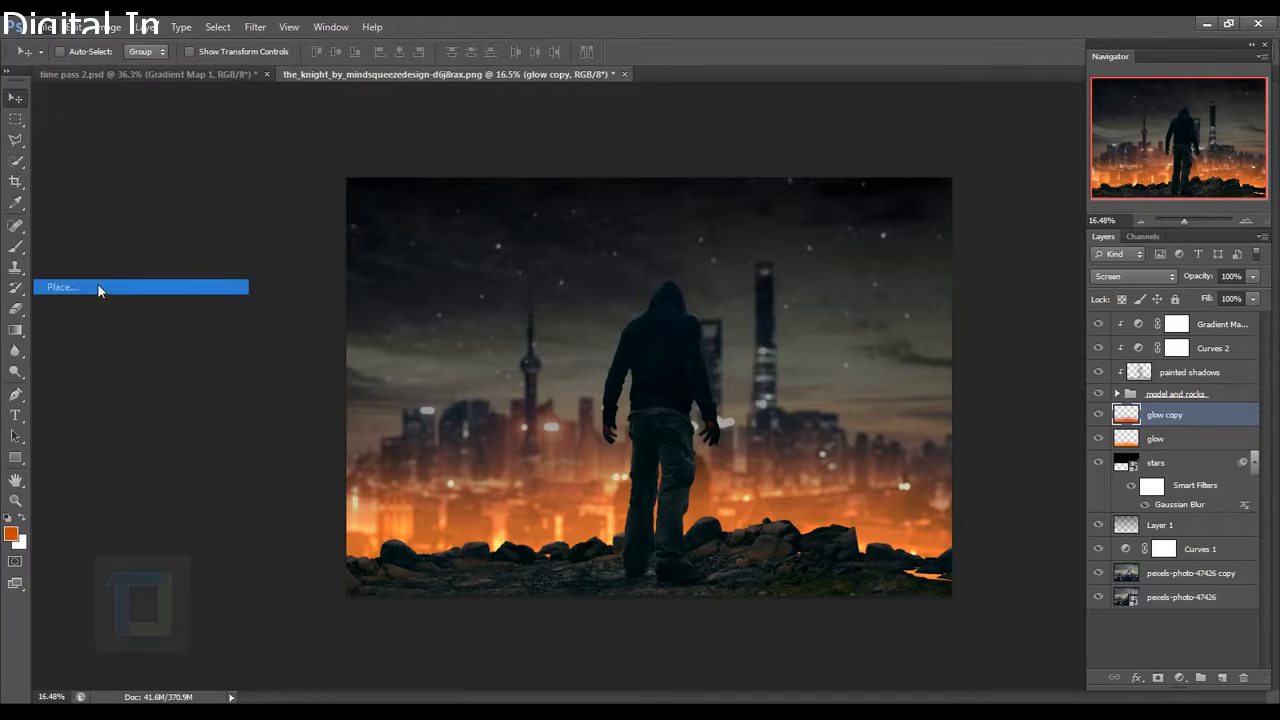
{"action": "left_click", "coordinate": [617, 207]}
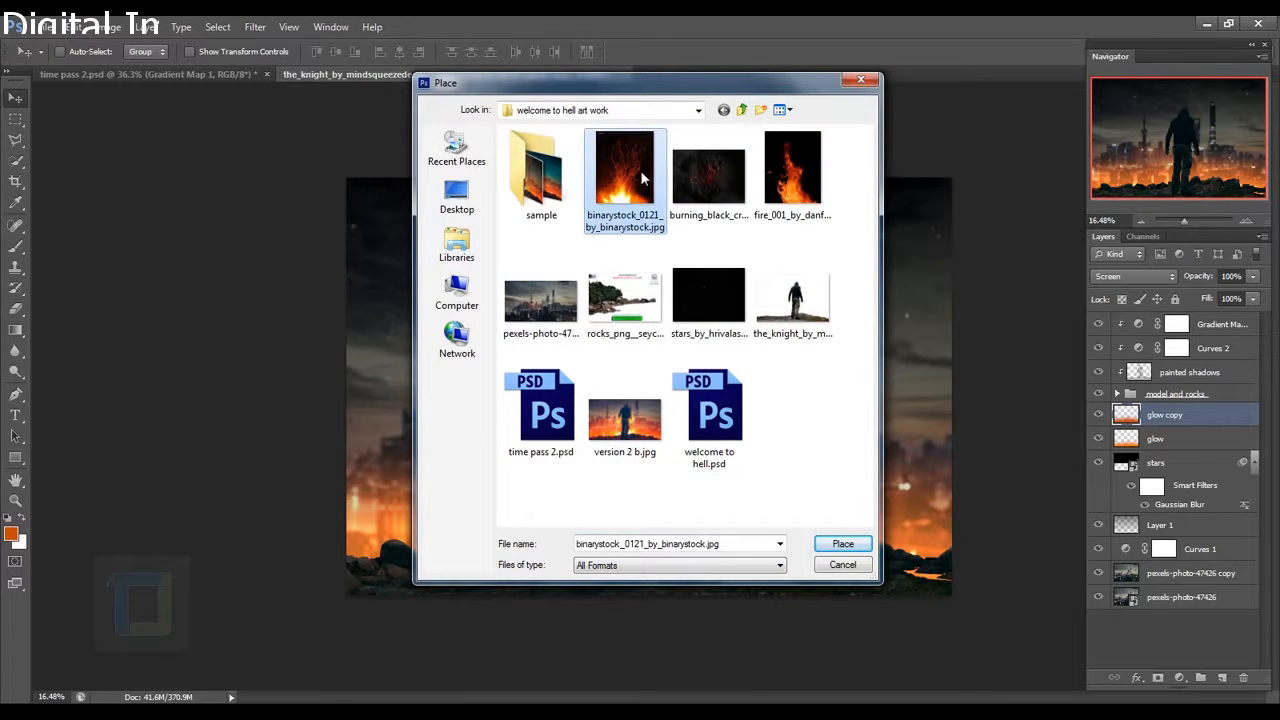
{"action": "left_click", "coordinate": [843, 543]}
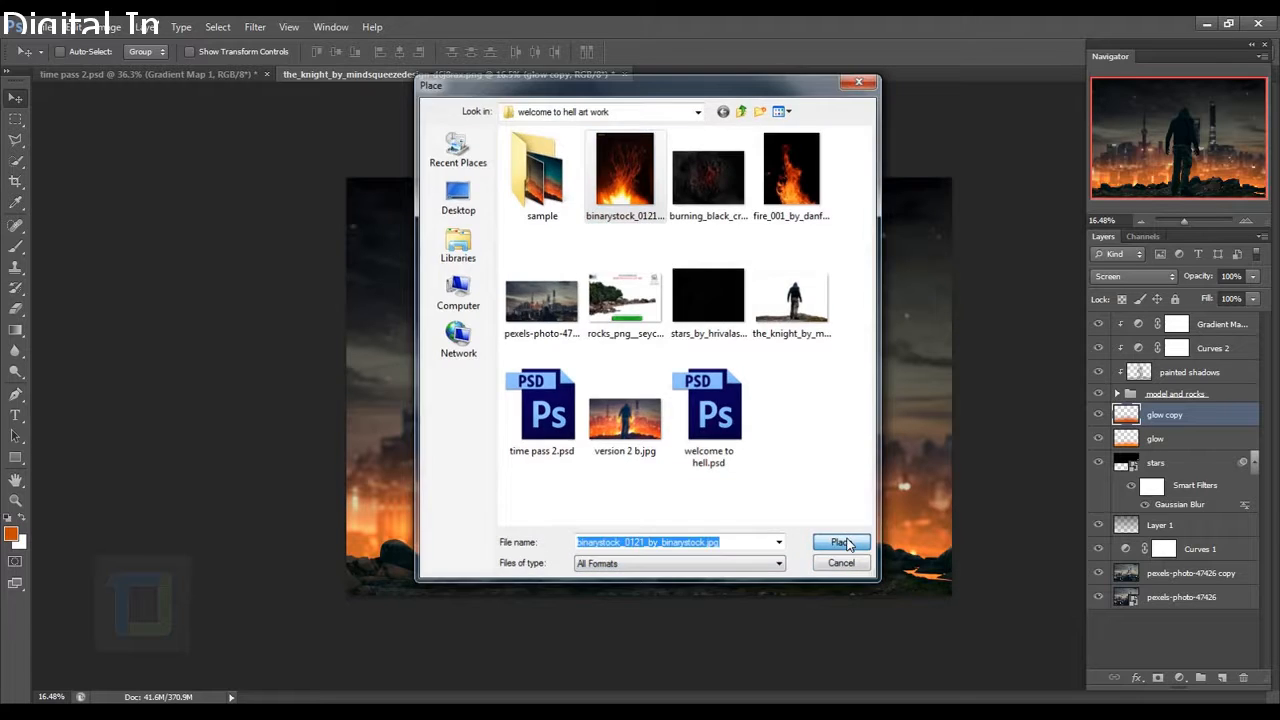
{"action": "left_click", "coordinate": [800, 54]}
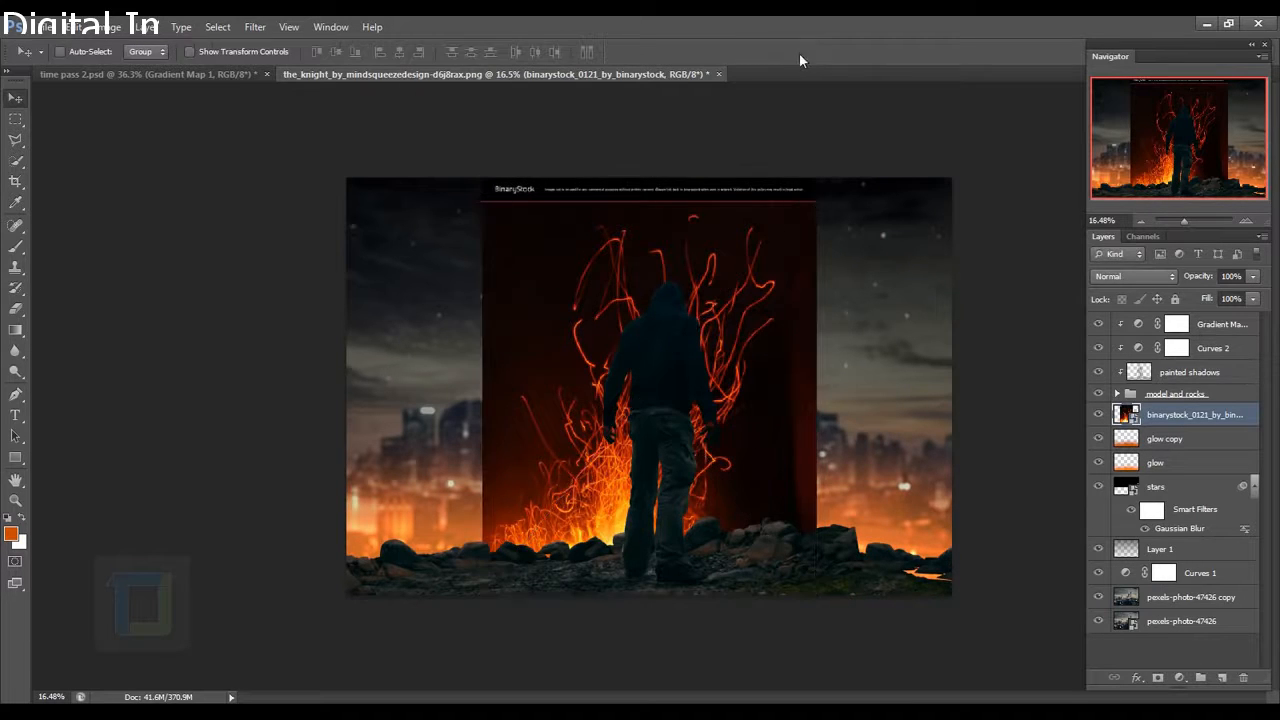
Rename the sparks layer 'sparklzzzz', blend it as Screen, and move it over the city.
{"action": "double_click", "coordinate": [1183, 415]}
{"action": "type", "text": "sparklzzzz"}
{"action": "key", "text": "Return"}
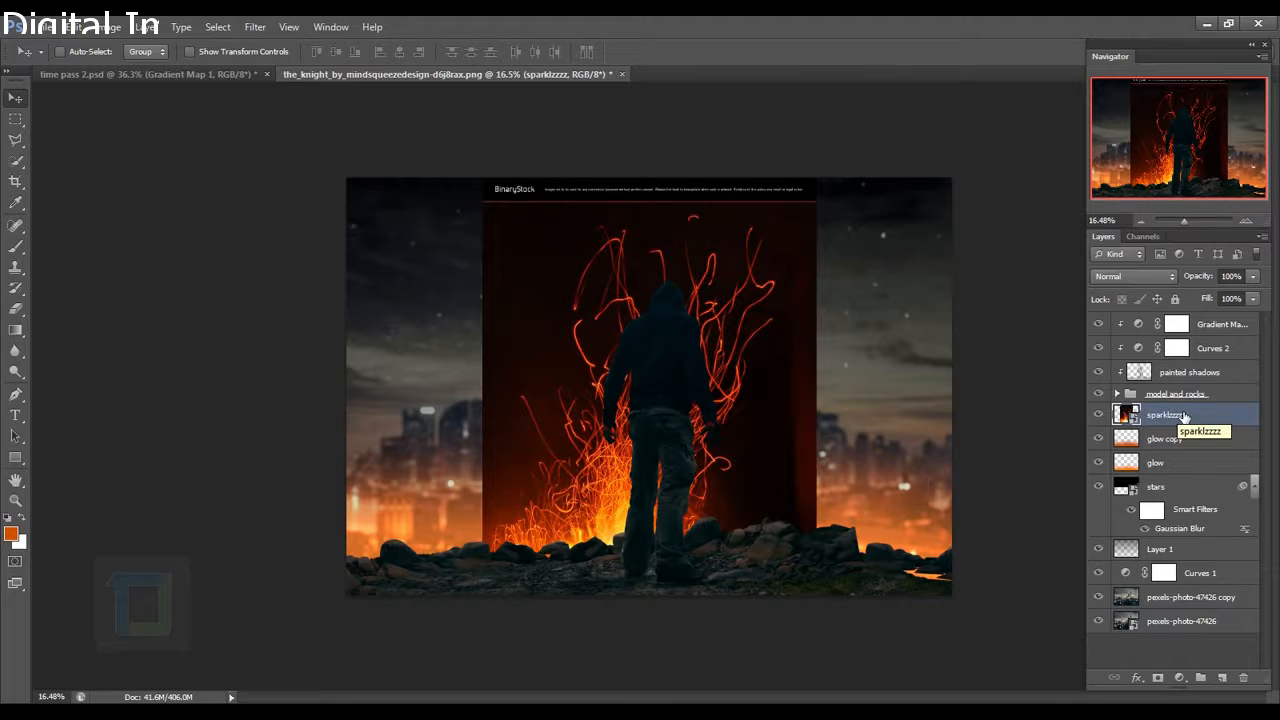
{"action": "left_click", "coordinate": [1131, 277]}
{"action": "left_click", "coordinate": [1116, 420]}
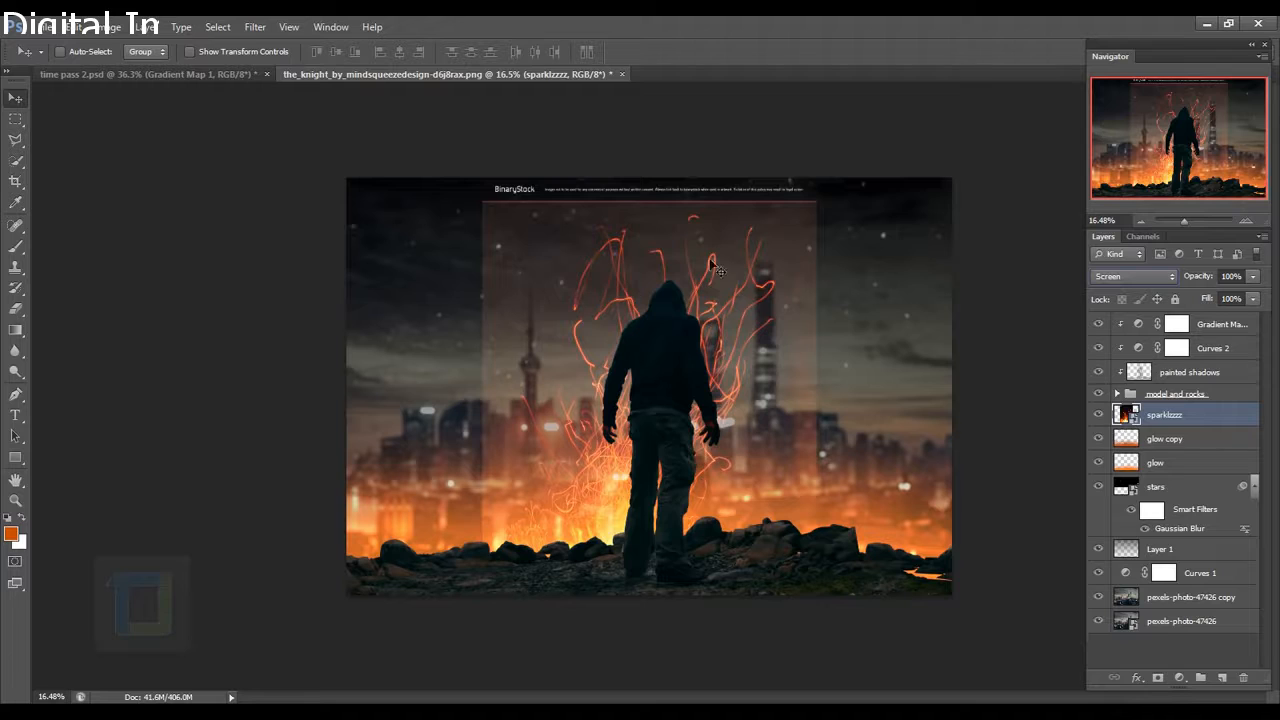
{"action": "left_click_drag", "start_coordinate": [594, 362], "coordinate": [529, 404]}
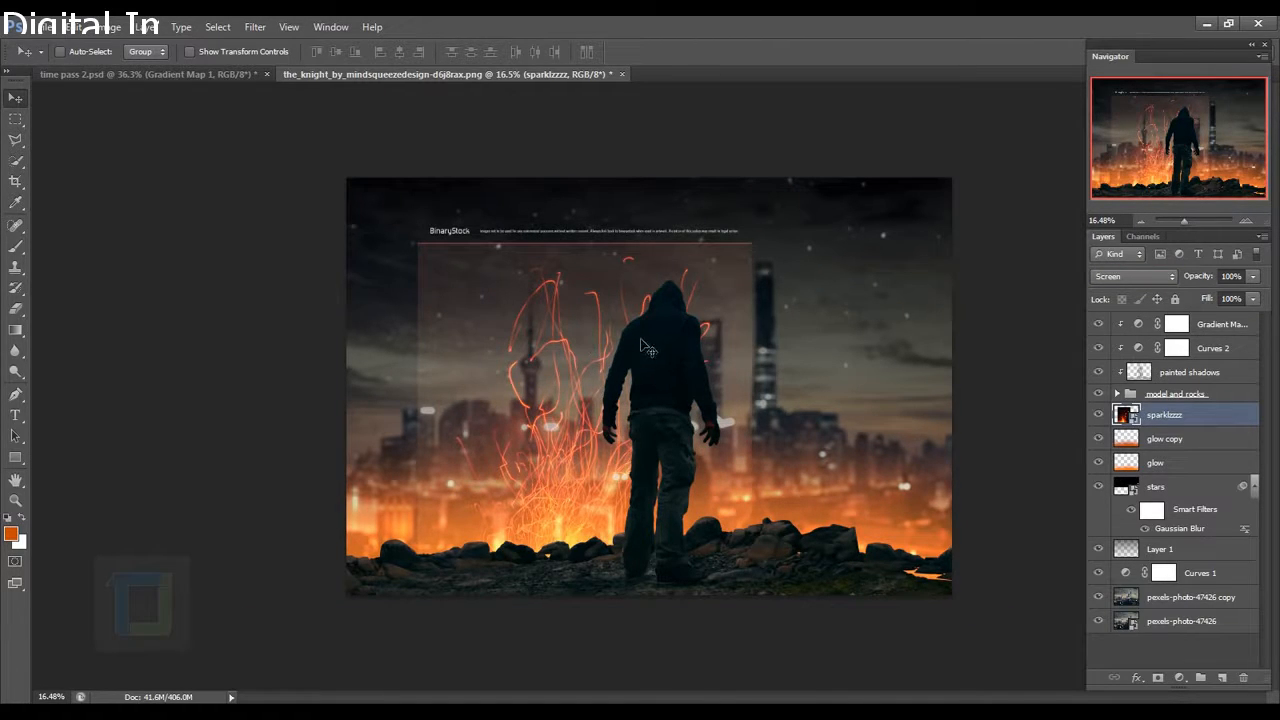
Rasterize the sparks layer and erase its watermark text.
{"action": "right_click", "coordinate": [1188, 415]}
{"action": "left_click", "coordinate": [1027, 312]}
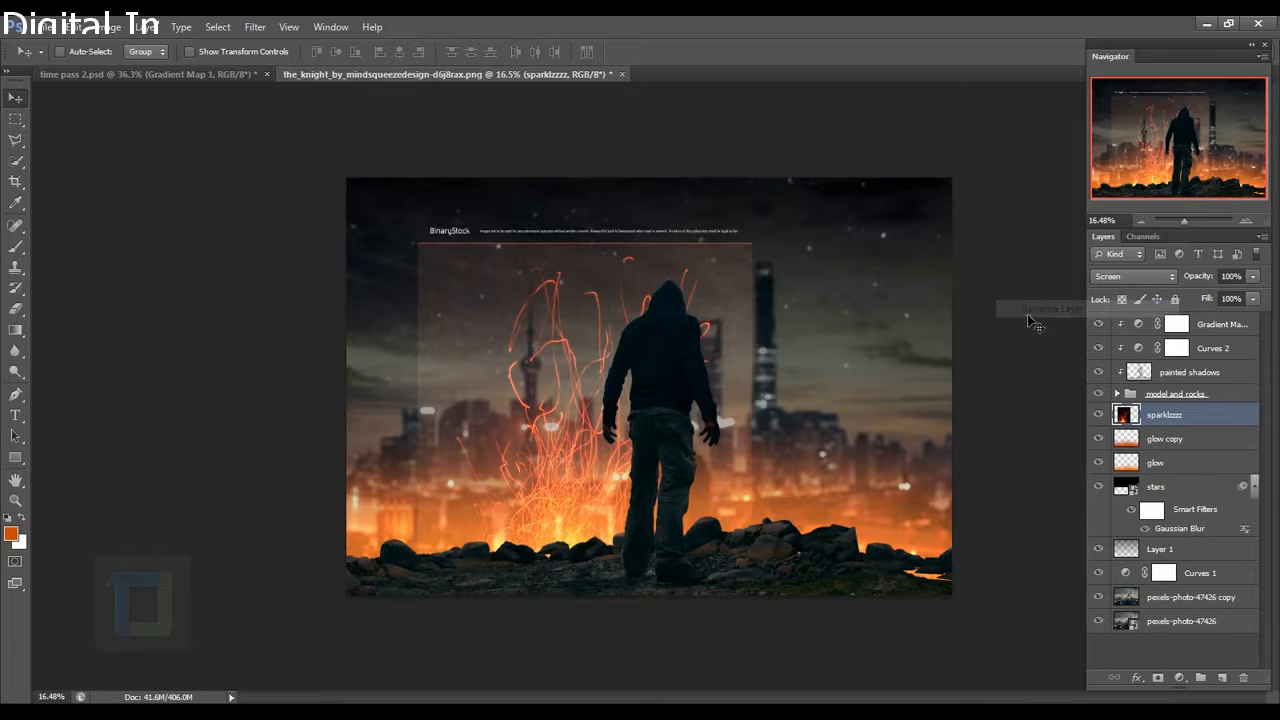
{"action": "left_click", "coordinate": [15, 309]}
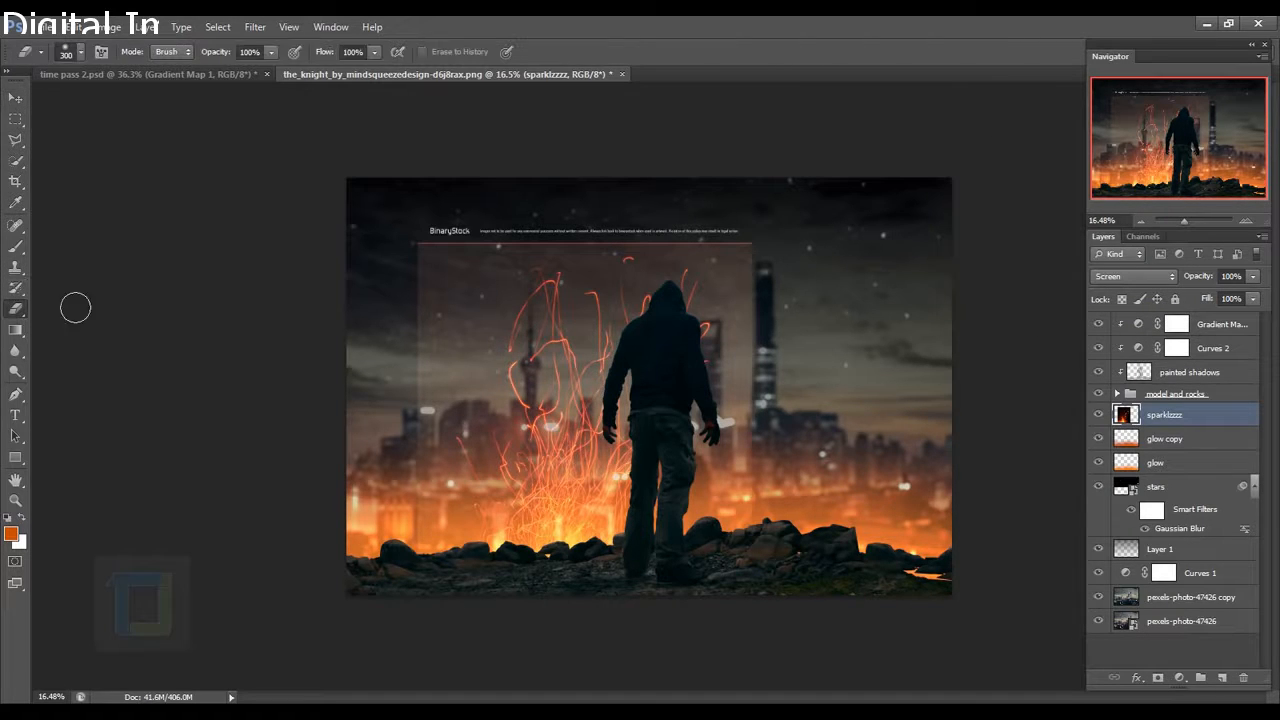
{"action": "mouse_move", "coordinate": [417, 229]}
{"action": "left_mouse_down"}
{"action": "mouse_move", "coordinate": [772, 231]}
{"action": "mouse_move", "coordinate": [457, 233]}
{"action": "mouse_move", "coordinate": [426, 263]}
{"action": "mouse_move", "coordinate": [782, 249]}
{"action": "mouse_move", "coordinate": [543, 226]}
{"action": "left_mouse_up"}
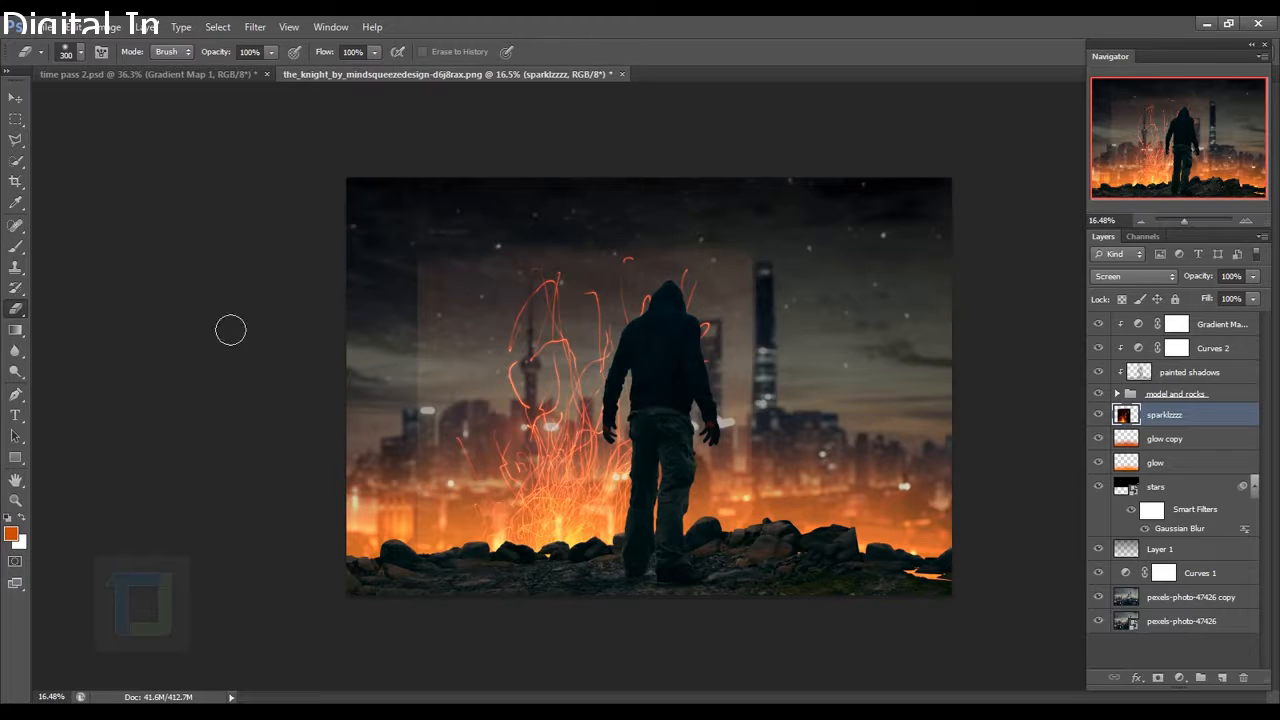
{"action": "left_click", "coordinate": [106, 26]}
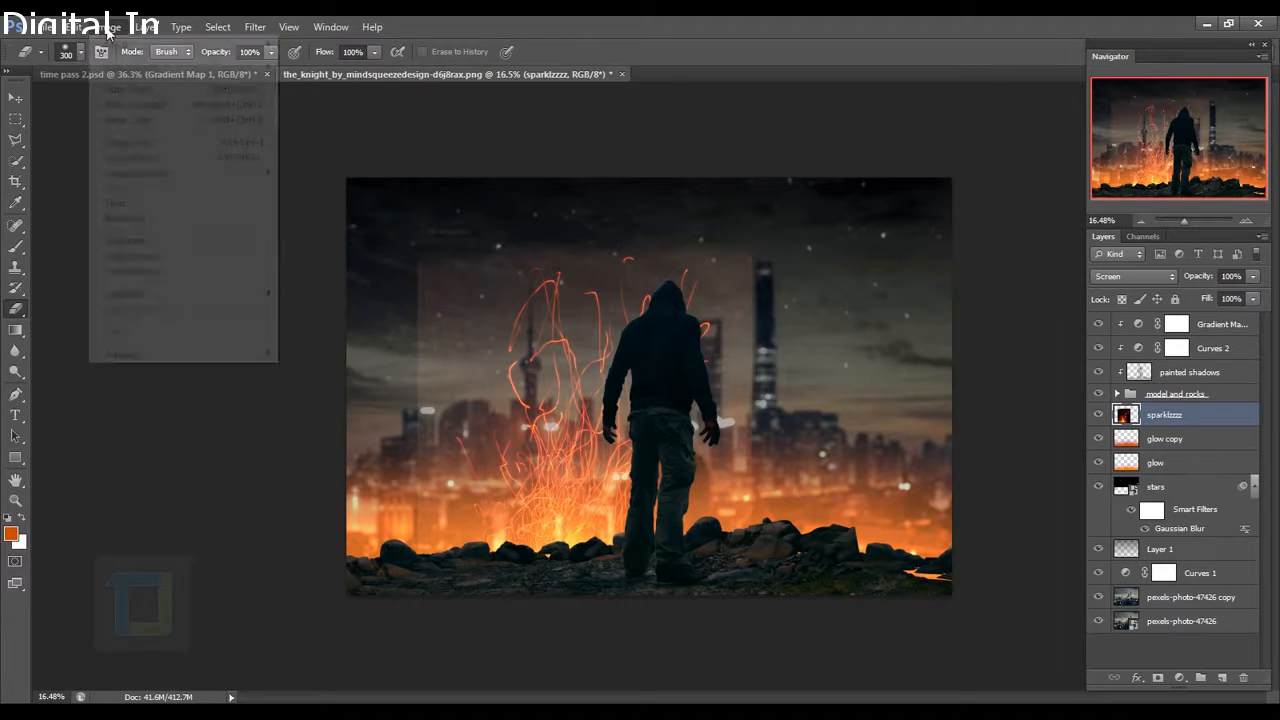
Darken the sparks layer's midtones with Levels to about 0.71, hiding its backdrop.
{"action": "mouse_move", "coordinate": [117, 68]}
{"action": "left_click", "coordinate": [418, 84]}
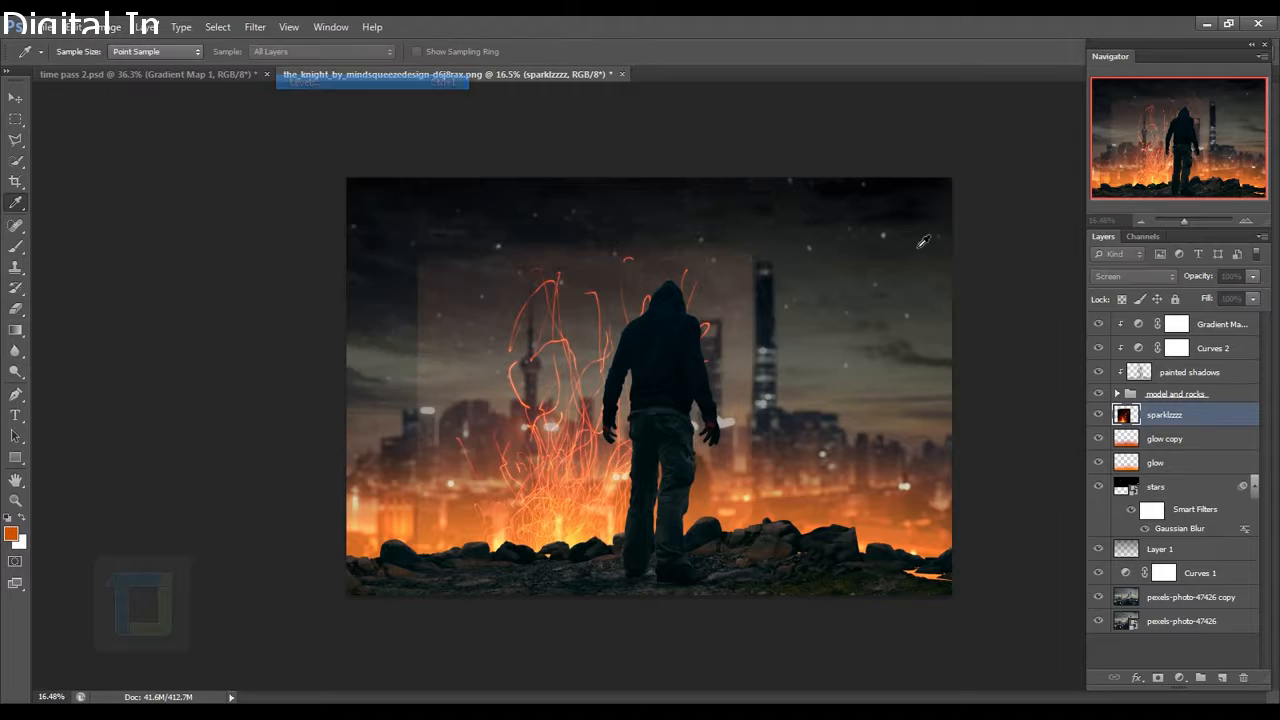
{"action": "left_click_drag", "start_coordinate": [1070, 487], "coordinate": [1105, 490]}
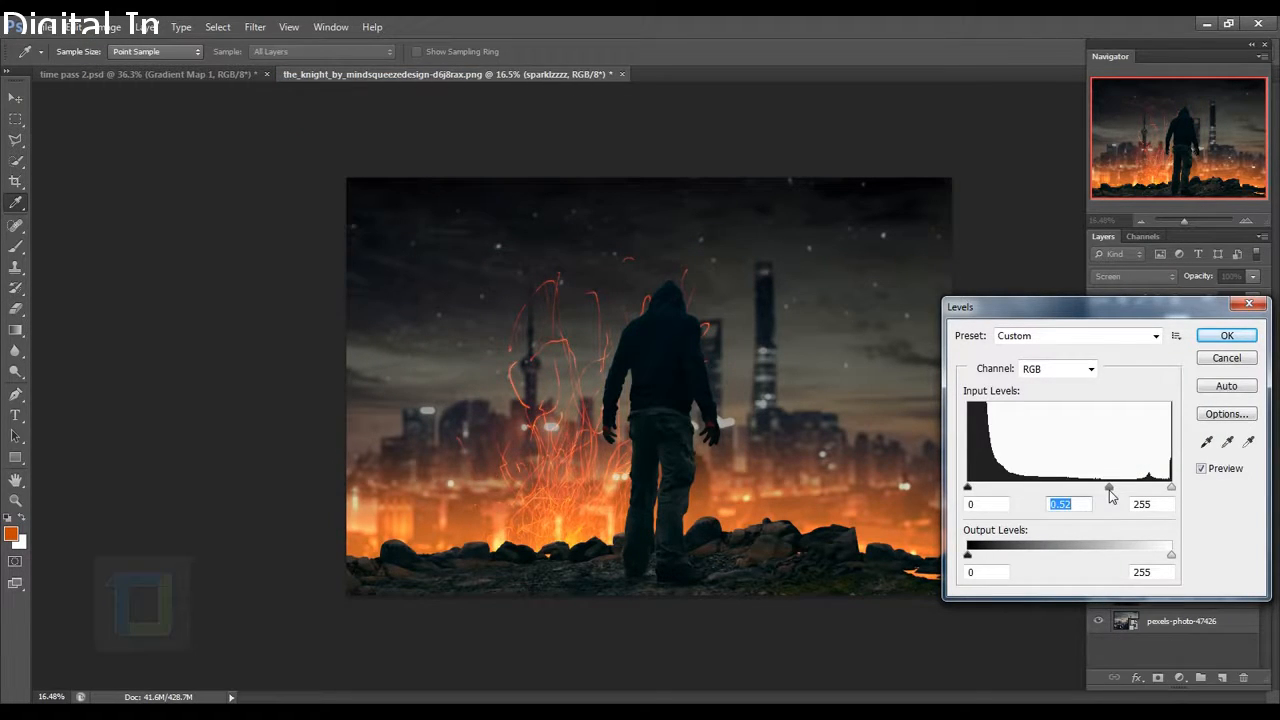
{"action": "mouse_move", "coordinate": [1112, 496]}
{"action": "left_mouse_down"}
{"action": "mouse_move", "coordinate": [1014, 489]}
{"action": "mouse_move", "coordinate": [1101, 494]}
{"action": "left_mouse_up"}
{"action": "left_click", "coordinate": [1226, 335]}
{"action": "key", "text": "e"}
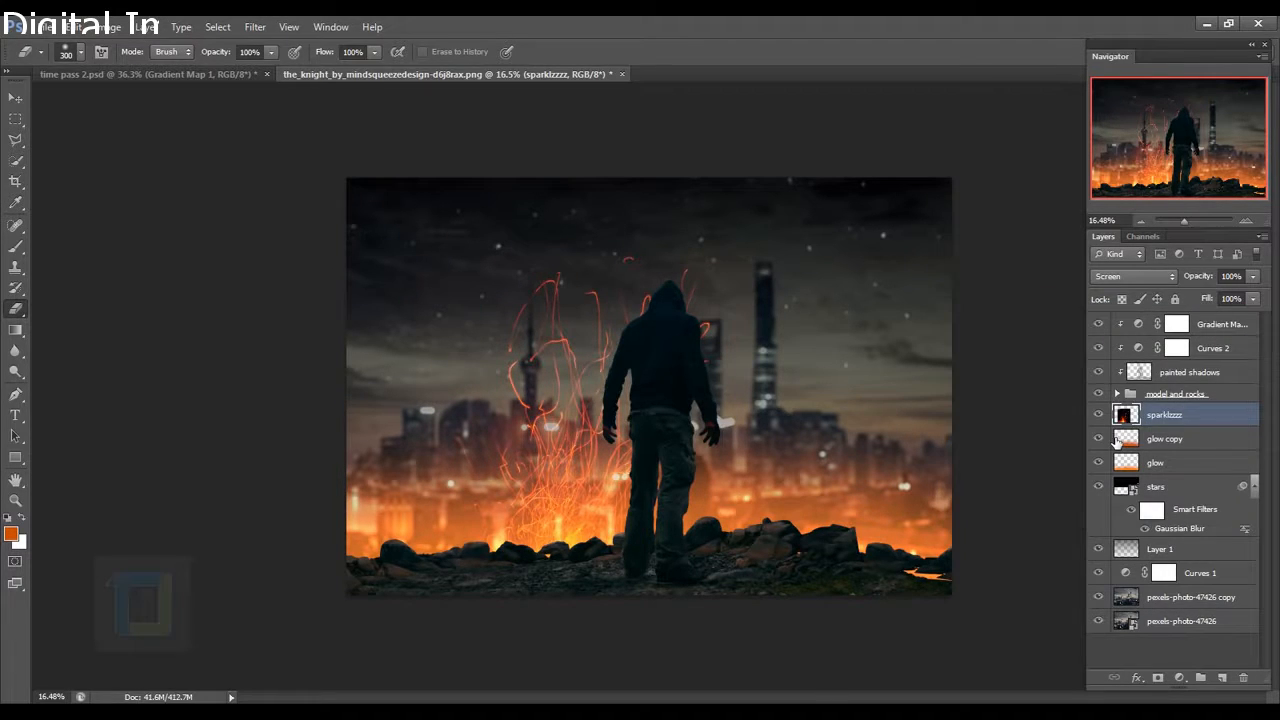
Scale the sparks to about 62%, rotate them about 23°, and place them right of the figure.
{"action": "key", "text": "ctrl+t"}
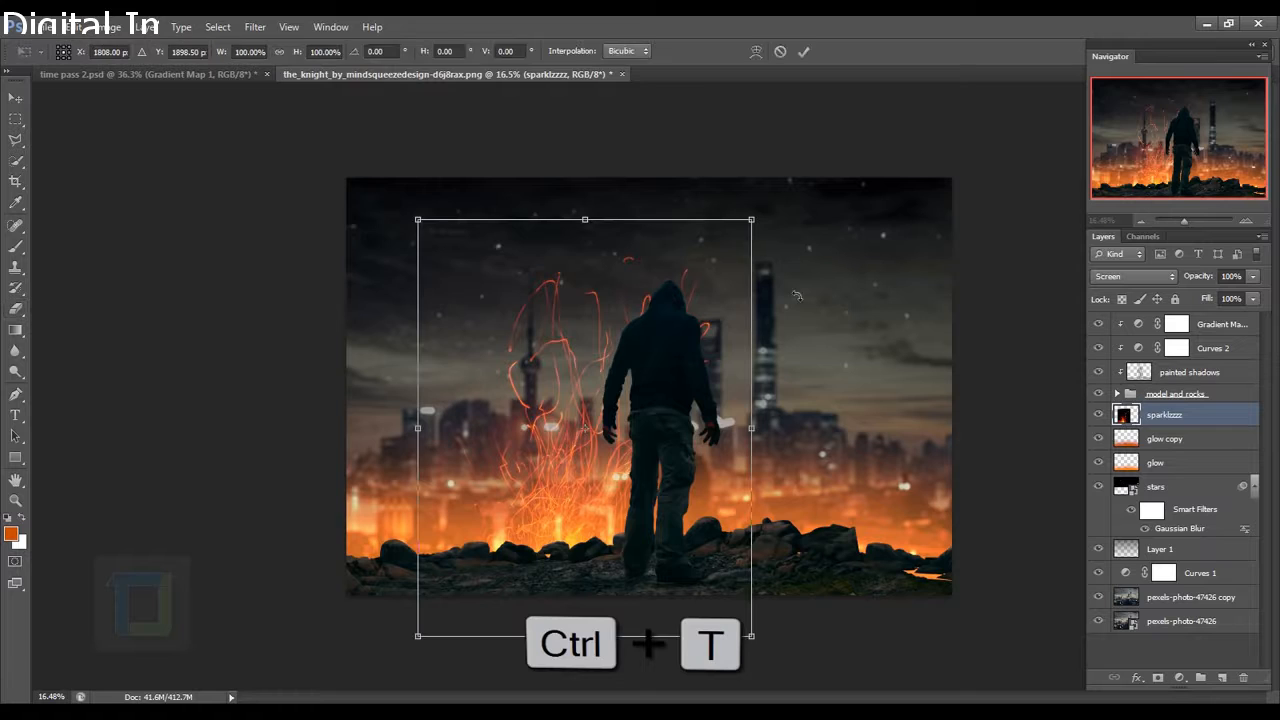
{"action": "left_click_drag", "start_coordinate": [754, 221], "coordinate": [586, 423]}
{"action": "left_click_drag", "start_coordinate": [530, 470], "coordinate": [950, 345]}
{"action": "left_click_drag", "start_coordinate": [790, 442], "coordinate": [814, 470]}
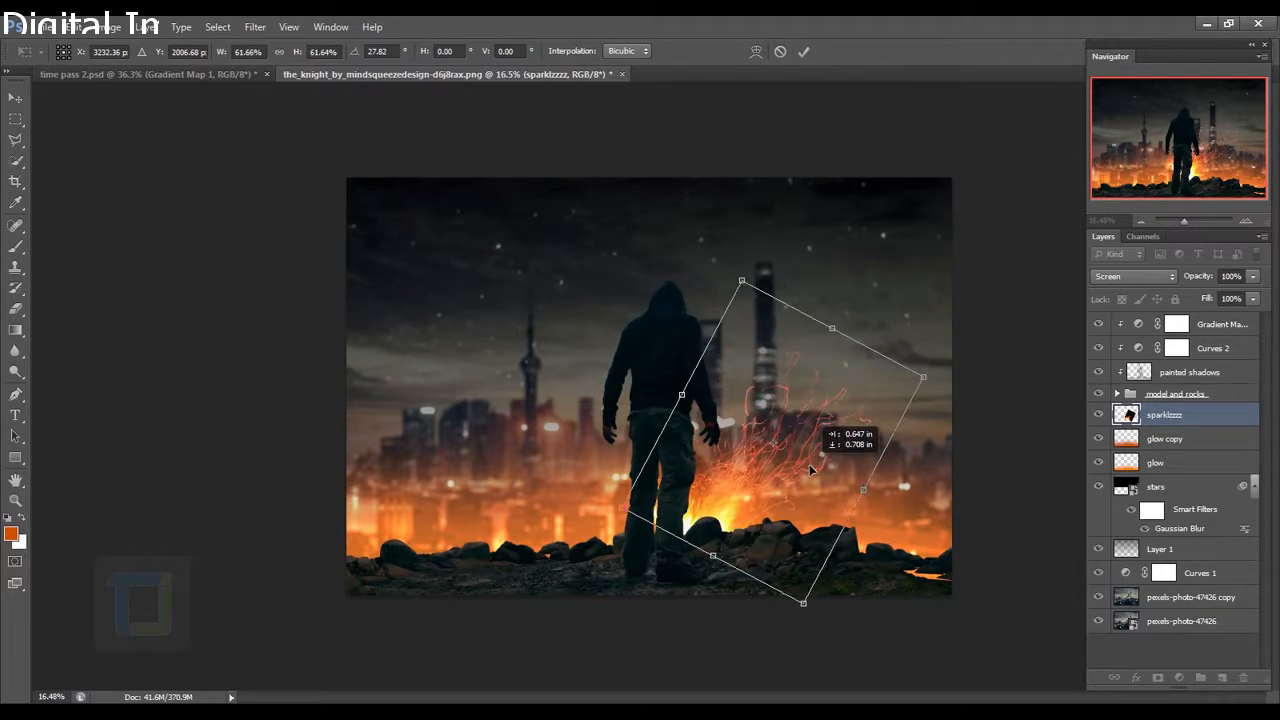
{"action": "mouse_move", "coordinate": [903, 304]}
{"action": "left_mouse_down"}
{"action": "mouse_move", "coordinate": [882, 286]}
{"action": "mouse_move", "coordinate": [892, 294]}
{"action": "left_mouse_up"}
{"action": "left_click_drag", "start_coordinate": [802, 471], "coordinate": [797, 470]}
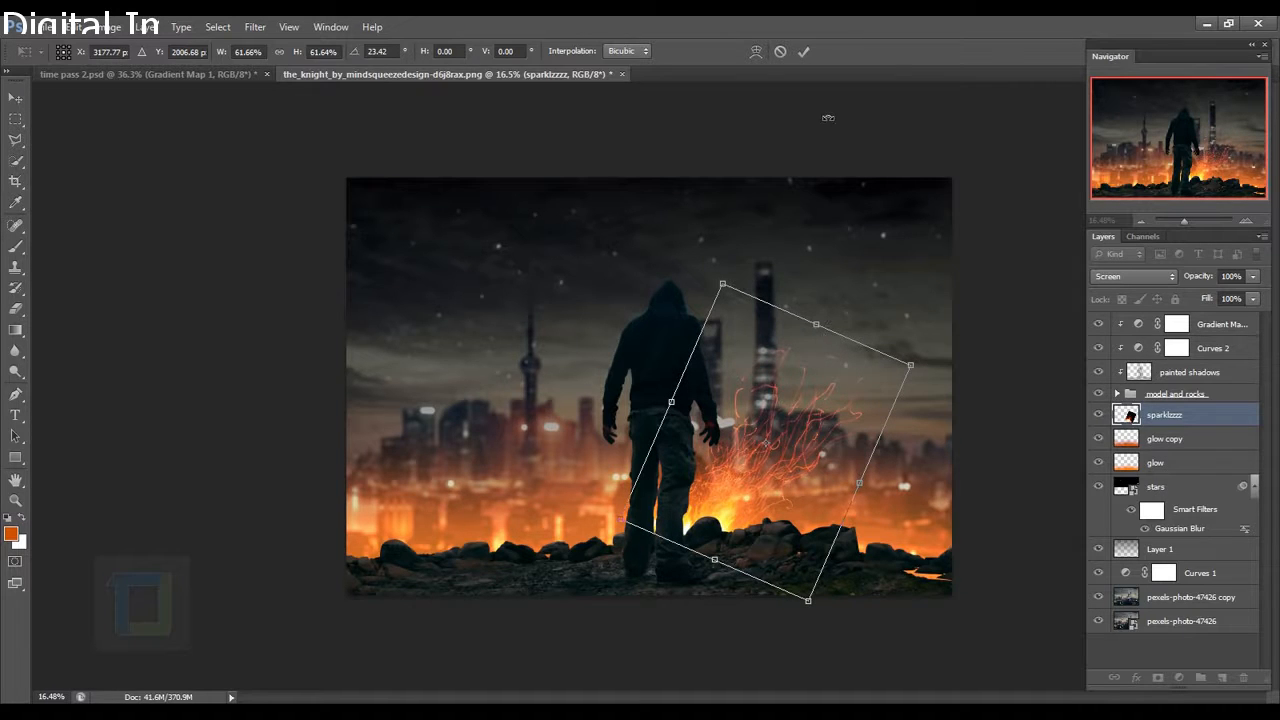
{"action": "left_click", "coordinate": [803, 51]}
{"action": "key", "text": "e"}
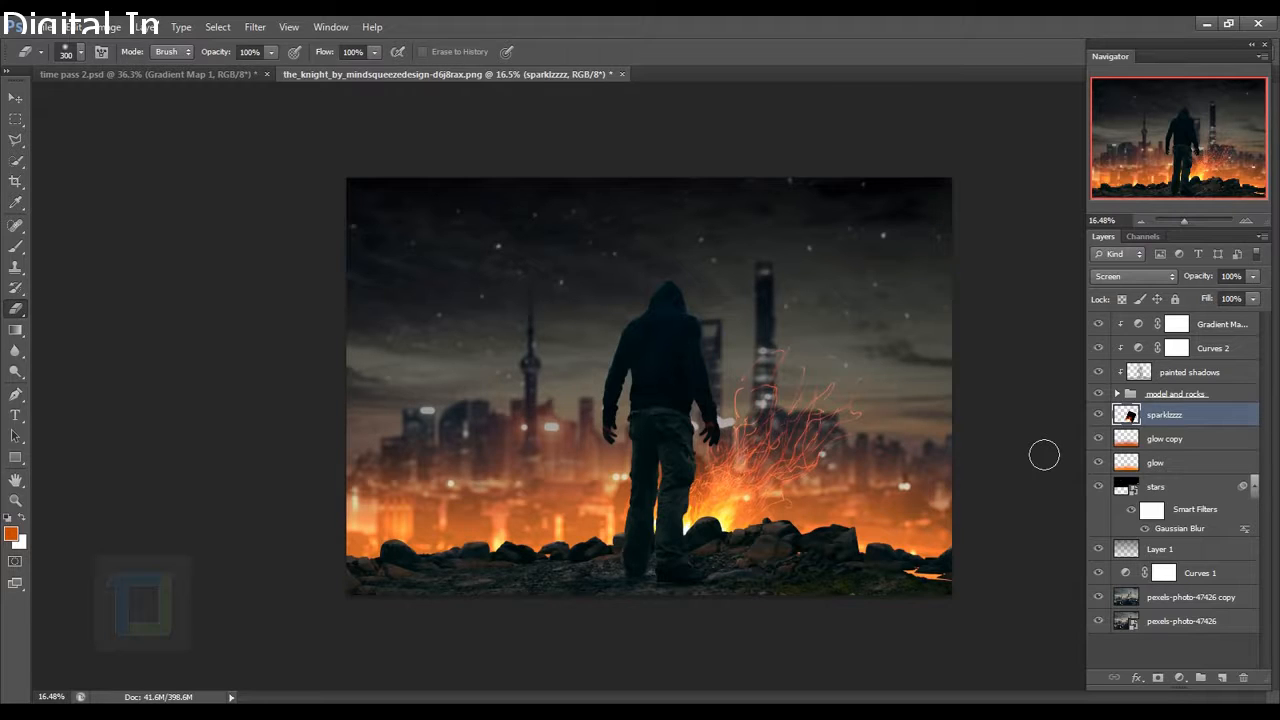
Duplicate the sparks, move the copy left of the figure, rotate -90° and scale ~83%.
{"action": "key", "text": "ctrl+j"}
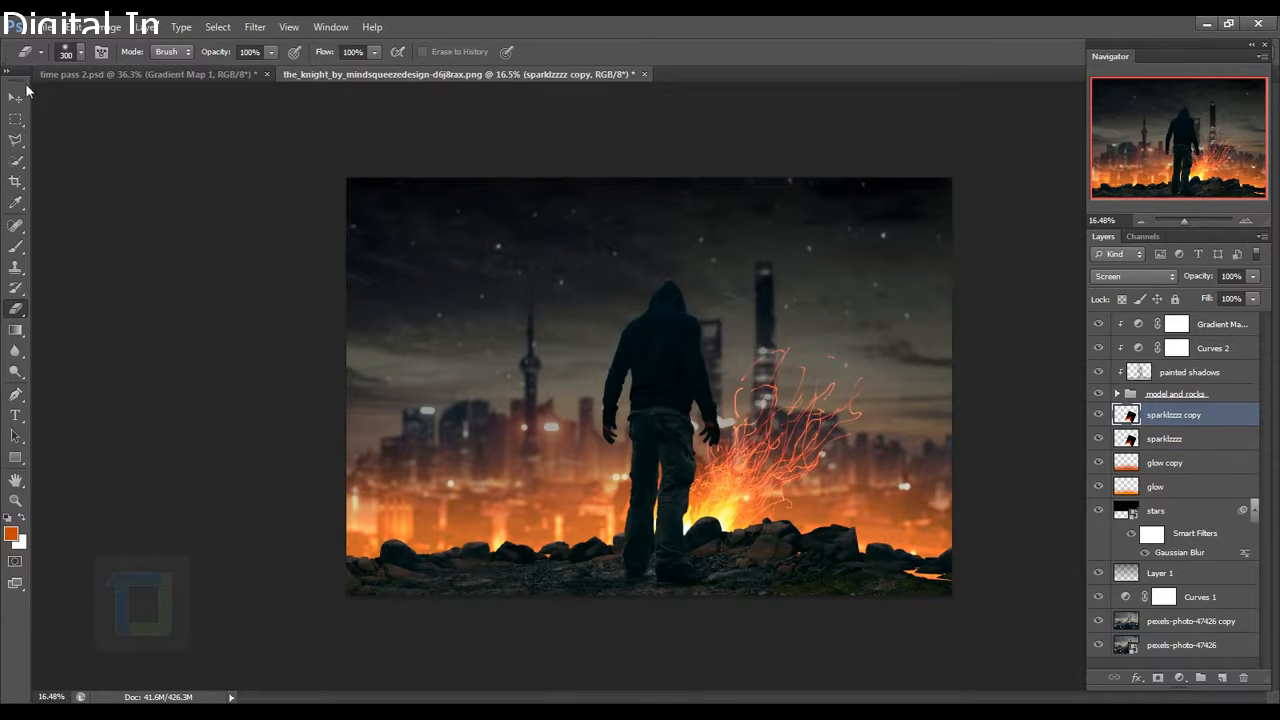
{"action": "left_click", "coordinate": [12, 99]}
{"action": "left_click_drag", "start_coordinate": [700, 480], "coordinate": [594, 497]}
{"action": "key", "text": "ctrl+t"}
{"action": "left_click_drag", "start_coordinate": [849, 244], "coordinate": [418, 262]}
{"action": "left_click_drag", "start_coordinate": [617, 493], "coordinate": [524, 502]}
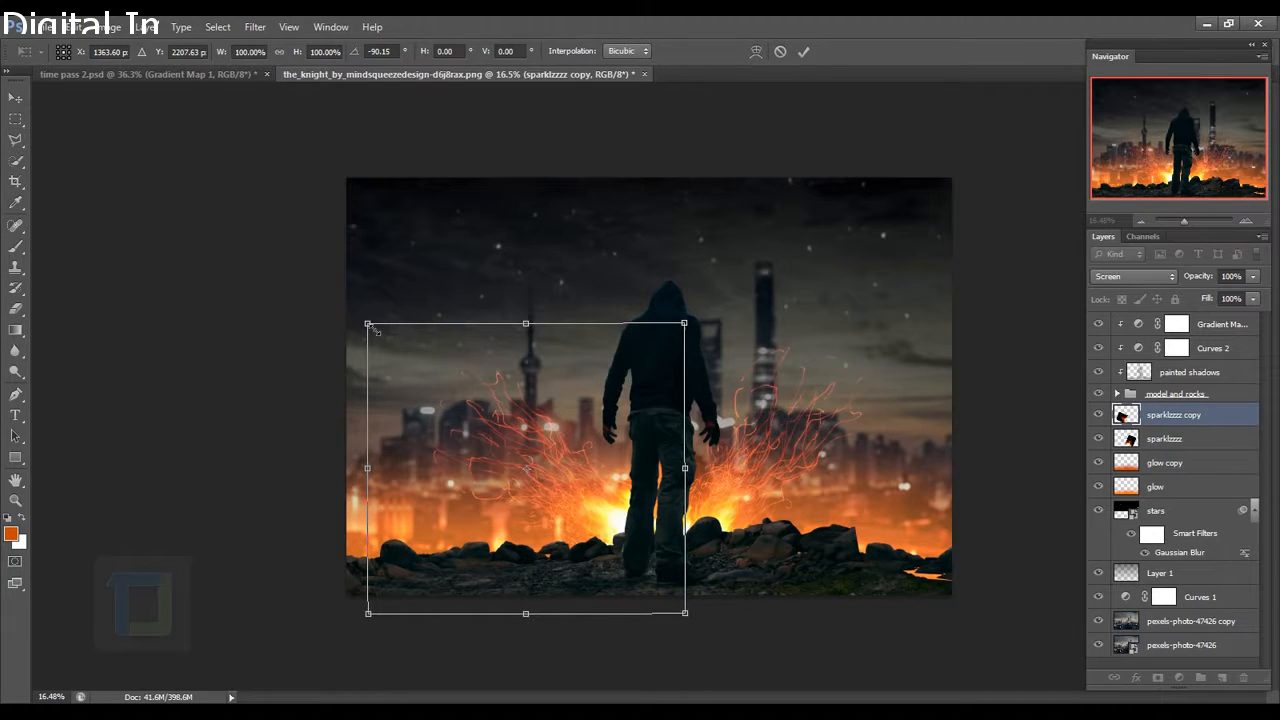
{"action": "left_click_drag", "start_coordinate": [374, 330], "coordinate": [423, 373]}
{"action": "left_click_drag", "start_coordinate": [630, 461], "coordinate": [612, 461]}
Warp the duplicate sparks' mesh, arching the top and bulging the lower right.
{"action": "right_click", "coordinate": [588, 476]}
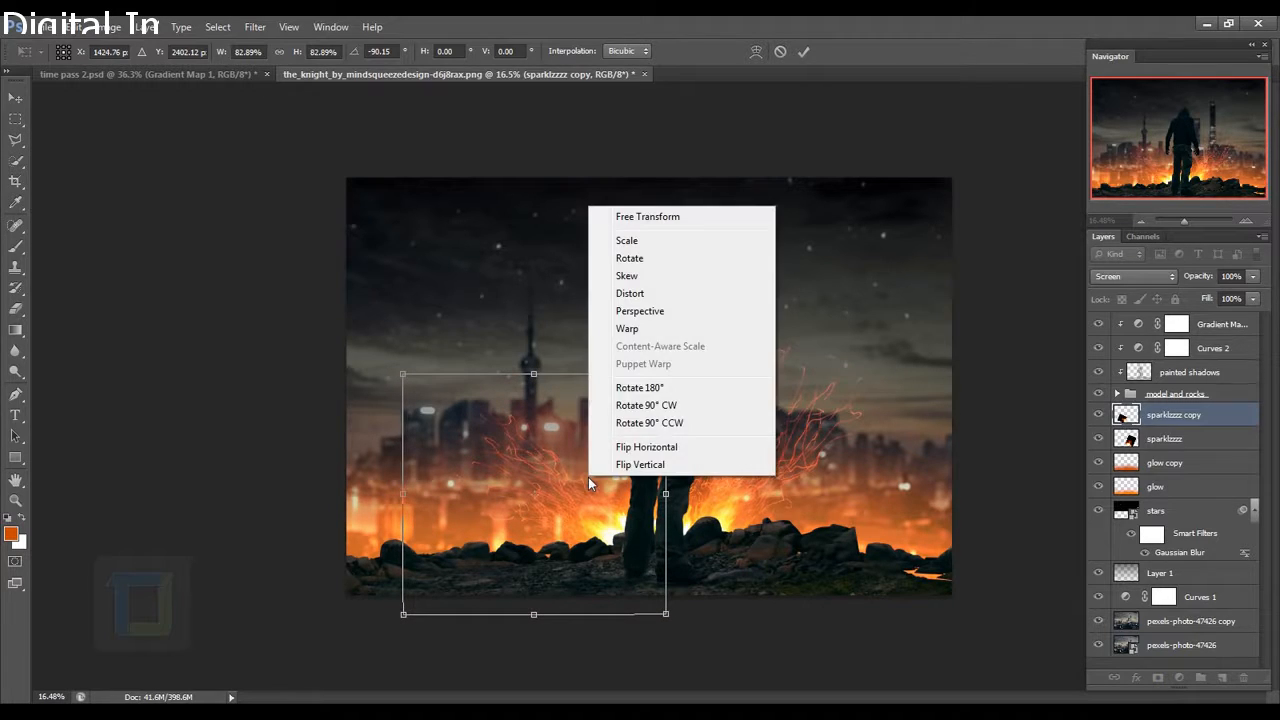
{"action": "left_click", "coordinate": [655, 332]}
{"action": "left_click_drag", "start_coordinate": [454, 514], "coordinate": [454, 488]}
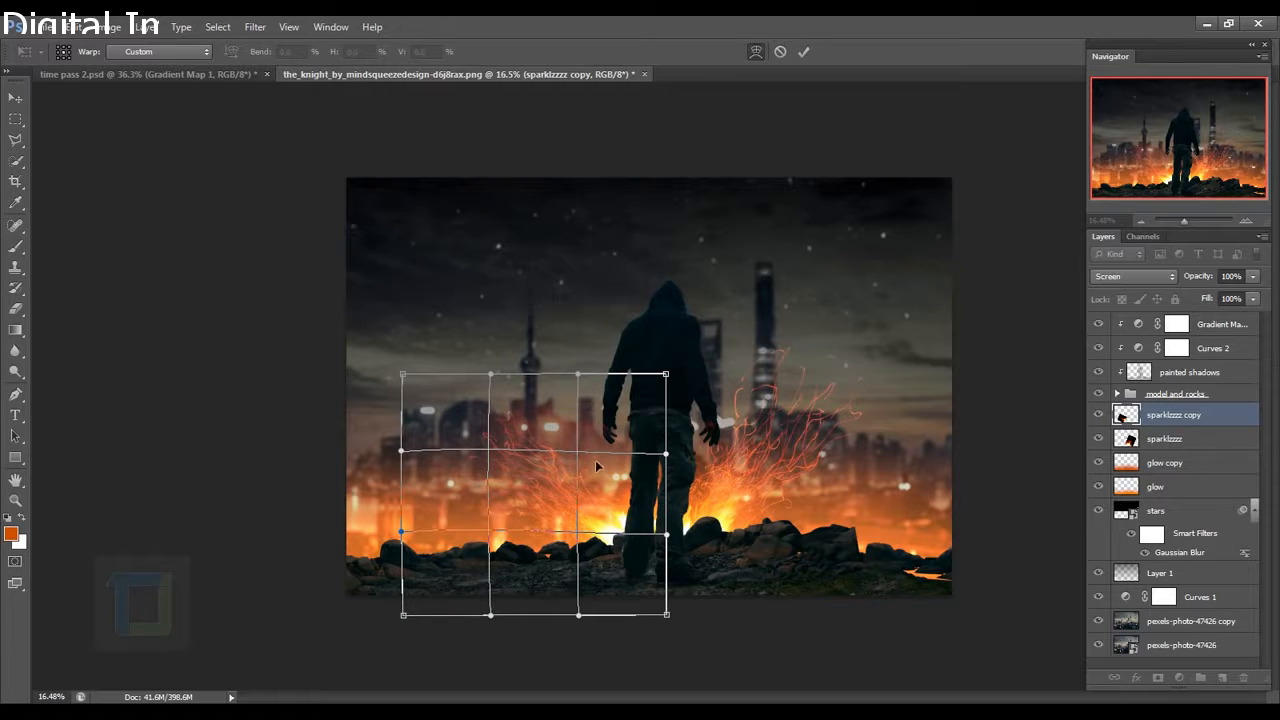
{"action": "left_click_drag", "start_coordinate": [597, 466], "coordinate": [600, 456]}
{"action": "left_click_drag", "start_coordinate": [617, 535], "coordinate": [625, 537]}
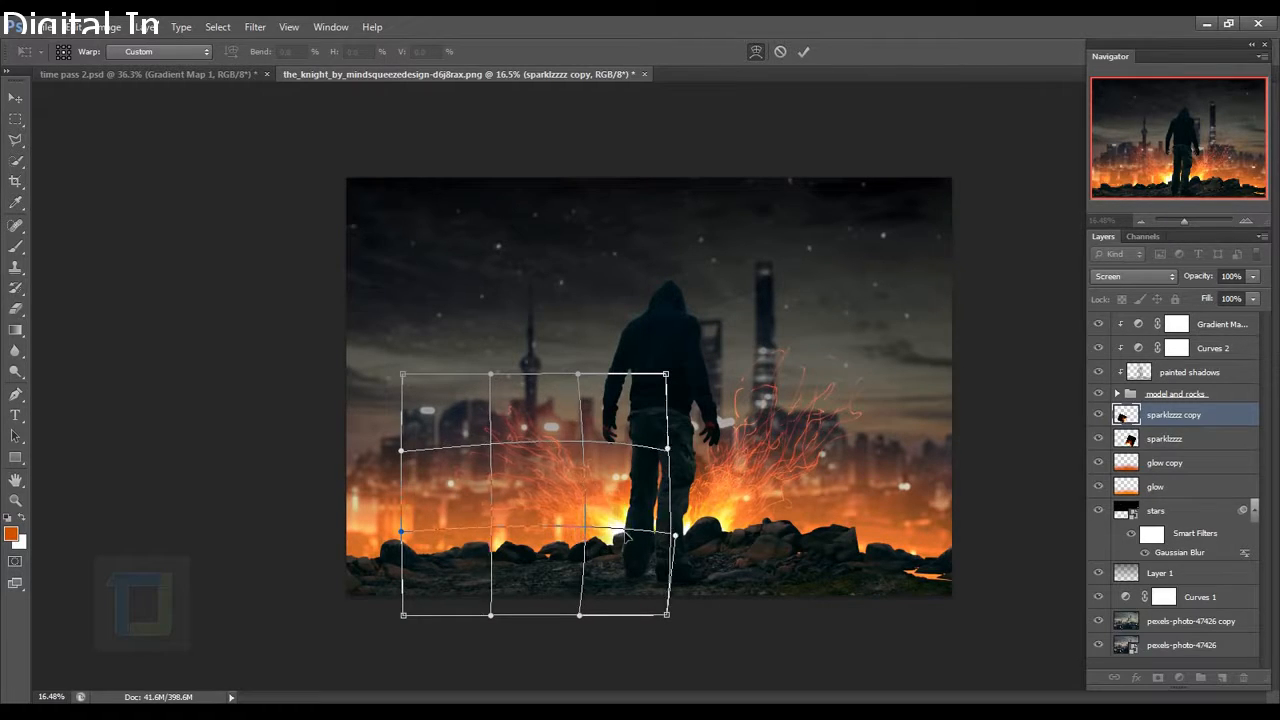
{"action": "left_click", "coordinate": [803, 52]}
{"action": "scroll", "coordinate": [777, 503], "scroll_direction": "up", "scroll_amount": 1}
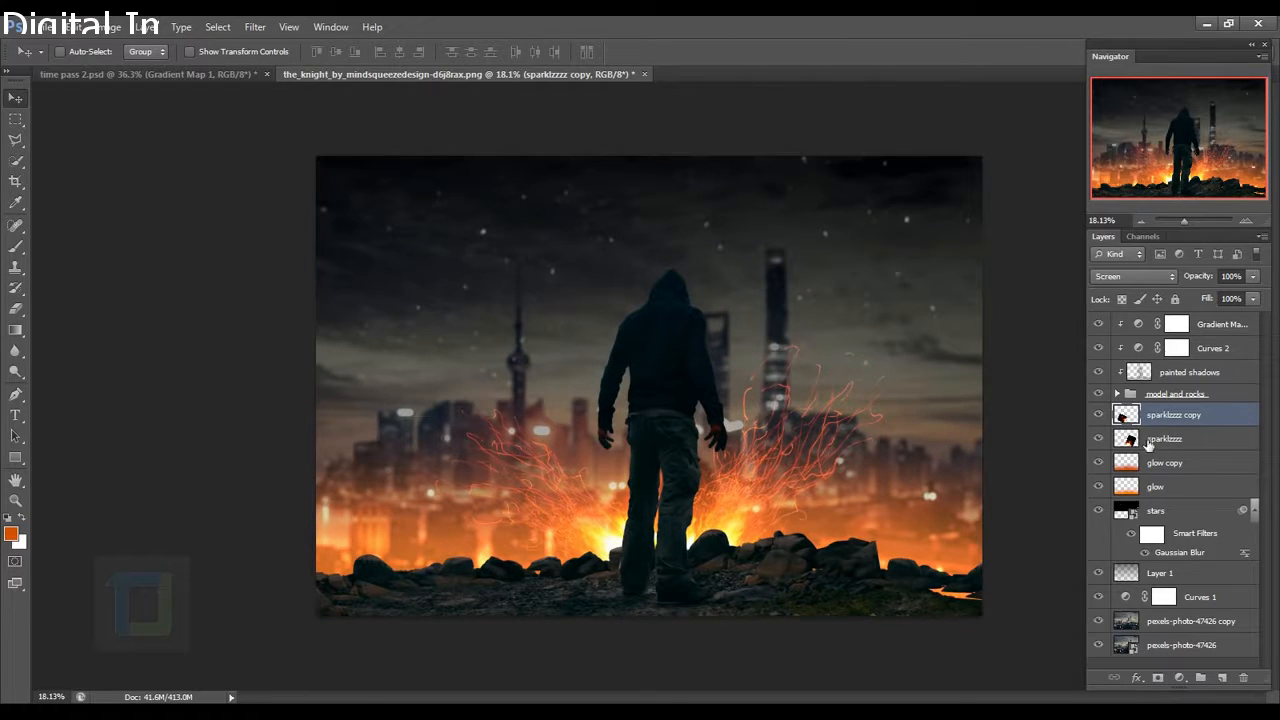
{"action": "key", "text": "ctrl+j"}
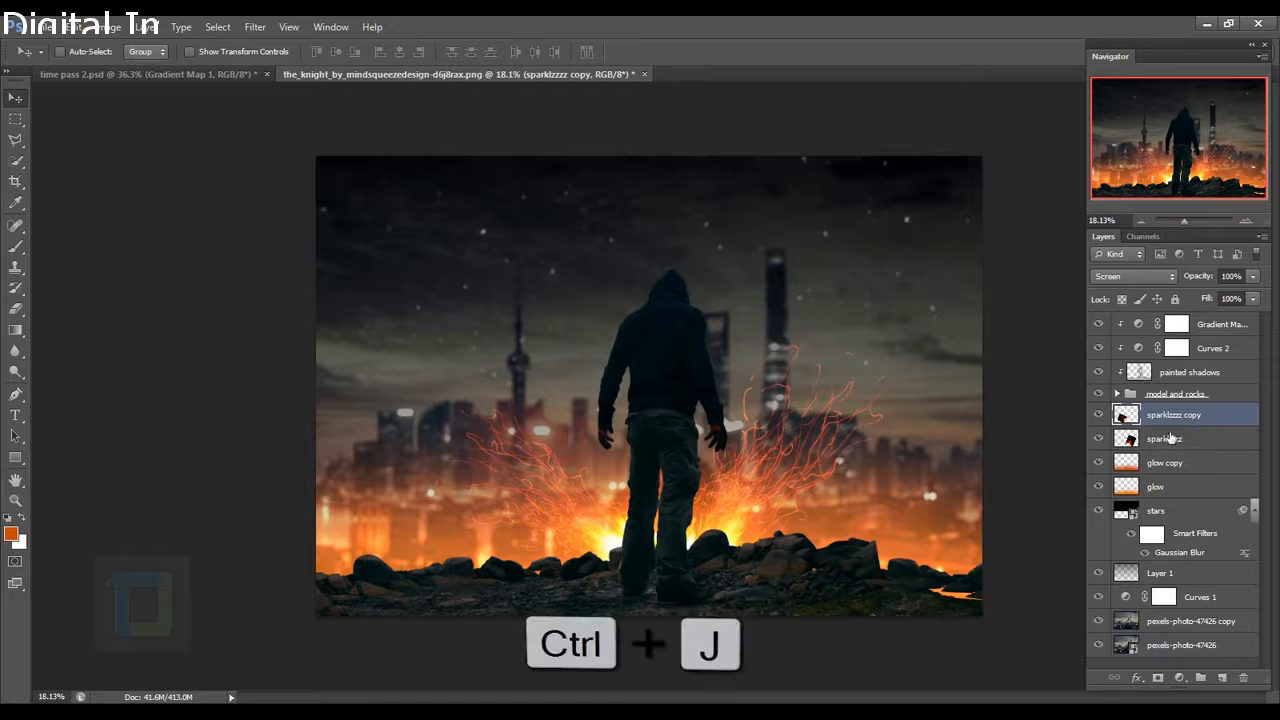
Move the third sparks copy up-right and rotate it to about 49°.
{"action": "key", "text": "ctrl+t"}
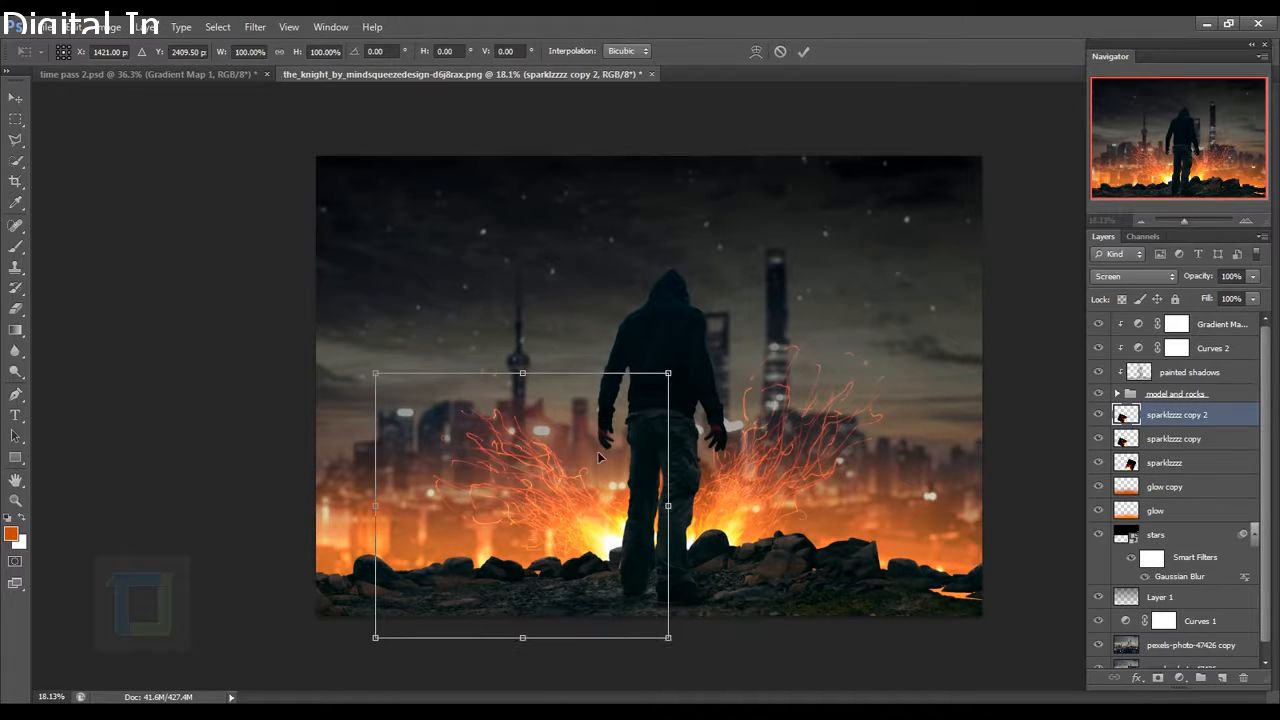
{"action": "left_click_drag", "start_coordinate": [517, 476], "coordinate": [617, 448]}
{"action": "left_click_drag", "start_coordinate": [830, 320], "coordinate": [909, 655]}
{"action": "left_click_drag", "start_coordinate": [741, 529], "coordinate": [774, 482]}
{"action": "left_click_drag", "start_coordinate": [863, 334], "coordinate": [836, 250]}
{"action": "left_click_drag", "start_coordinate": [682, 503], "coordinate": [662, 499]}
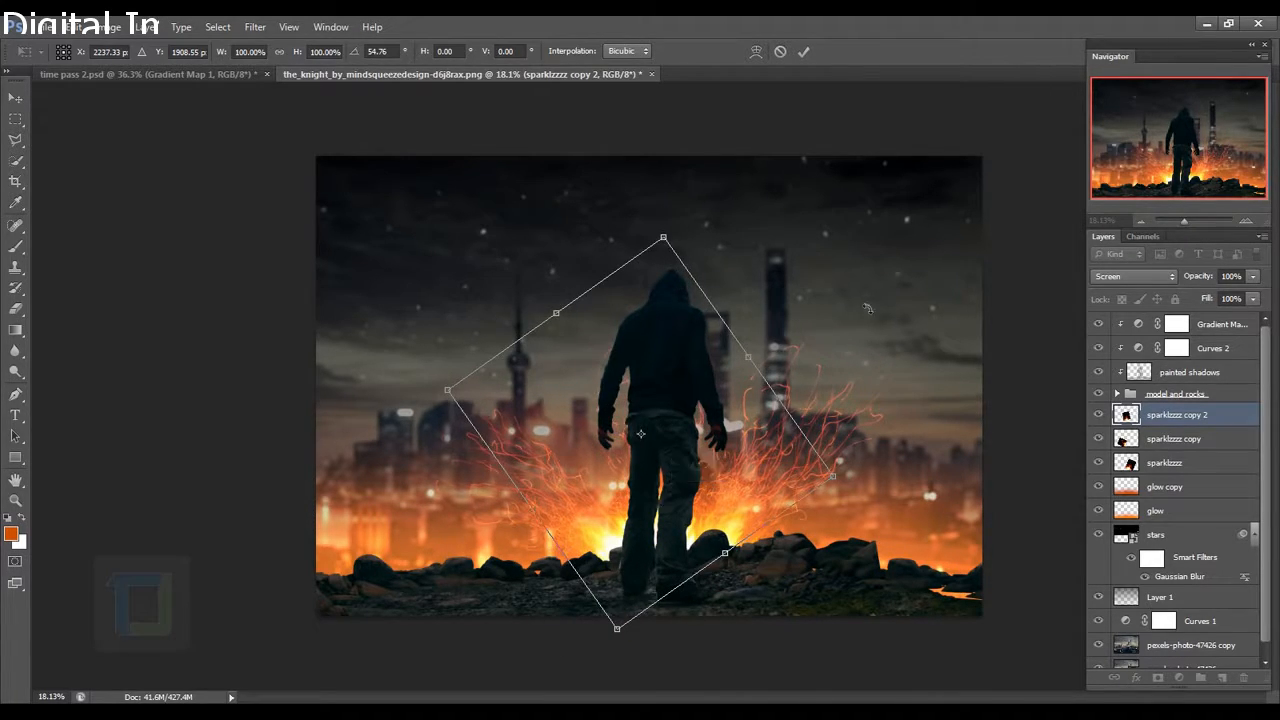
{"action": "left_click_drag", "start_coordinate": [846, 277], "coordinate": [829, 257]}
{"action": "left_click_drag", "start_coordinate": [722, 427], "coordinate": [711, 429]}
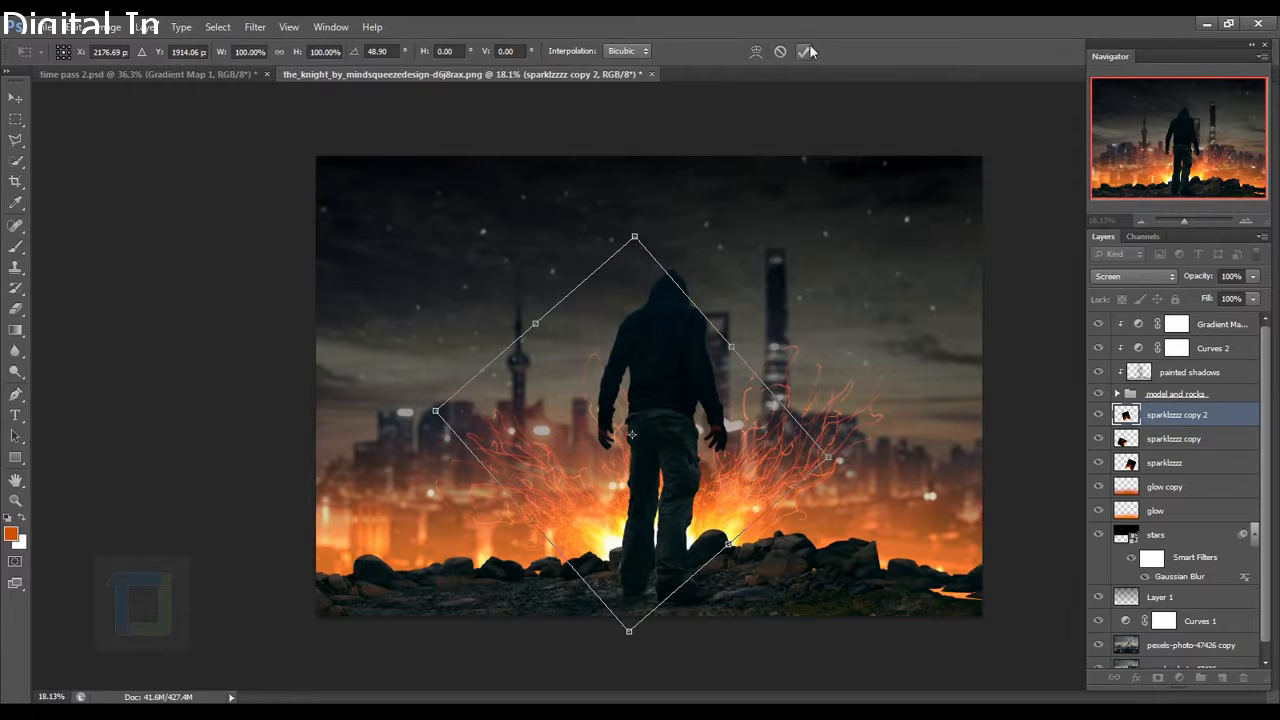
{"action": "left_click", "coordinate": [806, 51]}
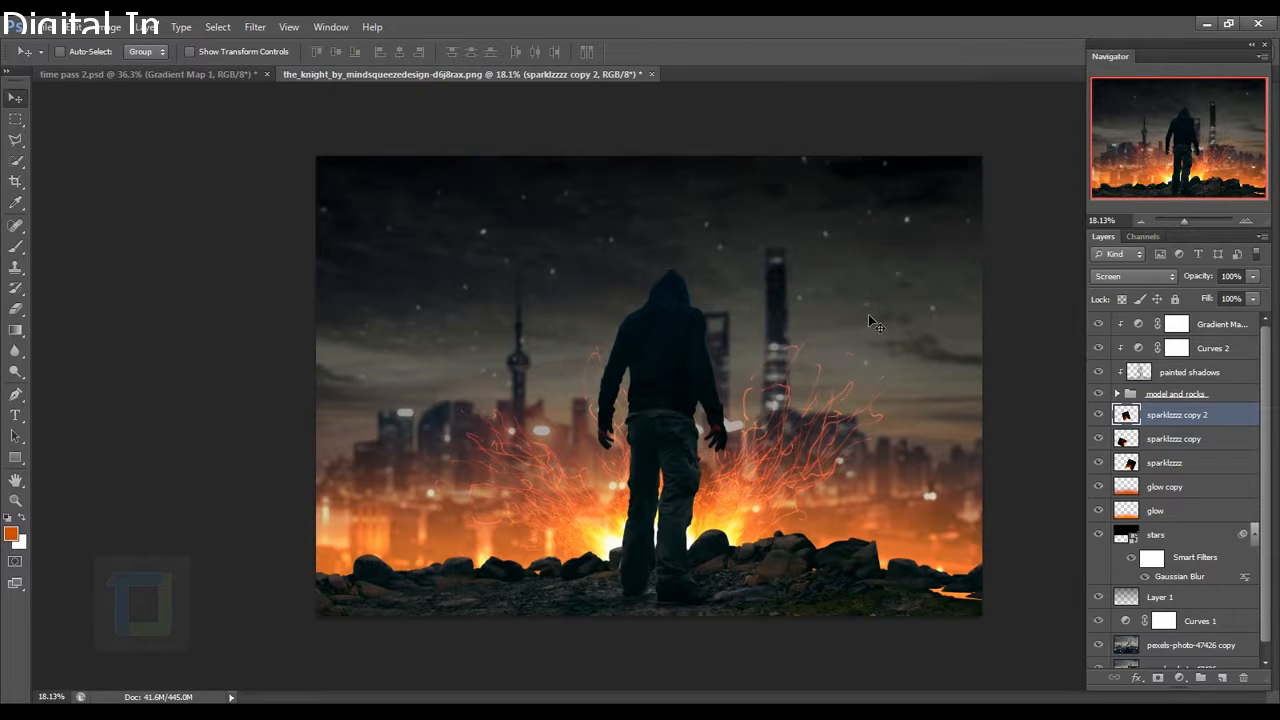
Erase the stray sparks behind the hooded figure on sparklzzzz copy 2.
{"action": "left_click", "coordinate": [15, 309]}
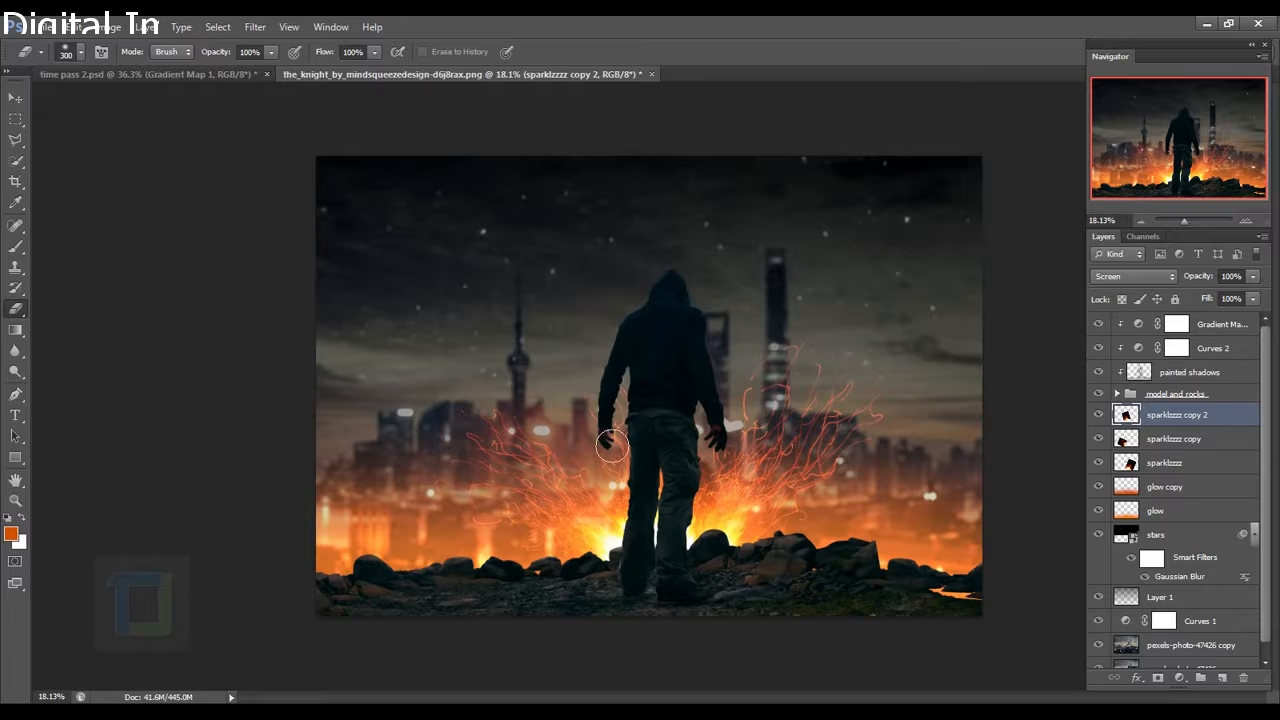
{"action": "left_click_drag", "start_coordinate": [658, 428], "coordinate": [662, 392]}
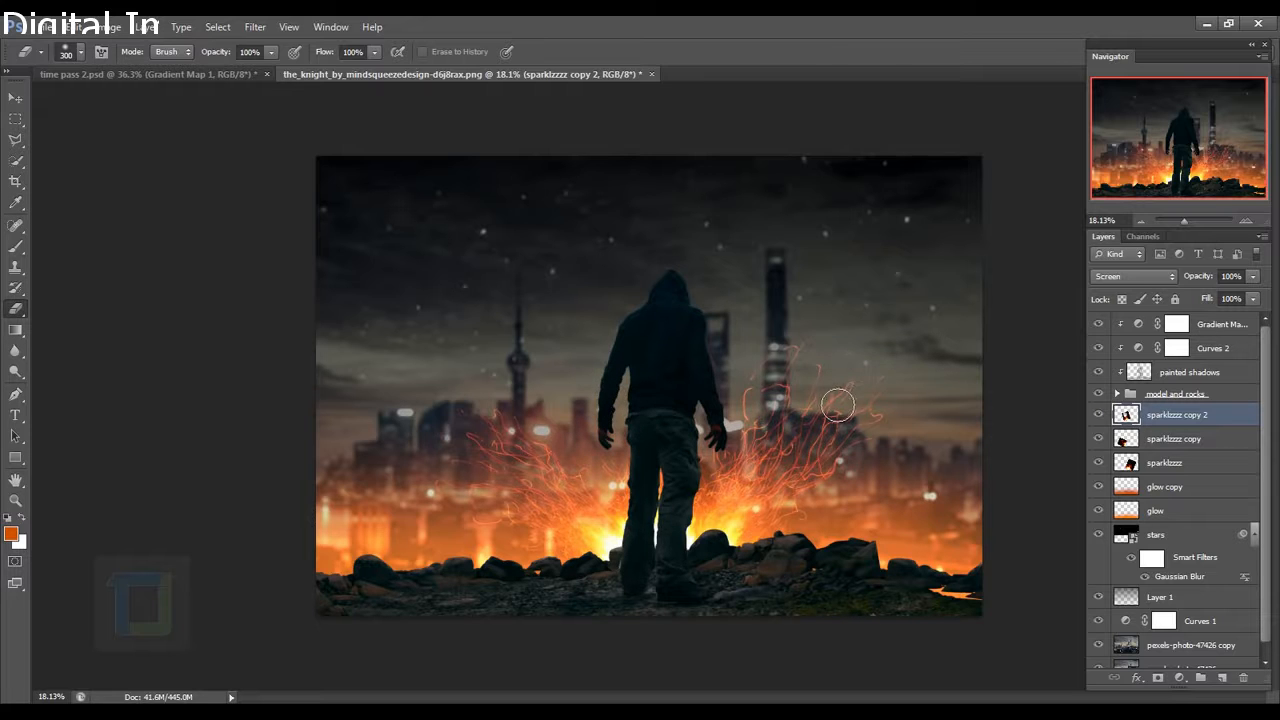
{"action": "scroll", "coordinate": [884, 418], "scroll_direction": "up", "scroll_amount": 4}
{"action": "scroll", "coordinate": [822, 408], "scroll_direction": "down", "scroll_amount": 5}
{"action": "scroll", "coordinate": [914, 443], "scroll_direction": "up", "scroll_amount": 4}
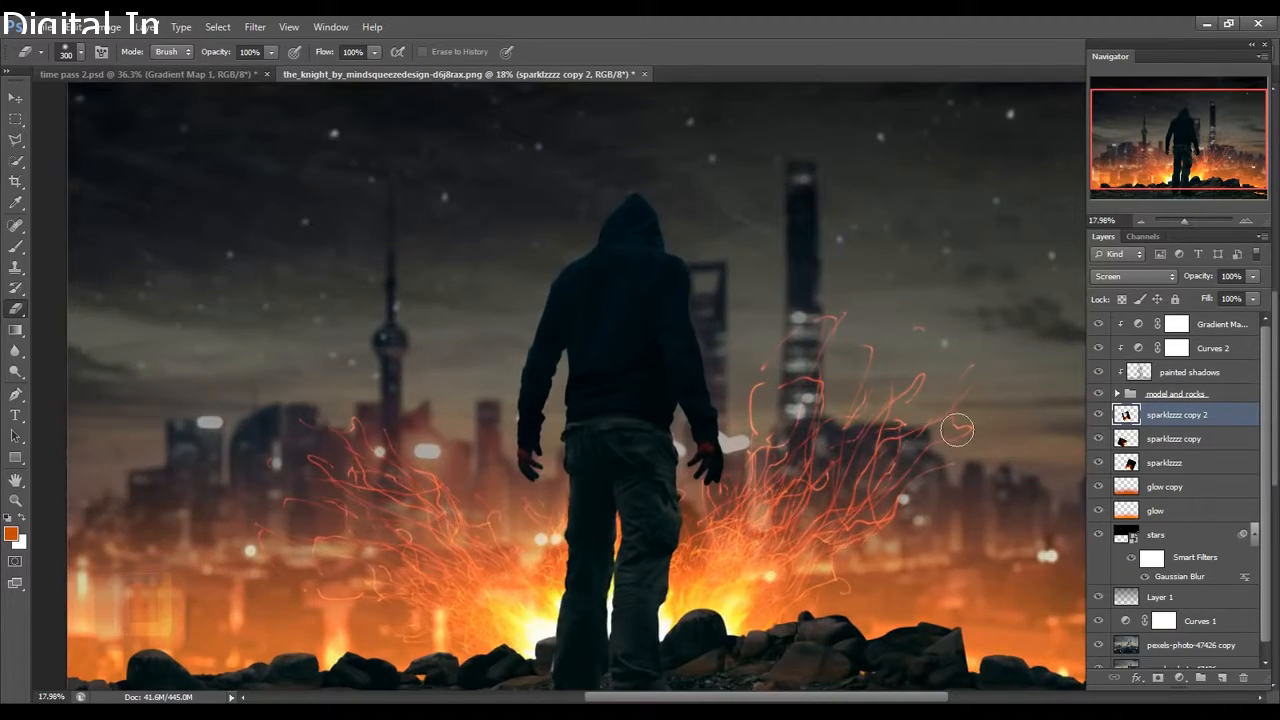
{"action": "scroll", "coordinate": [871, 466], "scroll_direction": "down", "scroll_amount": 4}
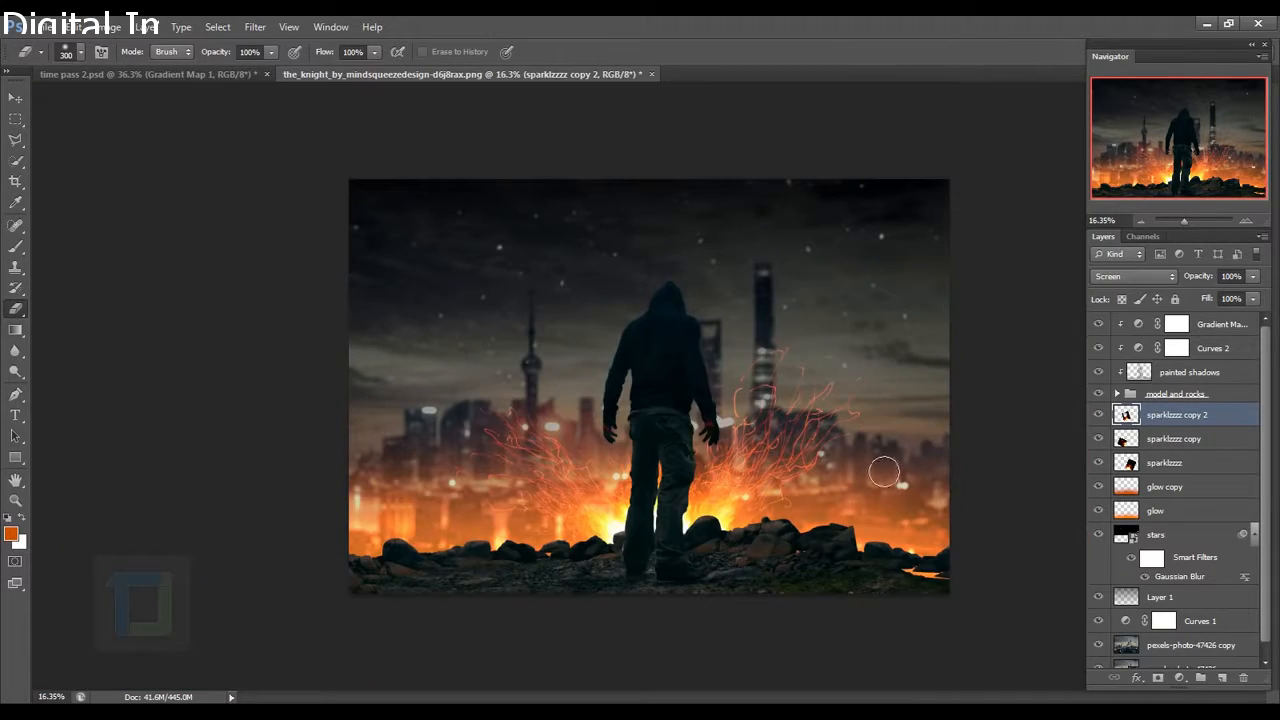
{"action": "left_click", "coordinate": [1220, 438], "text": "ctrl"}
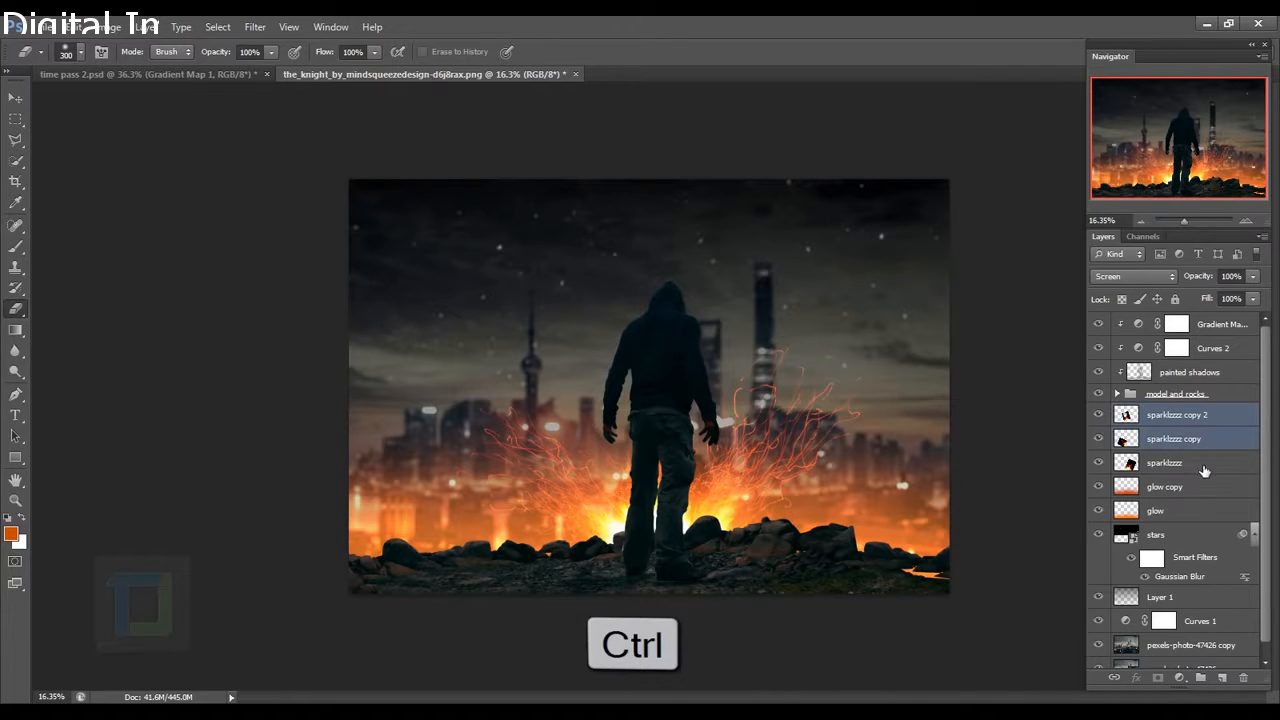
Group the five spark and glow layers as 'cool glowy stuff' and nudge the group up.
{"action": "left_click", "coordinate": [1204, 466], "text": "ctrl"}
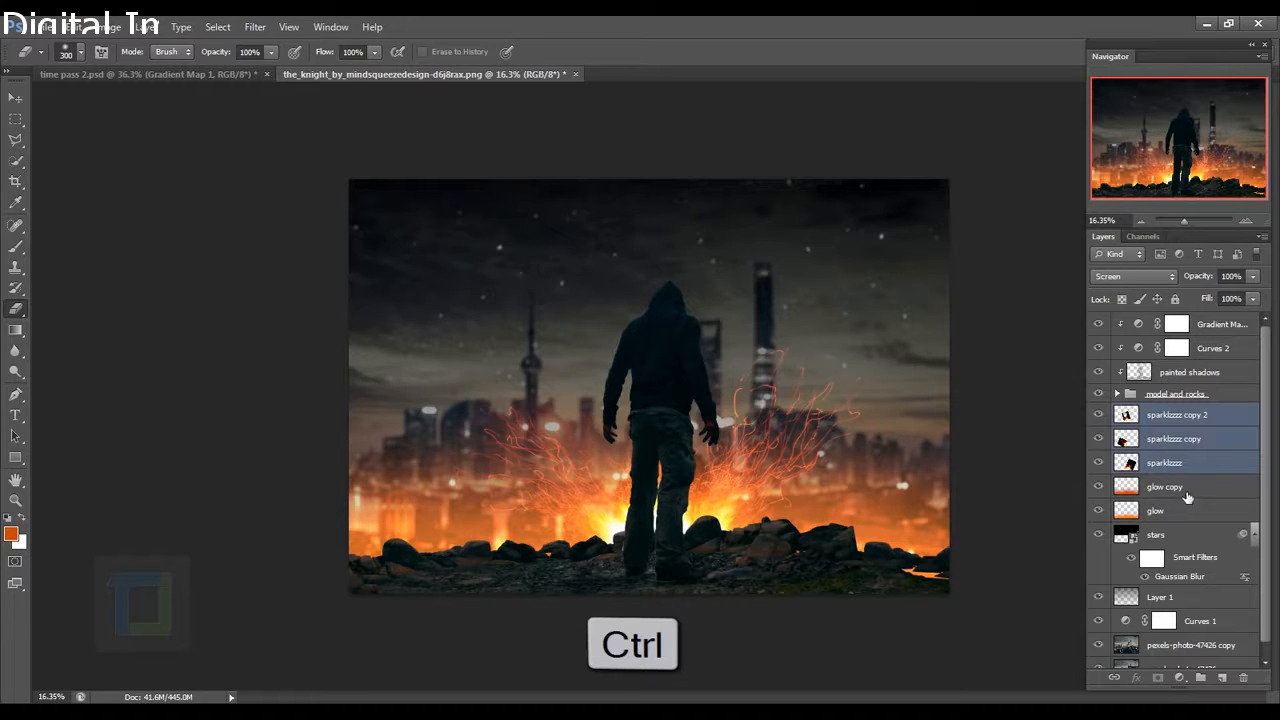
{"action": "left_click", "coordinate": [1192, 494], "text": "ctrl"}
{"action": "left_click", "coordinate": [1175, 512], "text": "ctrl"}
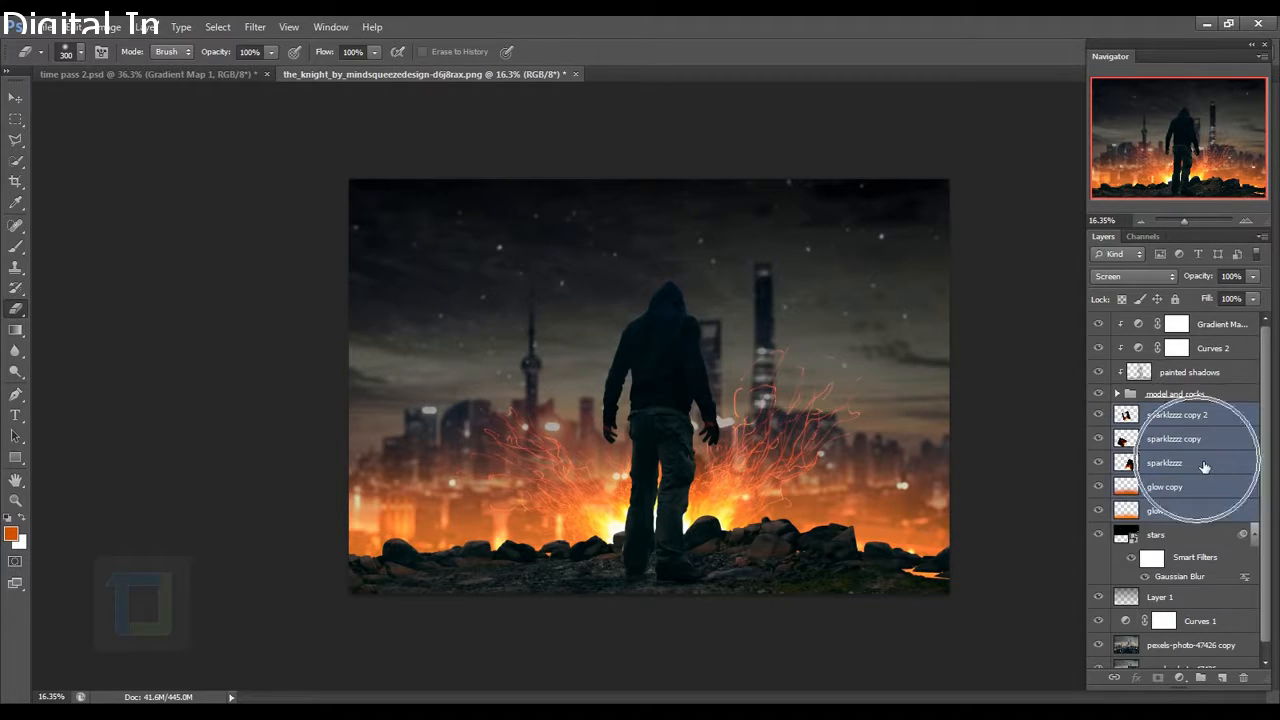
{"action": "key", "text": "ctrl+g"}
{"action": "double_click", "coordinate": [1163, 413]}
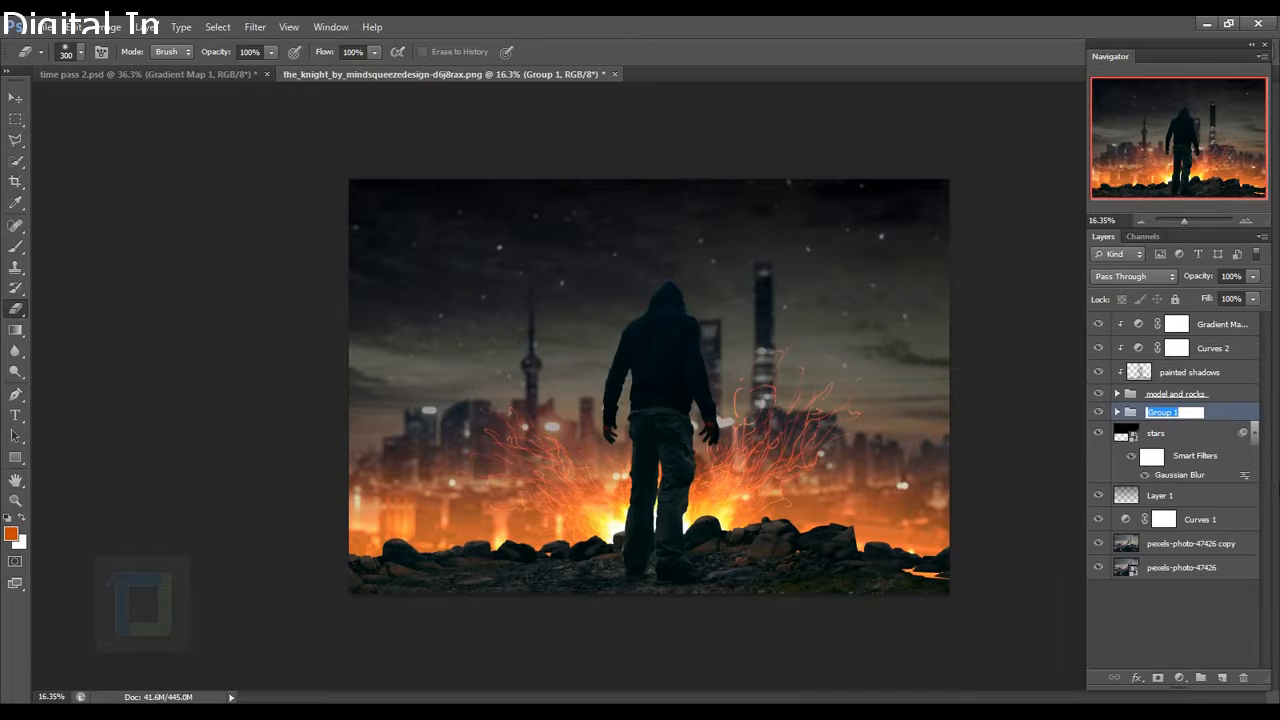
{"action": "type", "text": "cool glowy stuff"}
{"action": "key", "text": "Return"}
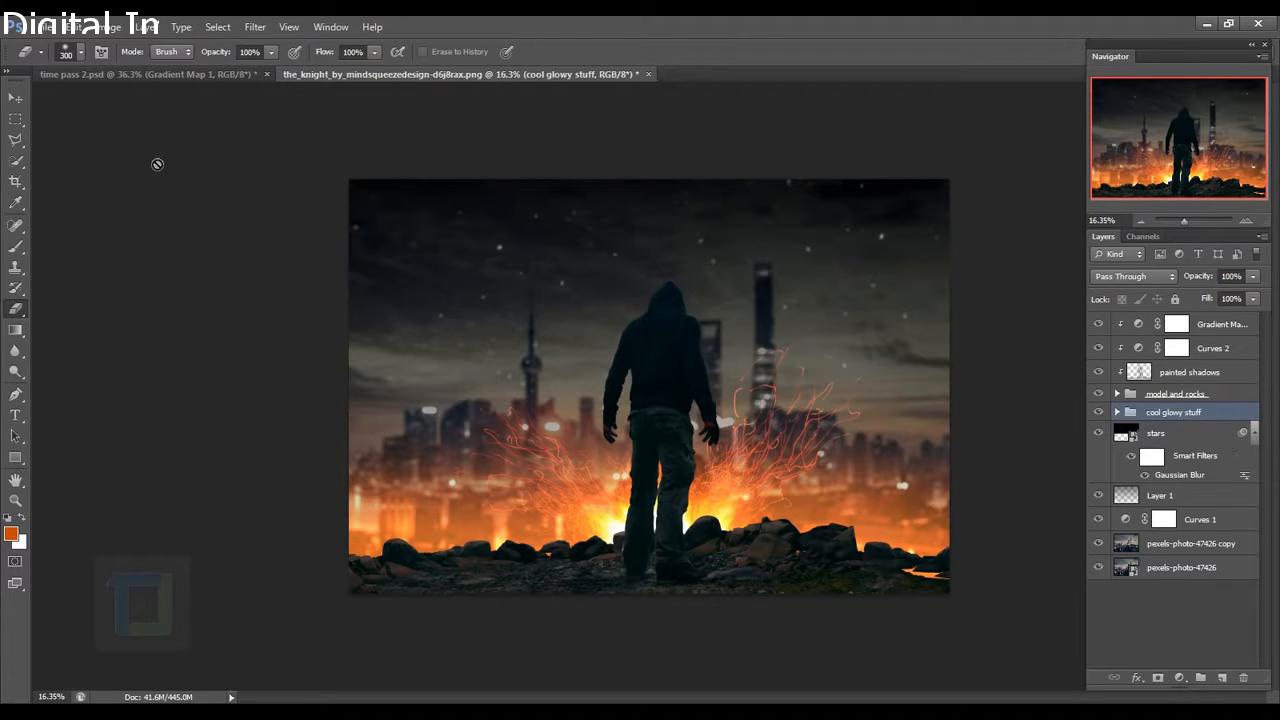
{"action": "left_click", "coordinate": [15, 97]}
{"action": "left_click_drag", "start_coordinate": [731, 497], "coordinate": [732, 481]}
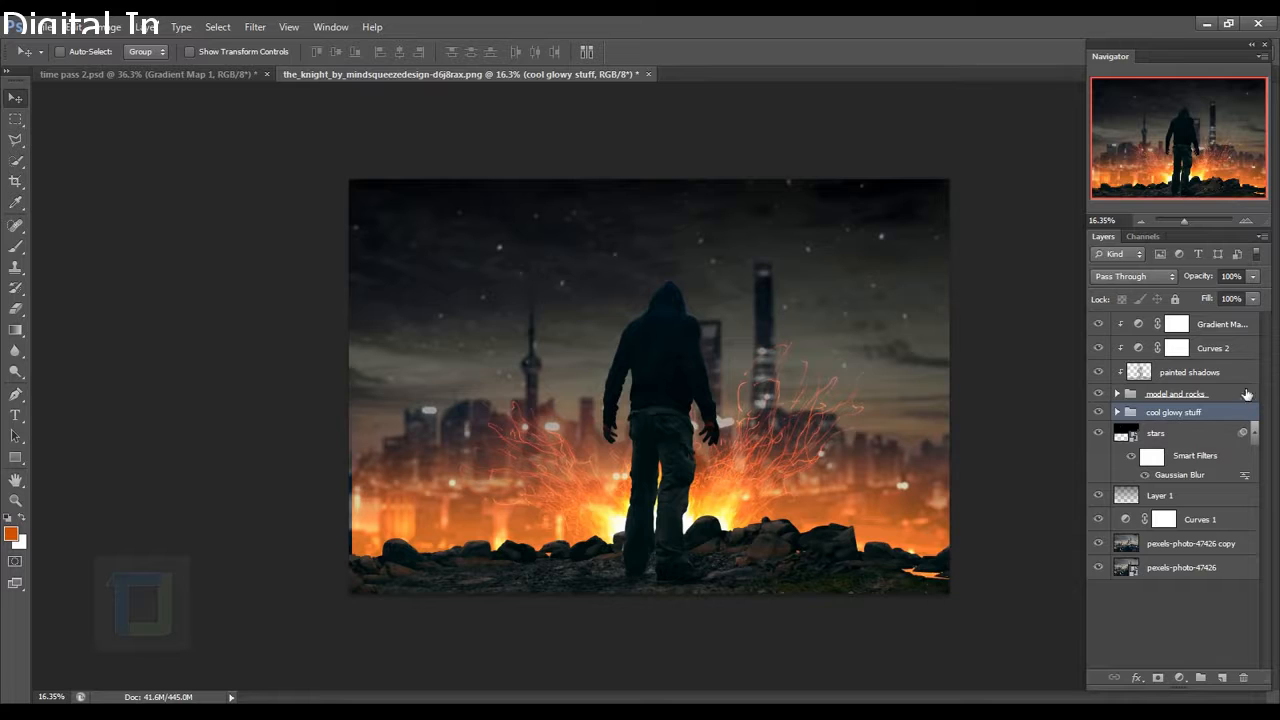
Shift the rock 1 copy 2 layer left, rotate it about 4.65°, and add an empty top layer.
{"action": "left_click", "coordinate": [1118, 394]}
{"action": "left_click", "coordinate": [1102, 437]}
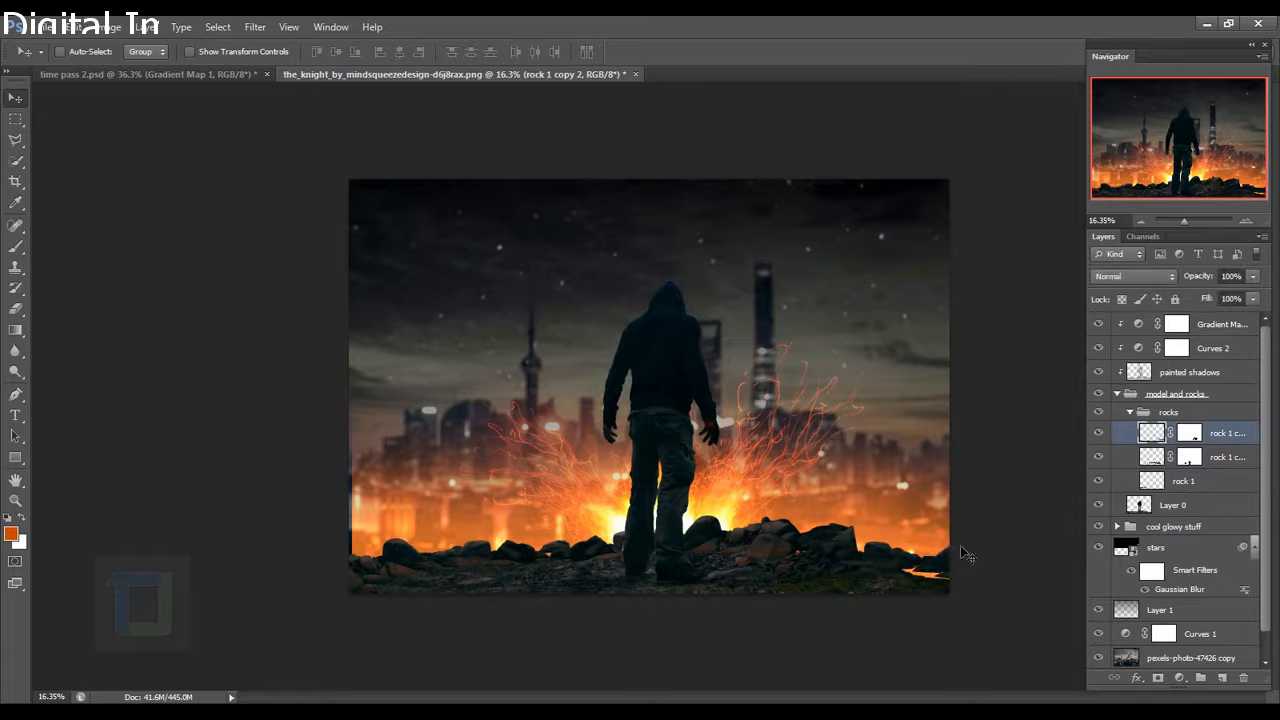
{"action": "left_click_drag", "start_coordinate": [962, 549], "coordinate": [890, 557]}
{"action": "scroll", "coordinate": [862, 548], "scroll_direction": "up", "scroll_amount": 1}
{"action": "key", "text": "ctrl+t"}
{"action": "left_click_drag", "start_coordinate": [648, 584], "coordinate": [646, 561]}
{"action": "left_click_drag", "start_coordinate": [892, 596], "coordinate": [858, 600]}
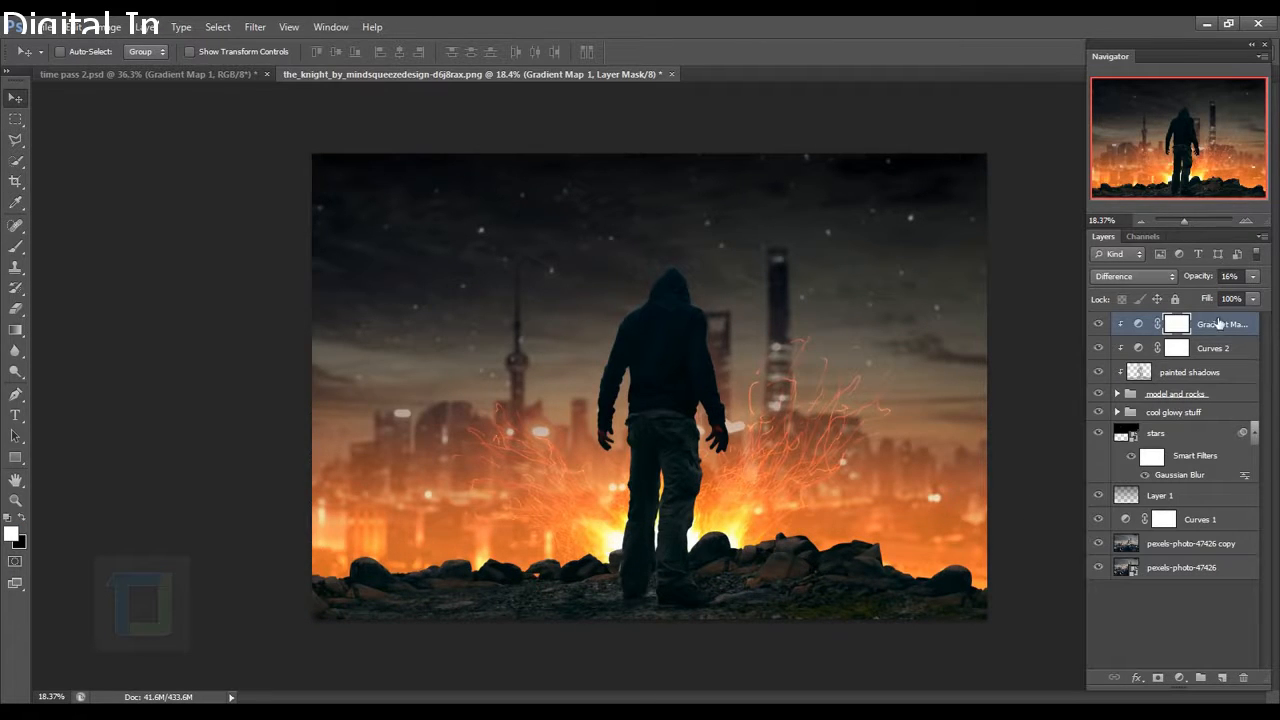
{"action": "left_click", "coordinate": [1231, 677]}
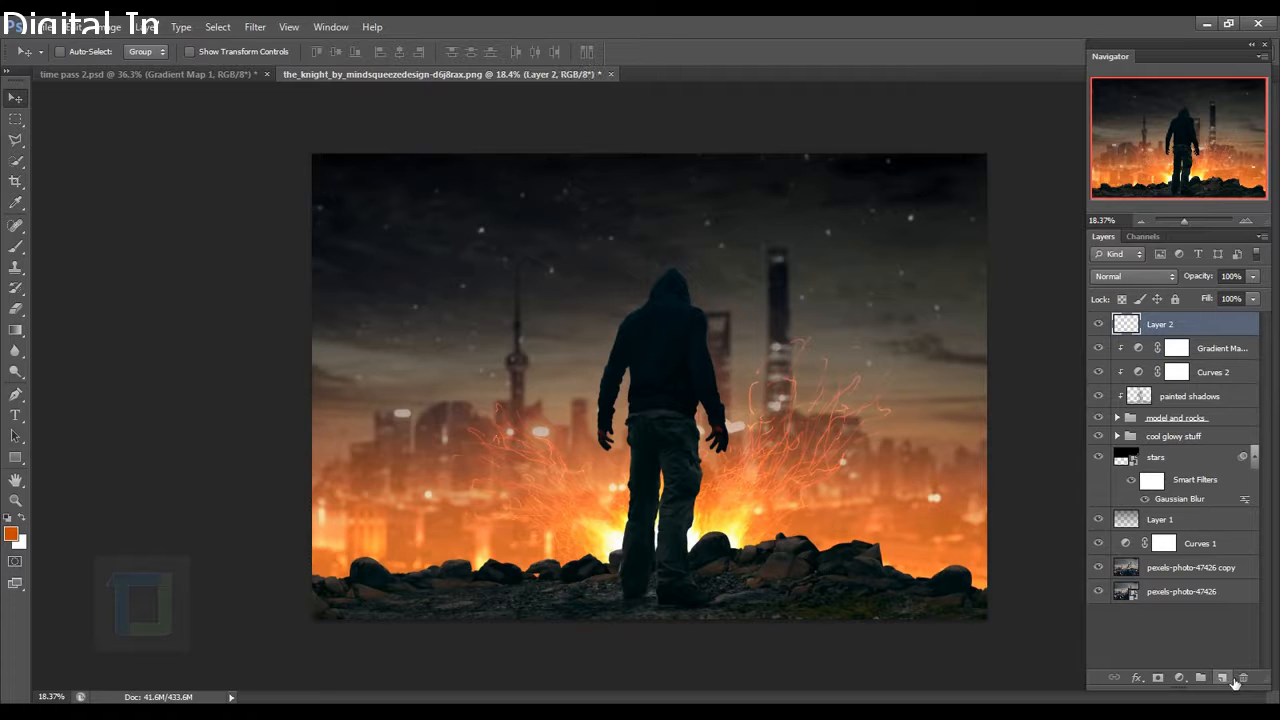
Clip Layer 2 to the layer below and set up a soft 0%-hardness brush of about 400 px.
{"action": "right_click", "coordinate": [1201, 332]}
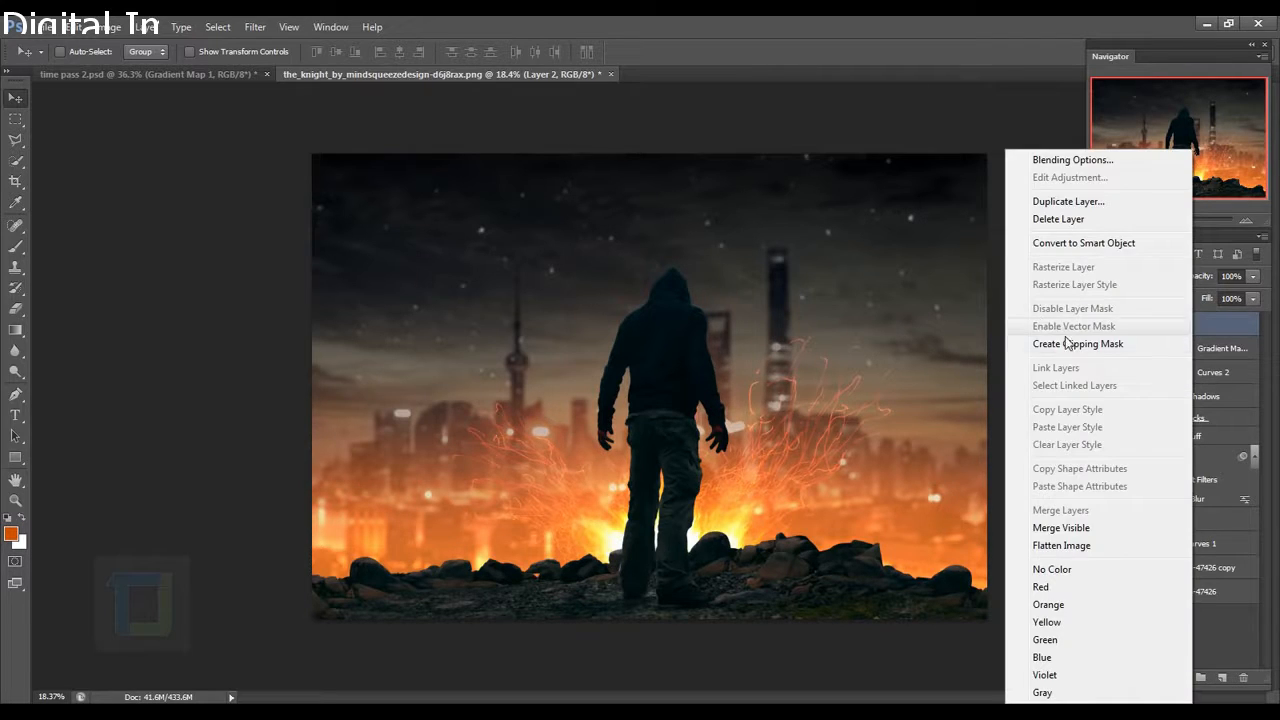
{"action": "left_click", "coordinate": [1078, 343]}
{"action": "left_click", "coordinate": [15, 247]}
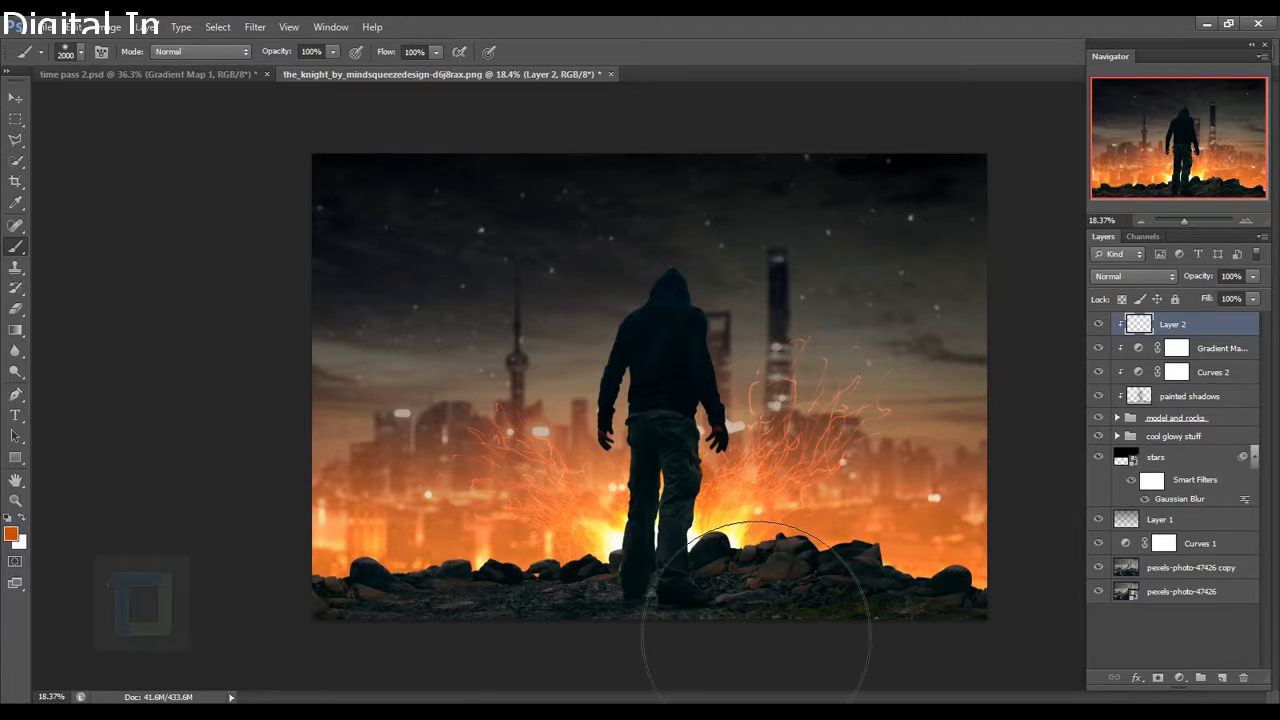
{"action": "key", "text": "bracketleft"}
{"action": "key", "text": "bracketleft"}
{"action": "key", "text": "bracketleft"}
{"action": "key", "text": "bracketleft"}
{"action": "key", "text": "bracketleft"}
{"action": "key", "text": "bracketleft"}
{"action": "key", "text": "bracketleft"}
{"action": "key", "text": "bracketleft"}
{"action": "key", "text": "bracketleft"}
{"action": "key", "text": "bracketleft"}
{"action": "key", "text": "bracketleft"}
{"action": "key", "text": "bracketleft"}
{"action": "key", "text": "bracketleft"}
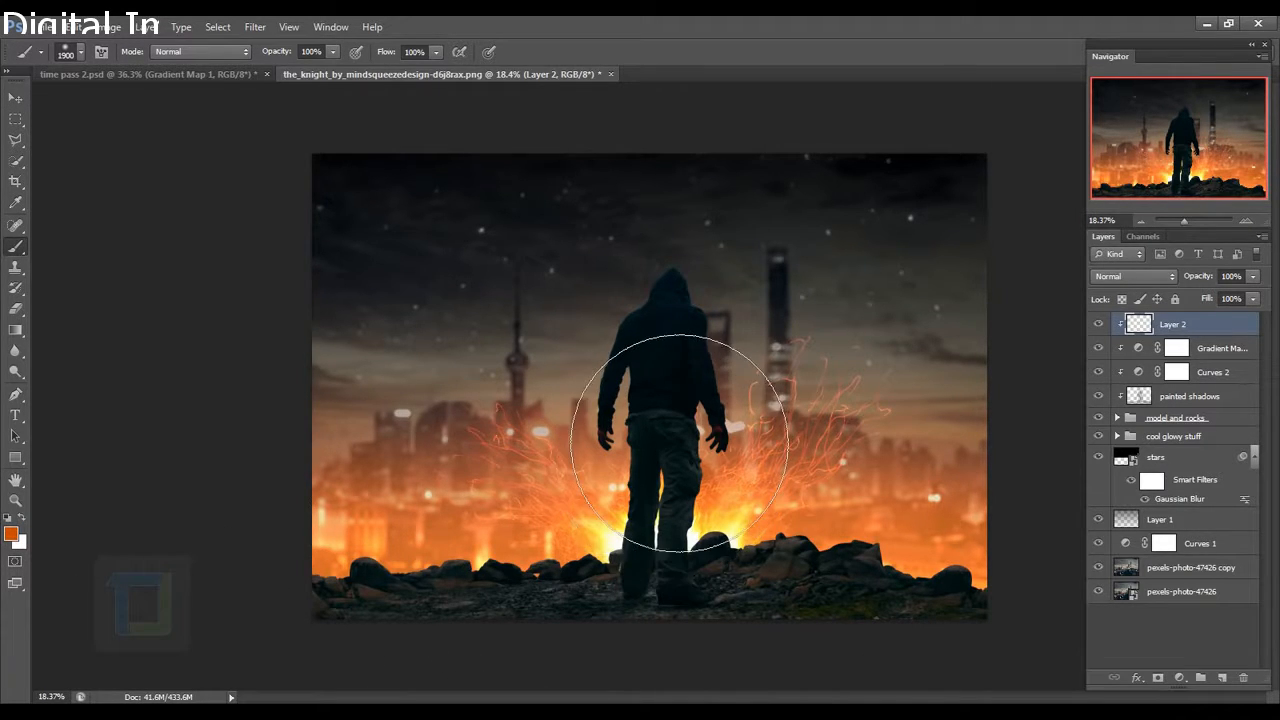
{"action": "scroll", "coordinate": [669, 422], "scroll_direction": "up", "scroll_amount": 7}
{"action": "key", "text": "bracketleft"}
{"action": "key", "text": "bracketleft"}
{"action": "key", "text": "bracketleft"}
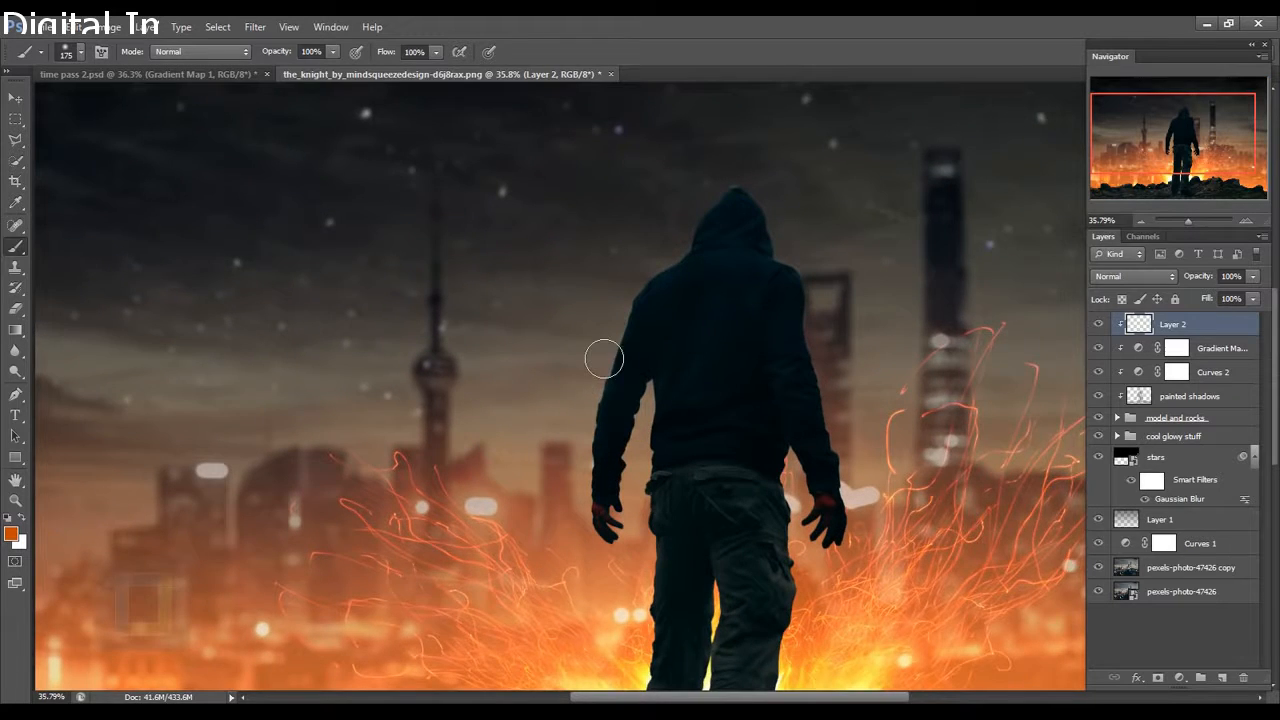
{"action": "scroll", "coordinate": [600, 357], "scroll_direction": "up", "scroll_amount": 2}
{"action": "right_click", "coordinate": [623, 337]}
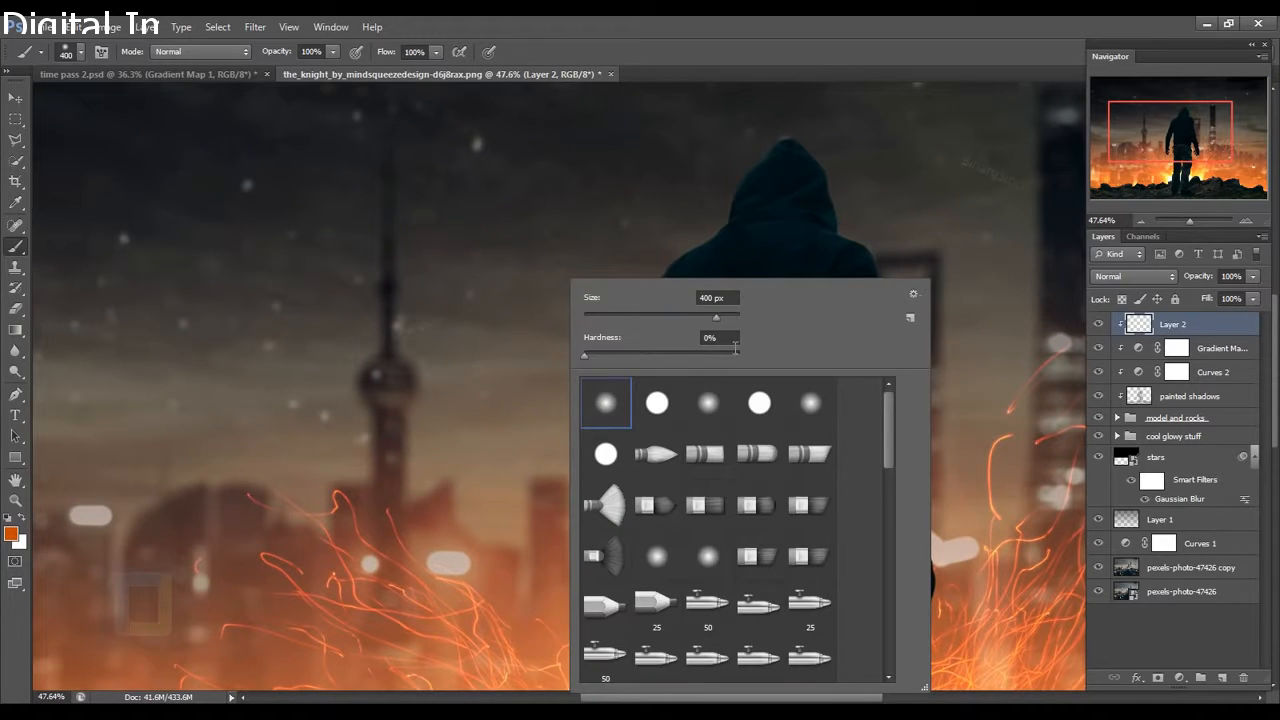
{"action": "mouse_move", "coordinate": [735, 345]}
{"action": "left_mouse_down"}
{"action": "mouse_move", "coordinate": [658, 331]}
{"action": "mouse_move", "coordinate": [619, 423]}
{"action": "mouse_move", "coordinate": [620, 408]}
{"action": "mouse_move", "coordinate": [569, 603]}
{"action": "left_mouse_up"}
{"action": "key", "text": "Return"}
Paint orange light along the hood, left sleeve, left leg edge and over the rock tops.
{"action": "left_click_drag", "start_coordinate": [679, 275], "coordinate": [611, 457]}
{"action": "left_click_drag", "start_coordinate": [640, 382], "coordinate": [700, 298]}
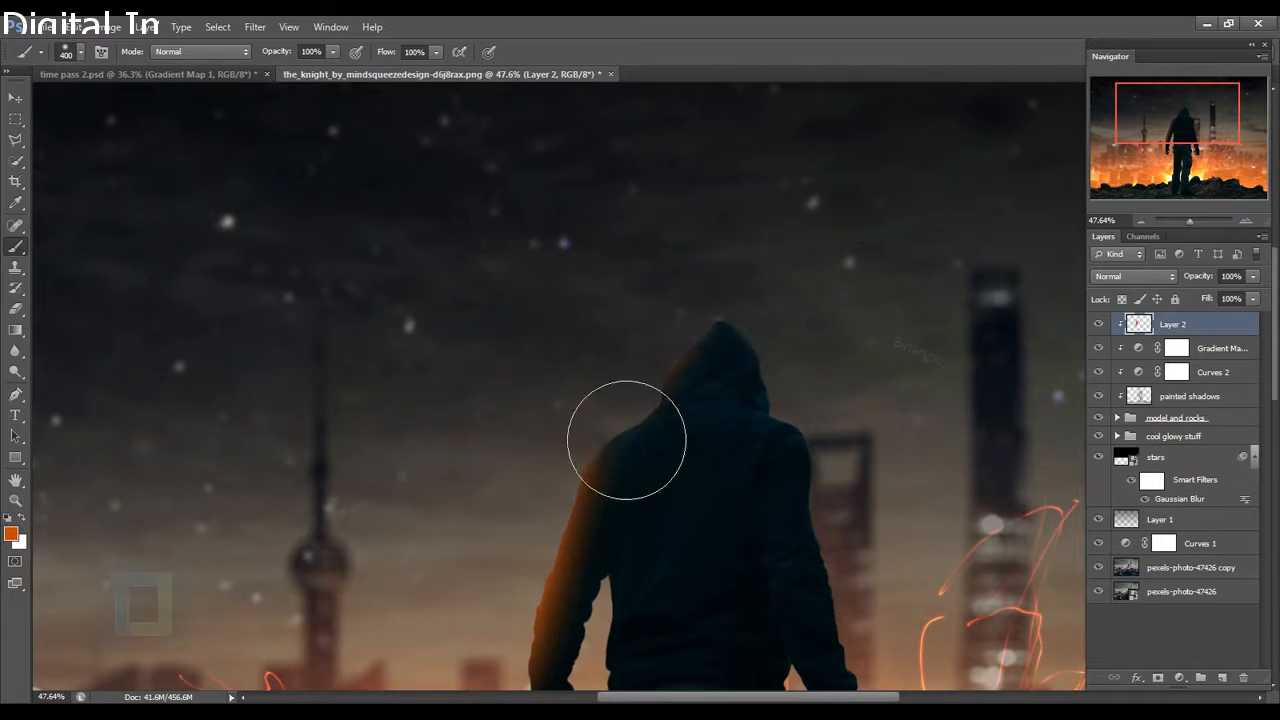
{"action": "left_click_drag", "start_coordinate": [627, 440], "coordinate": [678, 375]}
{"action": "left_click_drag", "start_coordinate": [857, 349], "coordinate": [757, 223]}
{"action": "left_click_drag", "start_coordinate": [780, 375], "coordinate": [800, 520]}
{"action": "left_click_drag", "start_coordinate": [660, 600], "coordinate": [645, 375]}
{"action": "scroll", "coordinate": [640, 503], "scroll_direction": "down", "scroll_amount": 3}
{"action": "scroll", "coordinate": [640, 480], "scroll_direction": "up", "scroll_amount": 3}
{"action": "left_click_drag", "start_coordinate": [540, 400], "coordinate": [545, 516]}
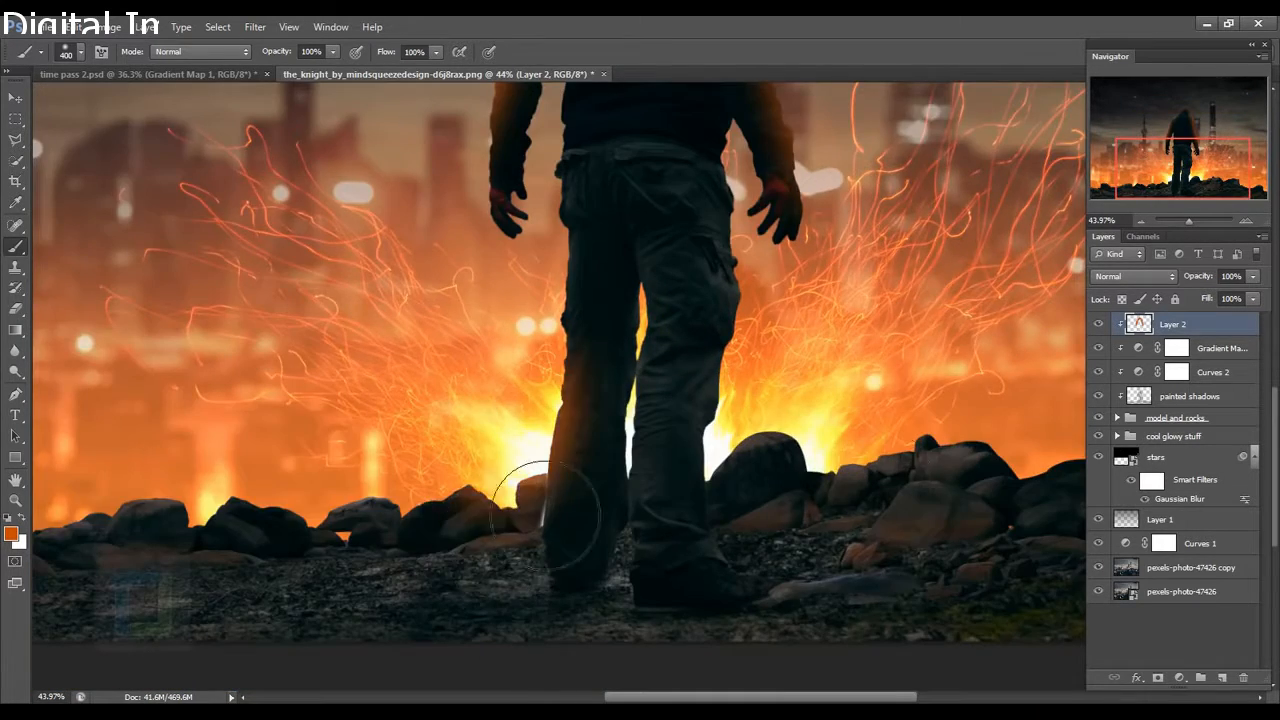
{"action": "scroll", "coordinate": [545, 516], "scroll_direction": "down", "scroll_amount": 4}
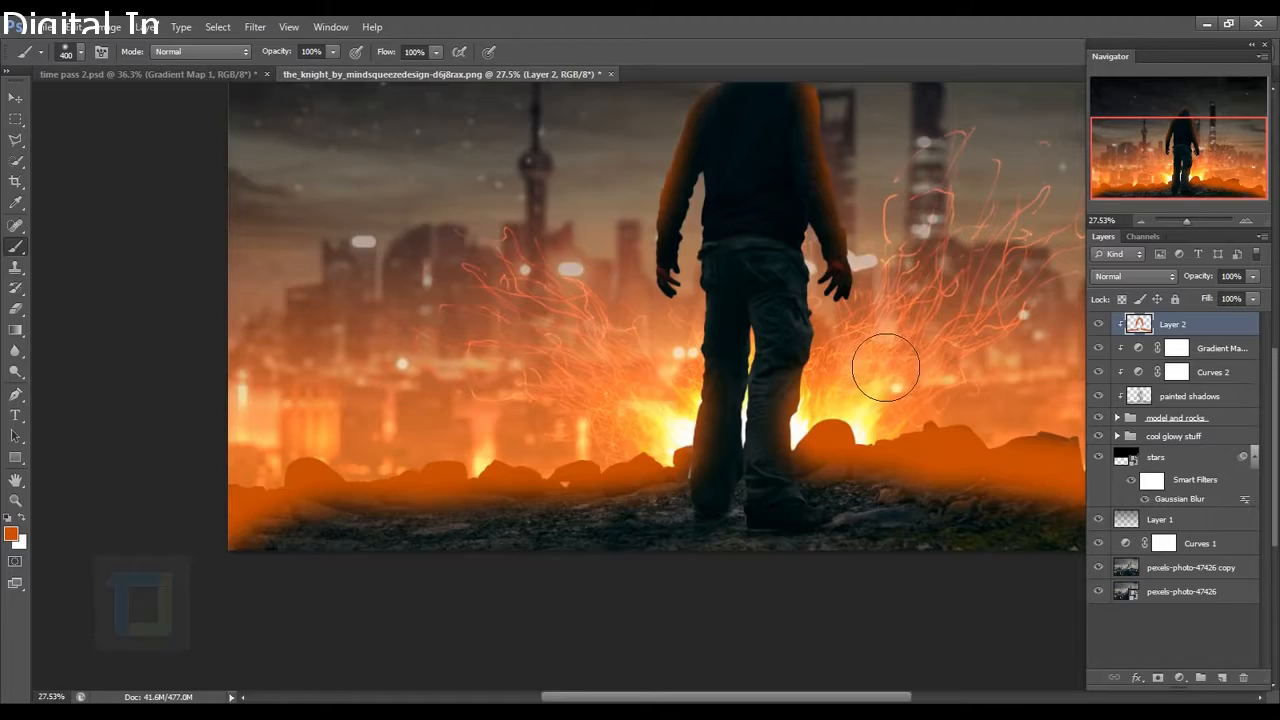
{"action": "scroll", "coordinate": [780, 360], "scroll_direction": "down", "scroll_amount": 4}
{"action": "scroll", "coordinate": [700, 343], "scroll_direction": "up", "scroll_amount": 7}
{"action": "scroll", "coordinate": [694, 343], "scroll_direction": "down", "scroll_amount": 7}
{"action": "scroll", "coordinate": [694, 343], "scroll_direction": "up", "scroll_amount": 5}
{"action": "scroll", "coordinate": [694, 343], "scroll_direction": "down", "scroll_amount": 5}
{"action": "scroll", "coordinate": [680, 340], "scroll_direction": "up", "scroll_amount": 10}
Refine the orange glow near the armpit and along the arm edge with a smaller 80–150 px brush.
{"action": "key", "text": "bracketleft"}
{"action": "key", "text": "bracketleft"}
{"action": "key", "text": "bracketleft"}
{"action": "key", "text": "bracketleft"}
{"action": "key", "text": "bracketleft"}
{"action": "key", "text": "bracketleft"}
{"action": "key", "text": "bracketleft"}
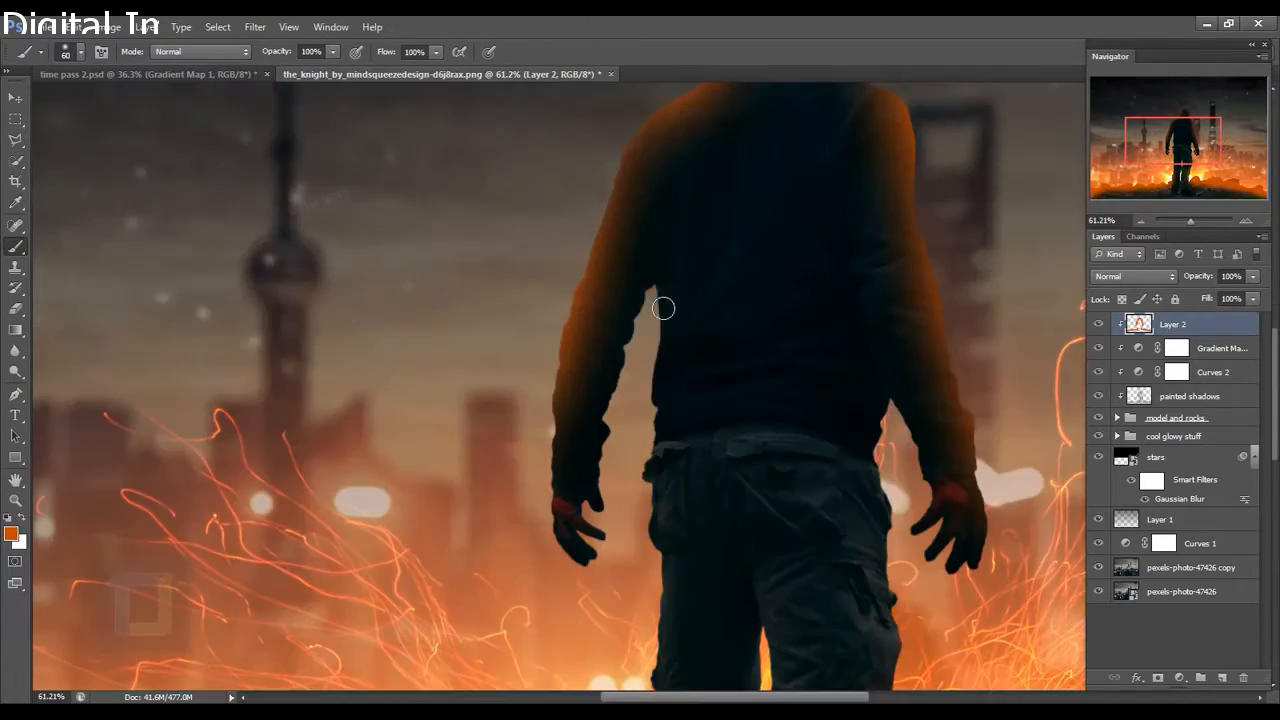
{"action": "left_click_drag", "start_coordinate": [655, 297], "coordinate": [634, 350]}
{"action": "left_click_drag", "start_coordinate": [899, 411], "coordinate": [888, 424]}
{"action": "key", "text": "bracketright"}
{"action": "key", "text": "bracketright"}
{"action": "key", "text": "bracketright"}
{"action": "key", "text": "bracketright"}
{"action": "key", "text": "bracketright"}
{"action": "key", "text": "bracketright"}
{"action": "scroll", "coordinate": [757, 460], "scroll_direction": "up", "scroll_amount": 1}
{"action": "key", "text": "ctrl+alt+z"}
{"action": "key", "text": "ctrl+alt+z"}
{"action": "left_click_drag", "start_coordinate": [642, 295], "coordinate": [614, 365]}
{"action": "scroll", "coordinate": [620, 368], "scroll_direction": "down", "scroll_amount": 12}
{"action": "scroll", "coordinate": [626, 342], "scroll_direction": "up", "scroll_amount": 8}
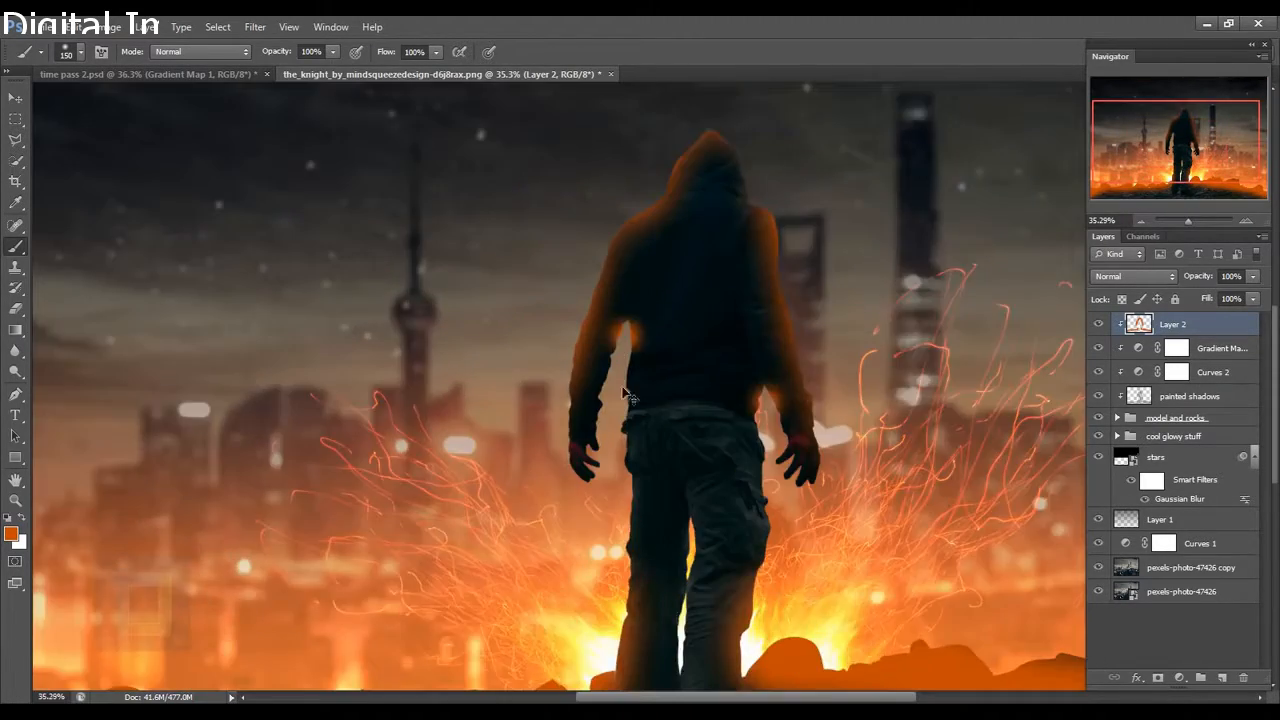
{"action": "scroll", "coordinate": [628, 395], "scroll_direction": "up", "scroll_amount": 4}
{"action": "key", "text": "bracketleft"}
{"action": "key", "text": "bracketleft"}
{"action": "key", "text": "bracketleft"}
{"action": "key", "text": "bracketleft"}
{"action": "scroll", "coordinate": [657, 380], "scroll_direction": "up", "scroll_amount": 3}
{"action": "scroll", "coordinate": [663, 294], "scroll_direction": "down", "scroll_amount": 8}
{"action": "scroll", "coordinate": [884, 393], "scroll_direction": "down", "scroll_amount": 1}
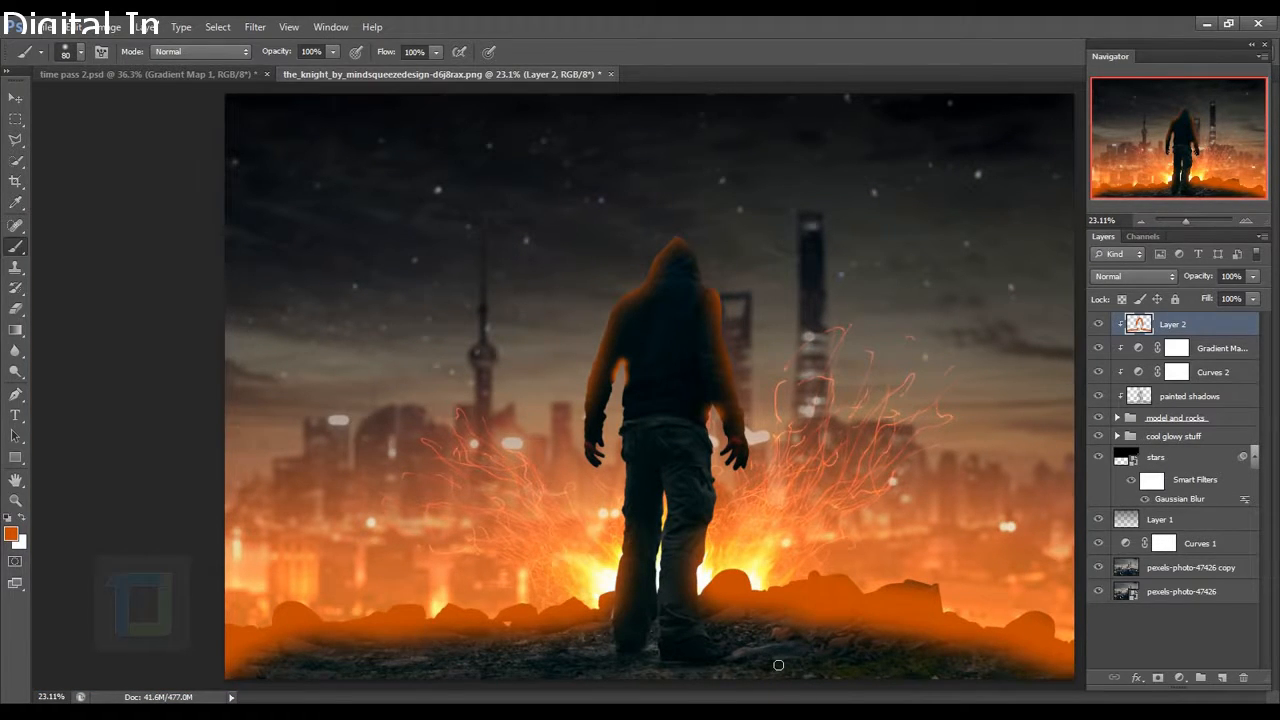
{"action": "scroll", "coordinate": [677, 484], "scroll_direction": "up", "scroll_amount": 1}
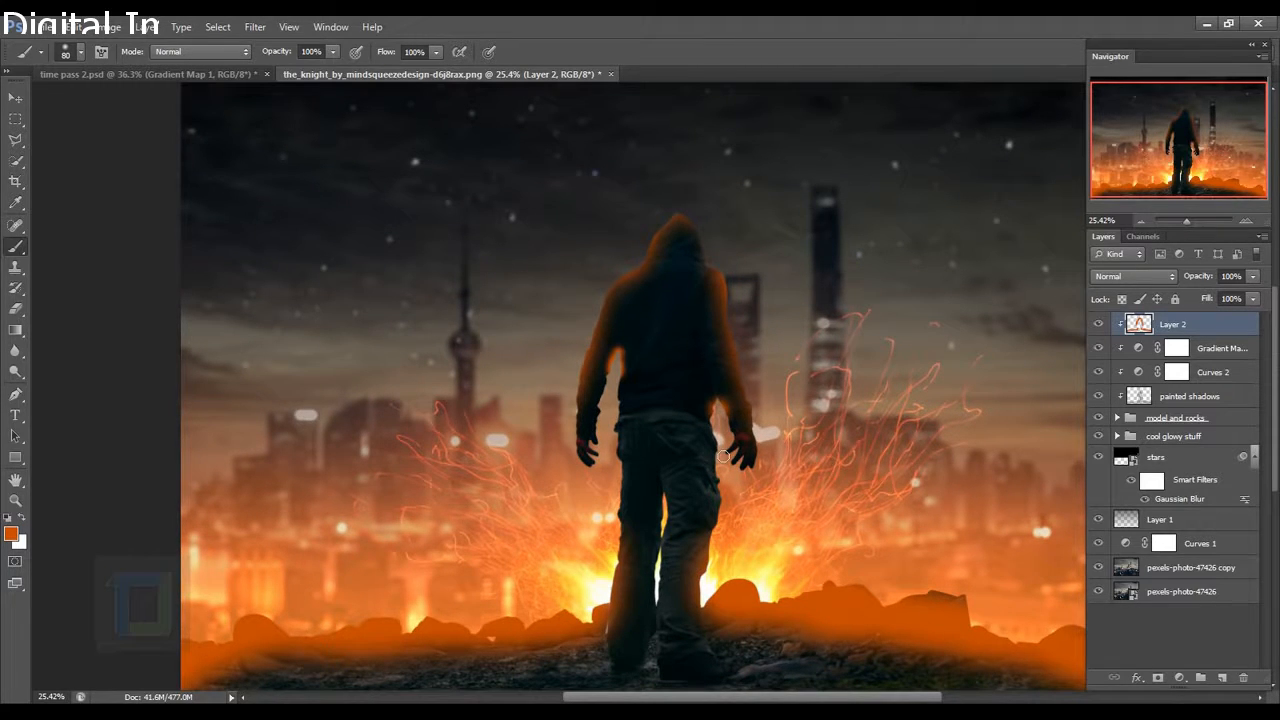
{"action": "scroll", "coordinate": [723, 456], "scroll_direction": "down", "scroll_amount": 3}
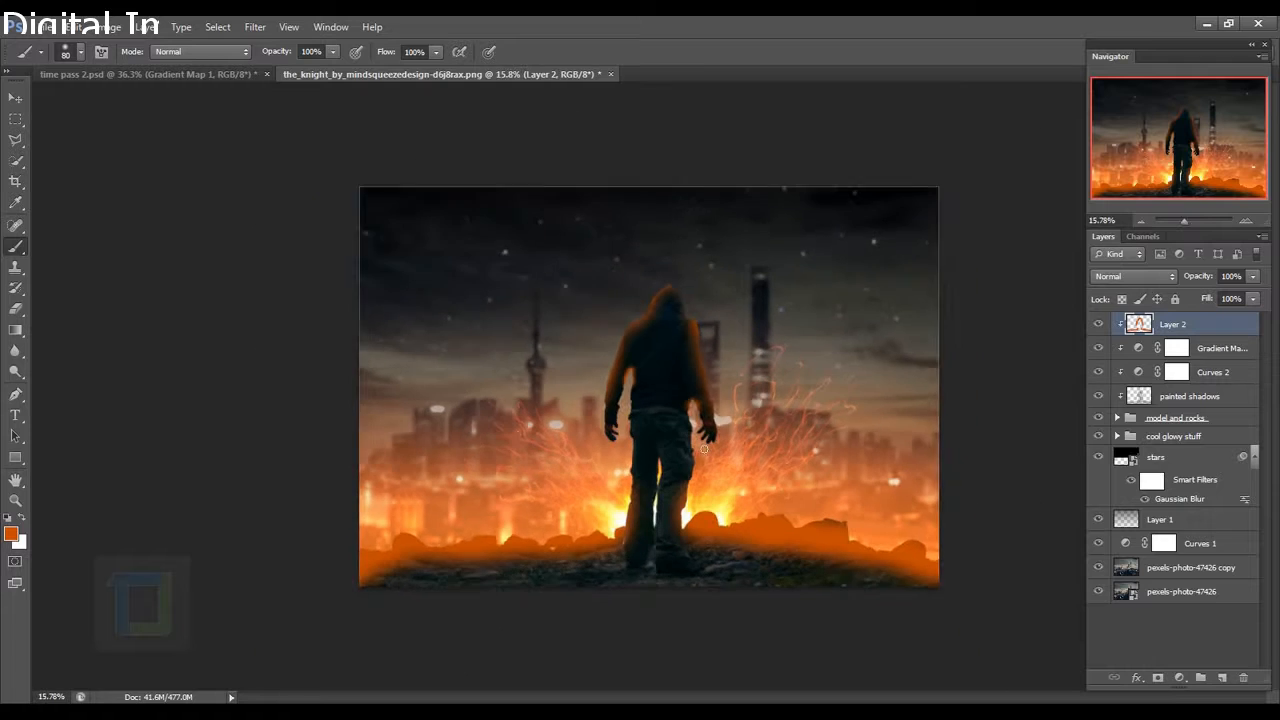
{"action": "scroll", "coordinate": [723, 456], "scroll_direction": "up", "scroll_amount": 1}
{"action": "left_click", "coordinate": [1126, 276]}
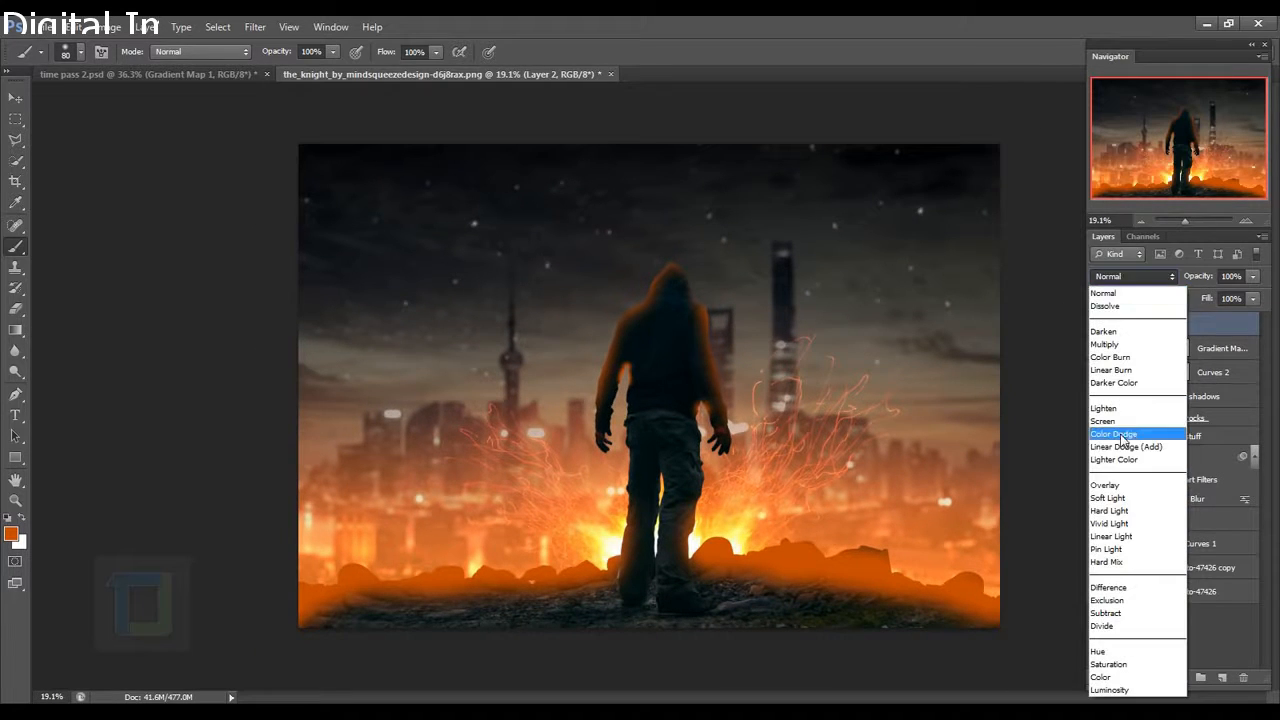
Set Layer 2's blend mode to Color Dodge and toggle its visibility to compare.
{"action": "left_click", "coordinate": [1124, 436]}
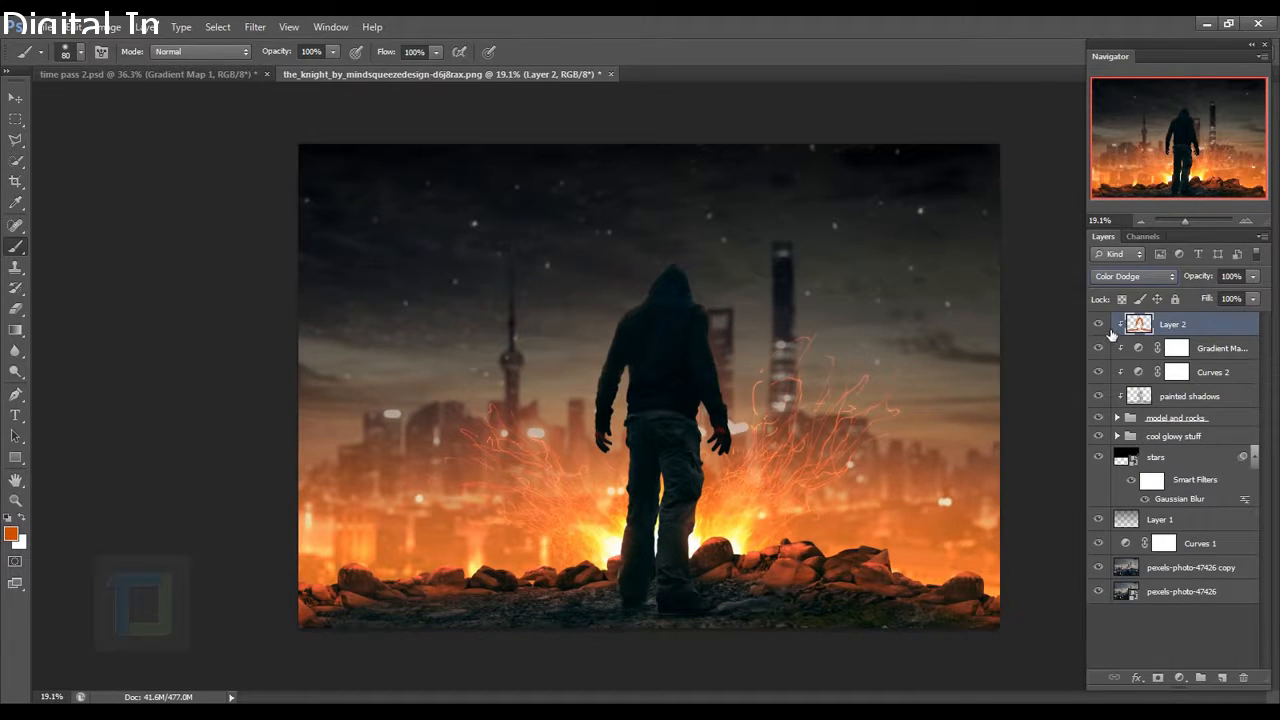
{"action": "left_click", "coordinate": [1107, 329]}
{"action": "left_click", "coordinate": [1107, 329]}
{"action": "scroll", "coordinate": [626, 317], "scroll_direction": "up", "scroll_amount": 4}
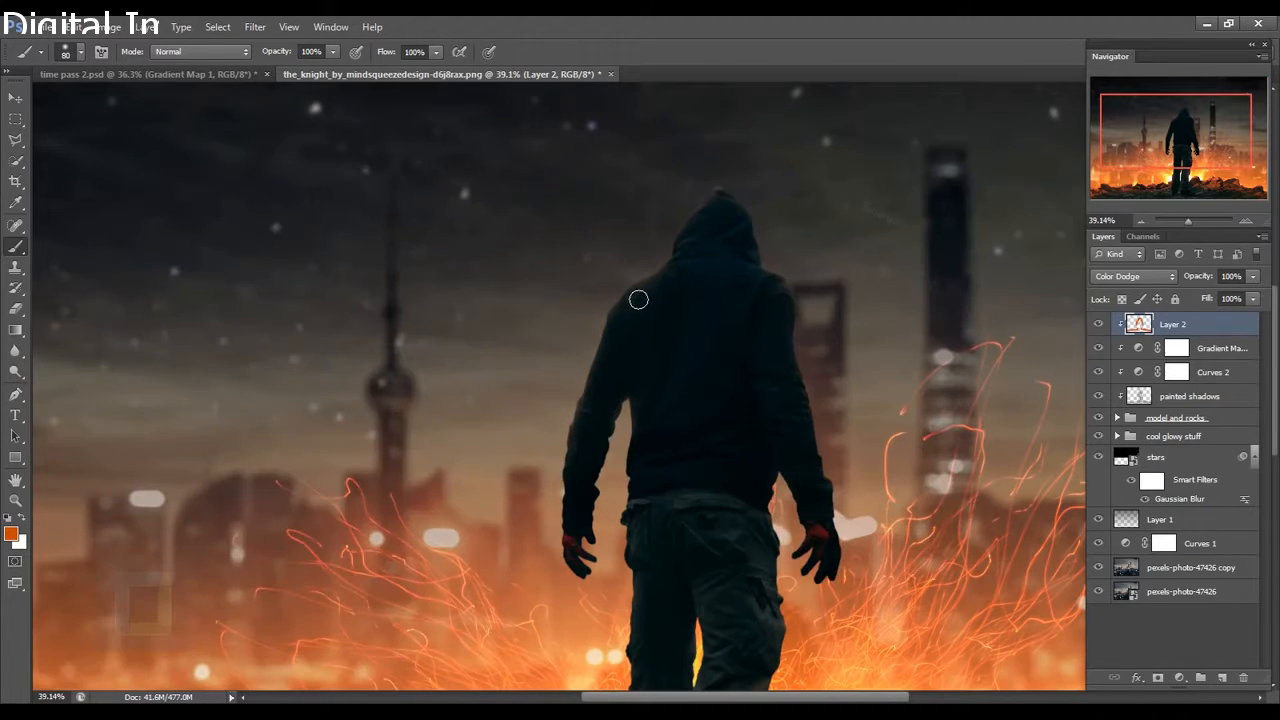
With a 200 px brush, paint reddish glow over the left shoulder, left arm, hood and right shoulder.
{"action": "key", "text": "bracketright"}
{"action": "key", "text": "bracketright"}
{"action": "key", "text": "bracketright"}
{"action": "key", "text": "bracketright"}
{"action": "key", "text": "bracketright"}
{"action": "mouse_move", "coordinate": [666, 297]}
{"action": "left_mouse_down"}
{"action": "mouse_move", "coordinate": [603, 366]}
{"action": "mouse_move", "coordinate": [555, 586]}
{"action": "left_mouse_up"}
{"action": "left_click_drag", "start_coordinate": [705, 216], "coordinate": [765, 268]}
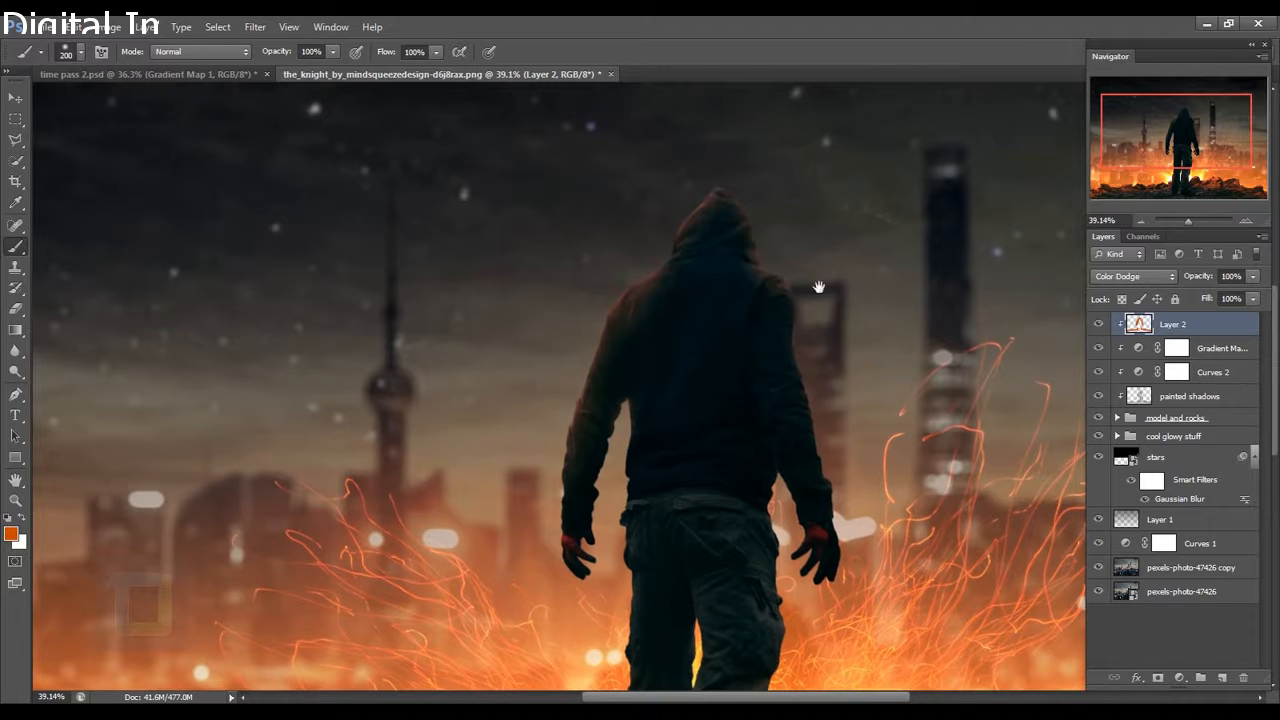
{"action": "left_click_drag", "start_coordinate": [857, 505], "coordinate": [823, 394]}
{"action": "left_click_drag", "start_coordinate": [811, 260], "coordinate": [810, 363]}
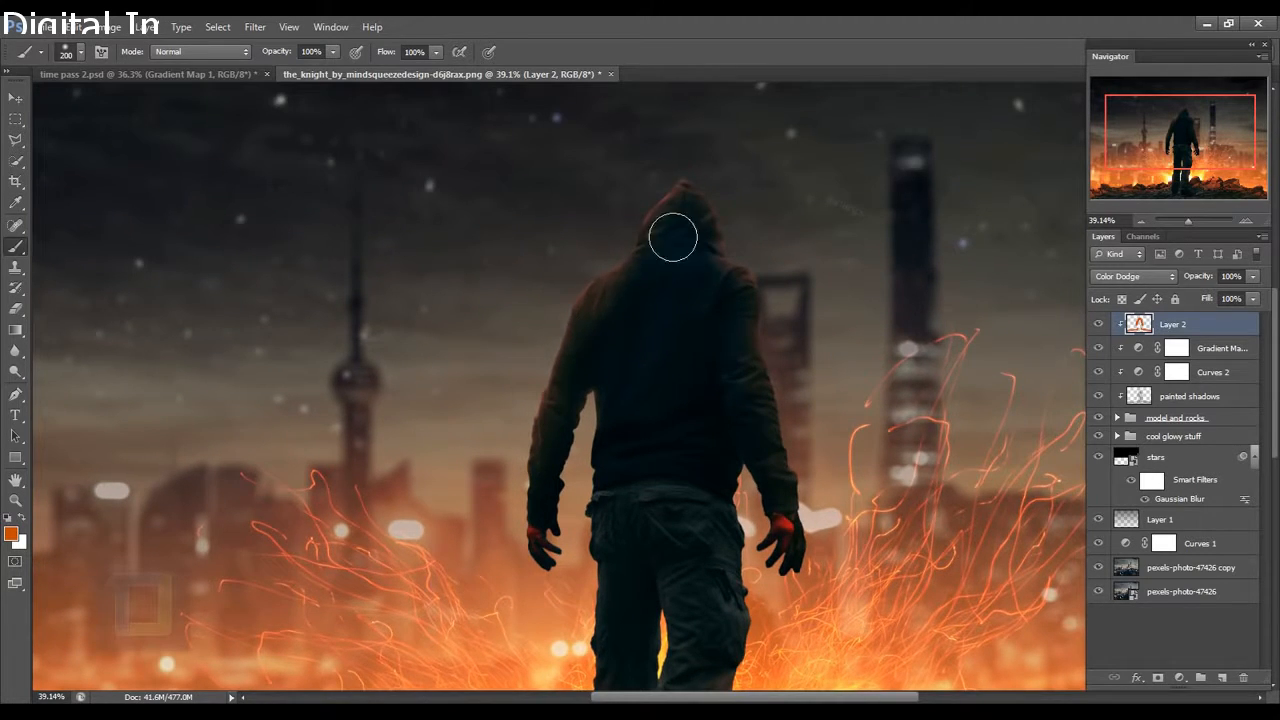
{"action": "scroll", "coordinate": [572, 317], "scroll_direction": "down", "scroll_amount": 6}
{"action": "scroll", "coordinate": [639, 347], "scroll_direction": "up", "scroll_amount": 6}
{"action": "scroll", "coordinate": [639, 347], "scroll_direction": "up", "scroll_amount": 1}
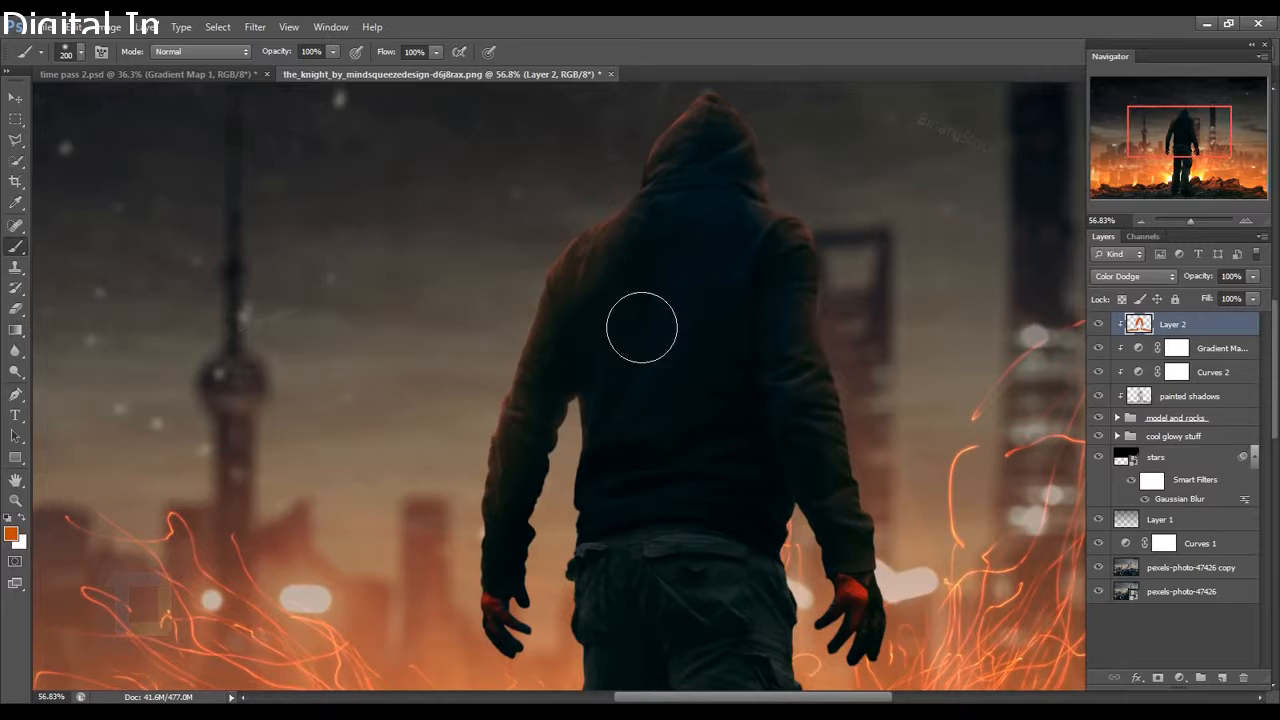
{"action": "scroll", "coordinate": [640, 320], "scroll_direction": "down", "scroll_amount": 4}
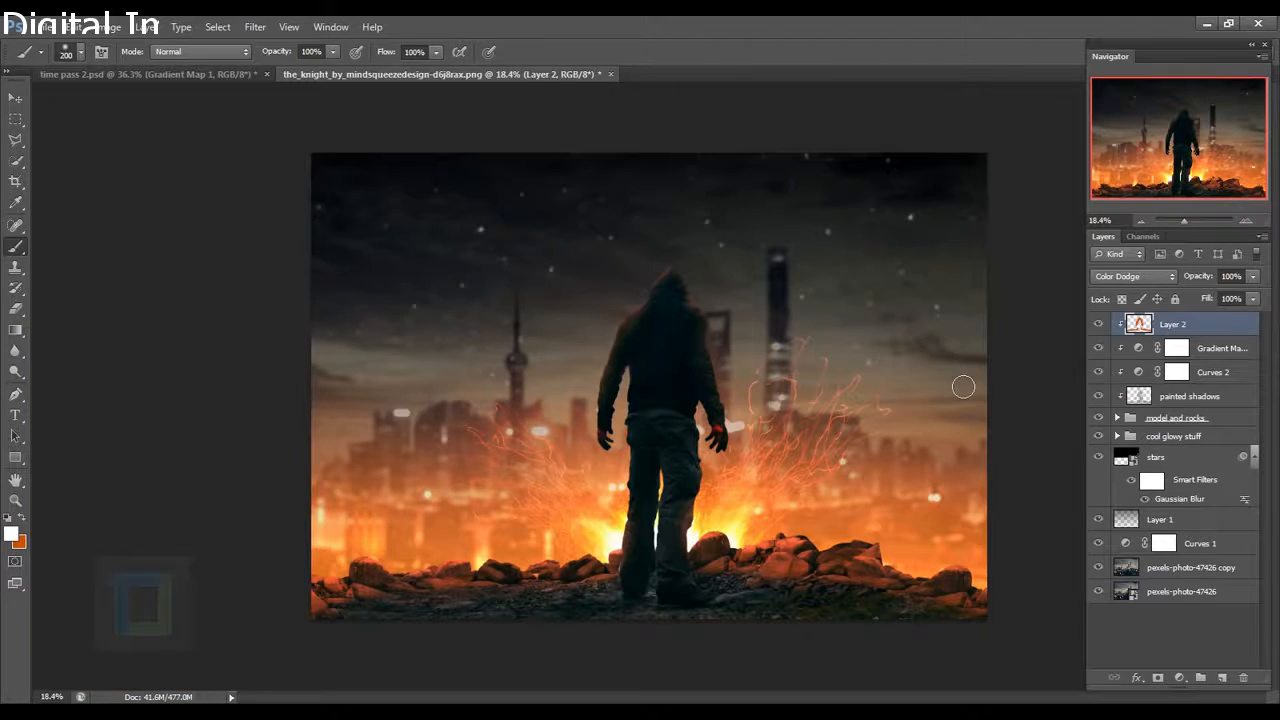
Compare the glow on and off, then apply Hue/Saturation with Saturation +13 and Hue -1.
{"action": "left_click", "coordinate": [1099, 324]}
{"action": "left_click", "coordinate": [1099, 324]}
{"action": "left_click", "coordinate": [1099, 324]}
{"action": "left_click", "coordinate": [1099, 324]}
{"action": "left_click", "coordinate": [117, 26]}
{"action": "mouse_move", "coordinate": [140, 67]}
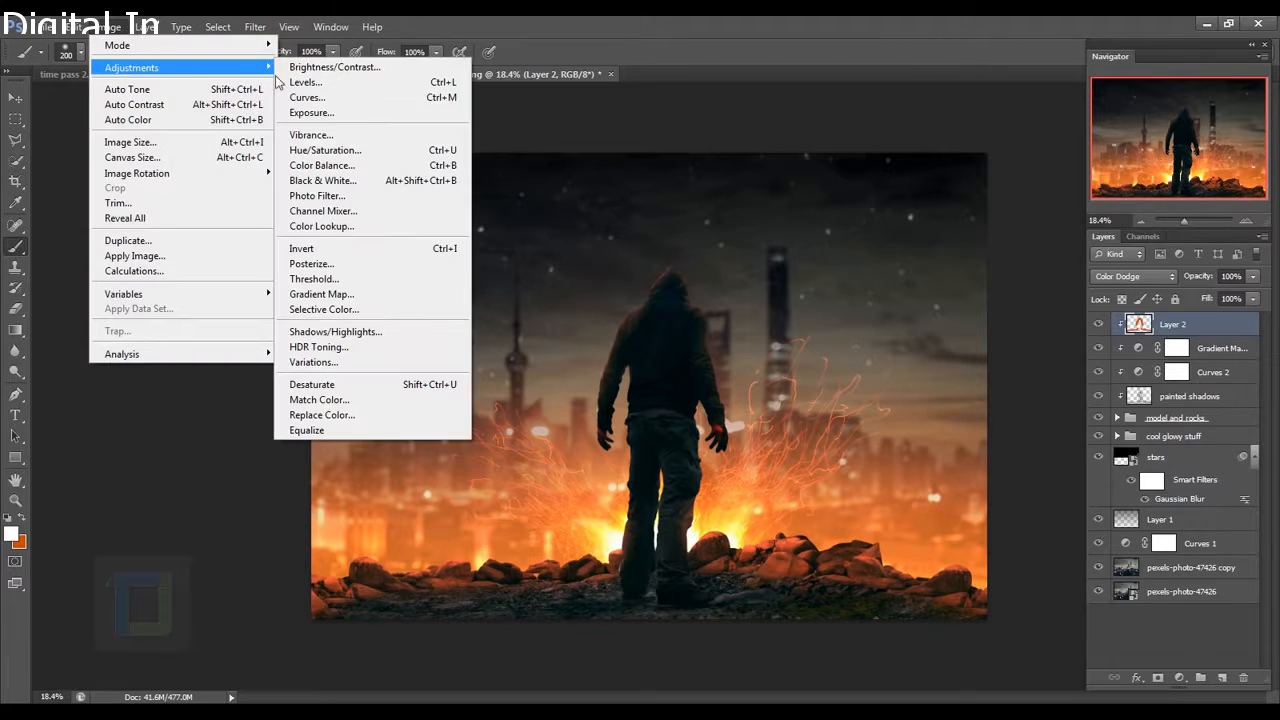
{"action": "left_click", "coordinate": [325, 150]}
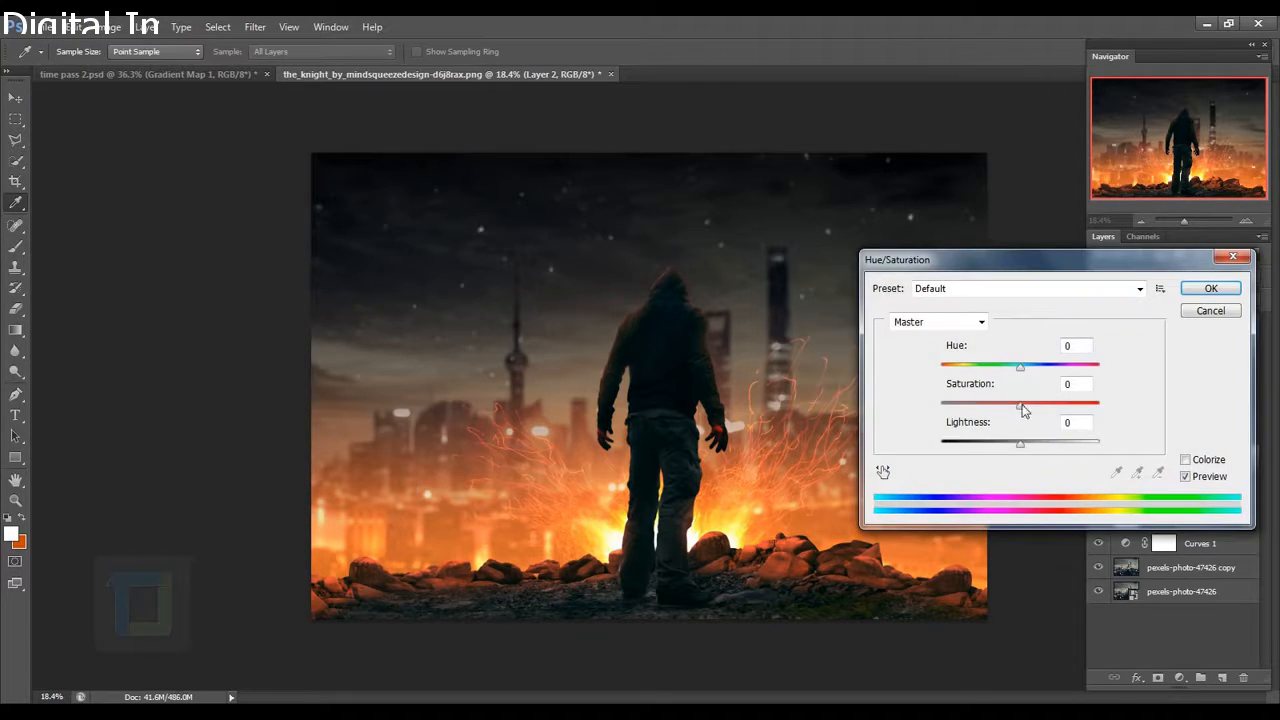
{"action": "mouse_move", "coordinate": [1021, 405]}
{"action": "left_mouse_down"}
{"action": "mouse_move", "coordinate": [1054, 411]}
{"action": "mouse_move", "coordinate": [1040, 408]}
{"action": "left_mouse_up"}
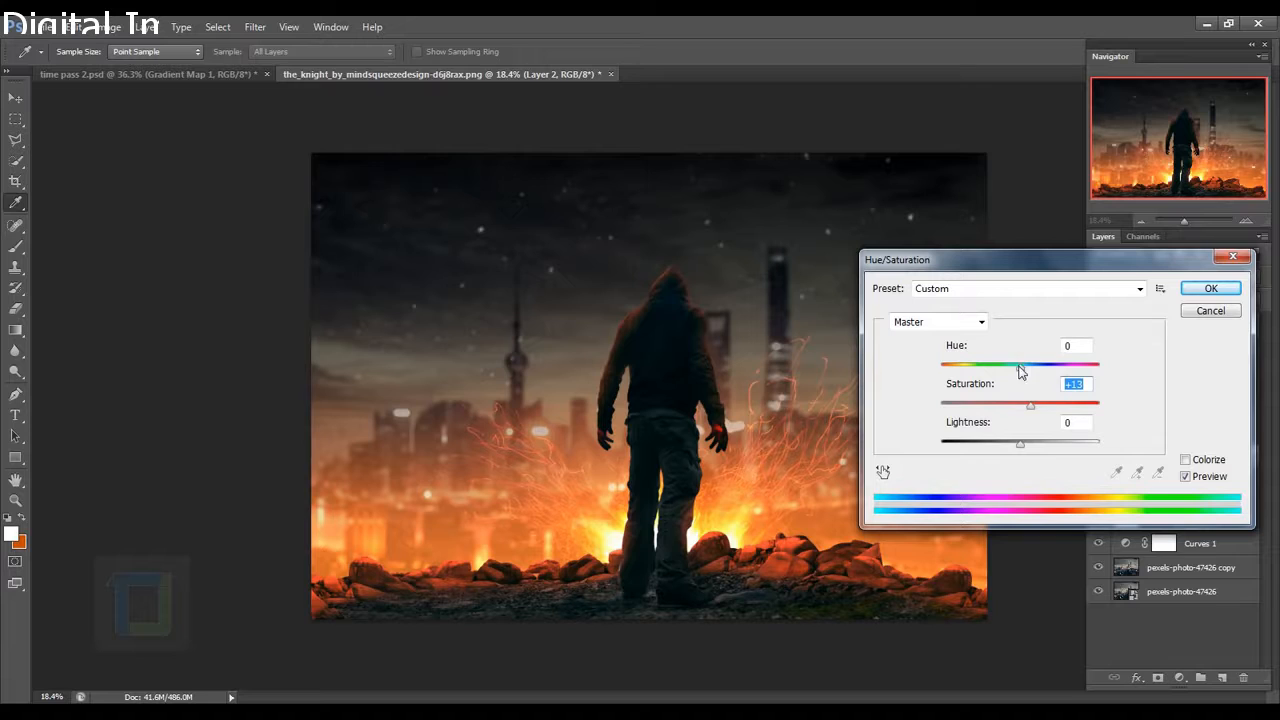
{"action": "left_click_drag", "start_coordinate": [1020, 366], "coordinate": [1030, 406]}
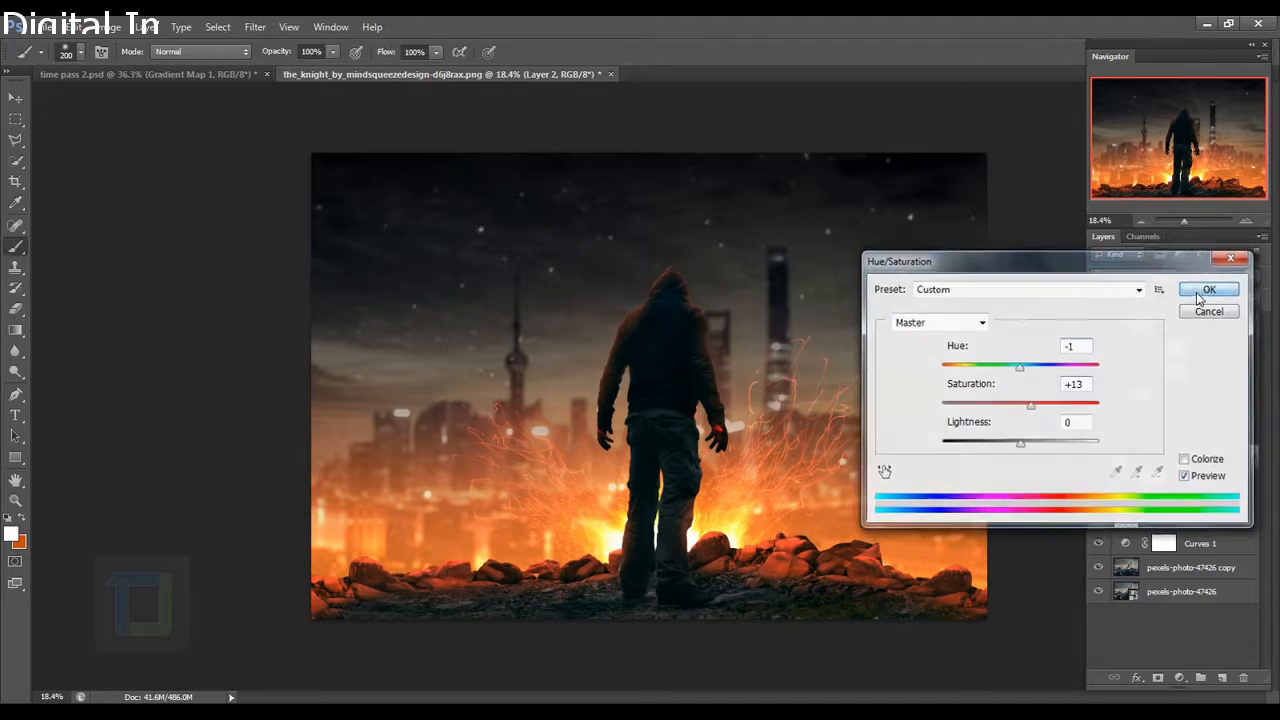
{"action": "left_click", "coordinate": [1208, 289]}
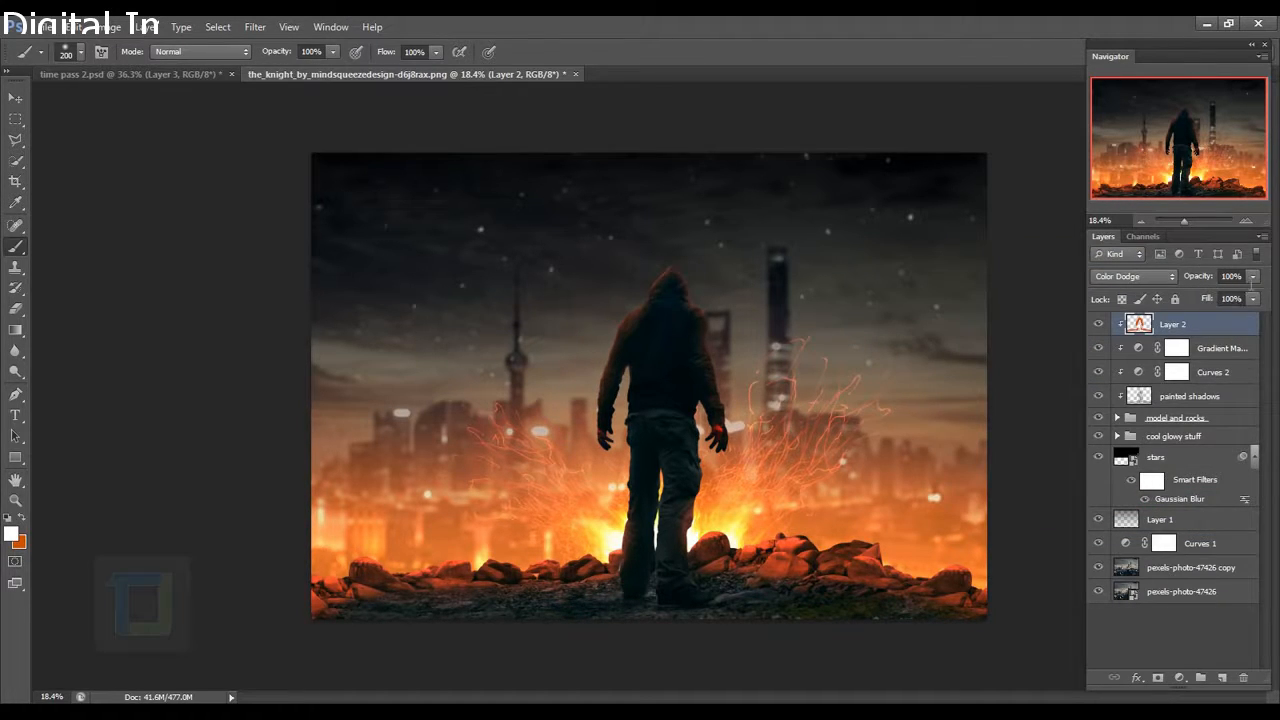
Lower Layer 2's opacity to 63%.
{"action": "left_click", "coordinate": [1253, 298]}
{"action": "left_click", "coordinate": [1231, 295]}
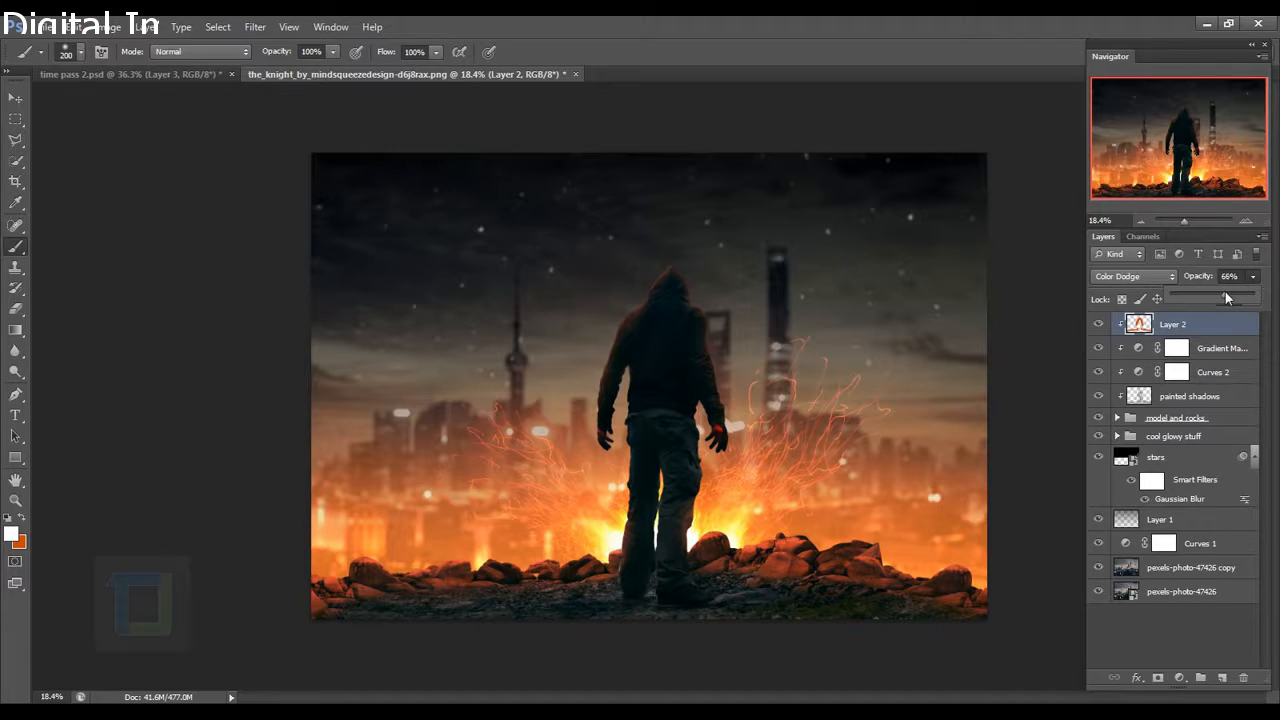
{"action": "left_click_drag", "start_coordinate": [1213, 293], "coordinate": [1223, 293]}
{"action": "left_click", "coordinate": [1202, 330]}
{"action": "left_click", "coordinate": [38, 27]}
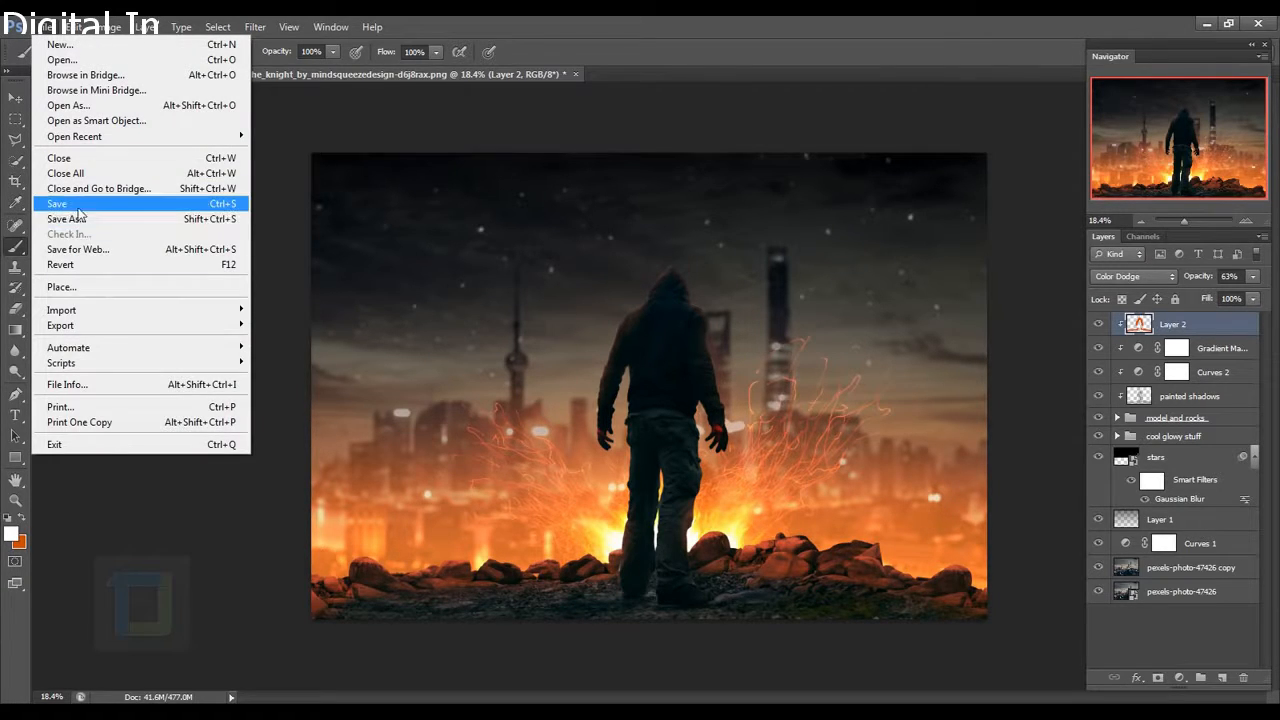
Place the burning cracked texture image into the composition and commit it.
{"action": "left_click", "coordinate": [72, 288]}
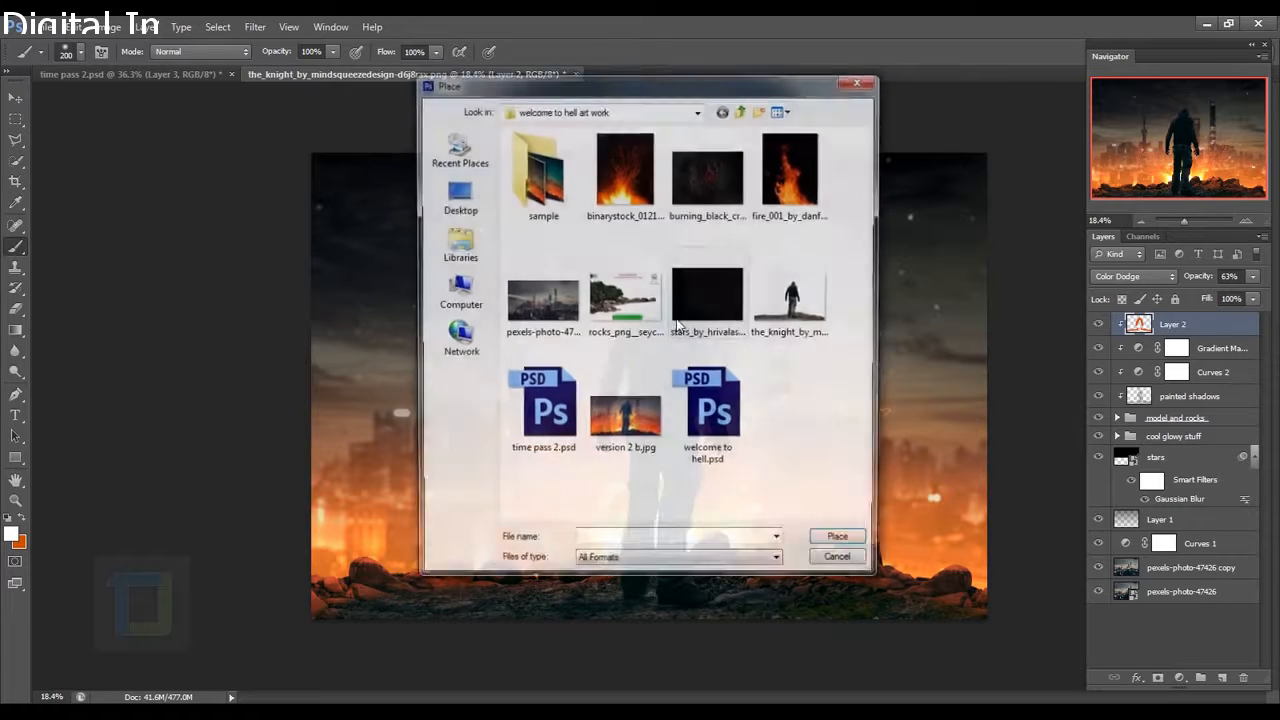
{"action": "left_click", "coordinate": [707, 179]}
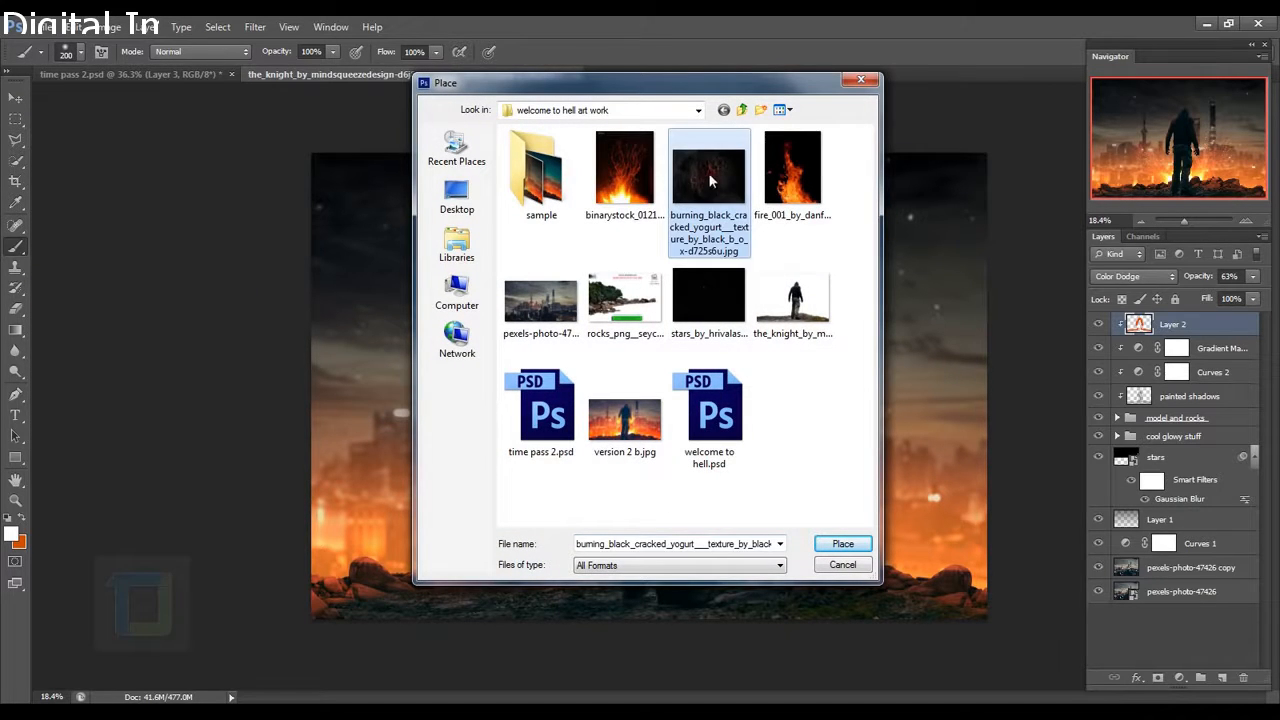
{"action": "left_click", "coordinate": [843, 544]}
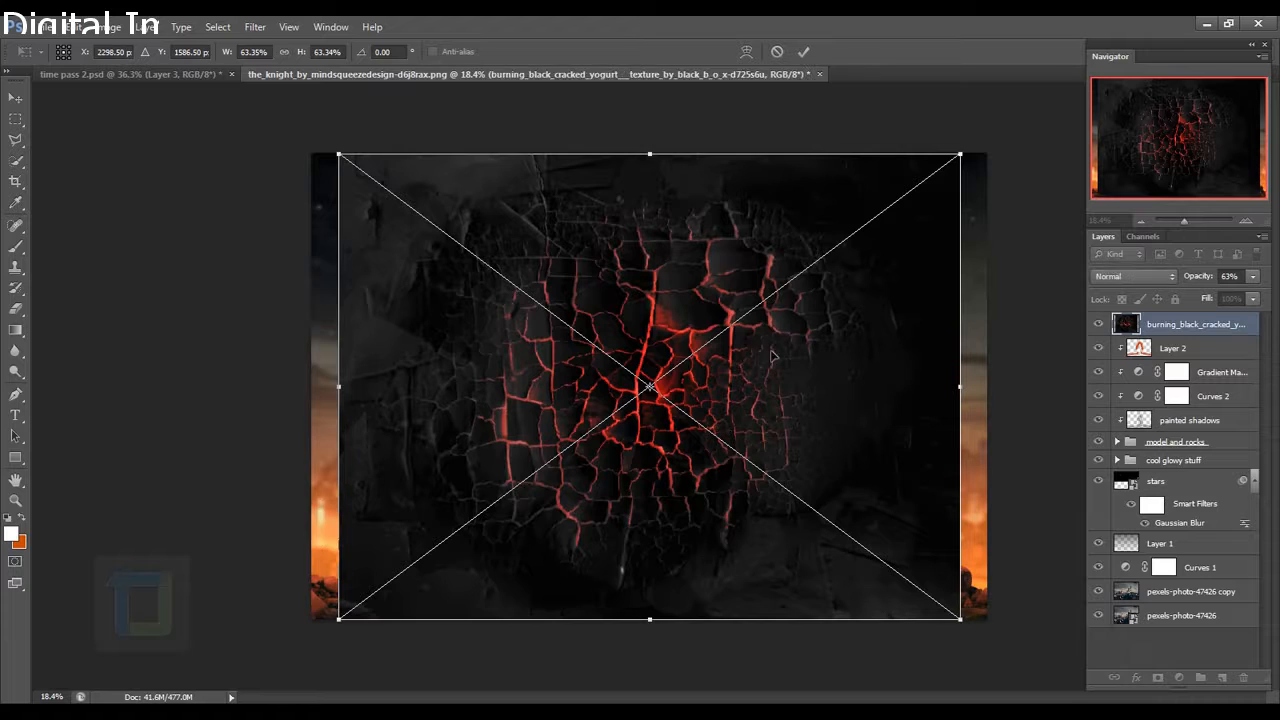
{"action": "left_click_drag", "start_coordinate": [770, 371], "coordinate": [748, 379]}
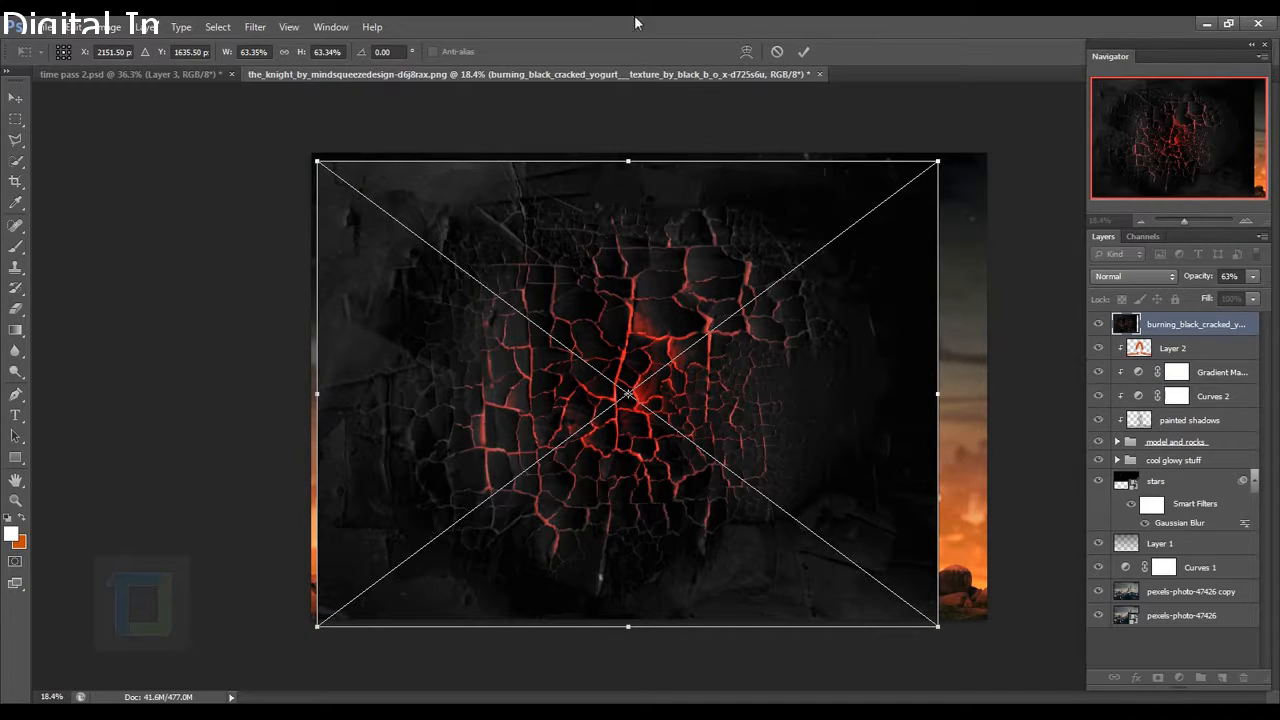
{"action": "left_click", "coordinate": [803, 51]}
Scale the texture to about a third and position it under the man's feet, restoring full opacity.
{"action": "key", "text": "ctrl+t"}
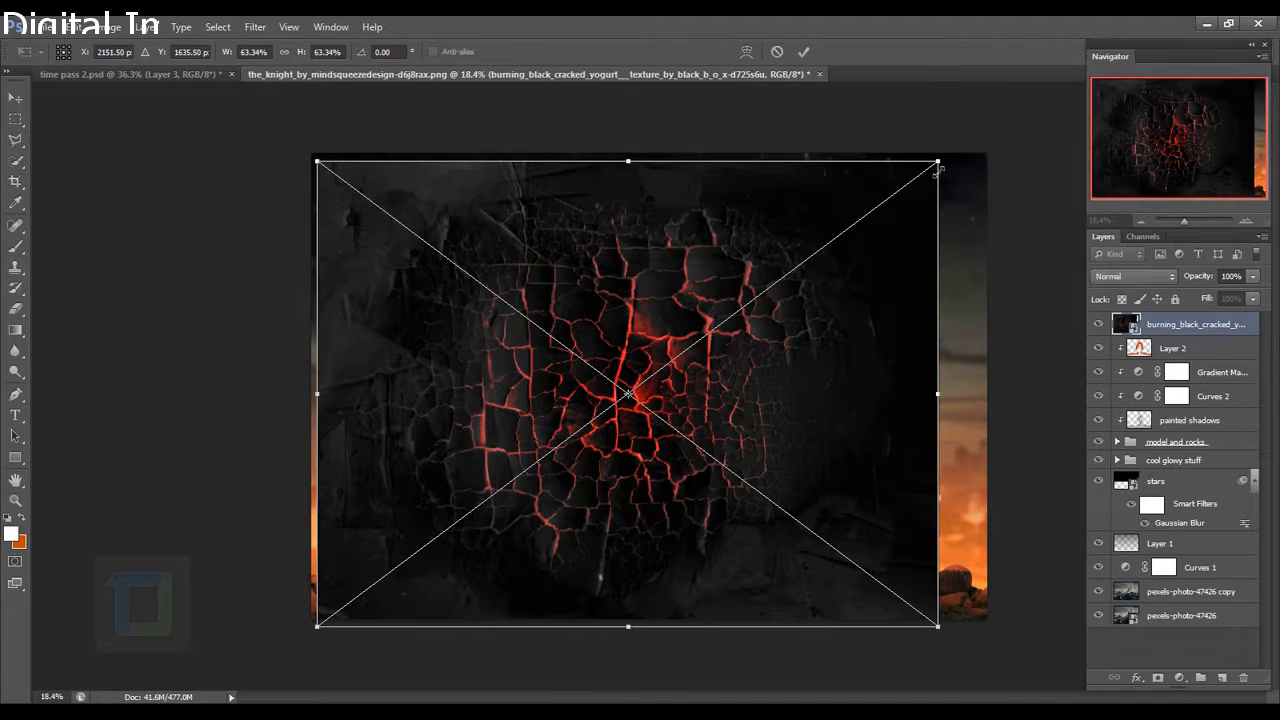
{"action": "left_click_drag", "start_coordinate": [940, 174], "coordinate": [645, 388]}
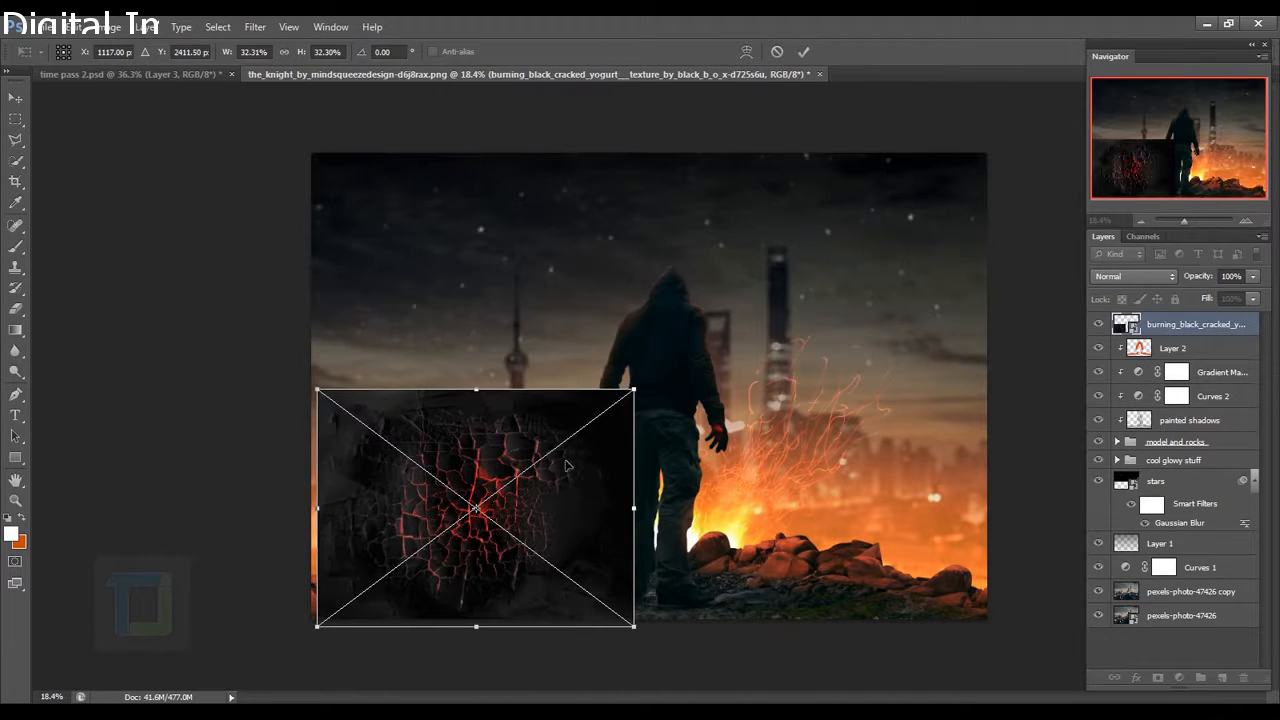
{"action": "left_click_drag", "start_coordinate": [572, 471], "coordinate": [613, 569]}
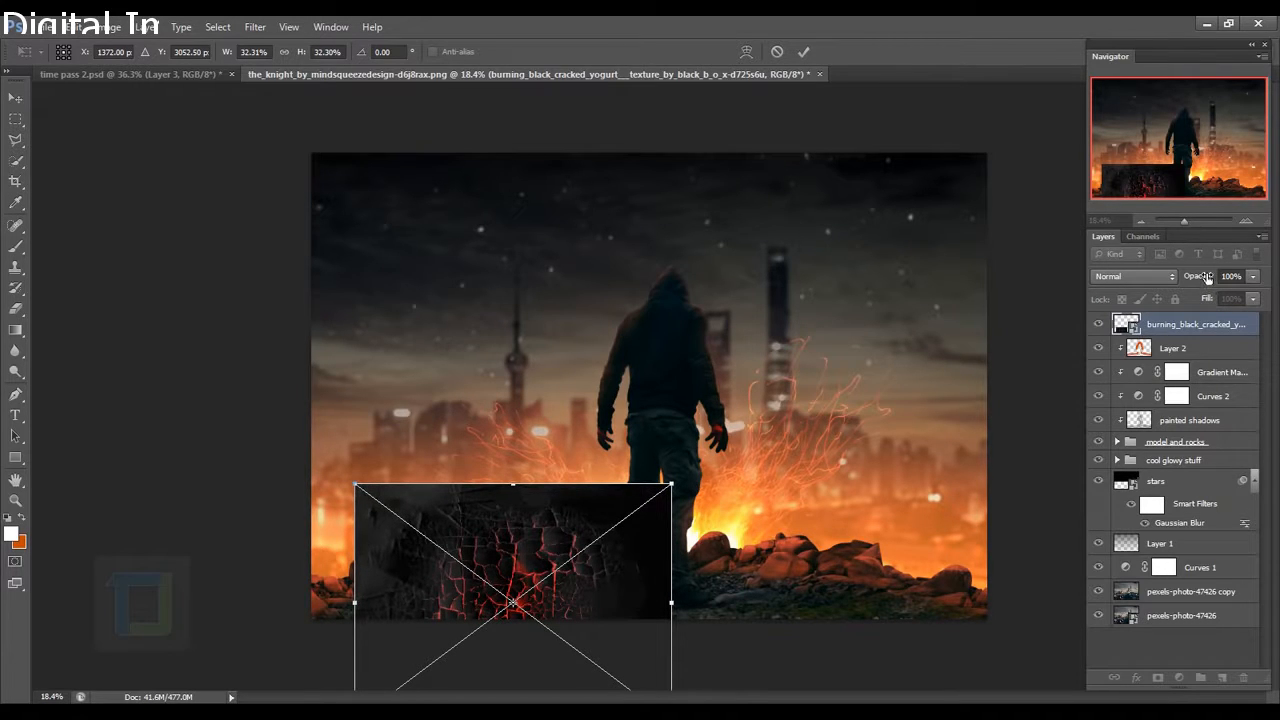
{"action": "left_click_drag", "start_coordinate": [1207, 284], "coordinate": [1165, 284]}
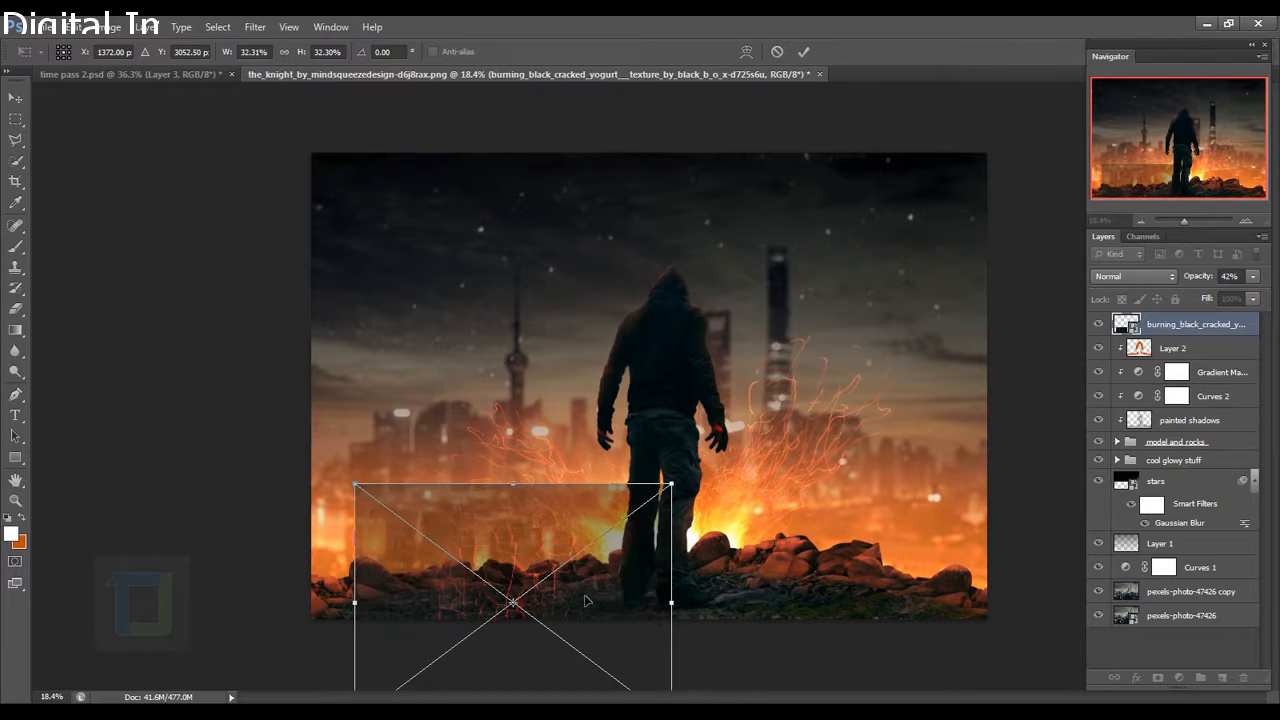
{"action": "left_click_drag", "start_coordinate": [587, 601], "coordinate": [588, 583]}
{"action": "left_click_drag", "start_coordinate": [672, 467], "coordinate": [645, 487]}
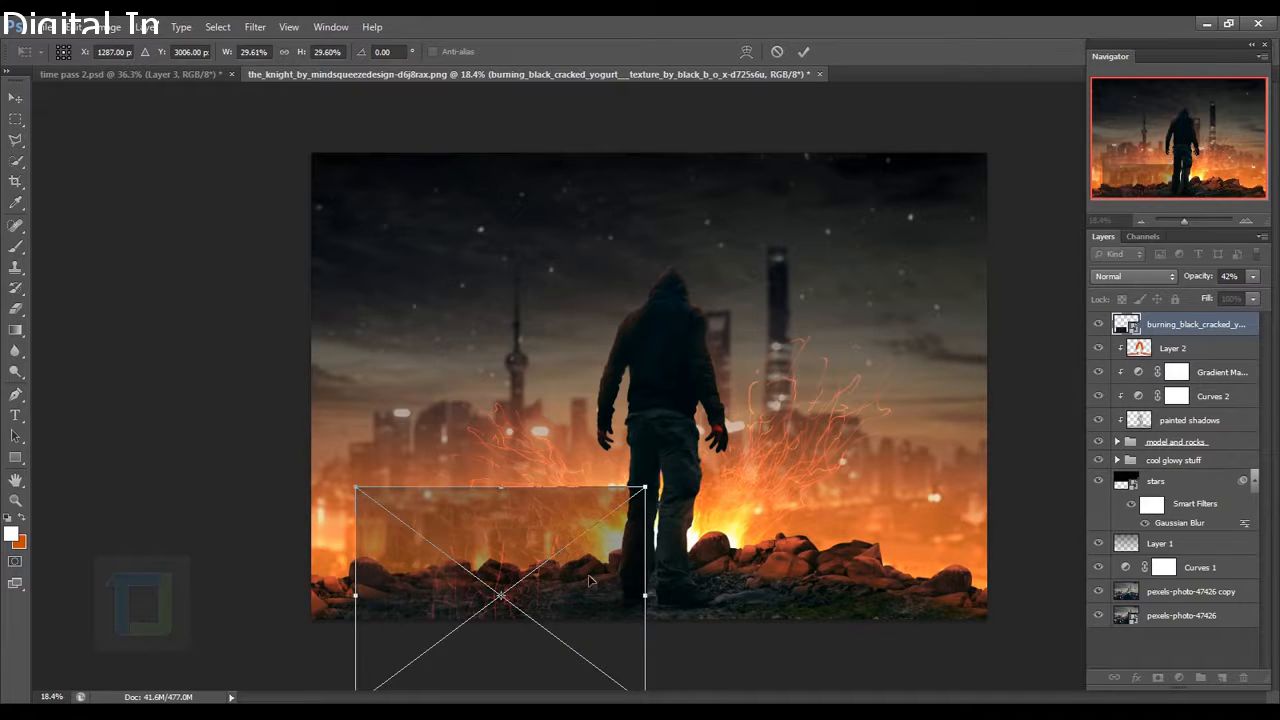
{"action": "left_click_drag", "start_coordinate": [590, 580], "coordinate": [604, 572]}
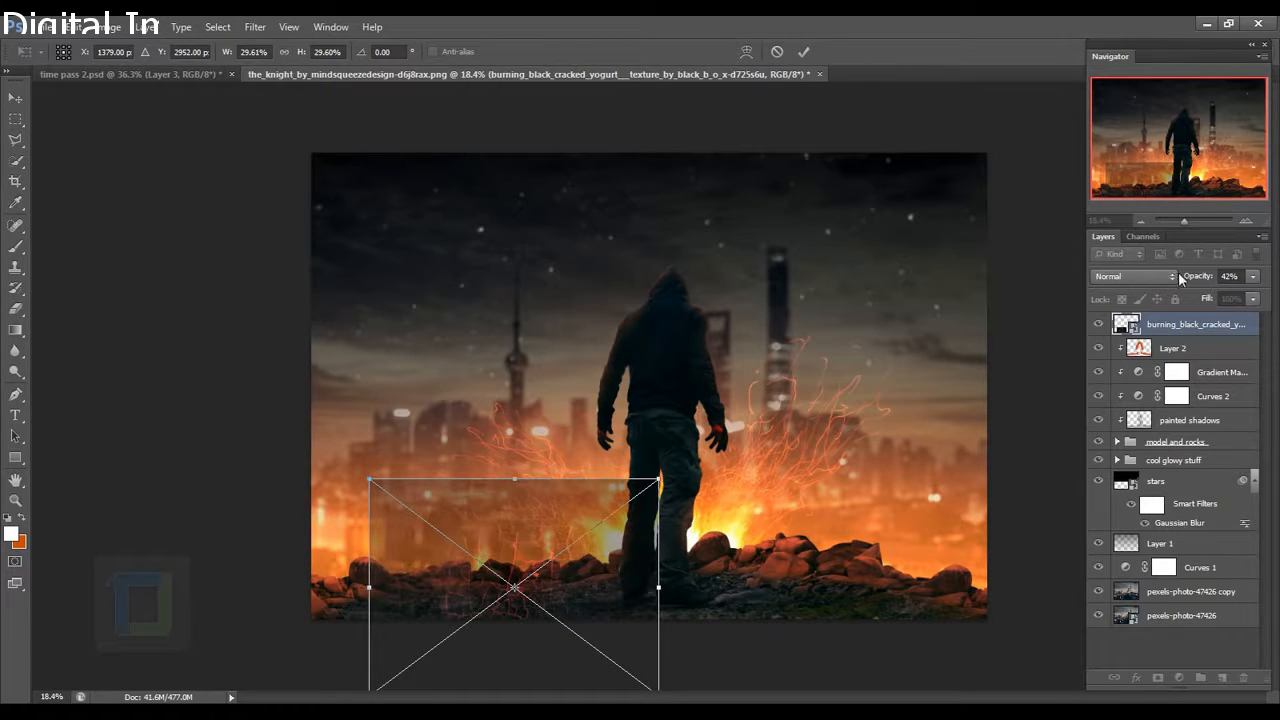
{"action": "left_click_drag", "start_coordinate": [1201, 280], "coordinate": [1250, 280]}
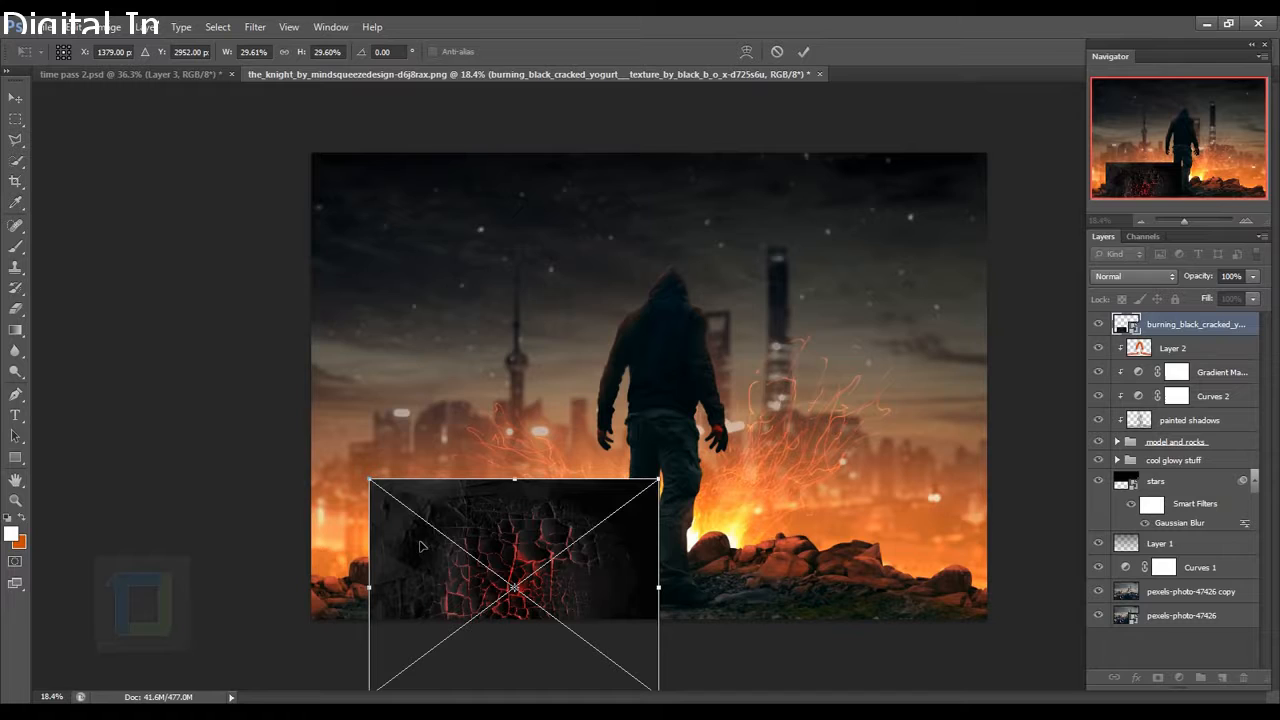
{"action": "scroll", "coordinate": [560, 516], "scroll_direction": "down", "scroll_amount": 2}
Perspective-distort the texture into a wide trapezoid ground slab beneath the figure.
{"action": "right_click", "coordinate": [561, 493]}
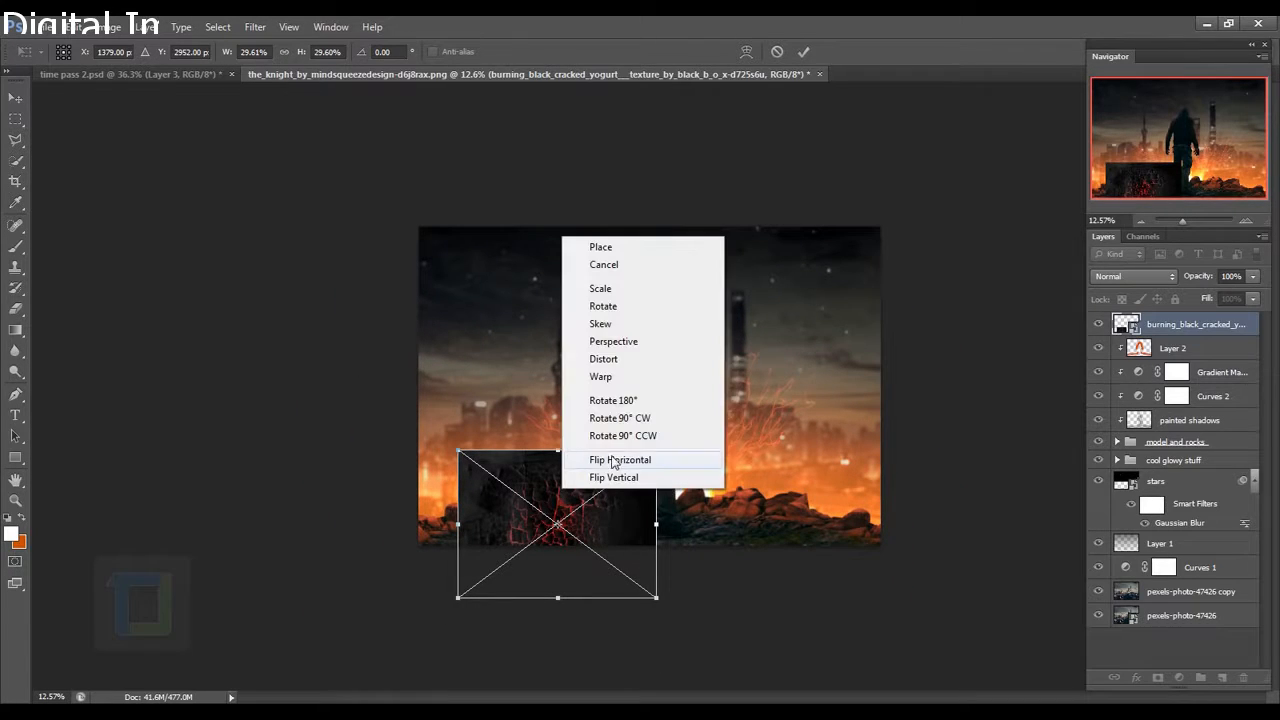
{"action": "left_click", "coordinate": [631, 345]}
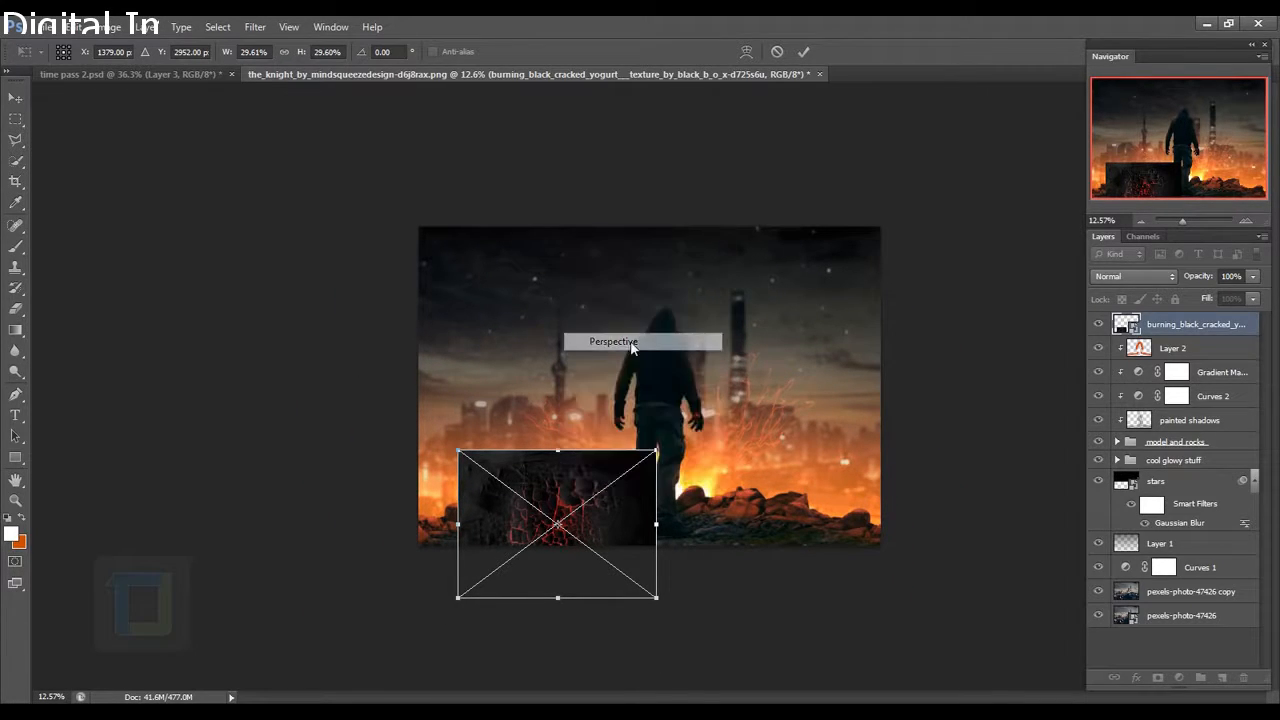
{"action": "left_click_drag", "start_coordinate": [659, 600], "coordinate": [766, 565]}
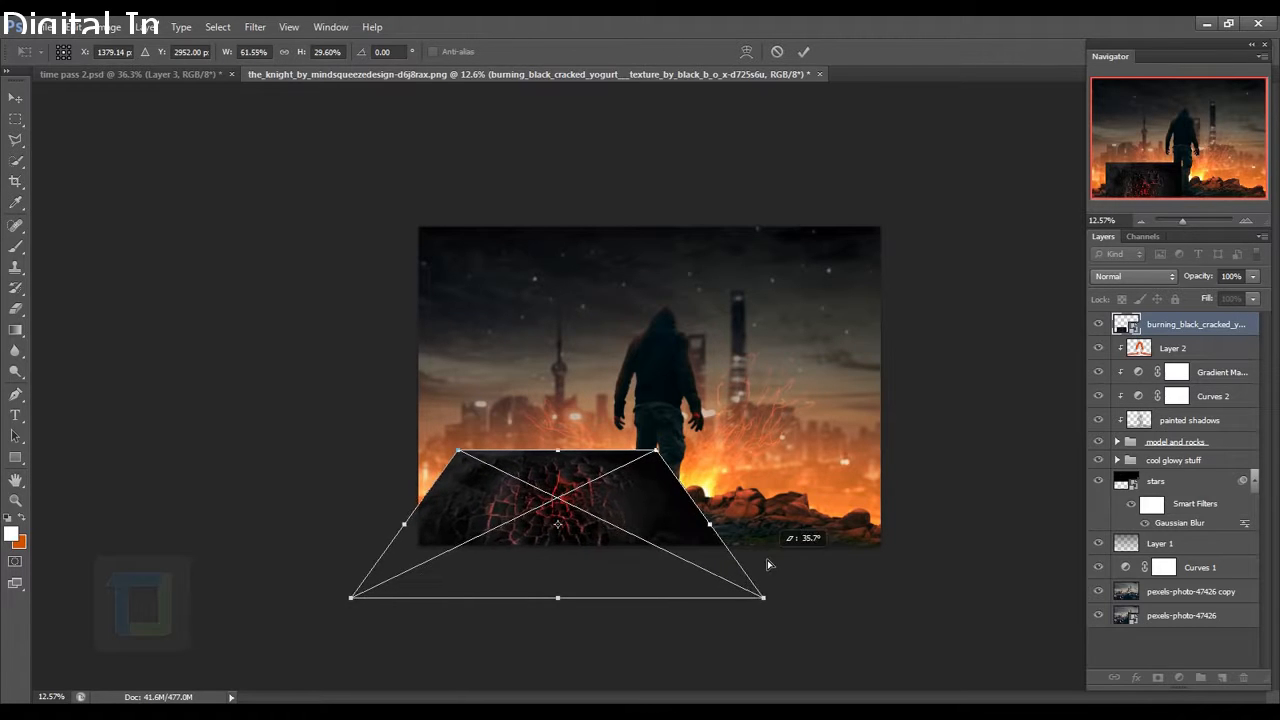
{"action": "left_click_drag", "start_coordinate": [650, 495], "coordinate": [654, 521]}
{"action": "left_click_drag", "start_coordinate": [776, 630], "coordinate": [805, 625]}
{"action": "mouse_move", "coordinate": [663, 529]}
{"action": "left_mouse_down"}
{"action": "mouse_move", "coordinate": [668, 545]}
{"action": "mouse_move", "coordinate": [666, 529]}
{"action": "left_mouse_up"}
{"action": "left_click_drag", "start_coordinate": [807, 636], "coordinate": [829, 628]}
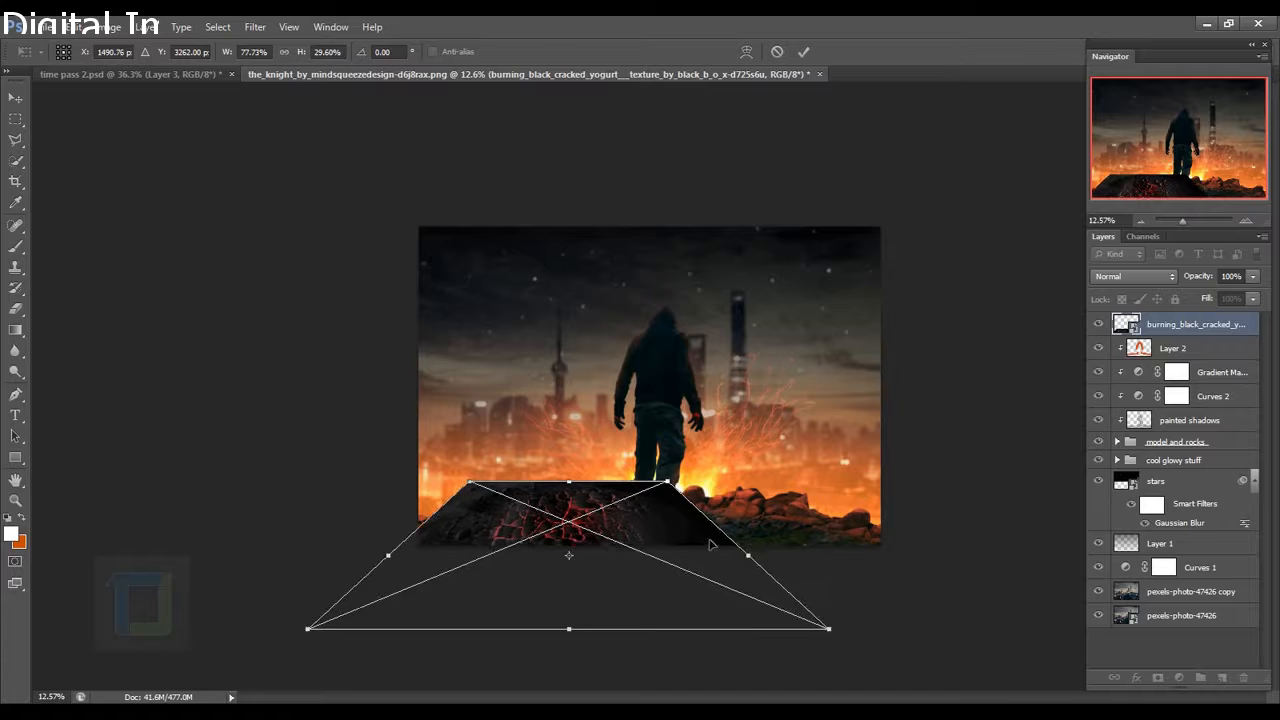
{"action": "left_click_drag", "start_coordinate": [700, 538], "coordinate": [708, 546]}
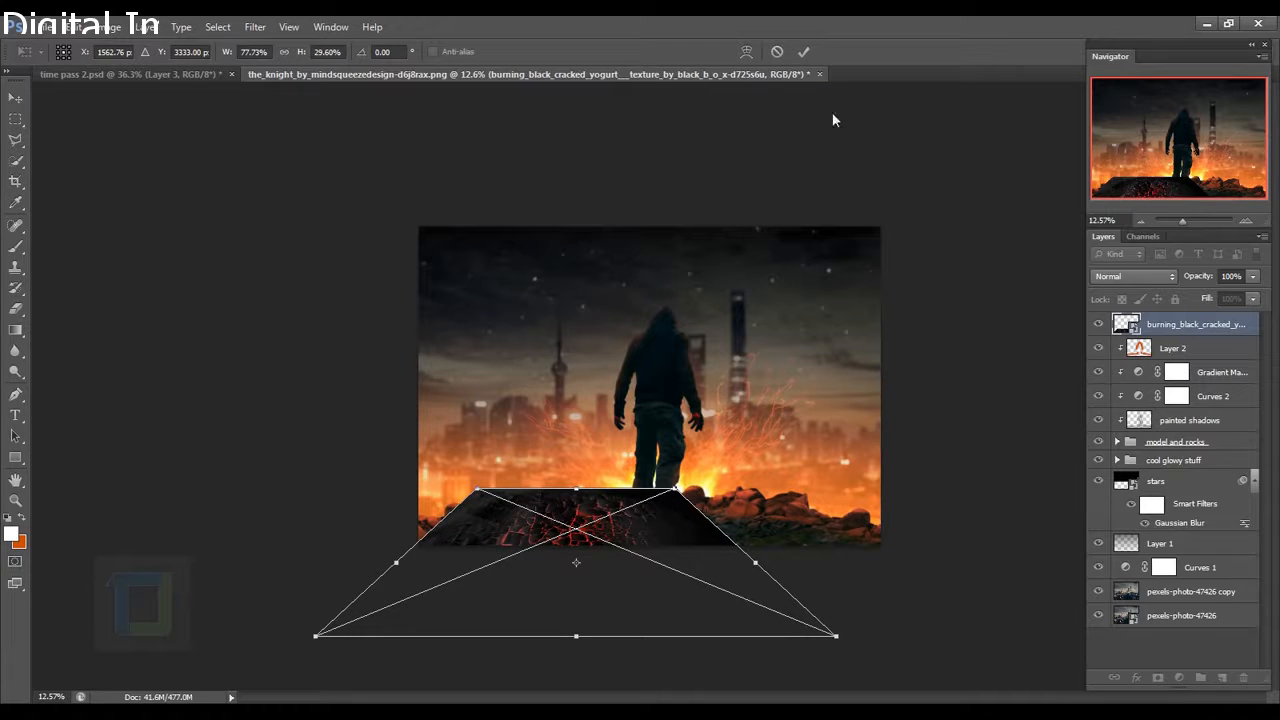
{"action": "left_click", "coordinate": [806, 56]}
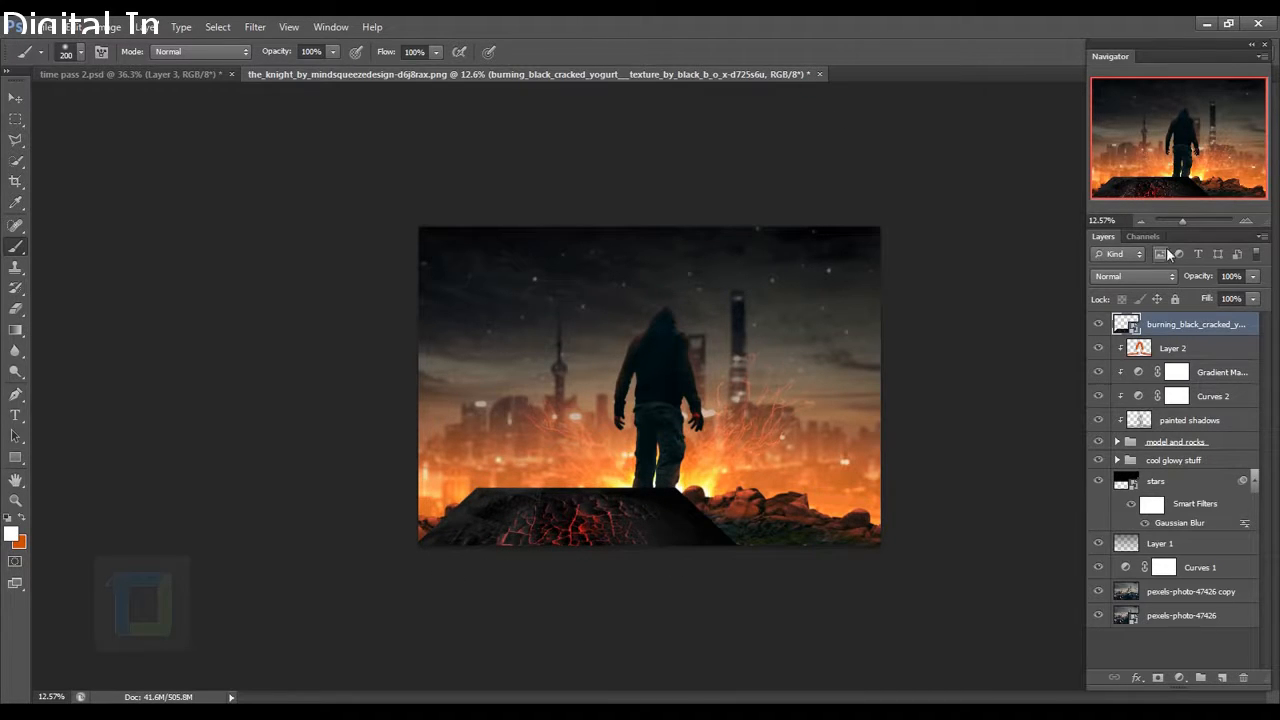
Split the This Layer black Blend If slider to about 0/57 so the texture's dark areas drop out.
{"action": "left_click", "coordinate": [1146, 277]}
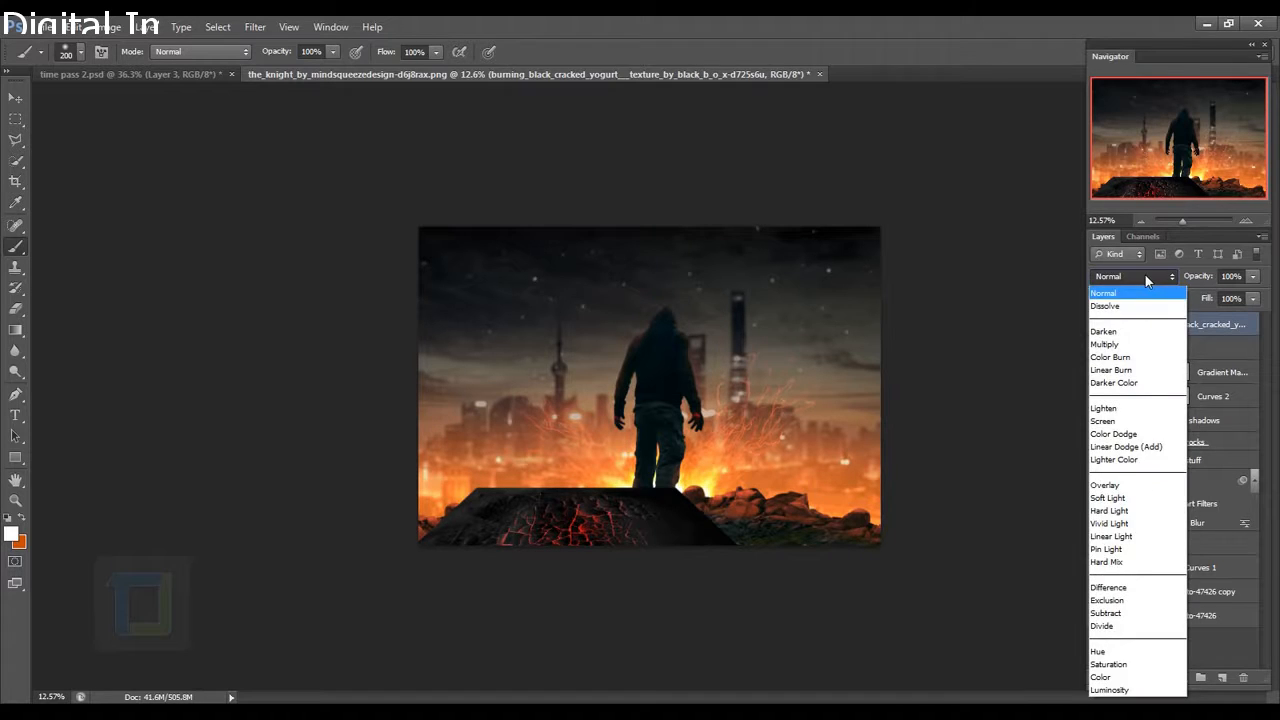
{"action": "left_click", "coordinate": [1146, 277]}
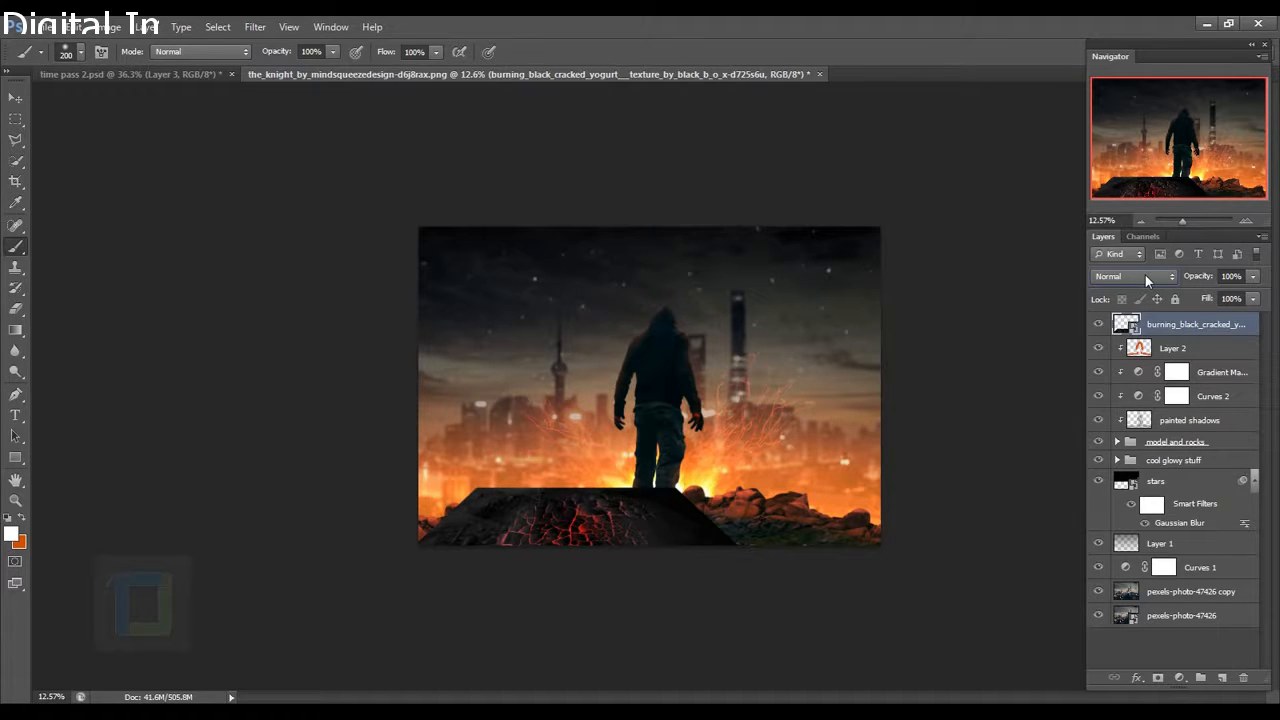
{"action": "right_click", "coordinate": [1204, 323]}
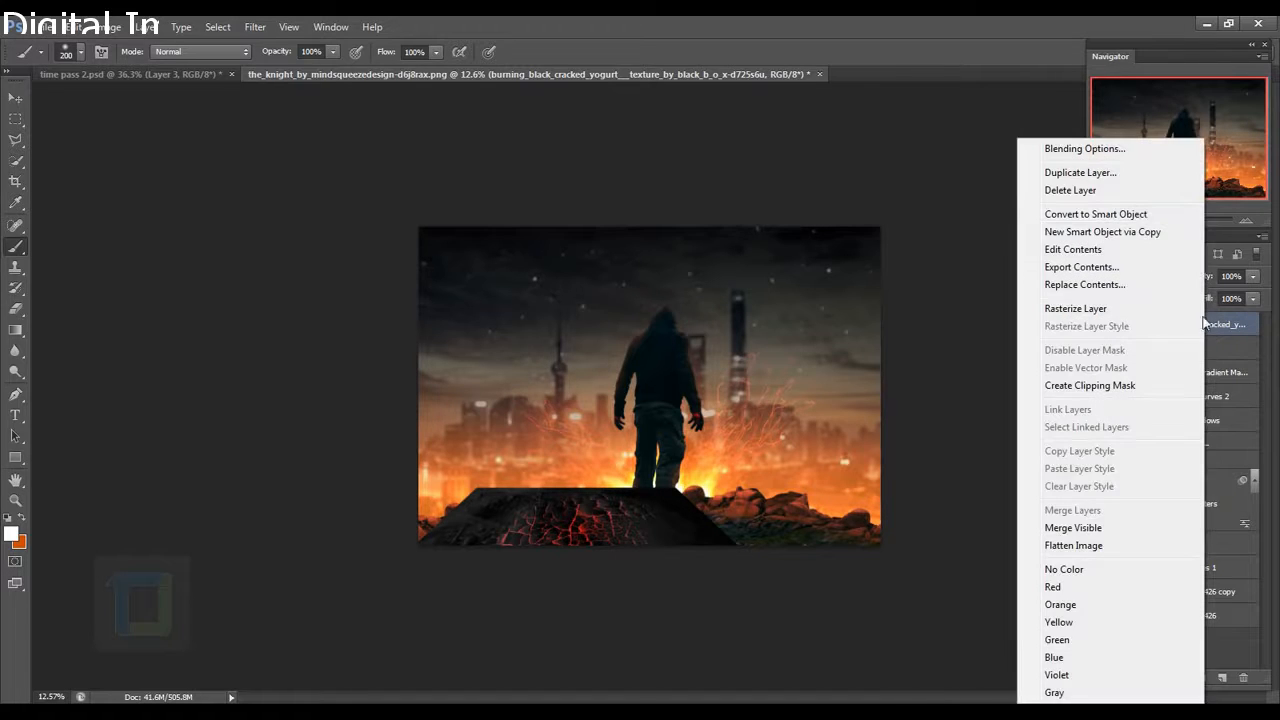
{"action": "left_click", "coordinate": [1085, 149]}
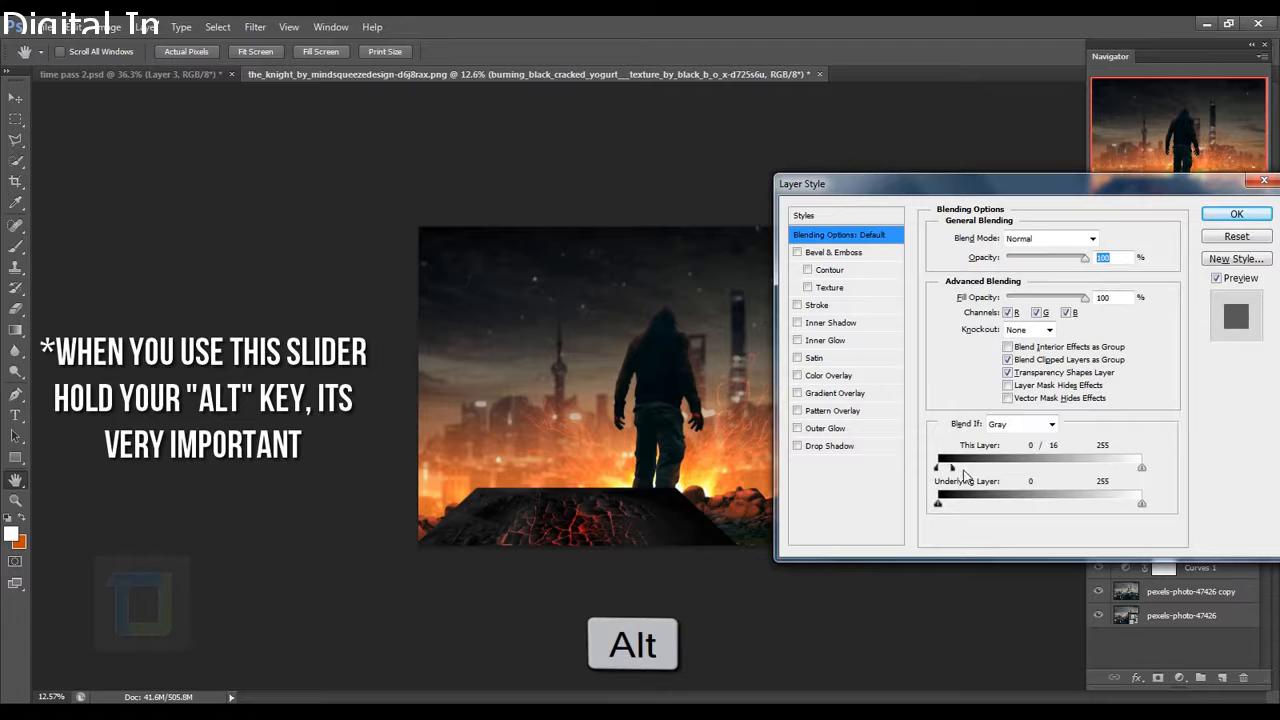
{"action": "left_click_drag", "start_coordinate": [964, 476], "coordinate": [990, 476]}
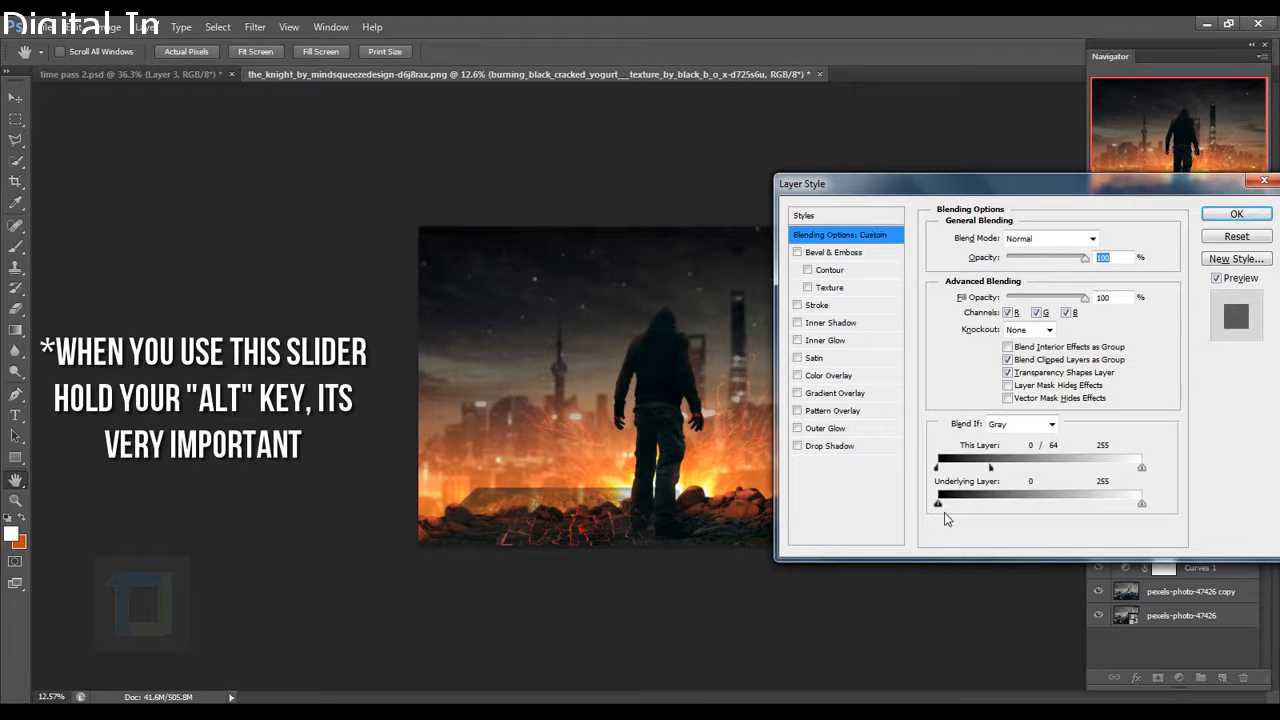
{"action": "left_click_drag", "start_coordinate": [940, 509], "coordinate": [918, 524]}
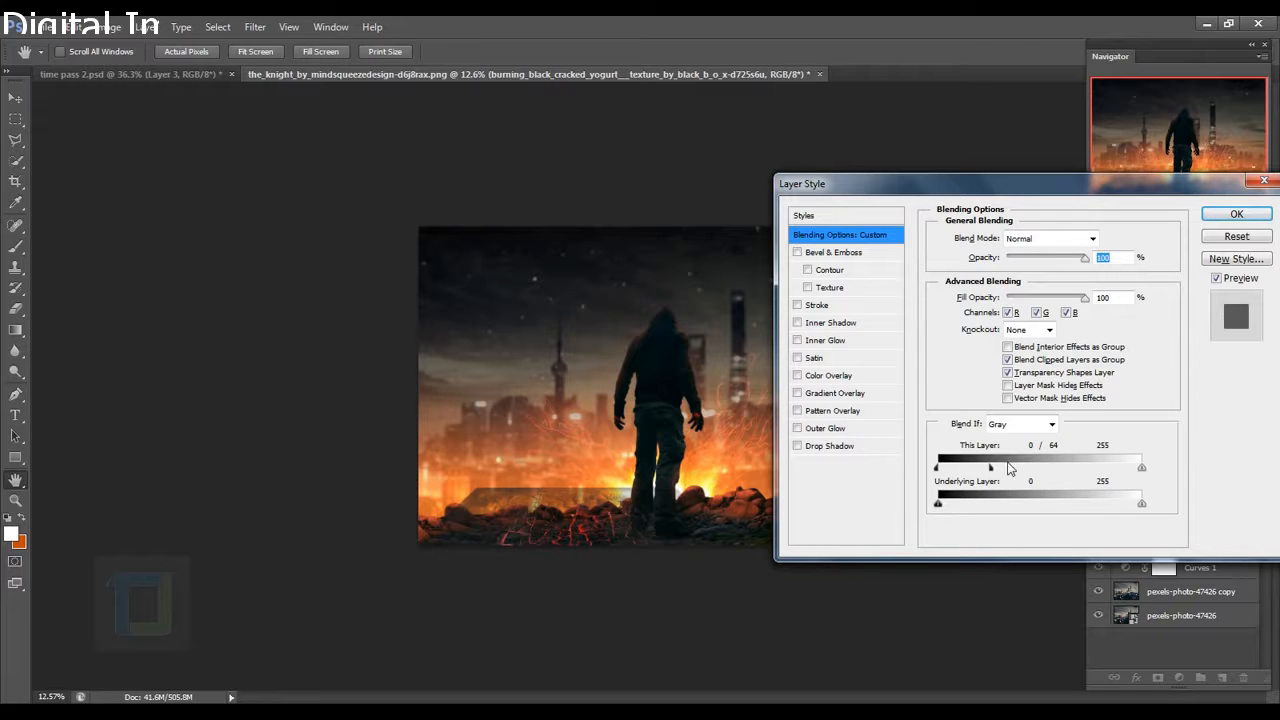
{"action": "mouse_move", "coordinate": [993, 470]}
{"action": "left_mouse_down"}
{"action": "mouse_move", "coordinate": [1037, 472]}
{"action": "mouse_move", "coordinate": [999, 472]}
{"action": "left_mouse_up"}
{"action": "left_click_drag", "start_coordinate": [1001, 472], "coordinate": [990, 476]}
{"action": "left_click_drag", "start_coordinate": [986, 470], "coordinate": [984, 470]}
{"action": "left_click", "coordinate": [1236, 212]}
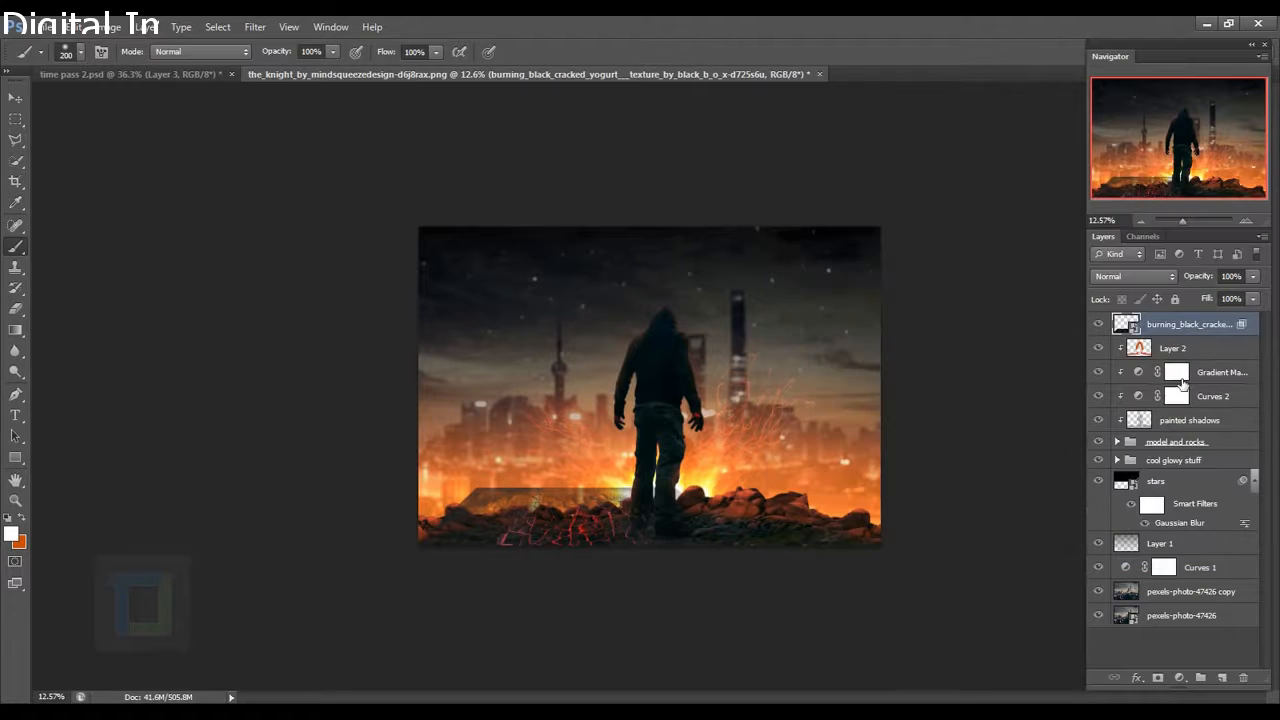
Rasterize the cracked texture layer and bring the ground and rocks into view.
{"action": "right_click", "coordinate": [1184, 329]}
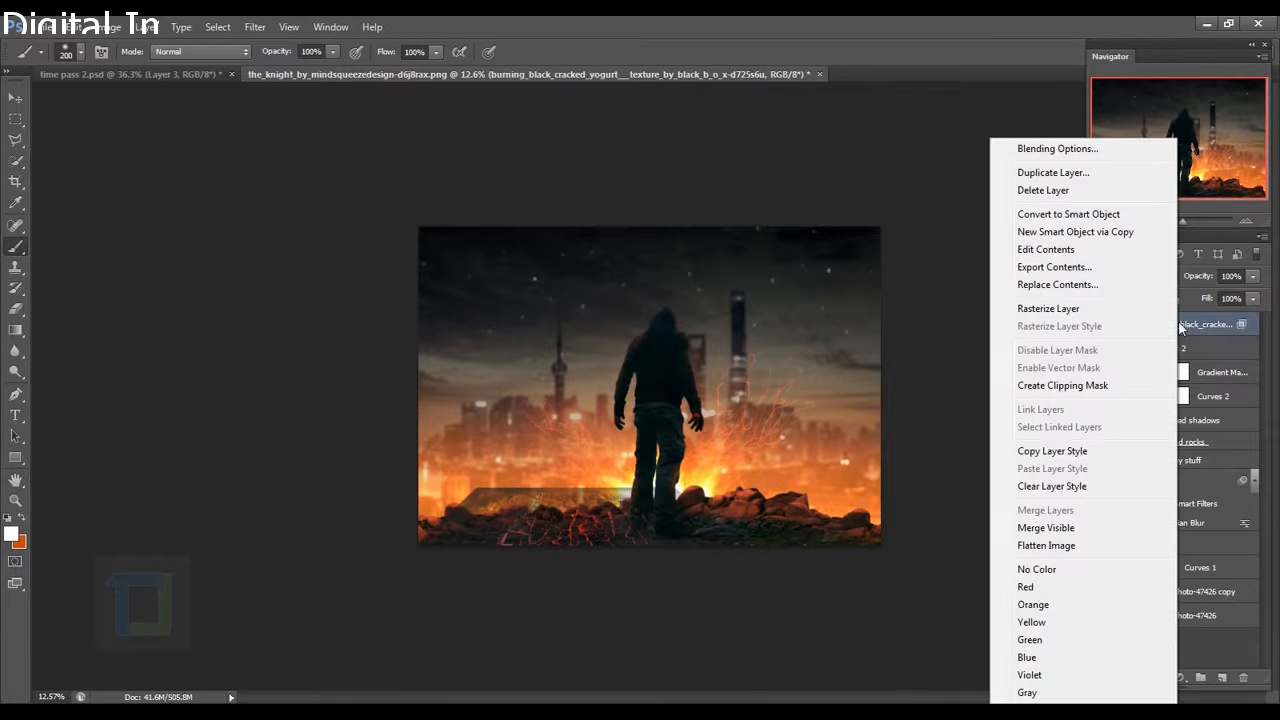
{"action": "left_click", "coordinate": [1080, 311]}
{"action": "scroll", "coordinate": [640, 490], "scroll_direction": "up", "scroll_amount": 7}
{"action": "left_click_drag", "start_coordinate": [549, 534], "coordinate": [599, 426]}
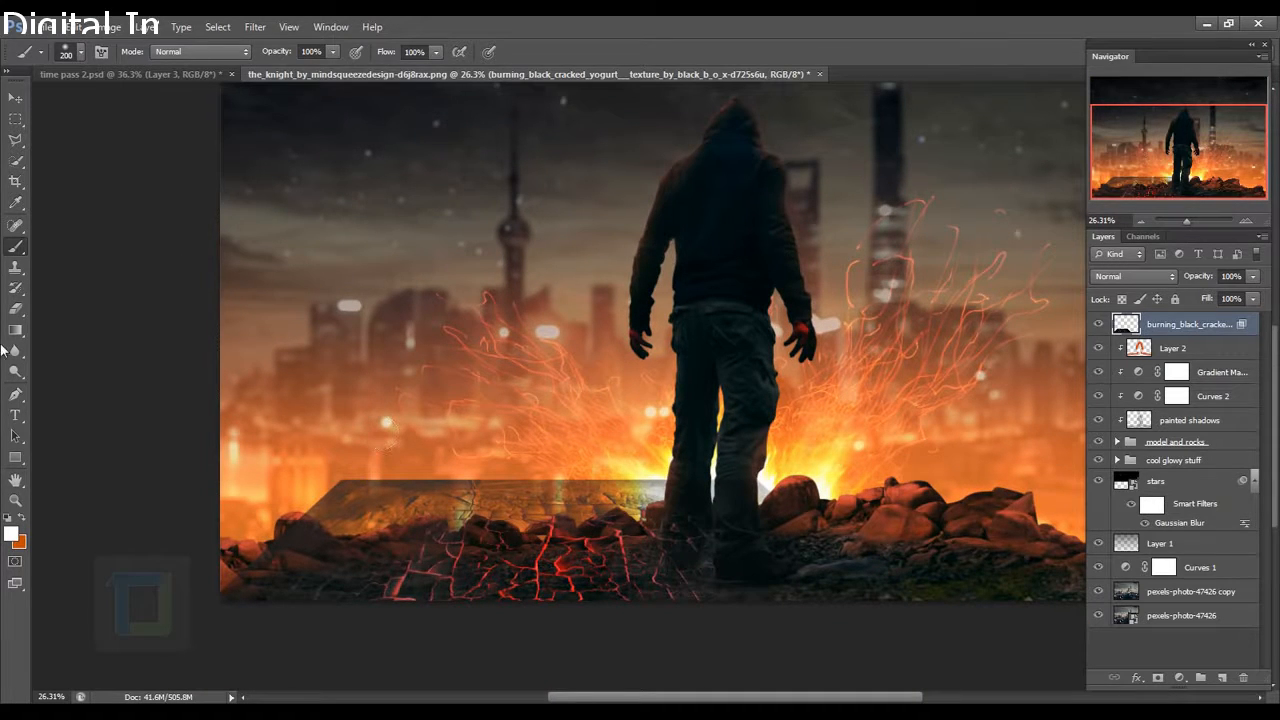
Erase the lava cracks off the horizon rocks with a large soft eraser, then duplicate the layer.
{"action": "left_click", "coordinate": [15, 310]}
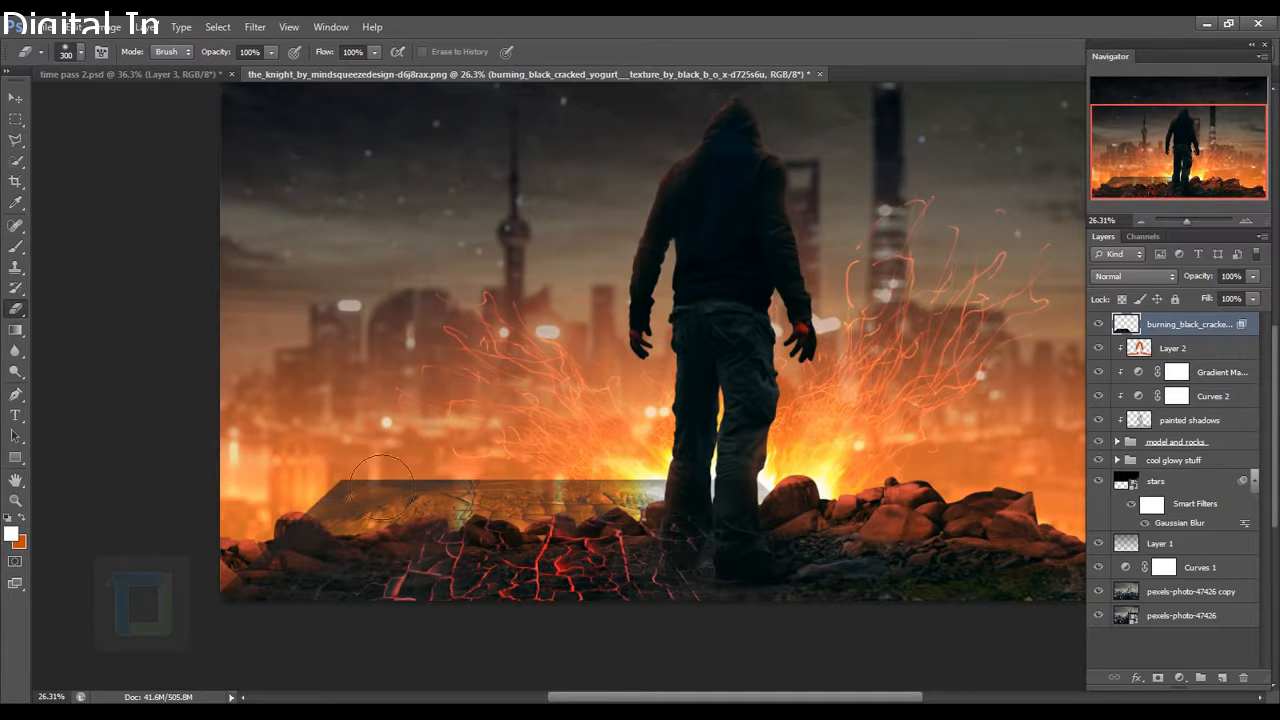
{"action": "key", "text": "bracketright"}
{"action": "key", "text": "bracketright"}
{"action": "key", "text": "bracketright"}
{"action": "key", "text": "bracketright"}
{"action": "mouse_move", "coordinate": [297, 600]}
{"action": "left_mouse_down"}
{"action": "mouse_move", "coordinate": [359, 530]}
{"action": "mouse_move", "coordinate": [468, 504]}
{"action": "mouse_move", "coordinate": [412, 515]}
{"action": "mouse_move", "coordinate": [516, 498]}
{"action": "mouse_move", "coordinate": [579, 517]}
{"action": "mouse_move", "coordinate": [565, 509]}
{"action": "mouse_move", "coordinate": [760, 550]}
{"action": "left_mouse_up"}
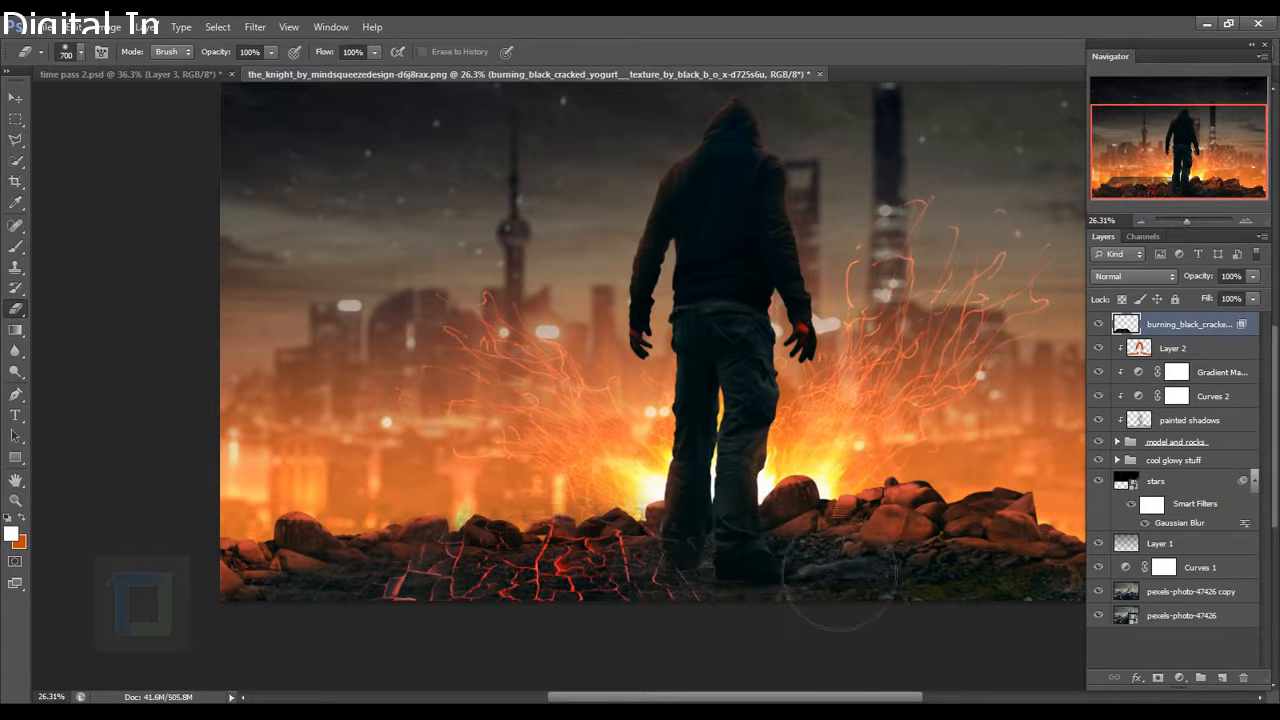
{"action": "key", "text": "bracketleft"}
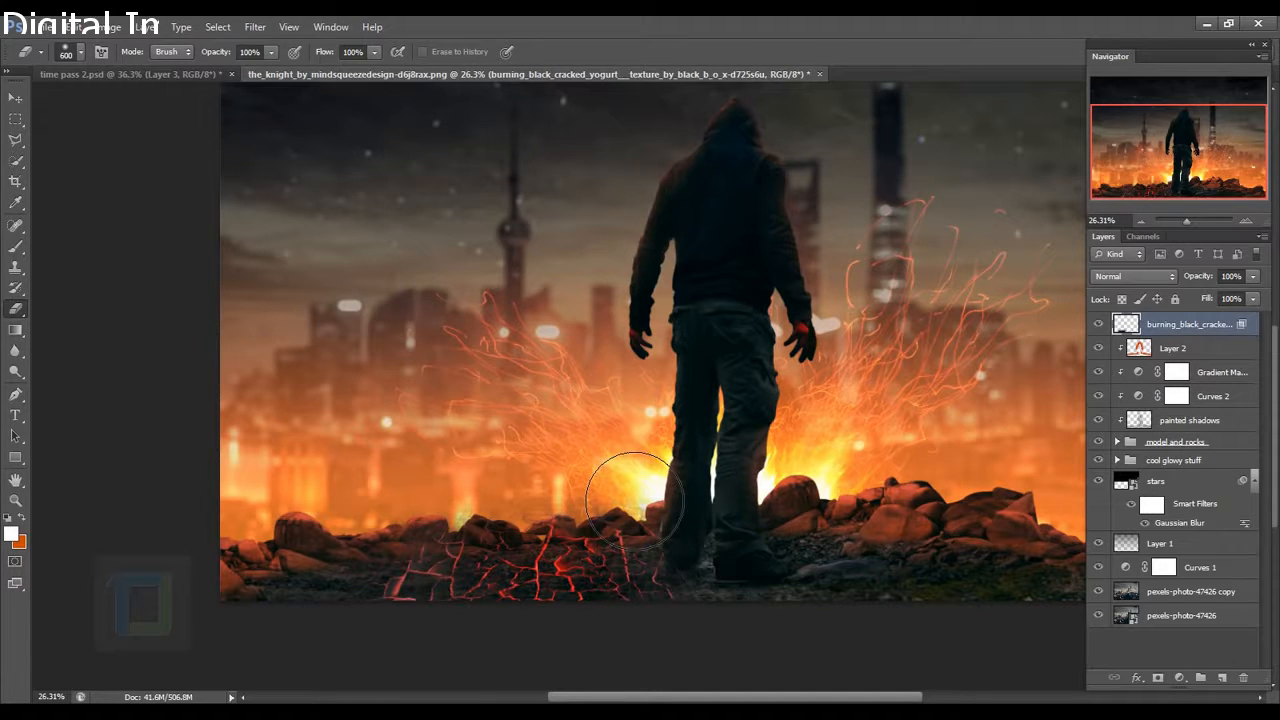
{"action": "key", "text": "bracketleft"}
{"action": "key", "text": "bracketleft"}
{"action": "key", "text": "bracketleft"}
{"action": "scroll", "coordinate": [595, 510], "scroll_direction": "up", "scroll_amount": 3}
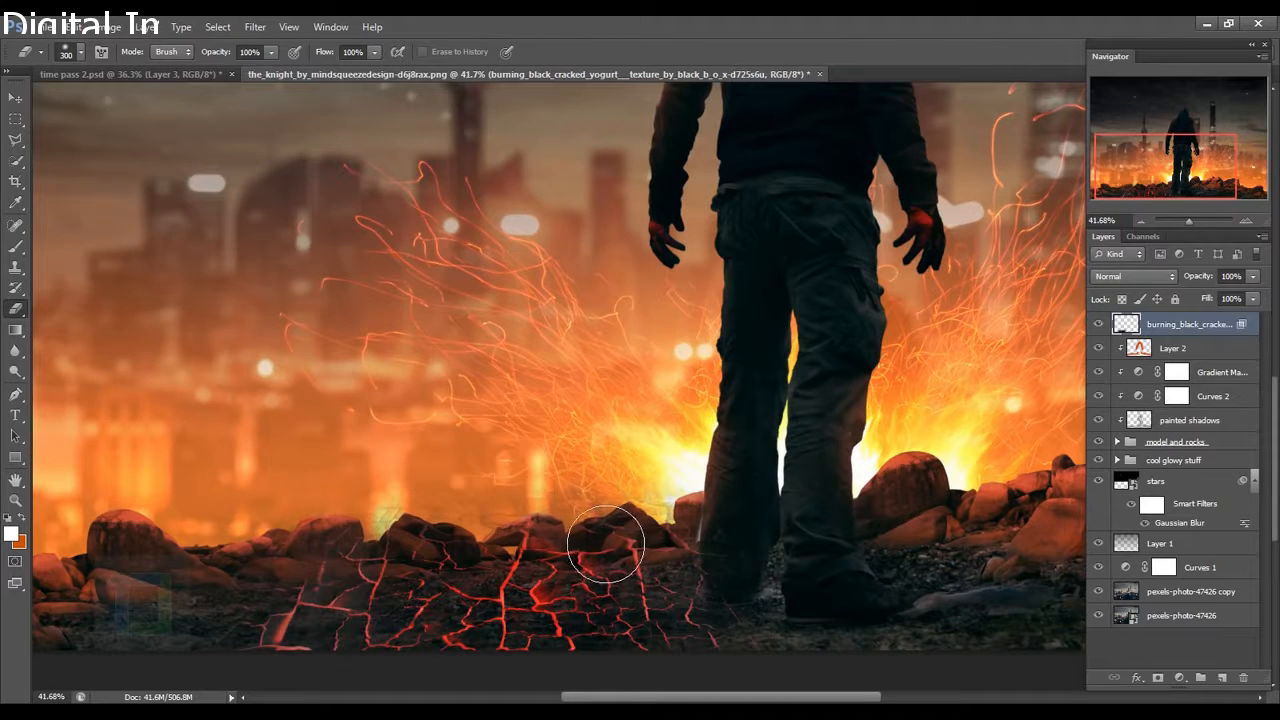
{"action": "mouse_move", "coordinate": [575, 555]}
{"action": "left_mouse_down"}
{"action": "mouse_move", "coordinate": [426, 549]}
{"action": "mouse_move", "coordinate": [387, 561]}
{"action": "mouse_move", "coordinate": [667, 546]}
{"action": "mouse_move", "coordinate": [609, 581]}
{"action": "mouse_move", "coordinate": [388, 571]}
{"action": "mouse_move", "coordinate": [323, 595]}
{"action": "mouse_move", "coordinate": [266, 586]}
{"action": "left_mouse_up"}
{"action": "scroll", "coordinate": [266, 586], "scroll_direction": "down", "scroll_amount": 4}
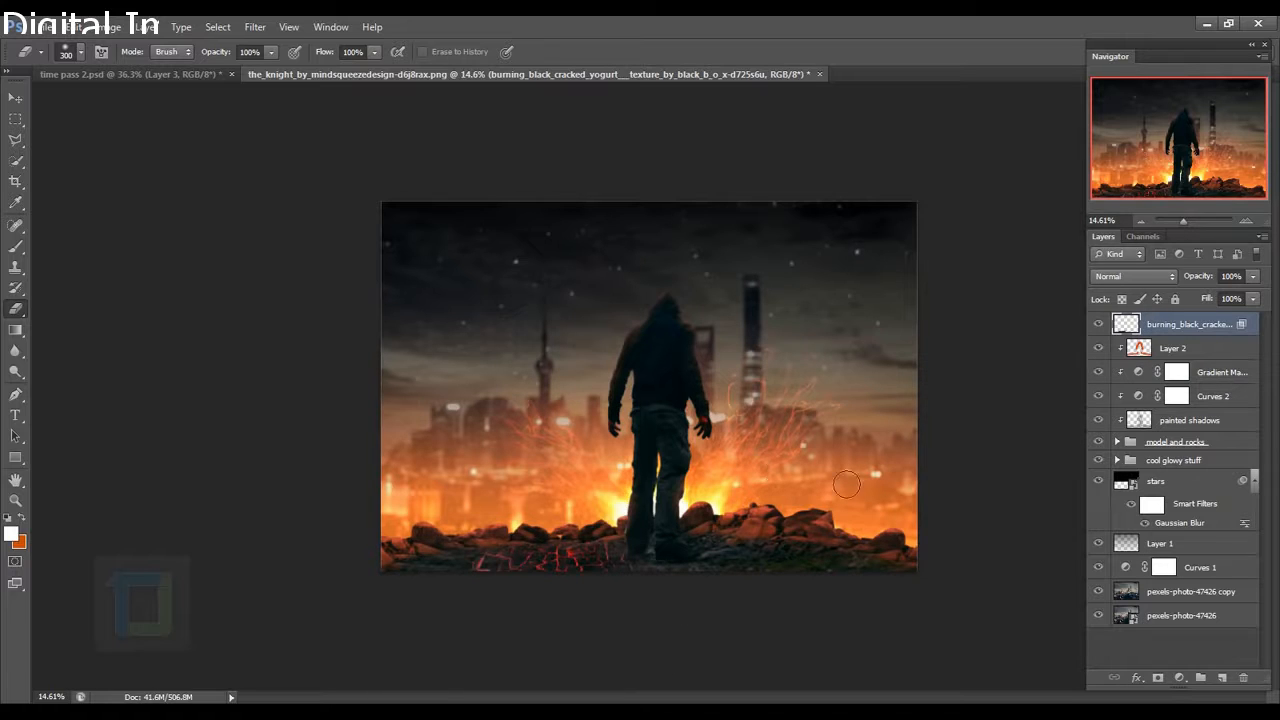
{"action": "key", "text": "ctrl+j"}
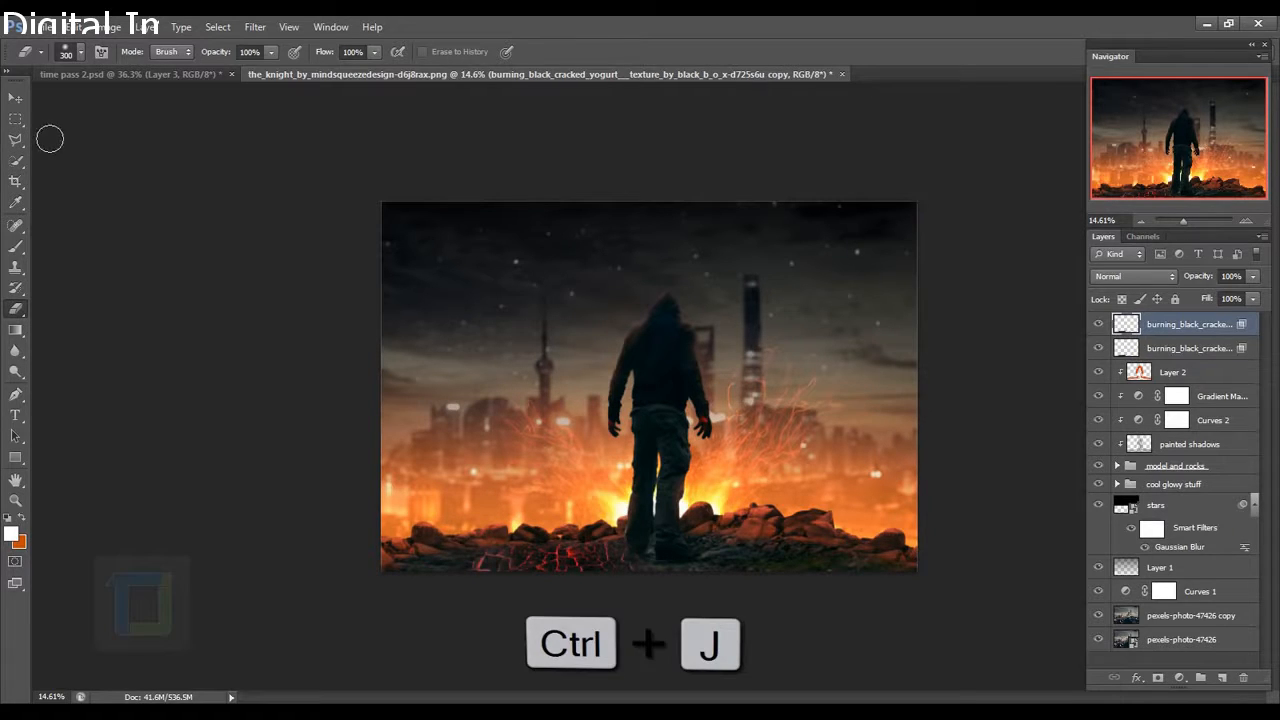
Slide the texture copy right and rotate it about -9 degrees into place.
{"action": "key", "text": "v"}
{"action": "mouse_move", "coordinate": [800, 536]}
{"action": "left_mouse_down"}
{"action": "mouse_move", "coordinate": [830, 528]}
{"action": "mouse_move", "coordinate": [902, 550]}
{"action": "left_mouse_up"}
{"action": "key", "text": "ctrl+t"}
{"action": "left_click_drag", "start_coordinate": [739, 410], "coordinate": [648, 402]}
{"action": "left_click_drag", "start_coordinate": [935, 587], "coordinate": [901, 590]}
{"action": "left_click", "coordinate": [804, 52]}
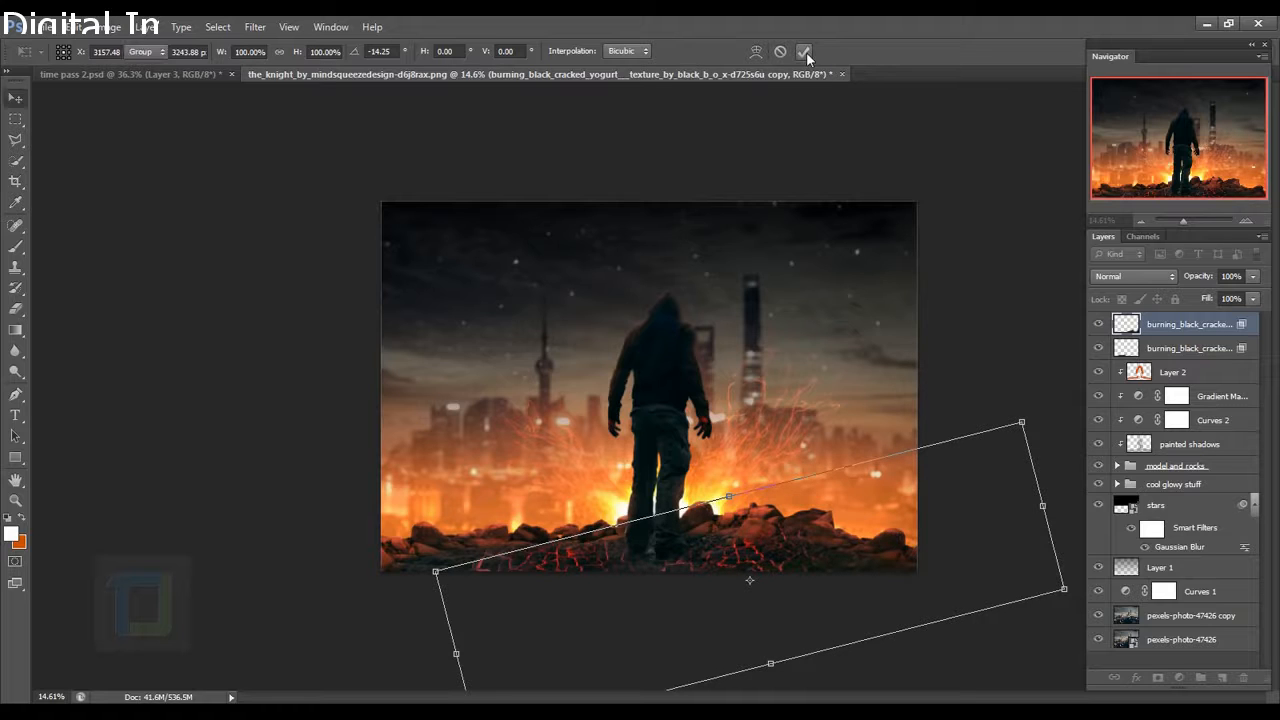
Erase the bright cracks around the figure's feet and over the lower rocks.
{"action": "scroll", "coordinate": [808, 449], "scroll_direction": "up", "scroll_amount": 6}
{"action": "left_click_drag", "start_coordinate": [787, 560], "coordinate": [806, 430]}
{"action": "scroll", "coordinate": [672, 505], "scroll_direction": "up", "scroll_amount": 3}
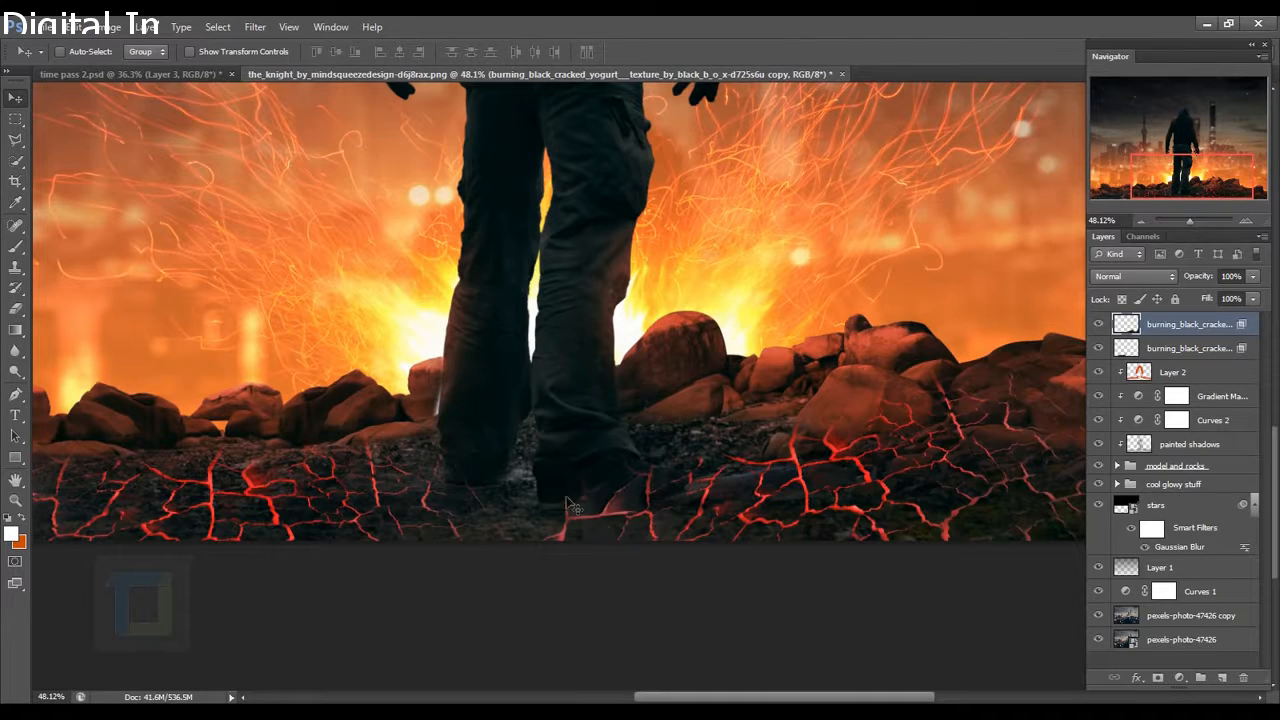
{"action": "left_click", "coordinate": [15, 246]}
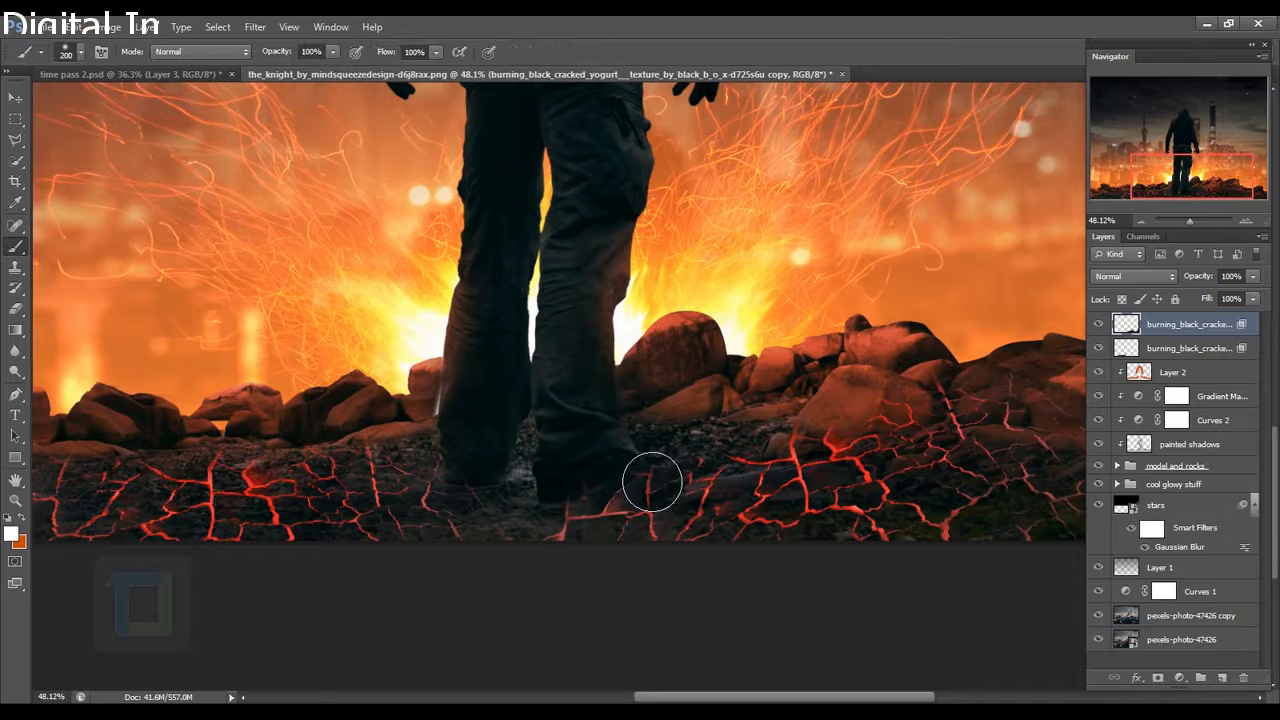
{"action": "left_click", "coordinate": [620, 483]}
{"action": "key", "text": "ctrl+z"}
{"action": "left_click", "coordinate": [15, 309]}
{"action": "mouse_move", "coordinate": [688, 500]}
{"action": "left_mouse_down"}
{"action": "mouse_move", "coordinate": [658, 512]}
{"action": "mouse_move", "coordinate": [718, 503]}
{"action": "mouse_move", "coordinate": [630, 538]}
{"action": "left_mouse_up"}
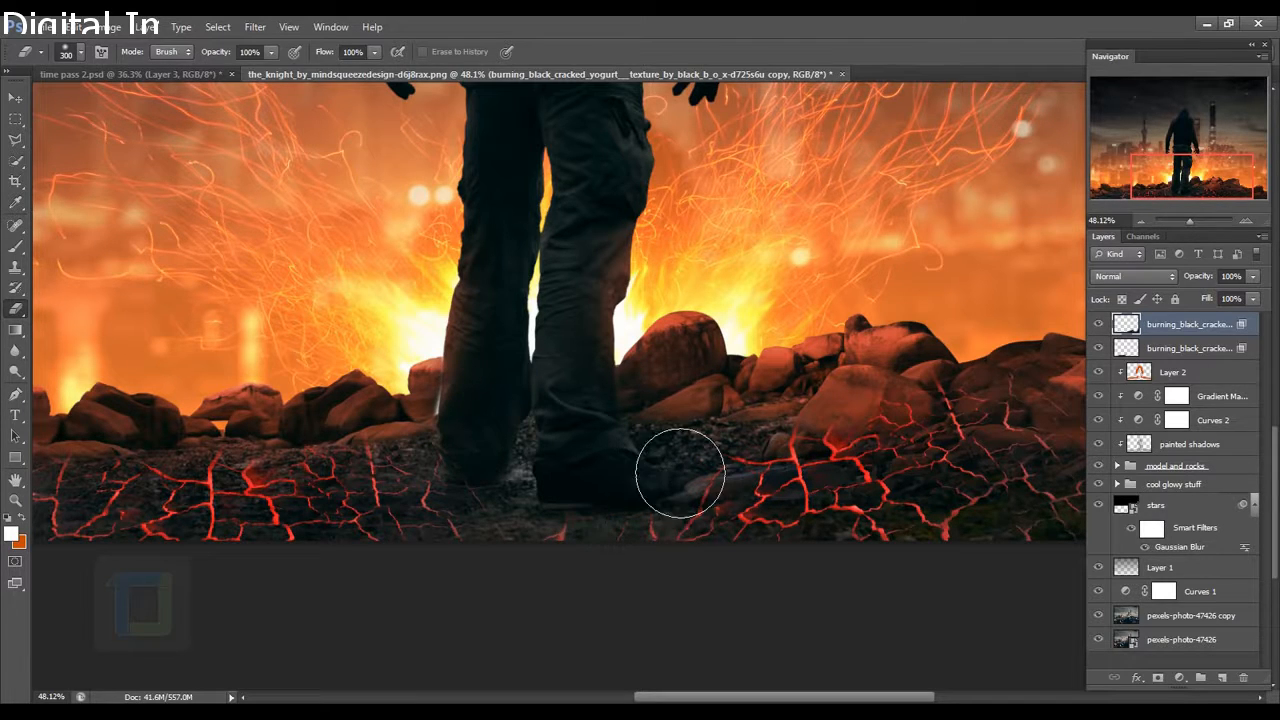
{"action": "mouse_move", "coordinate": [900, 390]}
{"action": "left_mouse_down"}
{"action": "mouse_move", "coordinate": [677, 451]}
{"action": "mouse_move", "coordinate": [880, 517]}
{"action": "left_mouse_up"}
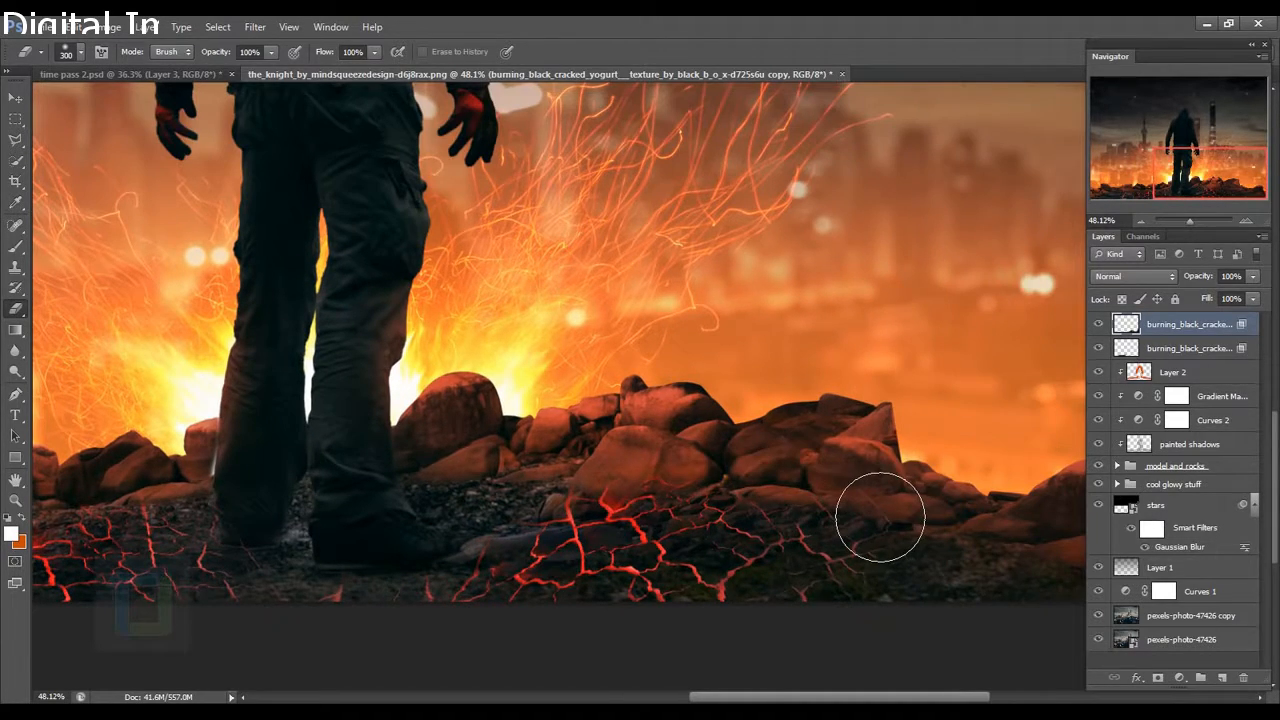
{"action": "mouse_move", "coordinate": [715, 466]}
{"action": "left_mouse_down"}
{"action": "mouse_move", "coordinate": [591, 490]}
{"action": "mouse_move", "coordinate": [763, 504]}
{"action": "mouse_move", "coordinate": [772, 480]}
{"action": "mouse_move", "coordinate": [746, 501]}
{"action": "mouse_move", "coordinate": [667, 491]}
{"action": "mouse_move", "coordinate": [662, 509]}
{"action": "mouse_move", "coordinate": [631, 503]}
{"action": "left_mouse_up"}
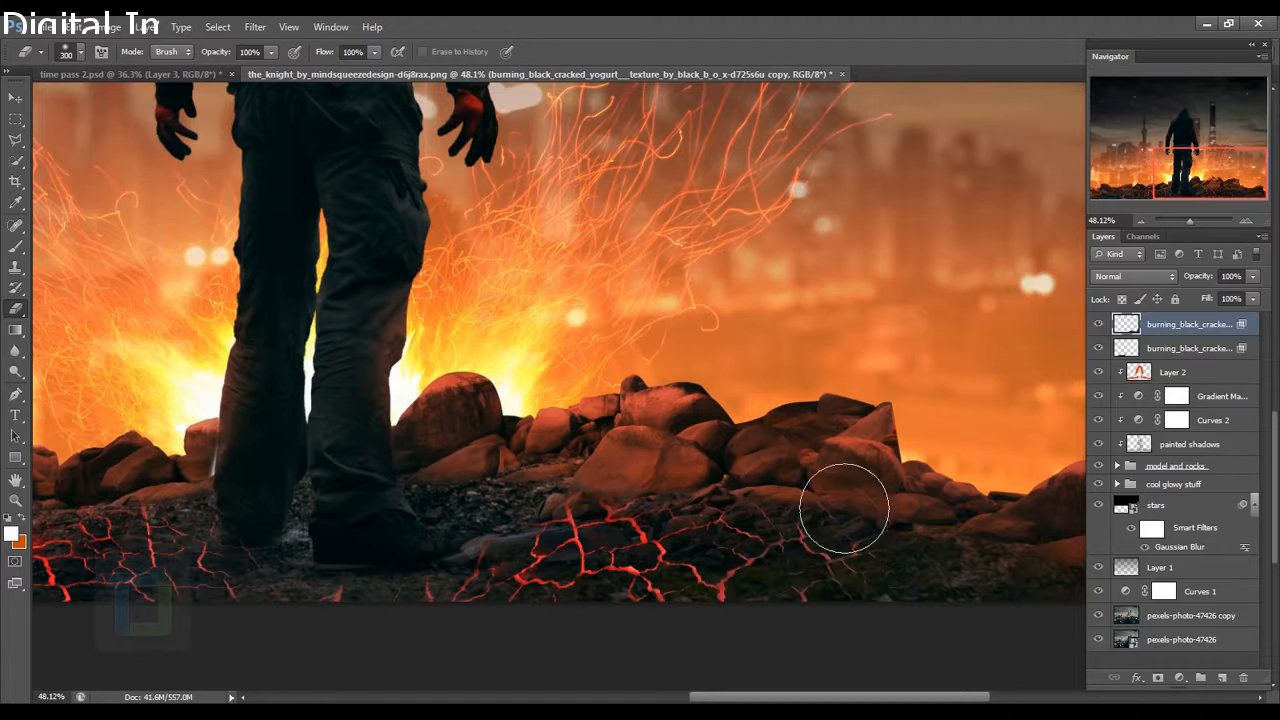
{"action": "scroll", "coordinate": [868, 527], "scroll_direction": "down", "scroll_amount": 6}
{"action": "scroll", "coordinate": [660, 576], "scroll_direction": "down", "scroll_amount": 3}
Duplicate the texture again, rotating the new copy steeply and shifting it down-left.
{"action": "key", "text": "ctrl+j"}
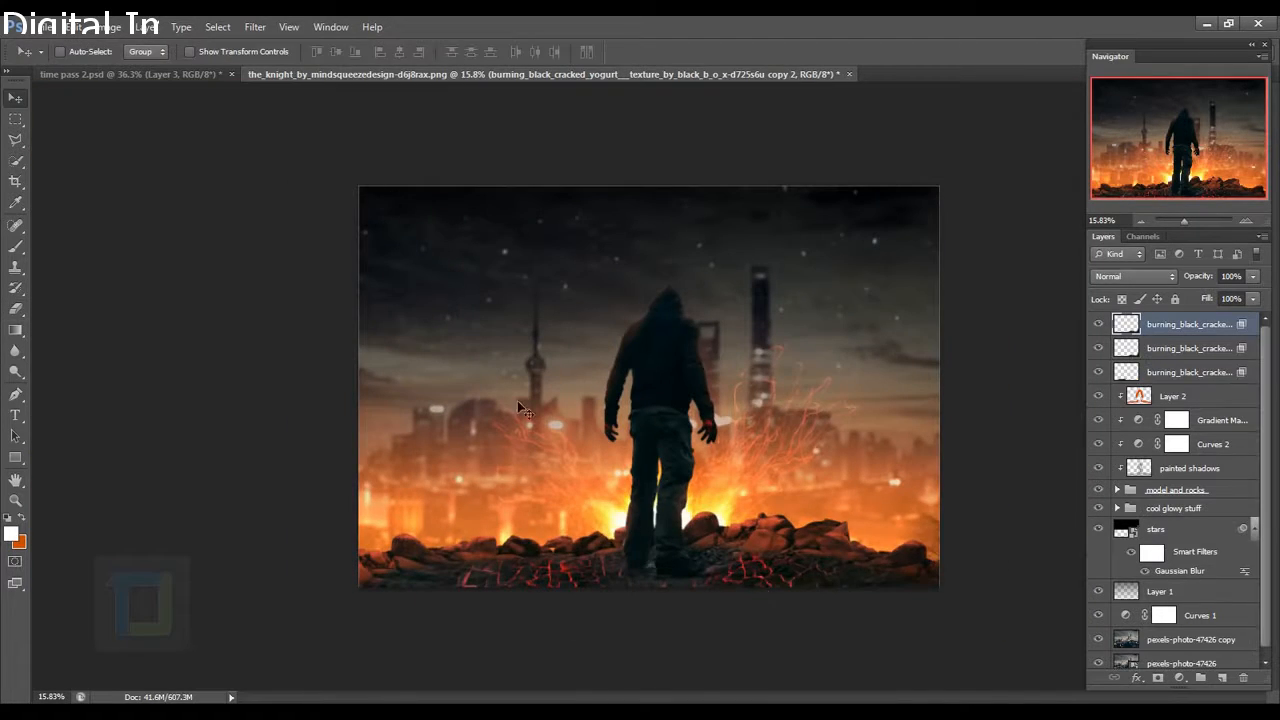
{"action": "key", "text": "ctrl+t"}
{"action": "left_click_drag", "start_coordinate": [745, 482], "coordinate": [720, 626]}
{"action": "left_click_drag", "start_coordinate": [670, 534], "coordinate": [491, 571]}
{"action": "left_click", "coordinate": [804, 52]}
Bring the lower ground into view with the Eraser and select the second texture layer.
{"action": "scroll", "coordinate": [657, 511], "scroll_direction": "up", "scroll_amount": 5}
{"action": "left_click_drag", "start_coordinate": [657, 511], "coordinate": [600, 257]}
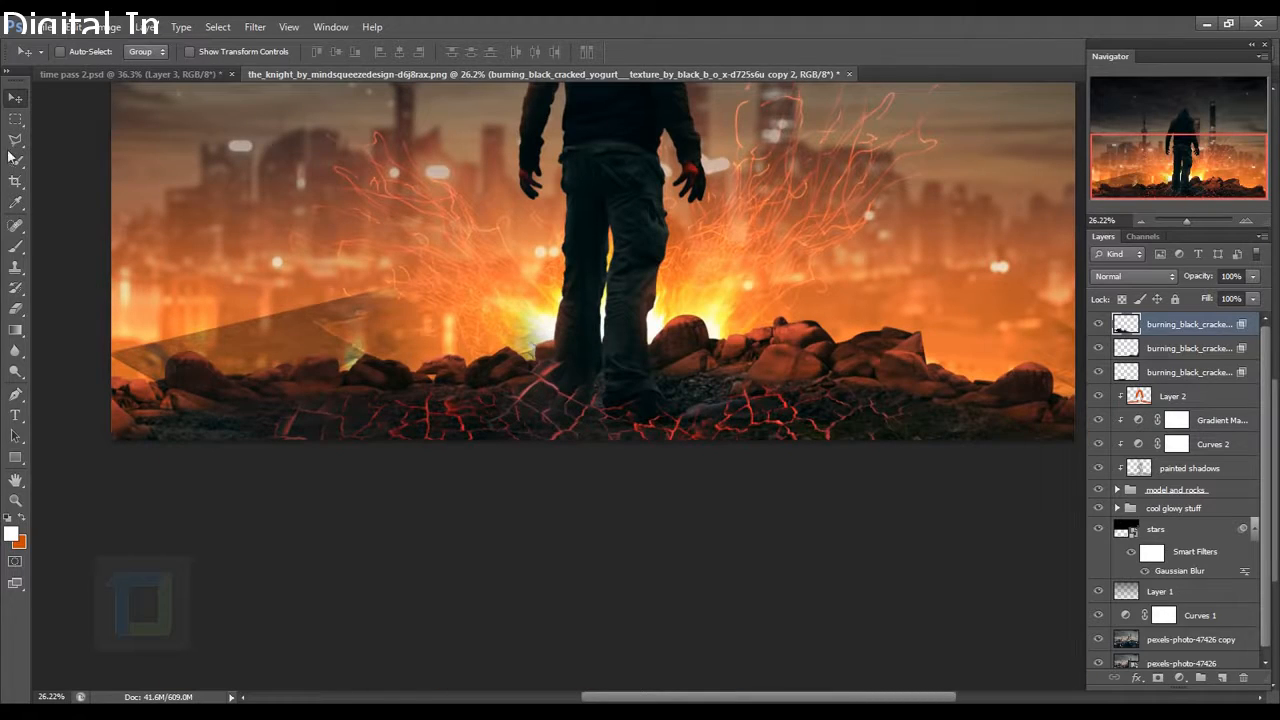
{"action": "key", "text": "e"}
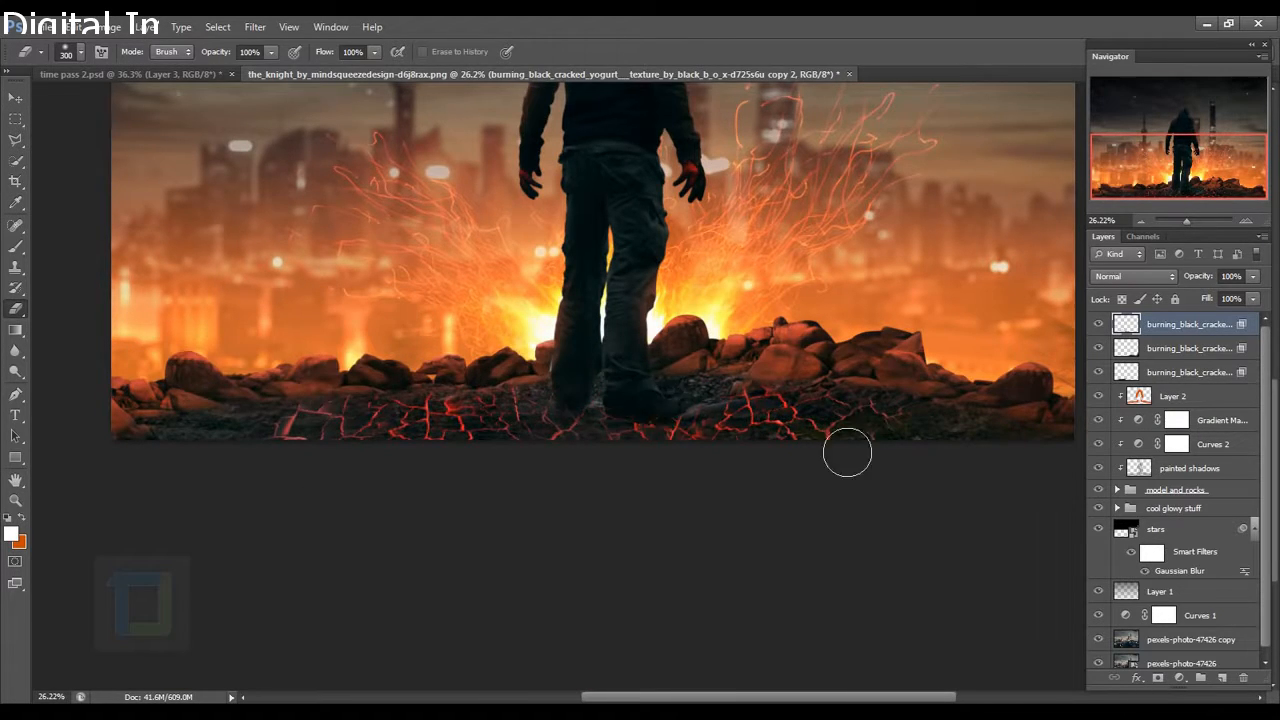
{"action": "scroll", "coordinate": [993, 525], "scroll_direction": "down", "scroll_amount": 3}
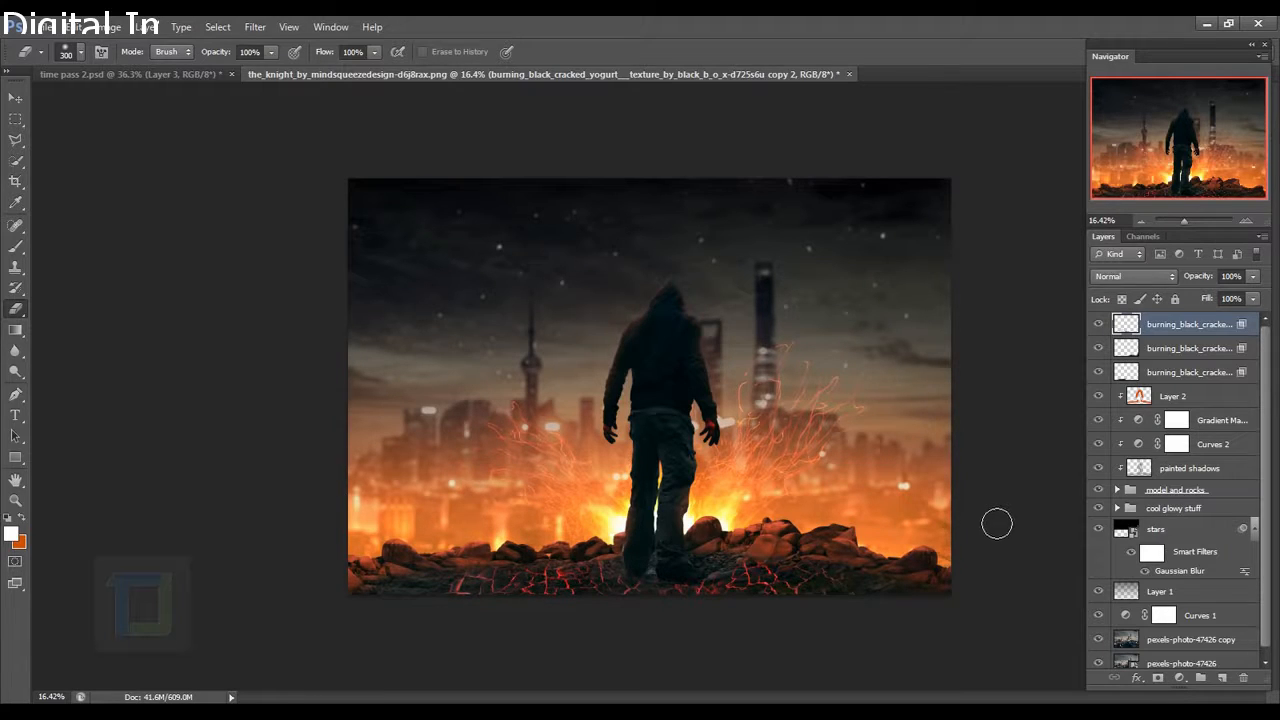
{"action": "left_click", "coordinate": [1218, 347], "text": "shift"}
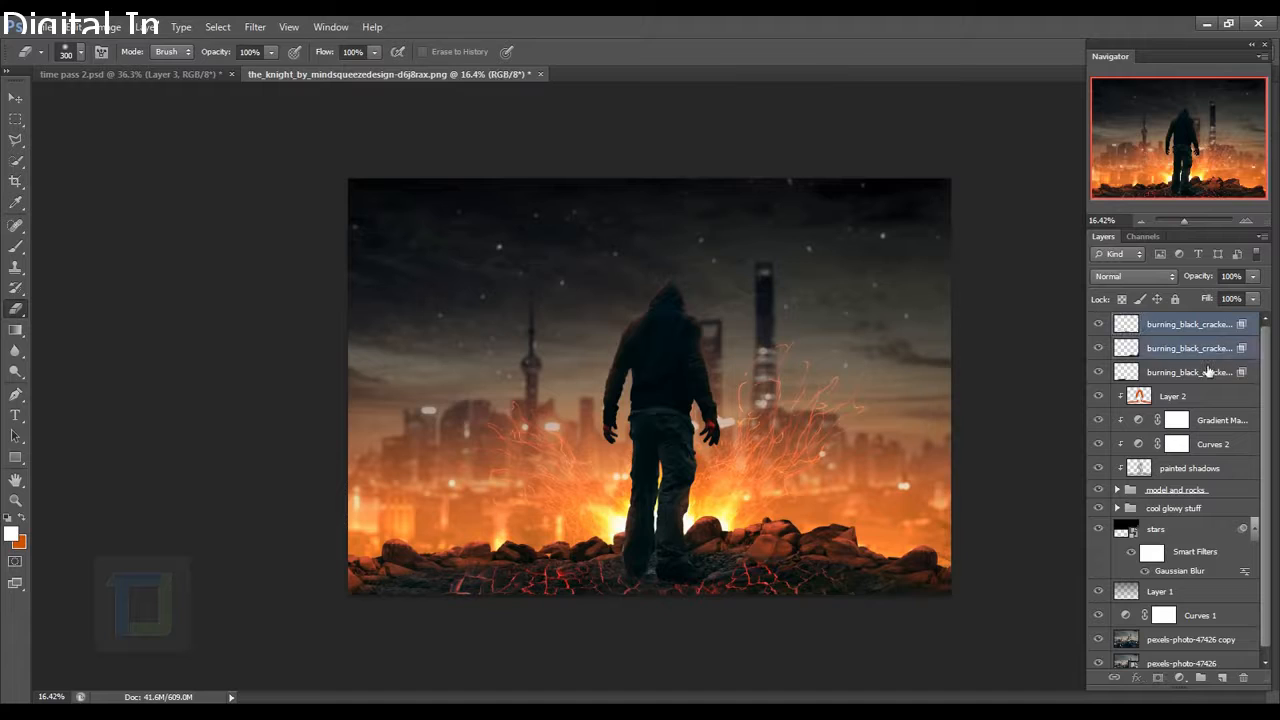
Group the three cracked texture layers and name the group 'cool lava'.
{"action": "left_click", "coordinate": [1207, 373], "text": "shift"}
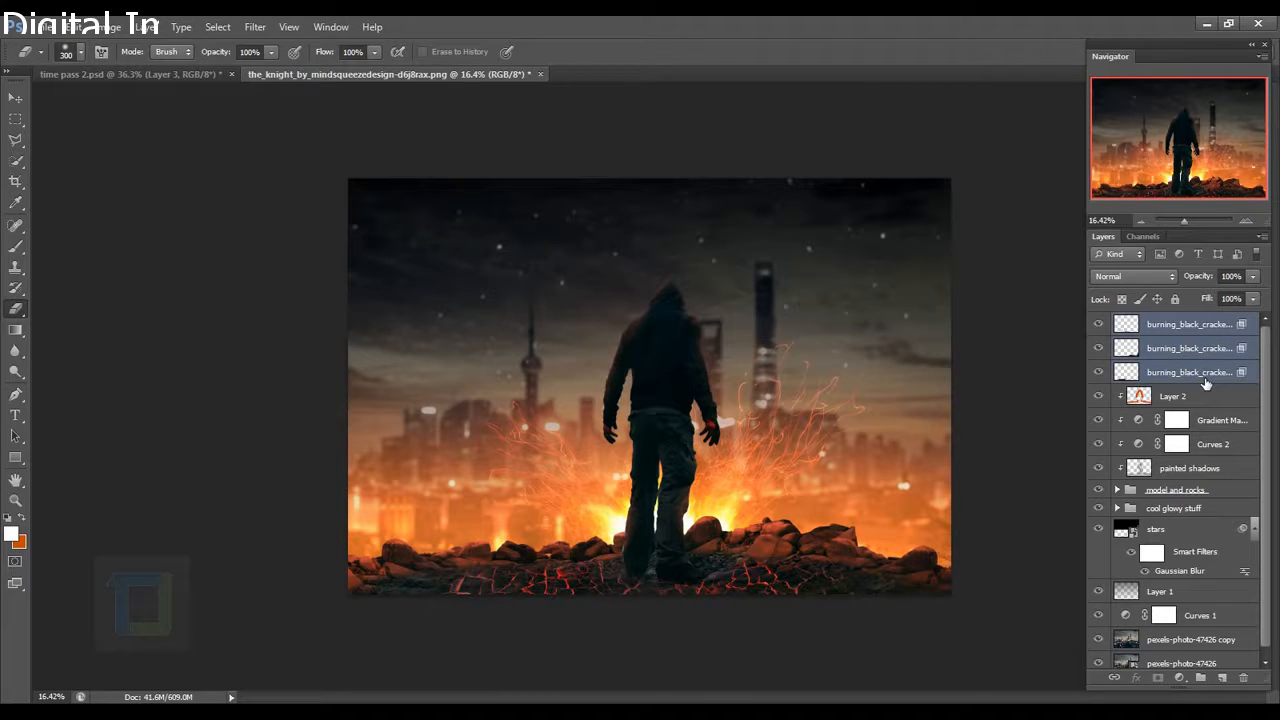
{"action": "key", "text": "ctrl+g"}
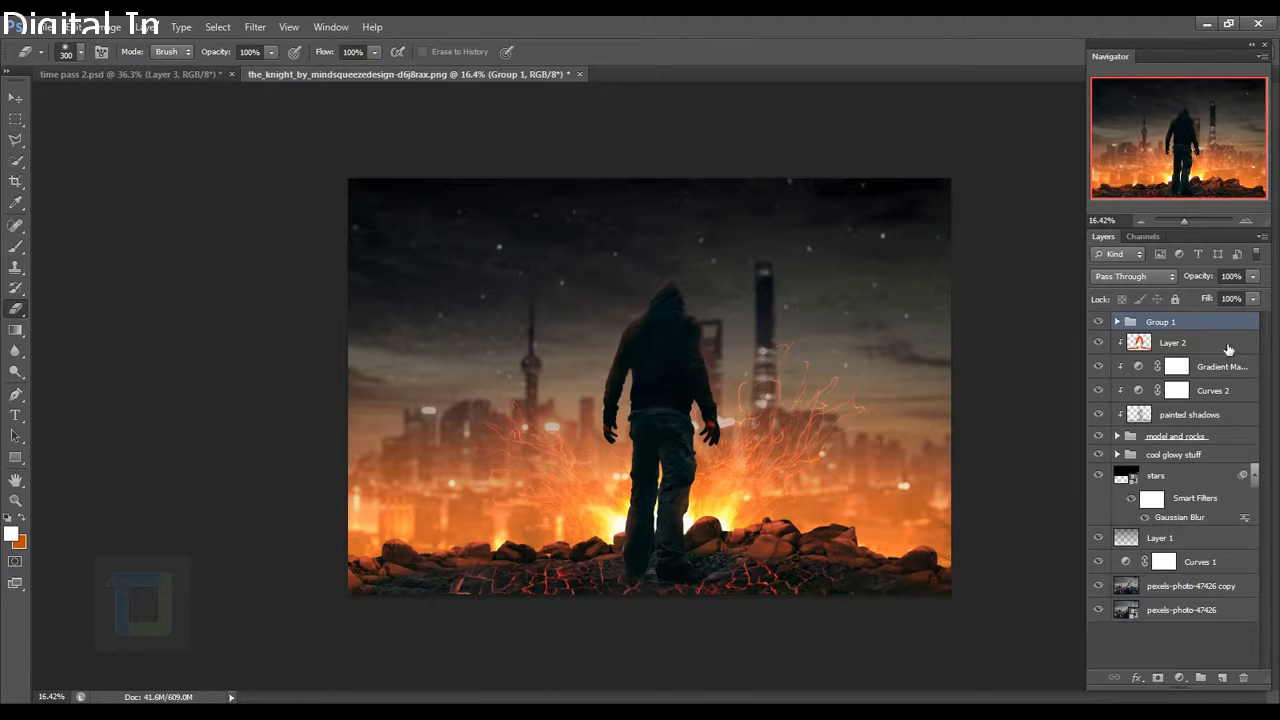
{"action": "double_click", "coordinate": [1161, 323]}
{"action": "type", "text": "s"}
{"action": "key", "text": "Return"}
{"action": "scroll", "coordinate": [1054, 487], "scroll_direction": "up", "scroll_amount": 1}
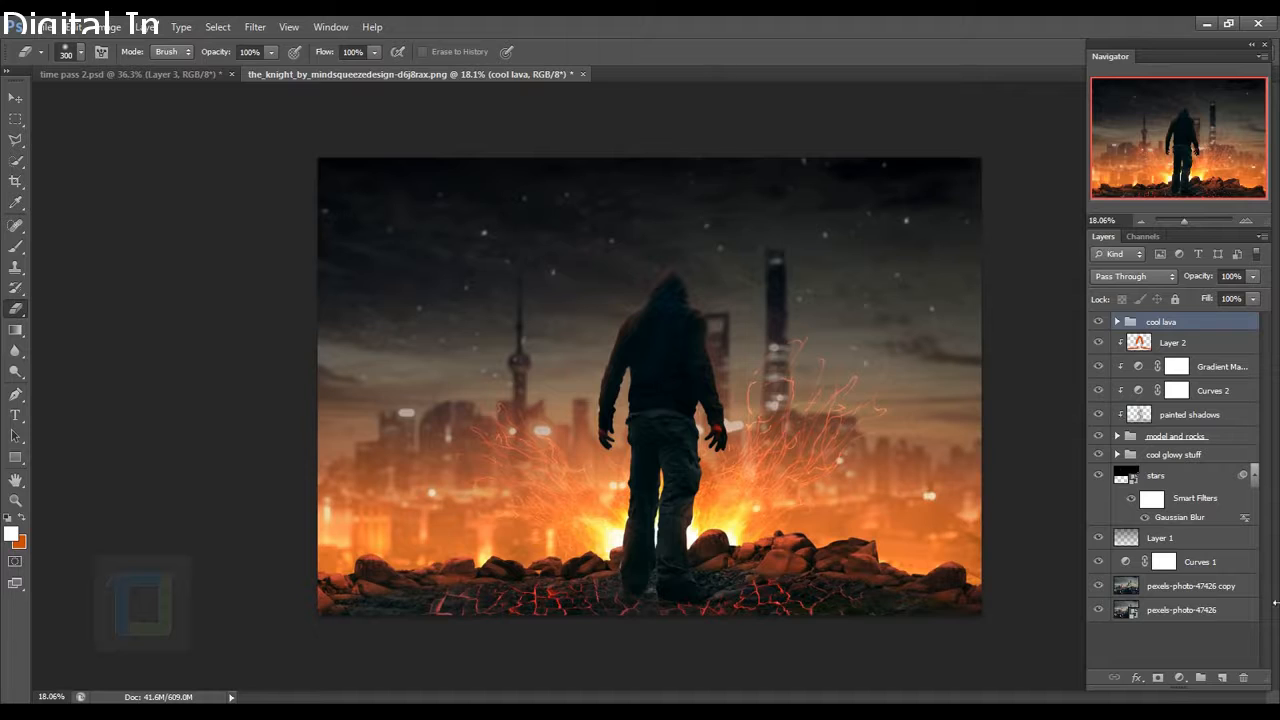
On a new layer, paint soft red-orange strokes sampled from the lava over the cracks.
{"action": "left_click", "coordinate": [1222, 677]}
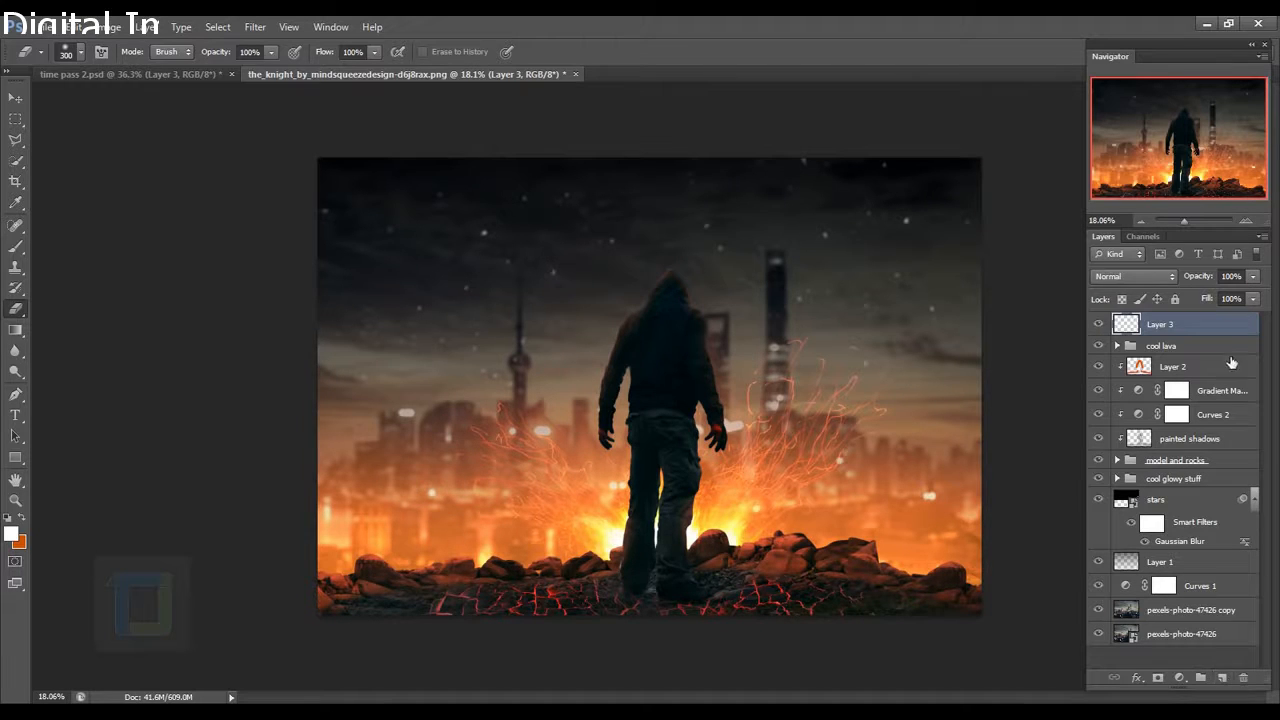
{"action": "left_click", "coordinate": [15, 246]}
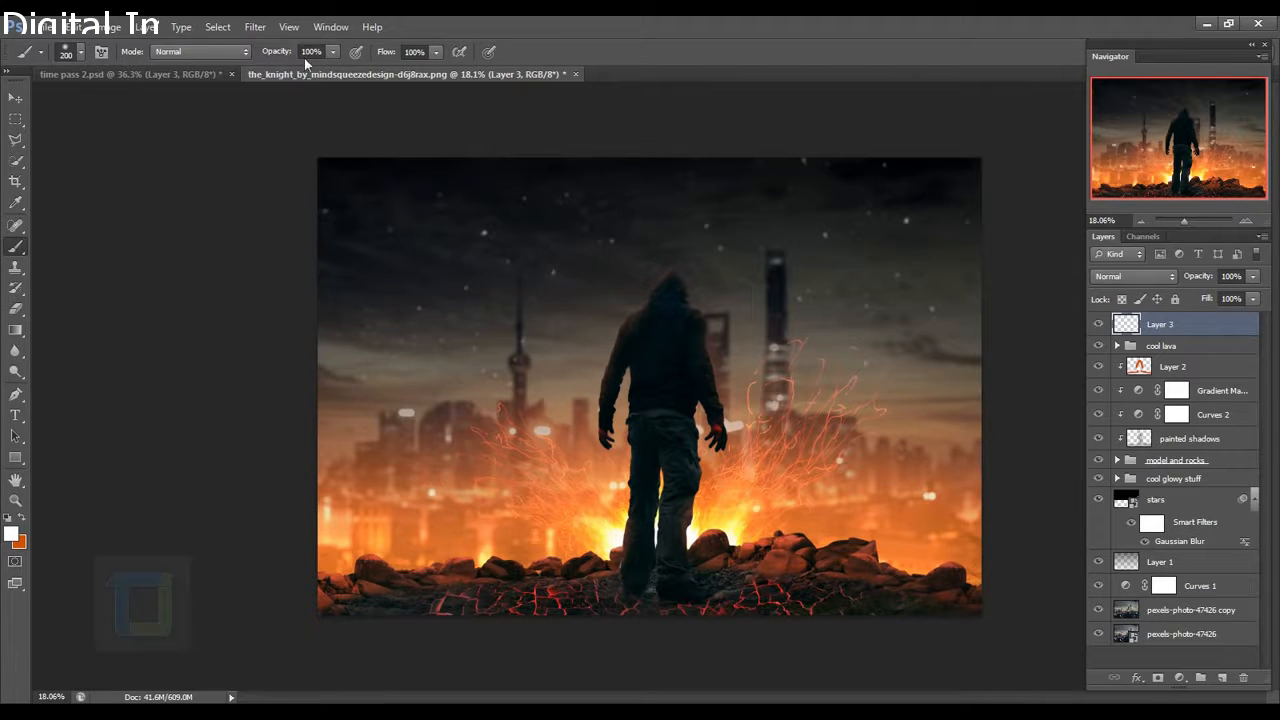
{"action": "scroll", "coordinate": [700, 540], "scroll_direction": "up", "scroll_amount": 4}
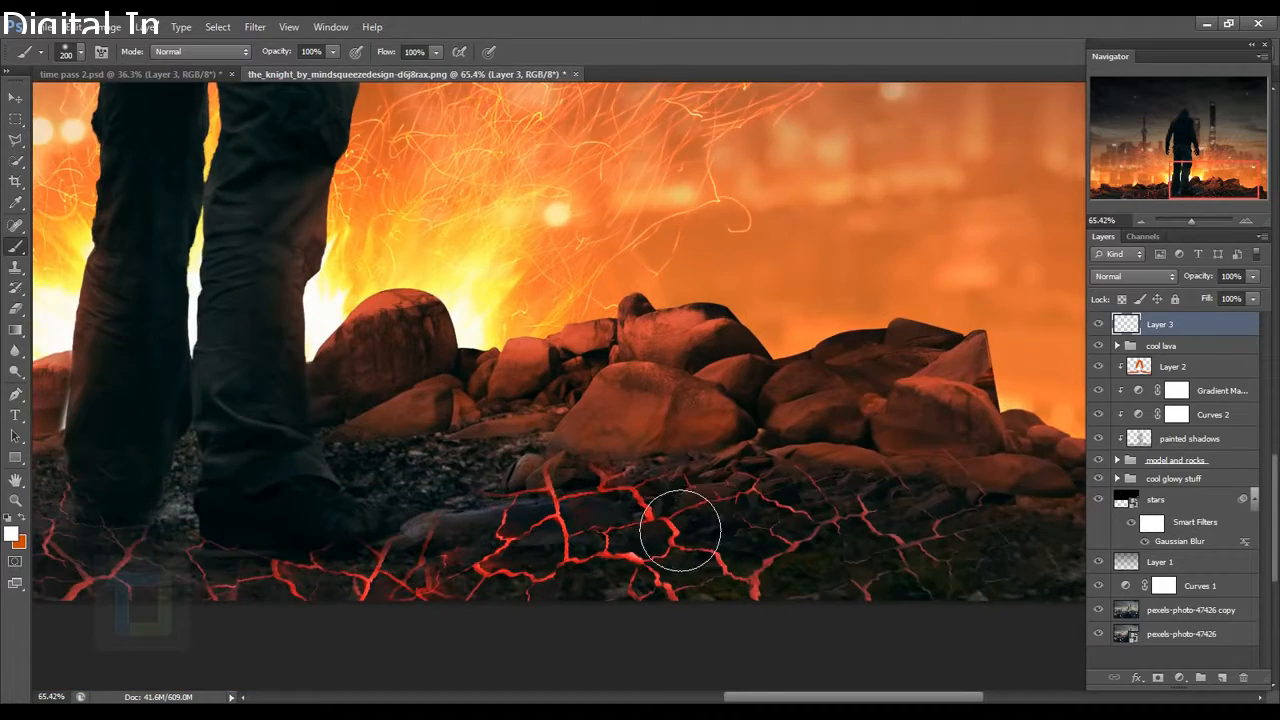
{"action": "scroll", "coordinate": [680, 530], "scroll_direction": "up", "scroll_amount": 3}
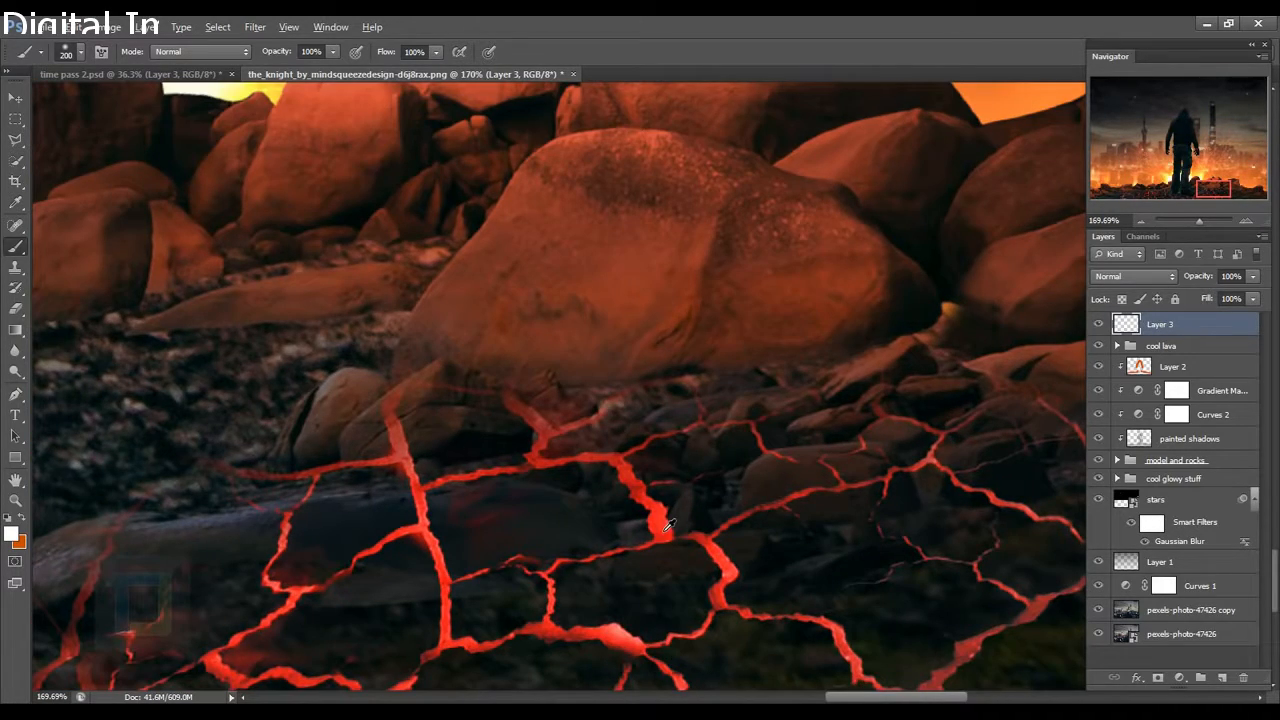
{"action": "left_click", "coordinate": [665, 526], "text": "alt"}
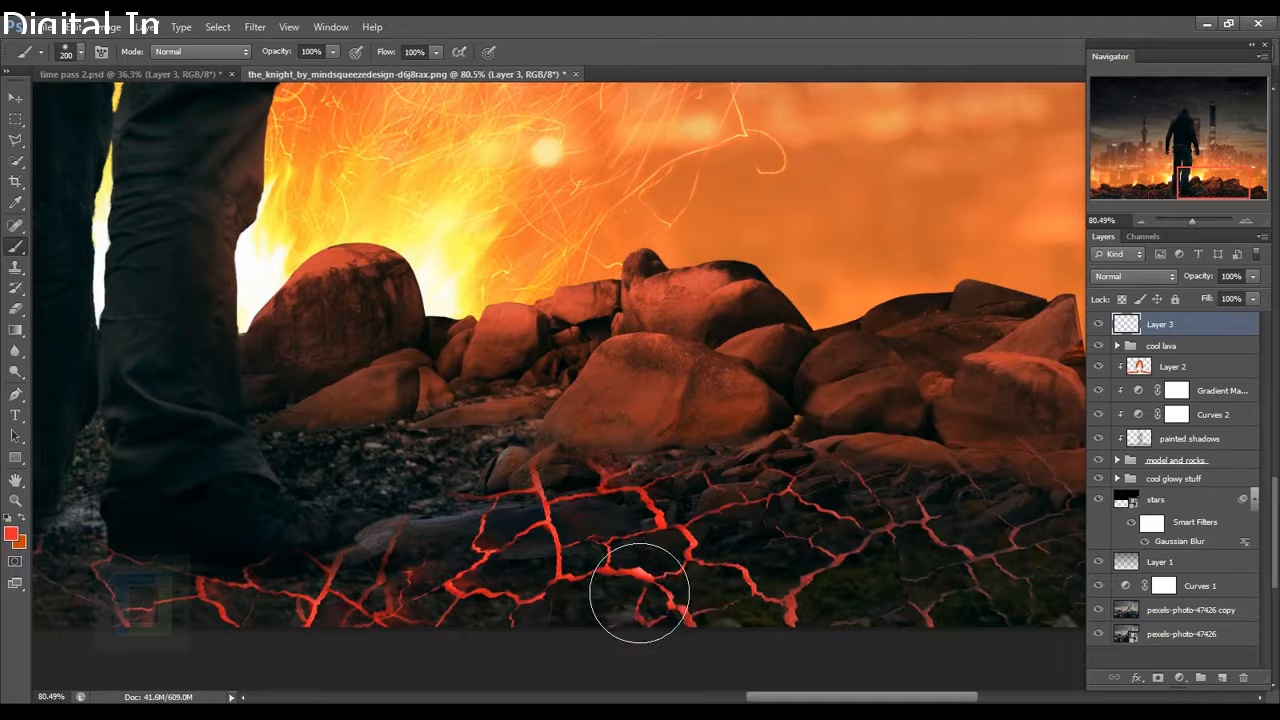
{"action": "mouse_move", "coordinate": [545, 600]}
{"action": "left_mouse_down"}
{"action": "mouse_move", "coordinate": [757, 586]}
{"action": "mouse_move", "coordinate": [1018, 597]}
{"action": "left_mouse_up"}
{"action": "mouse_move", "coordinate": [110, 530]}
{"action": "left_mouse_down"}
{"action": "mouse_move", "coordinate": [748, 491]}
{"action": "mouse_move", "coordinate": [876, 353]}
{"action": "left_mouse_up"}
{"action": "left_click", "coordinate": [826, 452]}
{"action": "left_click_drag", "start_coordinate": [943, 508], "coordinate": [805, 503]}
{"action": "key", "text": "ctrl+z"}
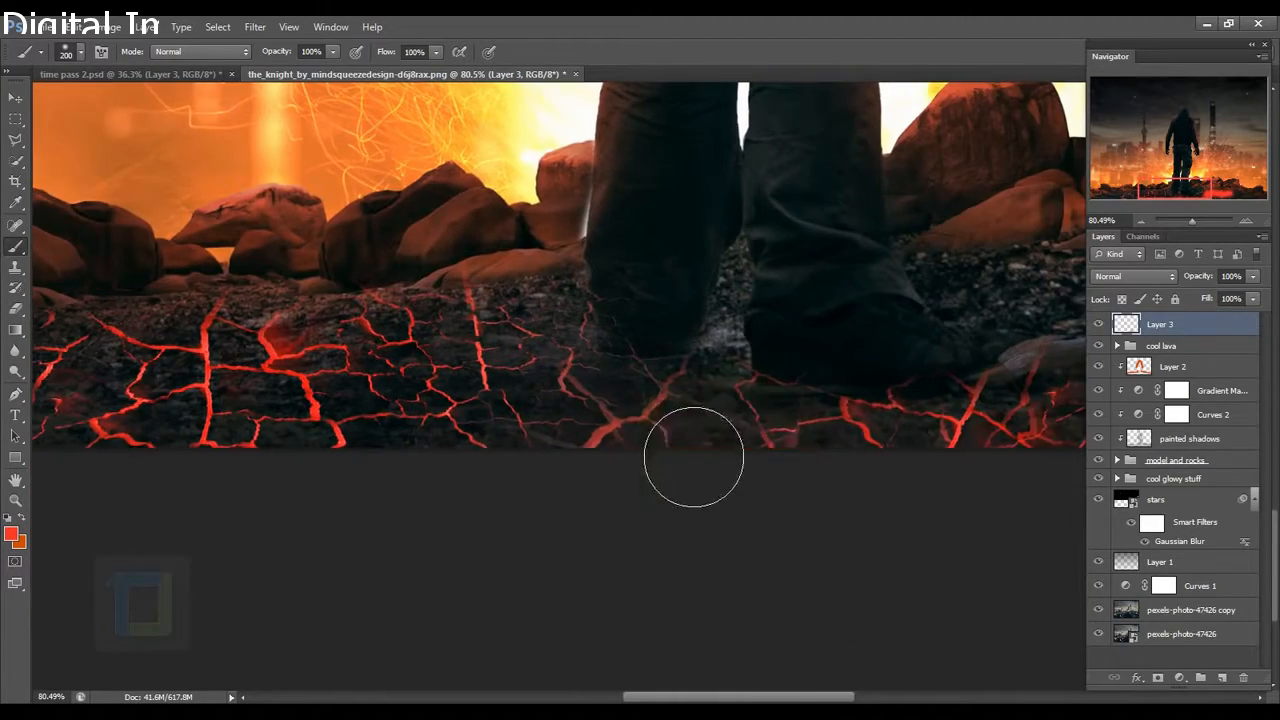
{"action": "left_click_drag", "start_coordinate": [694, 457], "coordinate": [549, 472]}
{"action": "left_click_drag", "start_coordinate": [560, 457], "coordinate": [950, 464]}
{"action": "left_click_drag", "start_coordinate": [341, 385], "coordinate": [680, 491]}
{"action": "mouse_move", "coordinate": [560, 555]}
{"action": "left_mouse_down"}
{"action": "mouse_move", "coordinate": [263, 557]}
{"action": "mouse_move", "coordinate": [738, 515]}
{"action": "left_mouse_up"}
{"action": "scroll", "coordinate": [665, 497], "scroll_direction": "down", "scroll_amount": 4}
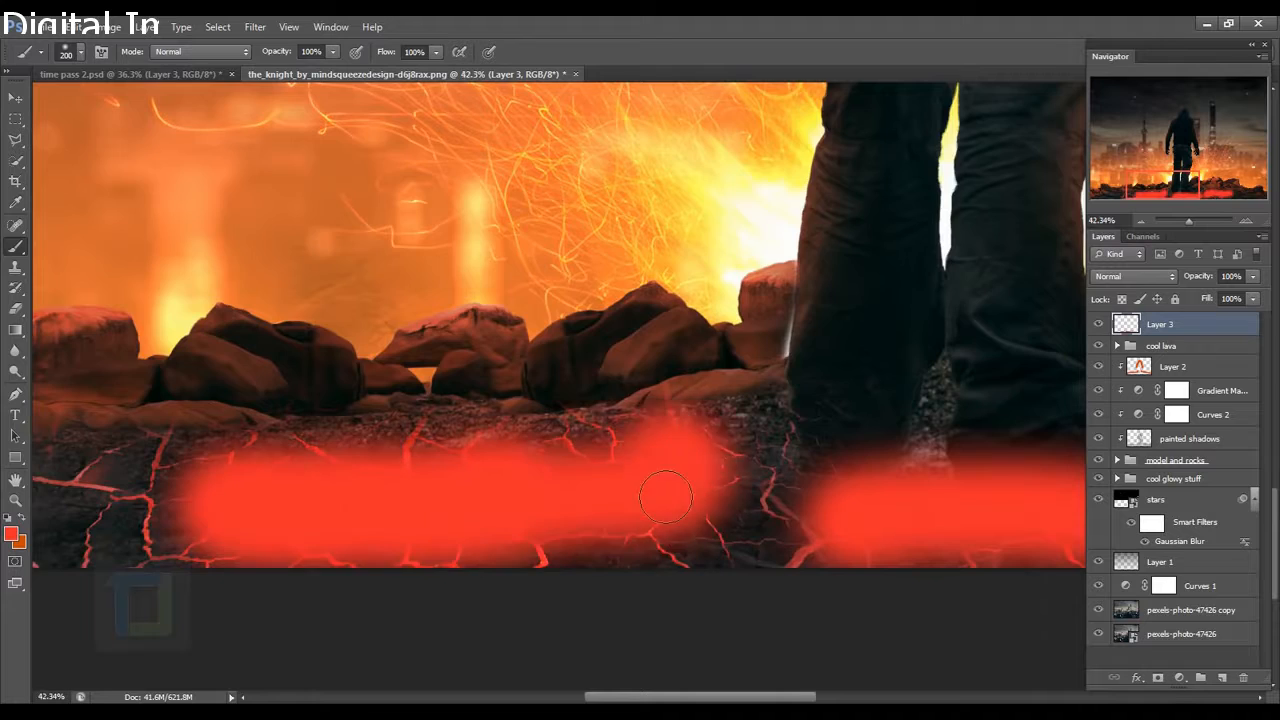
{"action": "scroll", "coordinate": [665, 497], "scroll_direction": "down", "scroll_amount": 3}
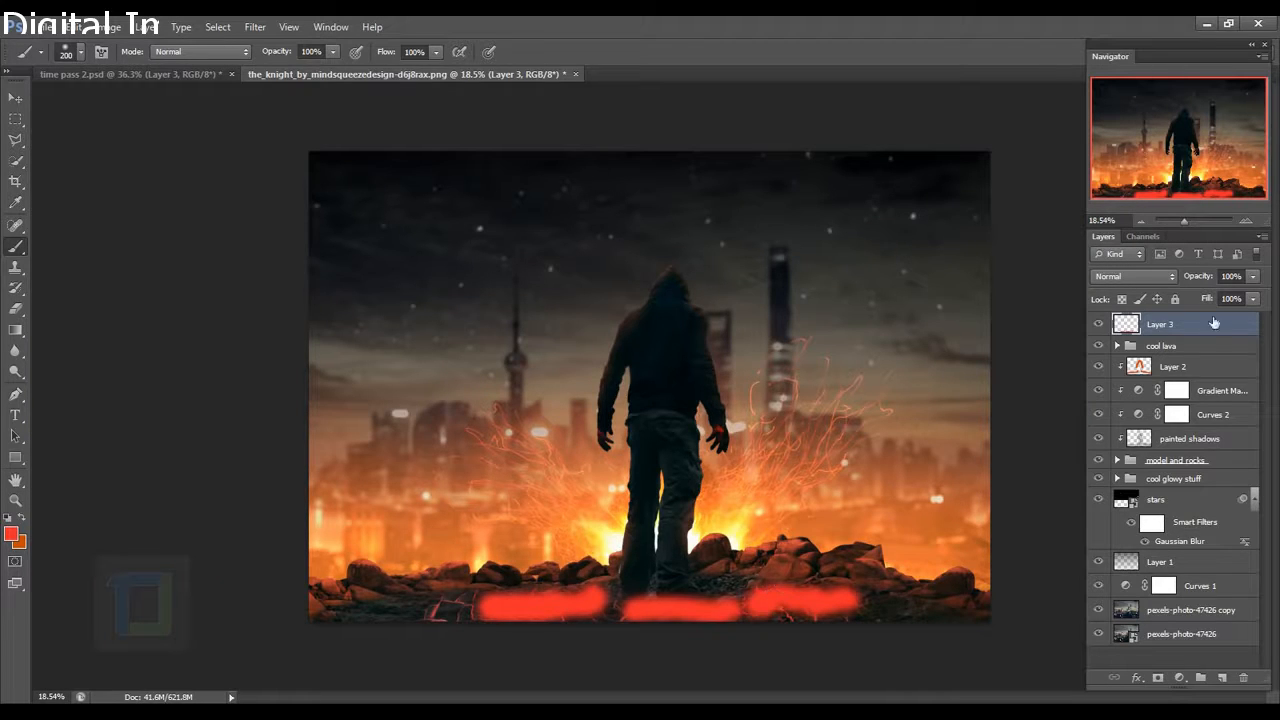
Set the glow layer to Color Dodge blending at 7% opacity.
{"action": "left_click", "coordinate": [1133, 275]}
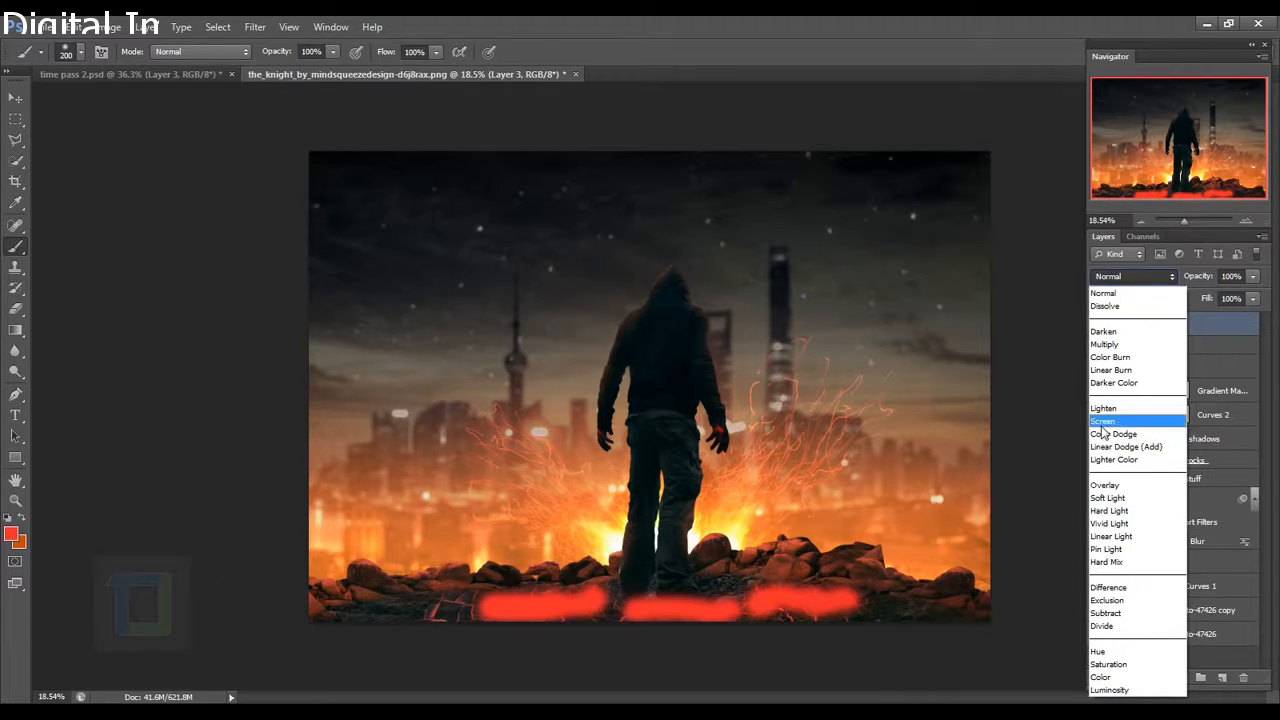
{"action": "left_click", "coordinate": [1101, 436]}
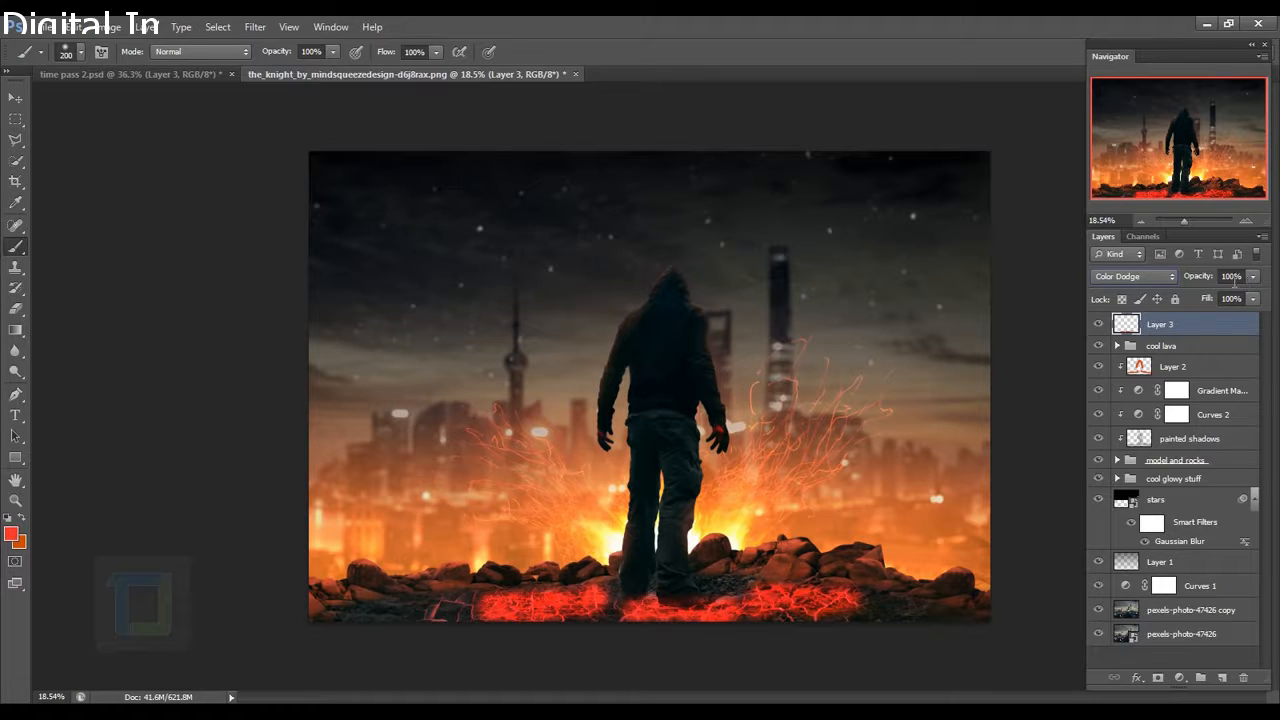
{"action": "left_click_drag", "start_coordinate": [1253, 277], "coordinate": [1172, 300]}
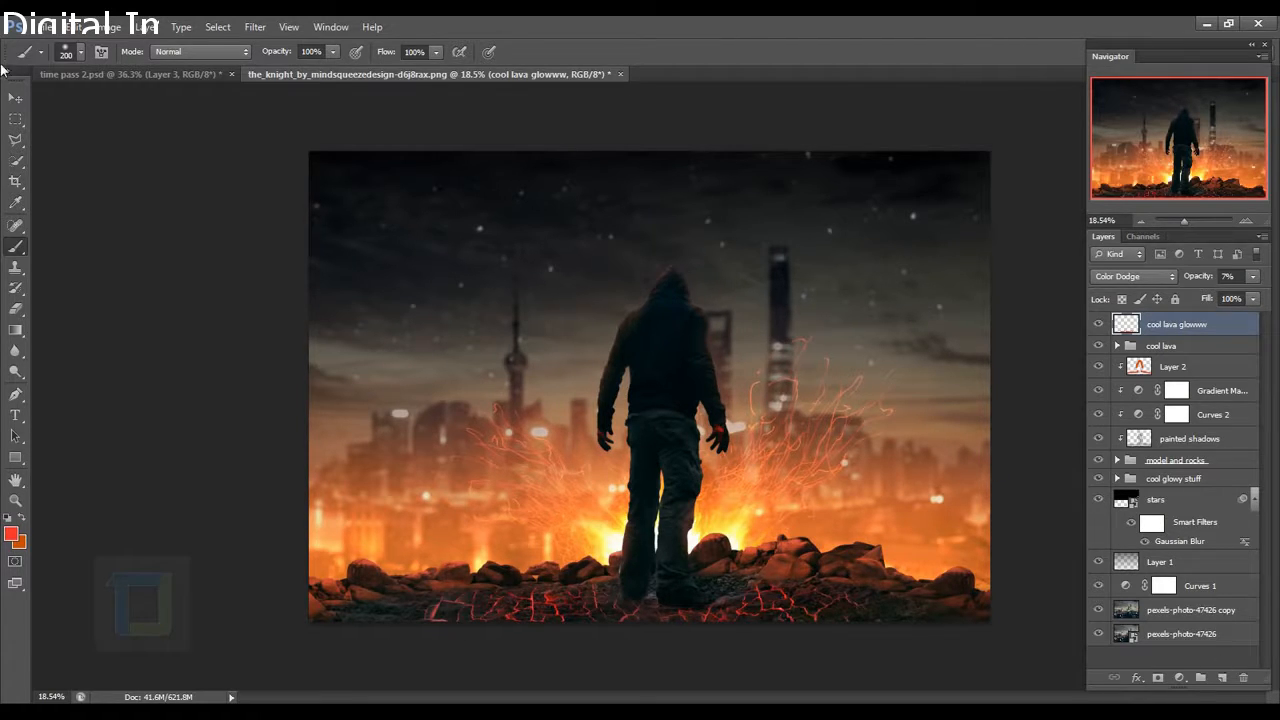
{"action": "left_click", "coordinate": [42, 28]}
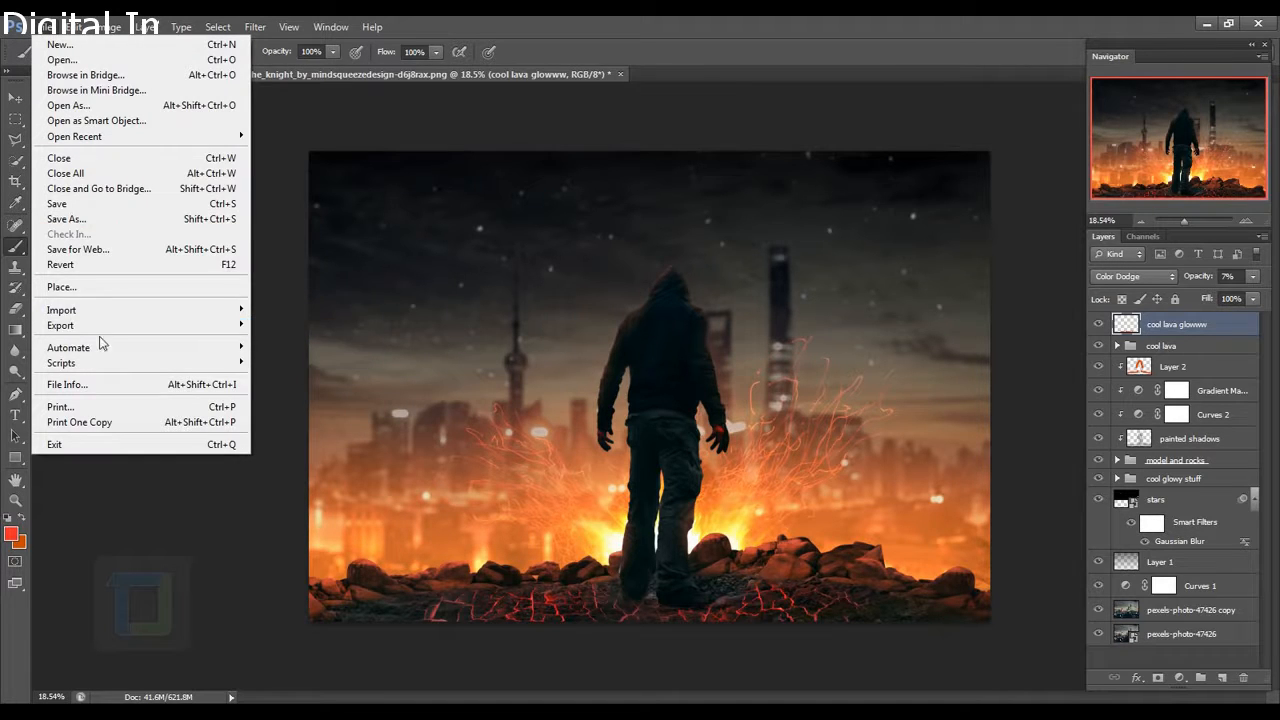
Place the fire_001_by_danf83stock photo into the document as a new layer.
{"action": "left_click", "coordinate": [91, 288]}
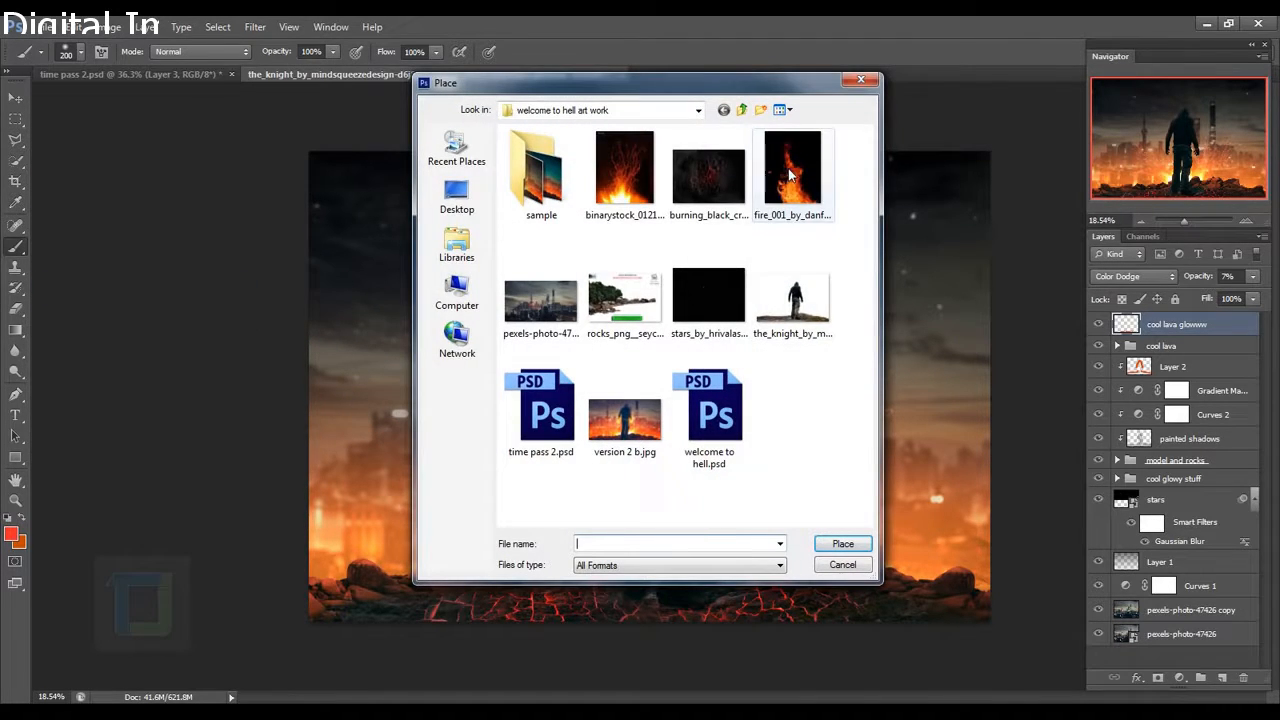
{"action": "left_click", "coordinate": [788, 150]}
{"action": "left_click", "coordinate": [836, 543]}
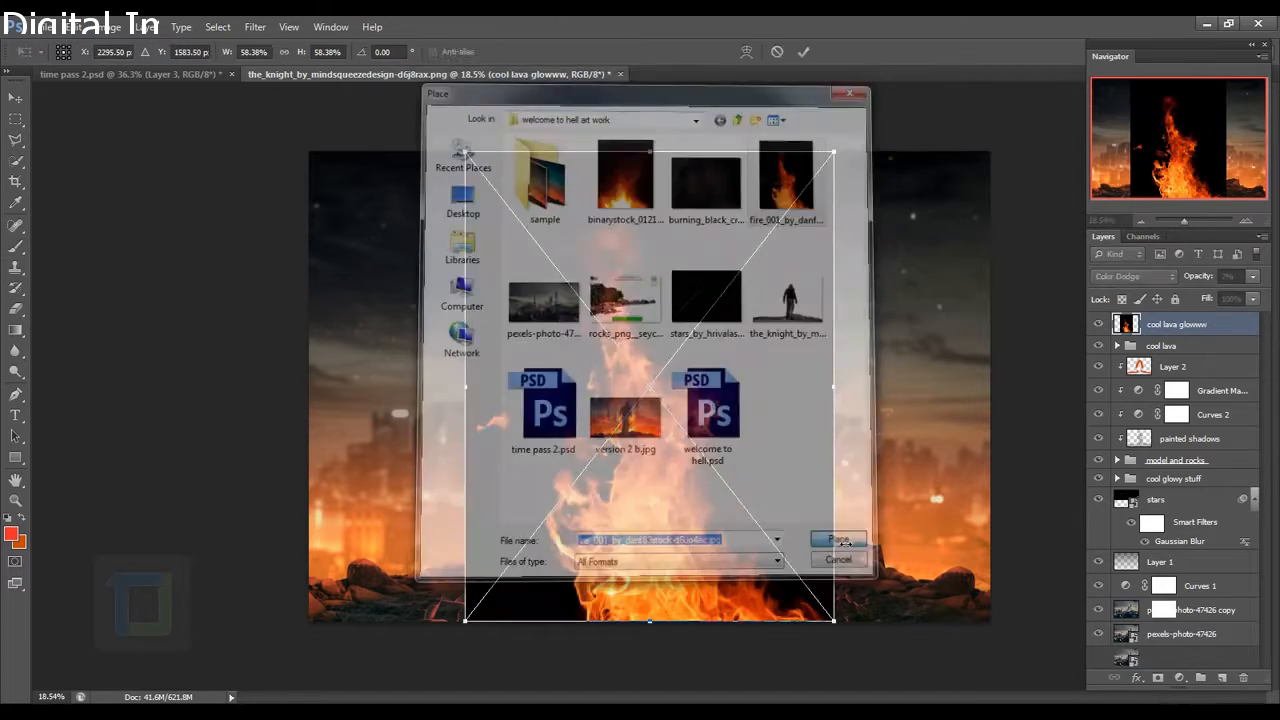
{"action": "left_click", "coordinate": [803, 52]}
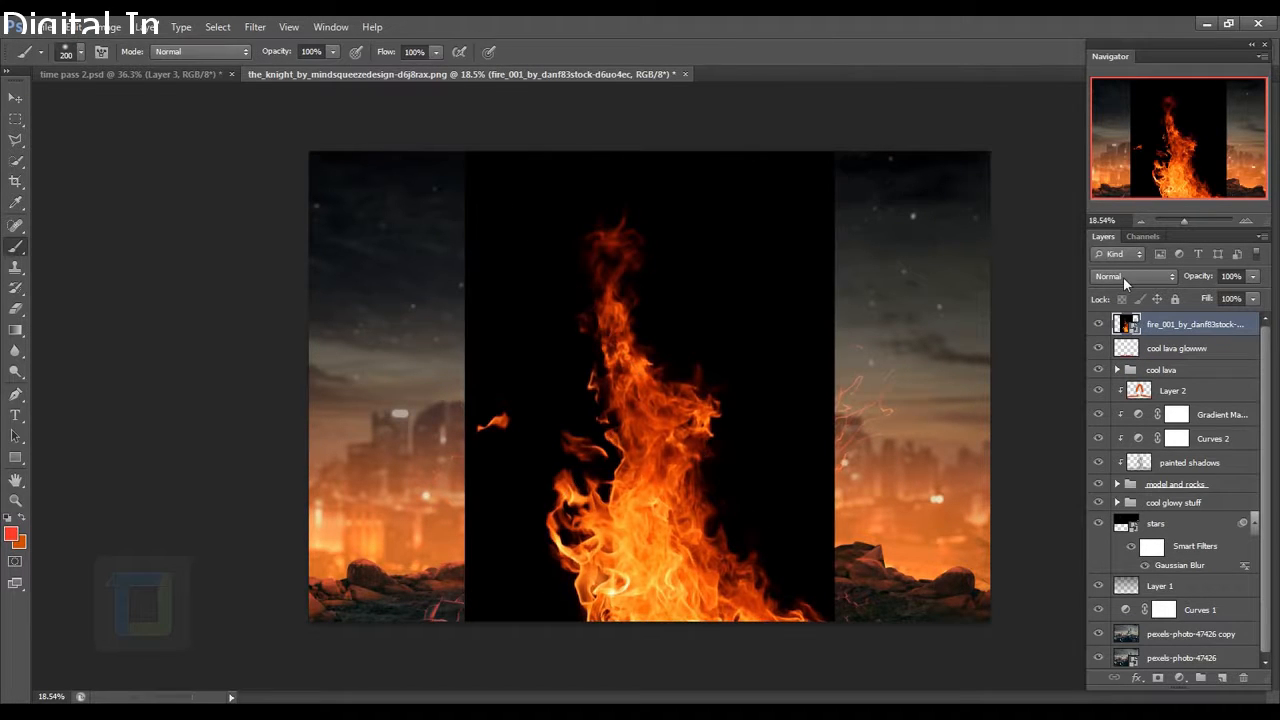
Blend the fire layer with Screen and move it slightly up and left.
{"action": "left_click", "coordinate": [1130, 277]}
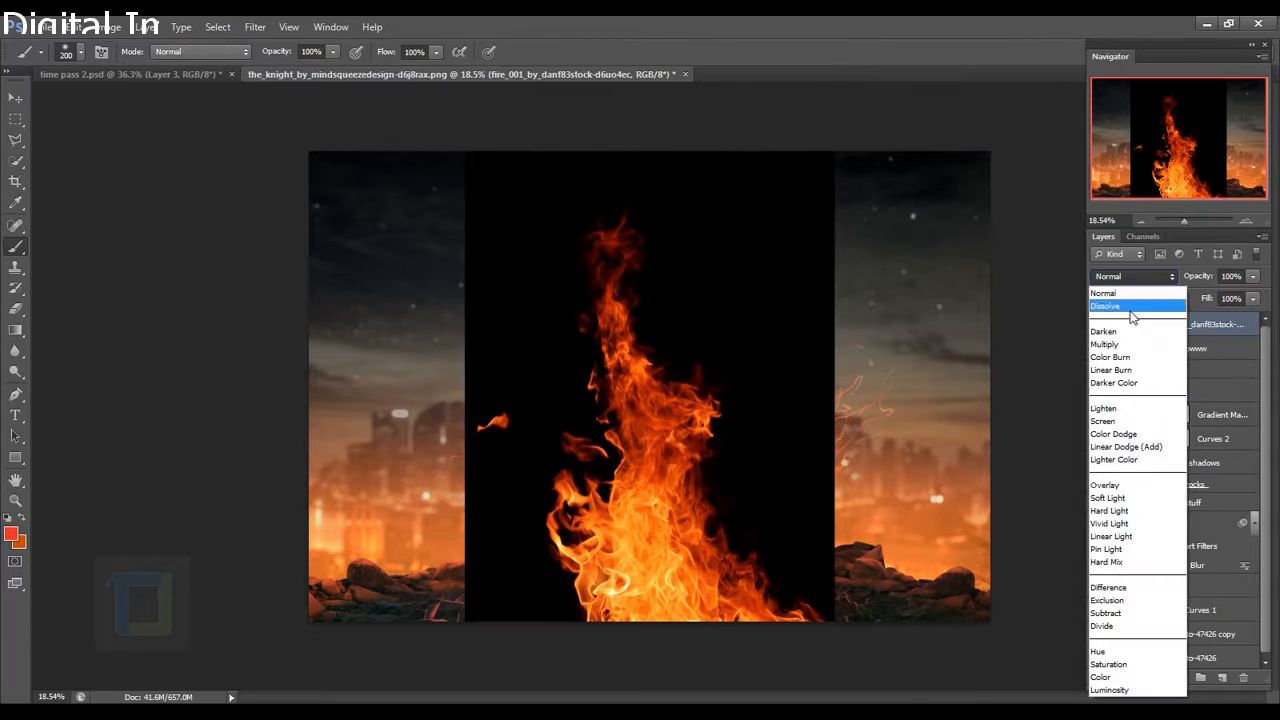
{"action": "left_click", "coordinate": [1137, 423]}
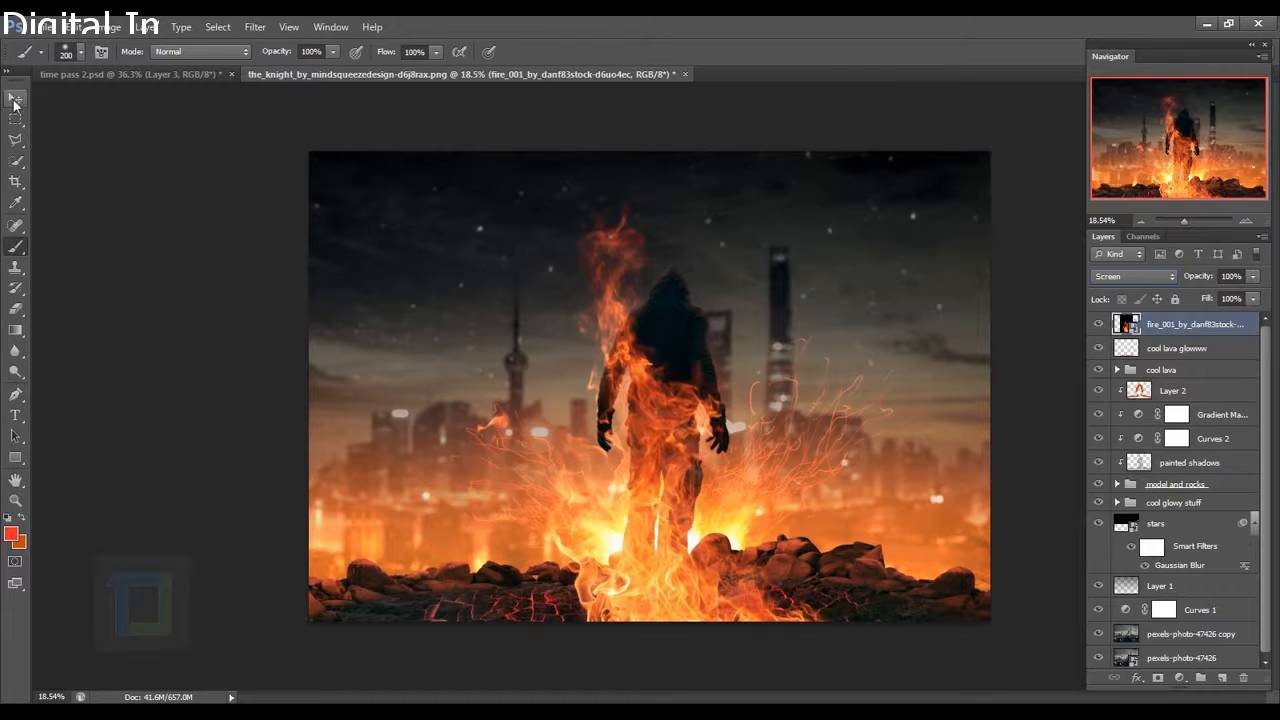
{"action": "key", "text": "v"}
{"action": "left_click_drag", "start_coordinate": [675, 440], "coordinate": [660, 420]}
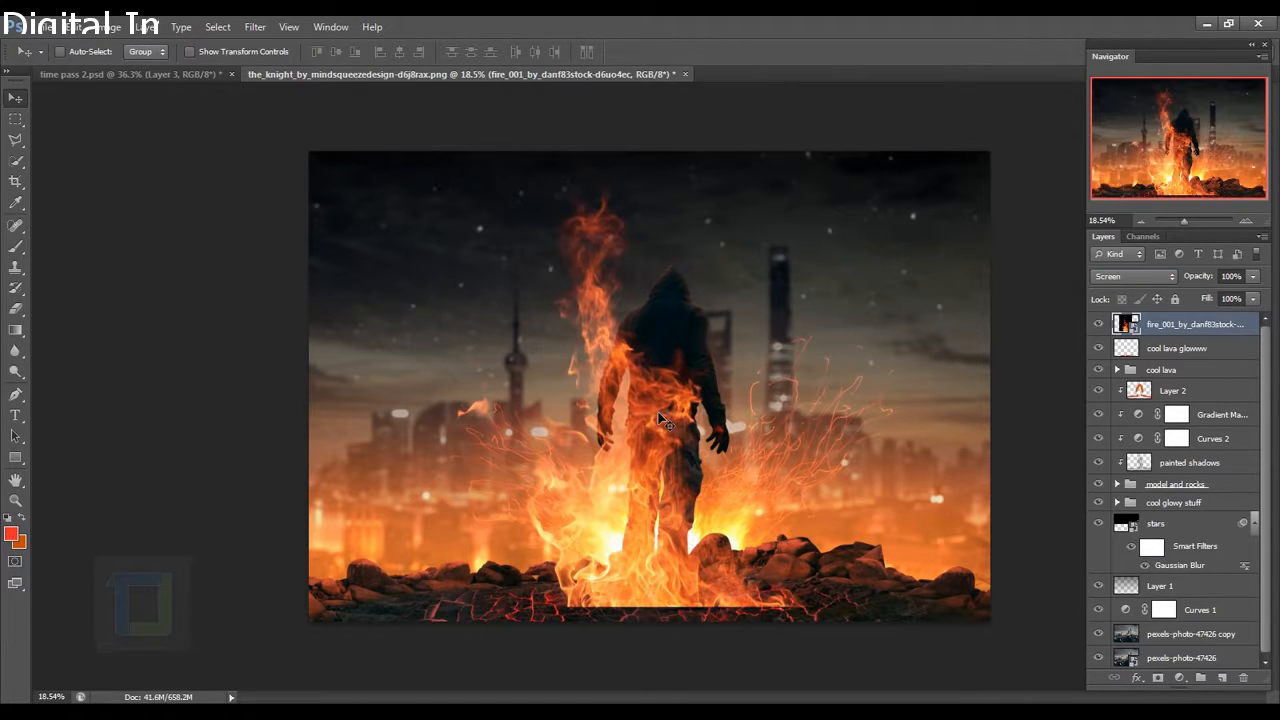
Shrink the fire to about 14% and move it onto the figure's right arm.
{"action": "key", "text": "ctrl+t"}
{"action": "left_click_drag", "start_coordinate": [814, 140], "coordinate": [610, 456]}
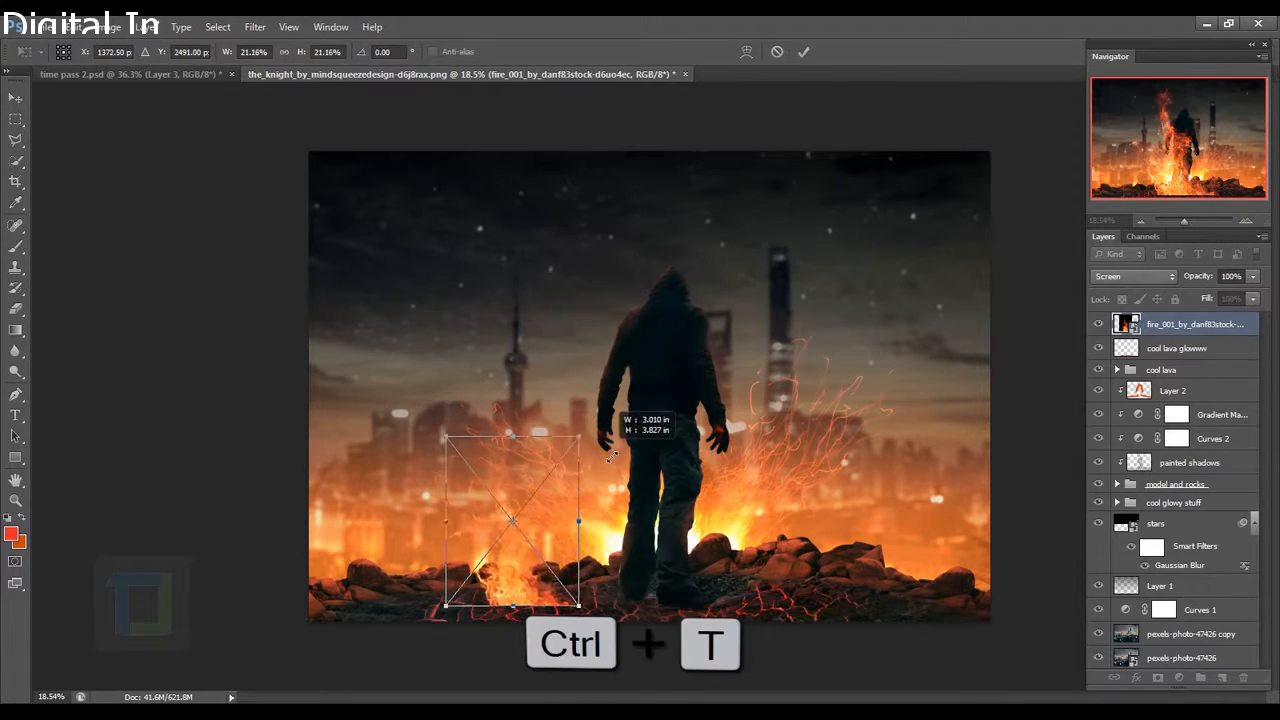
{"action": "left_click_drag", "start_coordinate": [546, 518], "coordinate": [767, 381]}
{"action": "scroll", "coordinate": [767, 381], "scroll_direction": "up", "scroll_amount": 3}
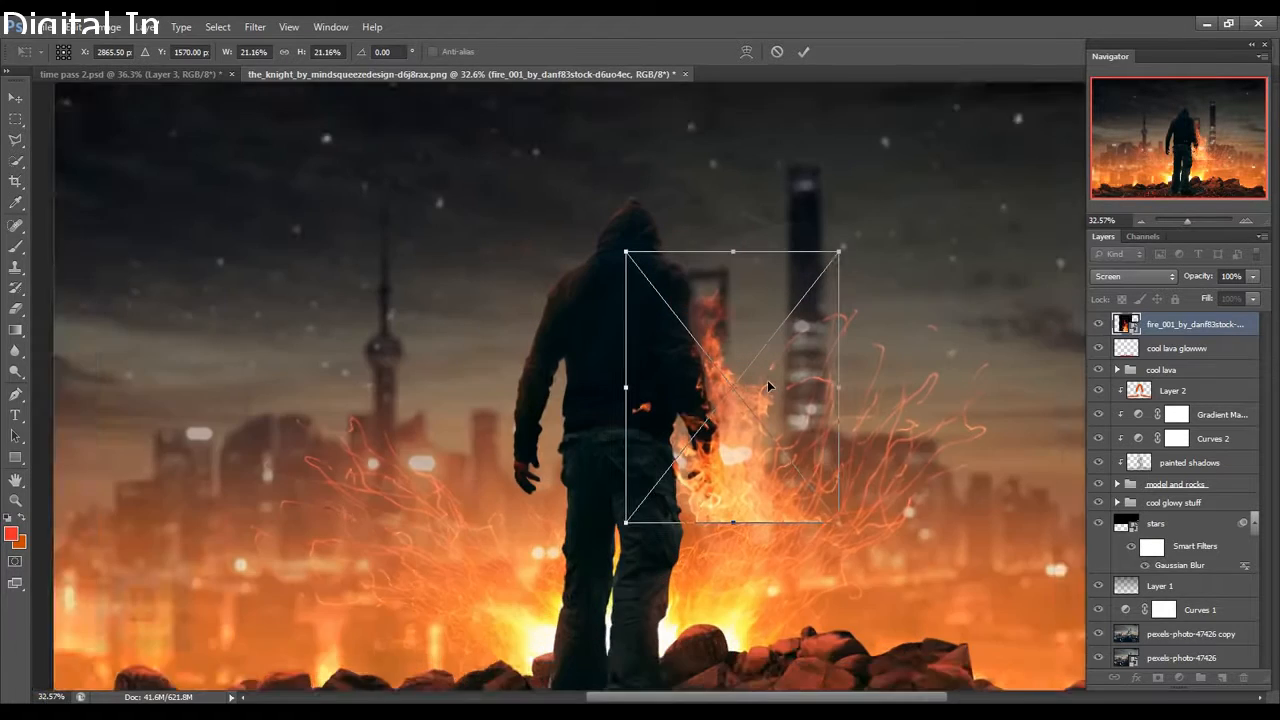
{"action": "scroll", "coordinate": [767, 380], "scroll_direction": "up", "scroll_amount": 2}
{"action": "left_click_drag", "start_coordinate": [893, 180], "coordinate": [775, 313]}
{"action": "left_click_drag", "start_coordinate": [735, 432], "coordinate": [763, 411]}
Rotate the fire 12° clockwise, fine-tune its size and position on the hand, and commit.
{"action": "left_click_drag", "start_coordinate": [874, 260], "coordinate": [905, 300]}
{"action": "left_click_drag", "start_coordinate": [740, 458], "coordinate": [754, 456]}
{"action": "mouse_move", "coordinate": [842, 317]}
{"action": "left_mouse_down"}
{"action": "mouse_move", "coordinate": [864, 297]}
{"action": "mouse_move", "coordinate": [856, 305]}
{"action": "left_mouse_up"}
{"action": "left_click_drag", "start_coordinate": [799, 403], "coordinate": [792, 402]}
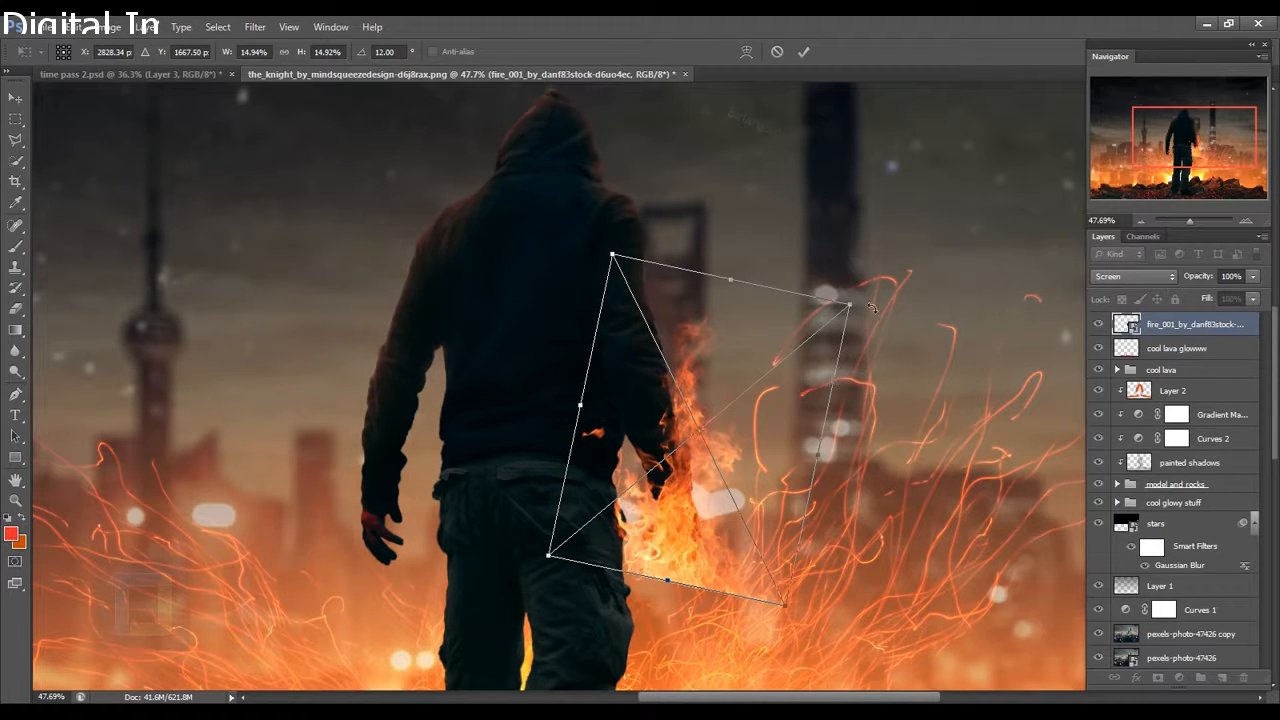
{"action": "left_click_drag", "start_coordinate": [851, 305], "coordinate": [846, 320]}
{"action": "left_click_drag", "start_coordinate": [768, 431], "coordinate": [773, 427]}
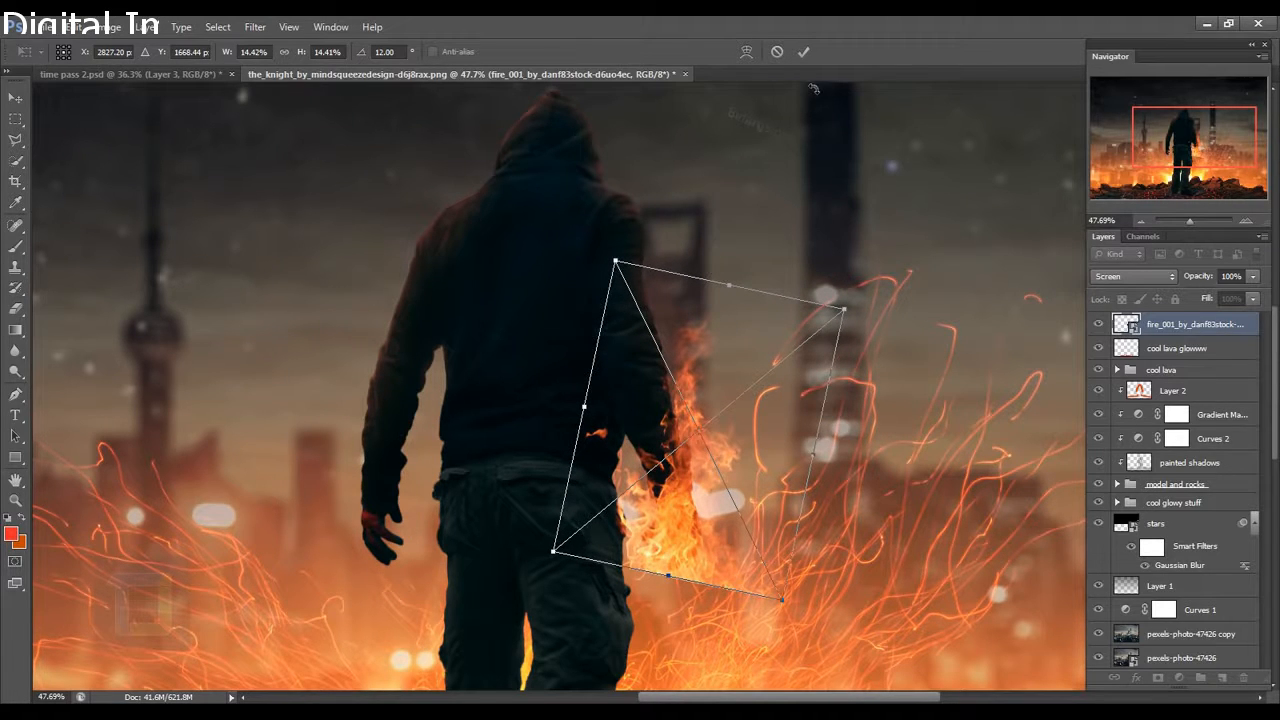
{"action": "left_click", "coordinate": [801, 55]}
{"action": "scroll", "coordinate": [833, 507], "scroll_direction": "down", "scroll_amount": 3}
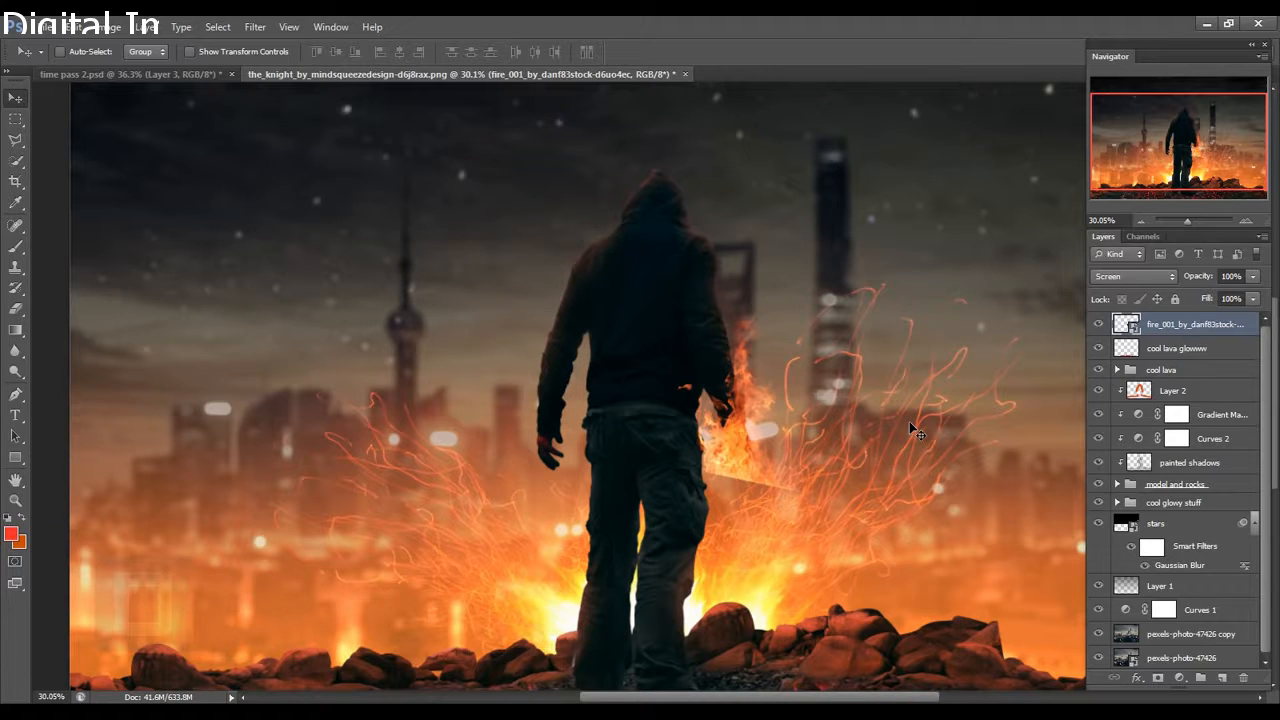
Add a layer mask to the fire and load the man's outline from Layer 0 as a selection.
{"action": "left_click", "coordinate": [1158, 678]}
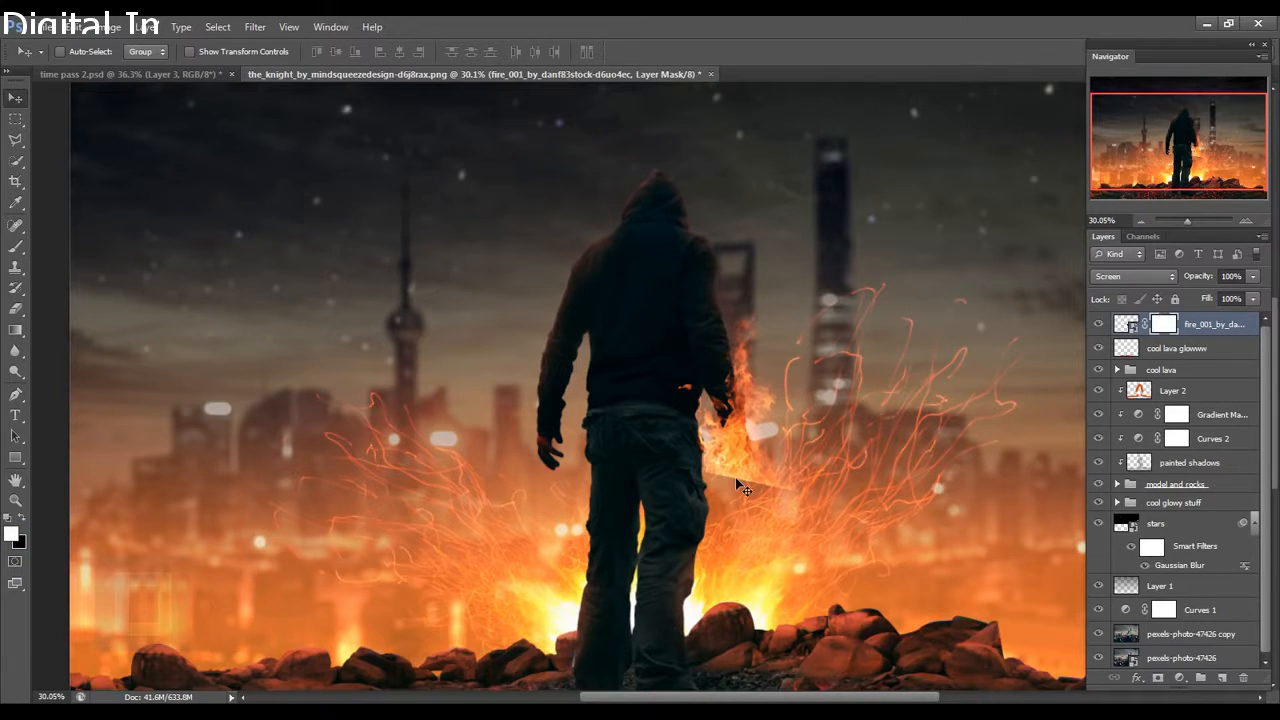
{"action": "scroll", "coordinate": [744, 489], "scroll_direction": "up", "scroll_amount": 3}
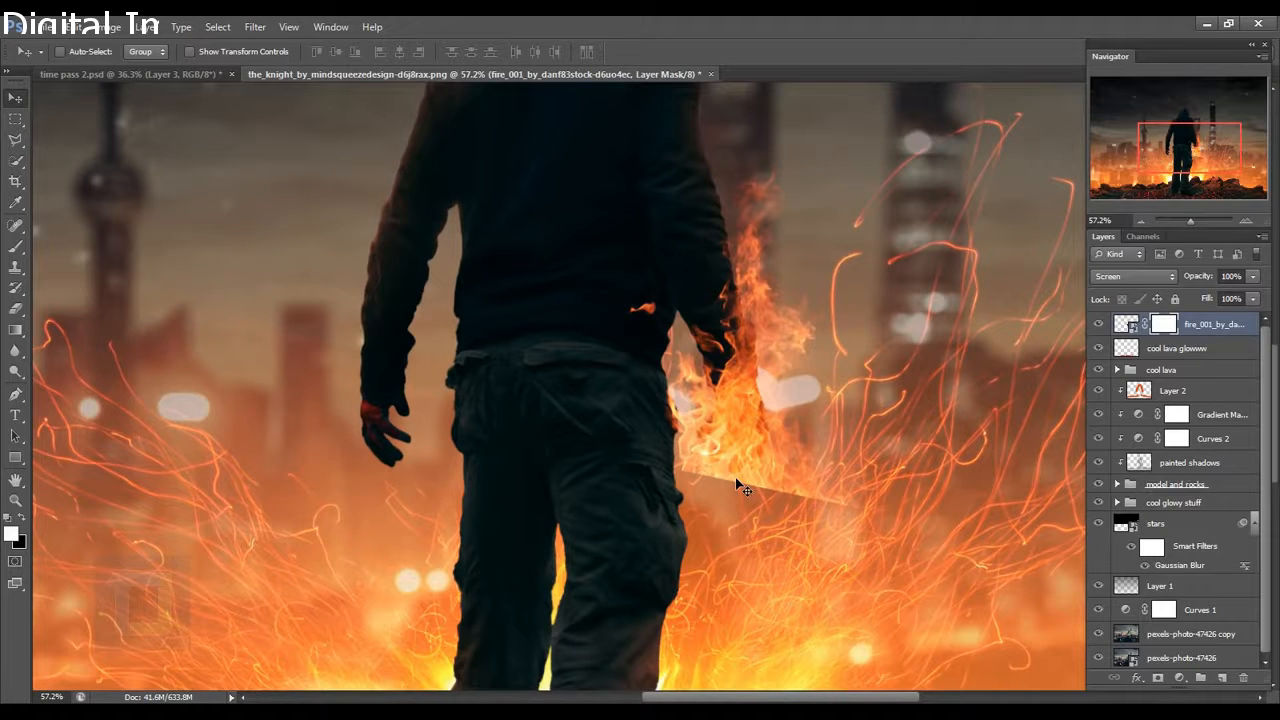
{"action": "scroll", "coordinate": [745, 476], "scroll_direction": "down", "scroll_amount": 3}
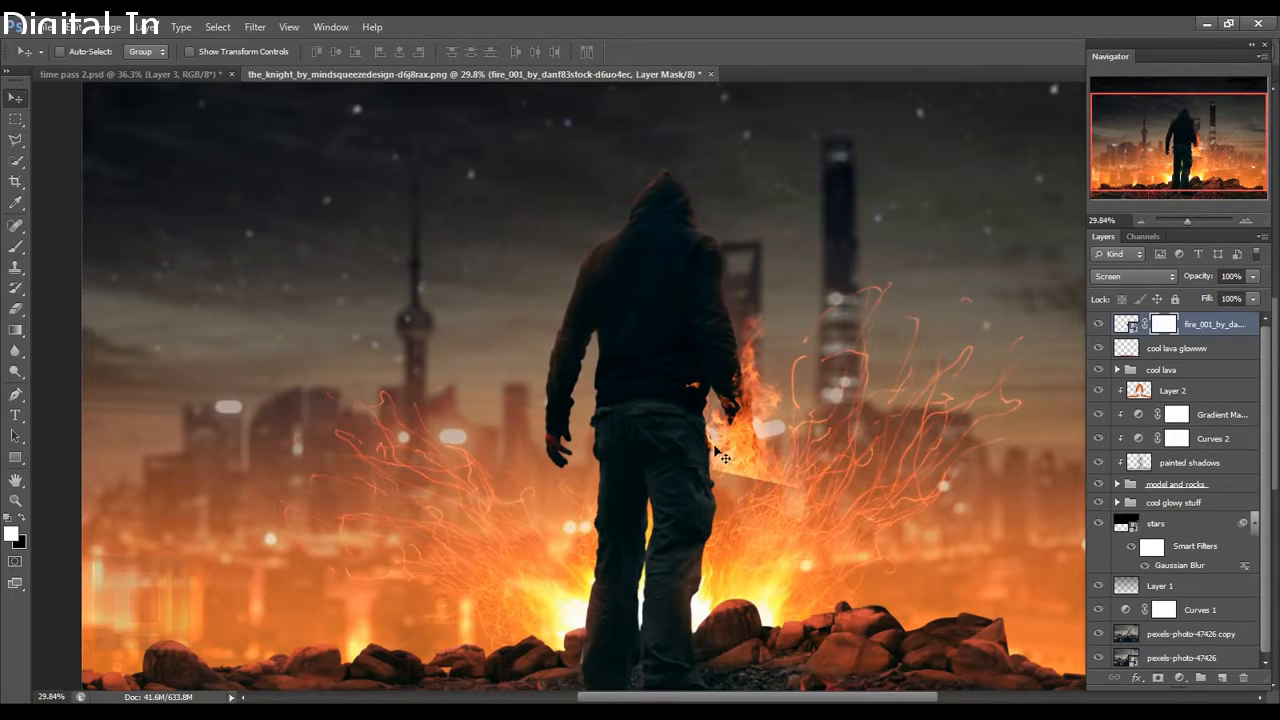
{"action": "scroll", "coordinate": [783, 414], "scroll_direction": "down", "scroll_amount": 2}
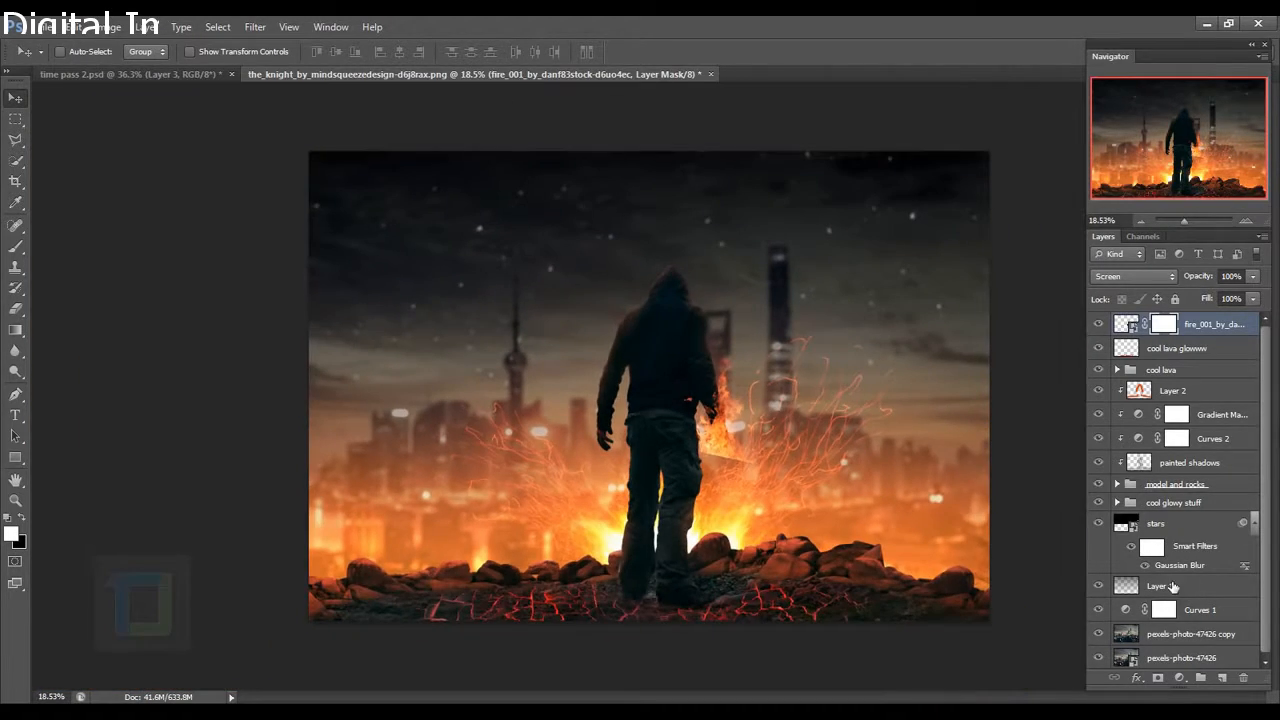
{"action": "scroll", "coordinate": [1173, 587], "scroll_direction": "down", "scroll_amount": 1}
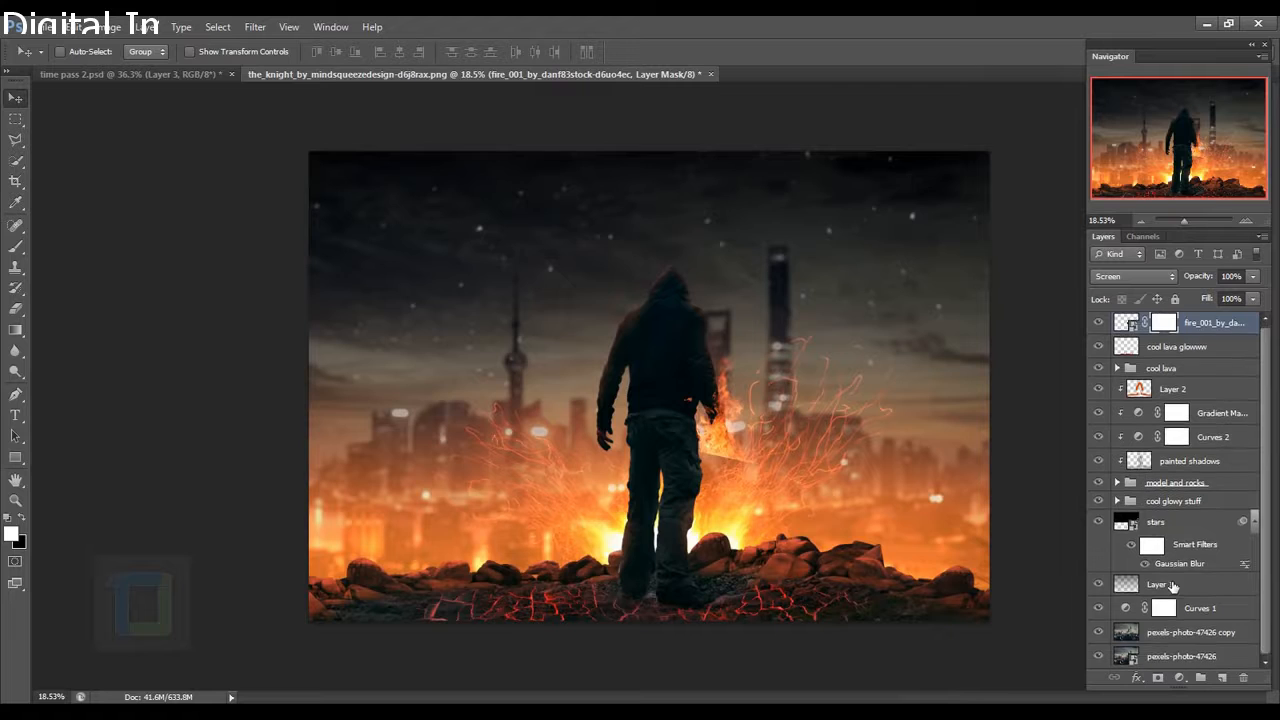
{"action": "left_click", "coordinate": [1120, 483]}
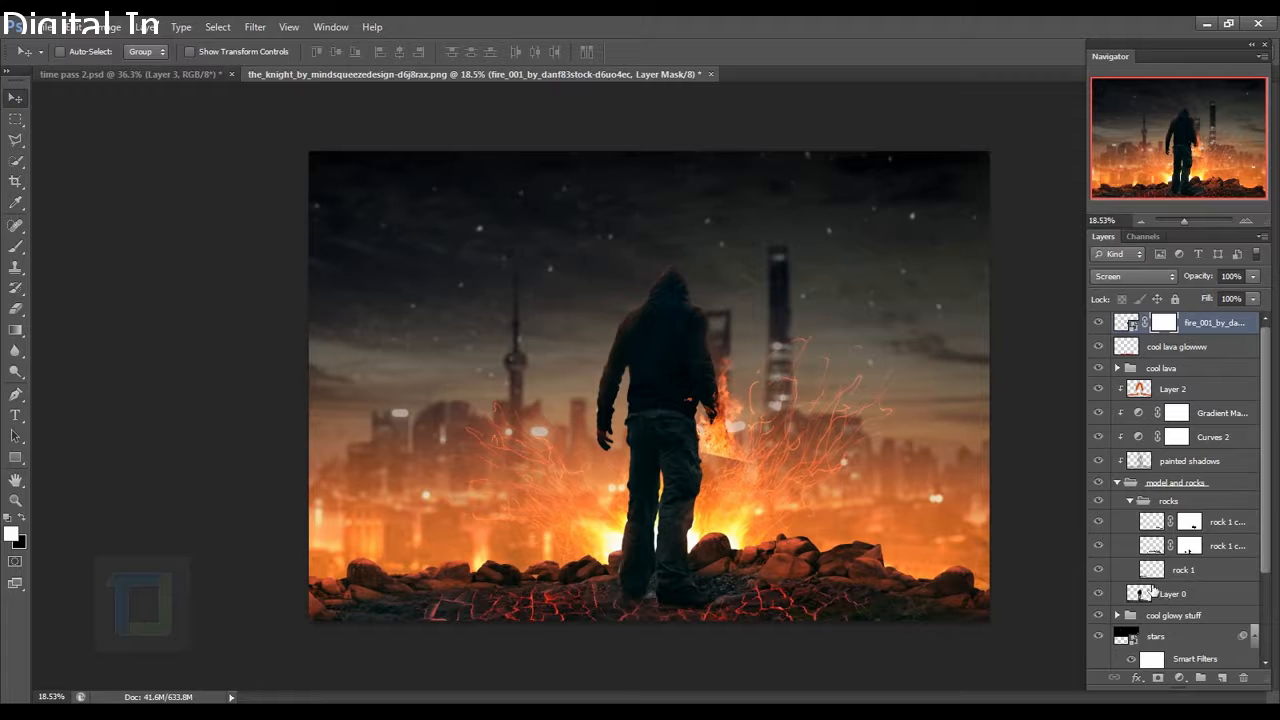
{"action": "key", "text": "ctrl"}
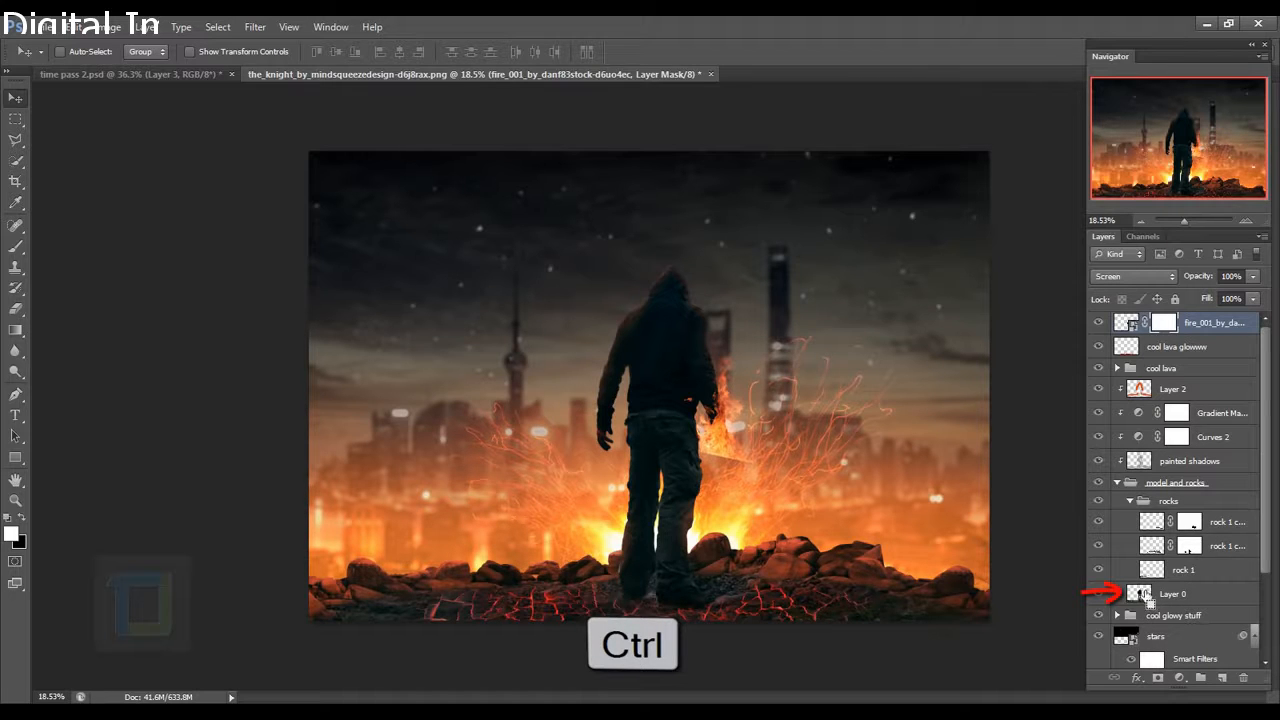
{"action": "left_click", "coordinate": [1145, 594], "text": "ctrl"}
{"action": "scroll", "coordinate": [734, 423], "scroll_direction": "up", "scroll_amount": 3}
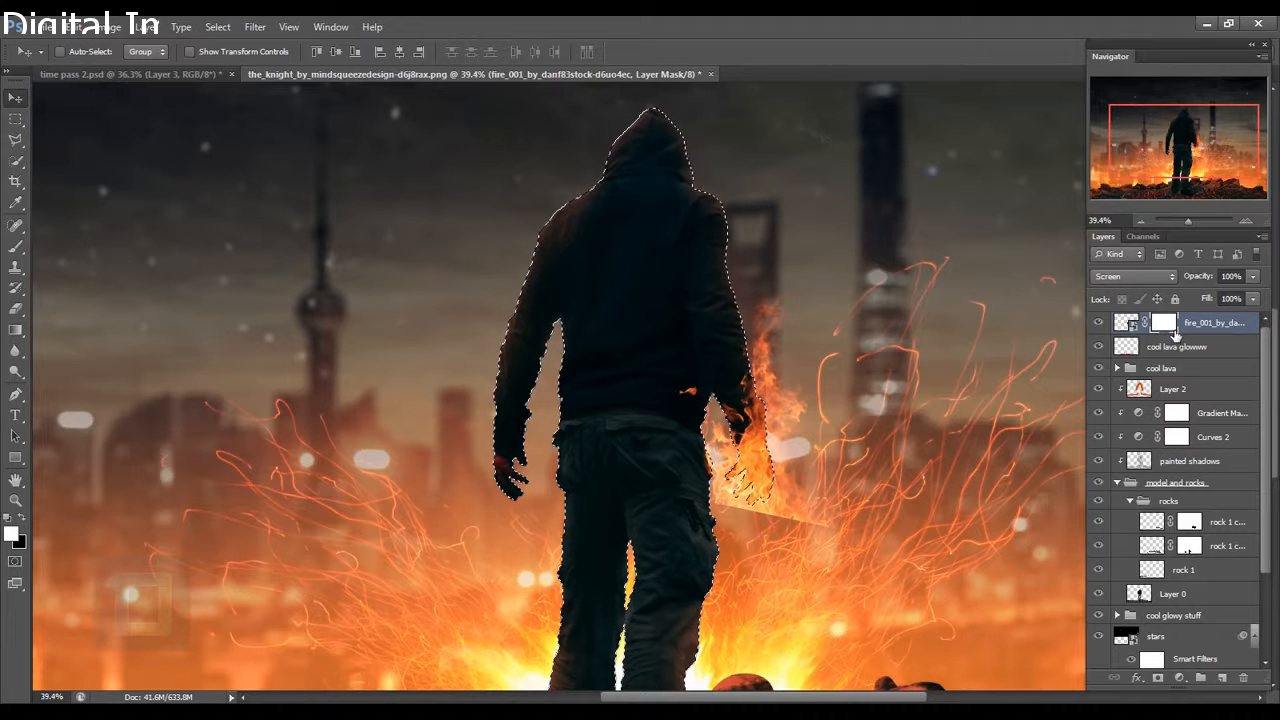
{"action": "left_click", "coordinate": [1101, 323]}
{"action": "left_click", "coordinate": [1100, 323]}
Invert the selection, paint black on the mask to hide fire outside the hand, then deselect.
{"action": "left_click", "coordinate": [218, 27]}
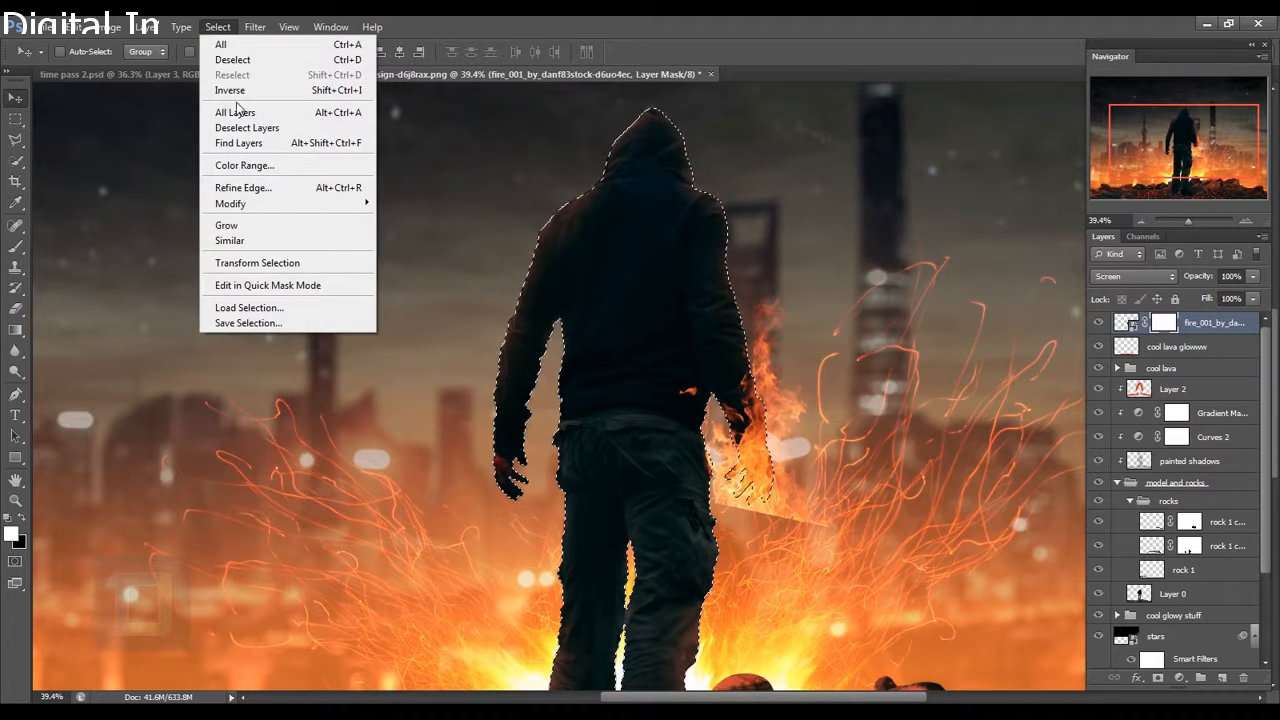
{"action": "left_click", "coordinate": [238, 96]}
{"action": "scroll", "coordinate": [723, 391], "scroll_direction": "down", "scroll_amount": 4}
{"action": "scroll", "coordinate": [723, 391], "scroll_direction": "up", "scroll_amount": 1}
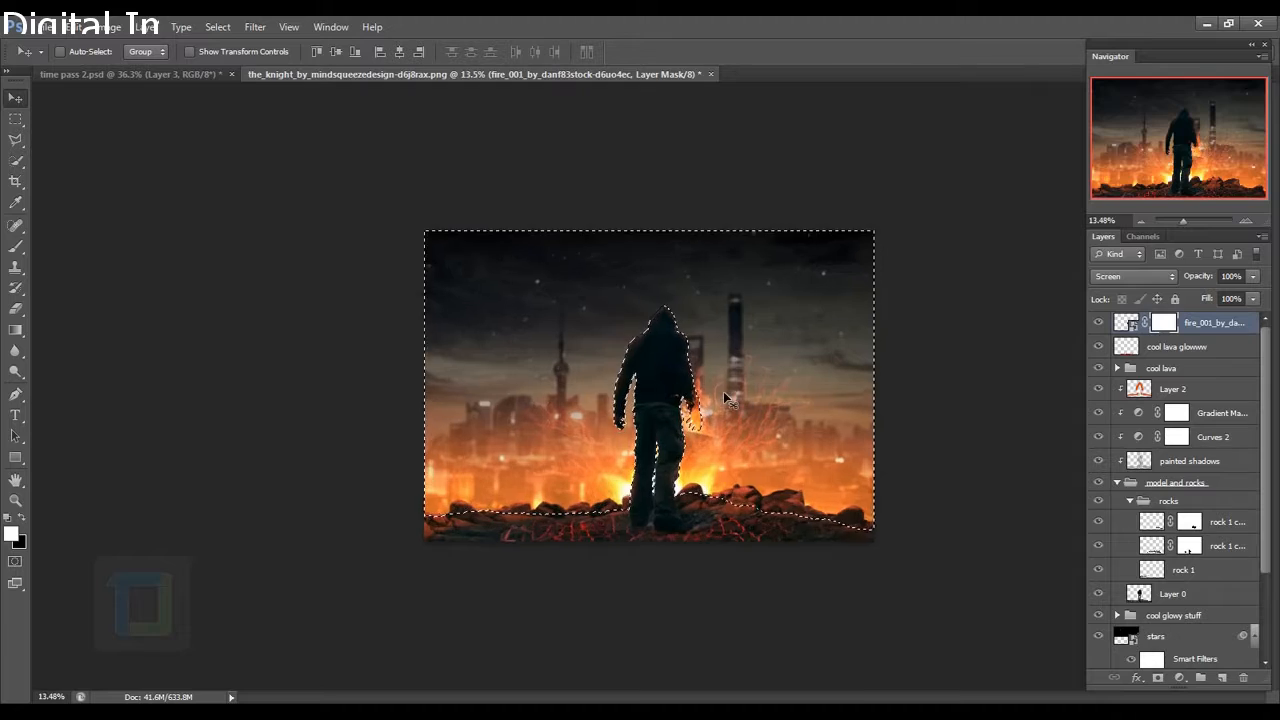
{"action": "scroll", "coordinate": [871, 471], "scroll_direction": "up", "scroll_amount": 5}
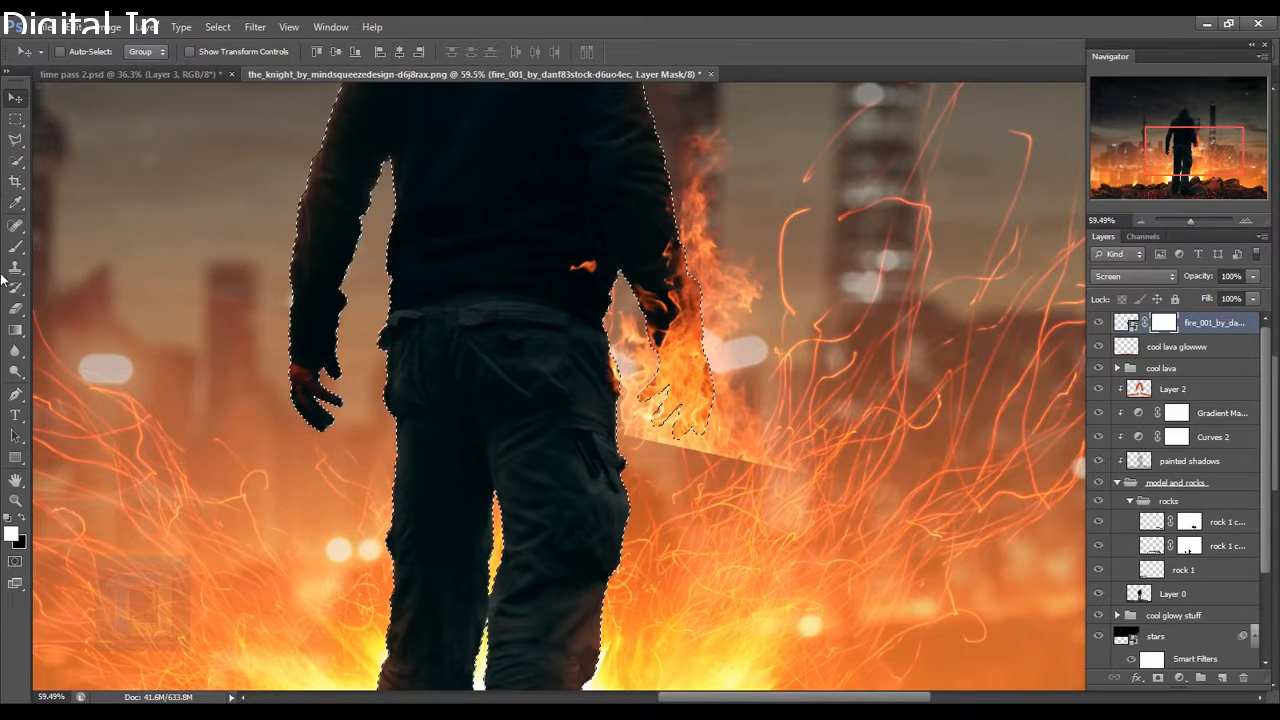
{"action": "left_click", "coordinate": [15, 246]}
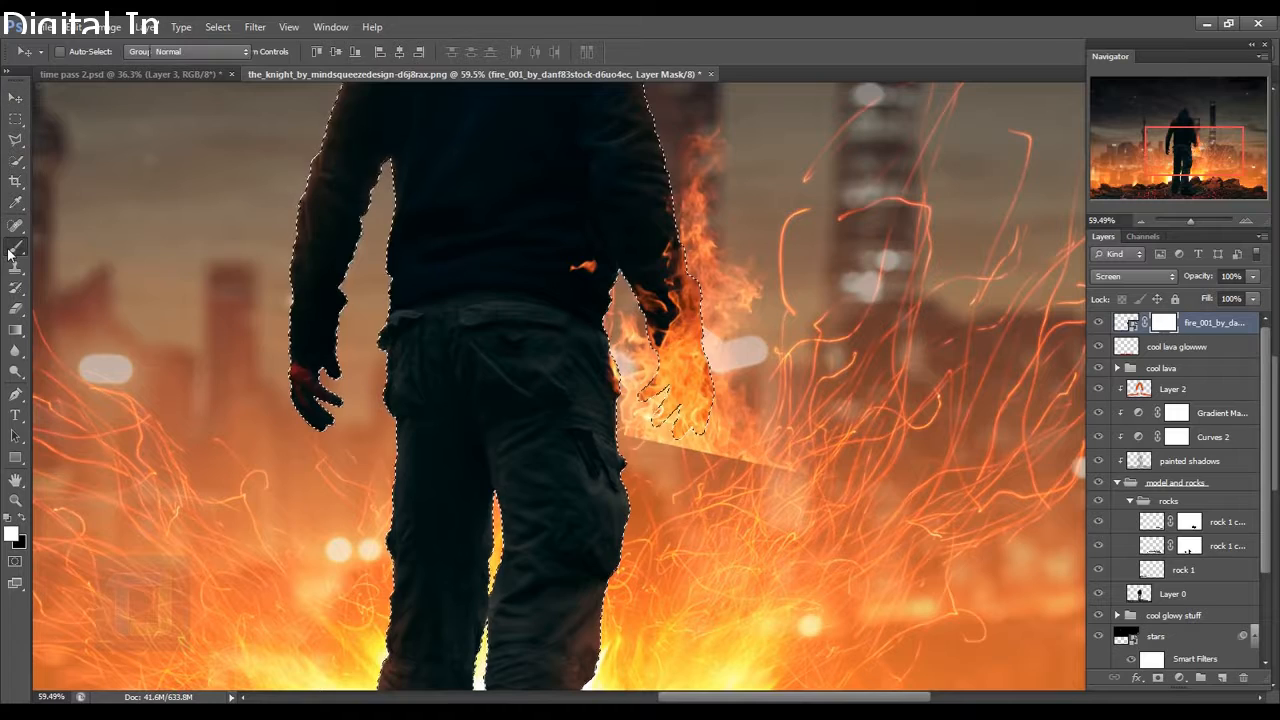
{"action": "left_click", "coordinate": [23, 518]}
{"action": "mouse_move", "coordinate": [622, 480]}
{"action": "left_mouse_down"}
{"action": "mouse_move", "coordinate": [750, 504]}
{"action": "mouse_move", "coordinate": [690, 485]}
{"action": "mouse_move", "coordinate": [752, 474]}
{"action": "mouse_move", "coordinate": [794, 494]}
{"action": "mouse_move", "coordinate": [777, 511]}
{"action": "mouse_move", "coordinate": [658, 492]}
{"action": "mouse_move", "coordinate": [650, 453]}
{"action": "mouse_move", "coordinate": [682, 468]}
{"action": "mouse_move", "coordinate": [616, 458]}
{"action": "mouse_move", "coordinate": [620, 415]}
{"action": "mouse_move", "coordinate": [588, 428]}
{"action": "left_mouse_up"}
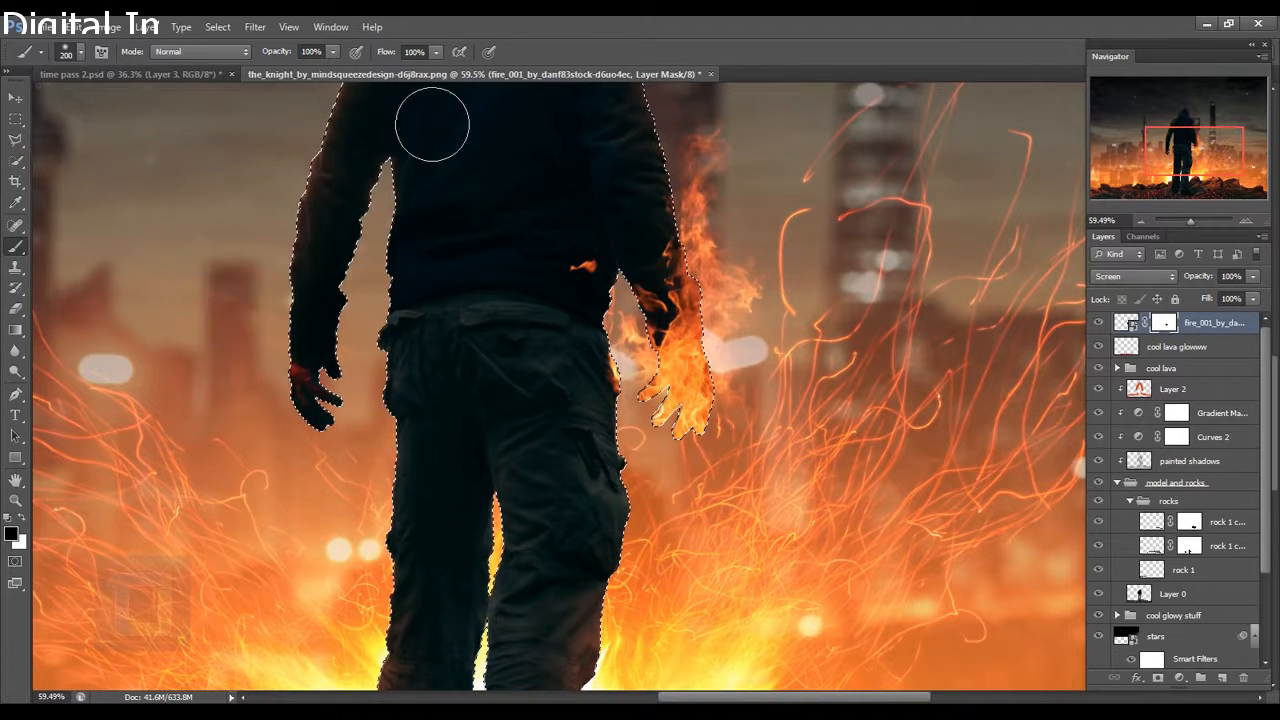
{"action": "left_click", "coordinate": [217, 27]}
{"action": "left_click", "coordinate": [233, 60]}
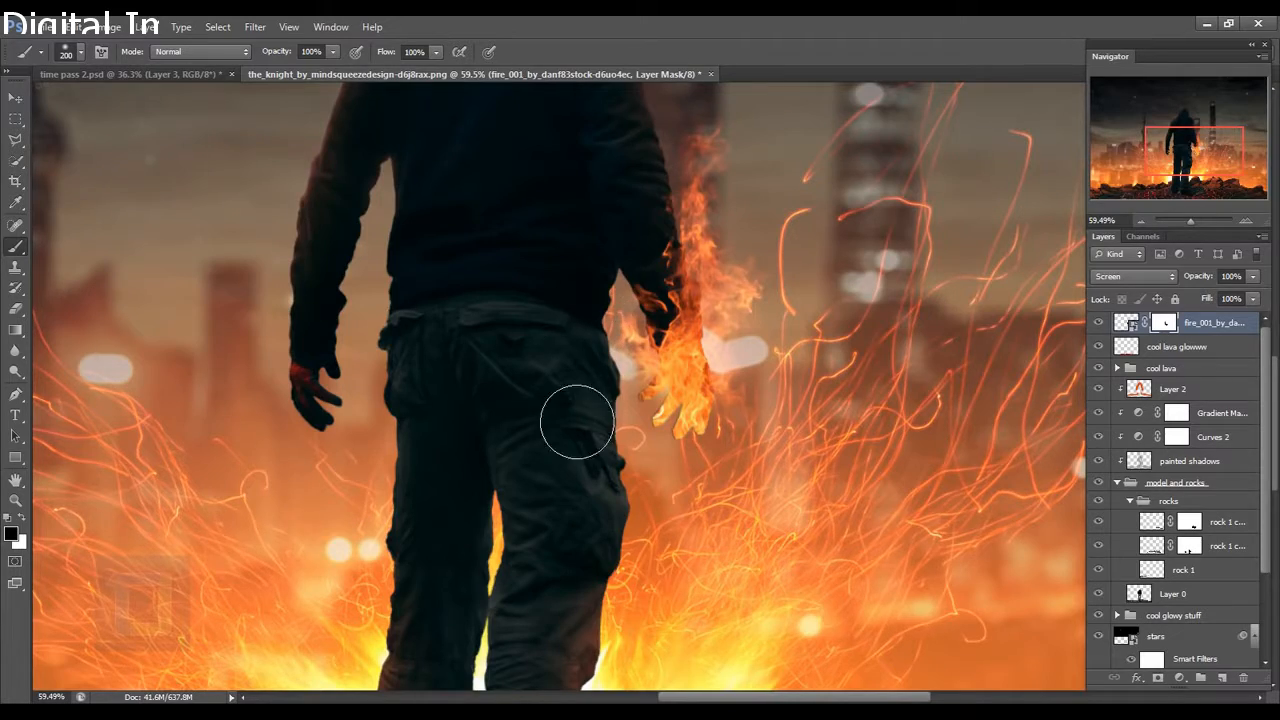
Feather the fire mask edge to 1 px and fit the whole image on screen.
{"action": "scroll", "coordinate": [577, 422], "scroll_direction": "down", "scroll_amount": 10}
{"action": "scroll", "coordinate": [848, 520], "scroll_direction": "up", "scroll_amount": 4}
{"action": "scroll", "coordinate": [852, 514], "scroll_direction": "down", "scroll_amount": 3}
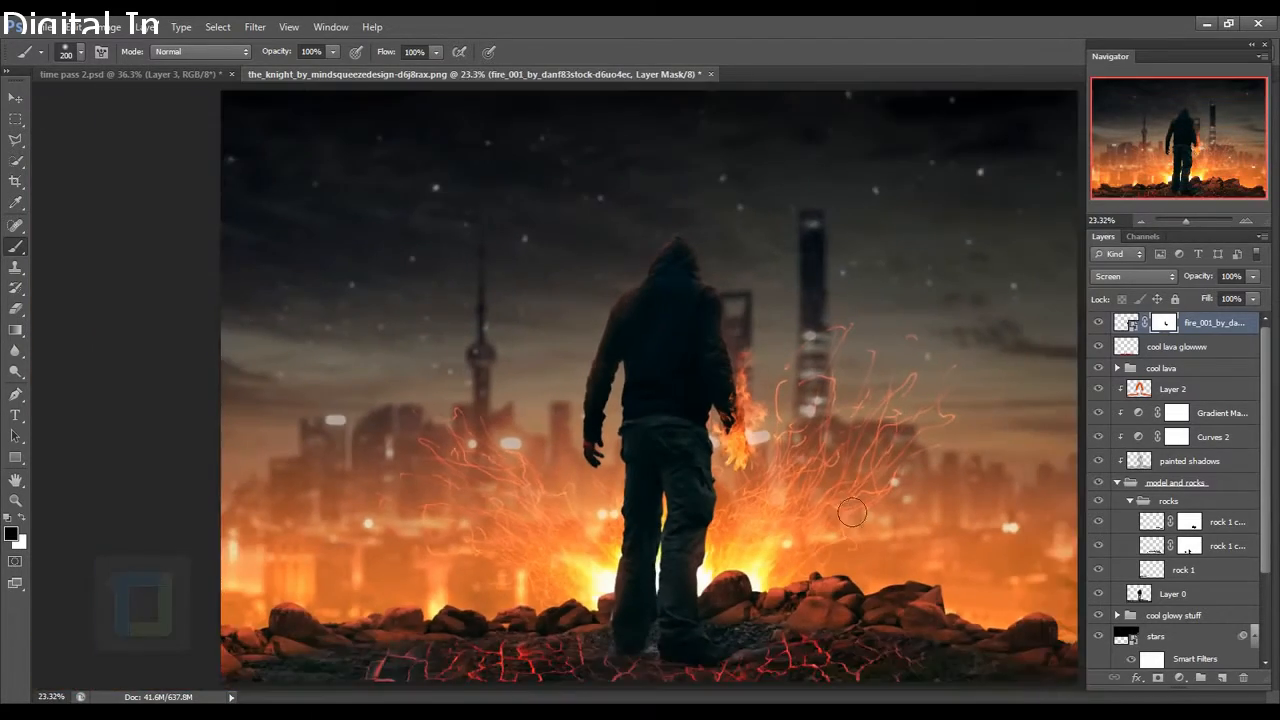
{"action": "scroll", "coordinate": [852, 514], "scroll_direction": "up", "scroll_amount": 16}
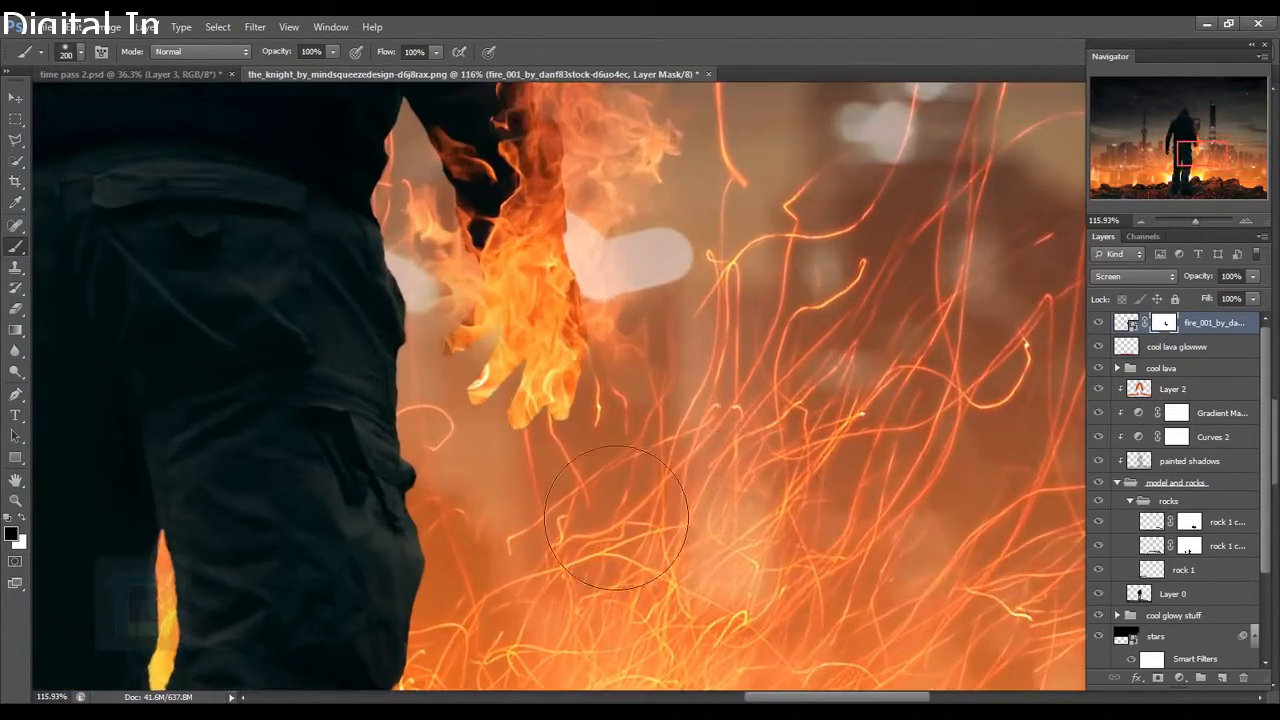
{"action": "scroll", "coordinate": [608, 512], "scroll_direction": "up", "scroll_amount": 5}
{"action": "scroll", "coordinate": [580, 480], "scroll_direction": "down", "scroll_amount": 4}
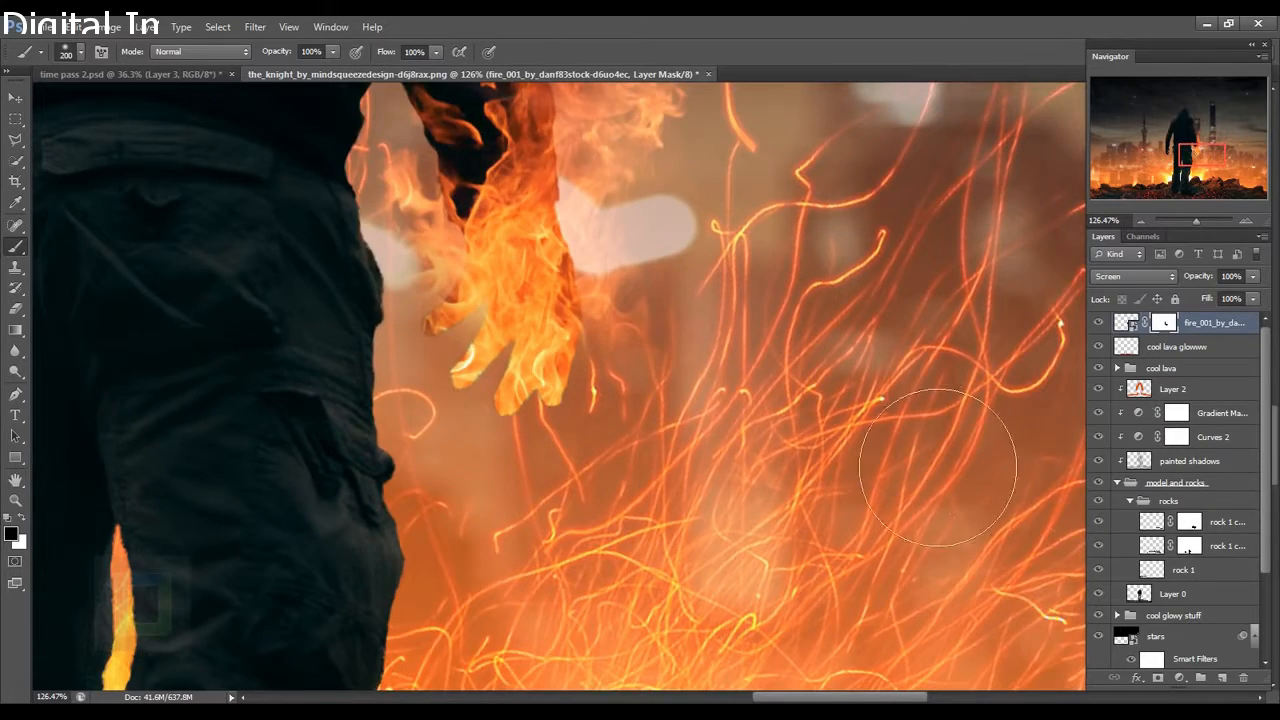
{"action": "scroll", "coordinate": [850, 375], "scroll_direction": "down", "scroll_amount": 5}
{"action": "double_click", "coordinate": [1170, 323]}
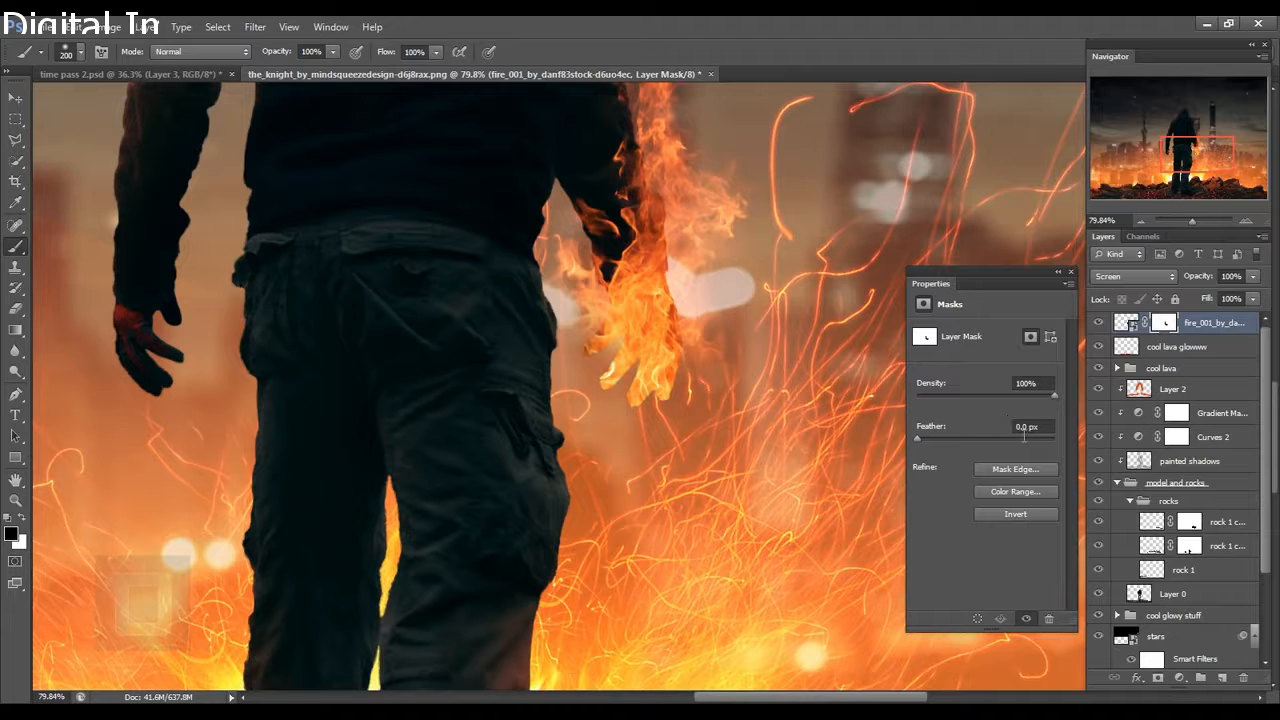
{"action": "left_click_drag", "start_coordinate": [917, 437], "coordinate": [922, 438]}
{"action": "left_click", "coordinate": [1023, 428]}
{"action": "type", "text": "2"}
{"action": "key", "text": "BackSpace"}
{"action": "type", "text": "1"}
{"action": "key", "text": "Return"}
{"action": "left_click", "coordinate": [1071, 272]}
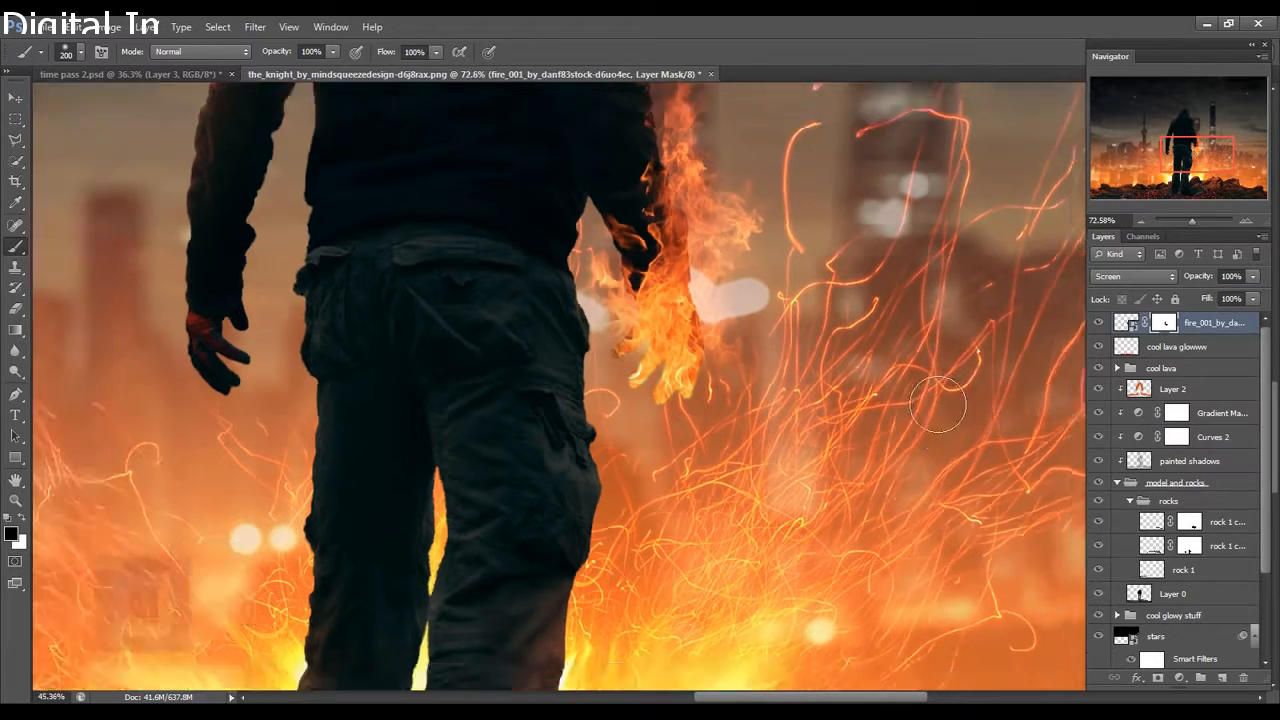
{"action": "key", "text": "ctrl+0"}
{"action": "scroll", "coordinate": [913, 380], "scroll_direction": "down", "scroll_amount": 3}
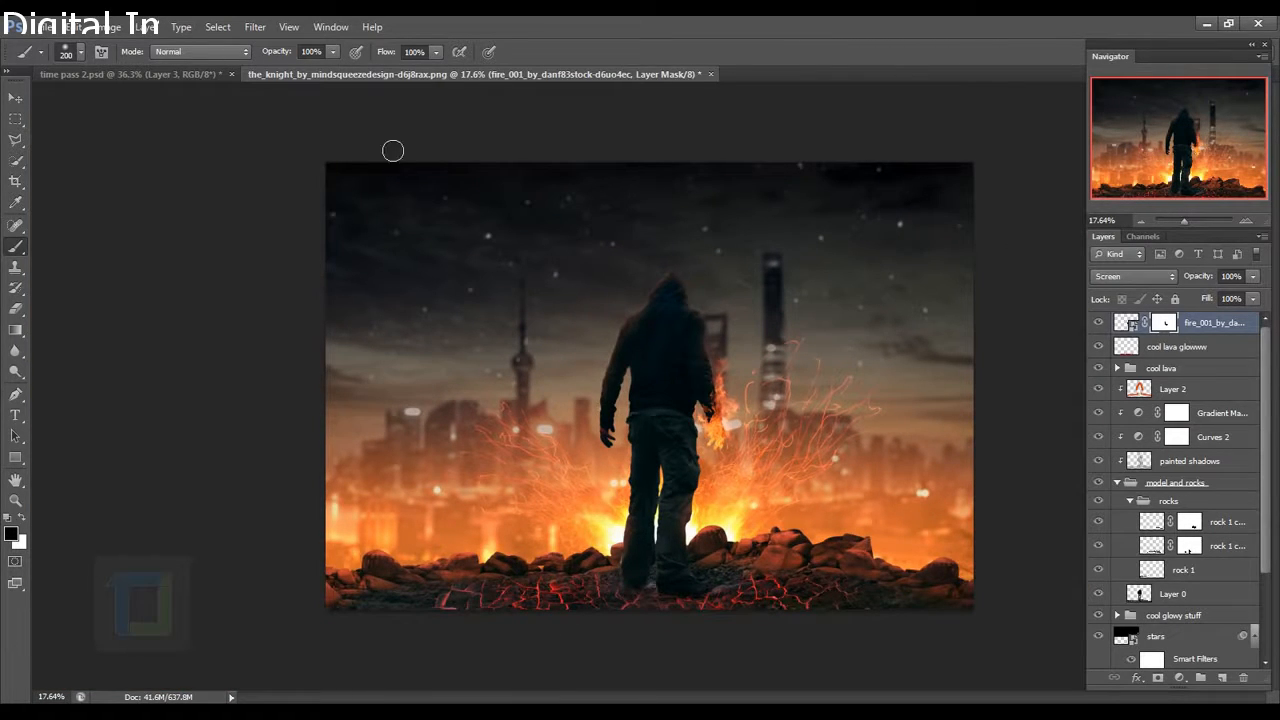
{"action": "left_click", "coordinate": [45, 27]}
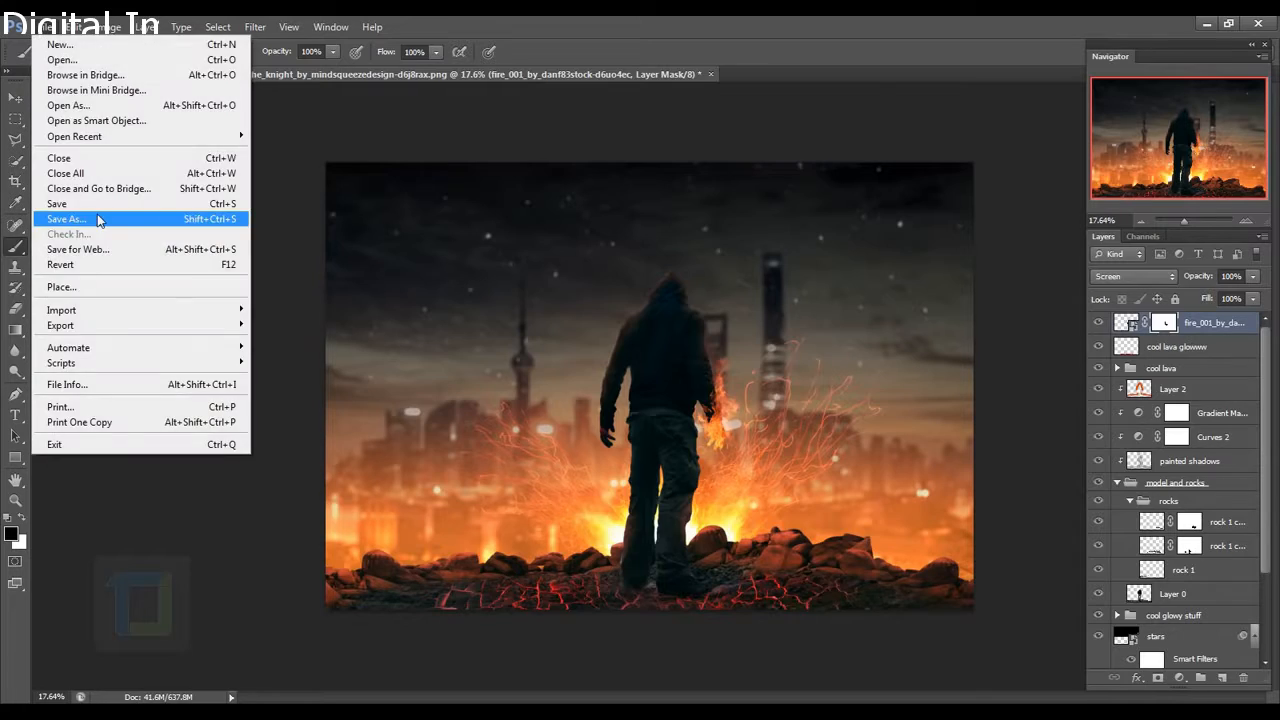
Place another fire image in Screen blend mode and warp it around the man's other arm.
{"action": "left_click", "coordinate": [60, 288]}
{"action": "left_click", "coordinate": [1133, 276]}
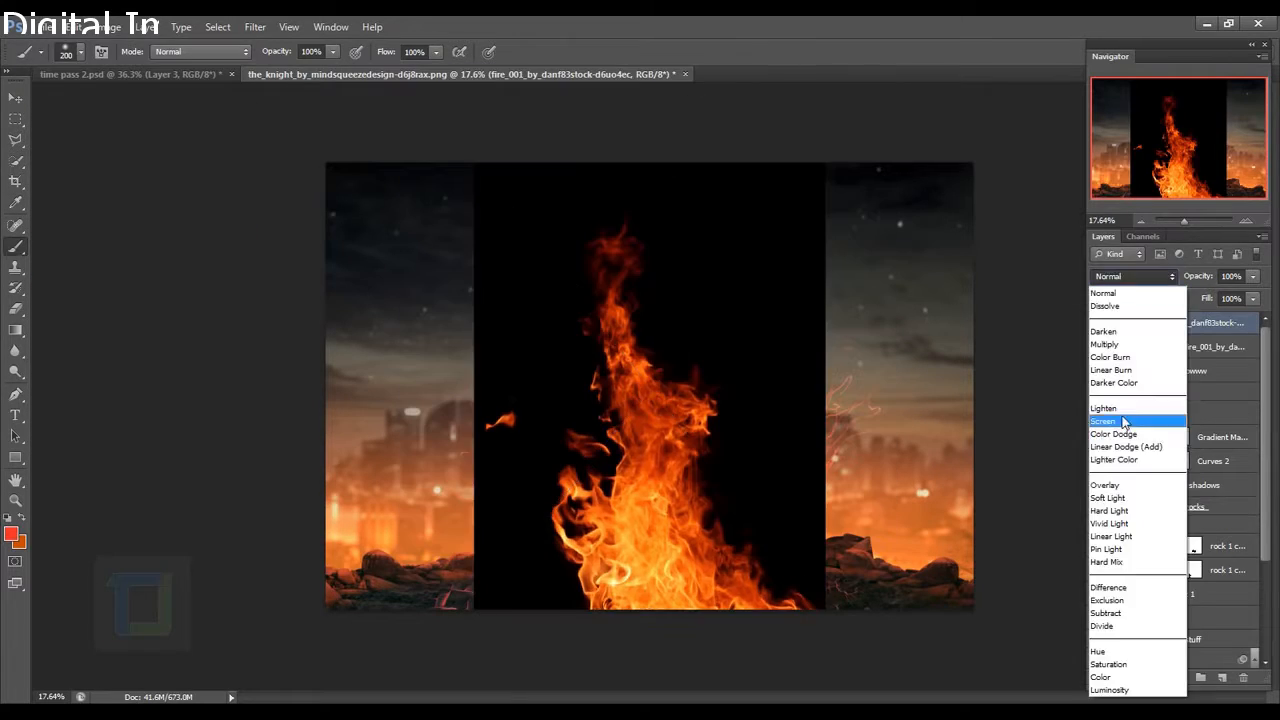
{"action": "left_click", "coordinate": [1124, 423]}
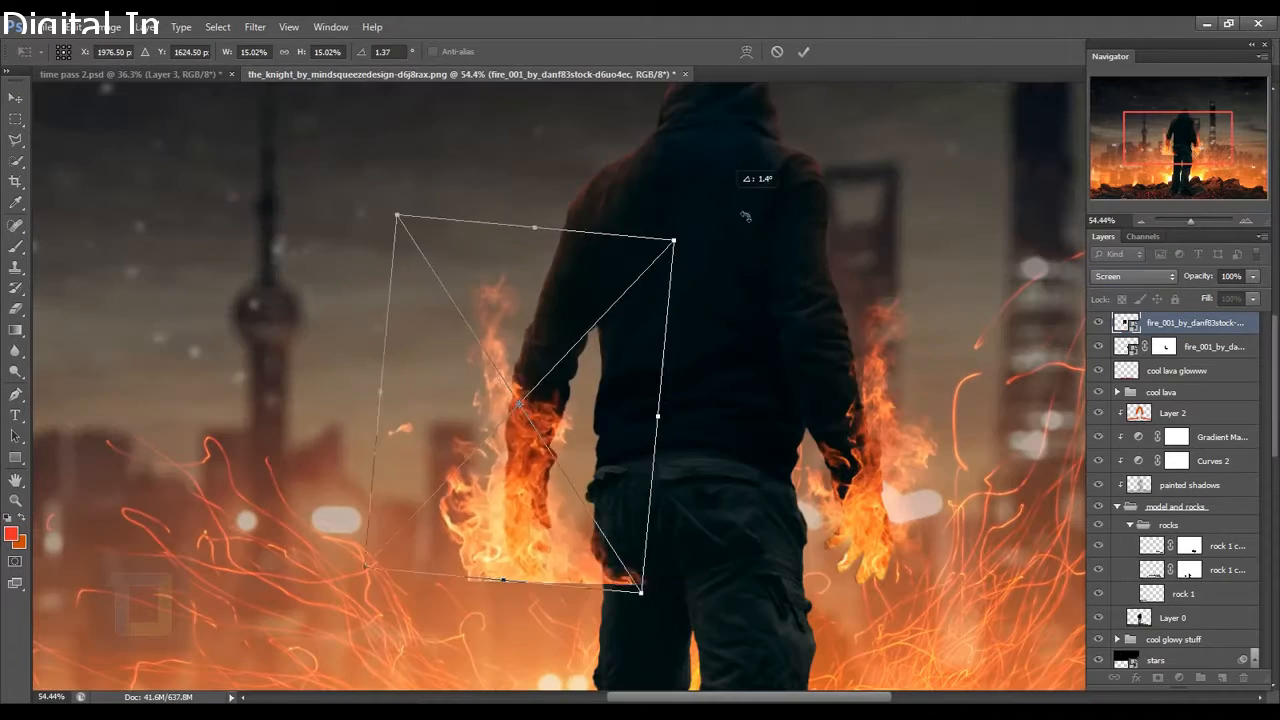
{"action": "right_click", "coordinate": [623, 368]}
{"action": "left_click", "coordinate": [657, 523]}
{"action": "left_click_drag", "start_coordinate": [445, 531], "coordinate": [520, 520]}
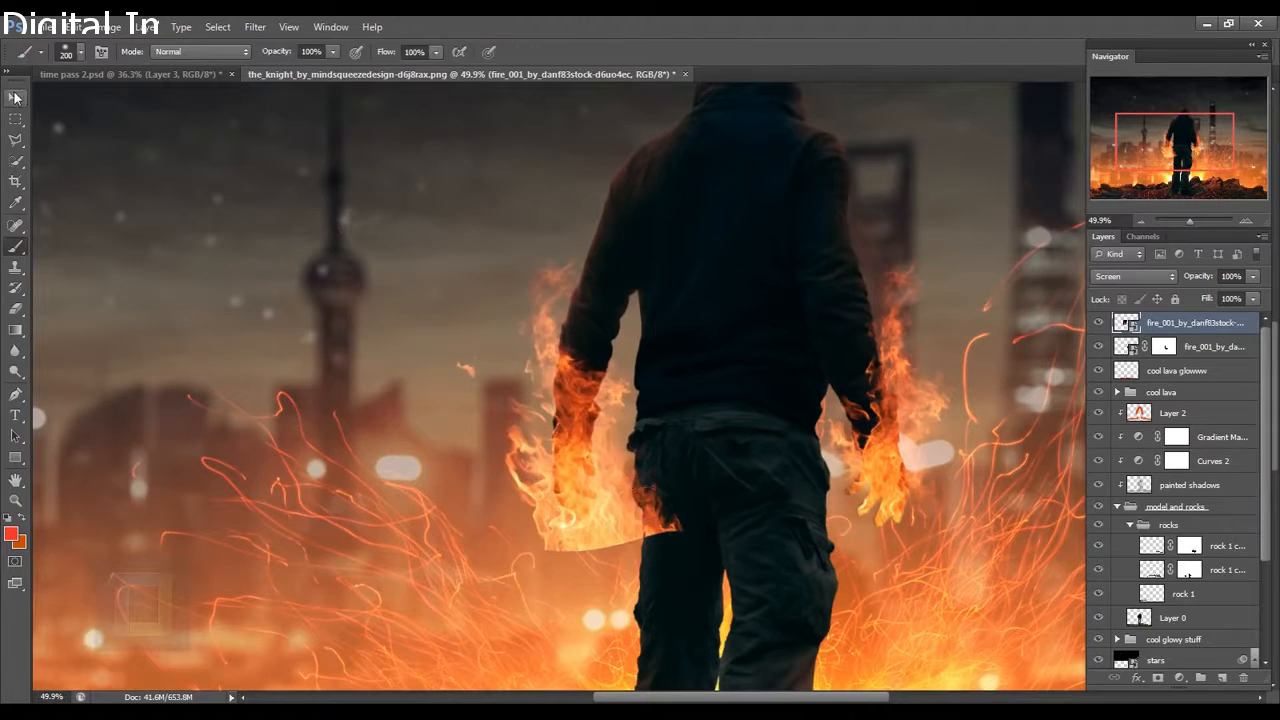
Move, narrow and rotate the fire to sit over the other hand, then commit.
{"action": "key", "text": "ctrl+t"}
{"action": "left_click_drag", "start_coordinate": [625, 372], "coordinate": [626, 397]}
{"action": "mouse_move", "coordinate": [674, 417]}
{"action": "left_mouse_down"}
{"action": "mouse_move", "coordinate": [643, 417]}
{"action": "mouse_move", "coordinate": [655, 418]}
{"action": "left_mouse_up"}
{"action": "left_click_drag", "start_coordinate": [602, 414], "coordinate": [616, 413]}
{"action": "left_click_drag", "start_coordinate": [768, 184], "coordinate": [759, 174]}
{"action": "key", "text": "Return"}
{"action": "key", "text": "ctrl+0"}
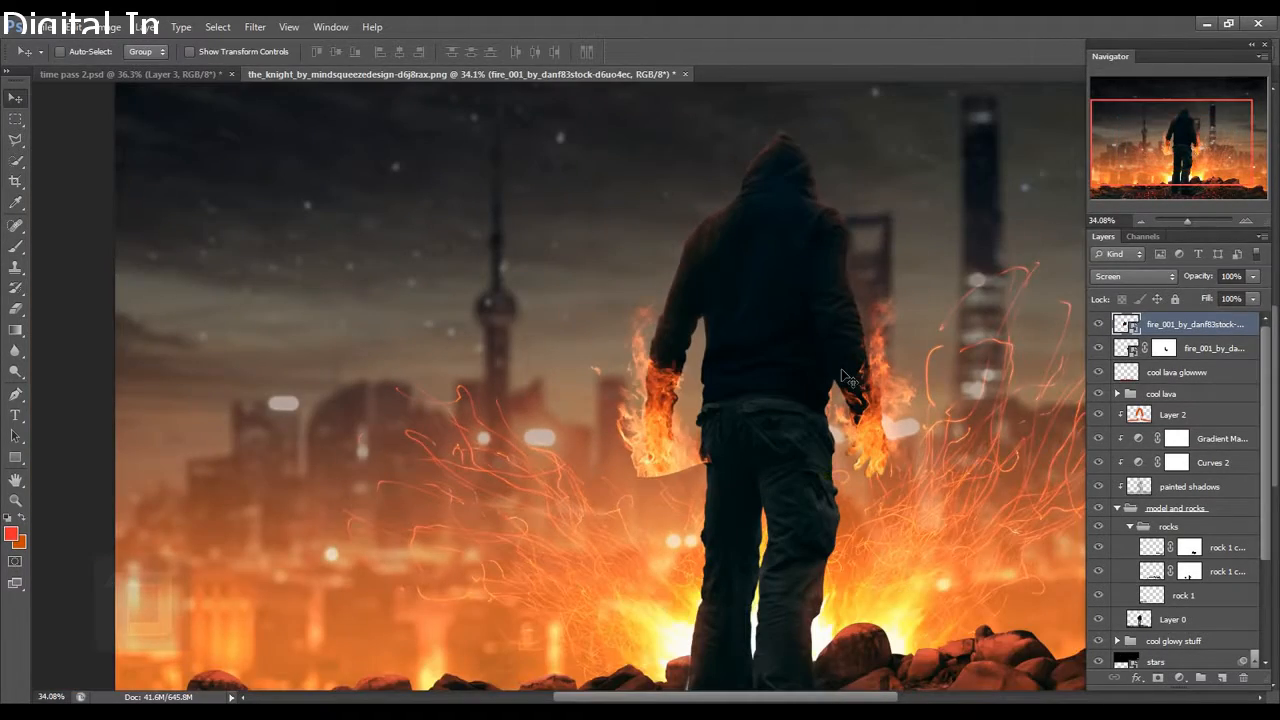
Mask the fire to the man's silhouette using the inverted figure selection, then add an empty layer.
{"action": "scroll", "coordinate": [1174, 480], "scroll_direction": "down", "scroll_amount": 3}
{"action": "double_click", "coordinate": [1175, 481]}
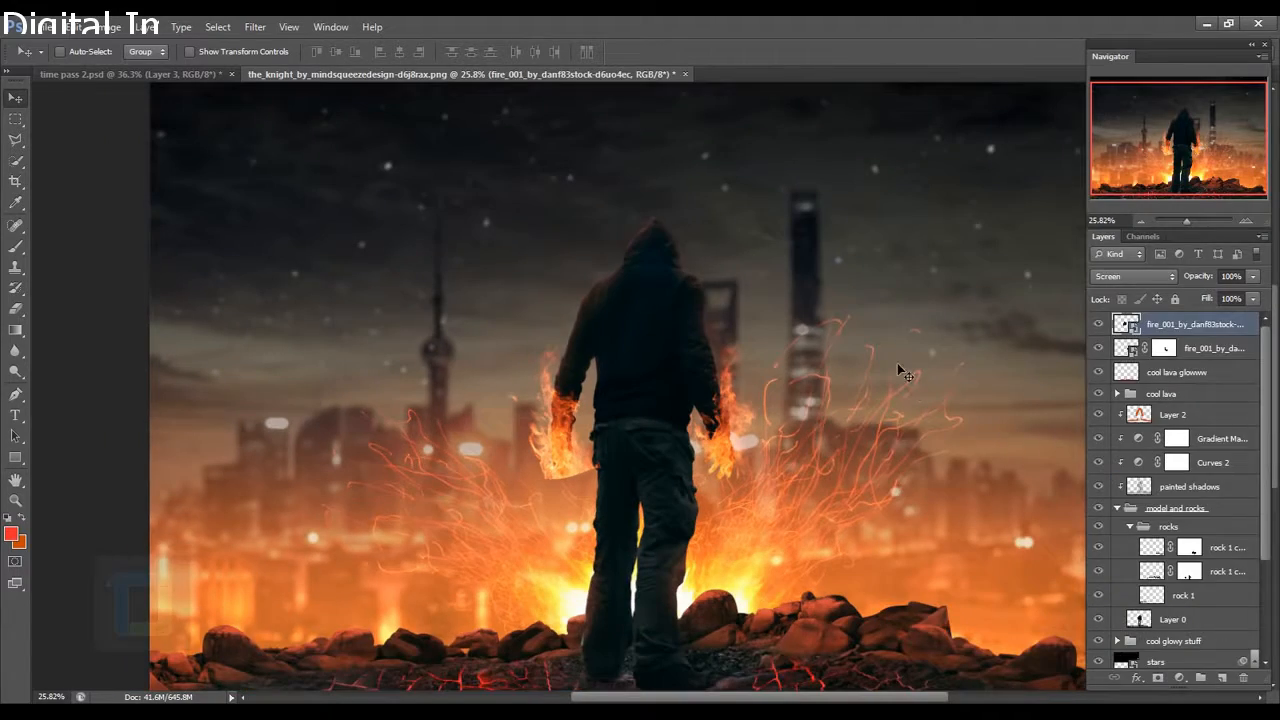
{"action": "left_click", "coordinate": [1158, 678]}
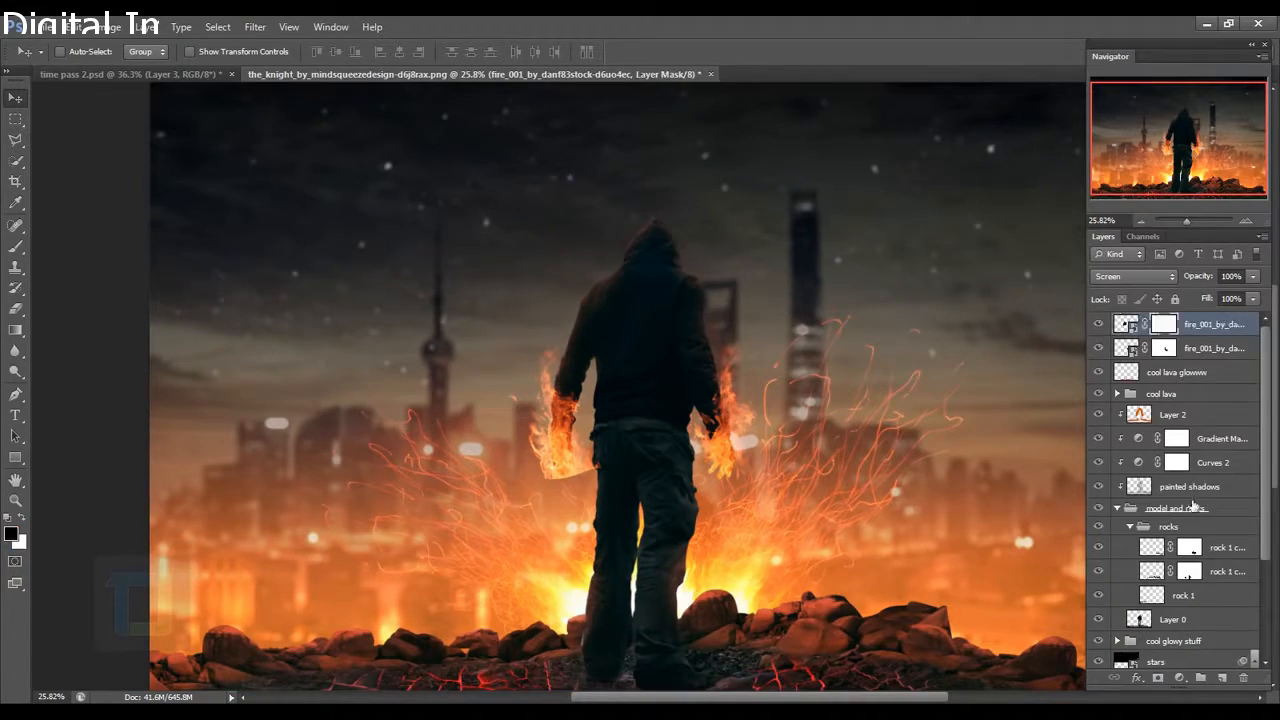
{"action": "scroll", "coordinate": [1192, 505], "scroll_direction": "down", "scroll_amount": 4}
{"action": "left_click", "coordinate": [1149, 502], "text": "ctrl"}
{"action": "scroll", "coordinate": [1149, 502], "scroll_direction": "up", "scroll_amount": 4}
{"action": "left_click", "coordinate": [217, 27]}
{"action": "left_click", "coordinate": [233, 89]}
{"action": "scroll", "coordinate": [570, 467], "scroll_direction": "up", "scroll_amount": 4}
{"action": "left_click", "coordinate": [15, 246]}
{"action": "scroll", "coordinate": [612, 450], "scroll_direction": "up", "scroll_amount": 4}
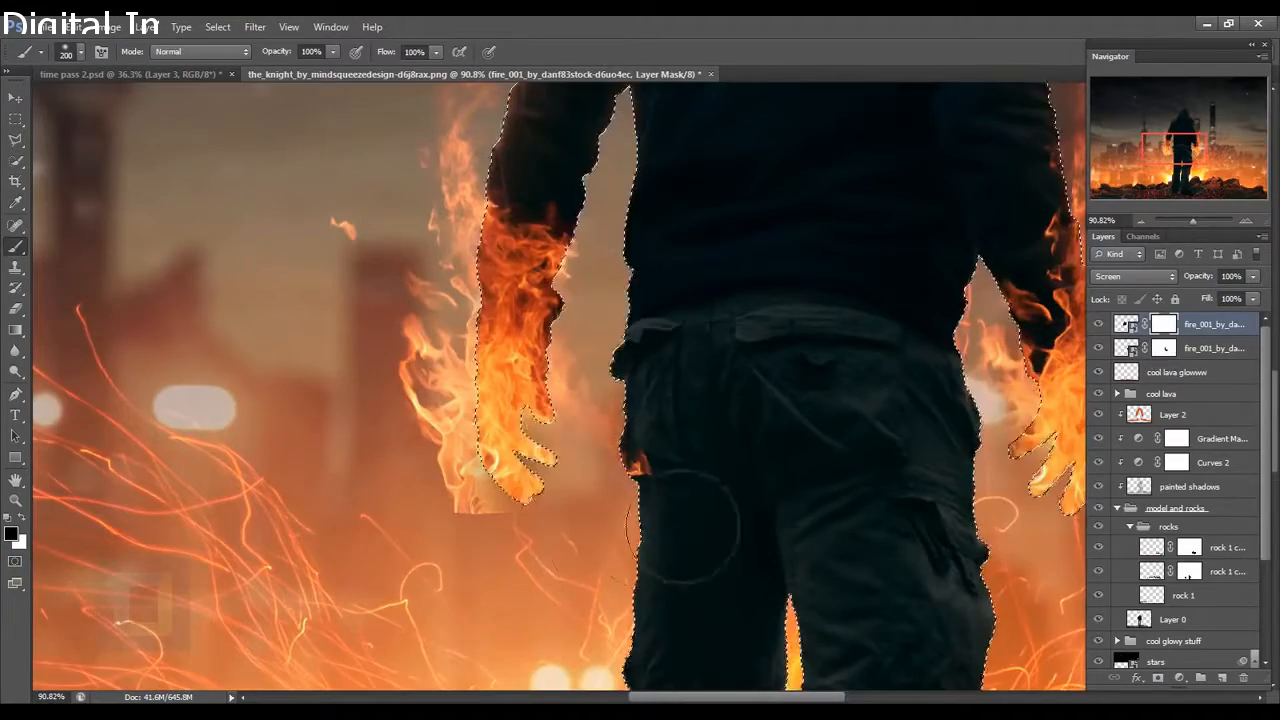
{"action": "key", "text": "ctrl+0"}
{"action": "left_click", "coordinate": [217, 27]}
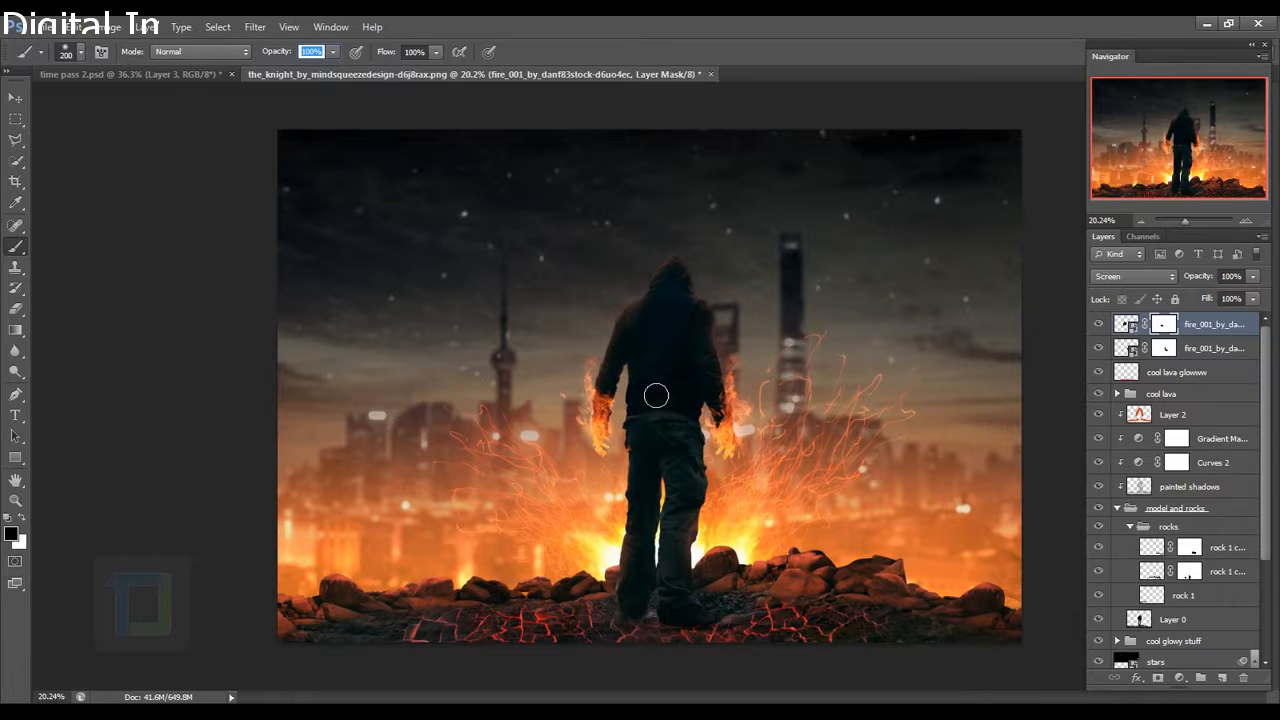
{"action": "left_click", "coordinate": [1224, 678]}
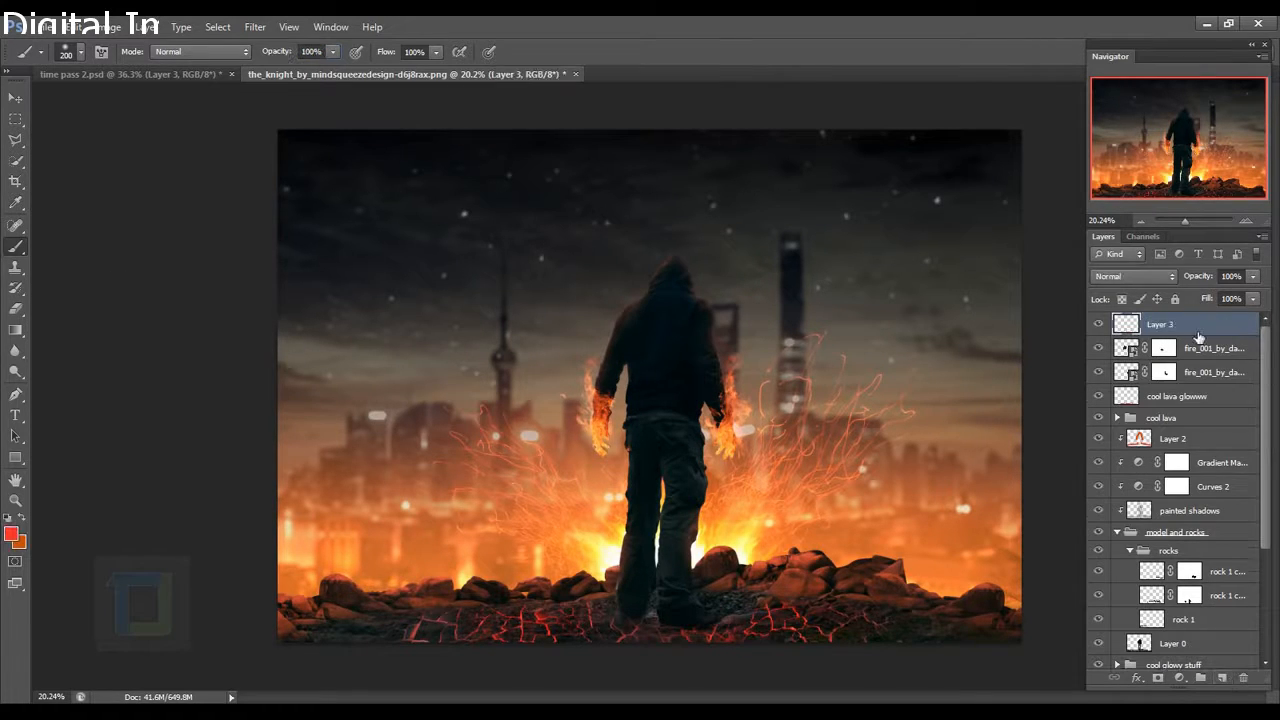
Rename the new empty layer to 'COOL fire glow'.
{"action": "double_click", "coordinate": [1160, 325]}
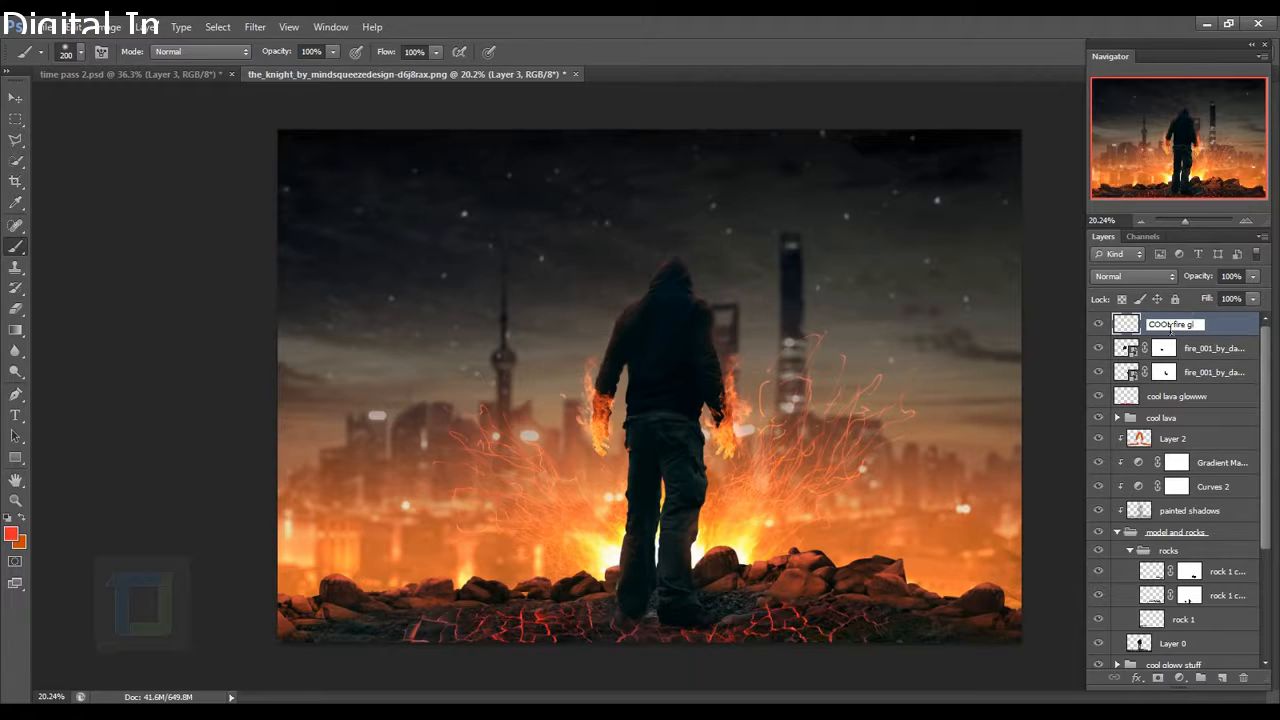
{"action": "key", "text": "Return"}
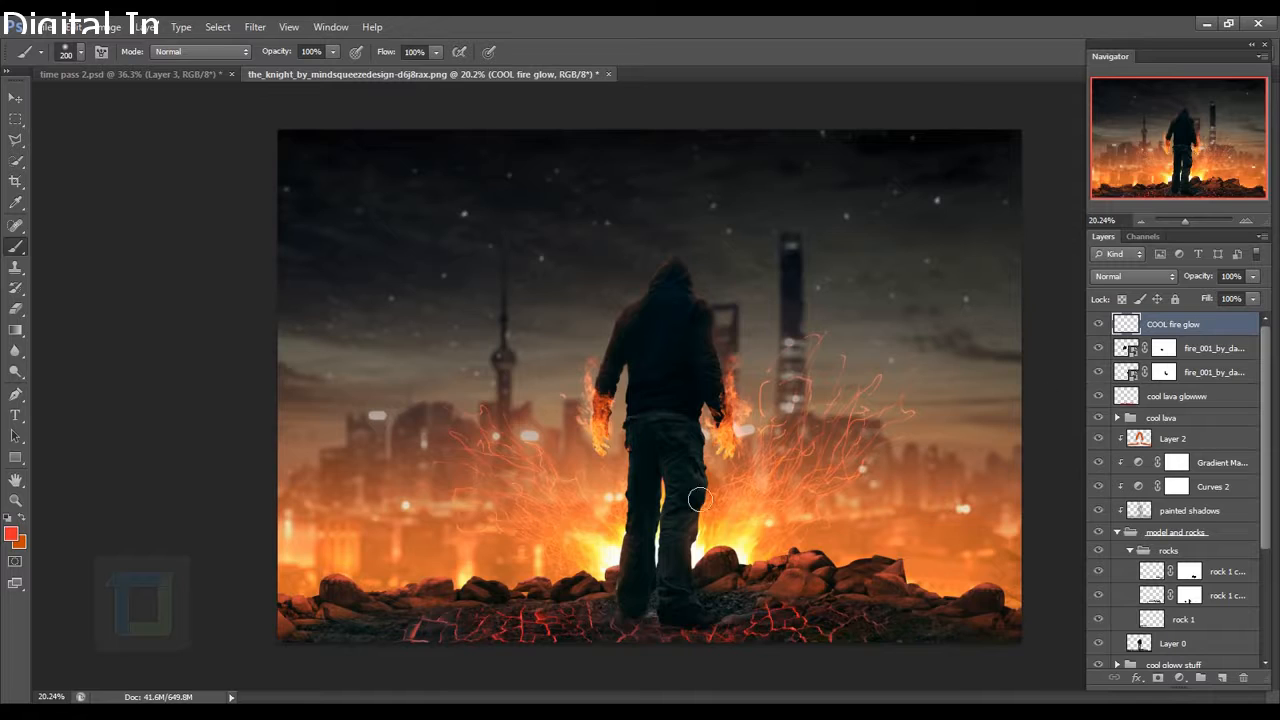
{"action": "scroll", "coordinate": [698, 470], "scroll_direction": "up", "scroll_amount": 8}
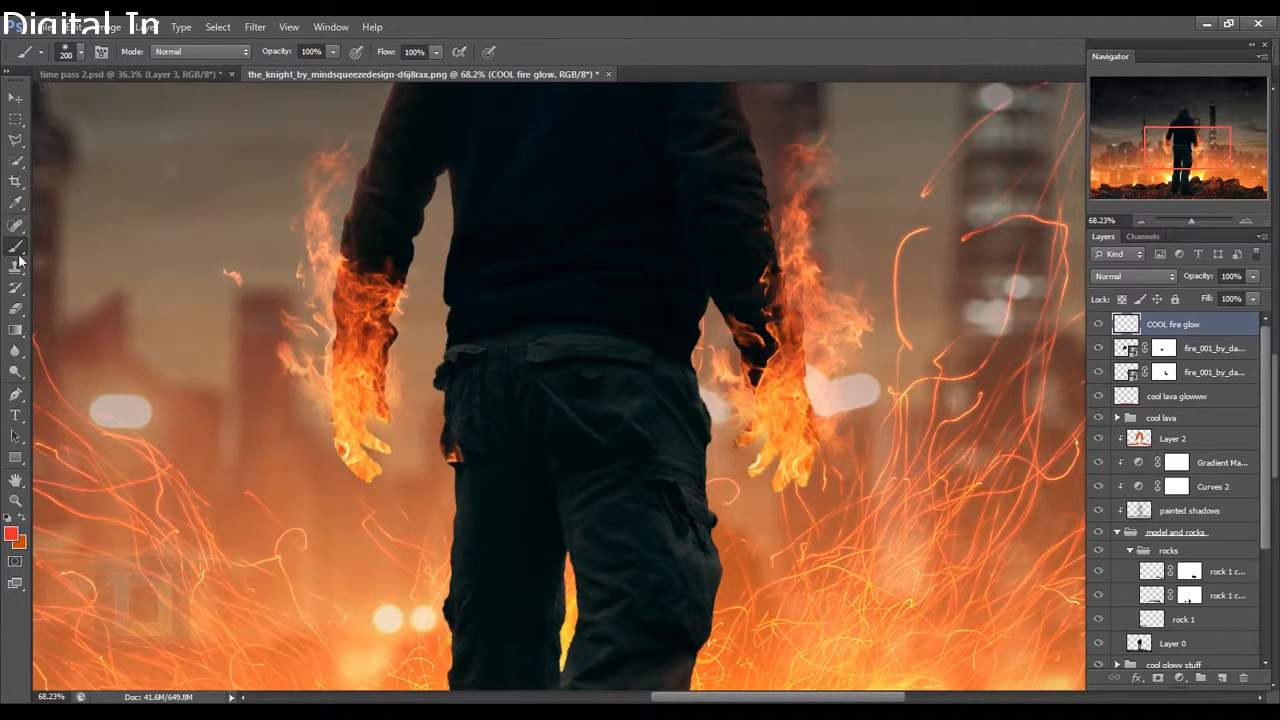
Sample orange from the flames and paint soft glow over both hands, undoing the leg strokes.
{"action": "left_click", "coordinate": [788, 410], "text": "alt"}
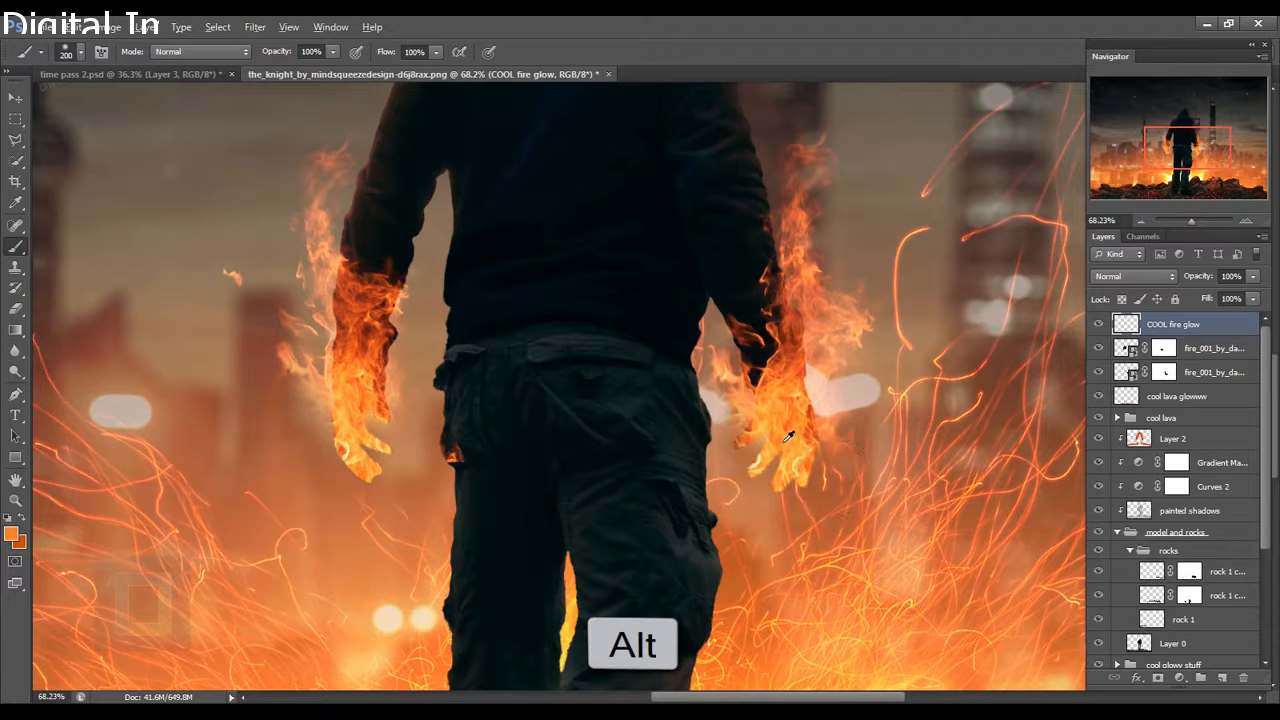
{"action": "left_click", "coordinate": [786, 418], "text": "alt"}
{"action": "scroll", "coordinate": [822, 452], "scroll_direction": "down", "scroll_amount": 2}
{"action": "key", "text": "bracketright"}
{"action": "key", "text": "bracketright"}
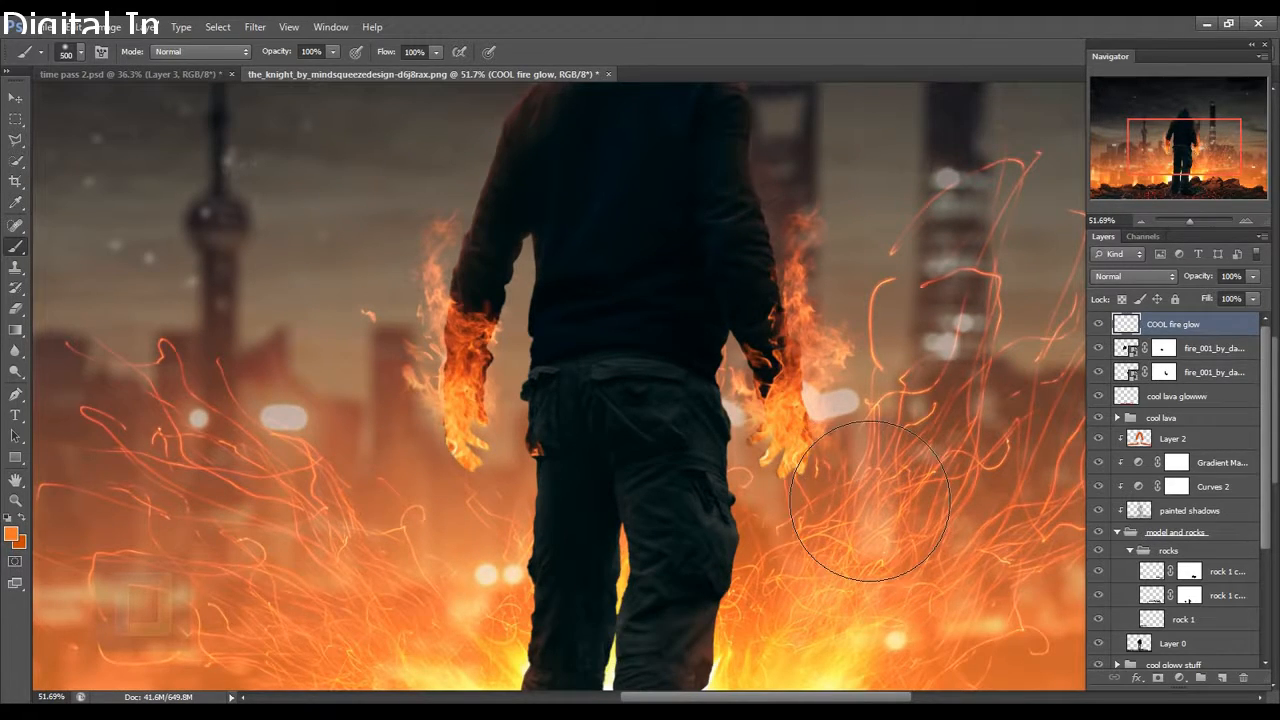
{"action": "key", "text": "bracketright"}
{"action": "left_click_drag", "start_coordinate": [805, 428], "coordinate": [775, 400]}
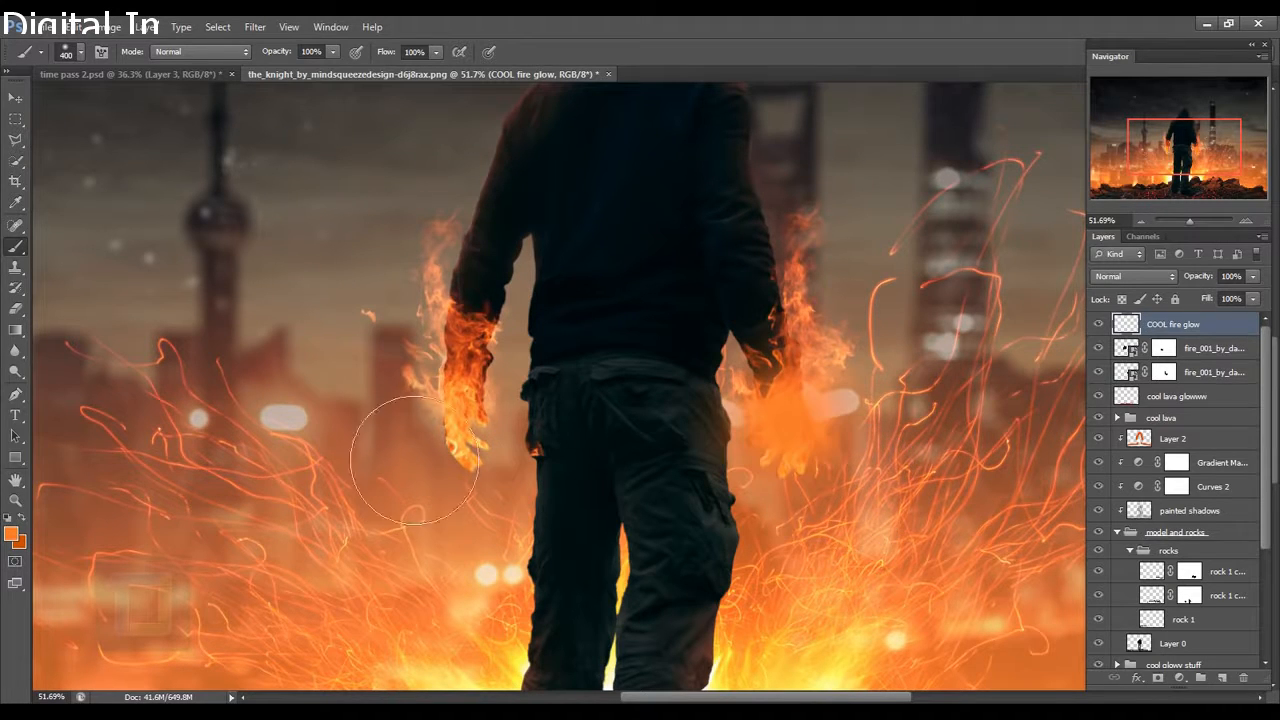
{"action": "left_click", "coordinate": [453, 408]}
{"action": "key", "text": "bracketleft"}
{"action": "key", "text": "bracketleft"}
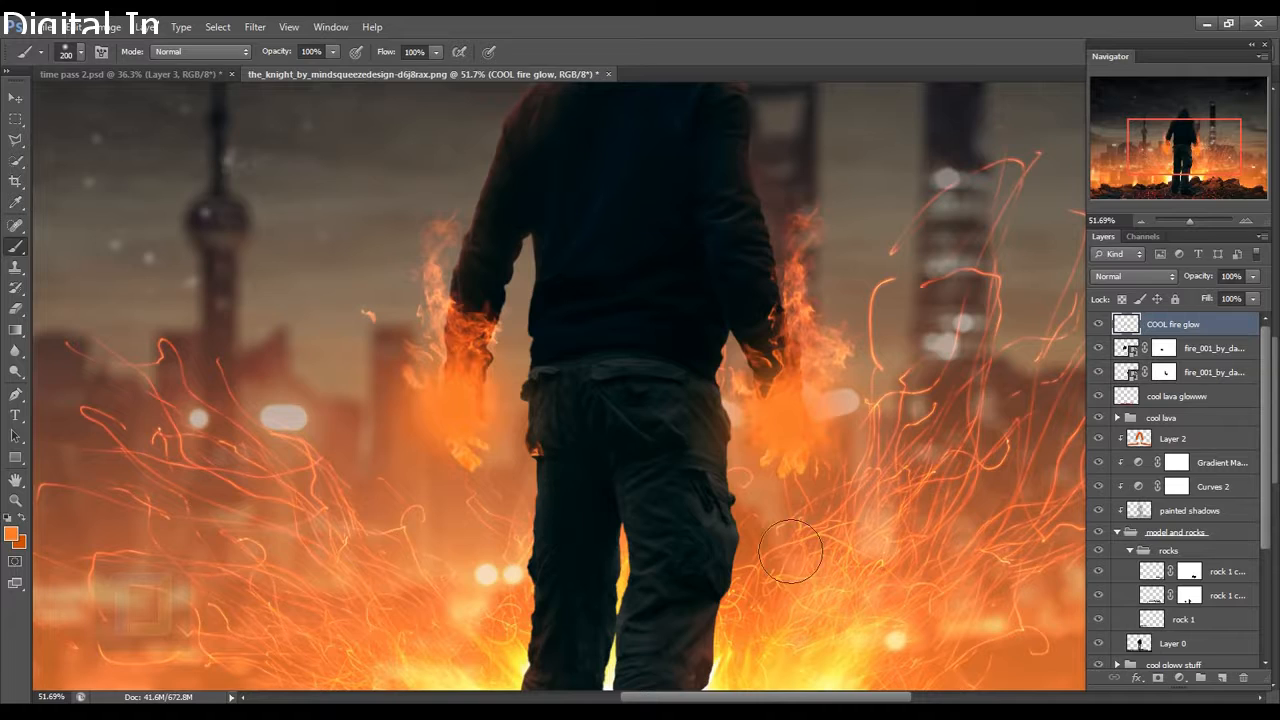
{"action": "left_click", "coordinate": [545, 455]}
{"action": "left_click_drag", "start_coordinate": [555, 552], "coordinate": [557, 529]}
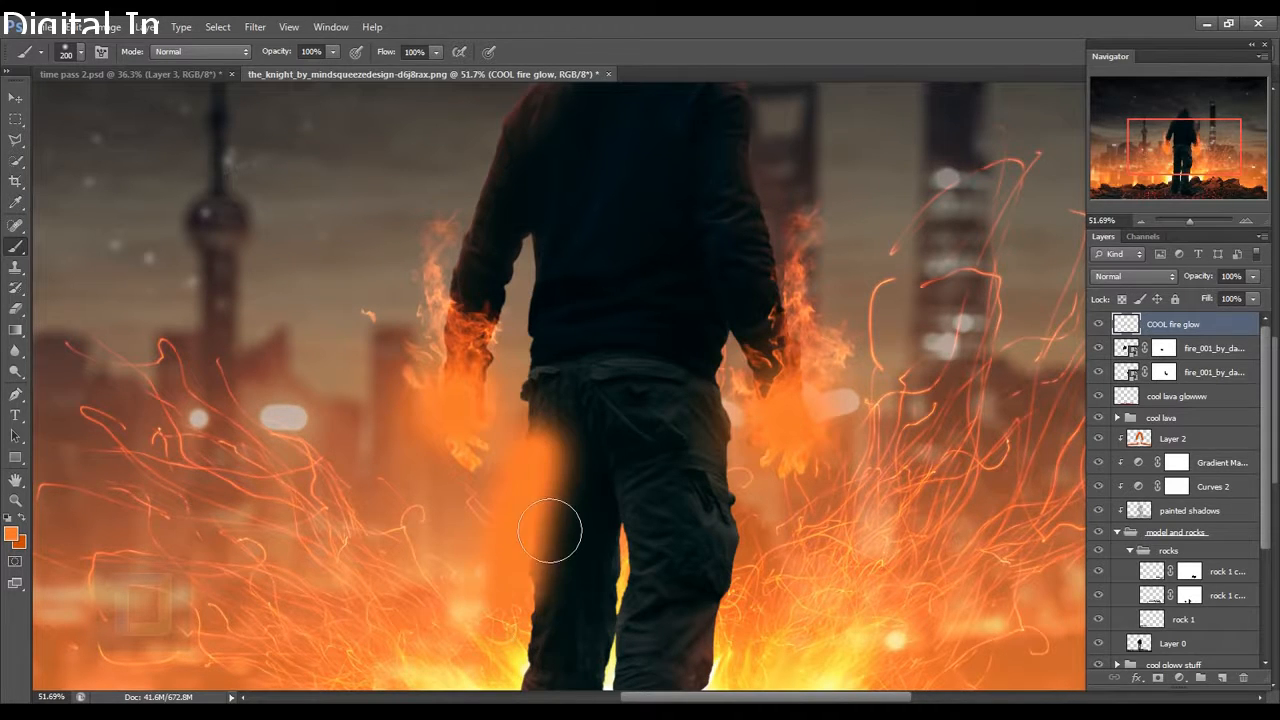
{"action": "key", "text": "ctrl+z"}
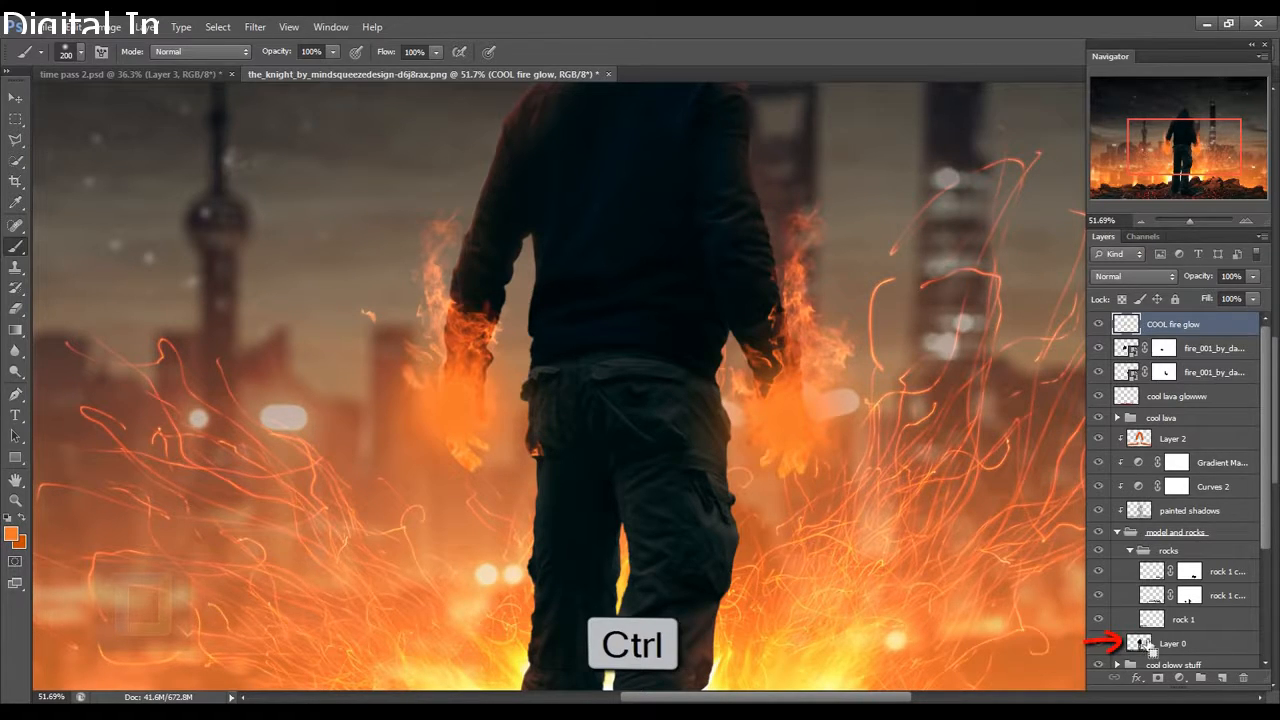
Within the figure's outline selection, paint orange glow along both leg and hip edges, then deselect.
{"action": "scroll", "coordinate": [1150, 645], "scroll_direction": "down", "scroll_amount": 3}
{"action": "left_click", "coordinate": [1139, 571], "text": "ctrl"}
{"action": "scroll", "coordinate": [1140, 571], "scroll_direction": "up", "scroll_amount": 3}
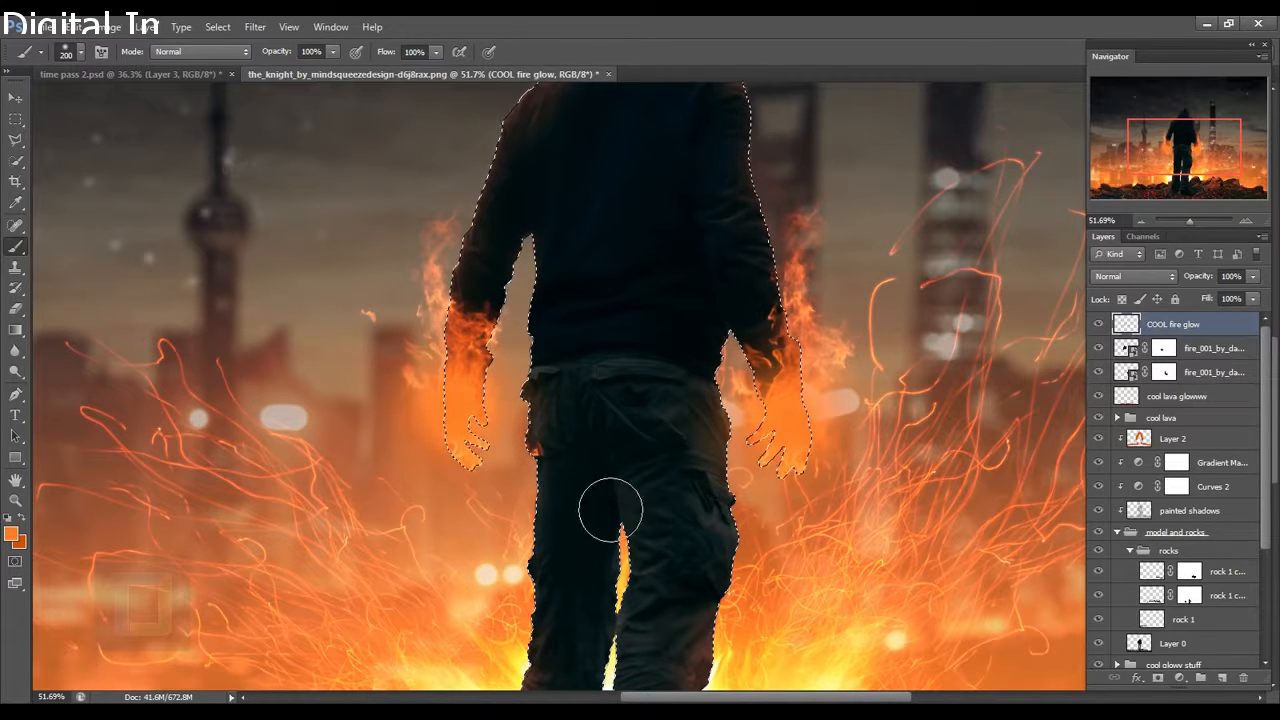
{"action": "left_click_drag", "start_coordinate": [561, 489], "coordinate": [551, 611]}
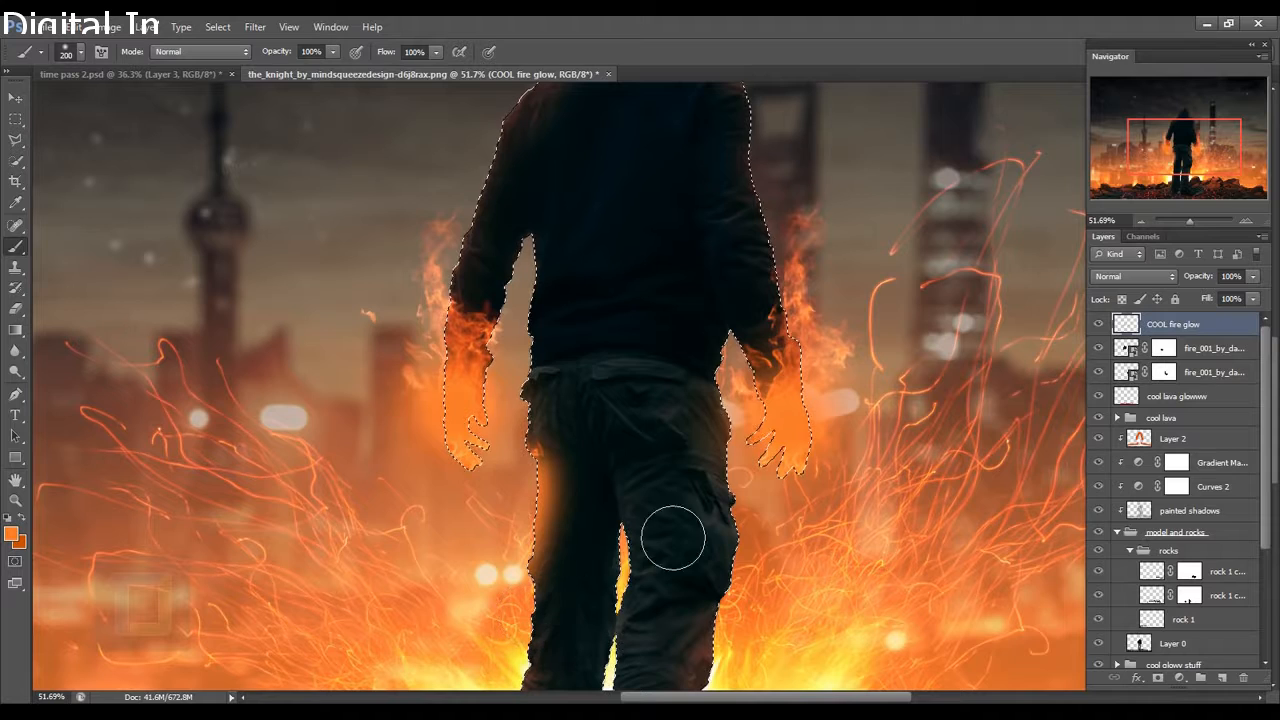
{"action": "left_click_drag", "start_coordinate": [735, 452], "coordinate": [700, 575]}
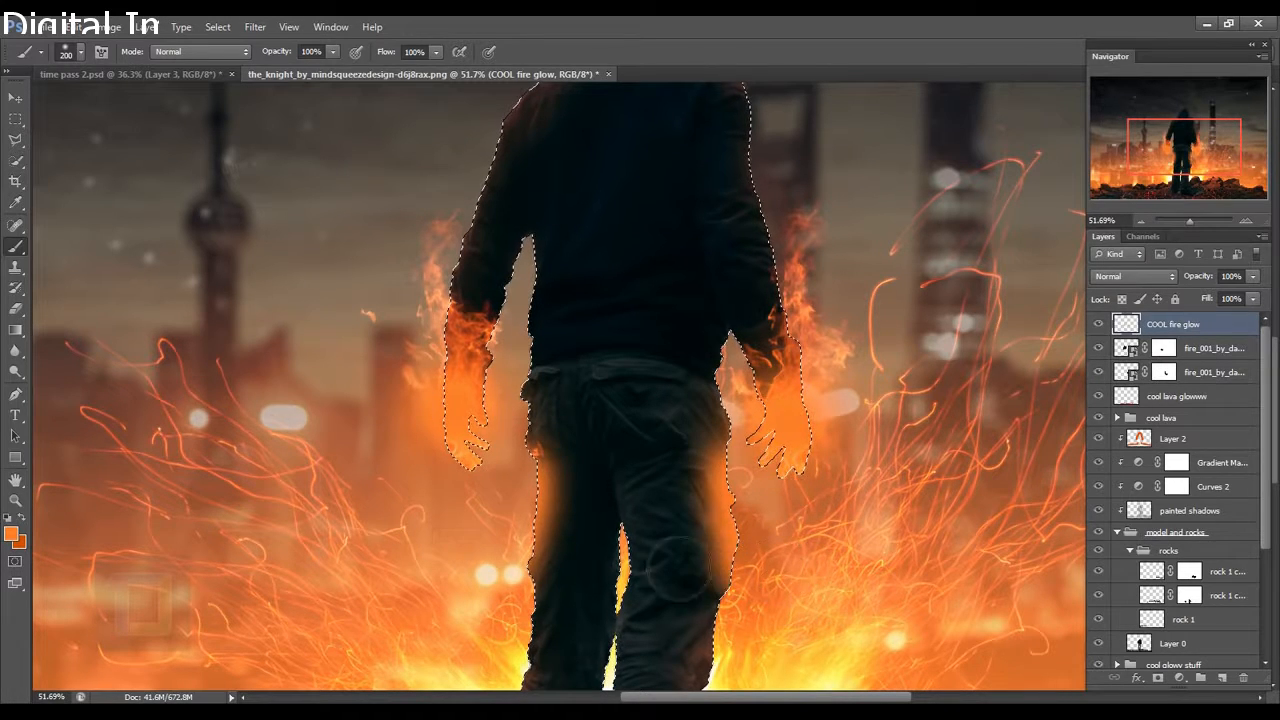
{"action": "key", "text": "bracketleft"}
{"action": "key", "text": "bracketleft"}
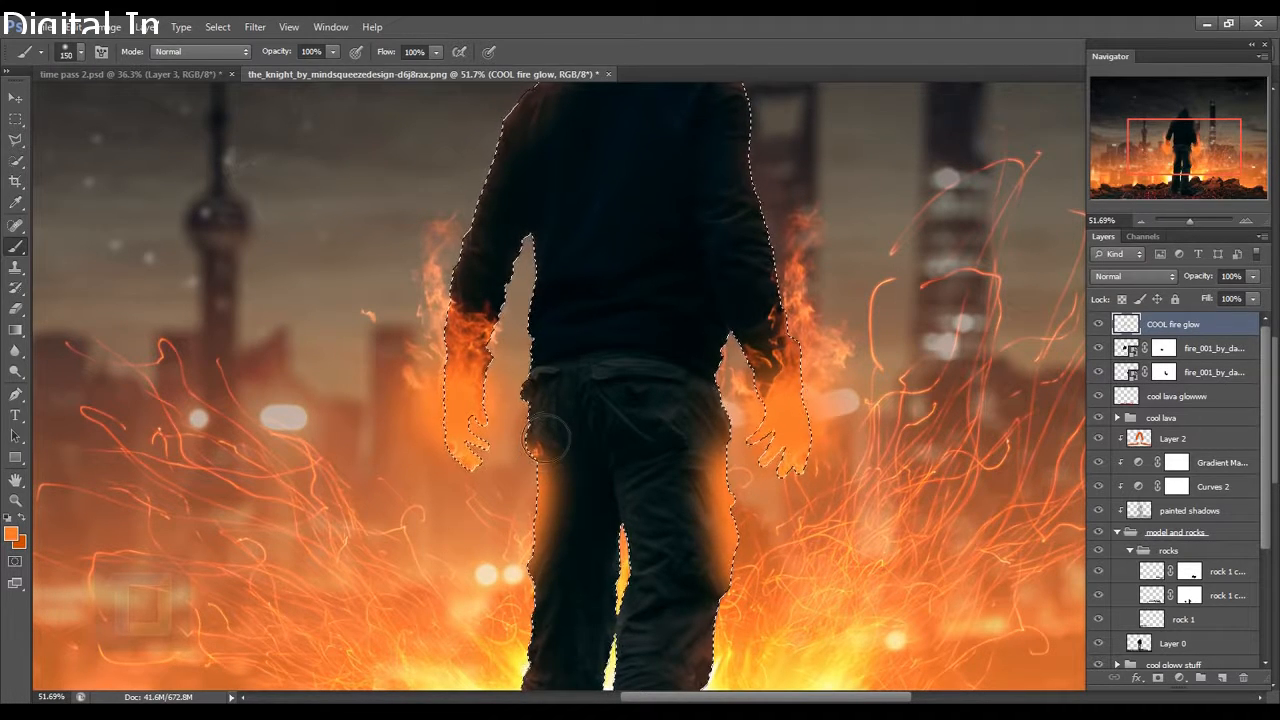
{"action": "mouse_move", "coordinate": [524, 395]}
{"action": "left_mouse_down"}
{"action": "mouse_move", "coordinate": [542, 436]}
{"action": "mouse_move", "coordinate": [532, 458]}
{"action": "left_mouse_up"}
{"action": "mouse_move", "coordinate": [711, 463]}
{"action": "left_mouse_down"}
{"action": "mouse_move", "coordinate": [733, 408]}
{"action": "mouse_move", "coordinate": [743, 432]}
{"action": "left_mouse_up"}
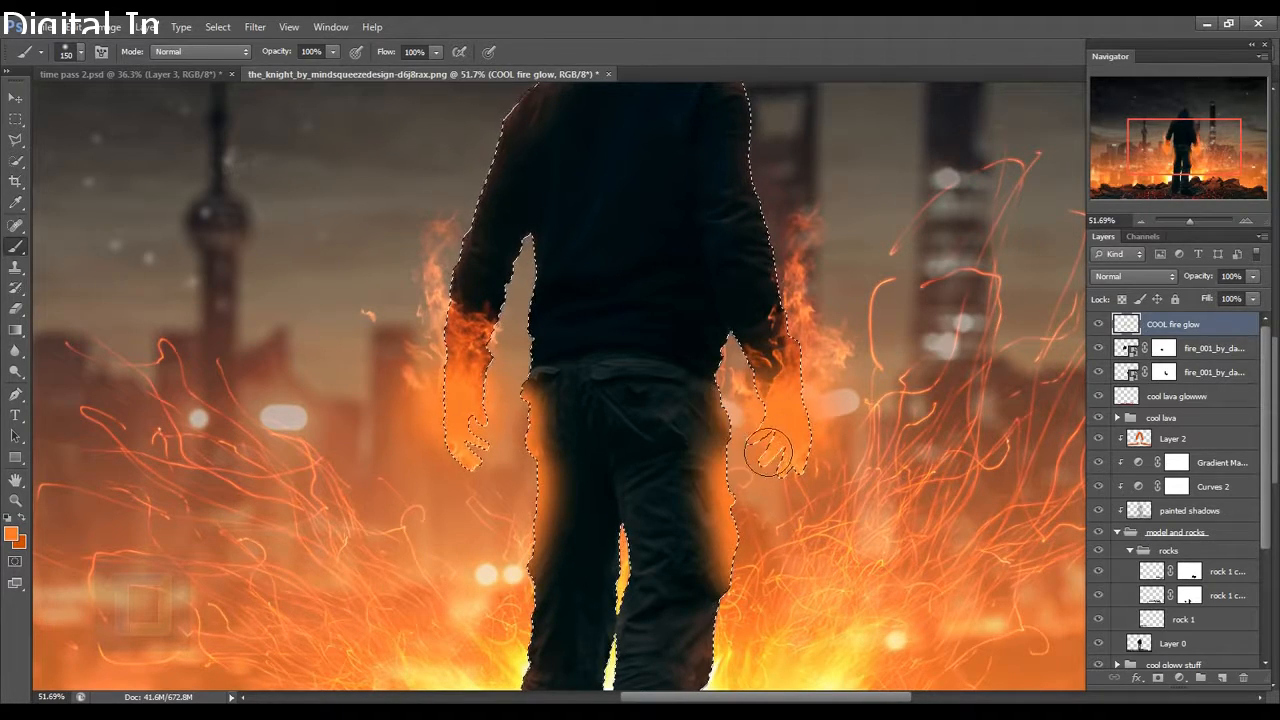
{"action": "scroll", "coordinate": [776, 458], "scroll_direction": "down", "scroll_amount": 5}
{"action": "scroll", "coordinate": [870, 432], "scroll_direction": "up", "scroll_amount": 2}
{"action": "scroll", "coordinate": [865, 412], "scroll_direction": "down", "scroll_amount": 1}
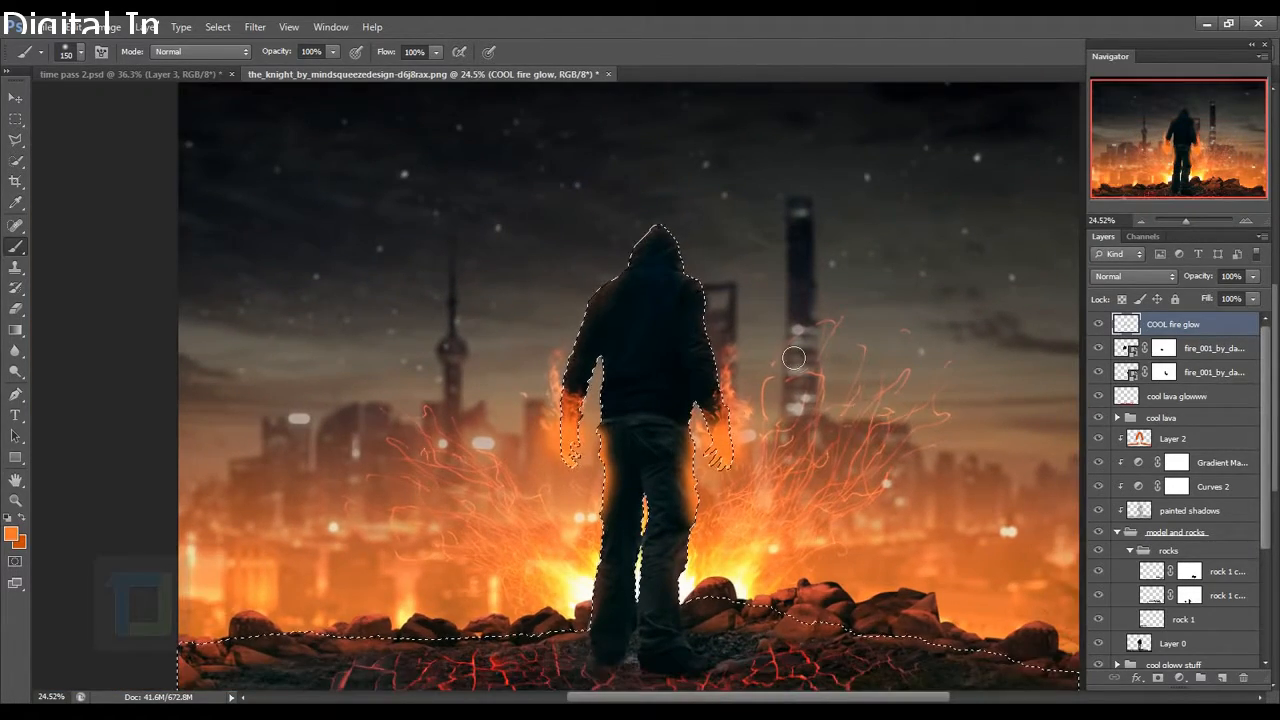
{"action": "key", "text": "ctrl+d"}
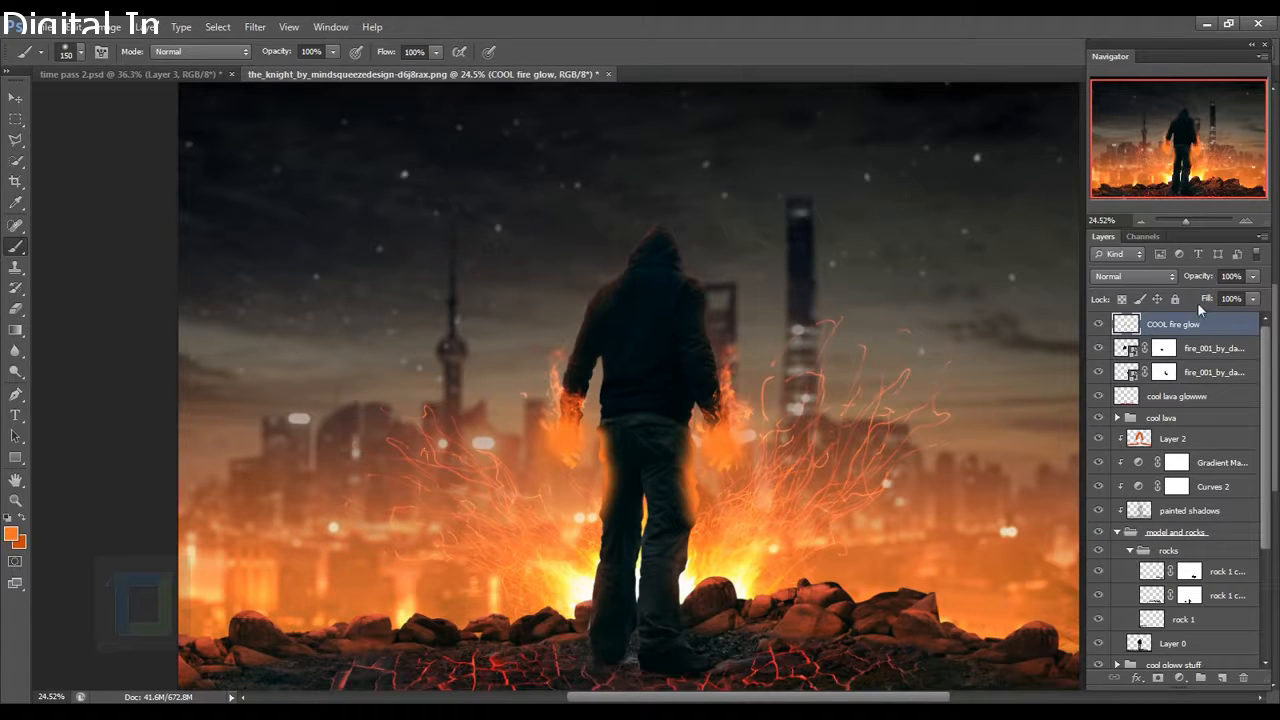
Set COOL fire glow to Screen at 51% opacity and add a new empty layer.
{"action": "left_click", "coordinate": [1144, 278]}
{"action": "left_click", "coordinate": [1131, 425]}
{"action": "left_click", "coordinate": [1099, 324]}
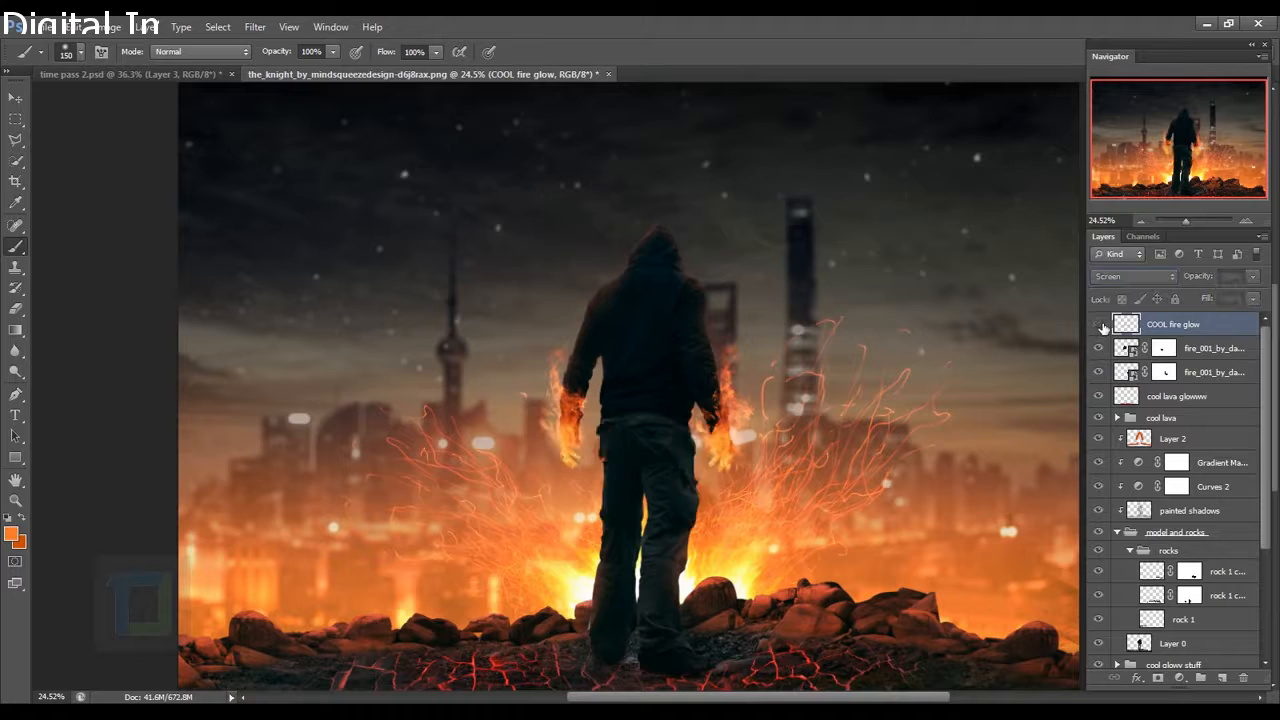
{"action": "left_click", "coordinate": [1099, 324]}
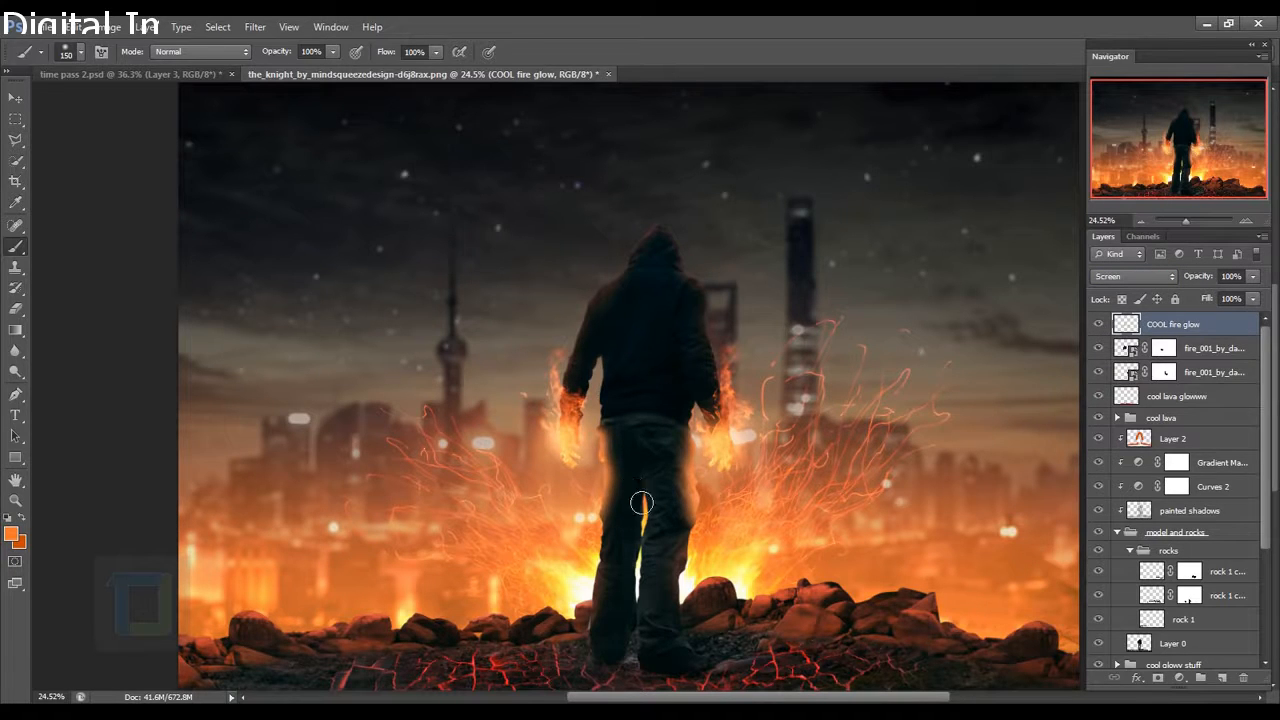
{"action": "left_click_drag", "start_coordinate": [1257, 278], "coordinate": [1216, 292]}
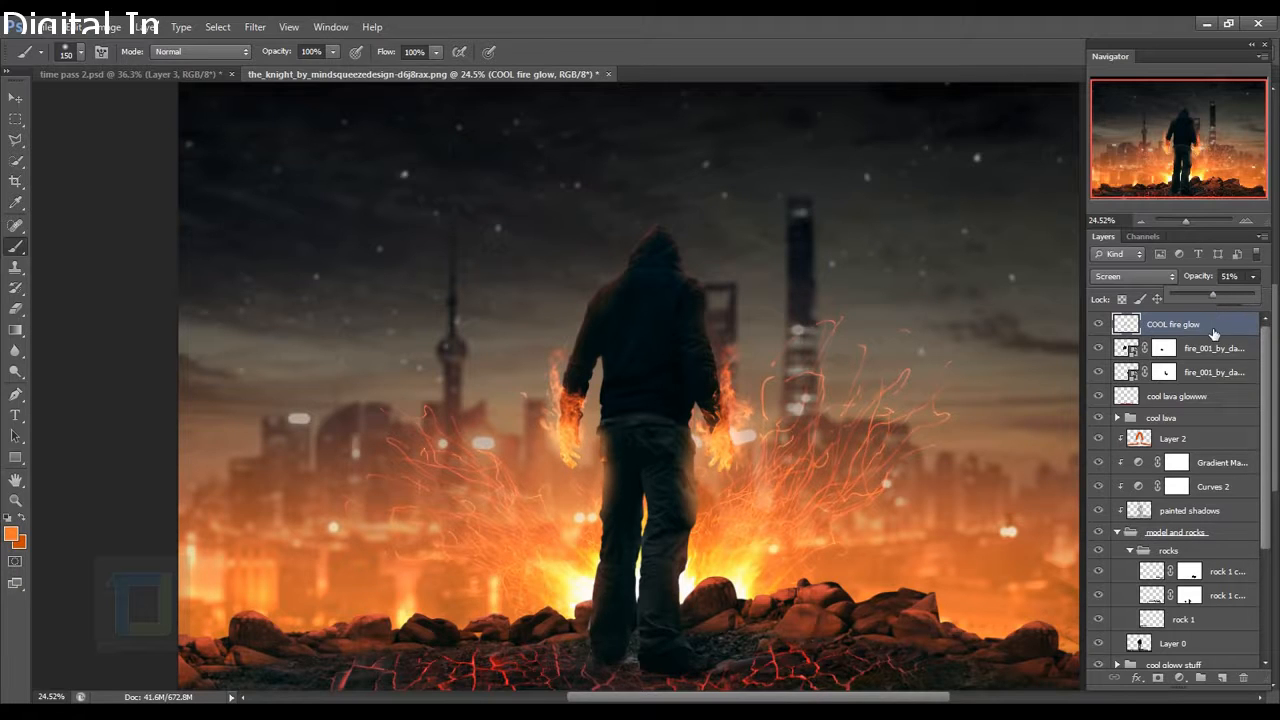
{"action": "left_click", "coordinate": [1098, 324]}
{"action": "left_click", "coordinate": [1098, 324]}
{"action": "scroll", "coordinate": [870, 448], "scroll_direction": "down", "scroll_amount": 1}
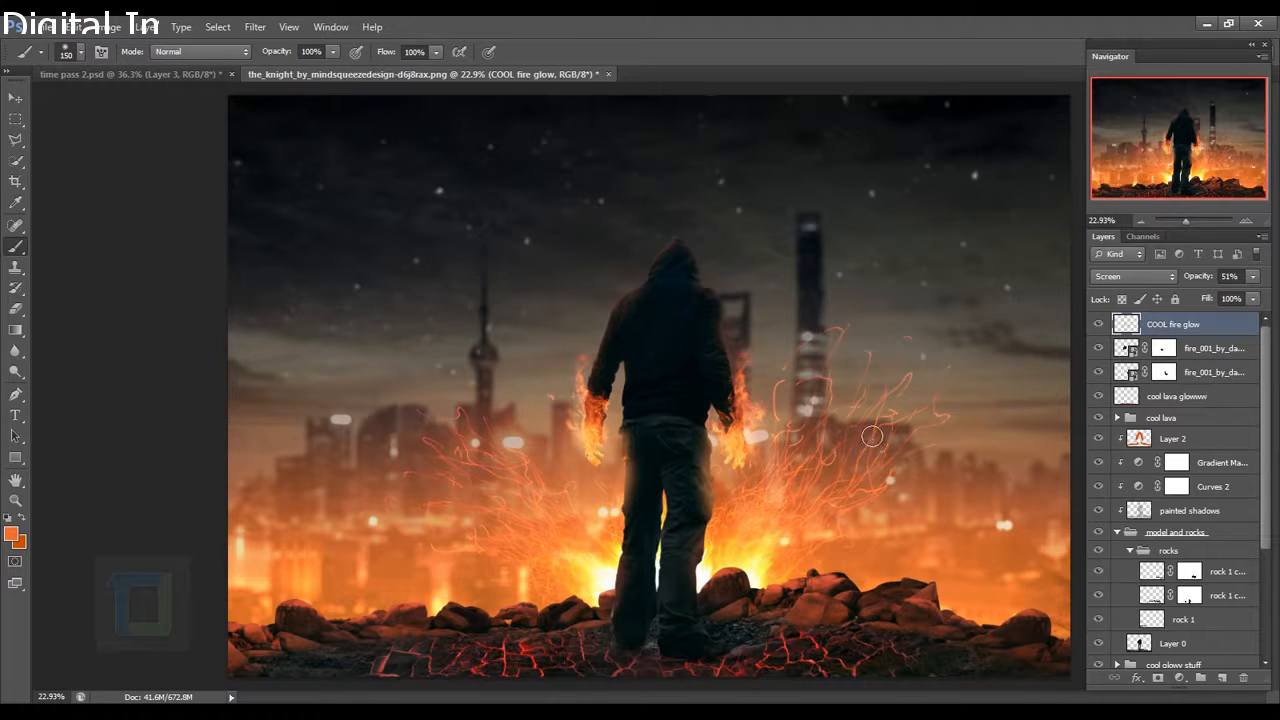
{"action": "left_click", "coordinate": [1224, 675]}
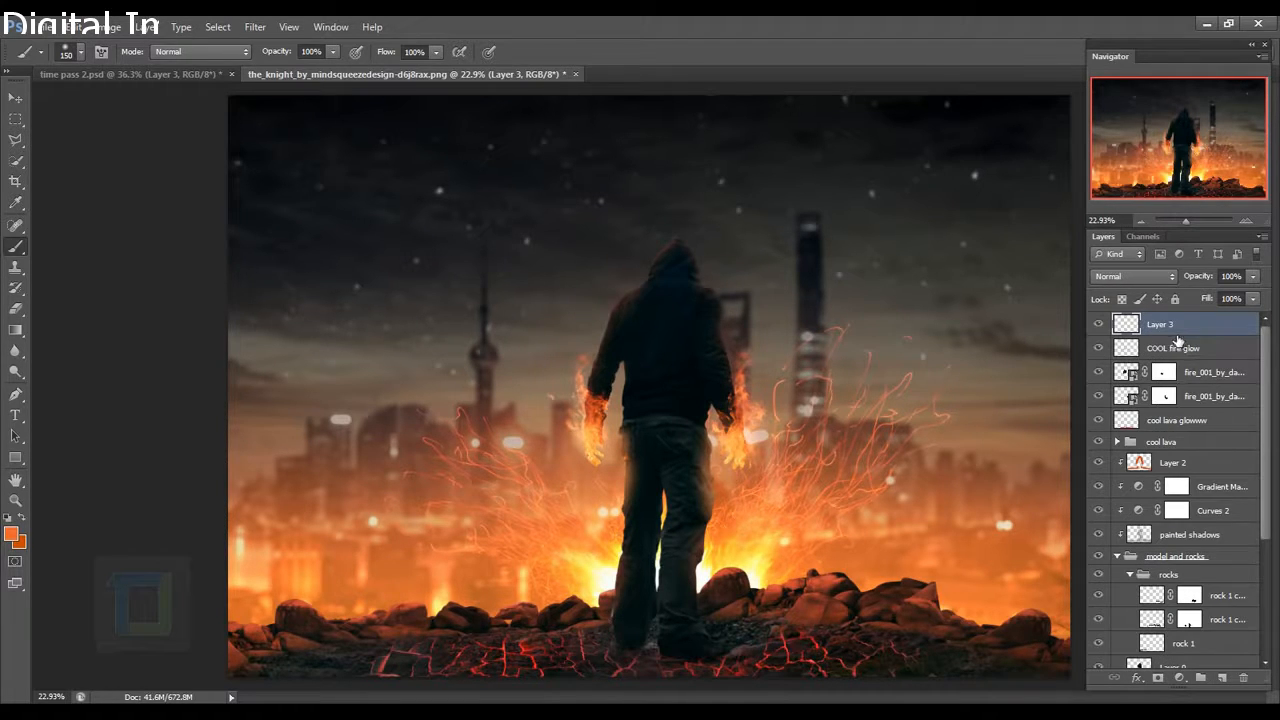
Rename the new layer to 'fire glow 2'.
{"action": "double_click", "coordinate": [1160, 325]}
{"action": "type", "text": "fire glow 2"}
{"action": "key", "text": "Return"}
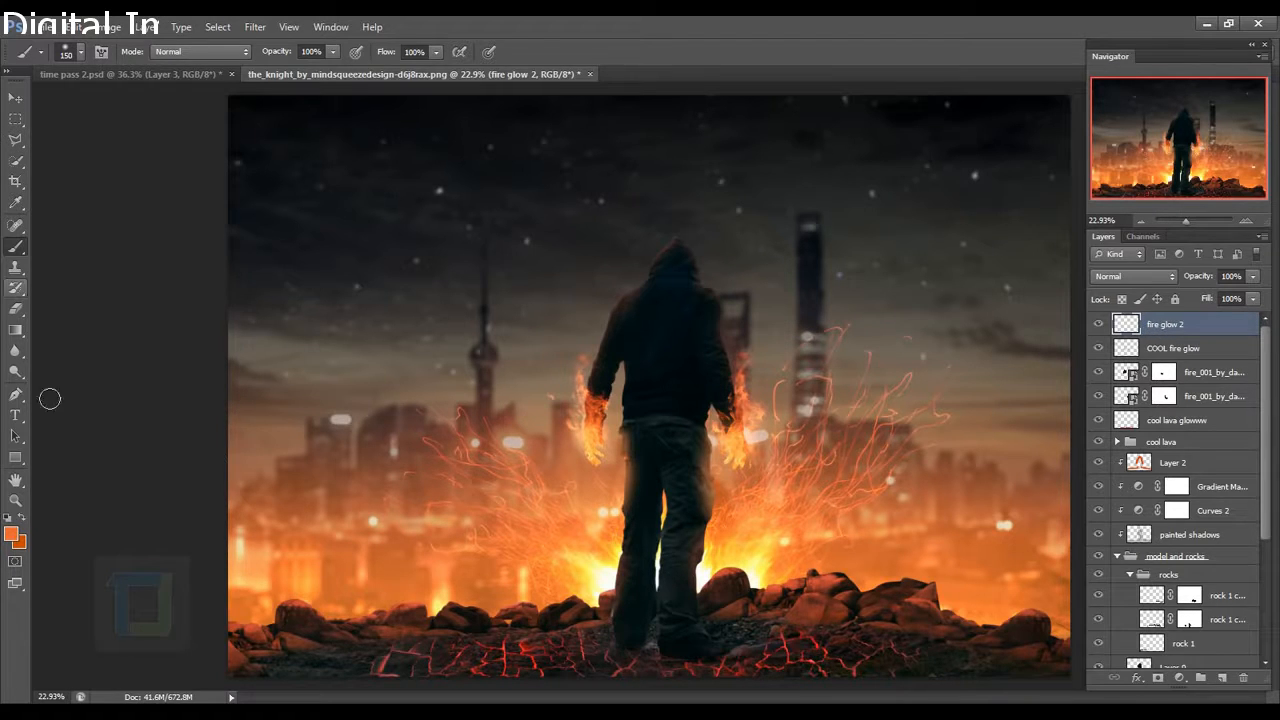
{"action": "scroll", "coordinate": [612, 437], "scroll_direction": "up", "scroll_amount": 6}
Sample a lighter orange from the hand and dab glow over both hands with a 250 brush.
{"action": "left_click", "coordinate": [586, 455], "text": "alt"}
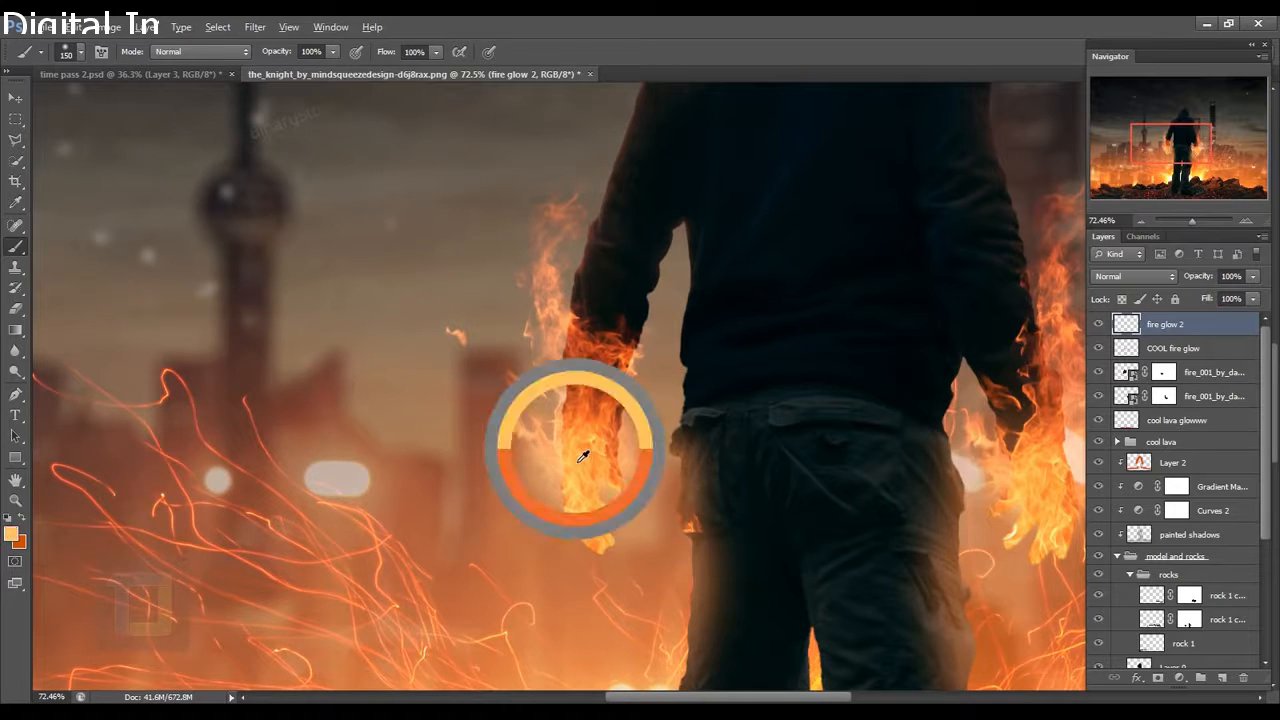
{"action": "left_click_drag", "start_coordinate": [586, 465], "coordinate": [586, 461]}
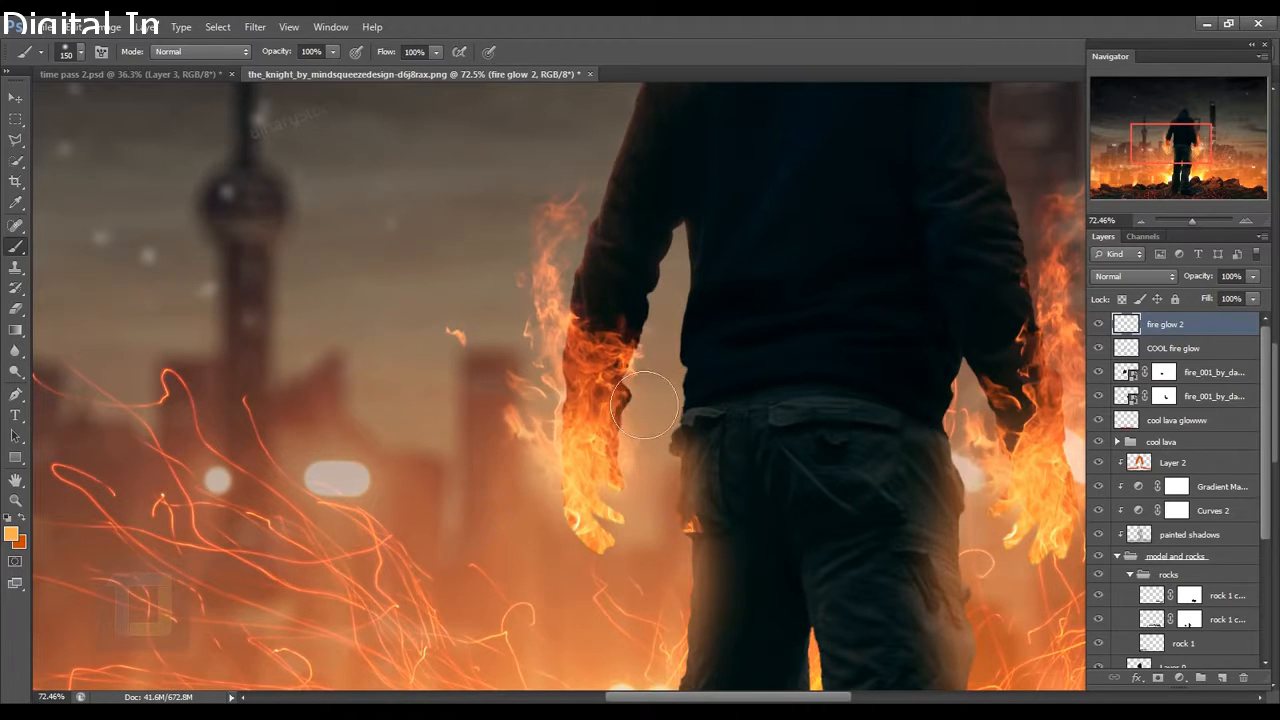
{"action": "scroll", "coordinate": [625, 432], "scroll_direction": "down", "scroll_amount": 3}
{"action": "key", "text": "bracketright"}
{"action": "key", "text": "bracketright"}
{"action": "key", "text": "bracketright"}
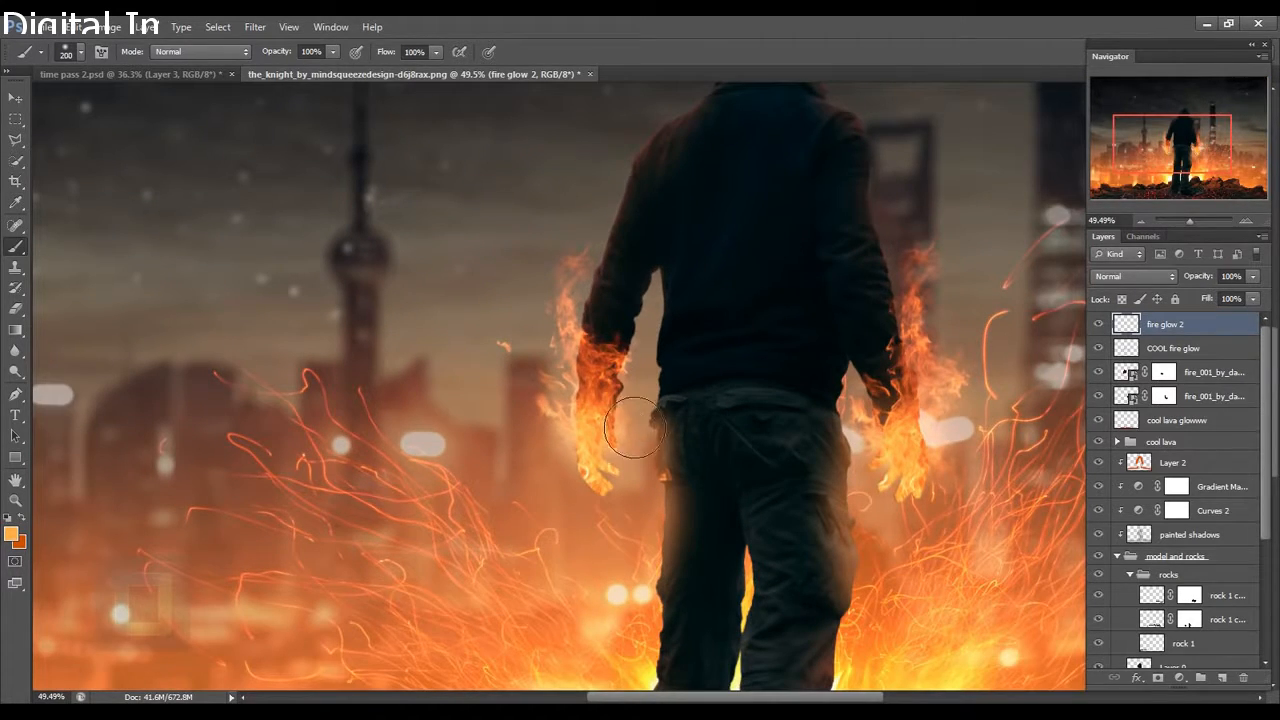
{"action": "left_click", "coordinate": [603, 384]}
{"action": "left_click", "coordinate": [609, 388]}
{"action": "left_click", "coordinate": [583, 396]}
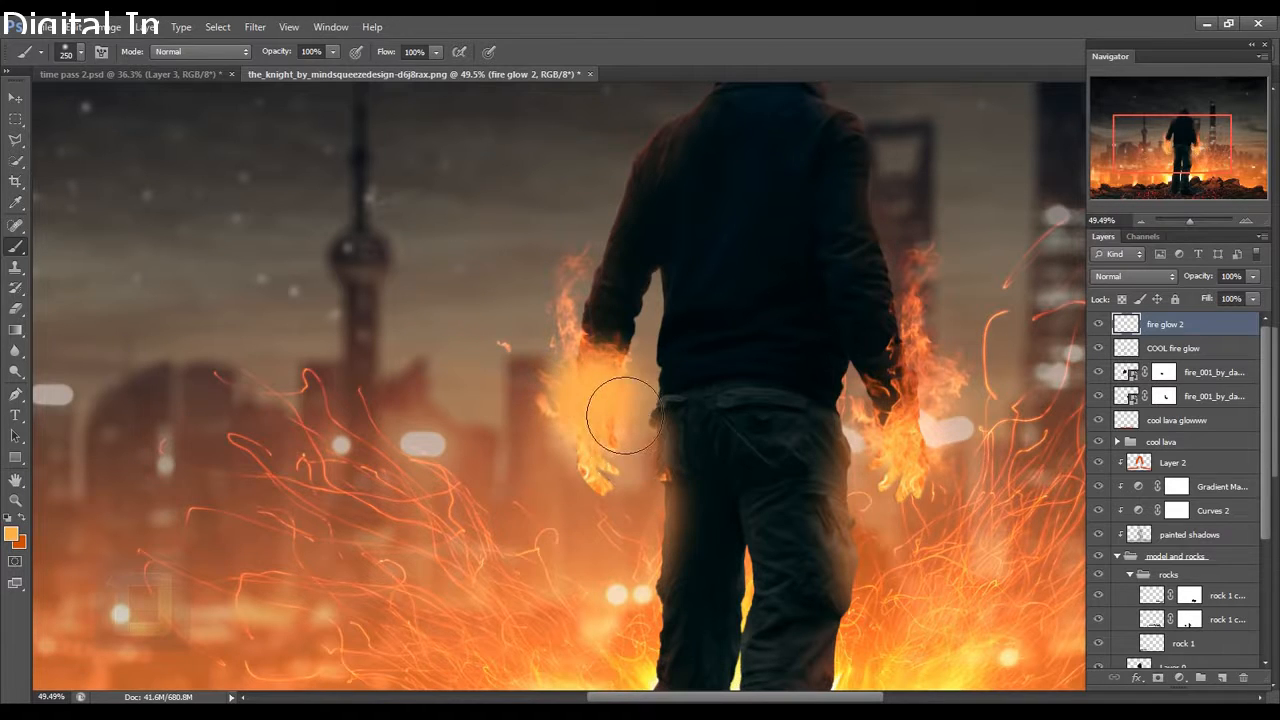
{"action": "left_click", "coordinate": [895, 391]}
{"action": "left_click", "coordinate": [908, 388]}
{"action": "left_click", "coordinate": [930, 355]}
{"action": "scroll", "coordinate": [970, 382], "scroll_direction": "down", "scroll_amount": 4}
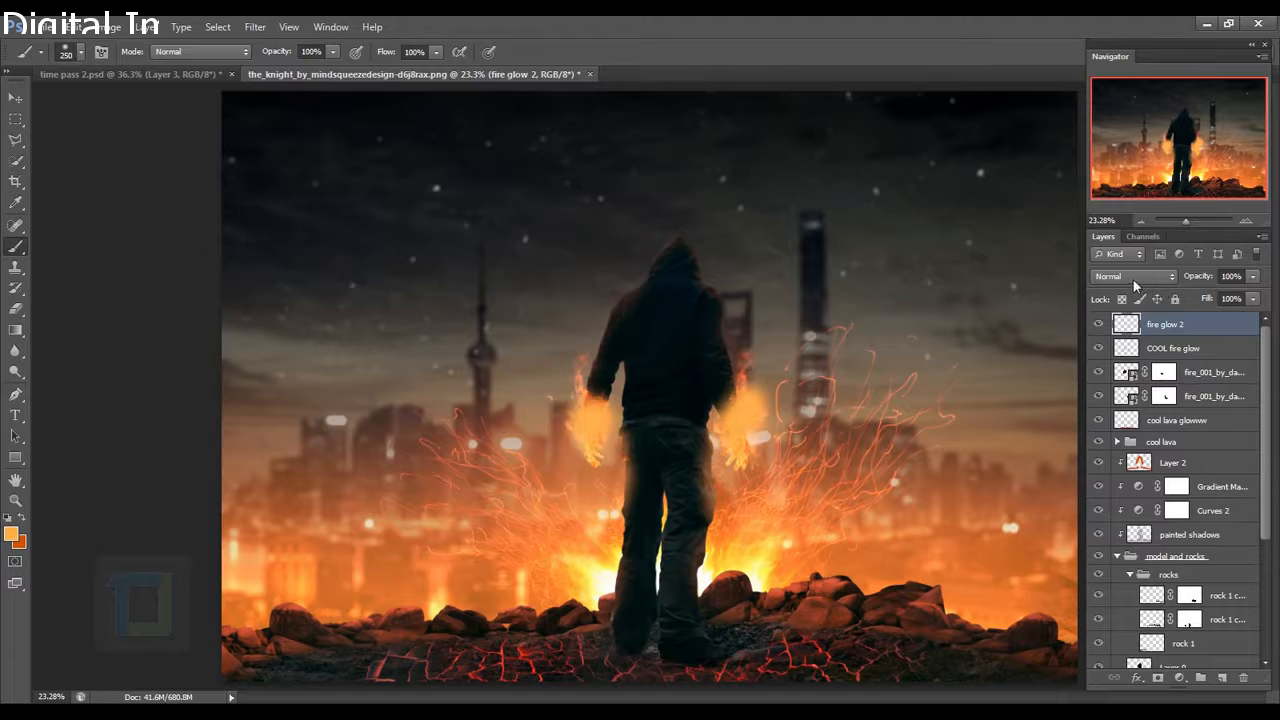
Blend fire glow 2 in Screen mode at 21% opacity.
{"action": "left_click", "coordinate": [1133, 279]}
{"action": "left_click", "coordinate": [1116, 428]}
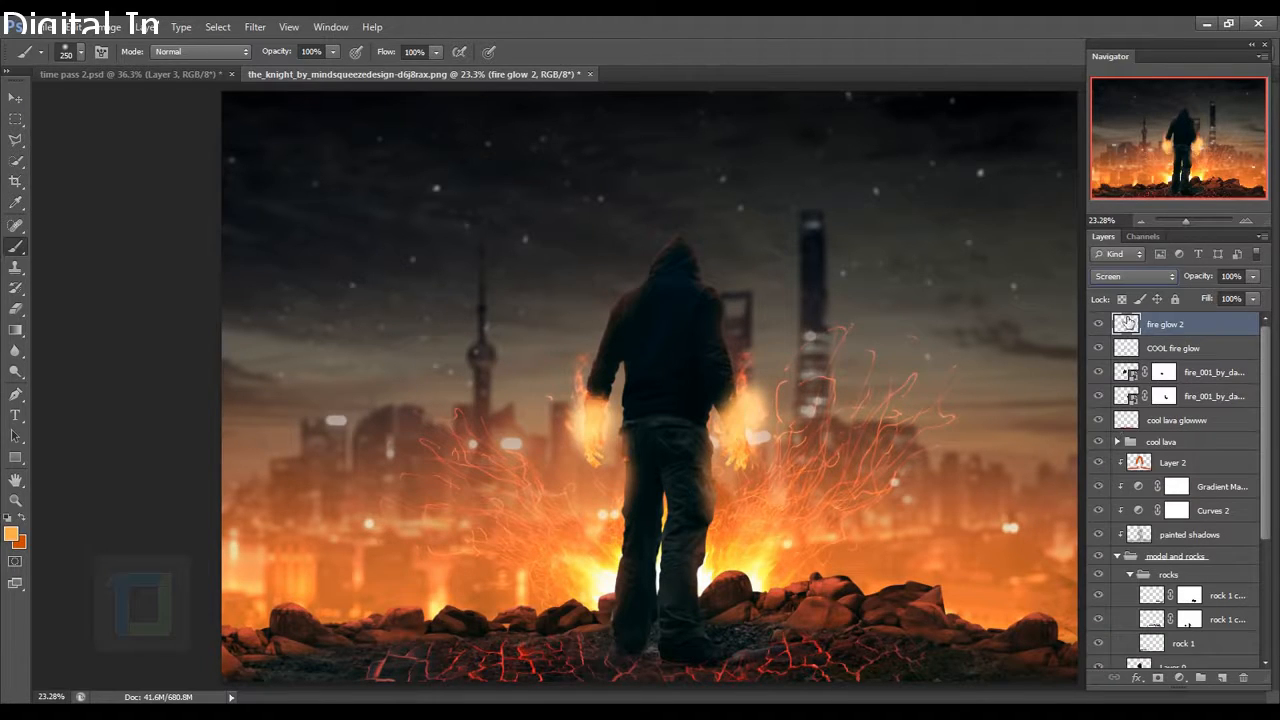
{"action": "left_click", "coordinate": [1251, 277]}
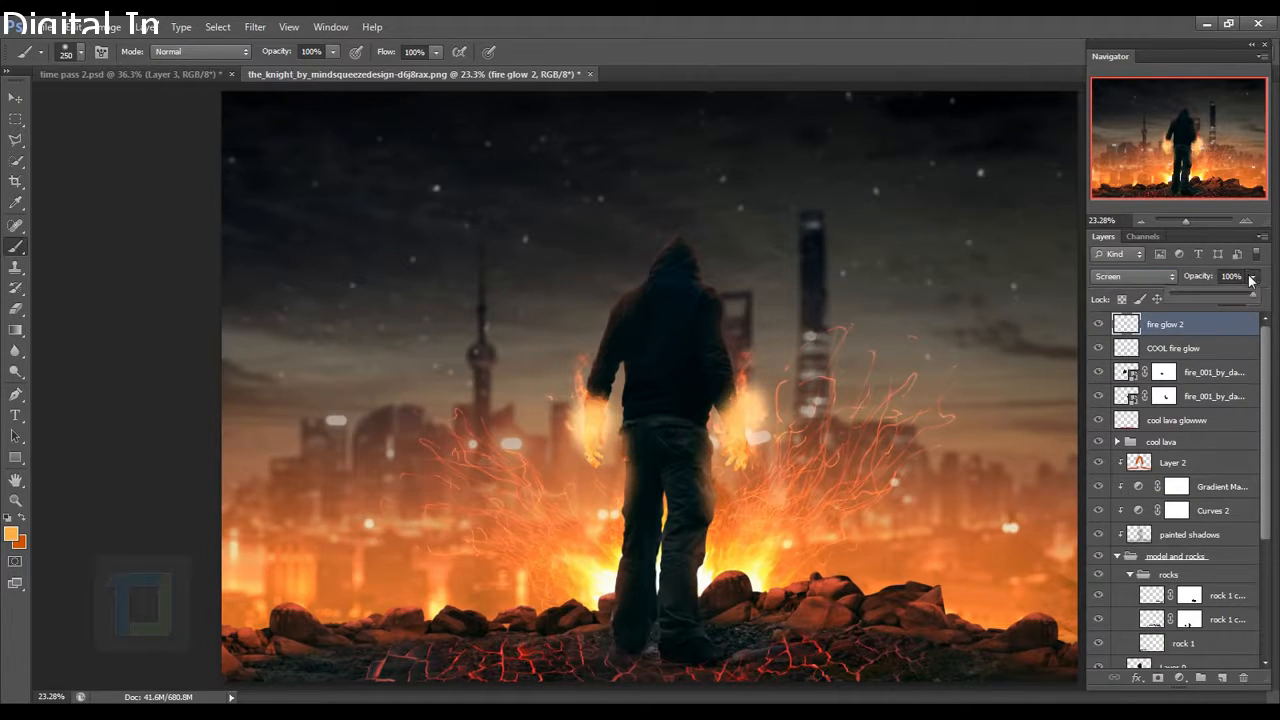
{"action": "mouse_move", "coordinate": [1196, 293]}
{"action": "left_mouse_down"}
{"action": "mouse_move", "coordinate": [1170, 297]}
{"action": "mouse_move", "coordinate": [1185, 294]}
{"action": "left_mouse_up"}
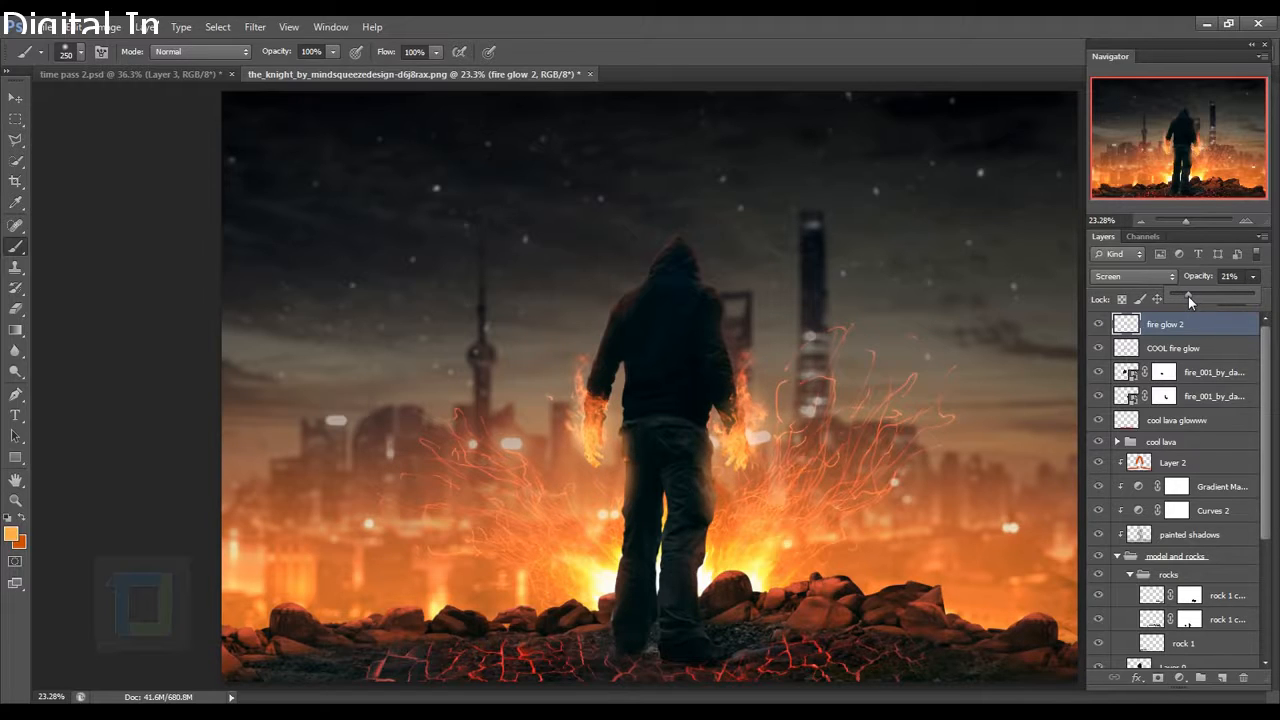
{"action": "left_click", "coordinate": [1202, 339]}
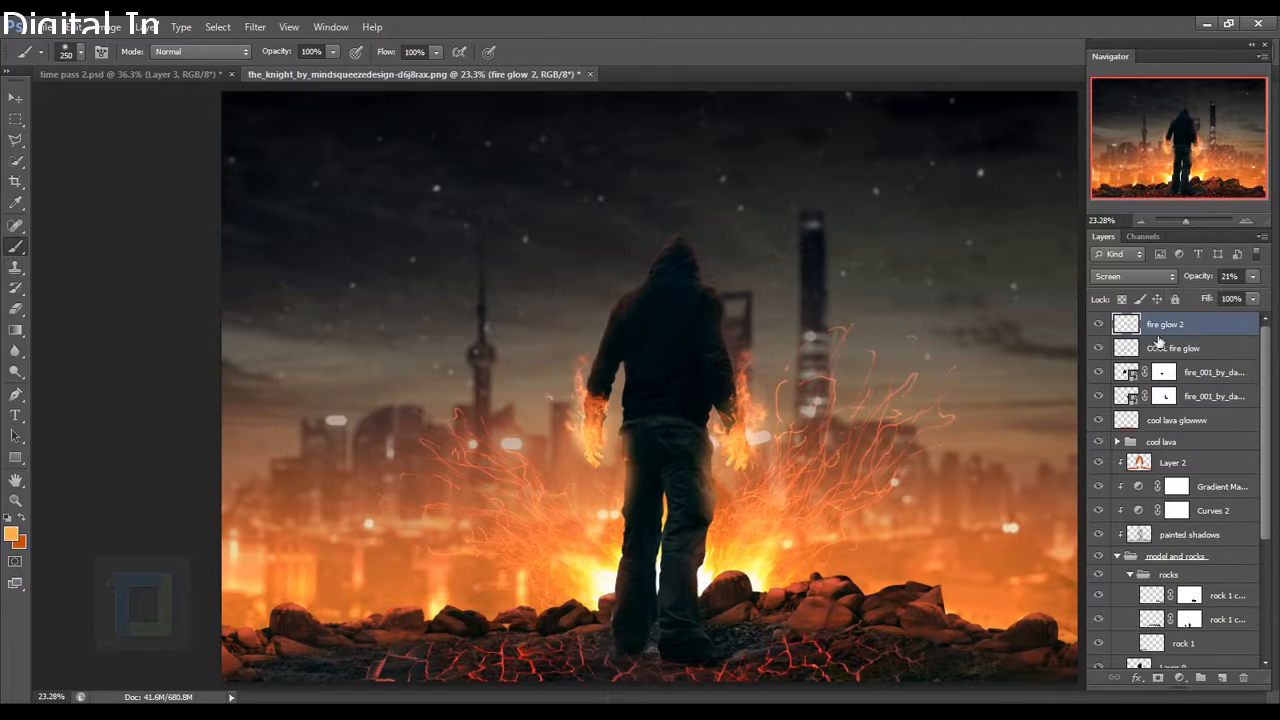
{"action": "left_click", "coordinate": [1105, 326]}
{"action": "left_click", "coordinate": [1105, 326]}
{"action": "scroll", "coordinate": [734, 441], "scroll_direction": "down", "scroll_amount": 5}
{"action": "scroll", "coordinate": [834, 441], "scroll_direction": "up", "scroll_amount": 3}
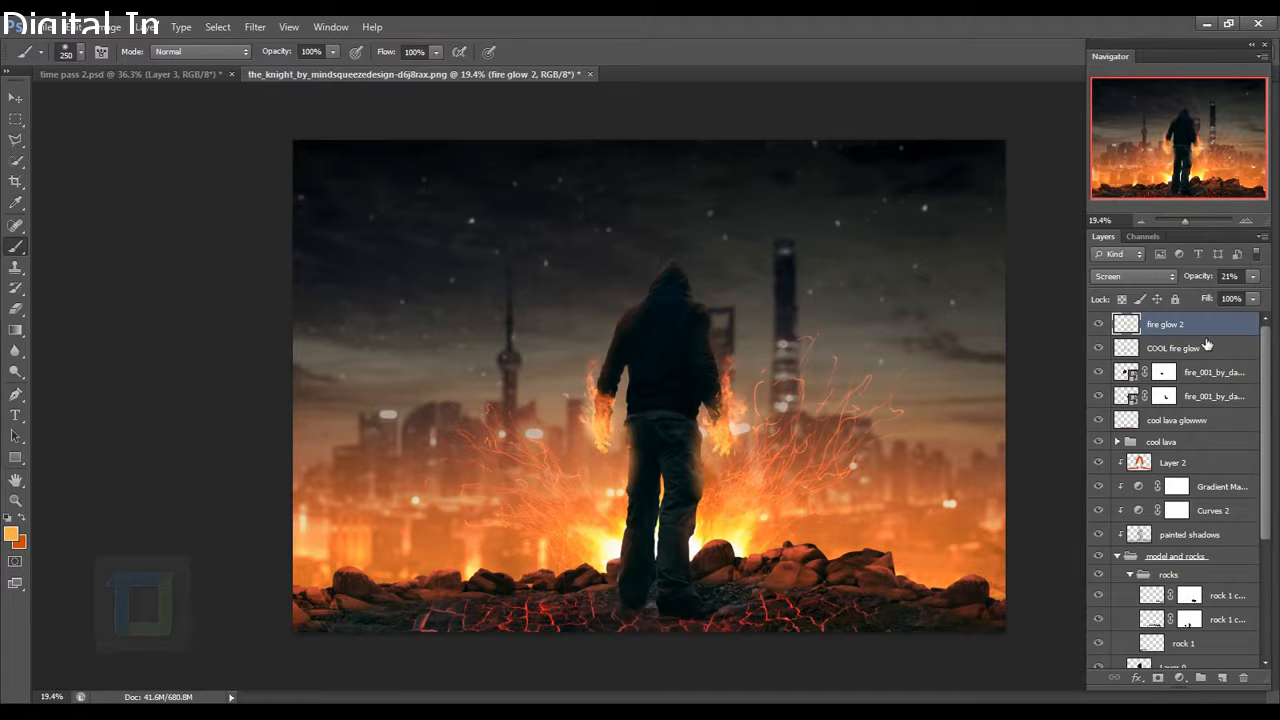
Group fire glow 2, COOL fire glow and both fire_001 layers into a group named 'Hand Fire'.
{"action": "left_click", "coordinate": [1187, 424]}
{"action": "left_click", "coordinate": [1172, 397]}
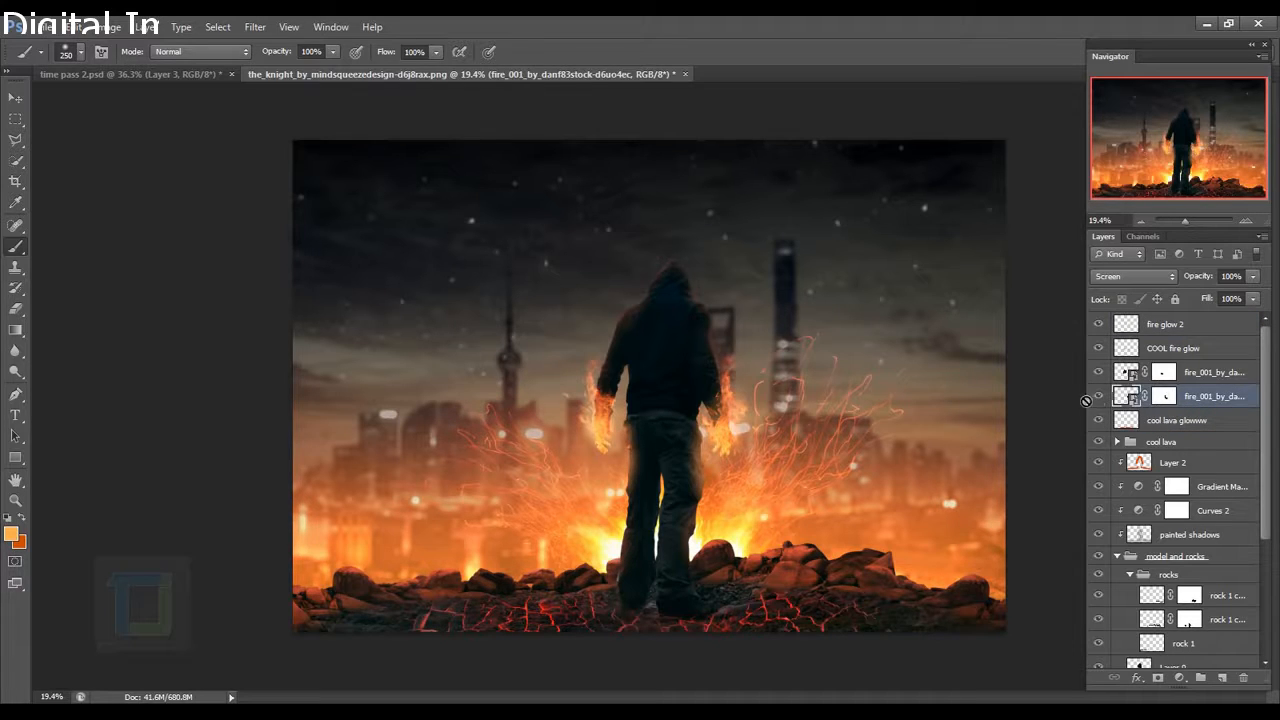
{"action": "mouse_move", "coordinate": [1104, 396]}
{"action": "left_mouse_down"}
{"action": "mouse_move", "coordinate": [1103, 331]}
{"action": "mouse_move", "coordinate": [1103, 398]}
{"action": "left_mouse_up"}
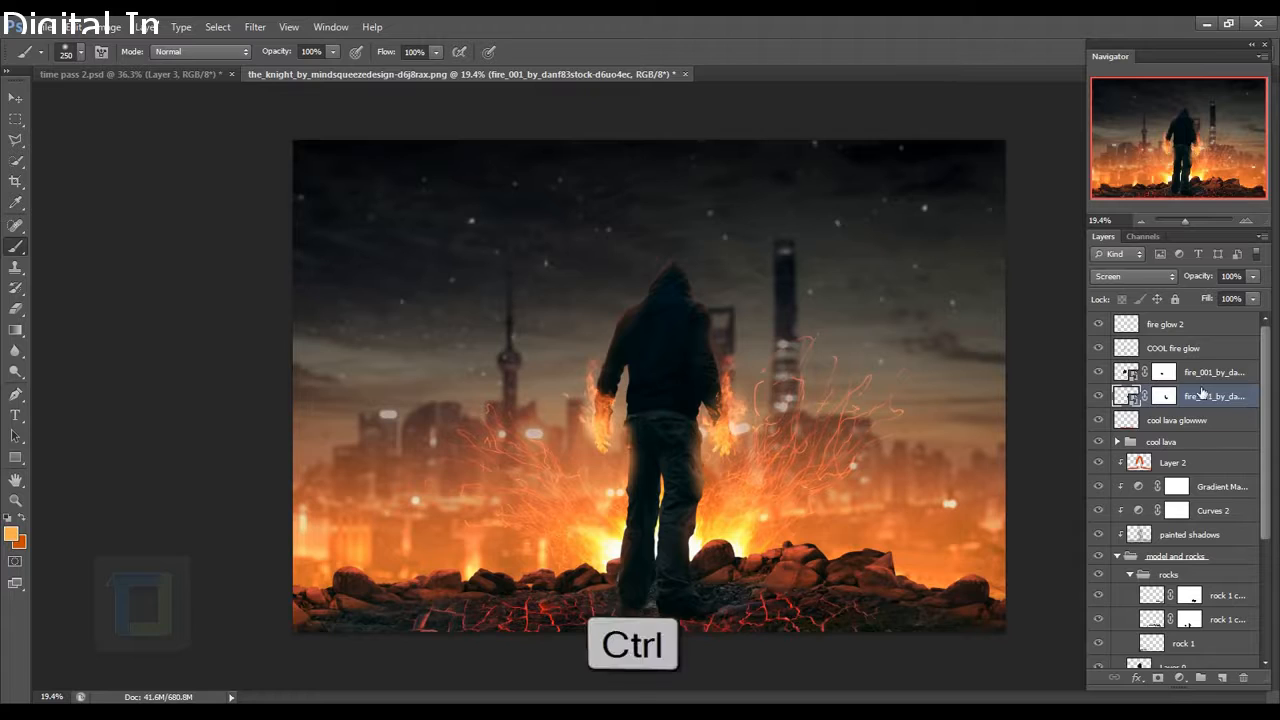
{"action": "left_click", "coordinate": [1202, 371], "text": "ctrl"}
{"action": "left_click", "coordinate": [1195, 348], "text": "ctrl"}
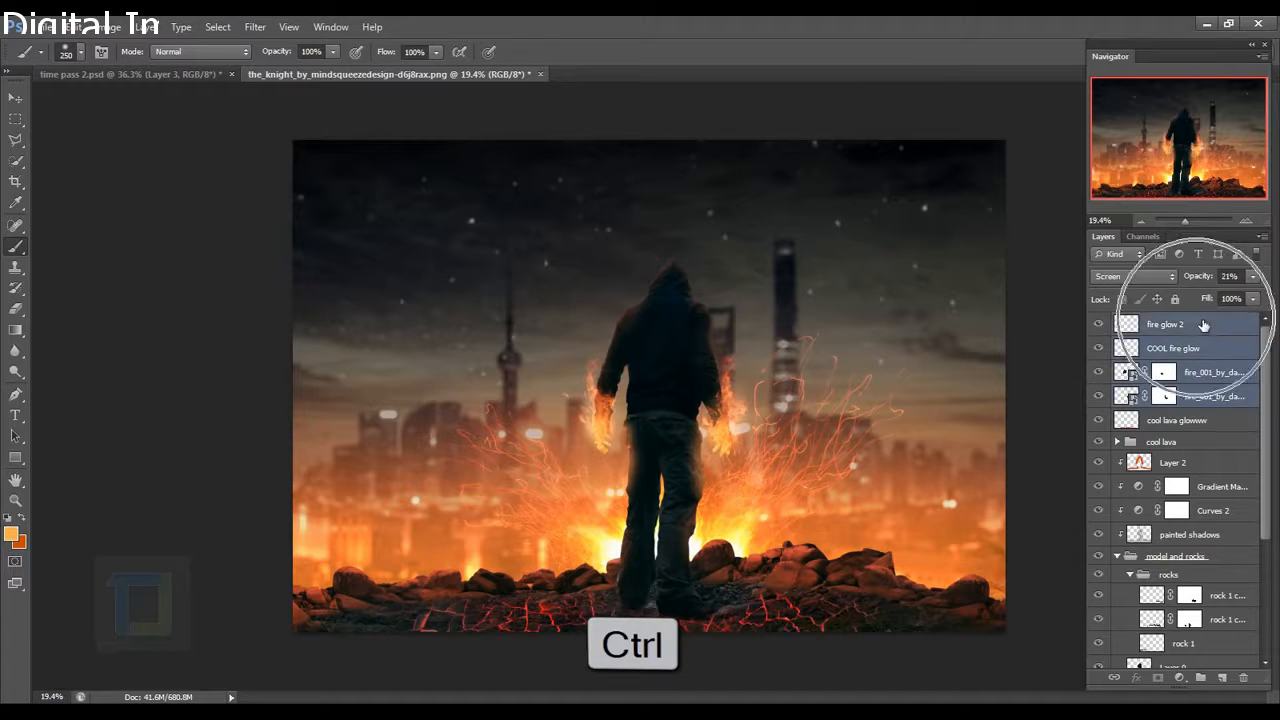
{"action": "left_click", "coordinate": [1204, 325], "text": "ctrl"}
{"action": "key", "text": "ctrl+g"}
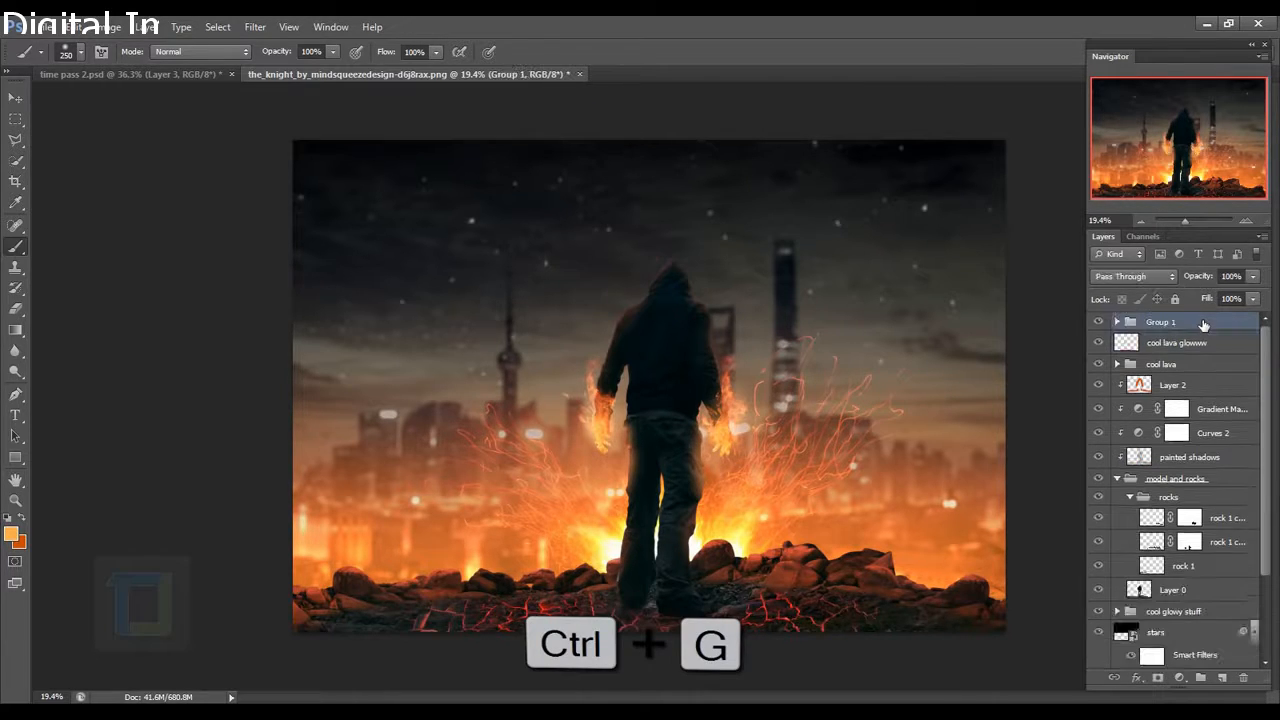
{"action": "double_click", "coordinate": [1162, 323]}
{"action": "type", "text": "H"}
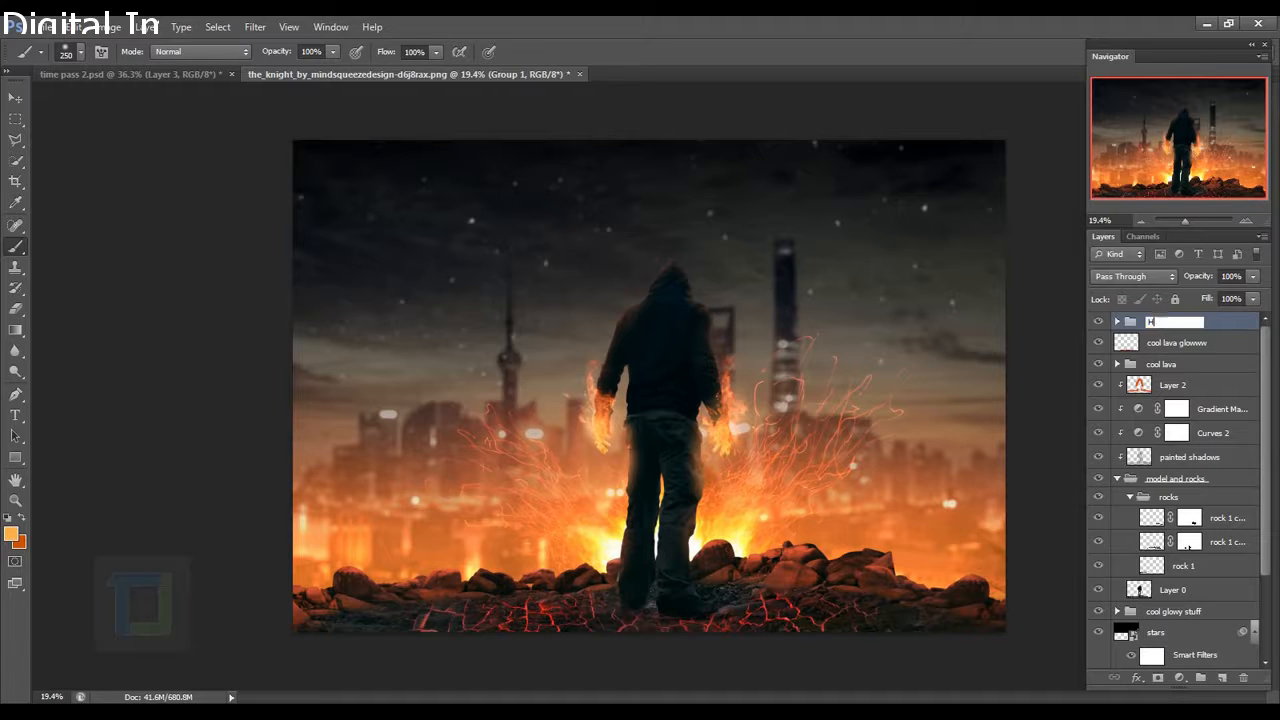
{"action": "type", "text": "and Fire"}
{"action": "key", "text": "Return"}
{"action": "left_click", "coordinate": [1099, 322]}
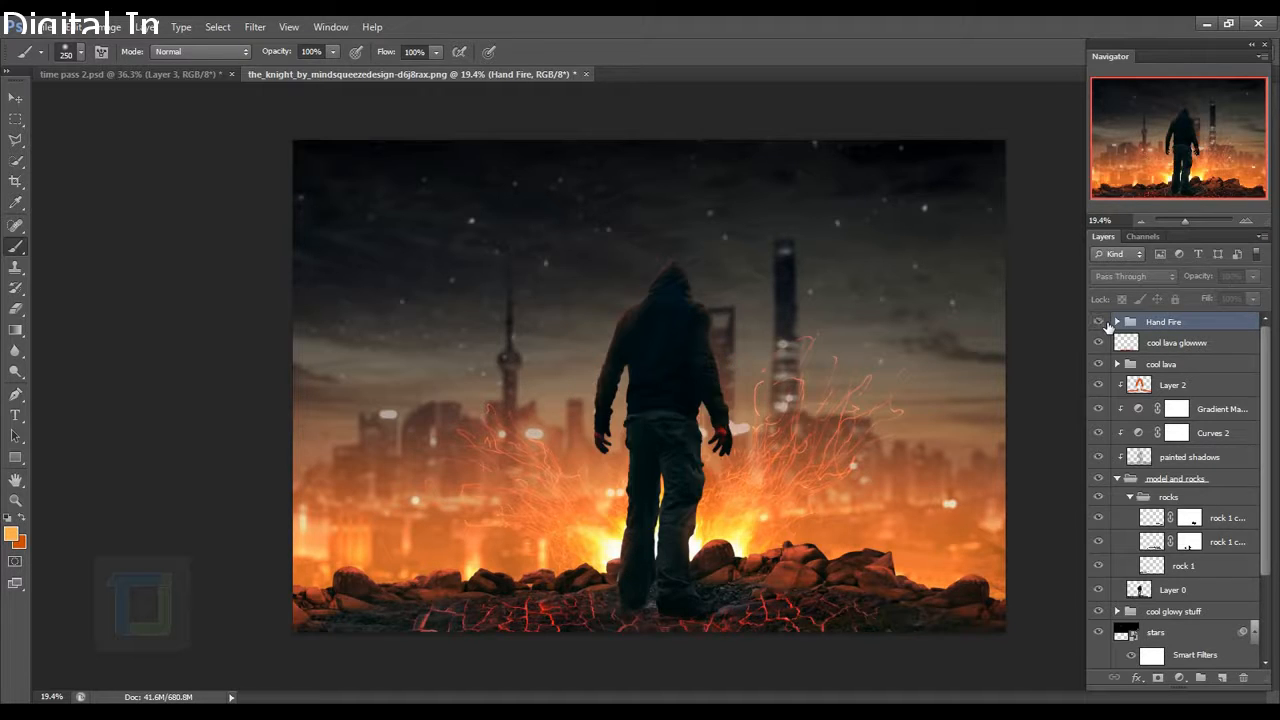
{"action": "left_click", "coordinate": [1099, 322]}
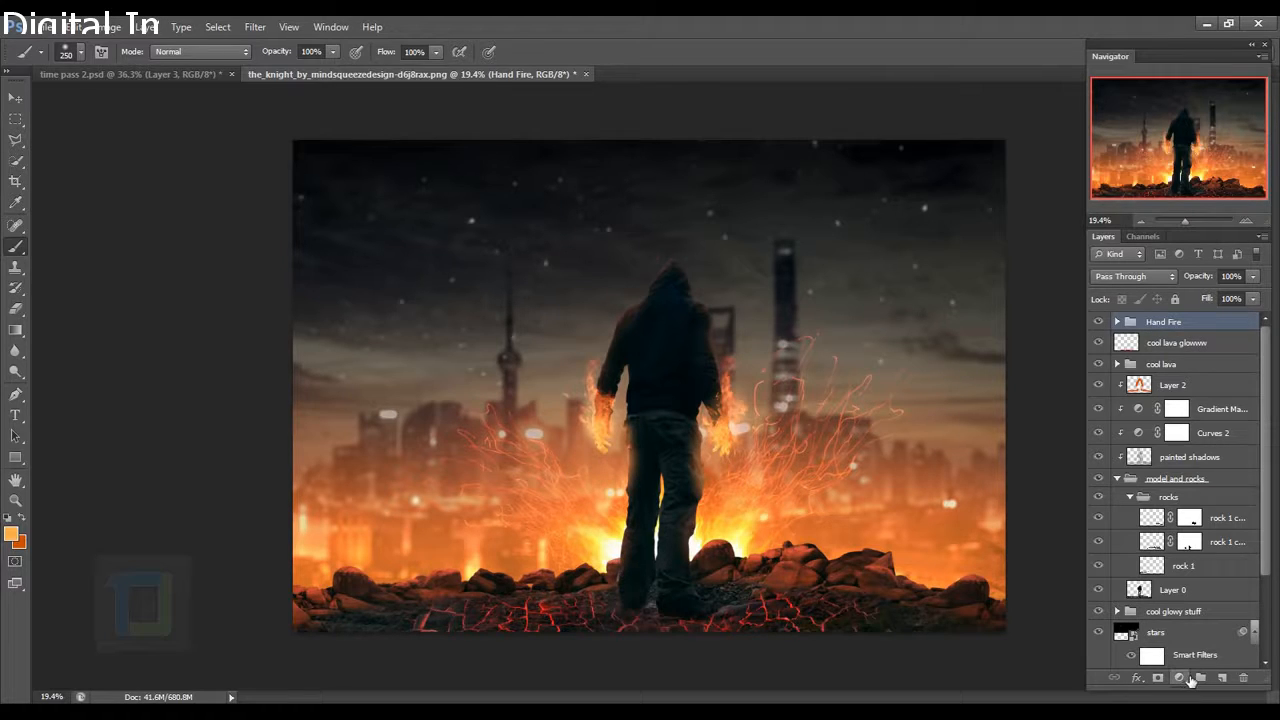
Add a Hue/Saturation adjustment clipped to Hand Fire, shifting hue and raising saturation to +9.
{"action": "left_click", "coordinate": [1180, 678]}
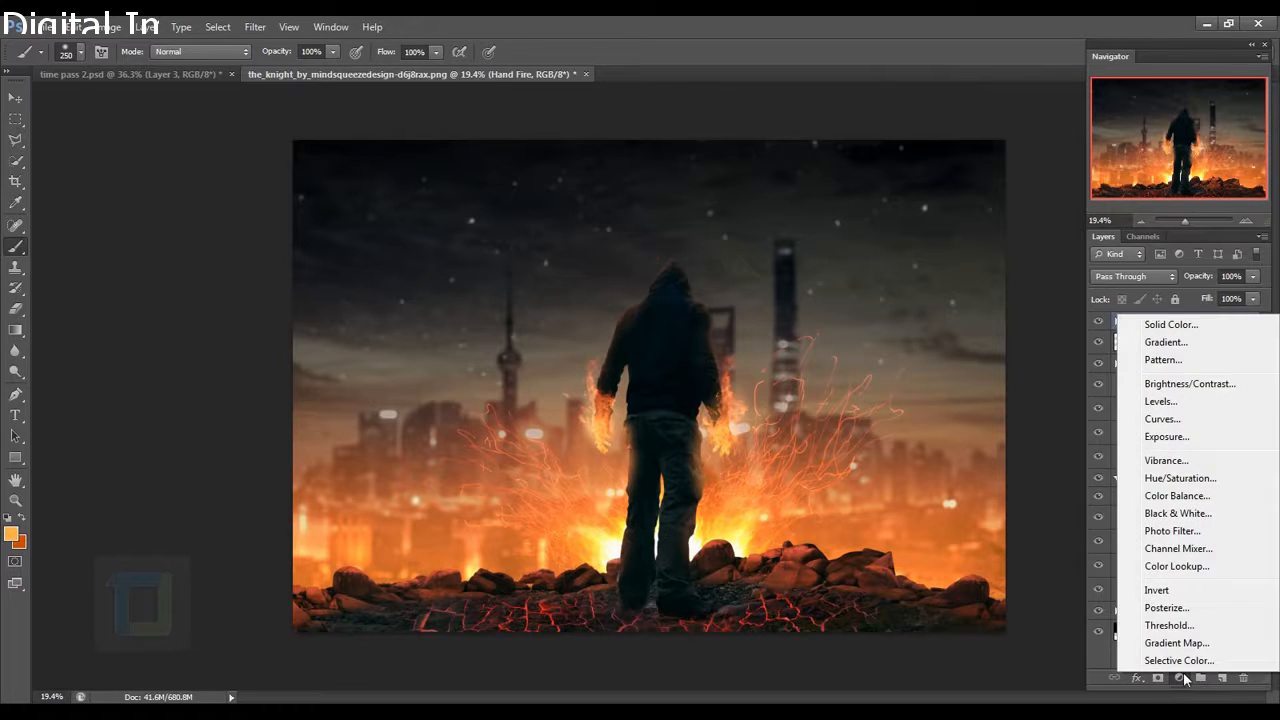
{"action": "left_click", "coordinate": [1195, 479]}
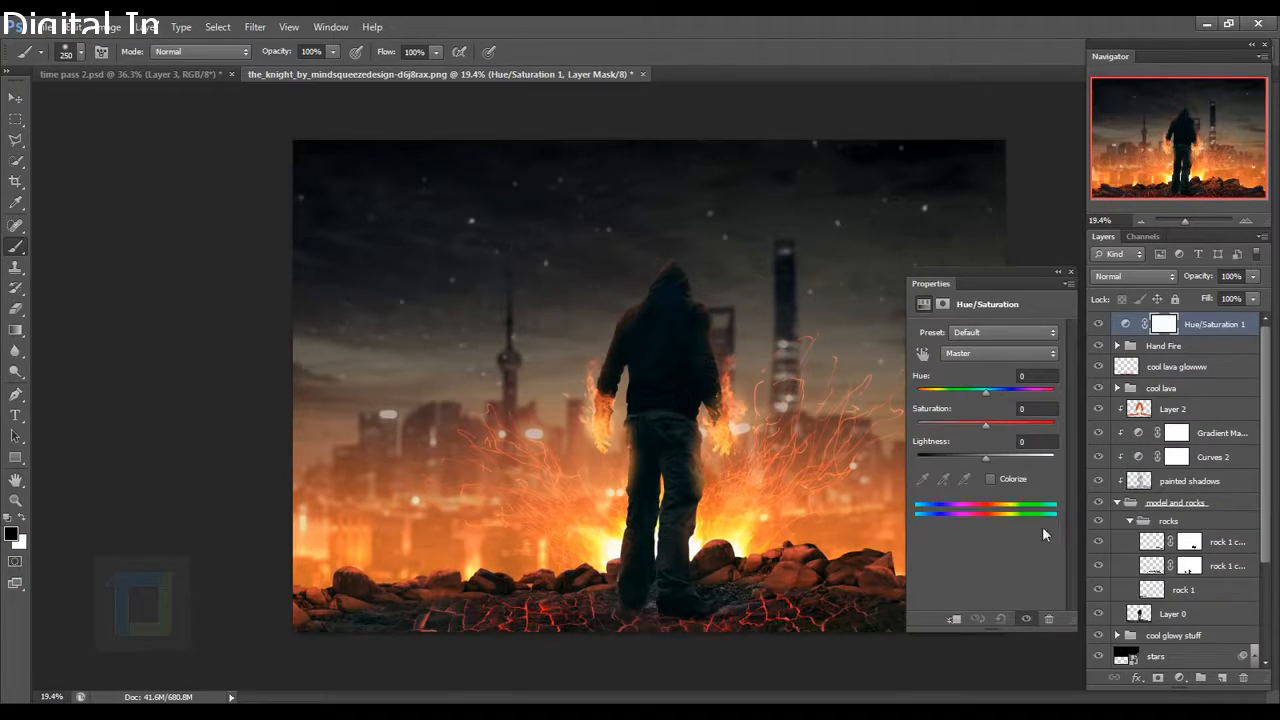
{"action": "left_click", "coordinate": [958, 620]}
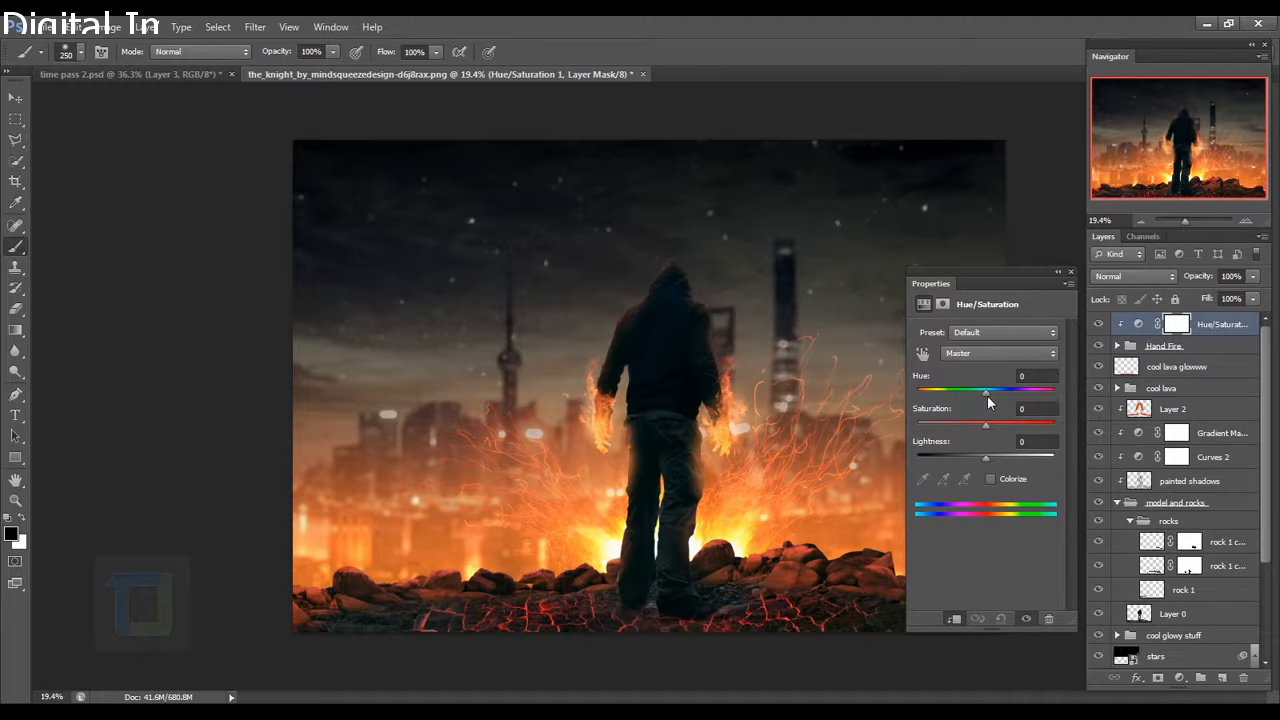
{"action": "mouse_move", "coordinate": [987, 395]}
{"action": "left_mouse_down"}
{"action": "mouse_move", "coordinate": [922, 393]}
{"action": "mouse_move", "coordinate": [992, 393]}
{"action": "left_mouse_up"}
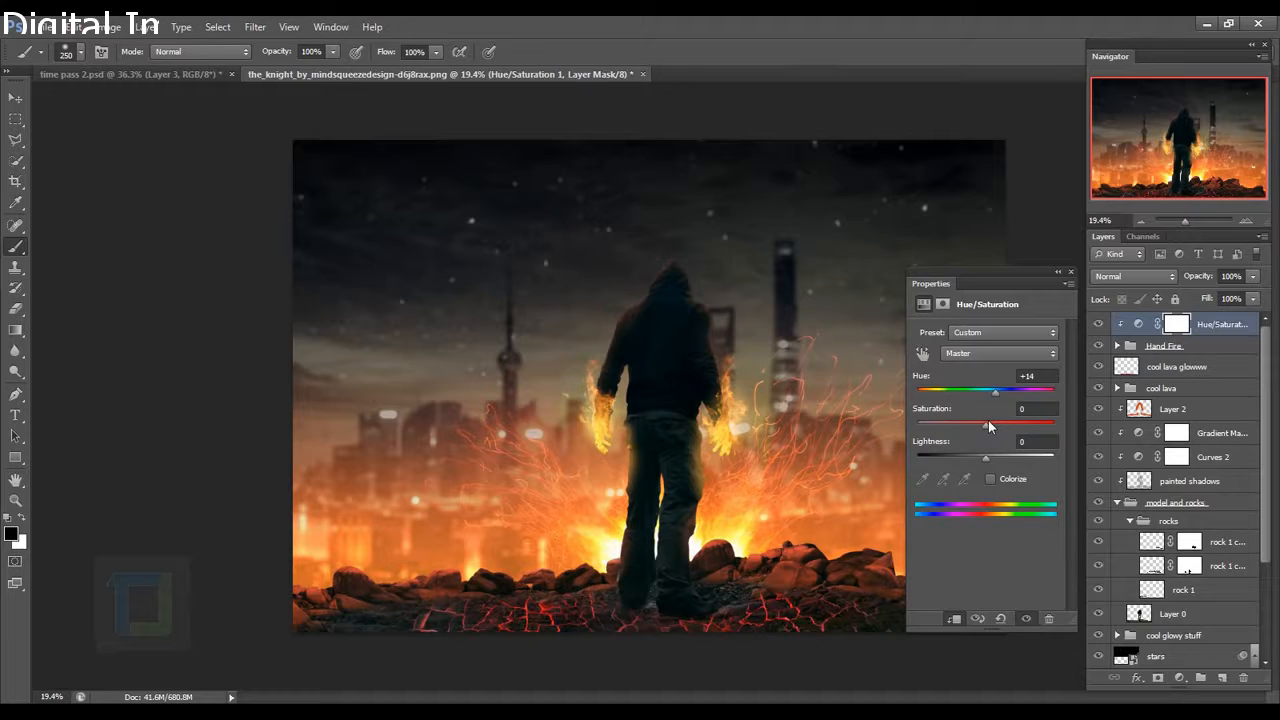
{"action": "left_click_drag", "start_coordinate": [988, 425], "coordinate": [992, 432]}
Compare the flames with and without the adjustment and push the hue further to +21.
{"action": "left_click", "coordinate": [1104, 330]}
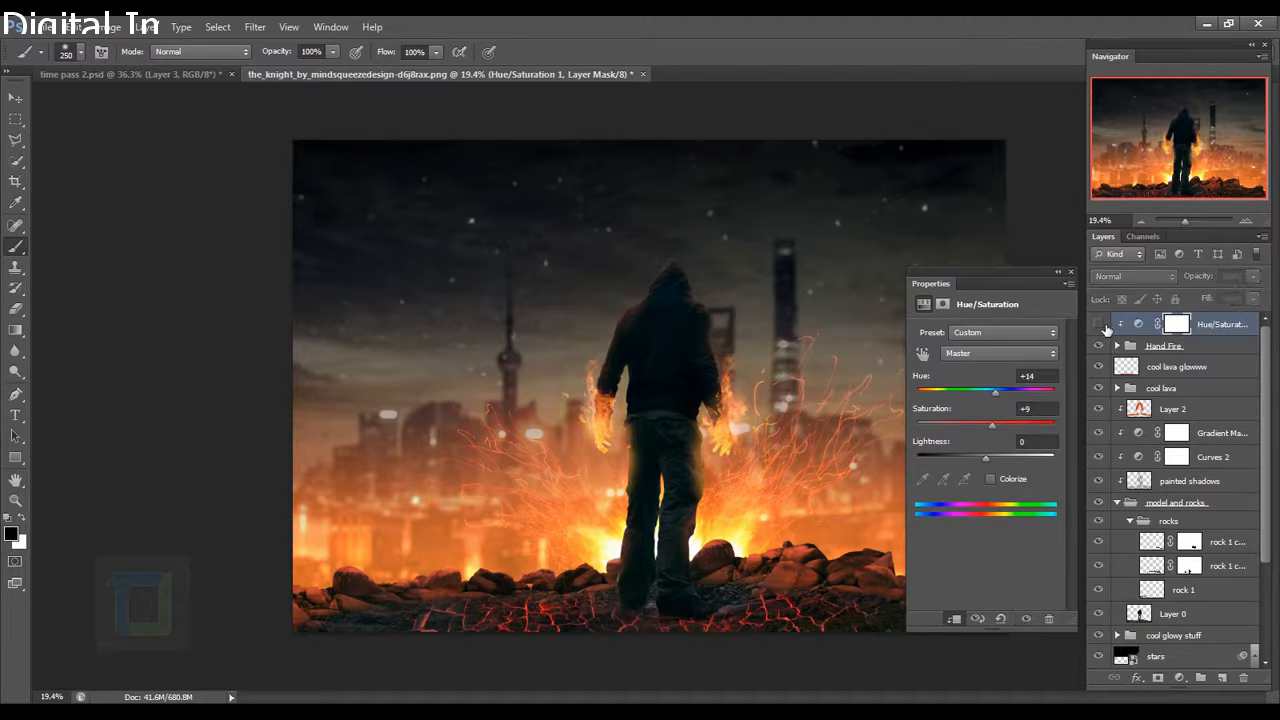
{"action": "left_click", "coordinate": [1105, 330]}
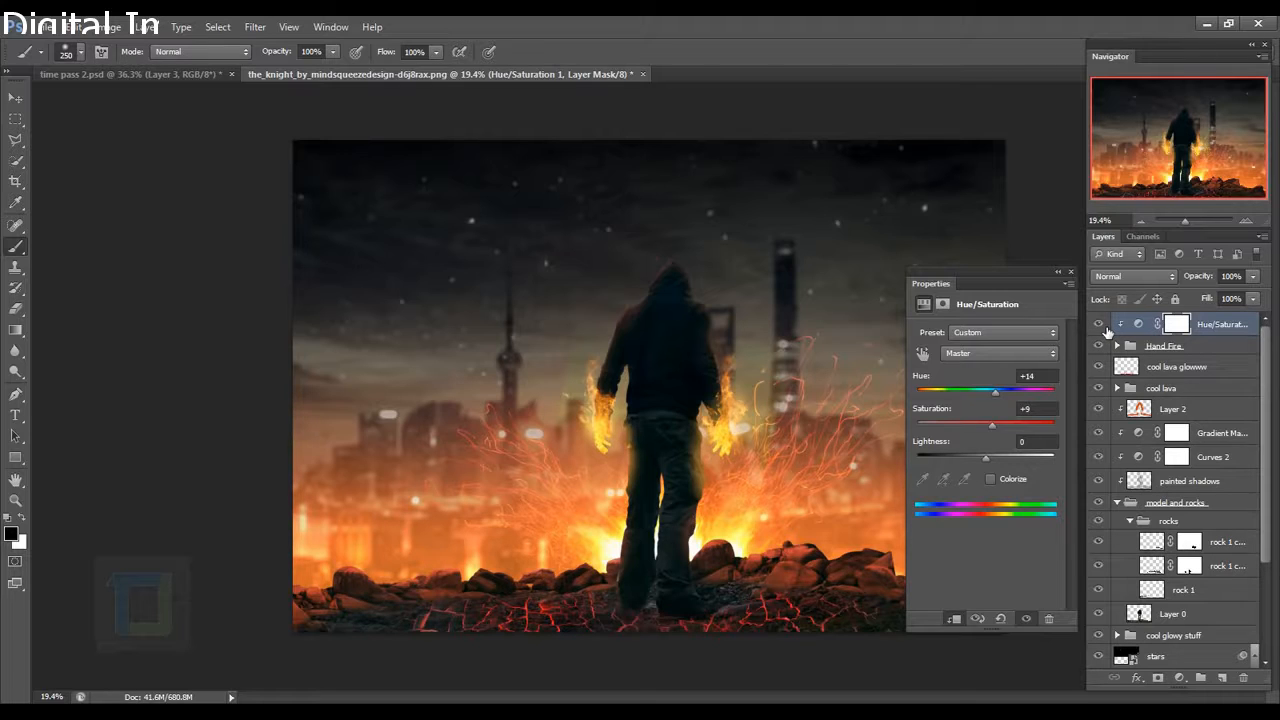
{"action": "left_click", "coordinate": [1099, 325]}
{"action": "left_click", "coordinate": [1099, 325]}
{"action": "left_click", "coordinate": [1099, 325]}
{"action": "left_click", "coordinate": [1099, 325]}
{"action": "left_click", "coordinate": [1100, 325]}
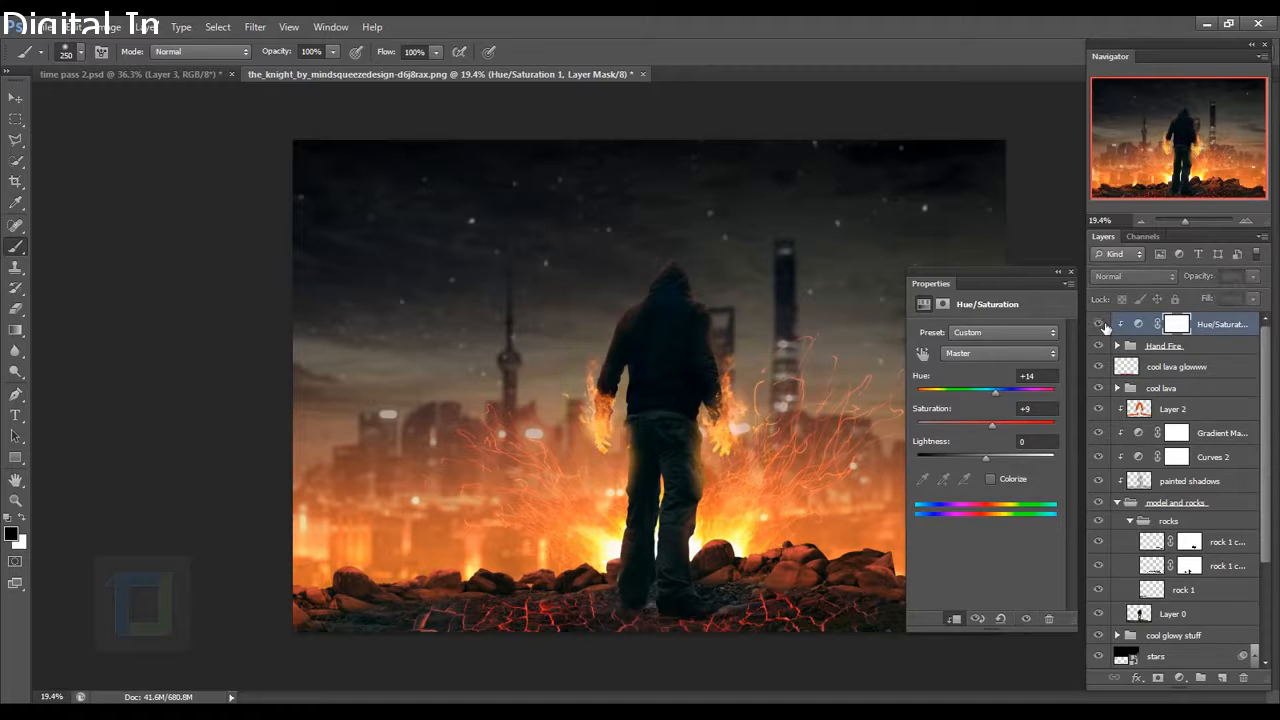
{"action": "left_click", "coordinate": [1100, 325]}
{"action": "left_click_drag", "start_coordinate": [996, 398], "coordinate": [1000, 400]}
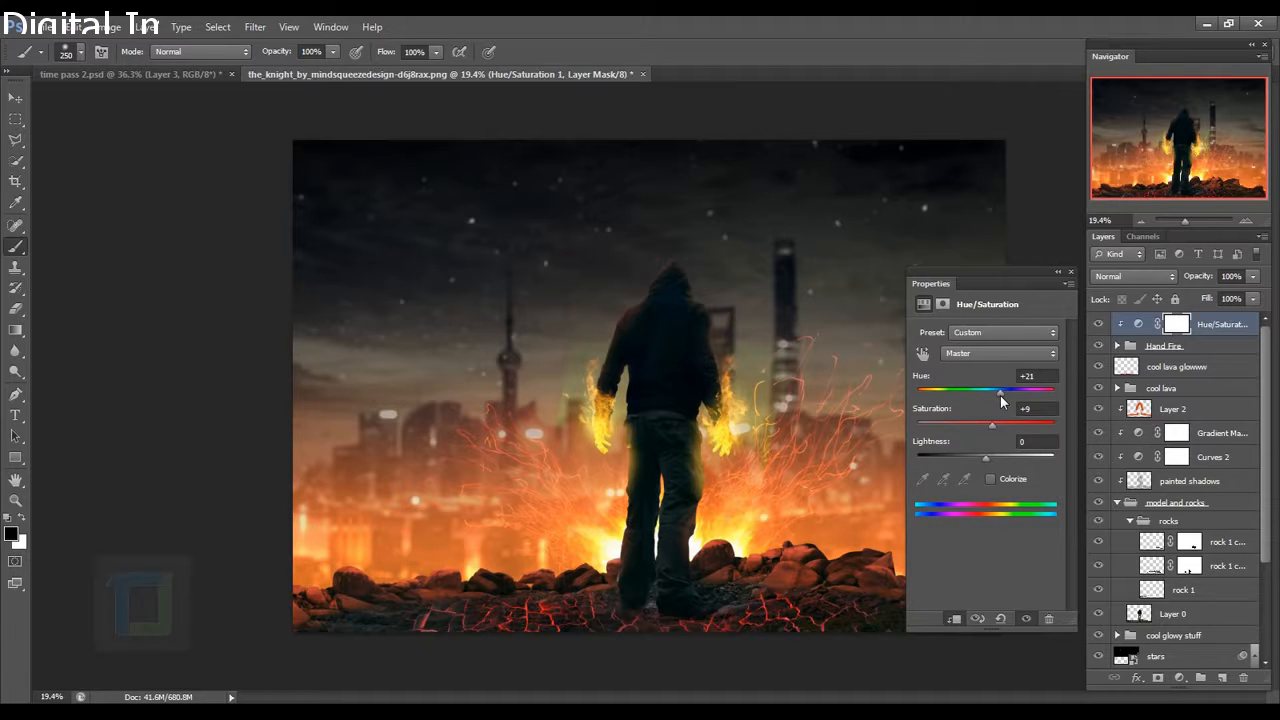
{"action": "left_click", "coordinate": [1101, 326]}
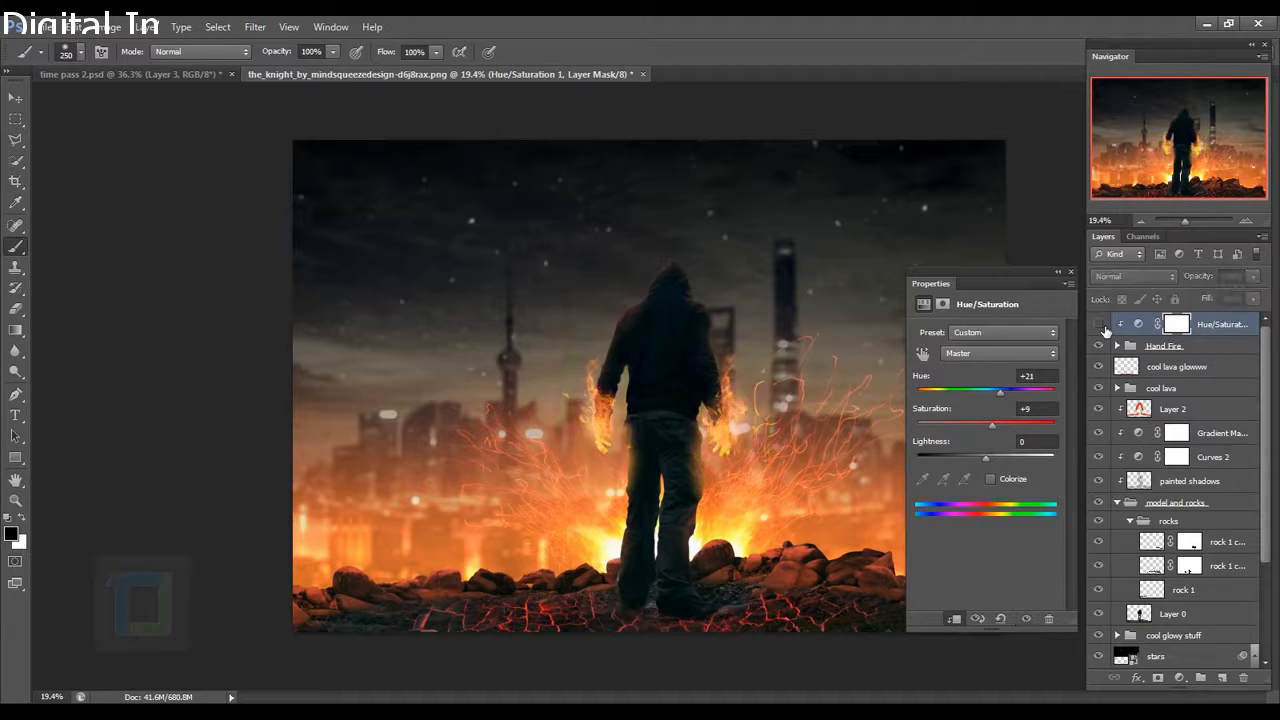
{"action": "left_click", "coordinate": [1101, 326]}
{"action": "left_click", "coordinate": [1068, 274]}
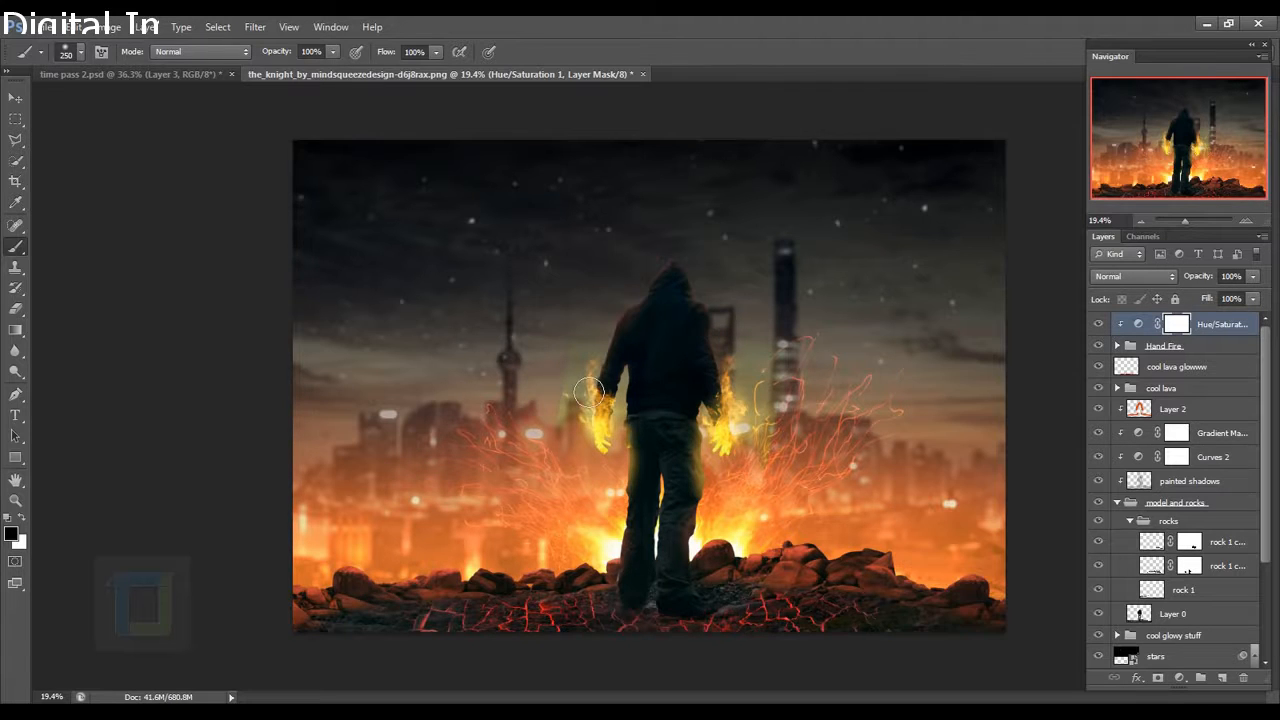
{"action": "scroll", "coordinate": [681, 429], "scroll_direction": "up", "scroll_amount": 1}
{"action": "scroll", "coordinate": [681, 429], "scroll_direction": "up", "scroll_amount": 5}
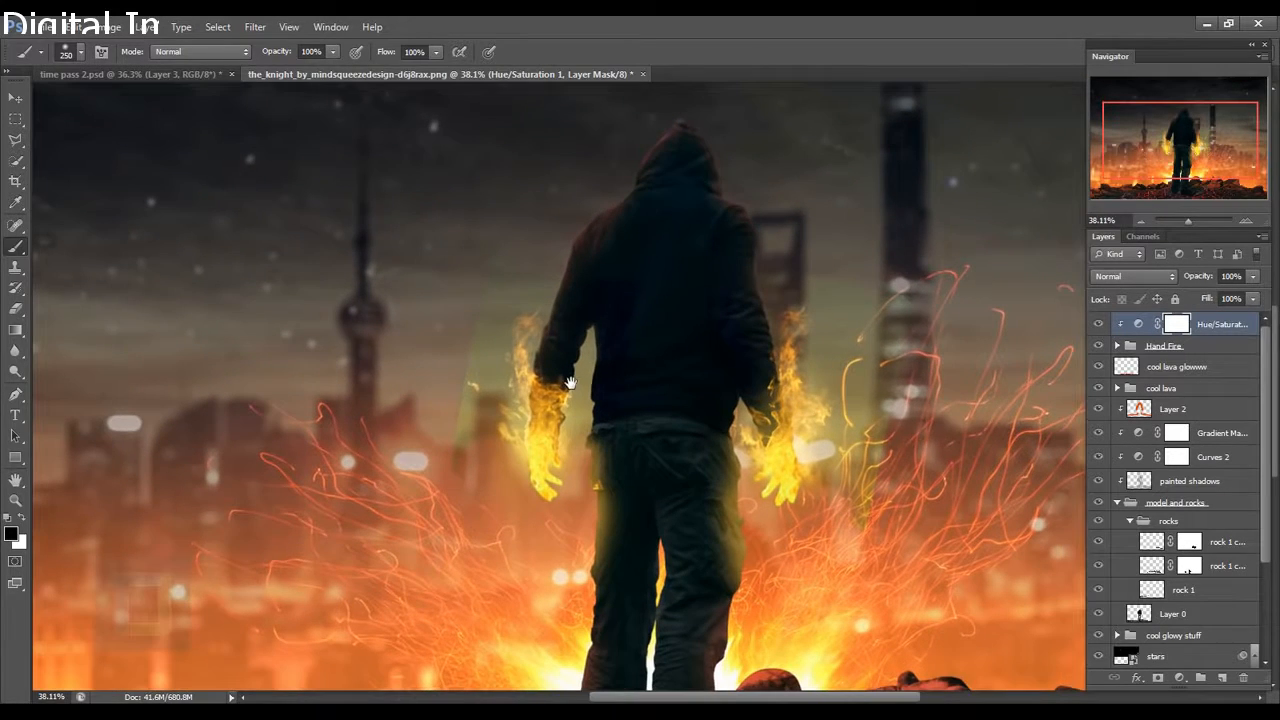
{"action": "scroll", "coordinate": [881, 410], "scroll_direction": "down", "scroll_amount": 6}
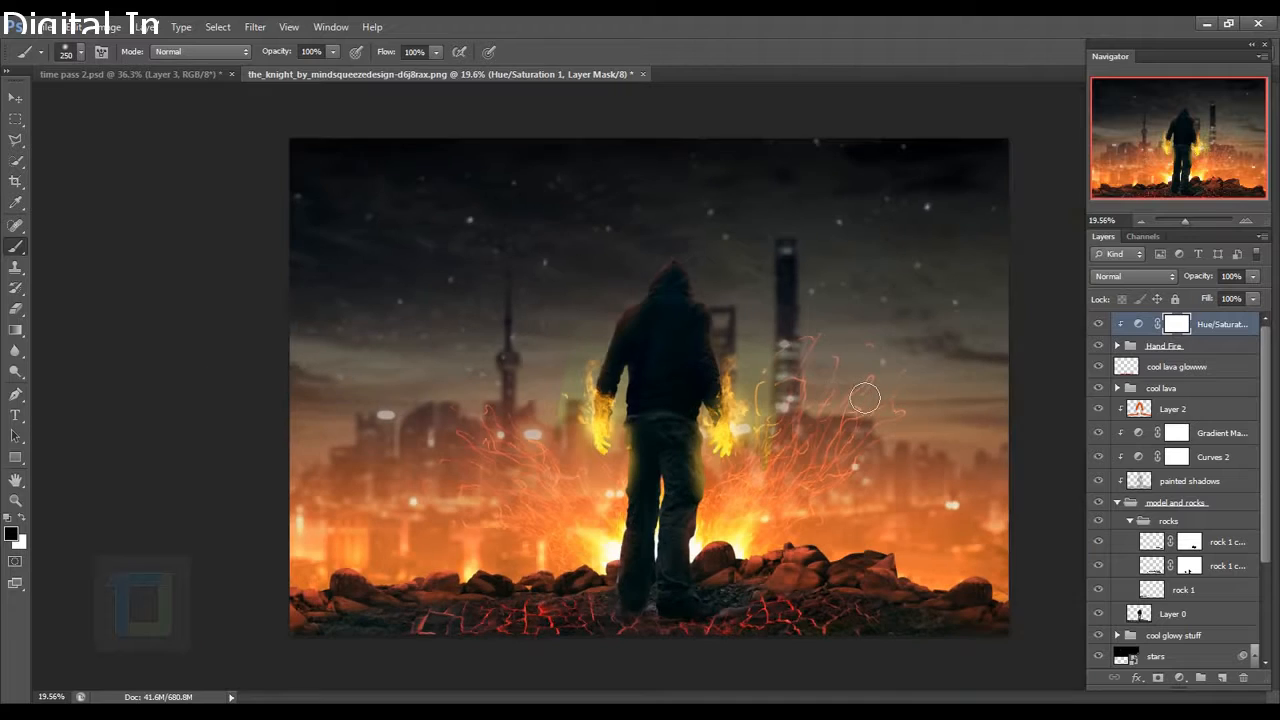
Paint away the greenish haze beside the left hand on the upper fire_001 layer.
{"action": "left_click", "coordinate": [1118, 346]}
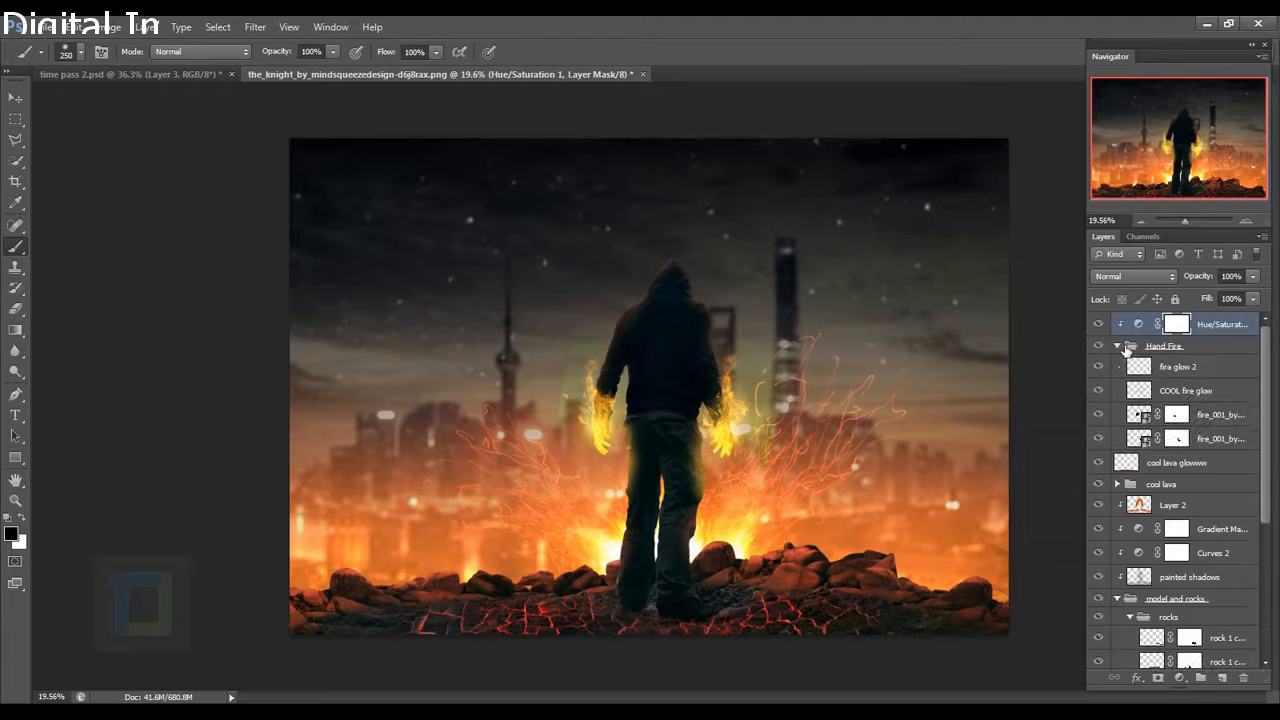
{"action": "left_click", "coordinate": [1107, 418]}
{"action": "left_click", "coordinate": [1099, 414]}
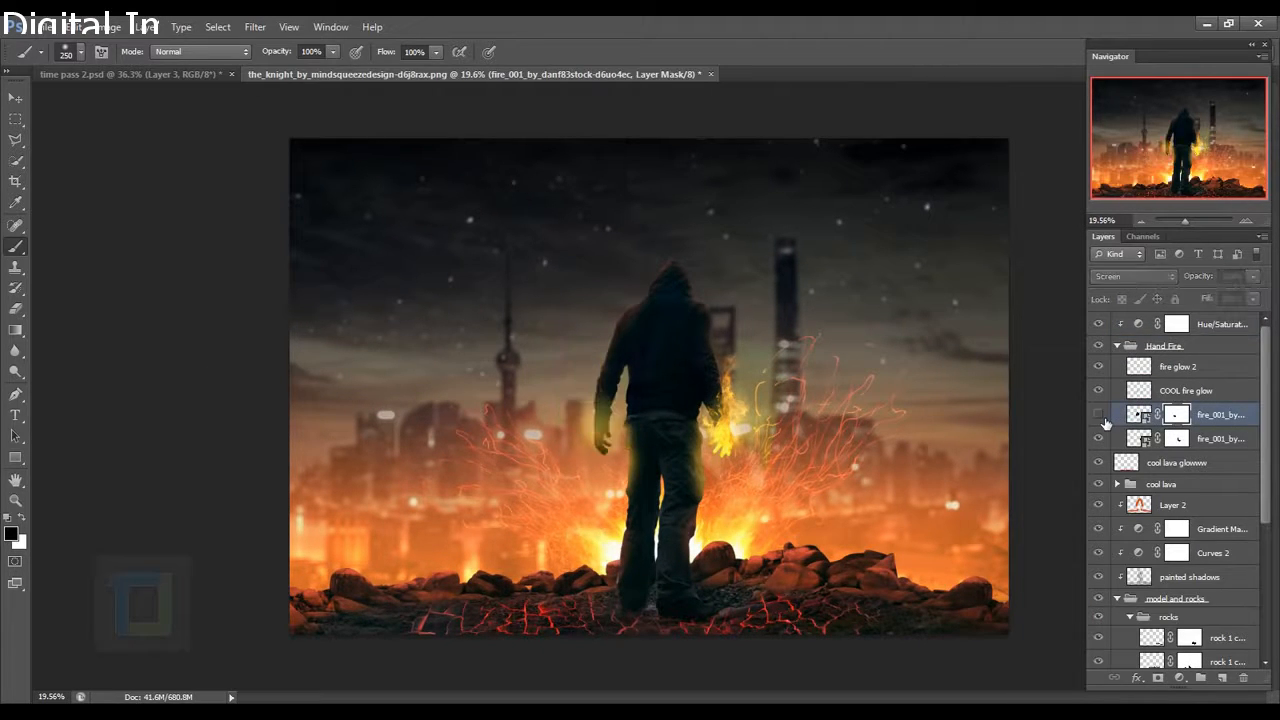
{"action": "left_click", "coordinate": [1099, 414]}
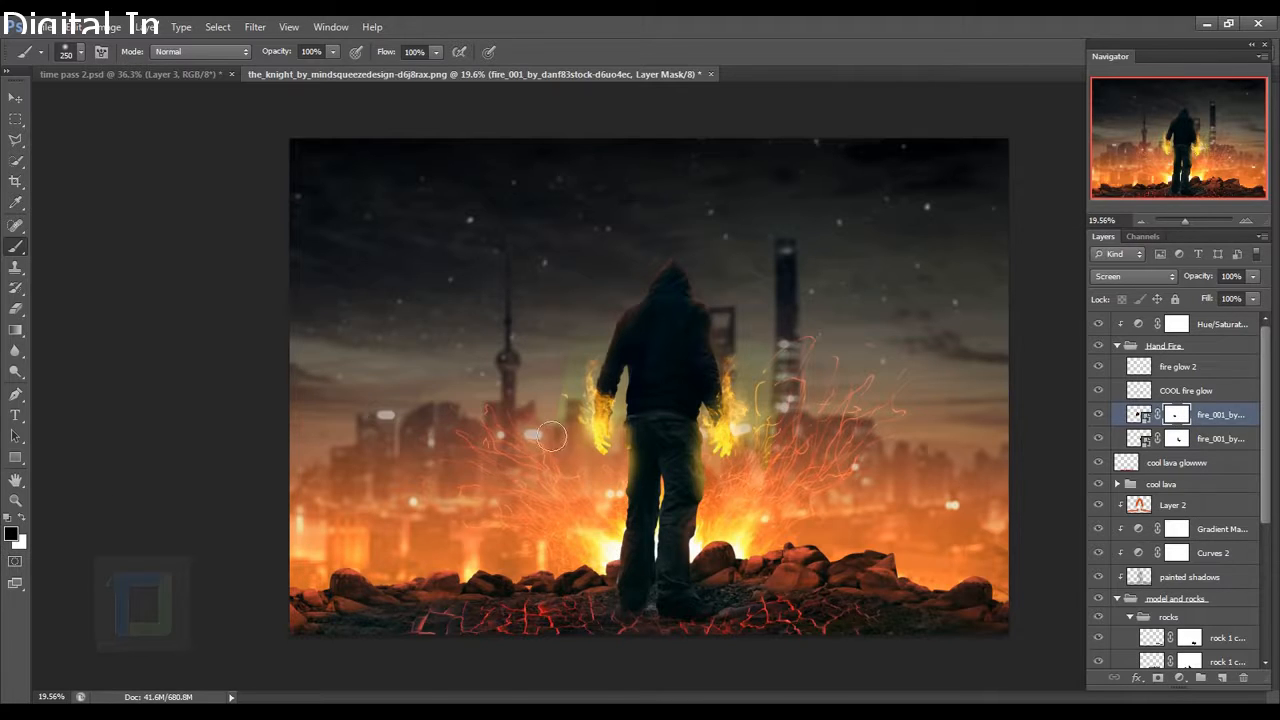
{"action": "scroll", "coordinate": [552, 436], "scroll_direction": "up", "scroll_amount": 3}
{"action": "mouse_move", "coordinate": [585, 359]}
{"action": "left_mouse_down"}
{"action": "mouse_move", "coordinate": [574, 445]}
{"action": "mouse_move", "coordinate": [583, 408]}
{"action": "left_mouse_up"}
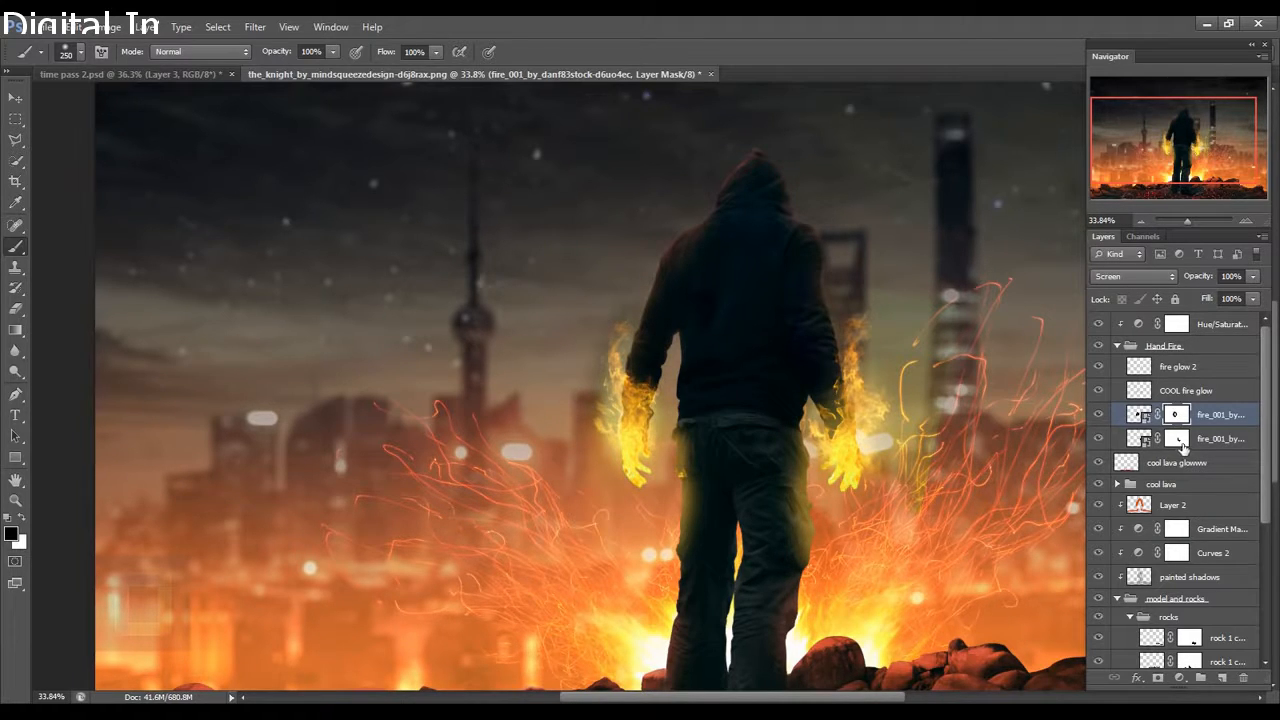
Mask out part of the lower fire_001 flames, then collapse the Hand Fire group.
{"action": "left_click", "coordinate": [1178, 443]}
{"action": "left_click", "coordinate": [1098, 438]}
{"action": "left_click", "coordinate": [1098, 438]}
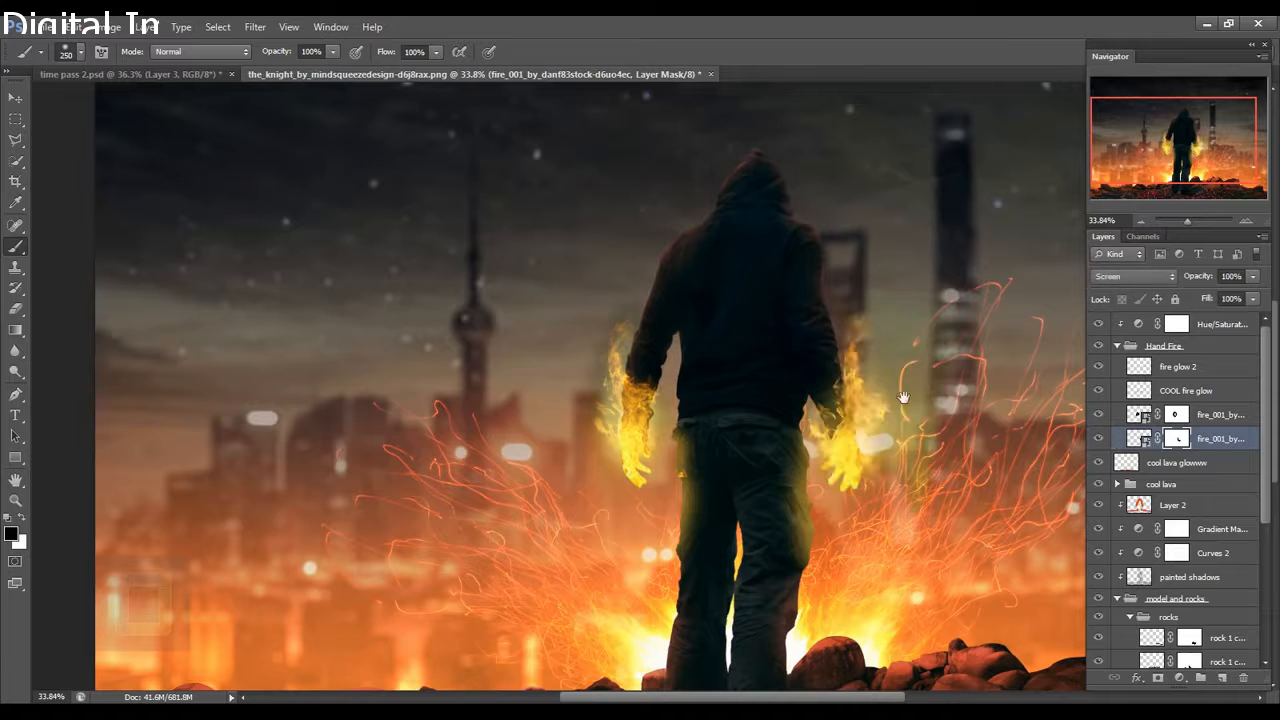
{"action": "left_click_drag", "start_coordinate": [892, 400], "coordinate": [844, 384]}
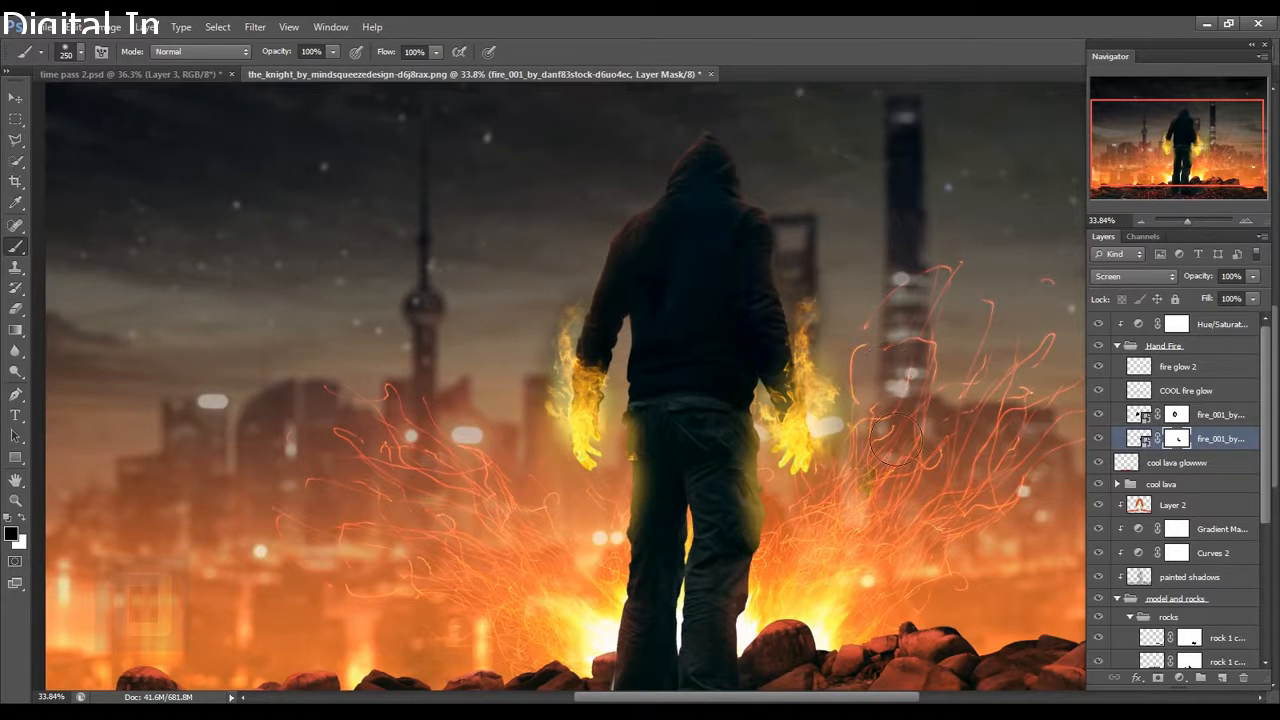
{"action": "scroll", "coordinate": [868, 368], "scroll_direction": "down", "scroll_amount": 3}
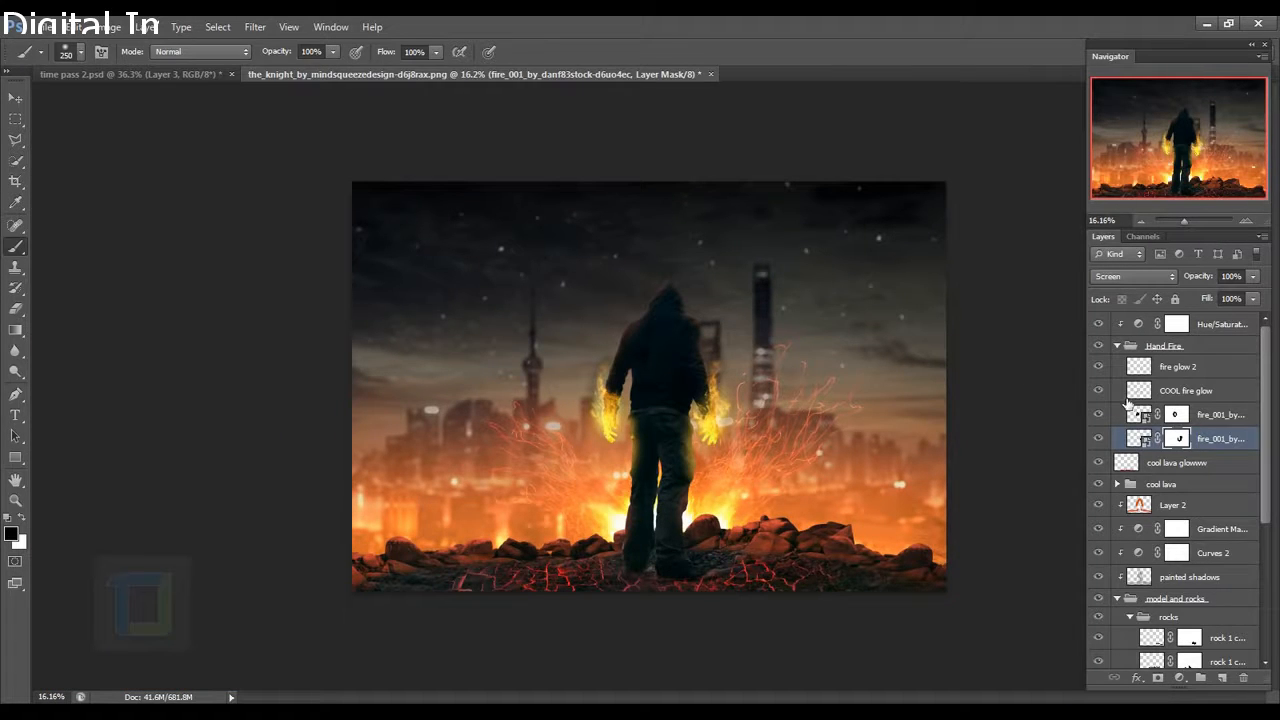
{"action": "left_click", "coordinate": [1118, 346]}
{"action": "left_click", "coordinate": [1205, 351]}
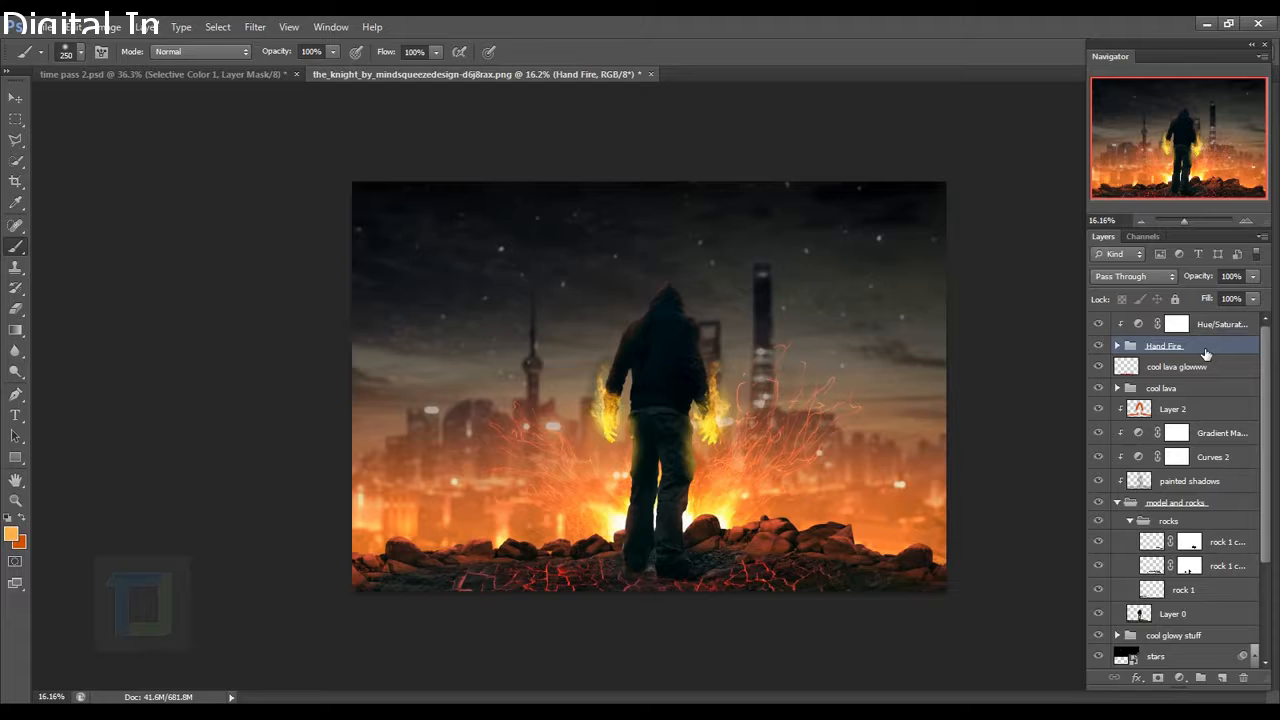
Add a Selective Color adjustment at the top of the stack with Reds Cyan at -30.
{"action": "left_click", "coordinate": [1227, 328]}
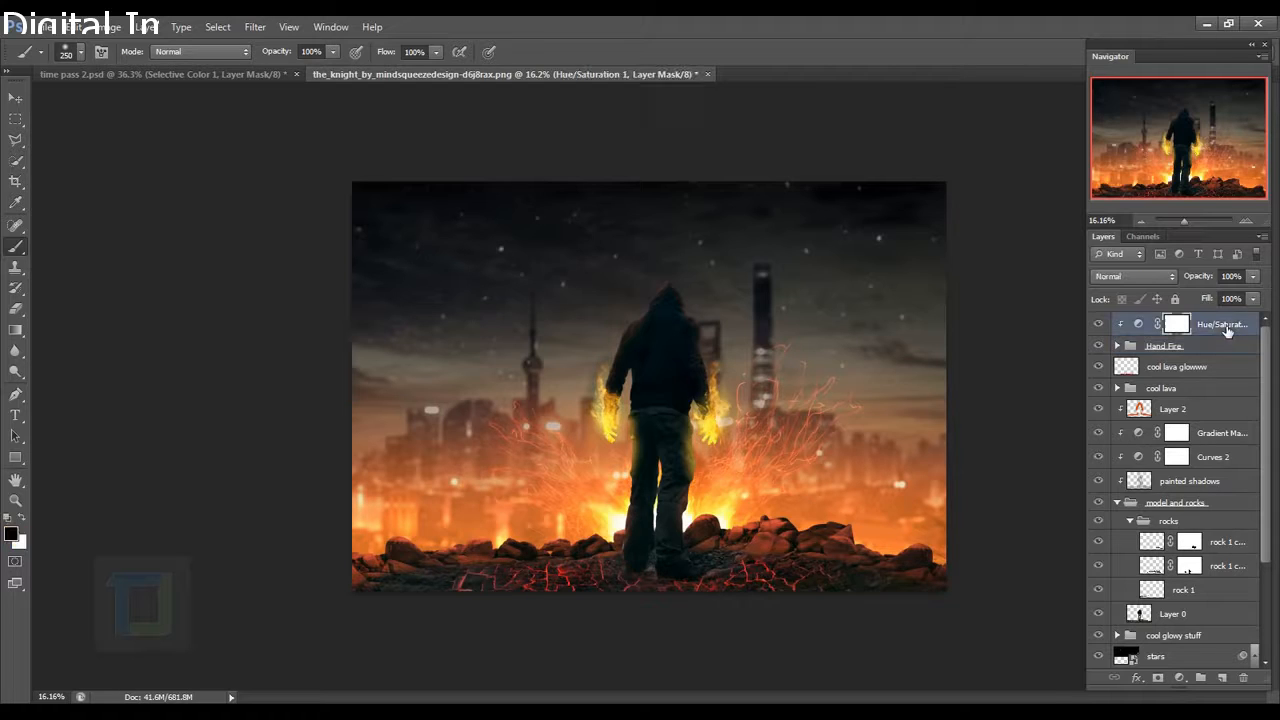
{"action": "left_click", "coordinate": [1180, 678]}
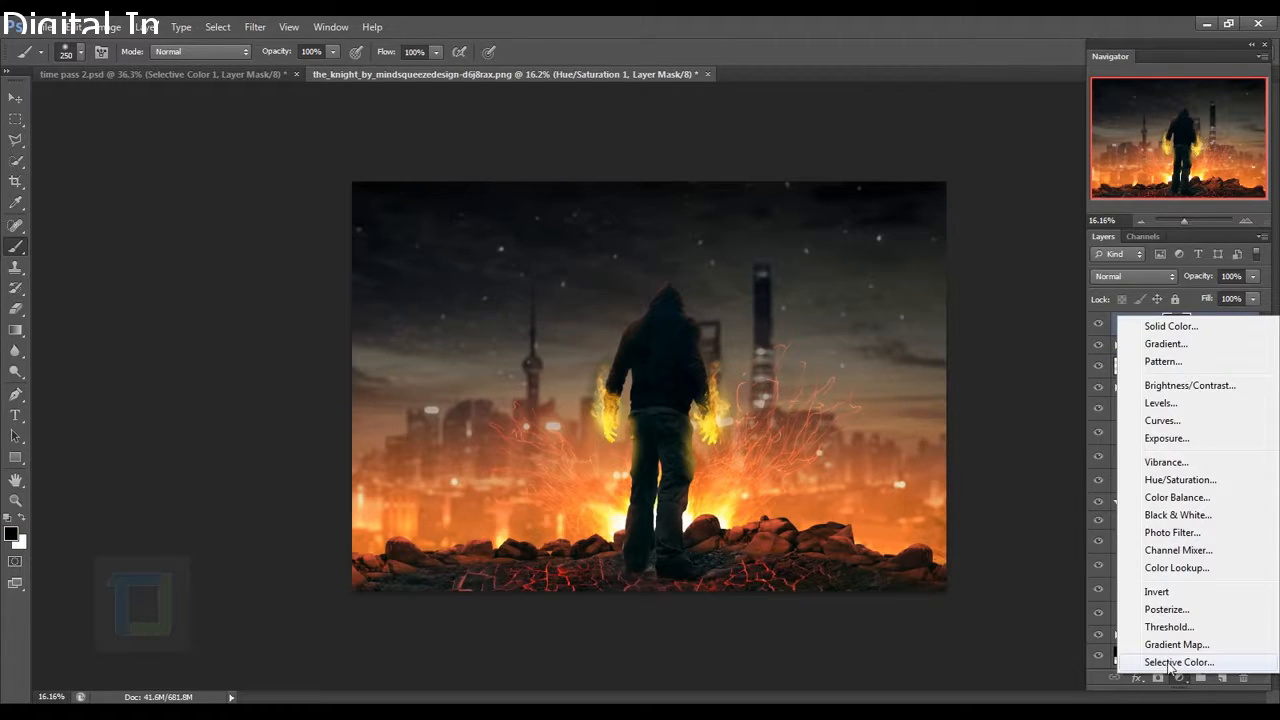
{"action": "left_click", "coordinate": [1172, 662]}
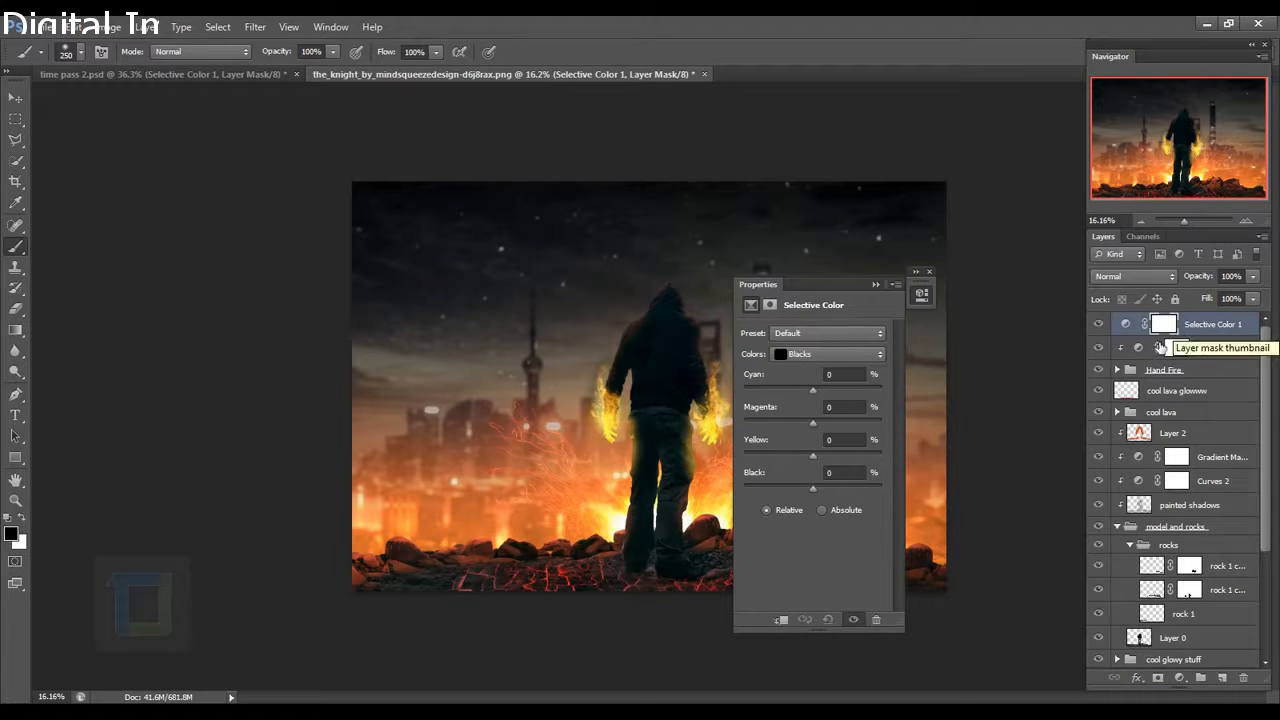
{"action": "left_click", "coordinate": [809, 354]}
{"action": "left_click", "coordinate": [812, 372]}
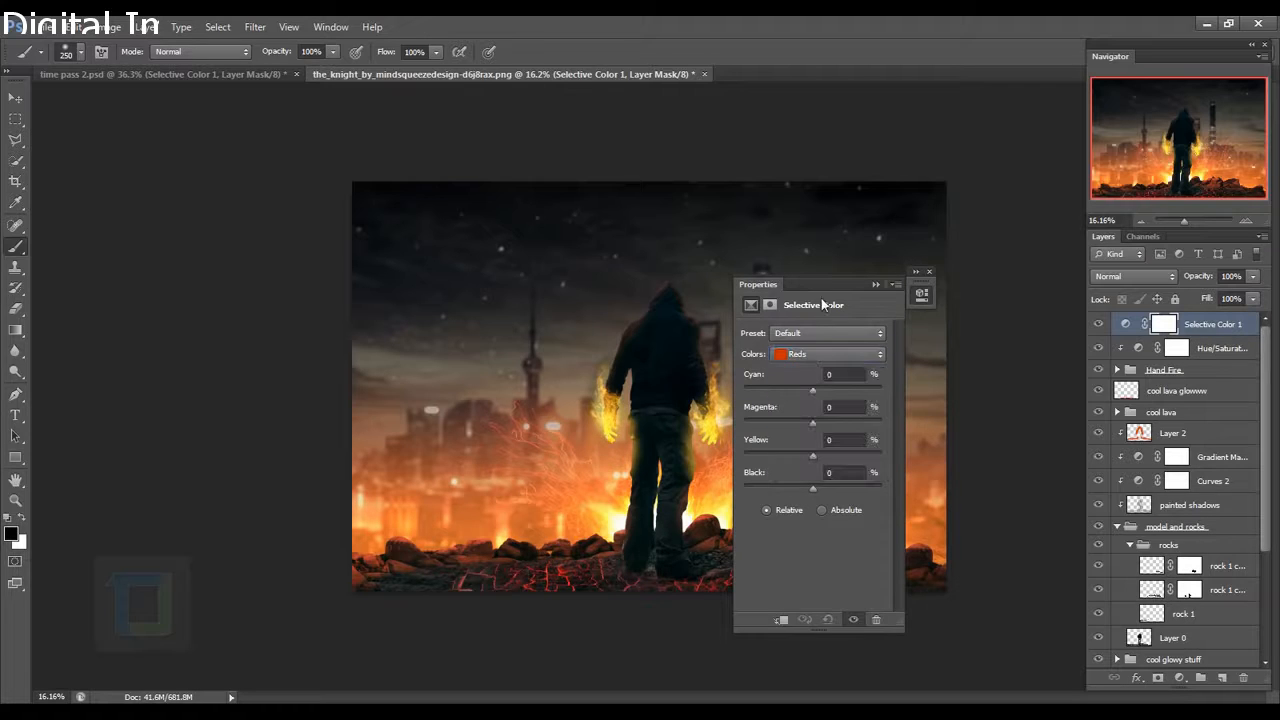
{"action": "left_click_drag", "start_coordinate": [822, 284], "coordinate": [947, 284]}
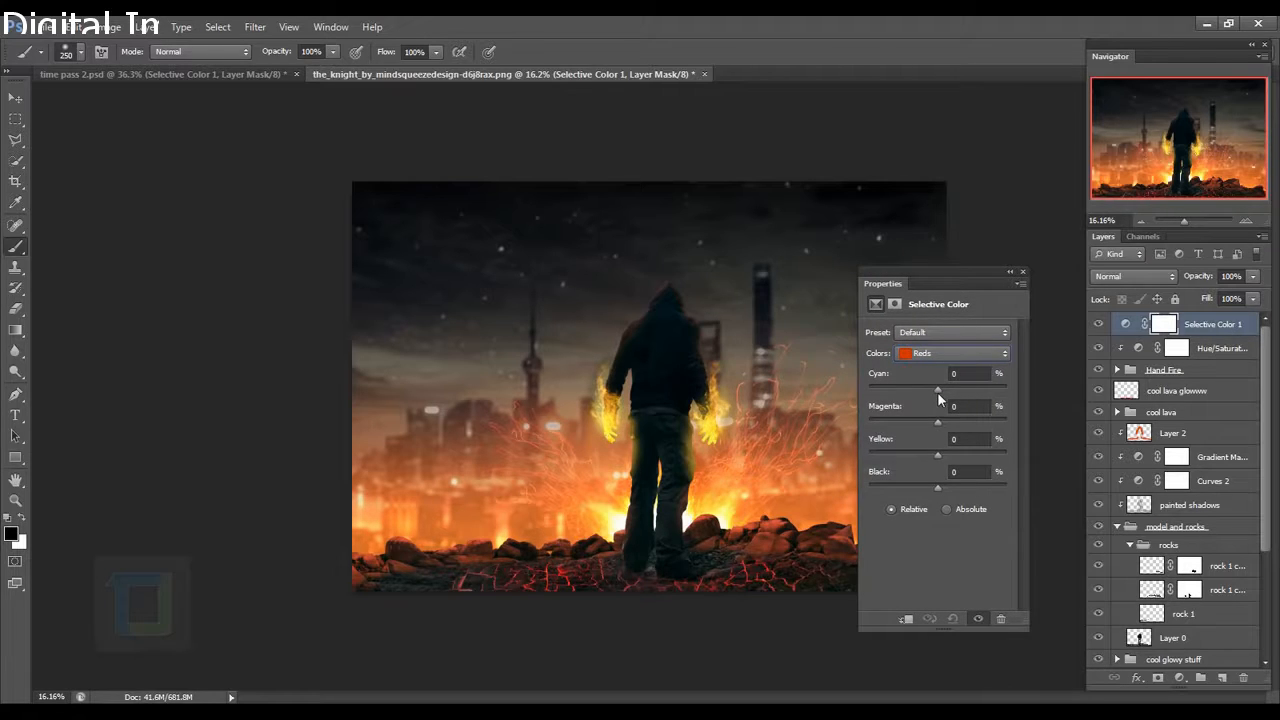
{"action": "left_click_drag", "start_coordinate": [937, 390], "coordinate": [916, 386]}
Set Neutrals Black to 6 and Blacks Black to -7 in the Selective Color adjustment.
{"action": "left_click", "coordinate": [925, 358]}
{"action": "left_click", "coordinate": [937, 459]}
{"action": "left_click_drag", "start_coordinate": [975, 473], "coordinate": [940, 472]}
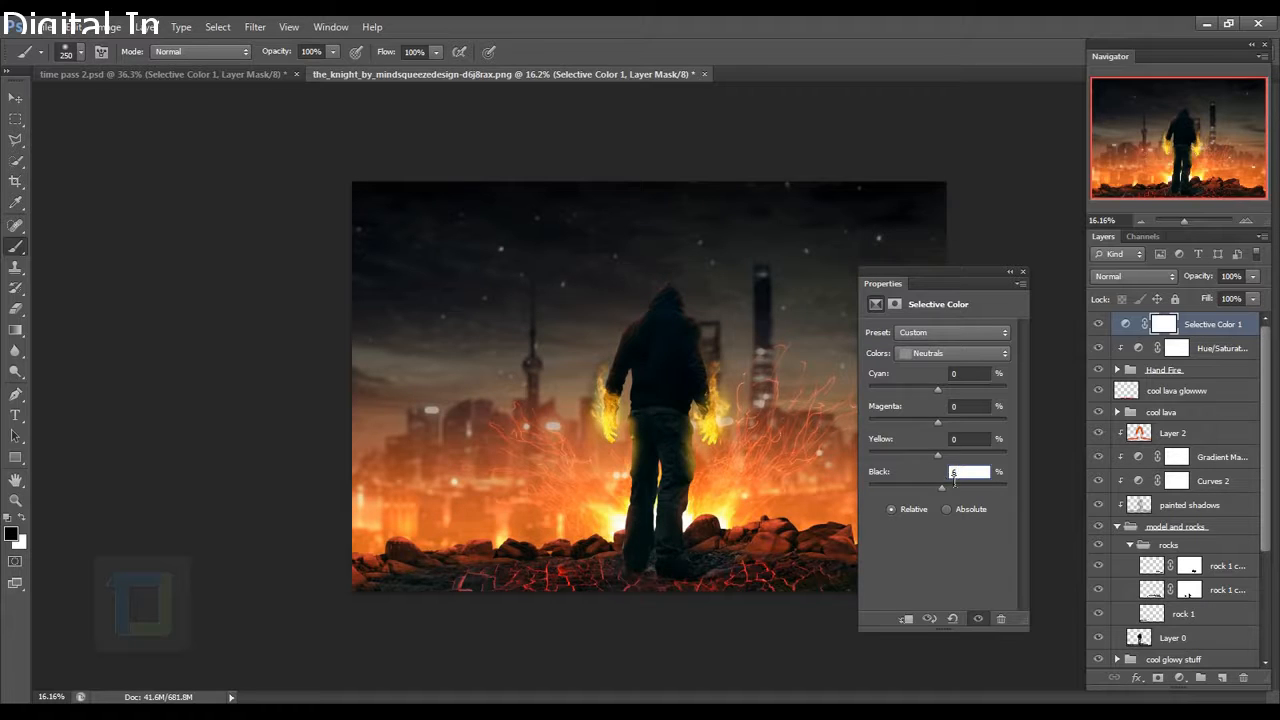
{"action": "type", "text": "6"}
{"action": "left_click", "coordinate": [941, 357]}
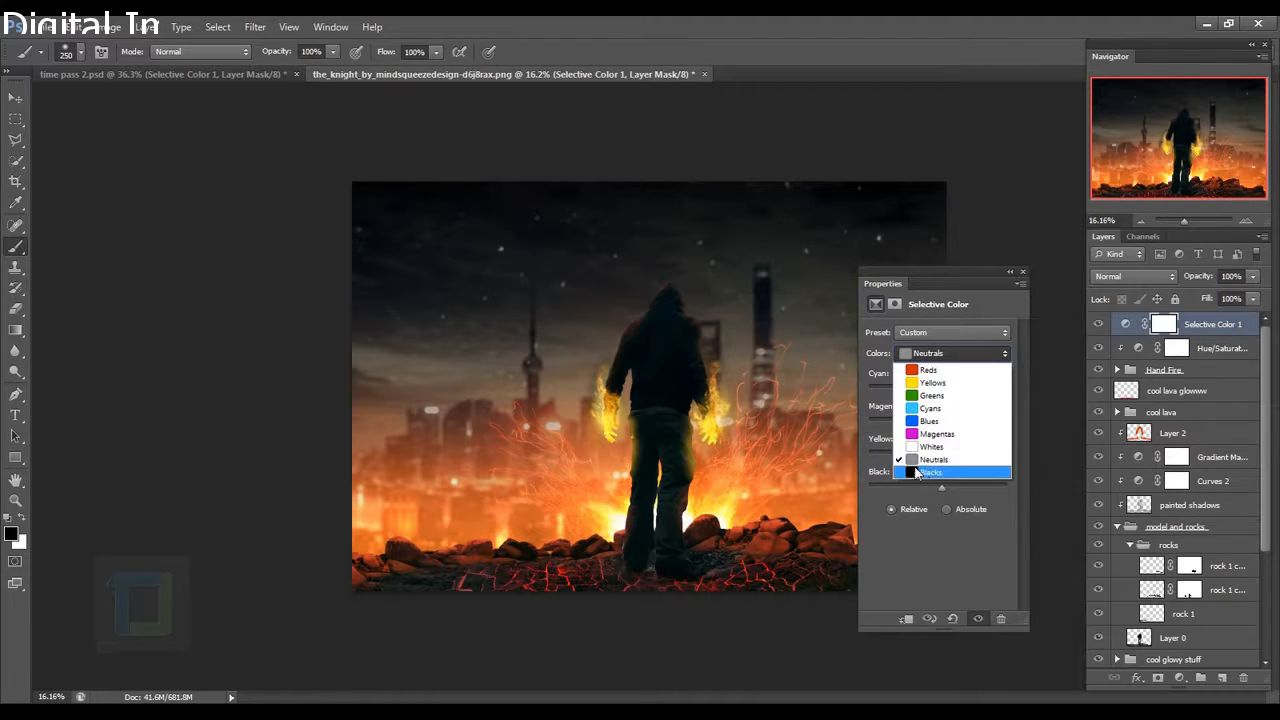
{"action": "left_click", "coordinate": [922, 476]}
{"action": "left_click_drag", "start_coordinate": [937, 488], "coordinate": [934, 492]}
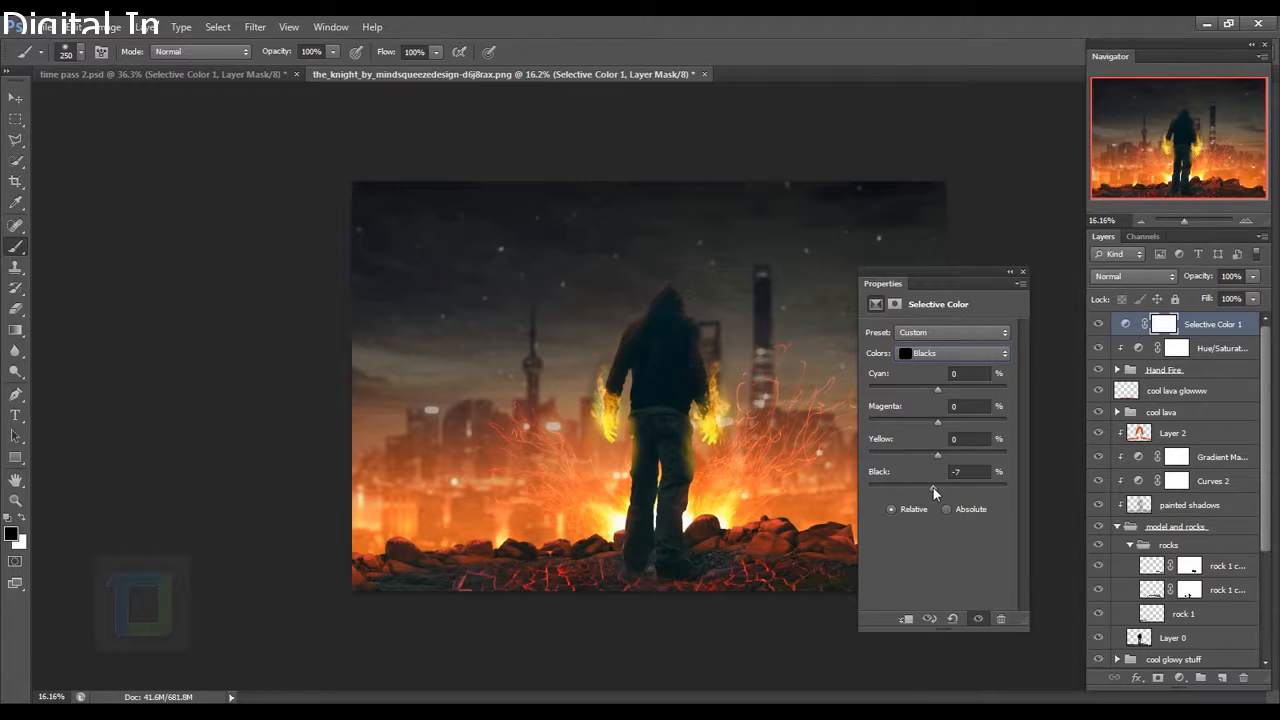
{"action": "left_click", "coordinate": [1022, 273]}
{"action": "left_click", "coordinate": [1099, 325]}
{"action": "left_click", "coordinate": [1099, 325]}
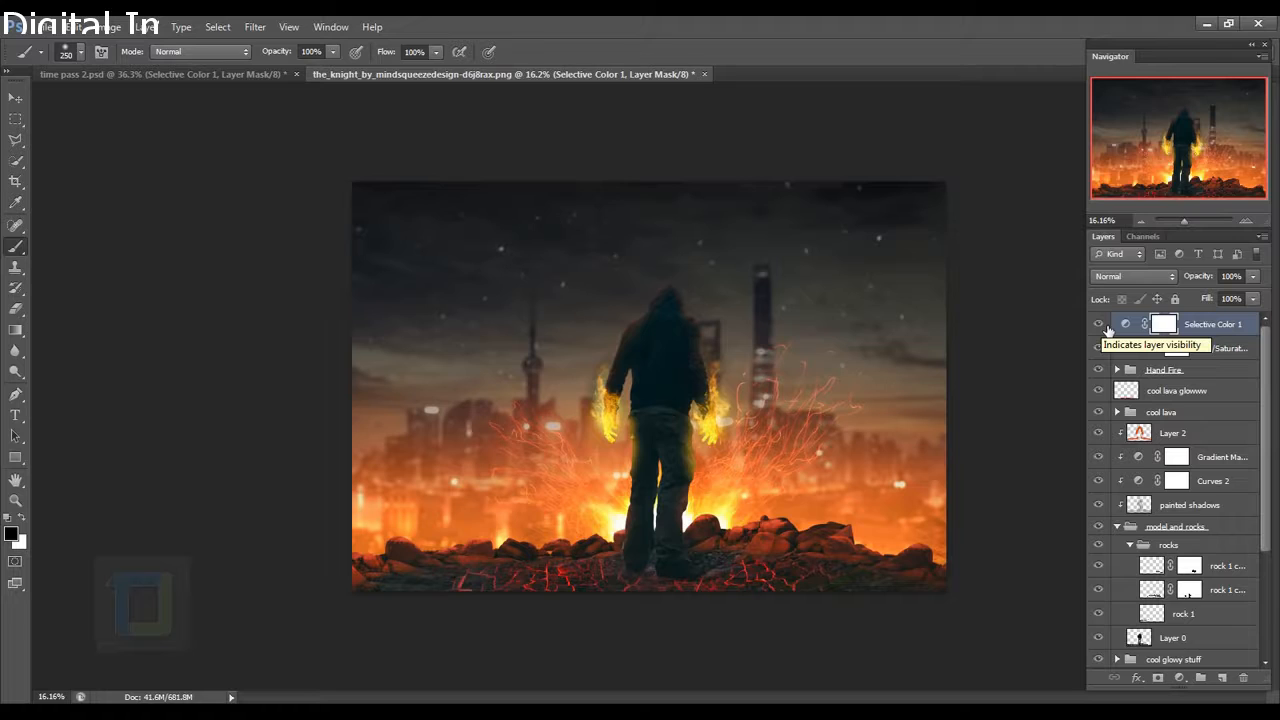
Add a Gradient Fill layer and set its gradient's left colour stop to black.
{"action": "left_click", "coordinate": [1106, 328]}
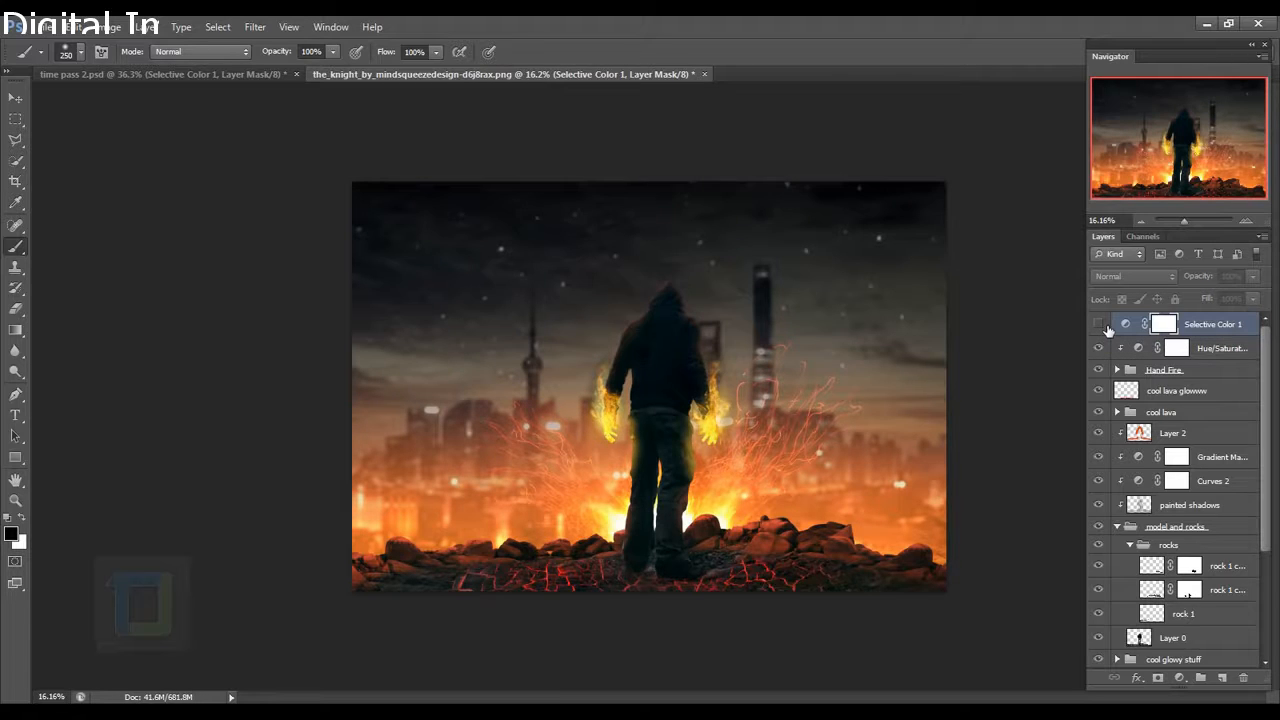
{"action": "left_click", "coordinate": [1101, 326]}
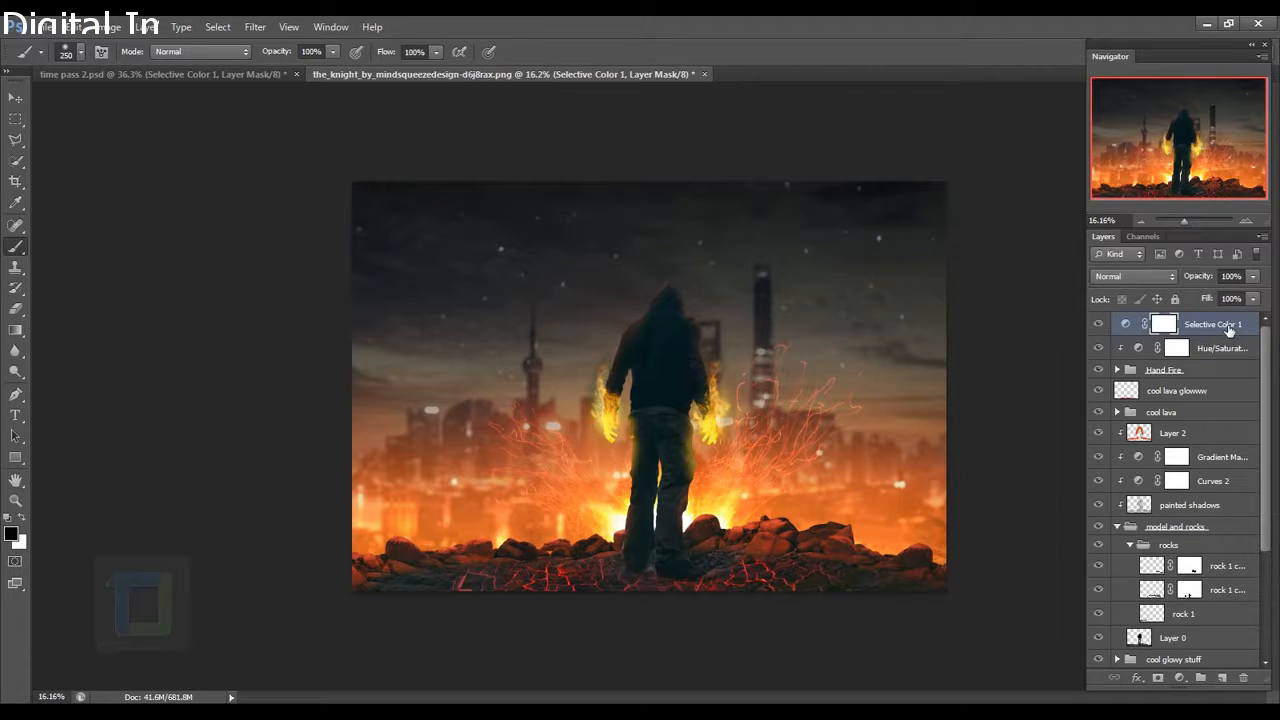
{"action": "left_click", "coordinate": [1179, 679]}
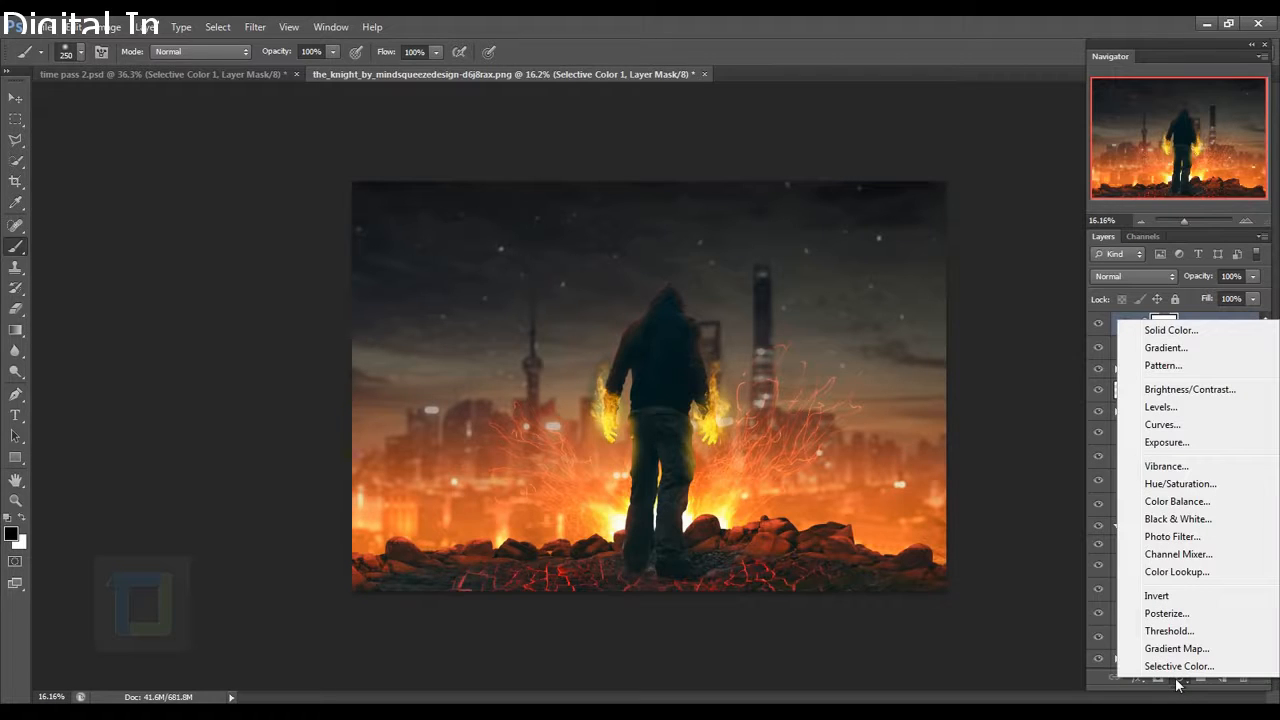
{"action": "left_click", "coordinate": [1165, 348]}
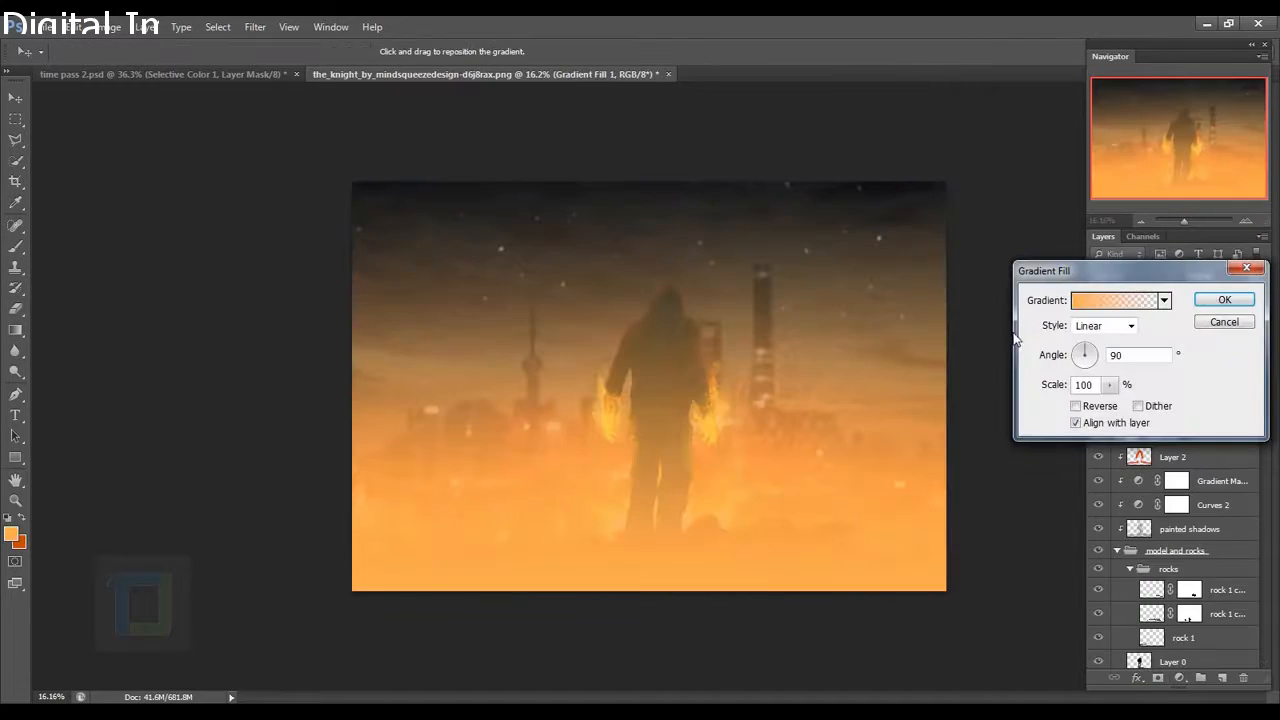
{"action": "left_click", "coordinate": [1105, 306]}
{"action": "left_click", "coordinate": [799, 590]}
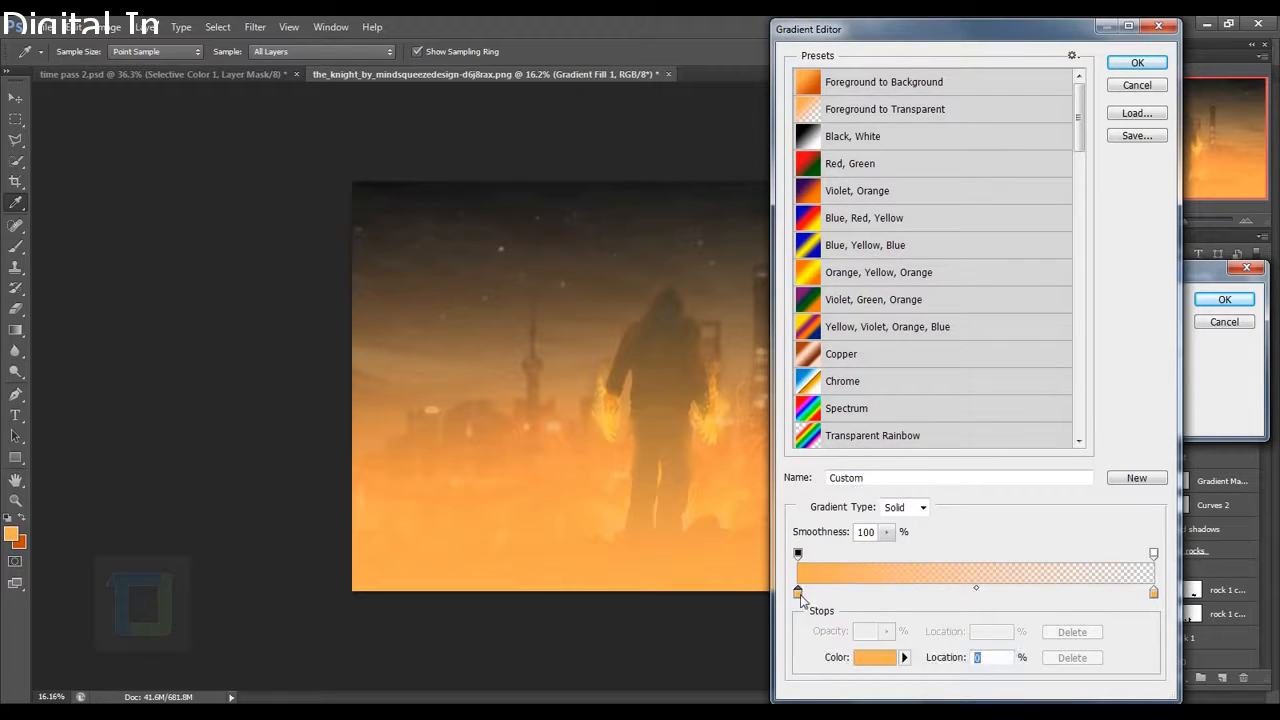
{"action": "left_click", "coordinate": [875, 663]}
{"action": "left_click", "coordinate": [888, 402]}
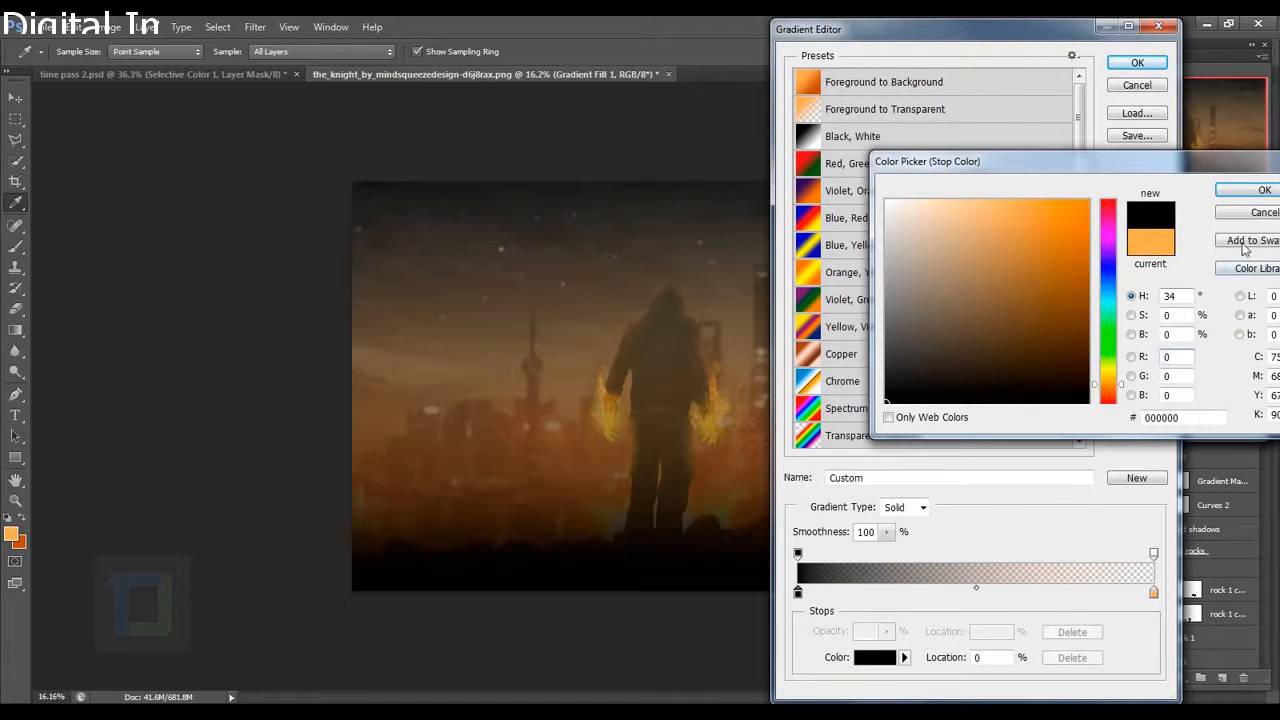
{"action": "left_click", "coordinate": [1237, 199]}
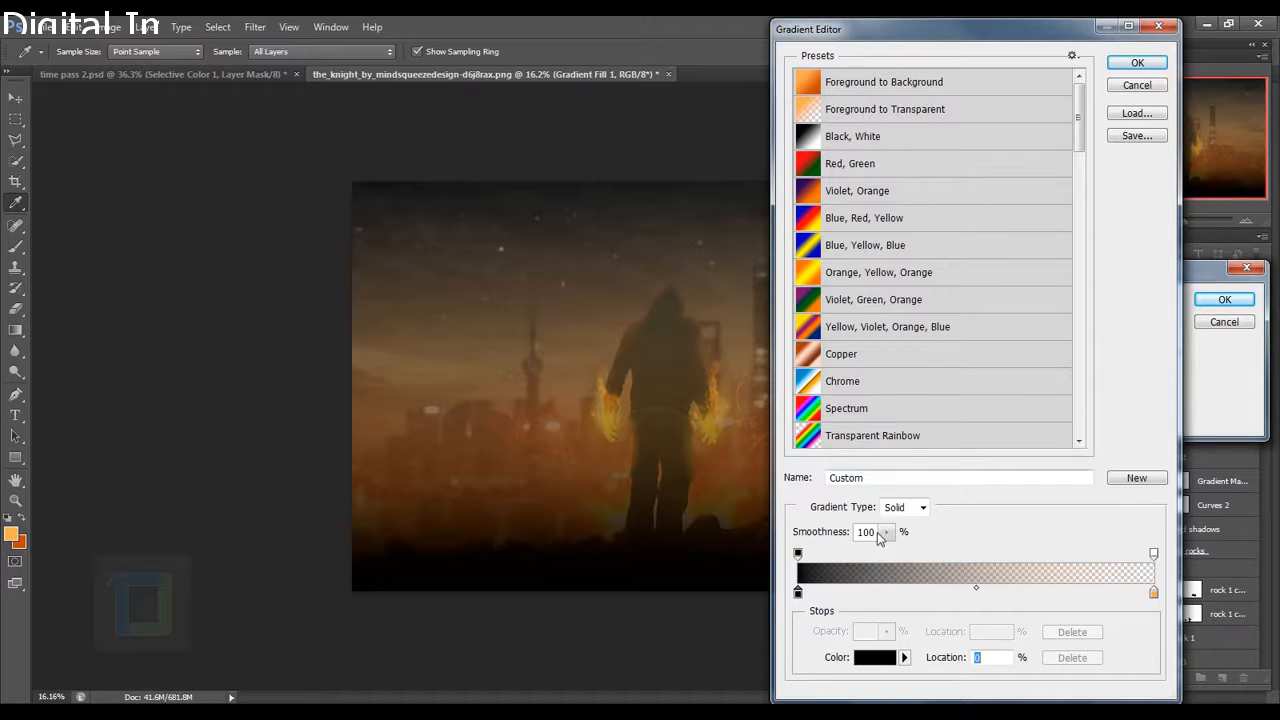
Set the right colour stop to black too and apply the black-to-transparent gradient.
{"action": "left_click", "coordinate": [1153, 593]}
{"action": "left_click", "coordinate": [868, 667]}
{"action": "left_click", "coordinate": [887, 402]}
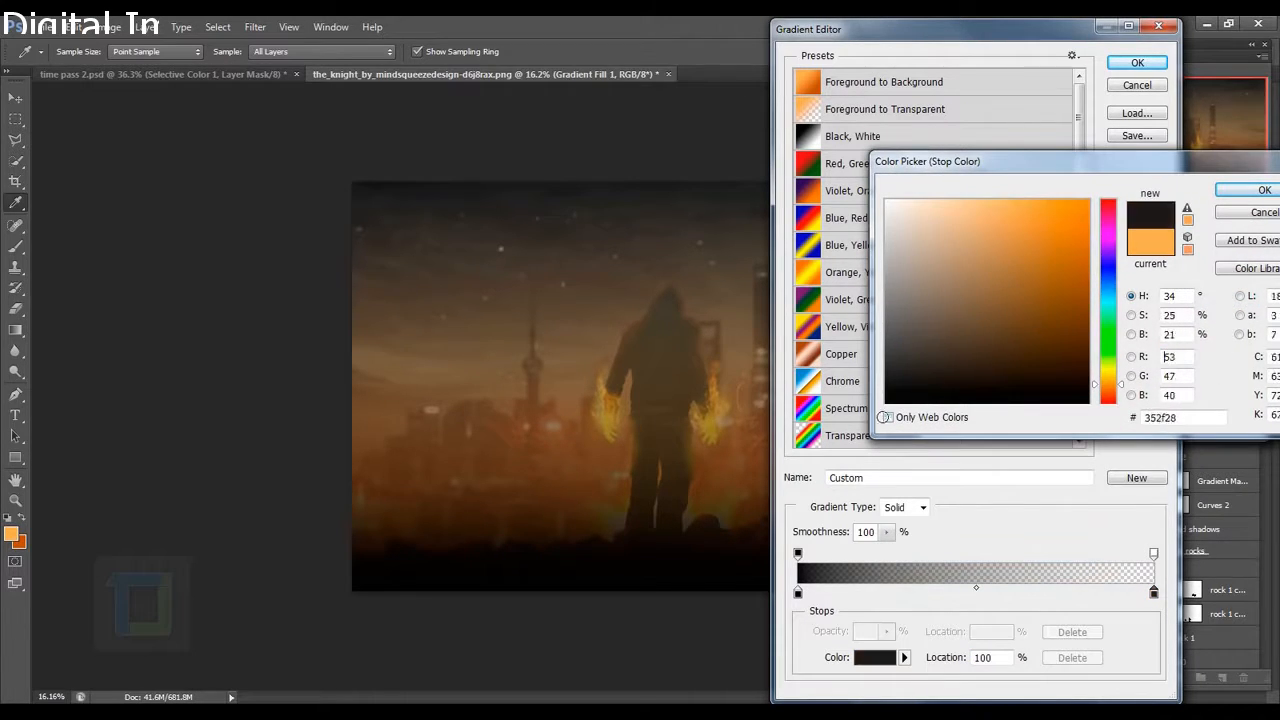
{"action": "left_click", "coordinate": [1264, 190]}
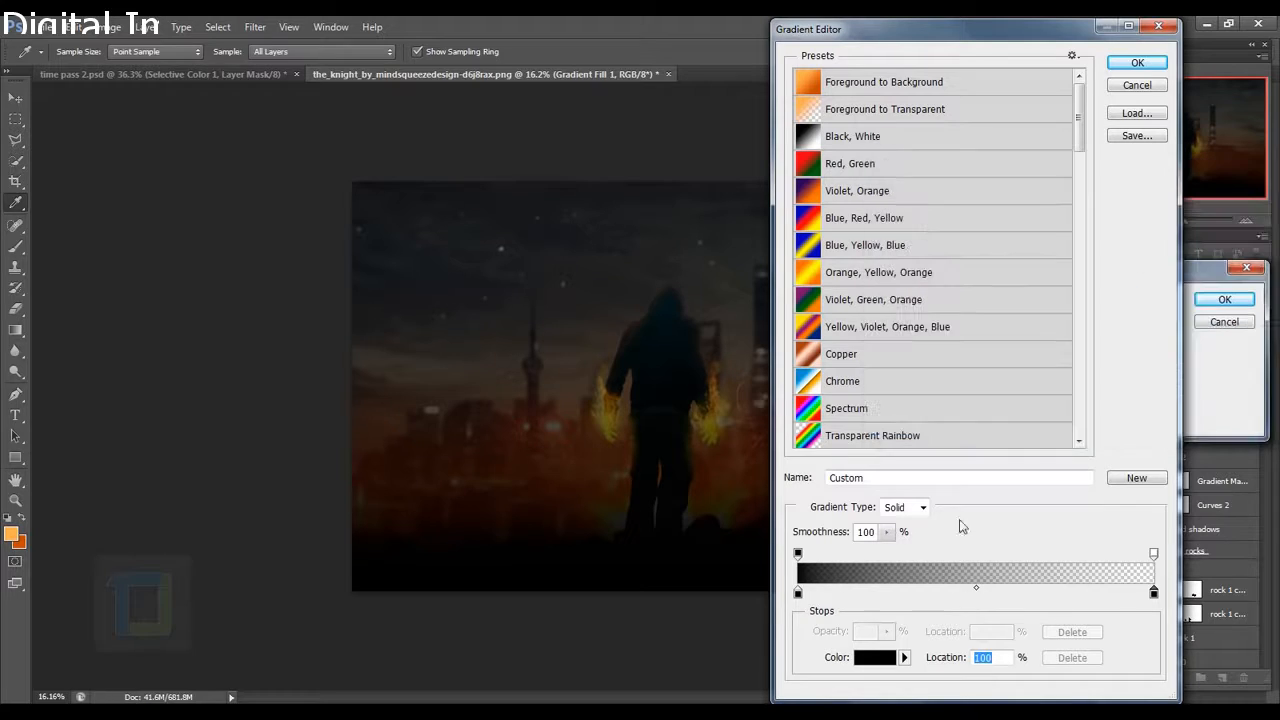
{"action": "left_click", "coordinate": [1122, 66]}
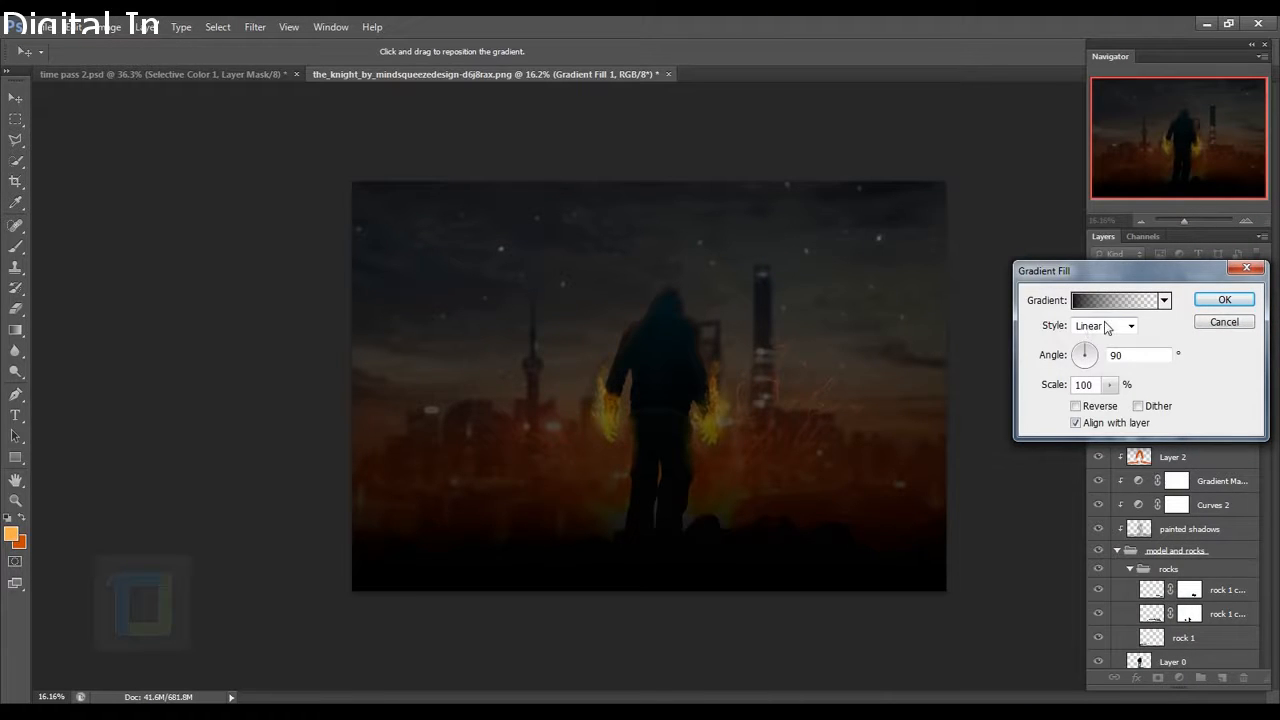
Make the vignette gradient radial and reversed at 350% scale, recentred on the image.
{"action": "left_click", "coordinate": [1108, 327]}
{"action": "left_click", "coordinate": [1088, 356]}
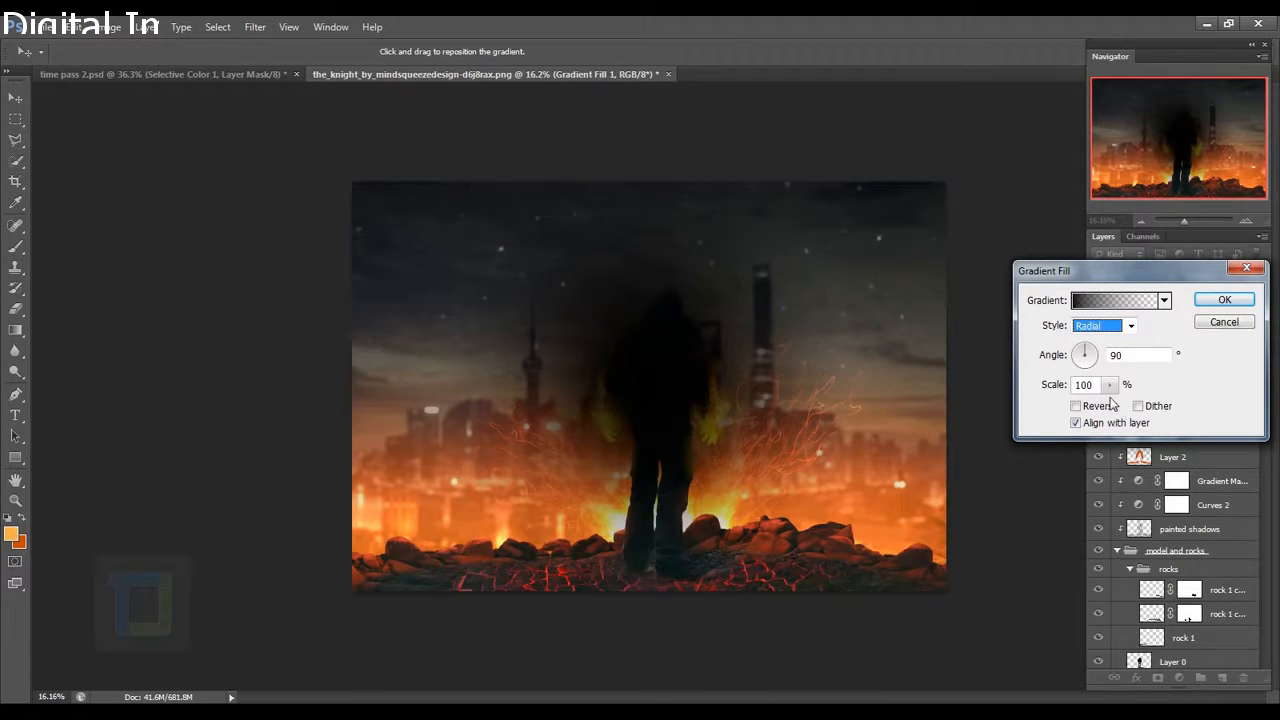
{"action": "left_click", "coordinate": [1077, 410]}
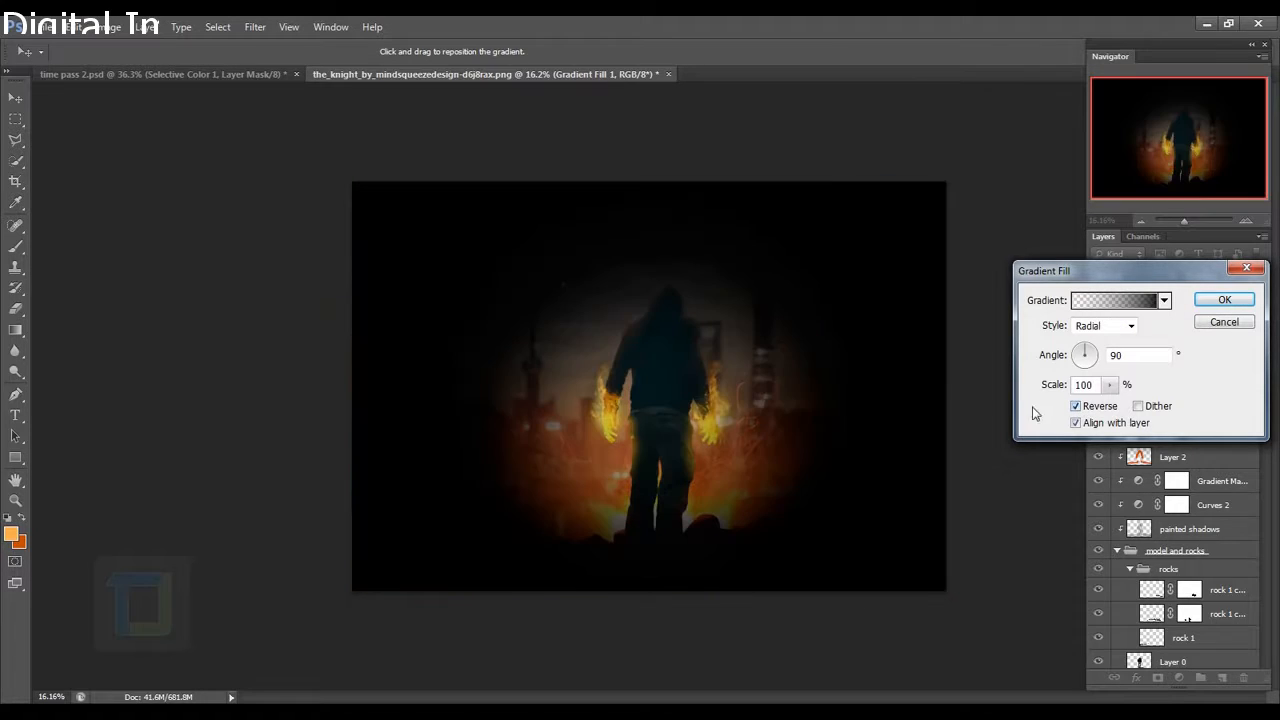
{"action": "left_click", "coordinate": [1109, 385]}
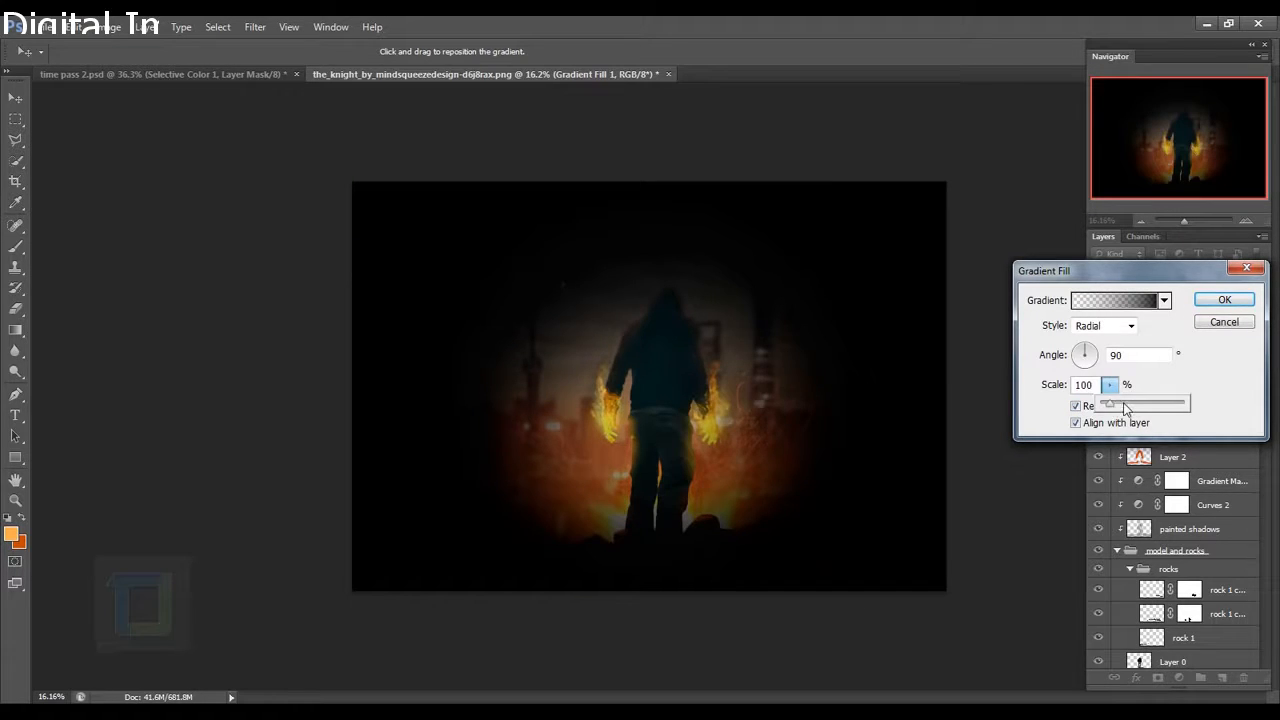
{"action": "left_click_drag", "start_coordinate": [1124, 408], "coordinate": [1128, 409]}
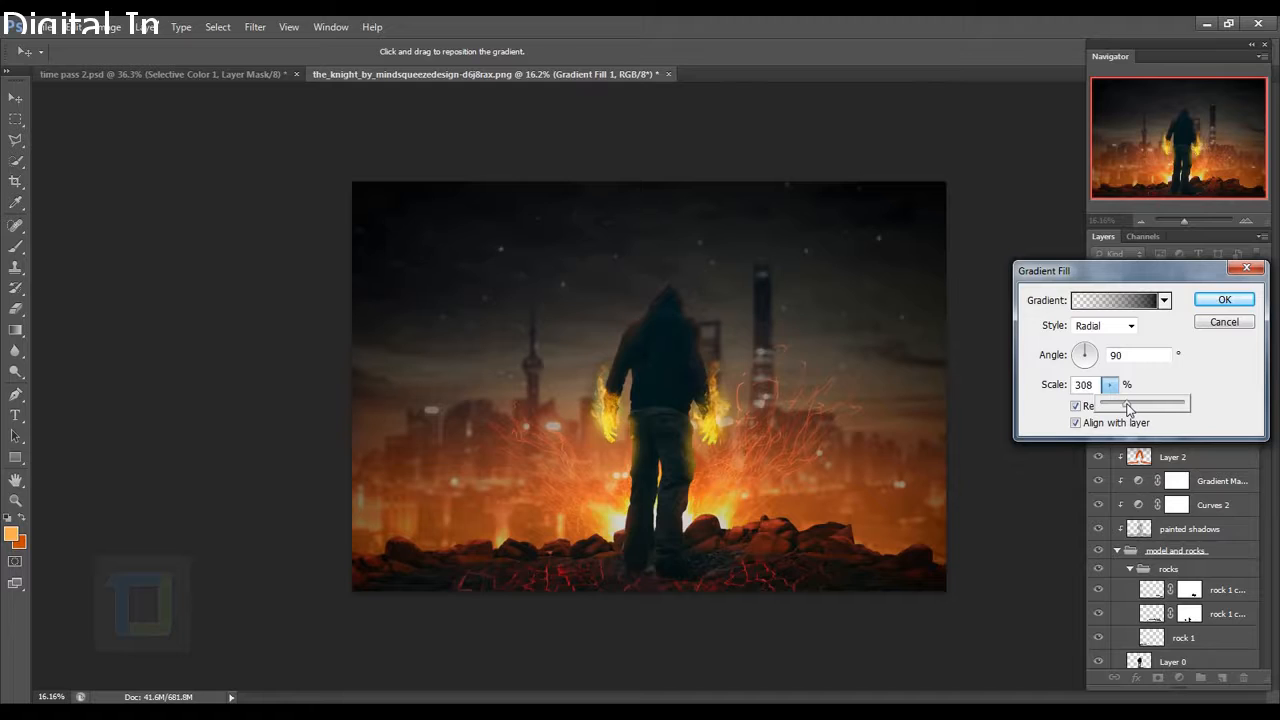
{"action": "left_click_drag", "start_coordinate": [700, 405], "coordinate": [673, 371]}
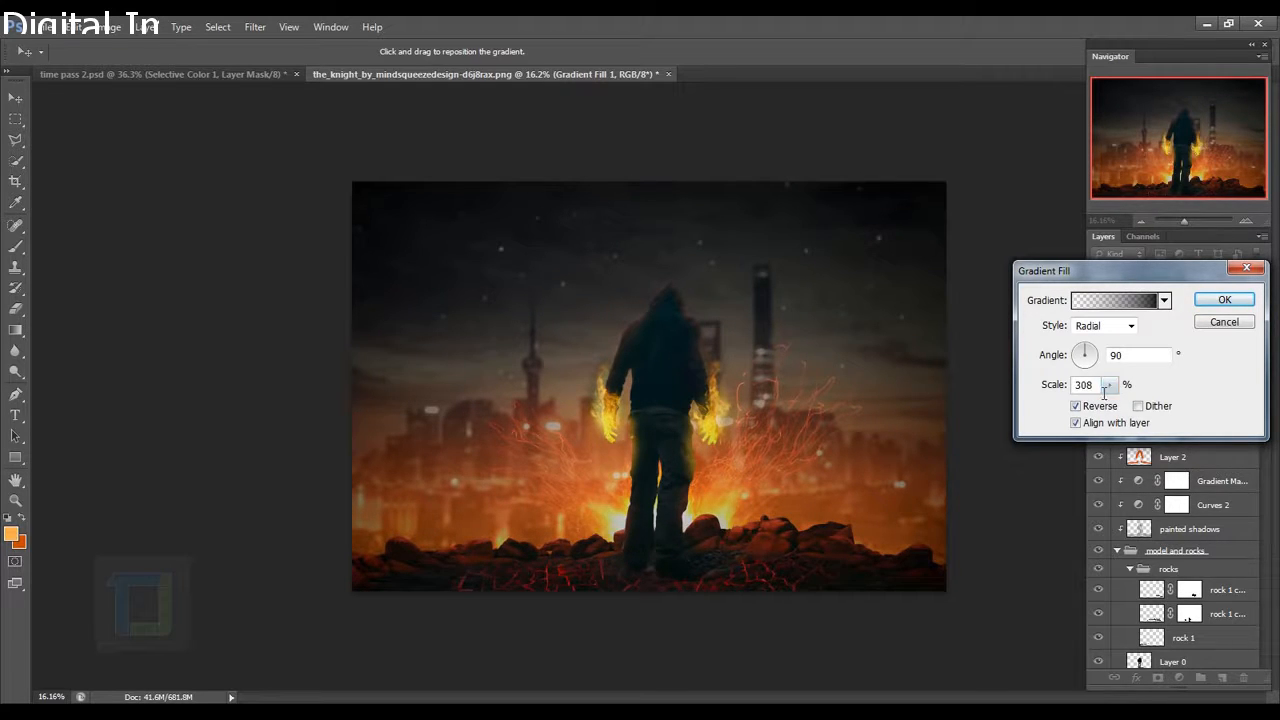
{"action": "double_click", "coordinate": [1090, 385]}
{"action": "type", "text": "350"}
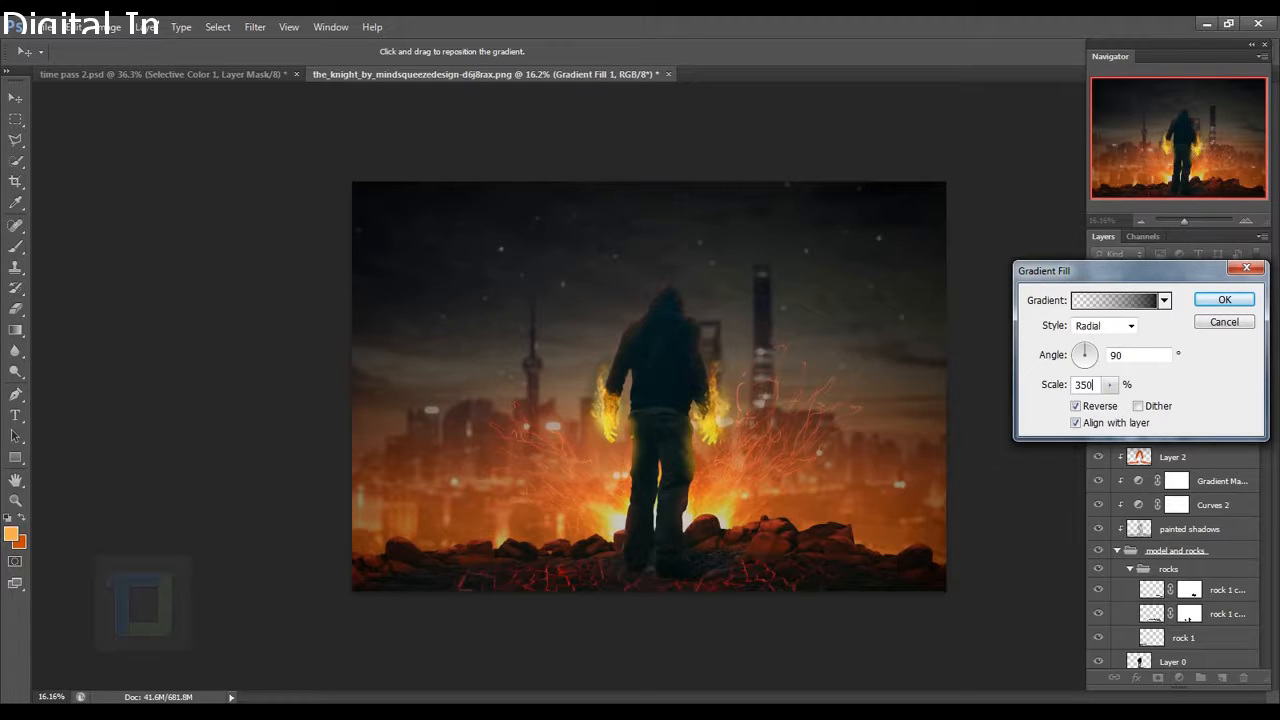
{"action": "left_click", "coordinate": [1220, 300]}
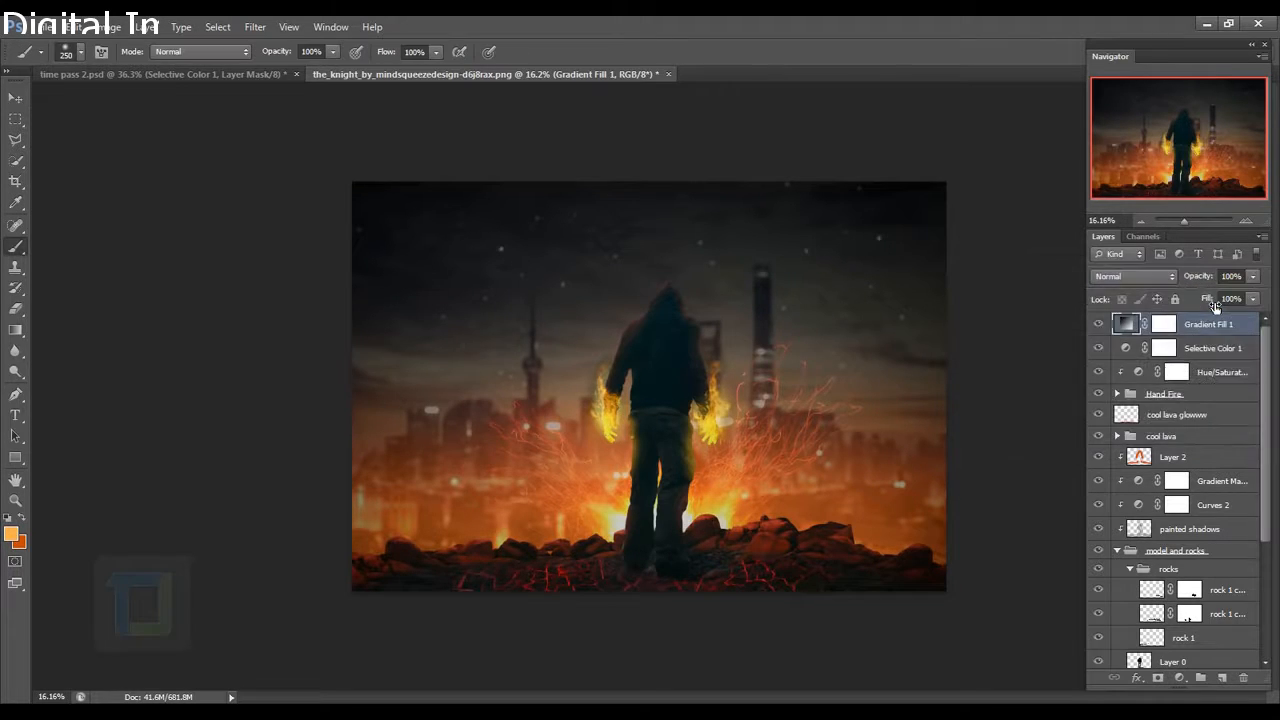
Blend the Gradient Fill 1 vignette layer in Soft Light.
{"action": "left_click", "coordinate": [1138, 276]}
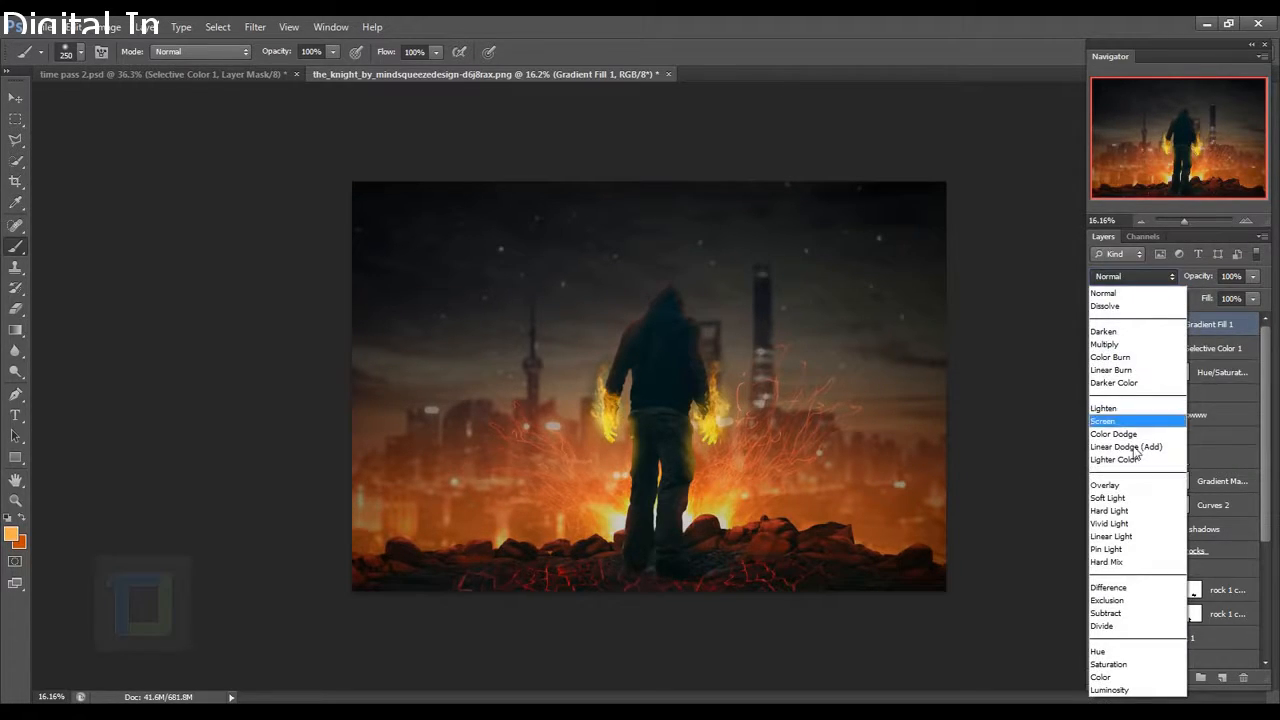
{"action": "left_click", "coordinate": [1116, 498]}
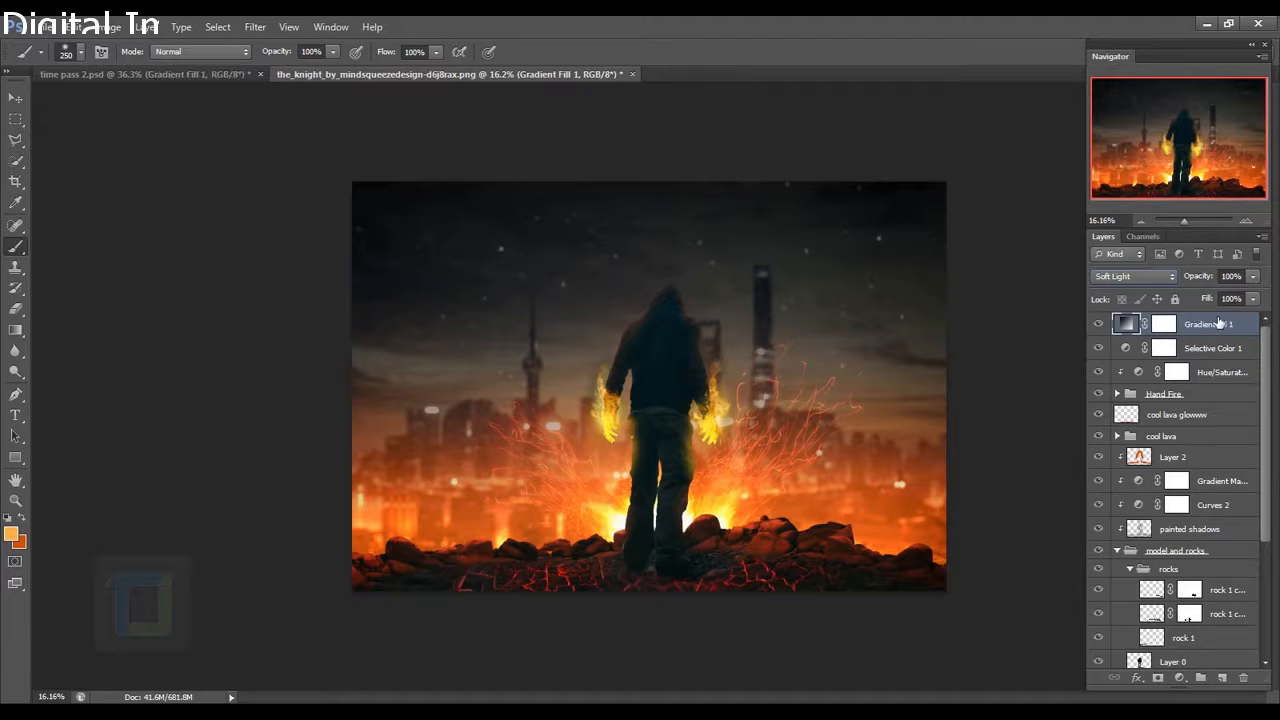
{"action": "left_click", "coordinate": [1179, 677]}
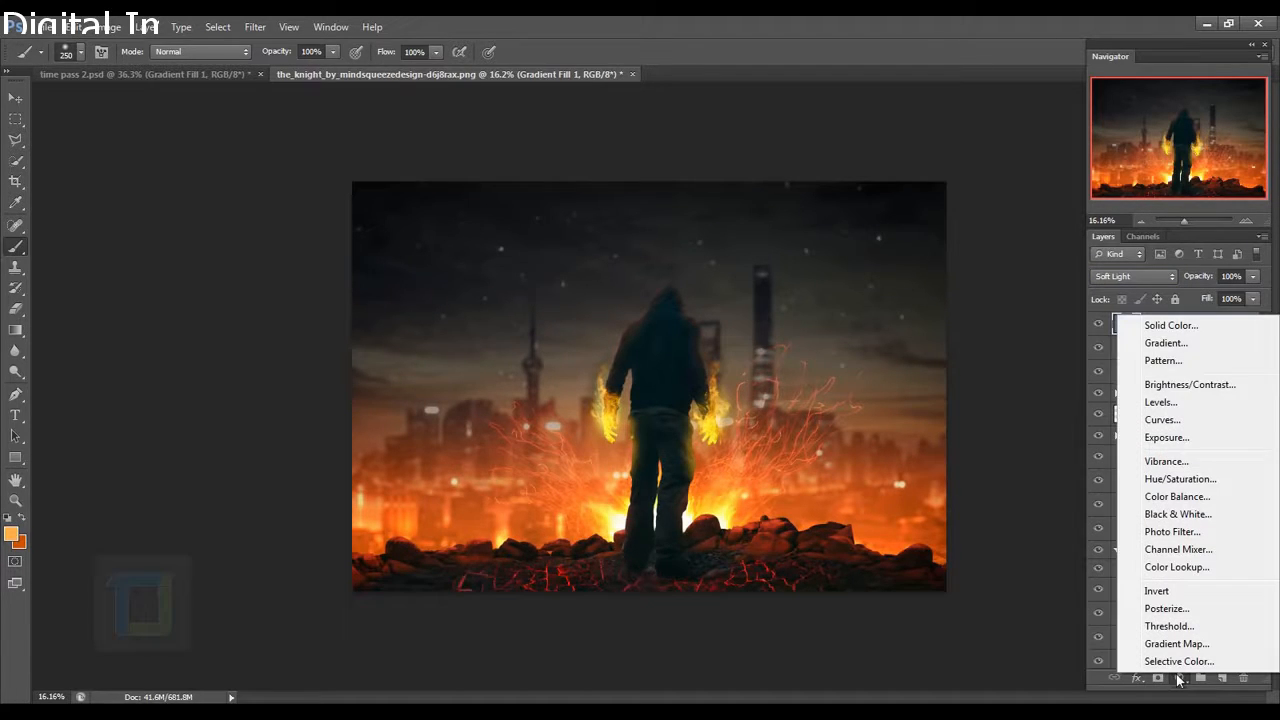
Add a Brightness/Contrast adjustment layer with slightly increased contrast.
{"action": "left_click", "coordinate": [1184, 386]}
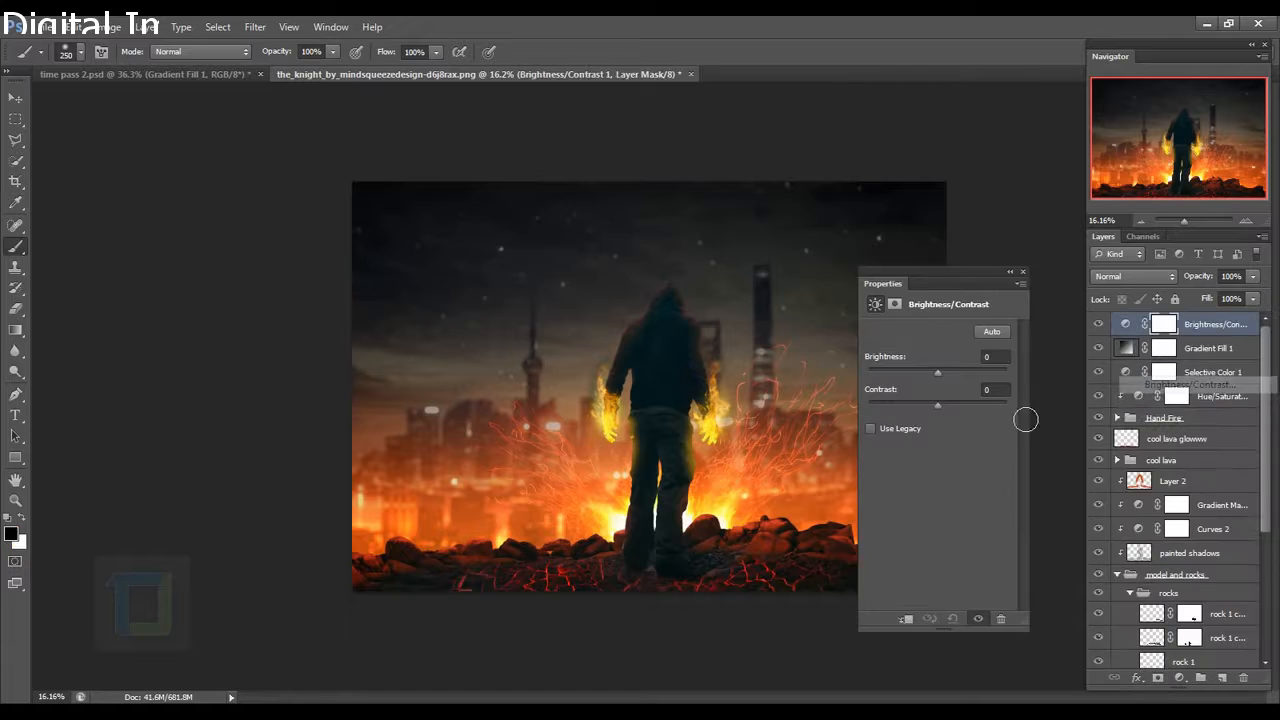
{"action": "left_click_drag", "start_coordinate": [937, 402], "coordinate": [950, 402]}
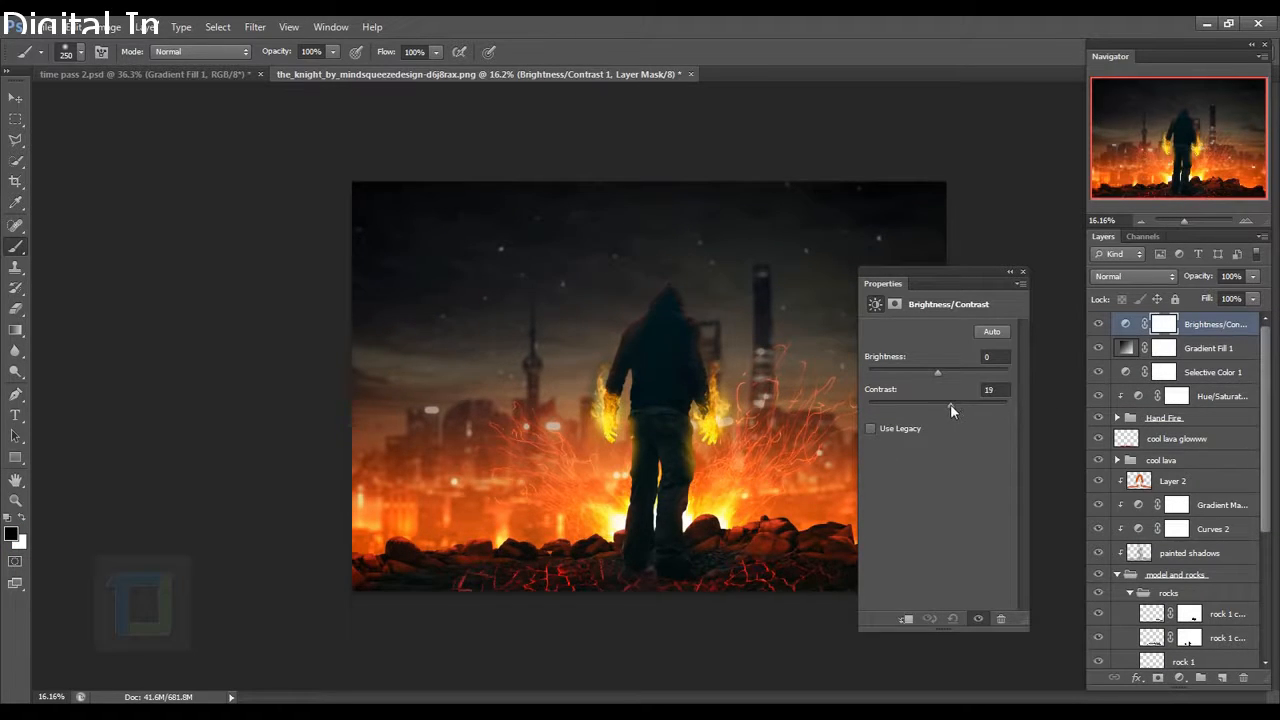
{"action": "left_click_drag", "start_coordinate": [946, 405], "coordinate": [944, 402]}
{"action": "left_click", "coordinate": [1022, 273]}
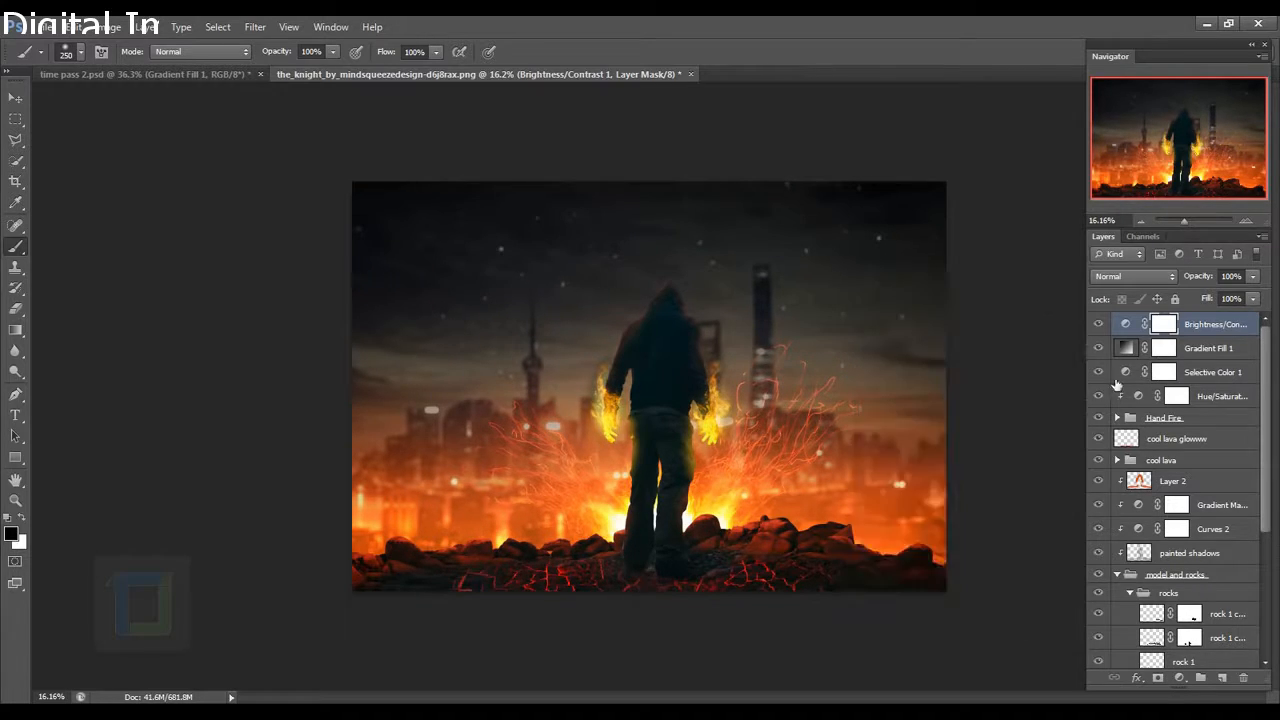
{"action": "scroll", "coordinate": [700, 512], "scroll_direction": "up", "scroll_amount": 2}
{"action": "left_click_drag", "start_coordinate": [706, 514], "coordinate": [716, 464]}
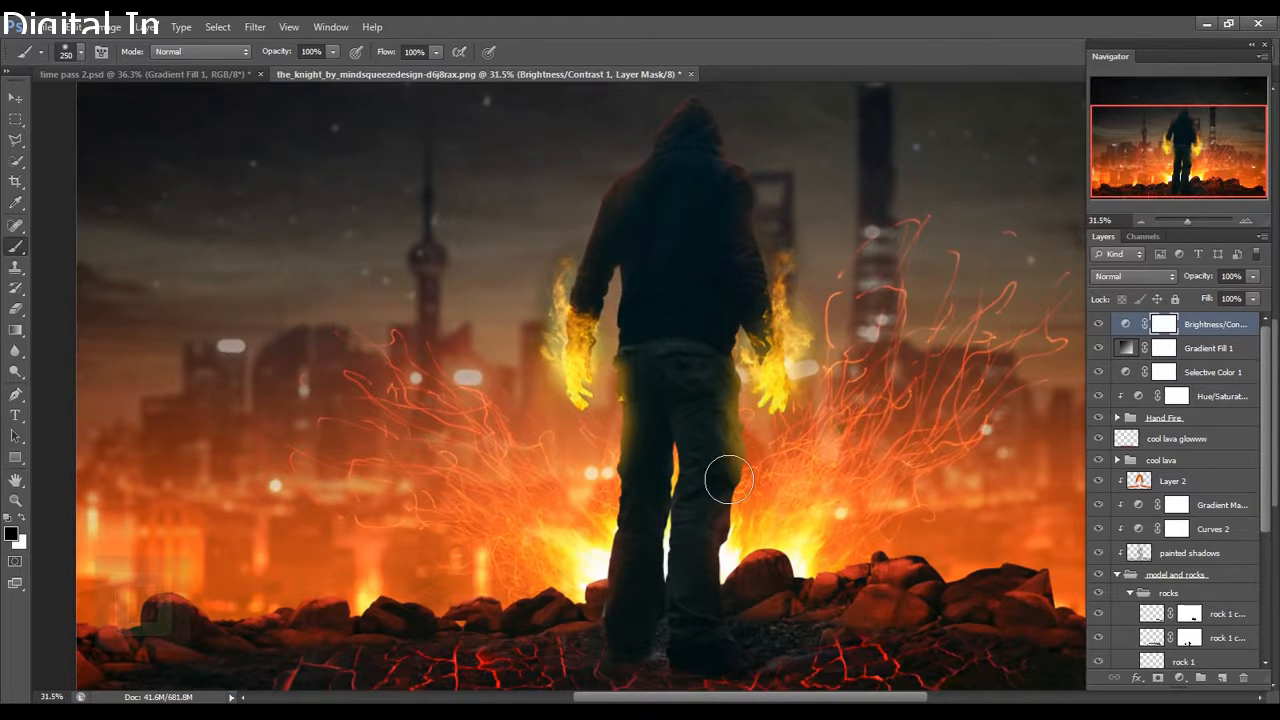
{"action": "scroll", "coordinate": [725, 475], "scroll_direction": "down", "scroll_amount": 2}
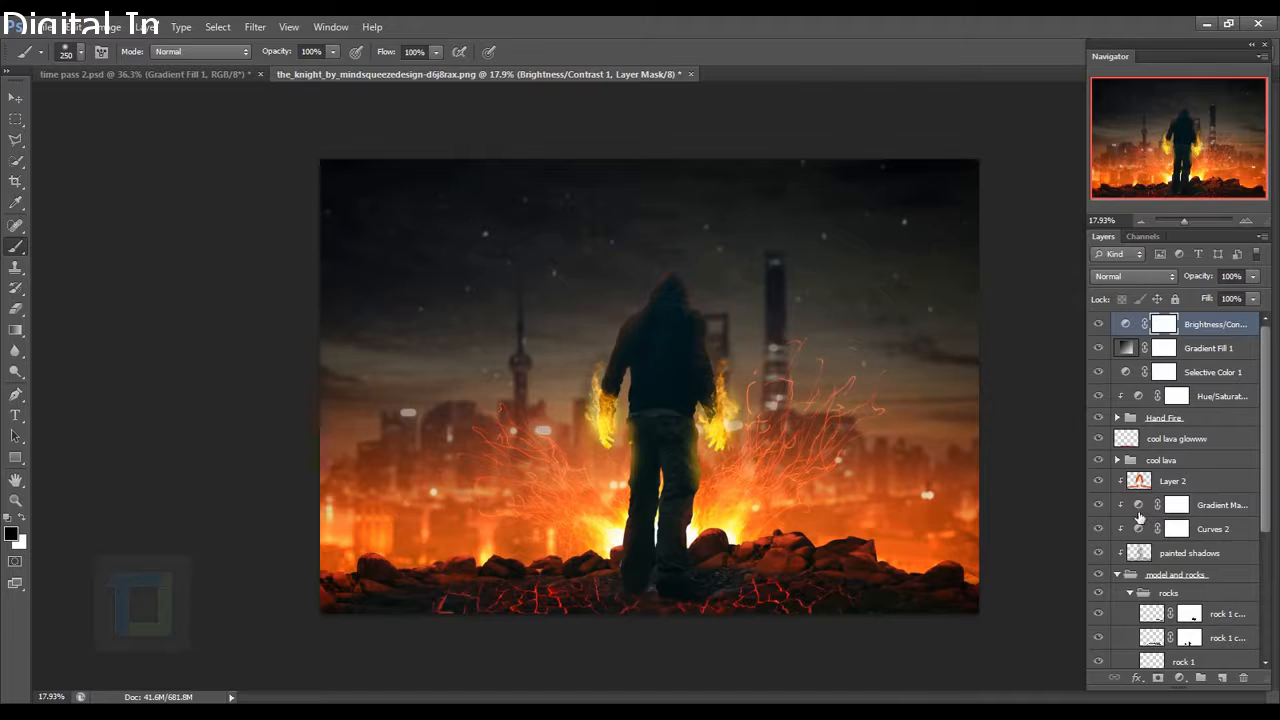
{"action": "scroll", "coordinate": [1148, 512], "scroll_direction": "down", "scroll_amount": 3}
{"action": "scroll", "coordinate": [1148, 512], "scroll_direction": "up", "scroll_amount": 3}
Lower the COOL fire glow layer's opacity to 29% inside the Hand Fire group.
{"action": "left_click", "coordinate": [1118, 417]}
{"action": "left_click", "coordinate": [1138, 462]}
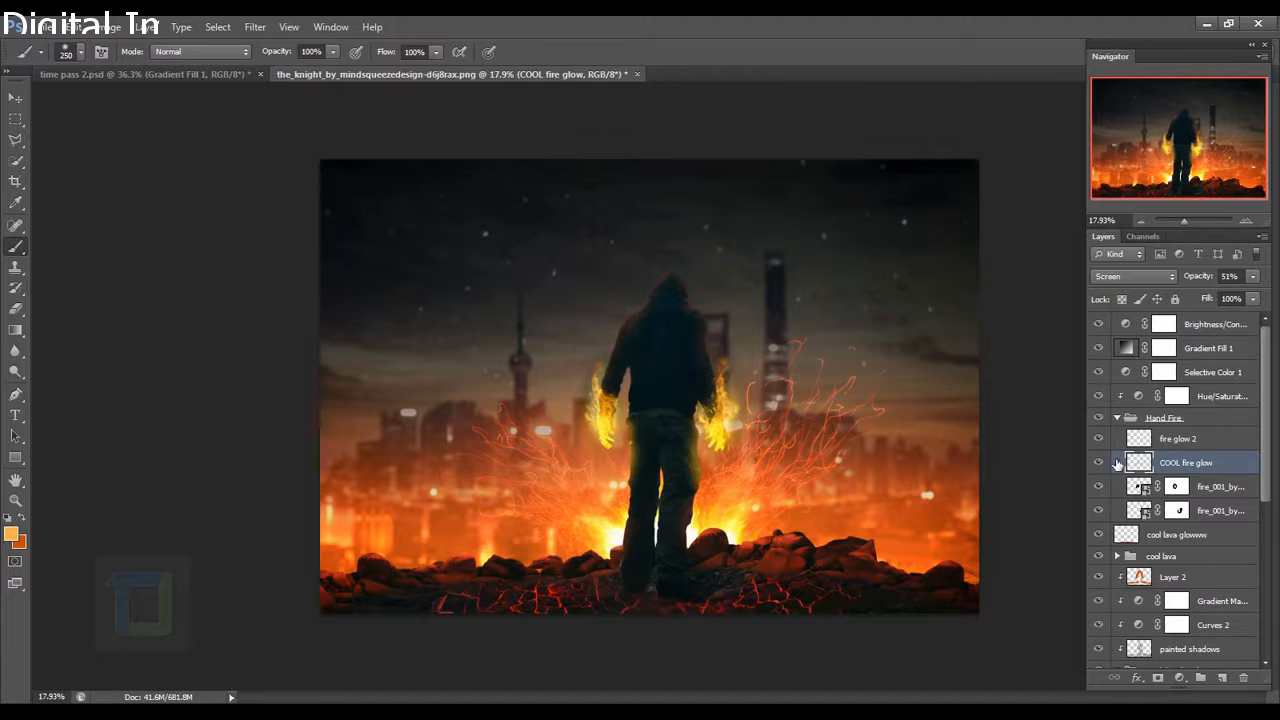
{"action": "left_click", "coordinate": [1099, 462]}
{"action": "left_click", "coordinate": [1099, 462]}
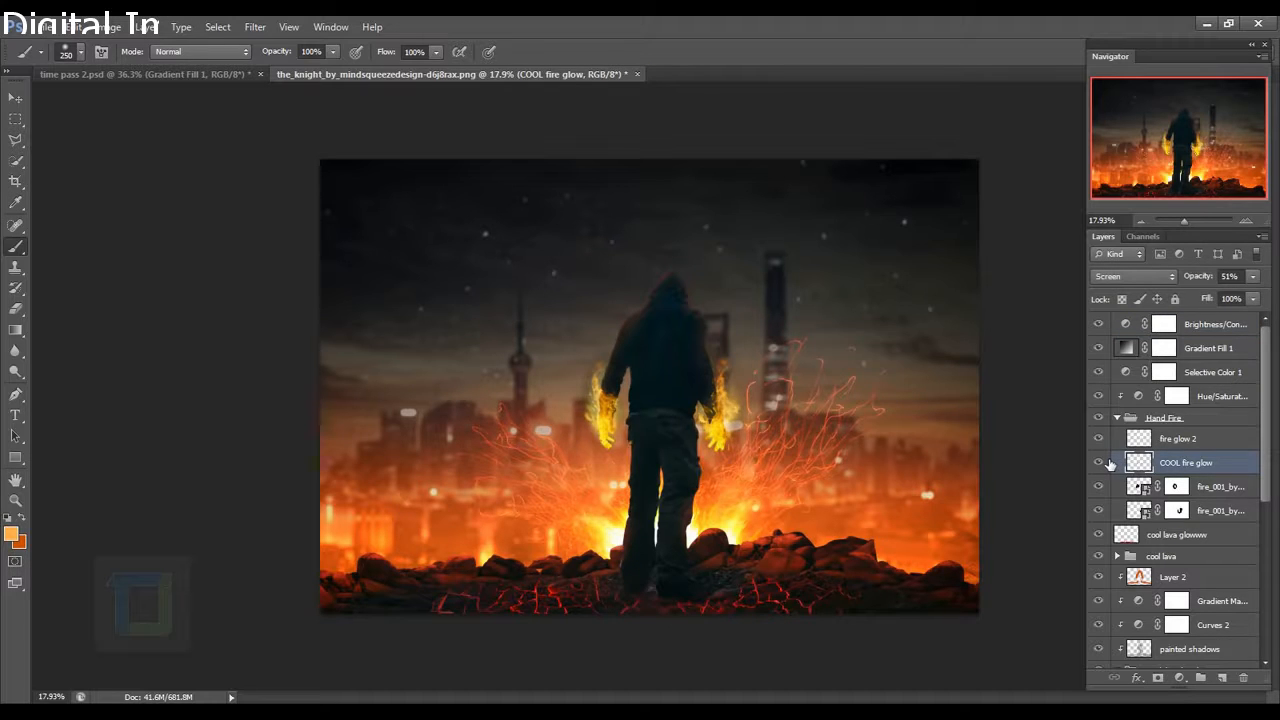
{"action": "left_click", "coordinate": [1252, 277]}
{"action": "left_click_drag", "start_coordinate": [1213, 296], "coordinate": [1206, 291]}
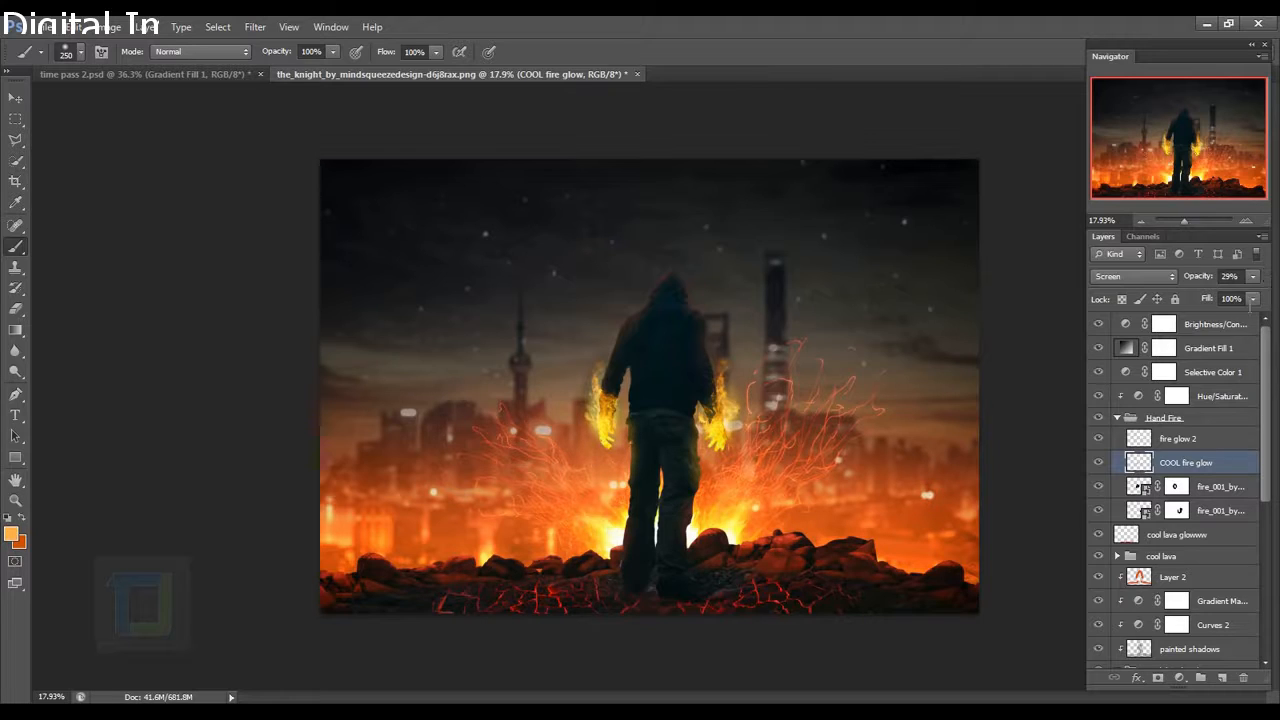
{"action": "left_click", "coordinate": [1215, 330]}
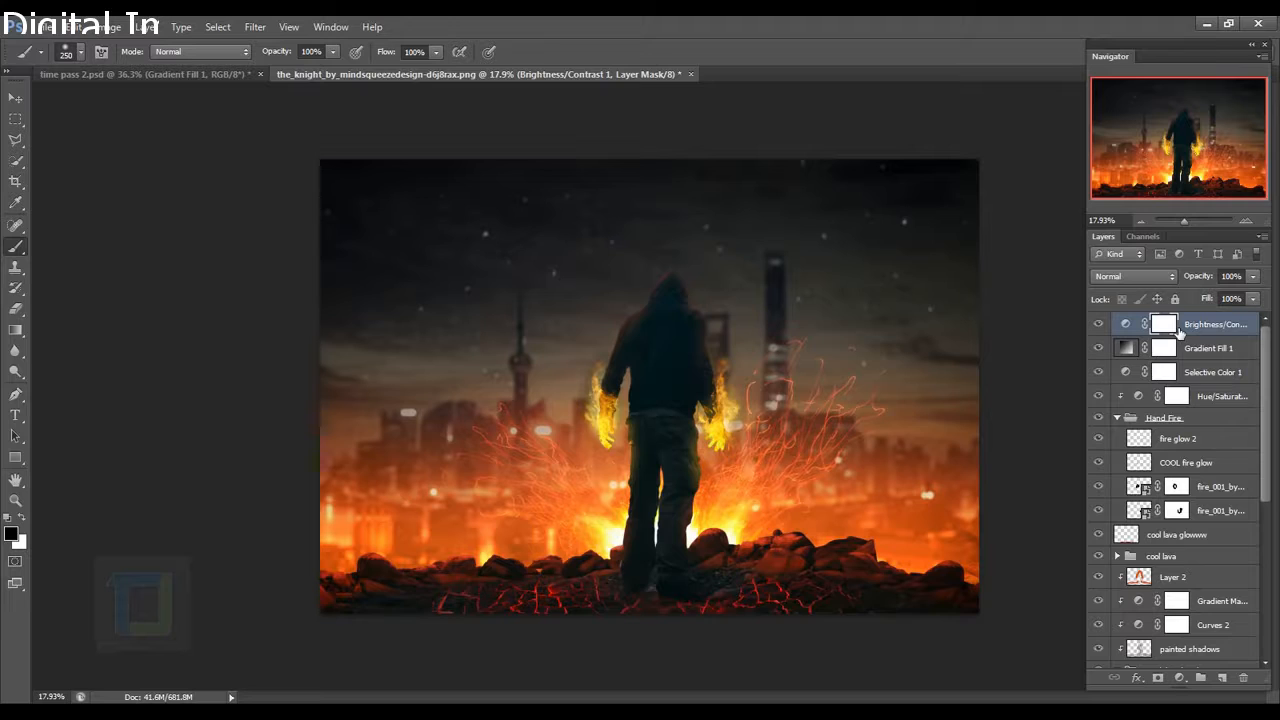
{"action": "left_click", "coordinate": [1180, 677]}
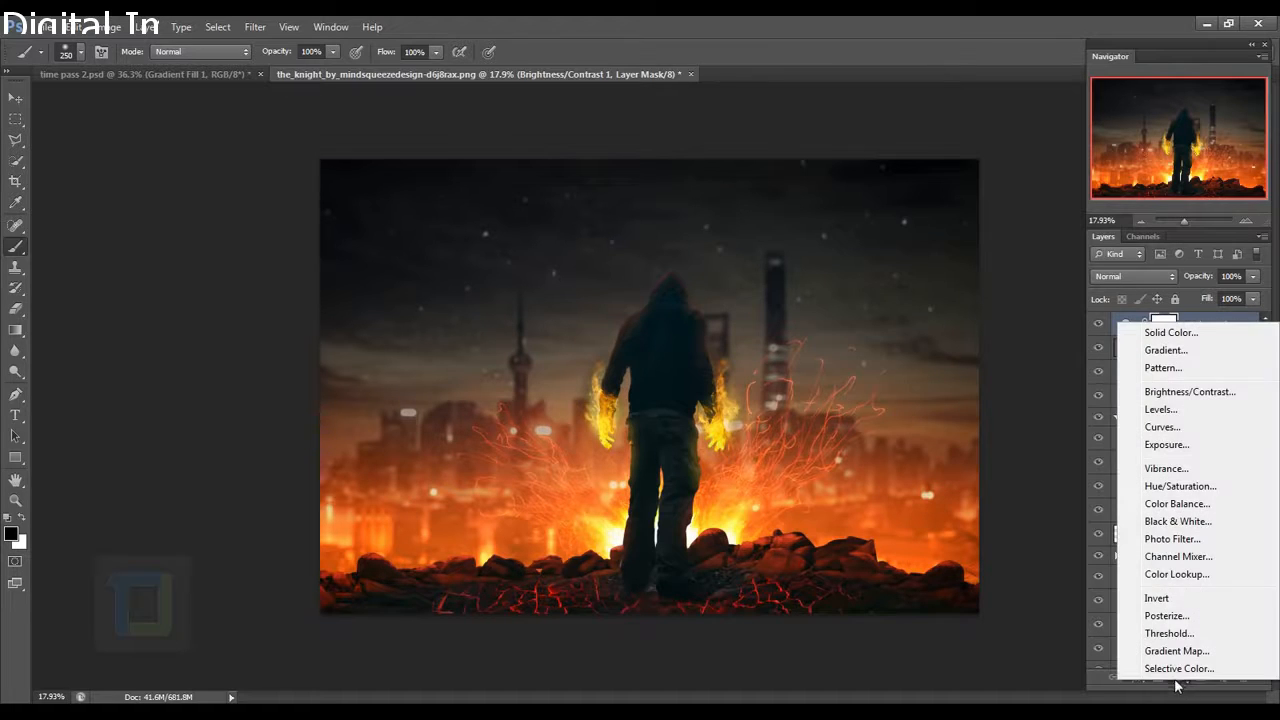
Add a Curves adjustment that lifts the Blue shadows and pulls the Blue highlights down.
{"action": "left_click", "coordinate": [1164, 427]}
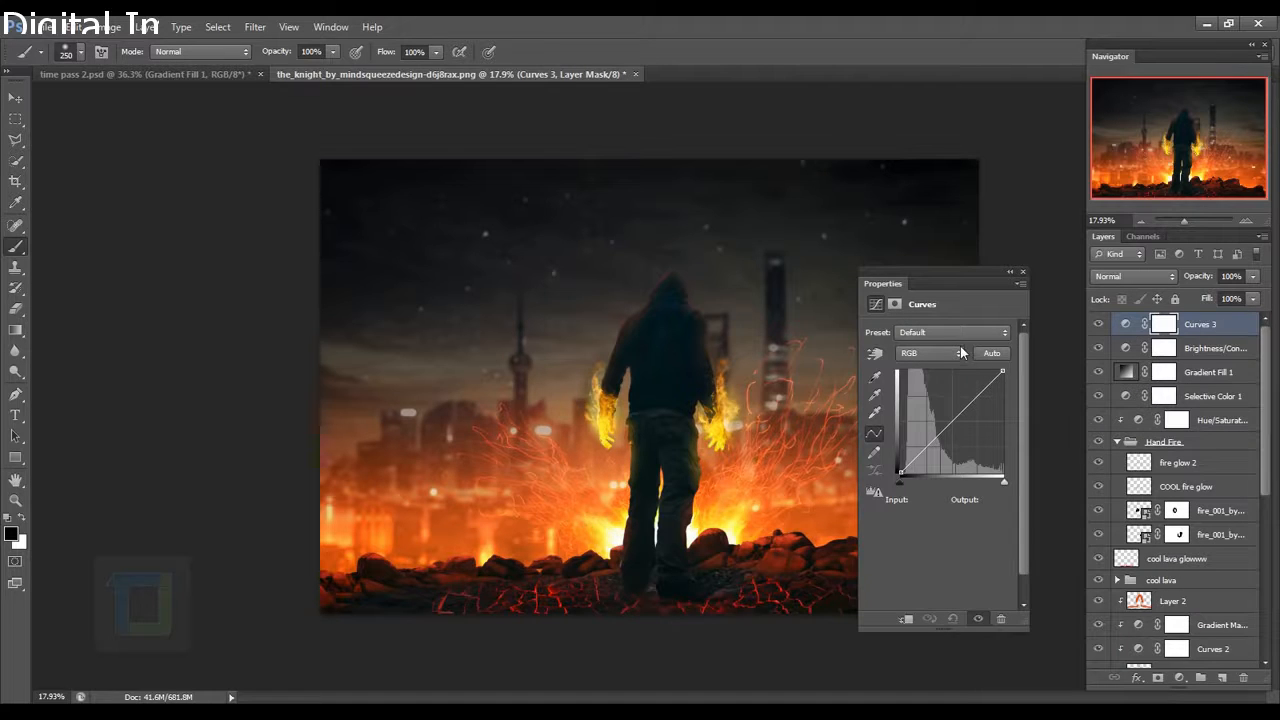
{"action": "left_click", "coordinate": [961, 353]}
{"action": "left_click", "coordinate": [918, 405]}
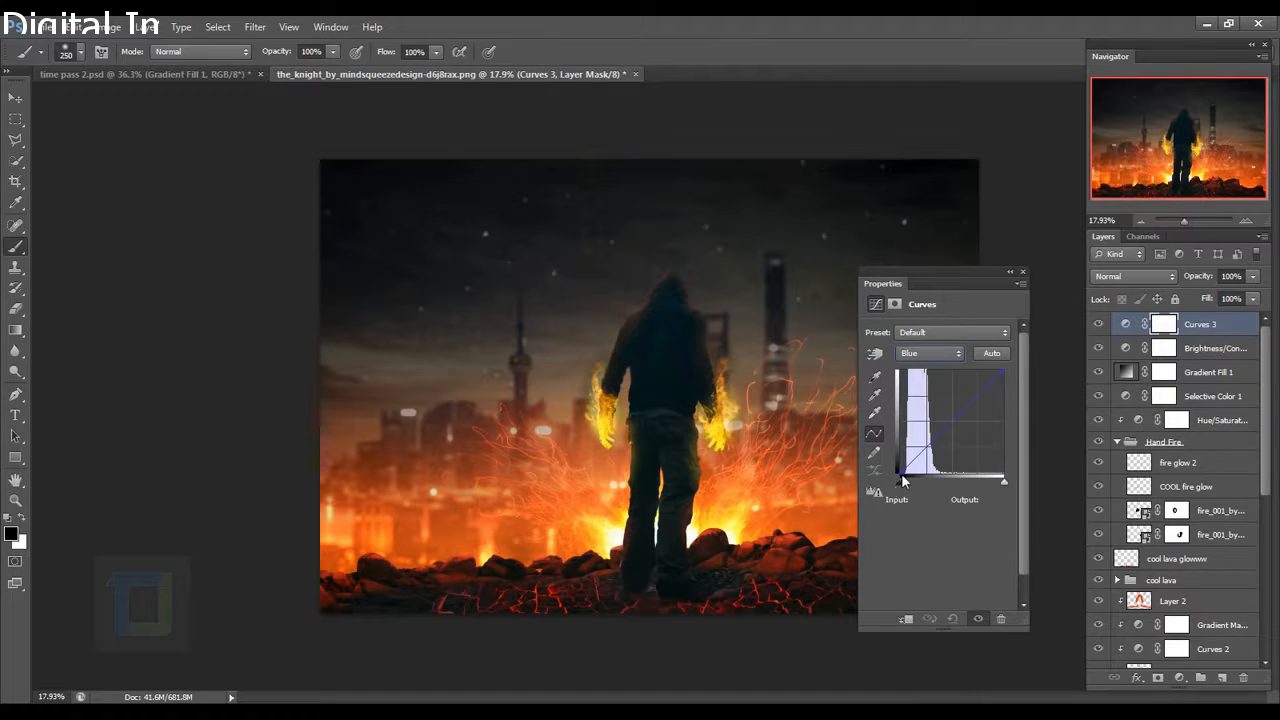
{"action": "left_click_drag", "start_coordinate": [902, 477], "coordinate": [902, 470]}
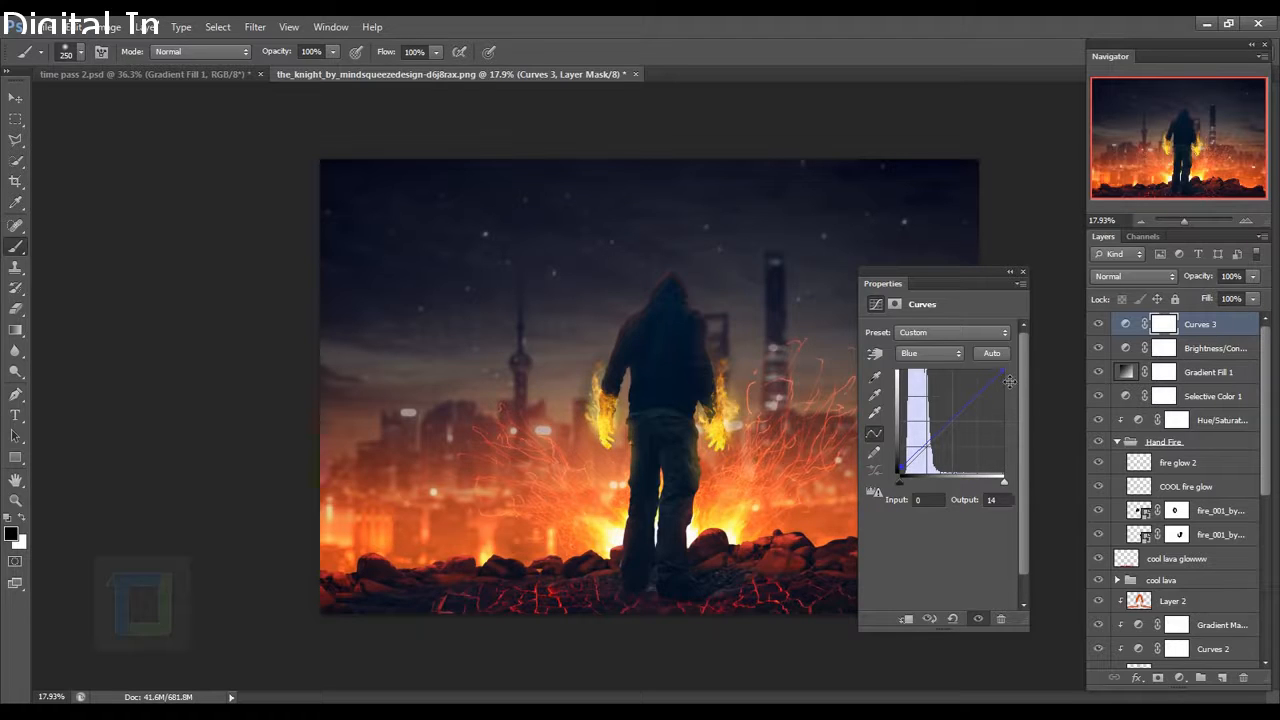
{"action": "left_click_drag", "start_coordinate": [1004, 371], "coordinate": [1012, 378]}
Add two RGB curve points for a contrast S-curve, then hide Curves 3 to compare.
{"action": "left_click", "coordinate": [930, 354]}
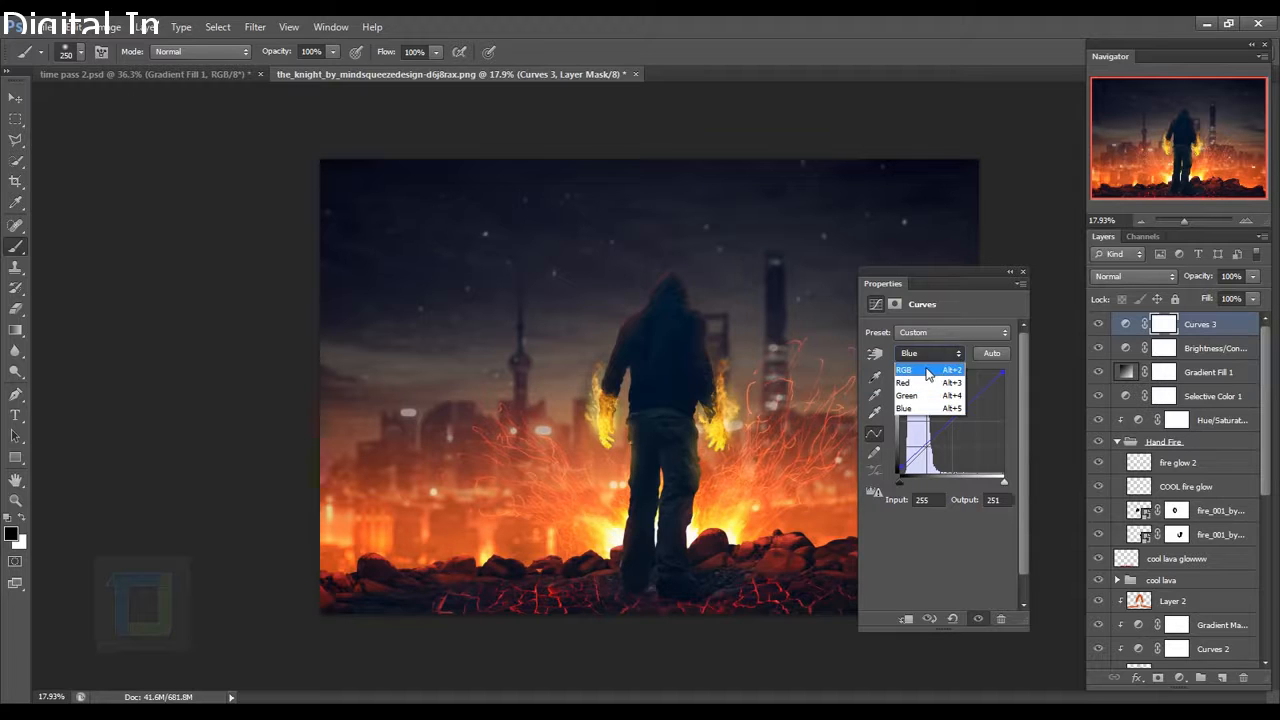
{"action": "left_click", "coordinate": [928, 374]}
{"action": "left_click", "coordinate": [972, 397]}
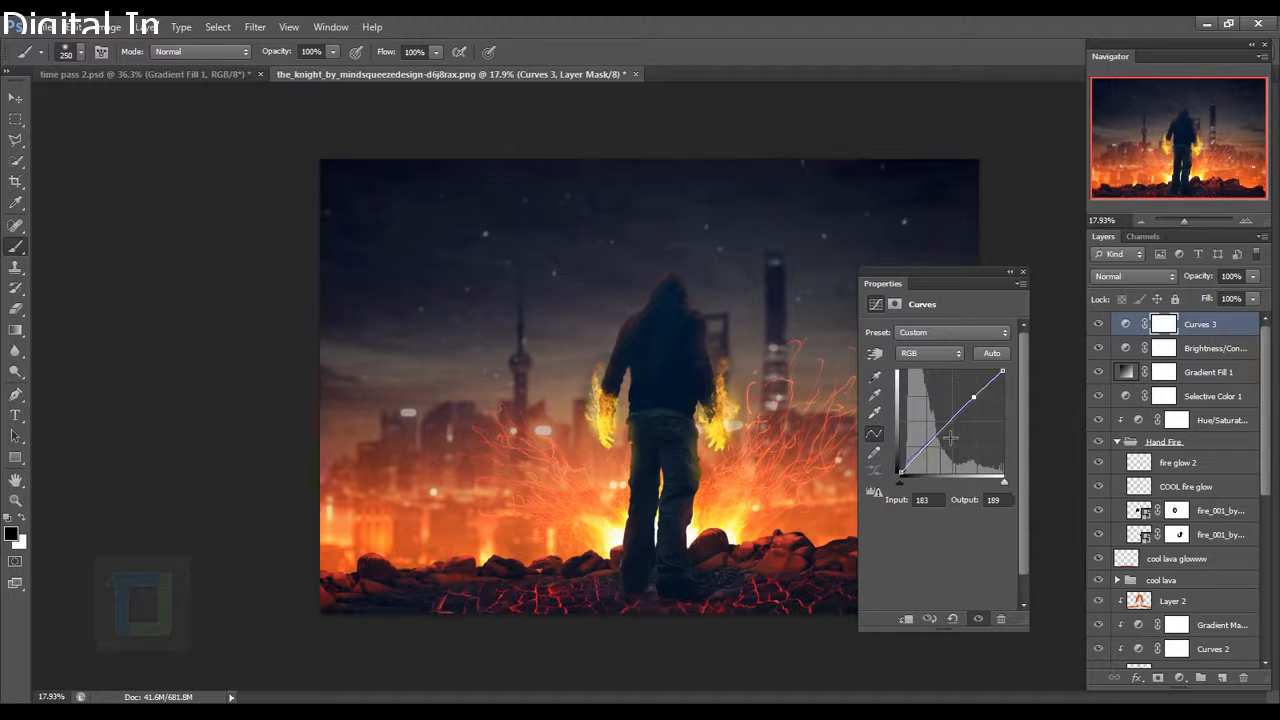
{"action": "left_click", "coordinate": [941, 438]}
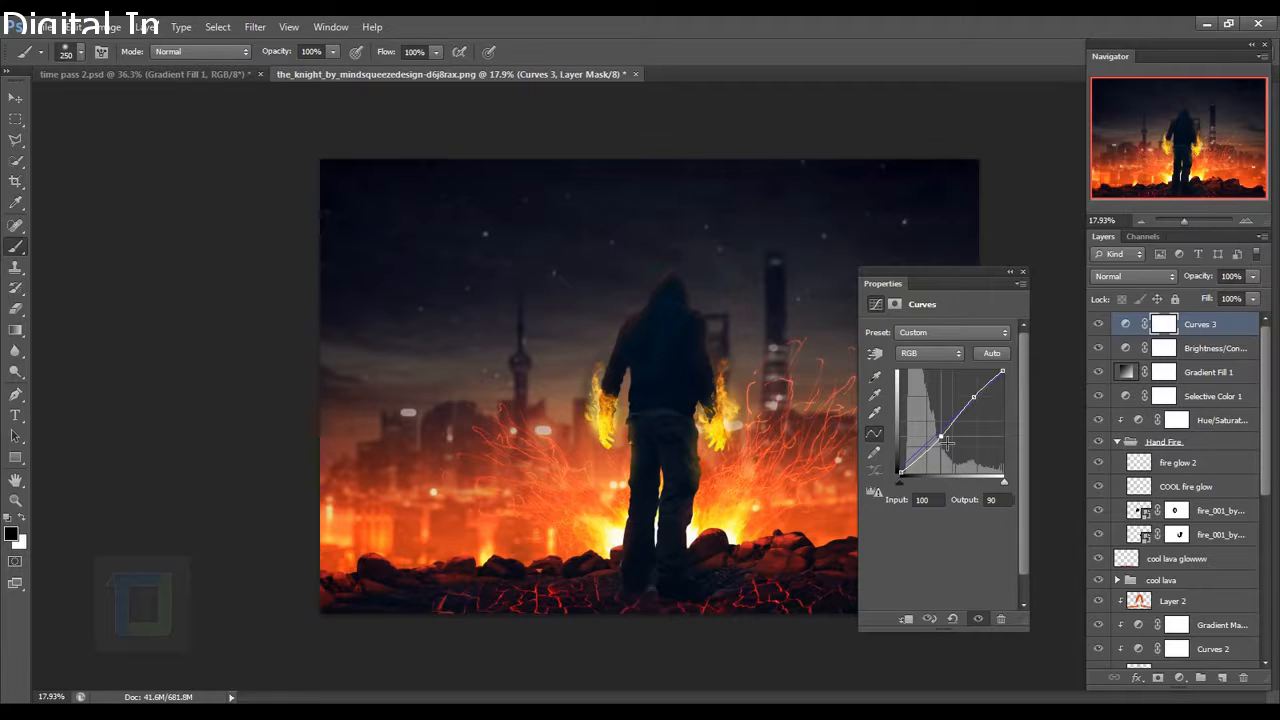
{"action": "left_click", "coordinate": [1022, 271]}
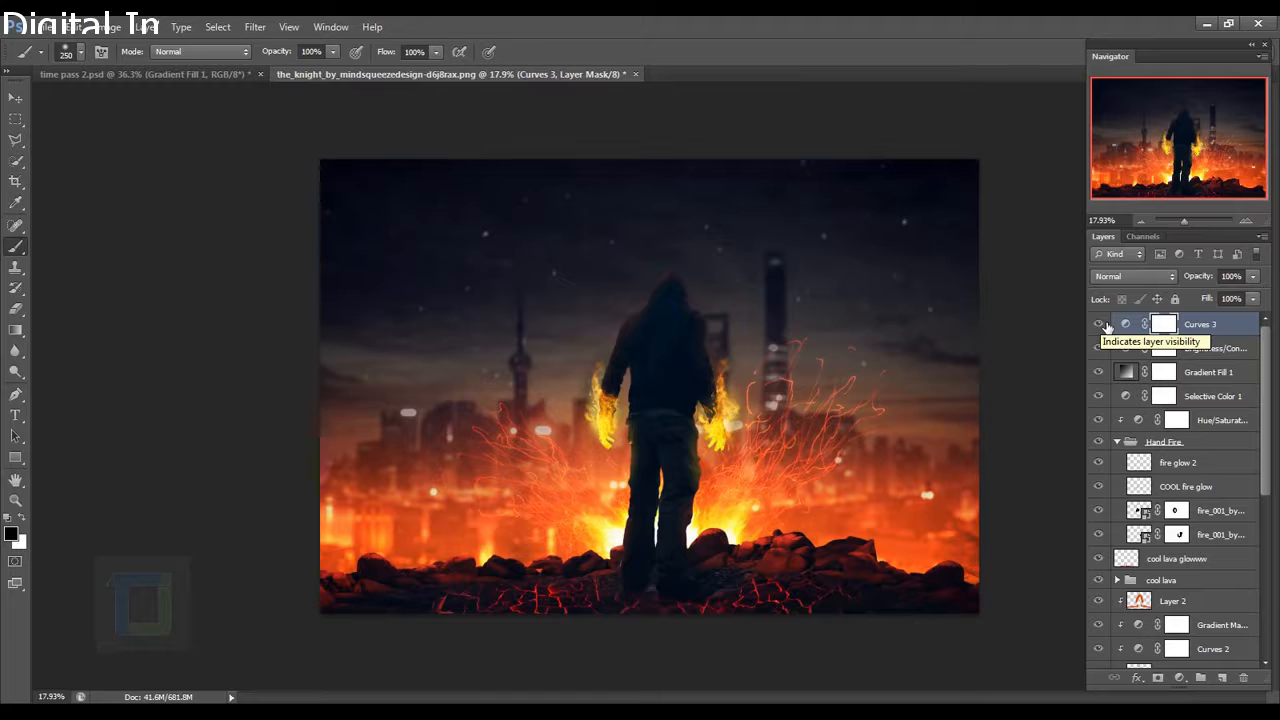
{"action": "left_click", "coordinate": [1100, 325]}
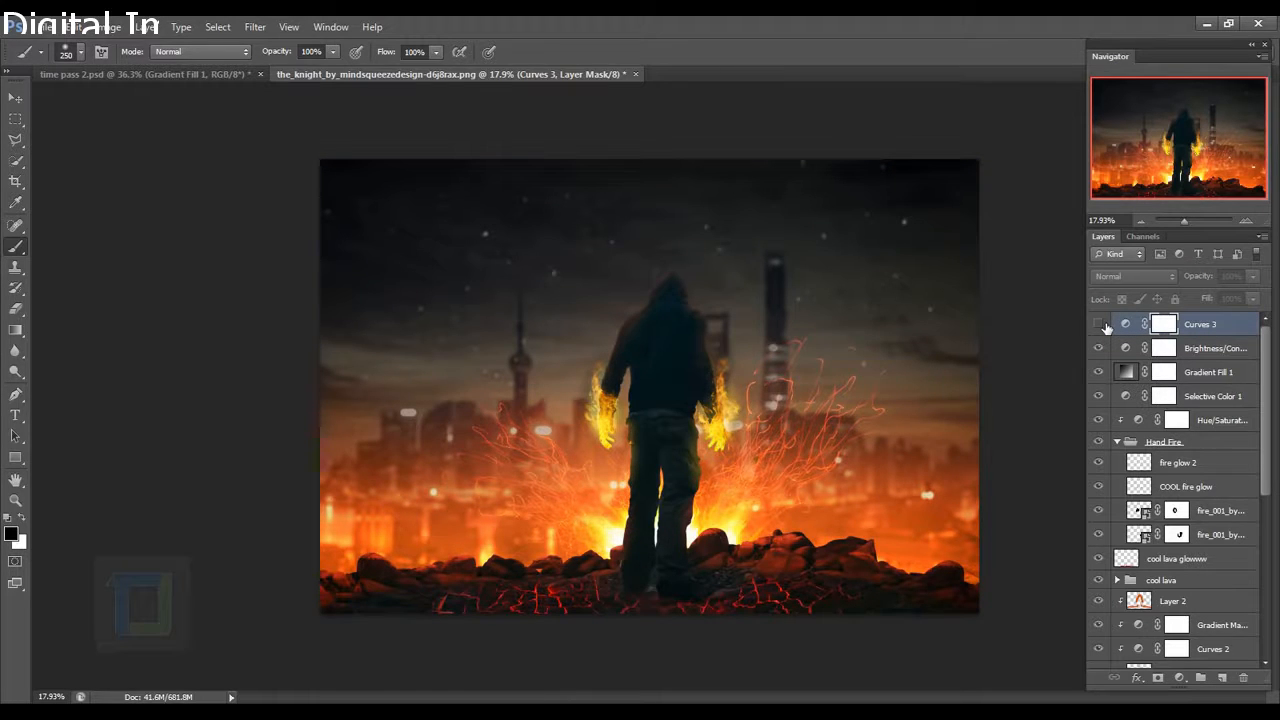